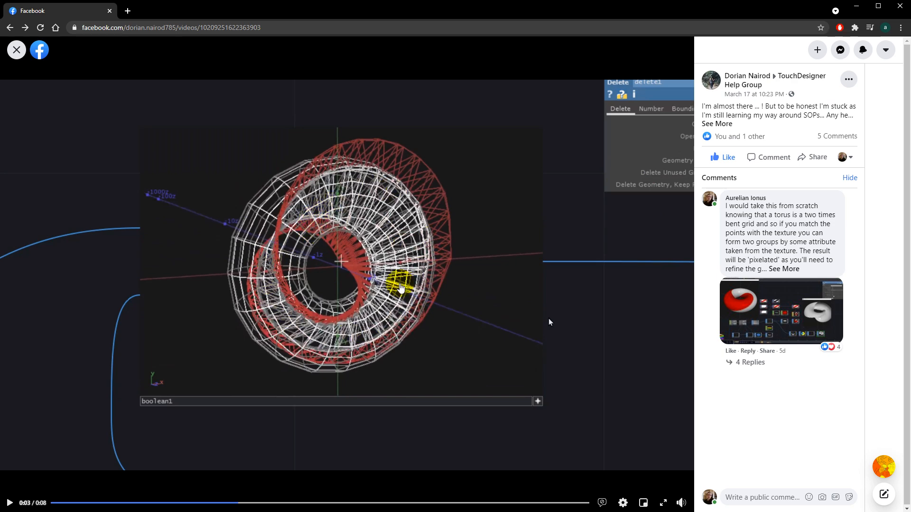
# Step: Open the image attached to the comment thread of the Facebook post and look it over
pyautogui.click(783, 315)
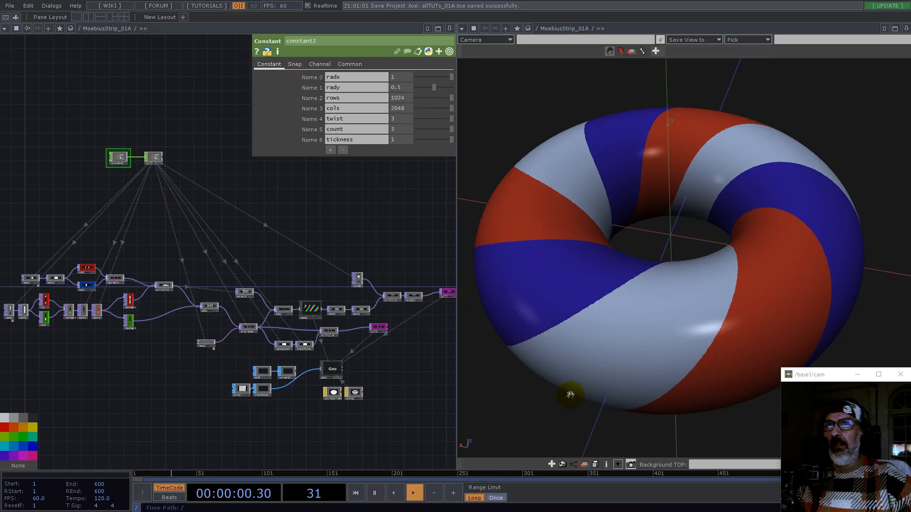
pyautogui.moveTo(629, 319)
pyautogui.mouseDown()
pyautogui.moveTo(728, 295)
pyautogui.moveTo(625, 321)
pyautogui.mouseUp()
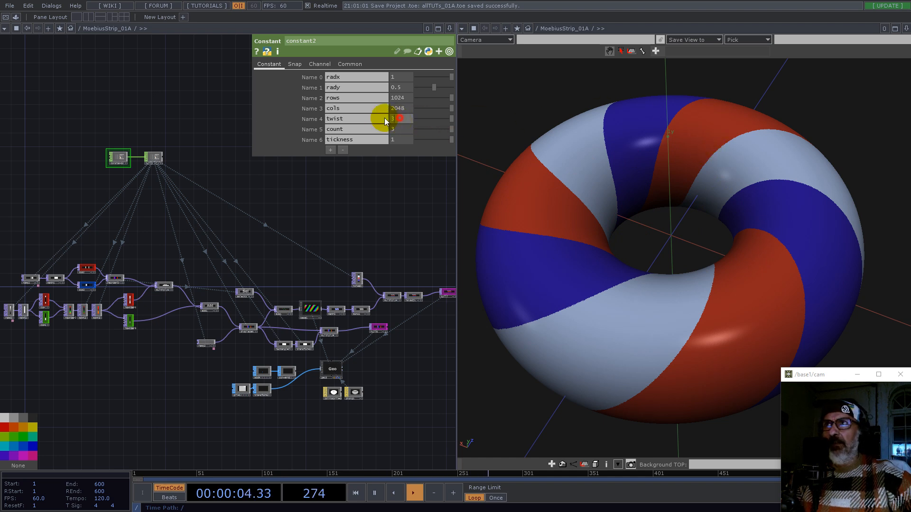
# Step: Set the constant's twist to 1, count to 15 and tickness to 0.81
pyautogui.write('1')
pyautogui.press('Return')
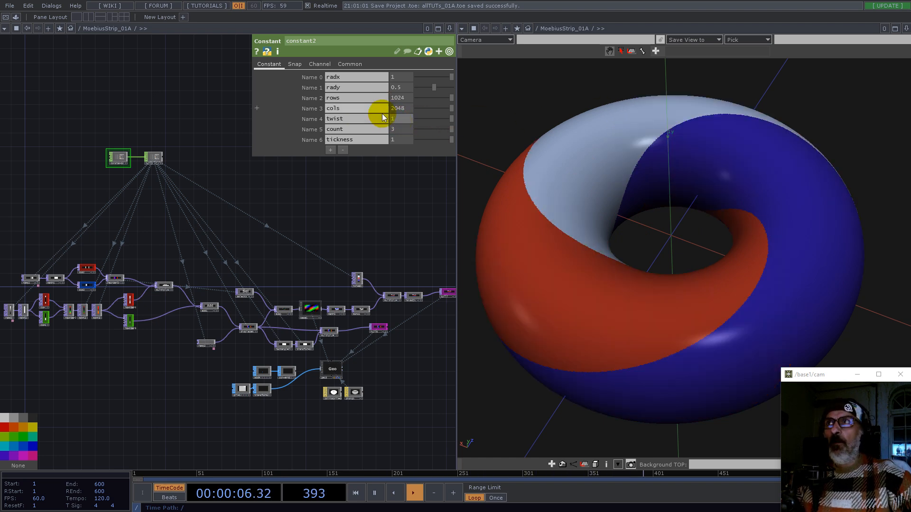
pyautogui.moveTo(441, 140); pyautogui.dragTo(427, 139)
pyautogui.moveTo(683, 249); pyautogui.dragTo(834, 242)
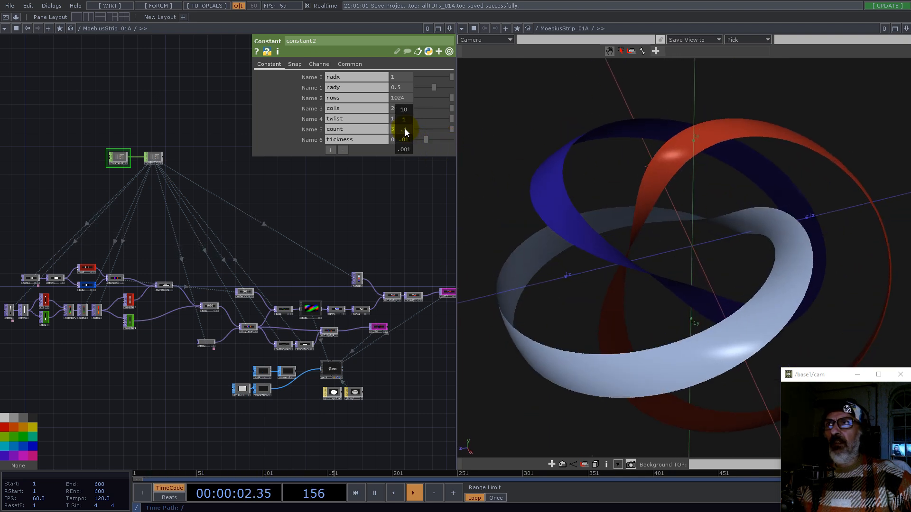
pyautogui.moveTo(405, 120); pyautogui.dragTo(404, 136, button='middle')
pyautogui.moveTo(426, 143); pyautogui.dragTo(462, 143)
pyautogui.moveTo(662, 267); pyautogui.dragTo(567, 240)
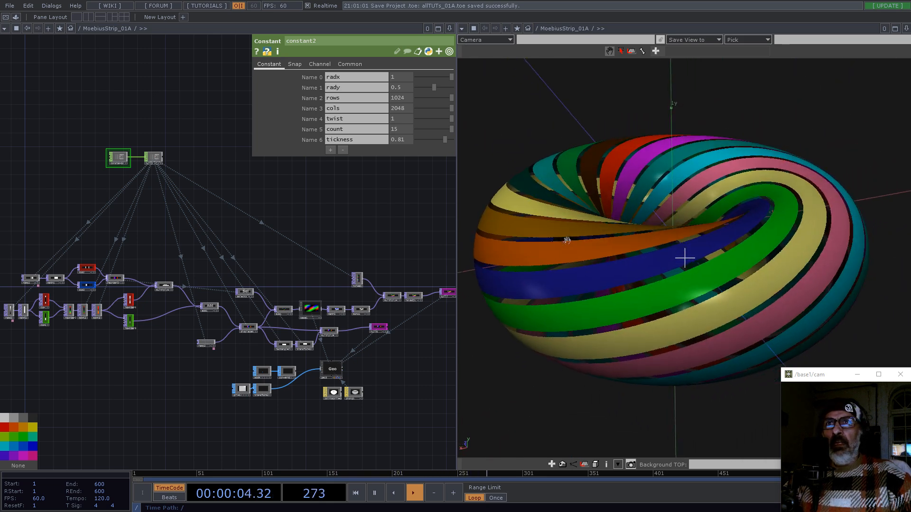
# Step: Inspect the striped torus from several angles and zoom out of the network
pyautogui.moveTo(692, 313); pyautogui.dragTo(764, 299)
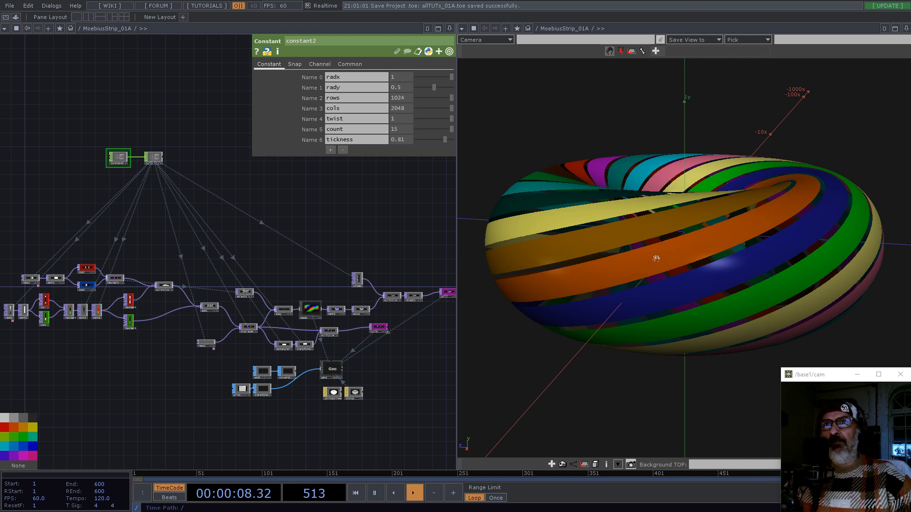
pyautogui.moveTo(684, 261); pyautogui.dragTo(693, 276)
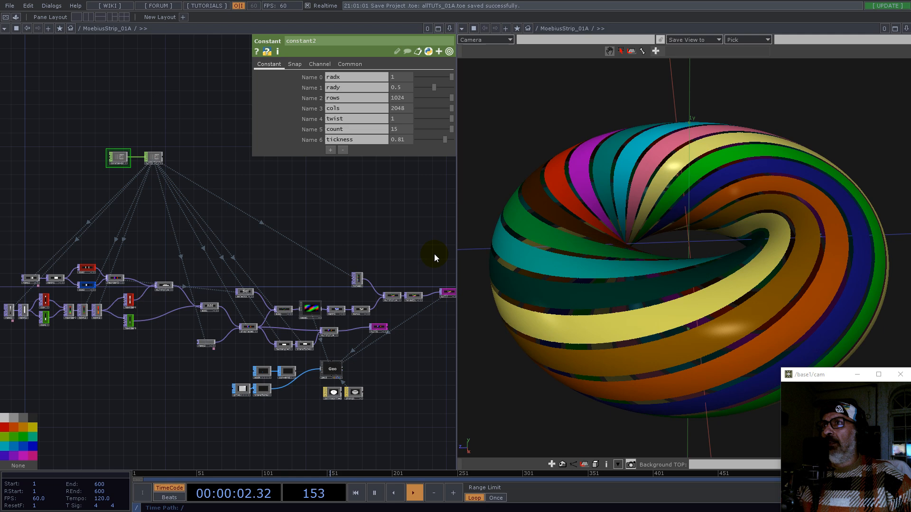
pyautogui.scroll(-10, 327, 313)
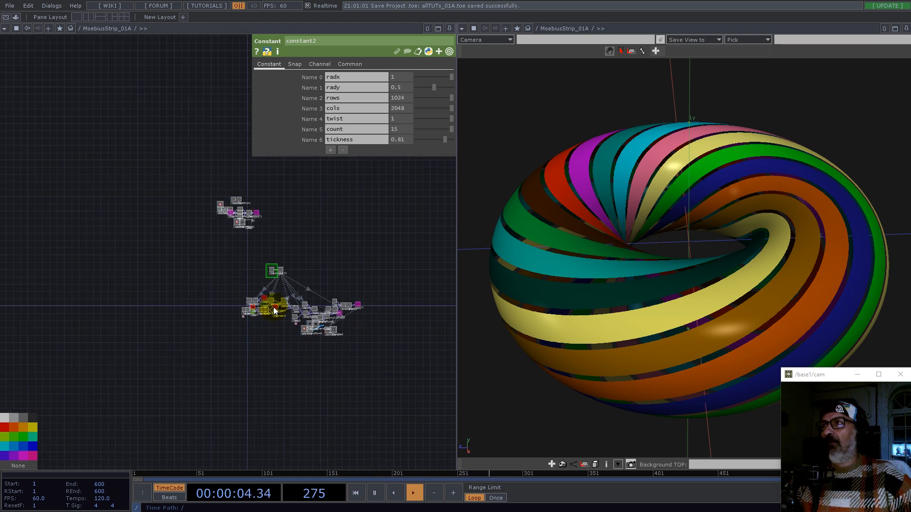
pyautogui.scroll(-5, 230, 316)
pyautogui.moveTo(311, 369); pyautogui.dragTo(224, 374)
# Step: Enter the project1 network and close the viewer pane
pyautogui.doubleClick(157, 365)
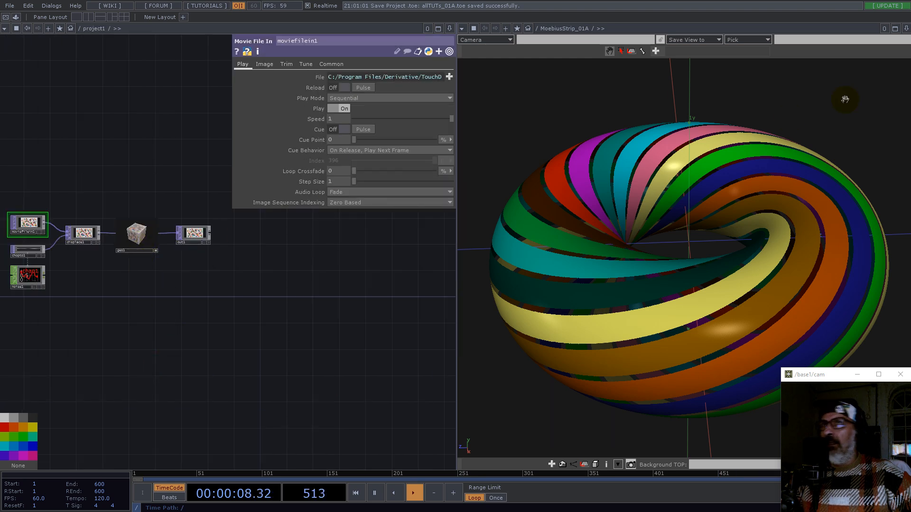
pyautogui.click(906, 28)
pyautogui.click(838, 97)
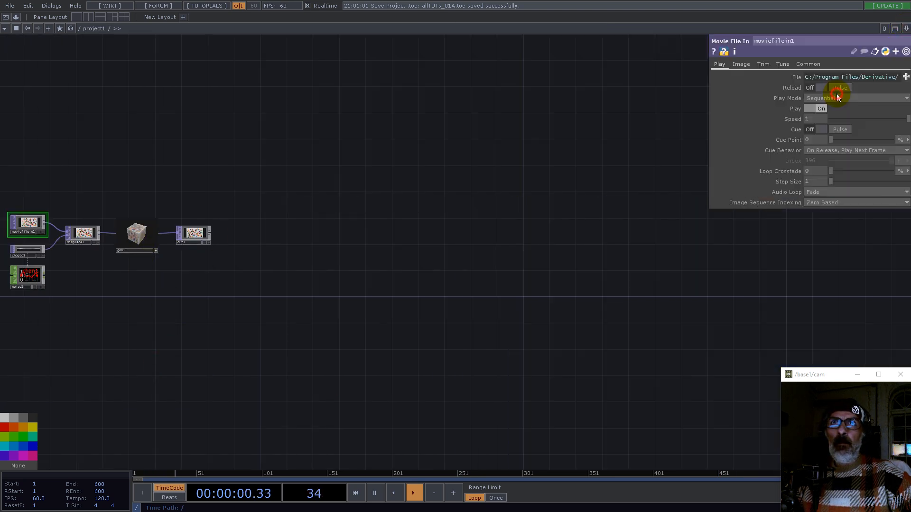
# Step: Select and delete all six operators in project1
pyautogui.moveTo(295, 314); pyautogui.dragTo(596, 362)
pyautogui.moveTo(596, 362); pyautogui.dragTo(224, 181, button='right')
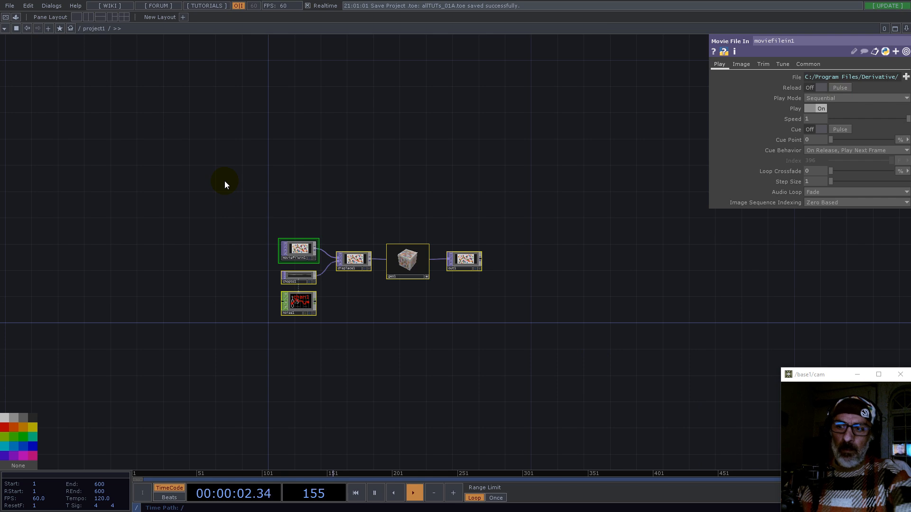
pyautogui.press('Delete')
pyautogui.moveTo(328, 181); pyautogui.dragTo(367, 208)
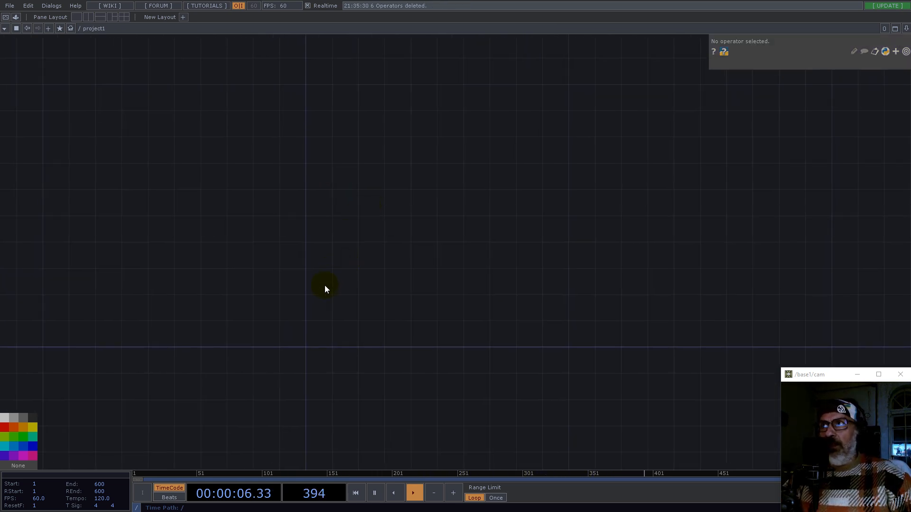
# Step: Add a Torus SOP to the empty network
pyautogui.doubleClick(324, 319)
pyautogui.click(254, 205)
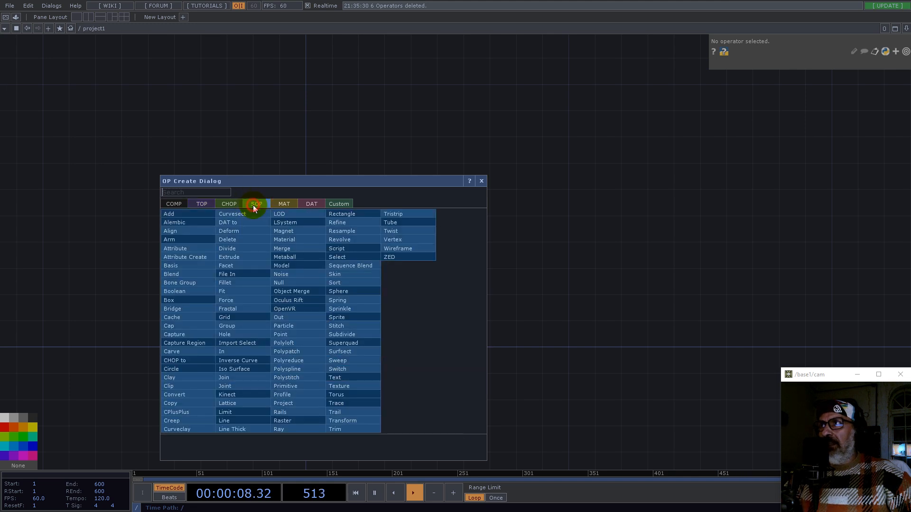
pyautogui.write('to')
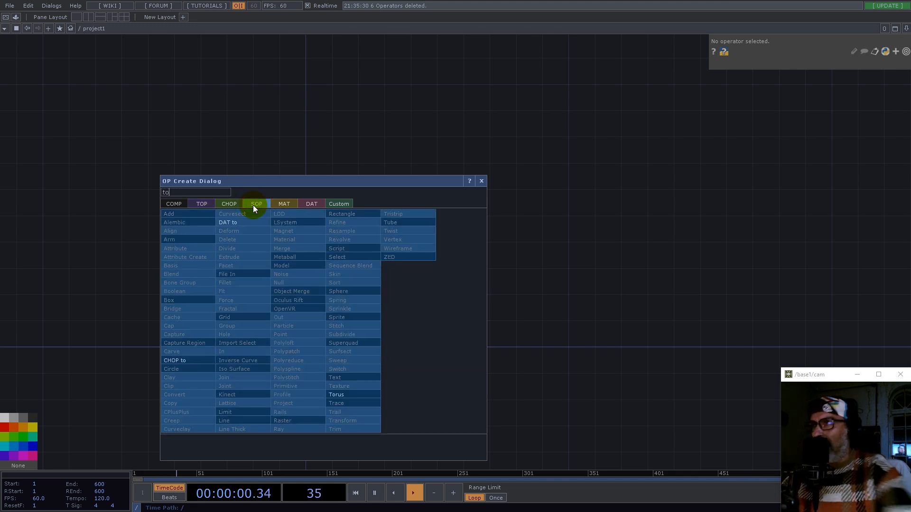
pyautogui.click(353, 395)
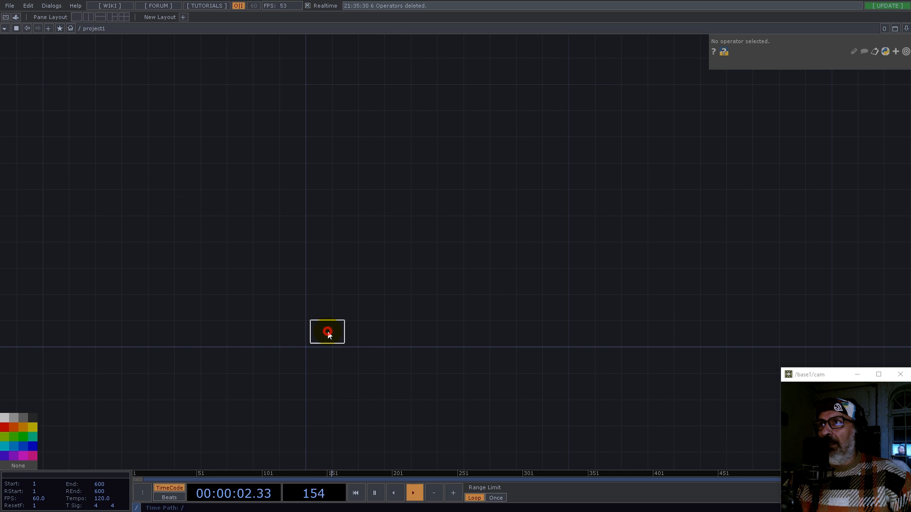
pyautogui.click(328, 333)
# Step: Activate the torus's viewer and inspect its wireframe from different angles
pyautogui.scroll(5, 323, 330)
pyautogui.click(382, 373)
pyautogui.moveTo(331, 301); pyautogui.dragTo(323, 316)
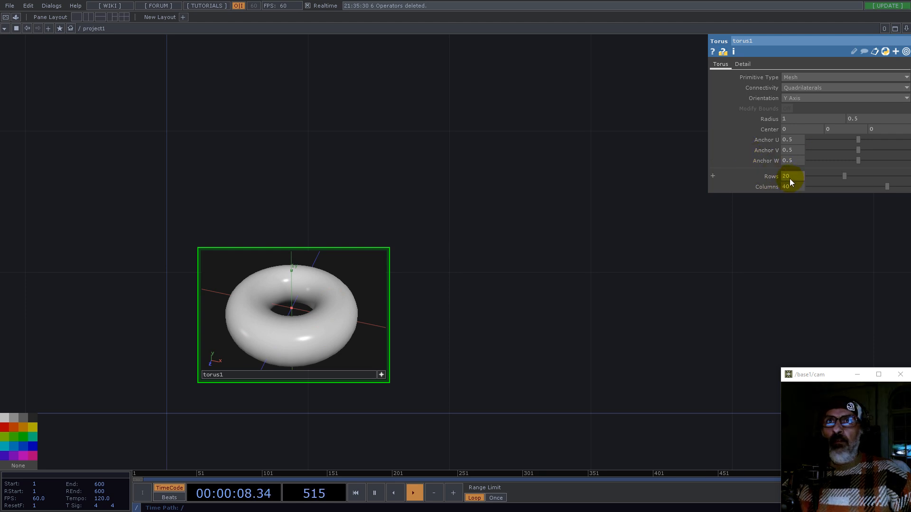
pyautogui.click(308, 329)
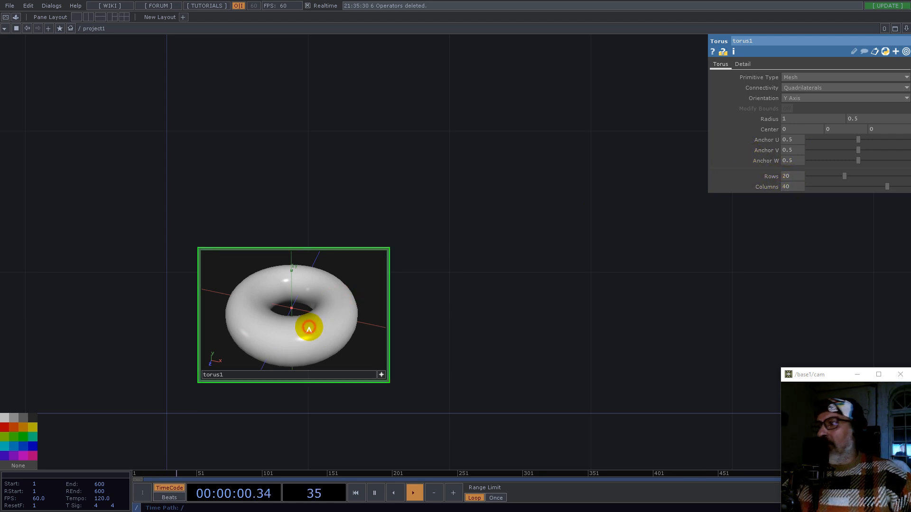
pyautogui.scroll(5, 250, 417)
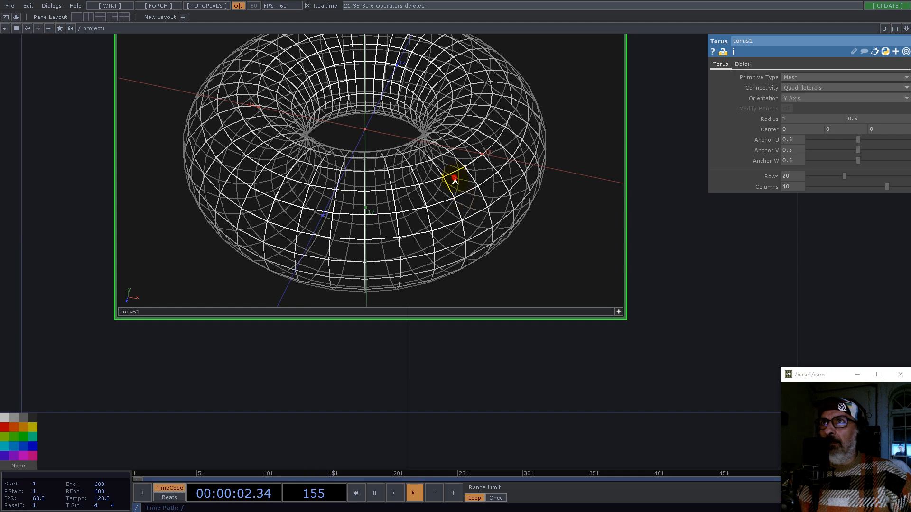
pyautogui.moveTo(457, 186); pyautogui.dragTo(453, 156)
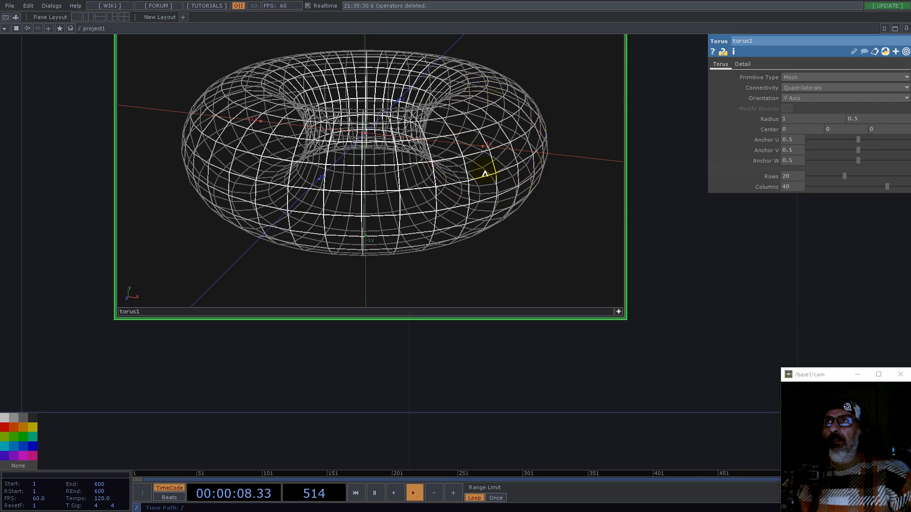
pyautogui.moveTo(403, 135); pyautogui.dragTo(423, 136)
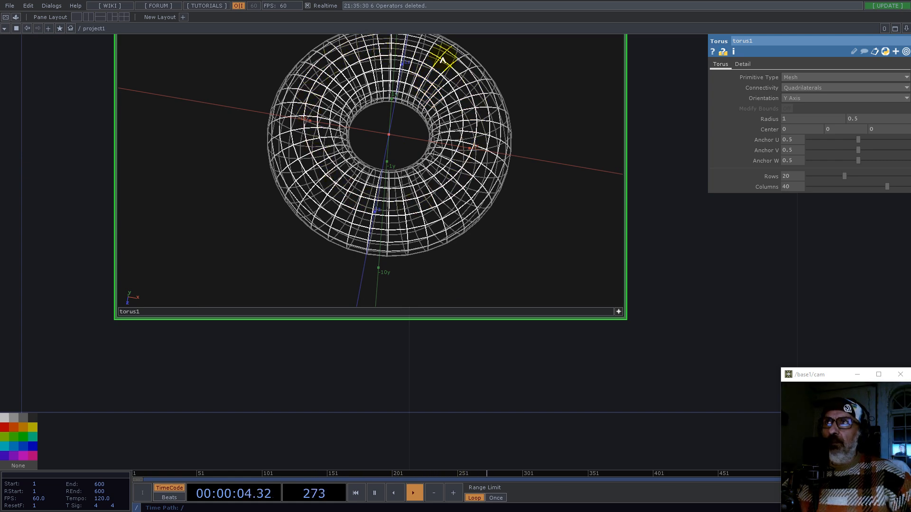
pyautogui.moveTo(410, 66); pyautogui.dragTo(332, 205)
pyautogui.moveTo(681, 220); pyautogui.dragTo(492, 230)
pyautogui.scroll(-5, 439, 228)
# Step: Add a SOP to CHOP operator fed by the torus
pyautogui.rightClick(438, 185)
pyautogui.write('ch')
pyautogui.click(341, 71)
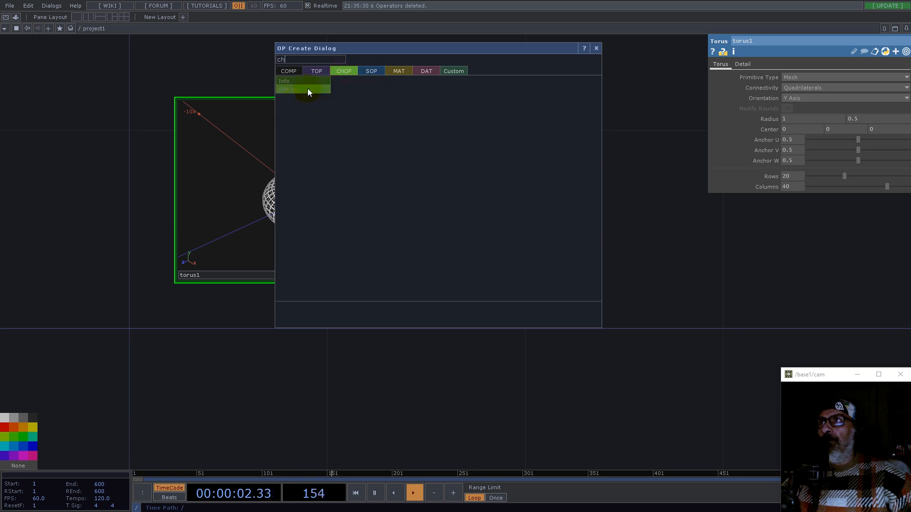
pyautogui.click(307, 86)
pyautogui.click(603, 184)
pyautogui.moveTo(628, 300); pyautogui.dragTo(423, 321)
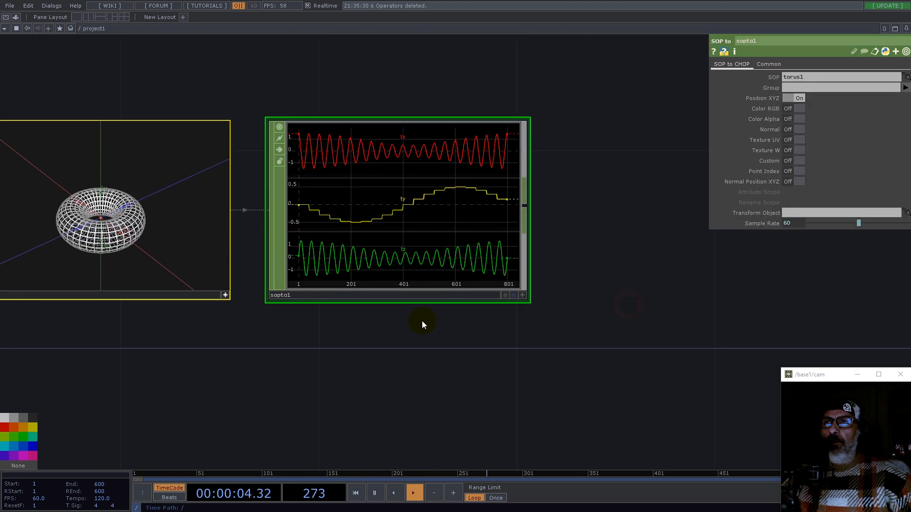
# Step: Append a Shuffle CHOP after the SOP to CHOP operator
pyautogui.scroll(-5, 423, 320)
pyautogui.scroll(5, 449, 262)
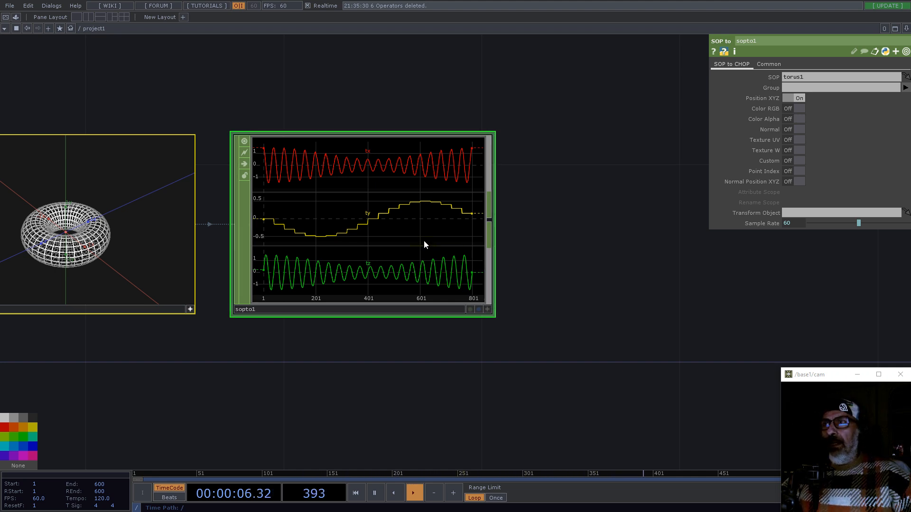
pyautogui.scroll(-3, 427, 241)
pyautogui.rightClick(455, 229)
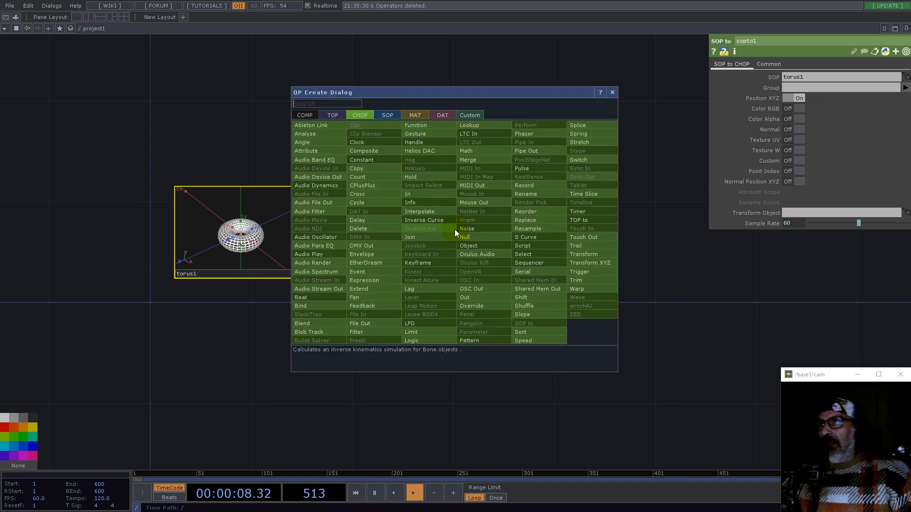
pyautogui.write('sh')
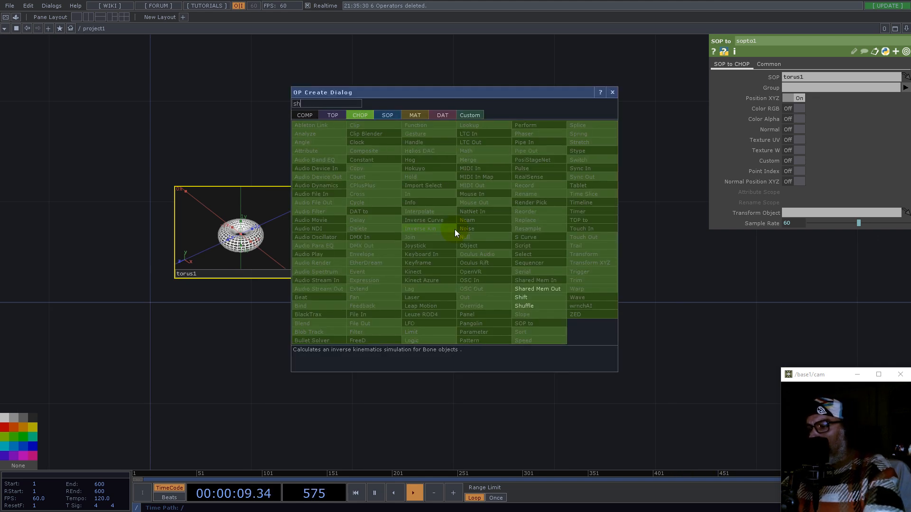
pyautogui.click(539, 305)
pyautogui.click(544, 231)
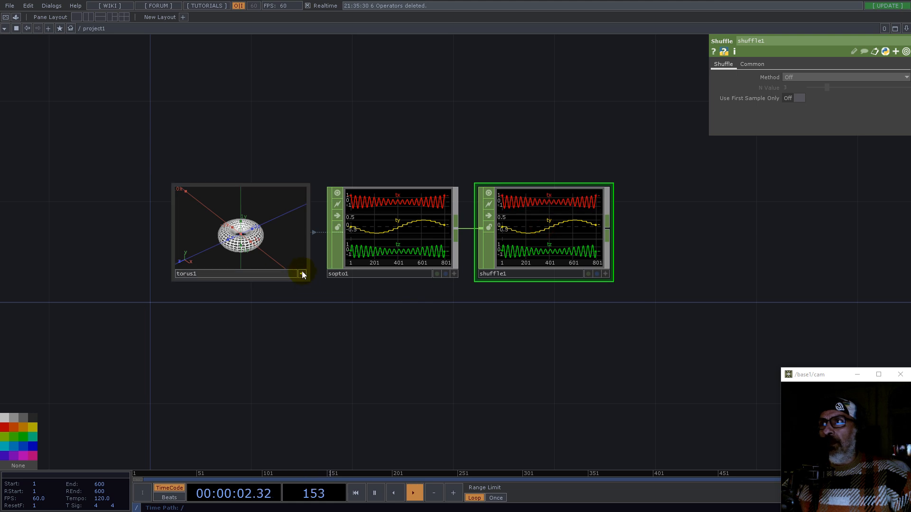
# Step: Check the torus's rows parameter and set the Shuffle method to Split N Samples
pyautogui.click(265, 248)
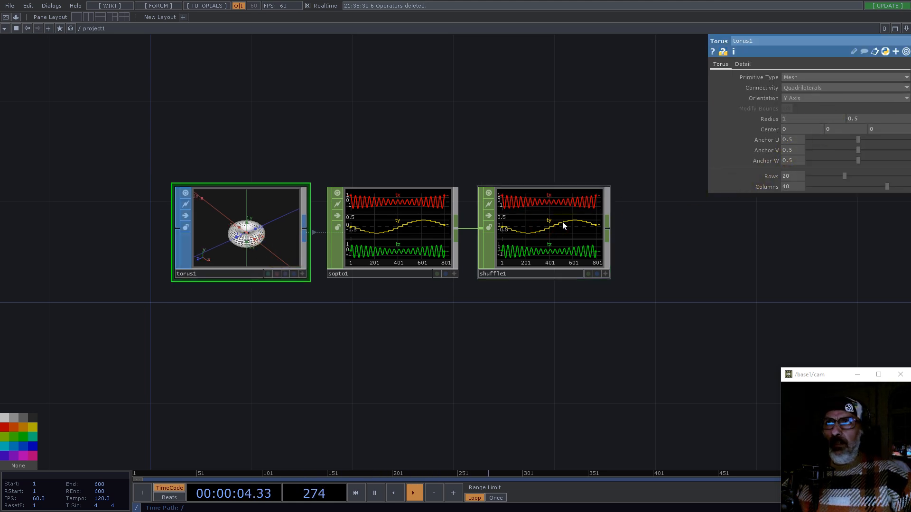
pyautogui.click(768, 176)
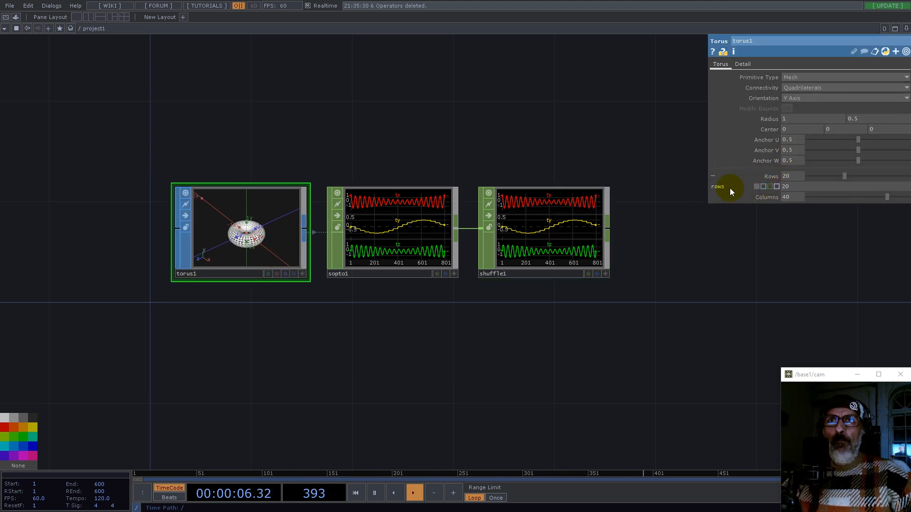
pyautogui.click(498, 241)
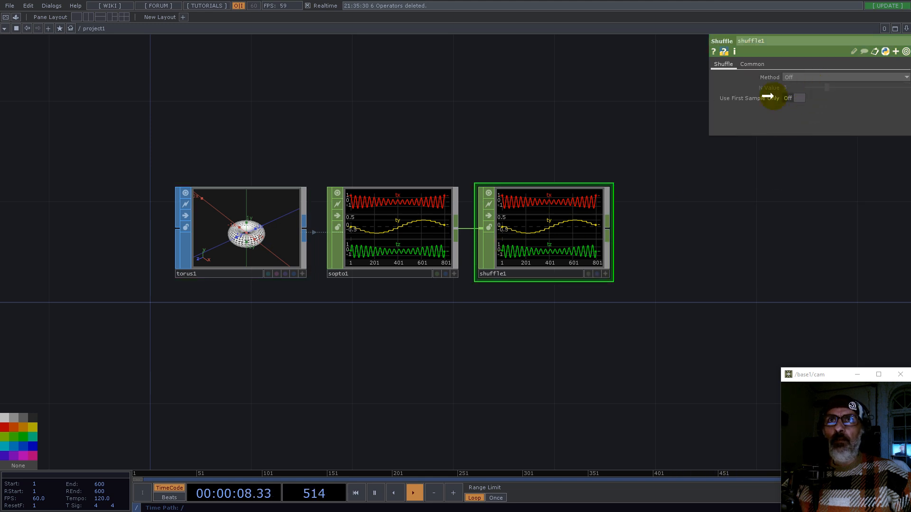
pyautogui.click(806, 77)
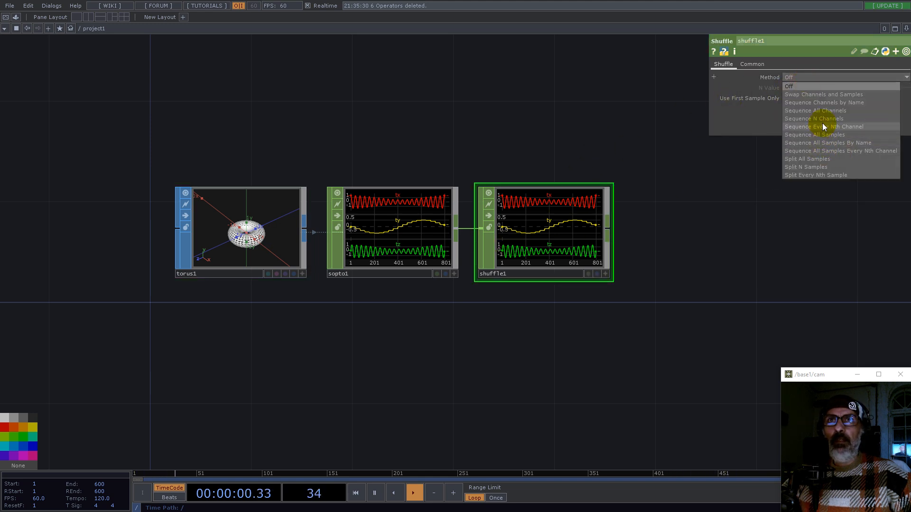
pyautogui.click(803, 167)
# Step: Set the Shuffle's N Value to the torus rows value of 20
pyautogui.click(260, 243)
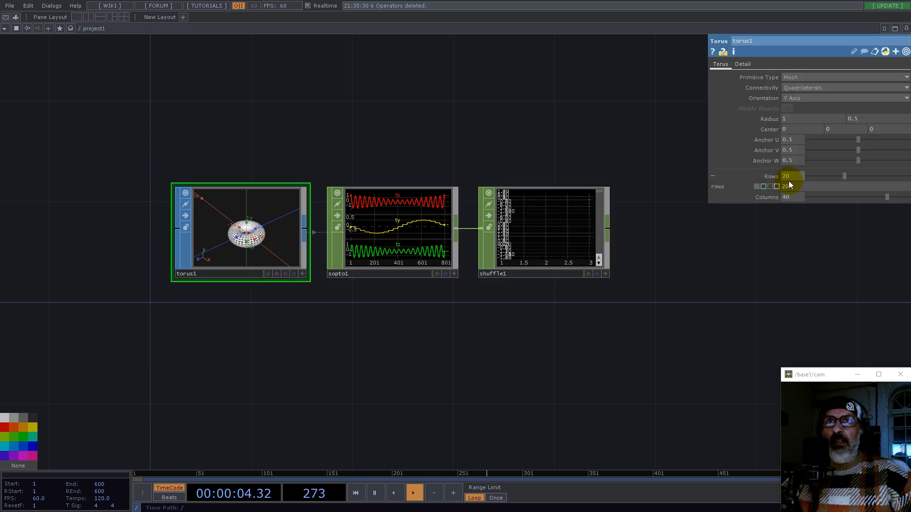
pyautogui.click(502, 234)
pyautogui.click(791, 89)
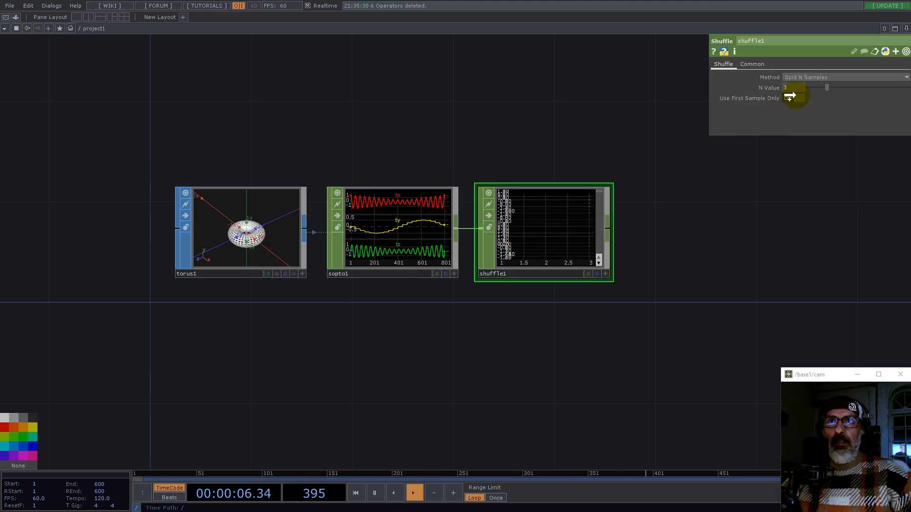
pyautogui.click(799, 85)
# Step: Append a Reorder CHOP after the Shuffle CHOP
pyautogui.moveTo(617, 229); pyautogui.dragTo(434, 265)
pyautogui.scroll(7, 376, 268)
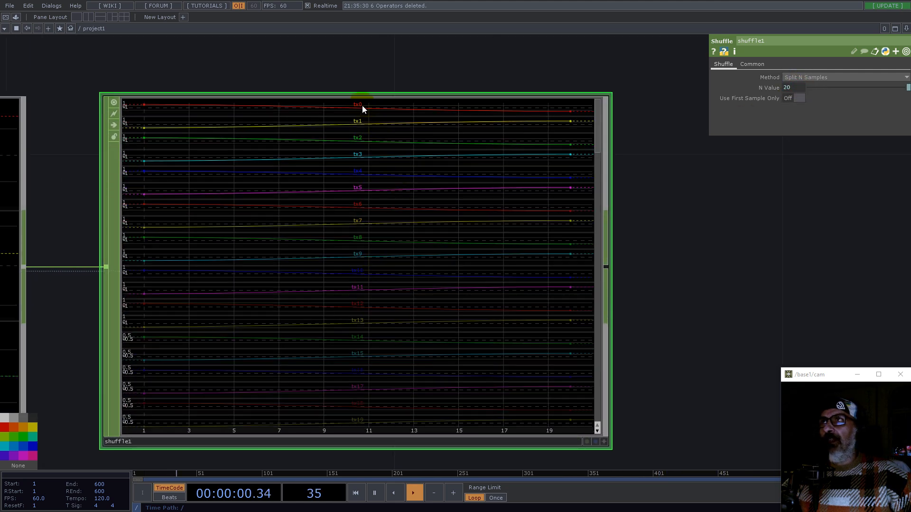
pyautogui.scroll(-5, 408, 185)
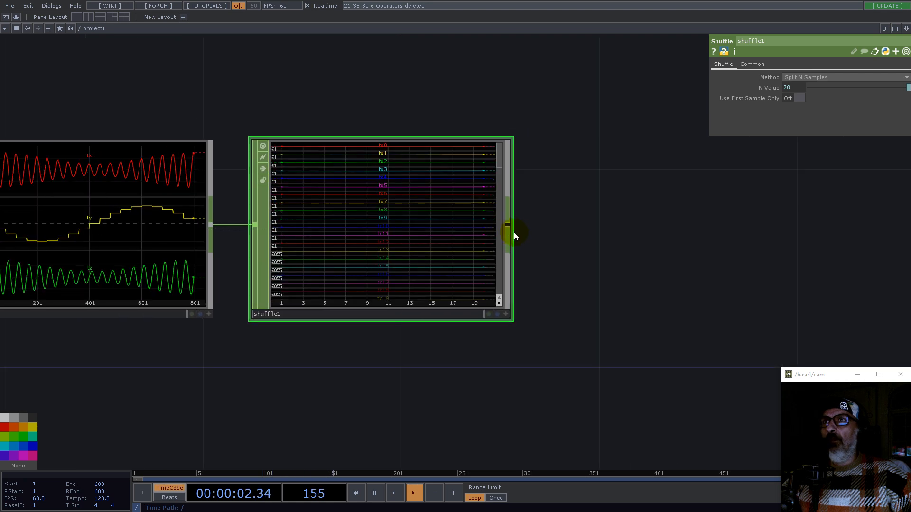
pyautogui.rightClick(509, 223)
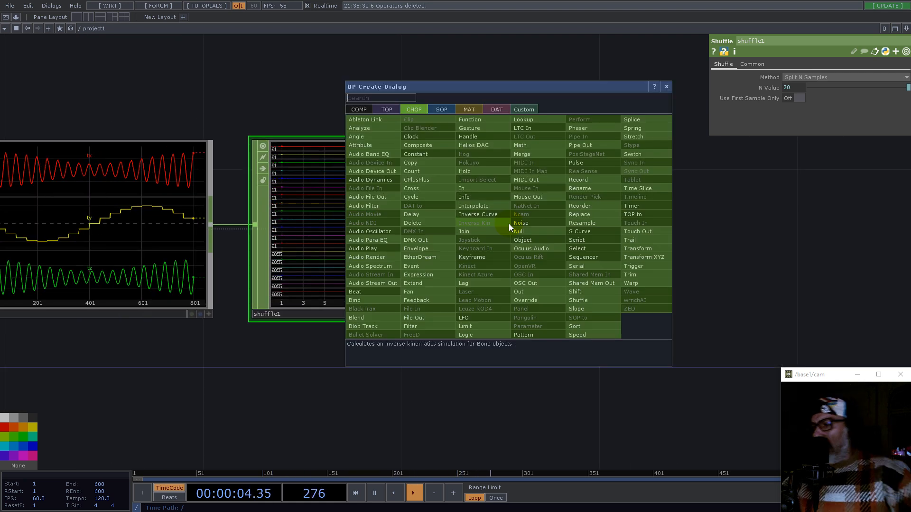
pyautogui.write('re')
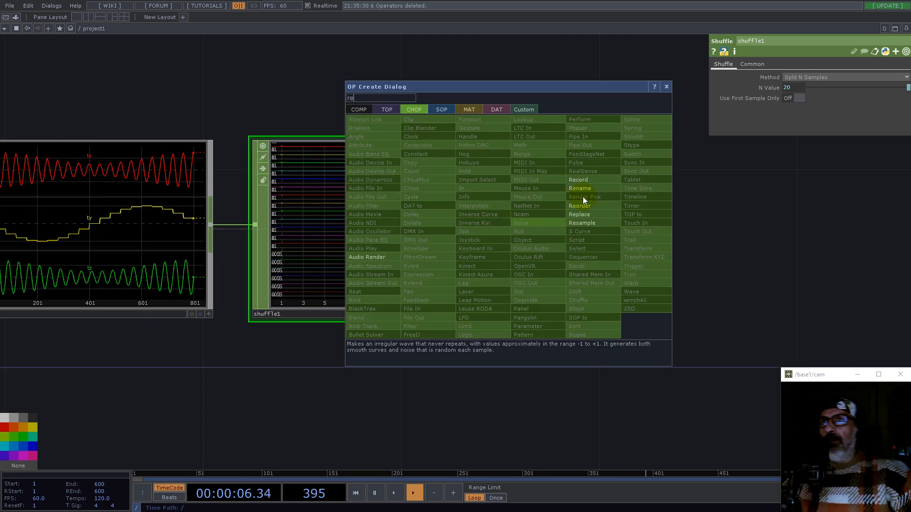
pyautogui.click(589, 207)
pyautogui.click(697, 228)
pyautogui.scroll(5, 507, 362)
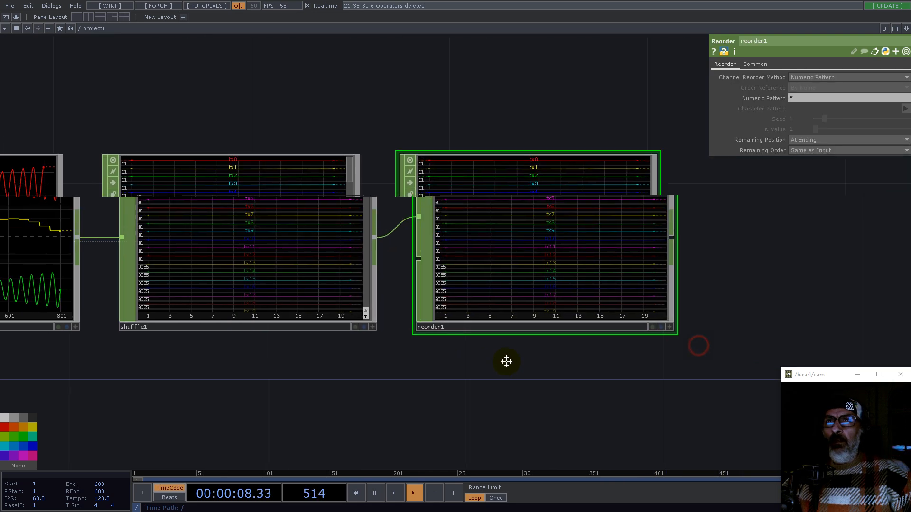
pyautogui.scroll(3, 528, 184)
pyautogui.scroll(-3, 517, 165)
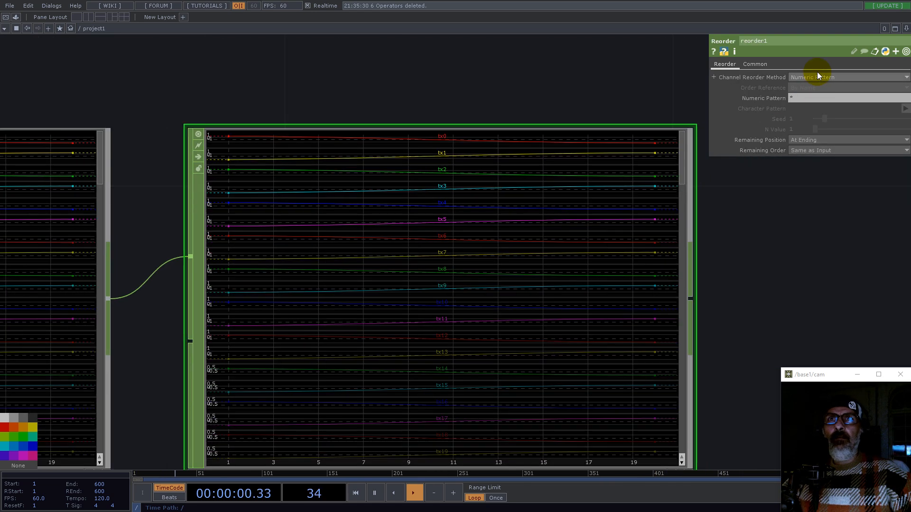
# Step: Set the Reorder's Channel Reorder Method to Numeric Name Sort
pyautogui.click(817, 76)
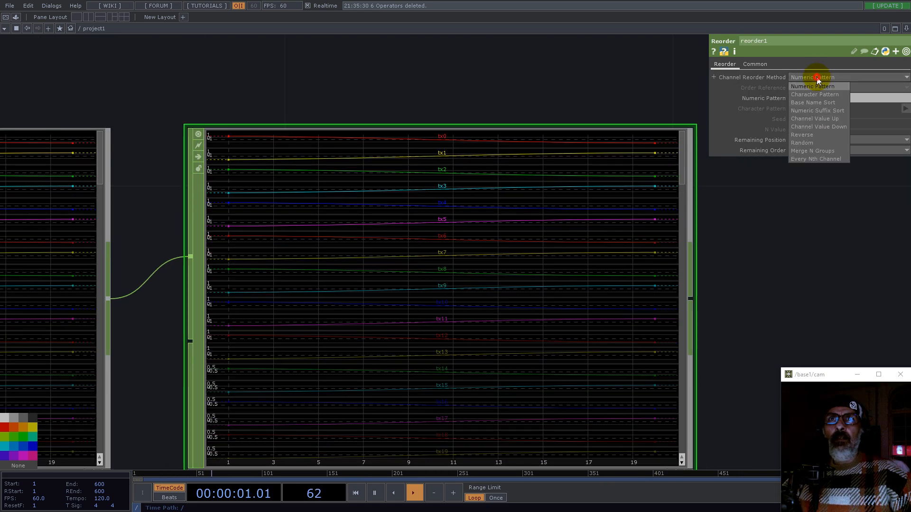
pyautogui.click(819, 110)
pyautogui.scroll(-3, 674, 269)
pyautogui.scroll(3, 609, 260)
pyautogui.scroll(-4, 417, 234)
# Step: Try the Shuffle method Split All Samples, then return it to Split N Samples
pyautogui.click(321, 241)
pyautogui.click(789, 77)
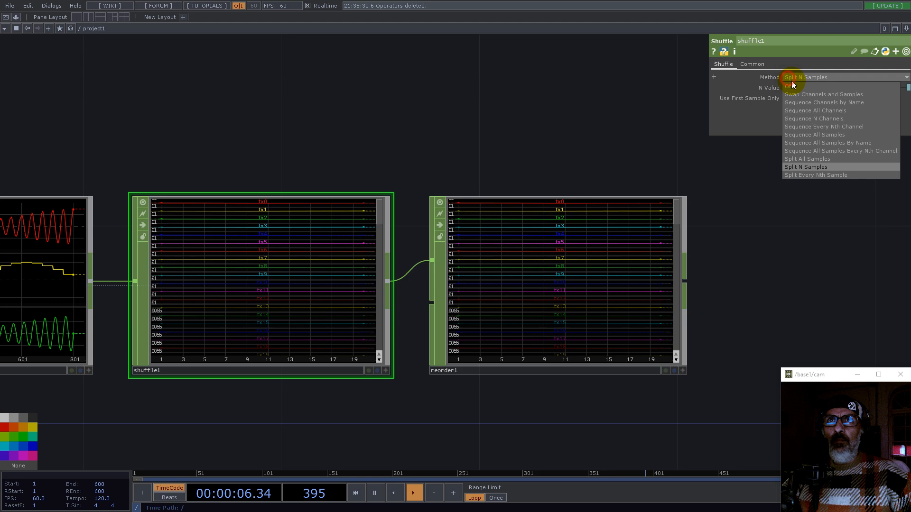
pyautogui.click(802, 158)
pyautogui.click(813, 76)
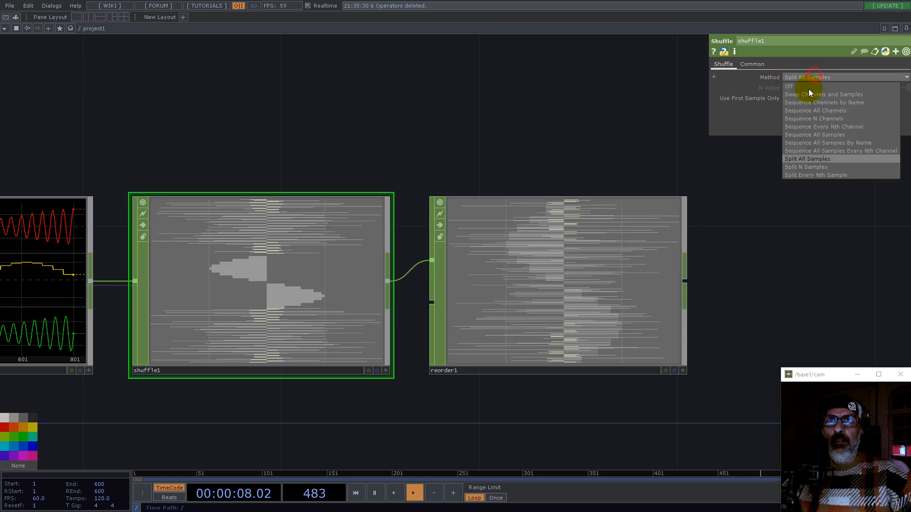
pyautogui.click(806, 167)
pyautogui.scroll(5, 631, 183)
pyautogui.scroll(2, 417, 247)
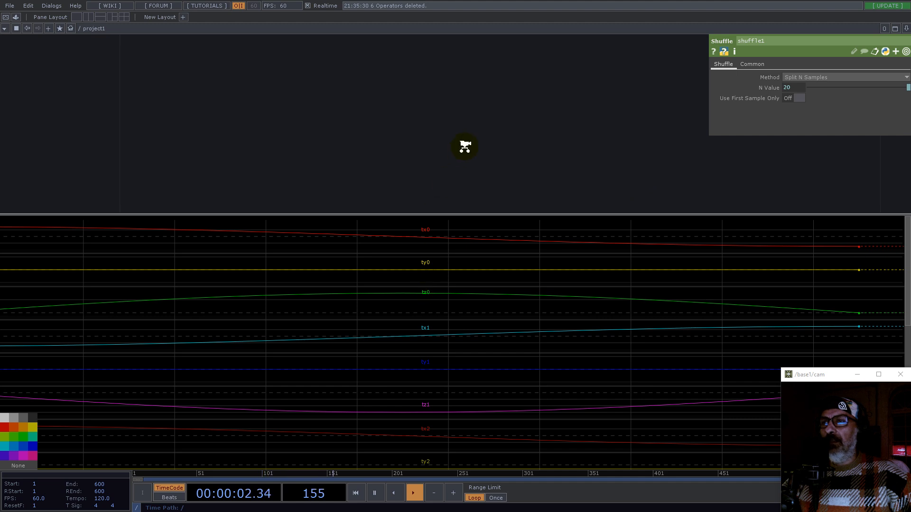
pyautogui.scroll(-5, 465, 150)
# Step: Append a CHOP to TOP operator after the Reorder CHOP
pyautogui.click(548, 218)
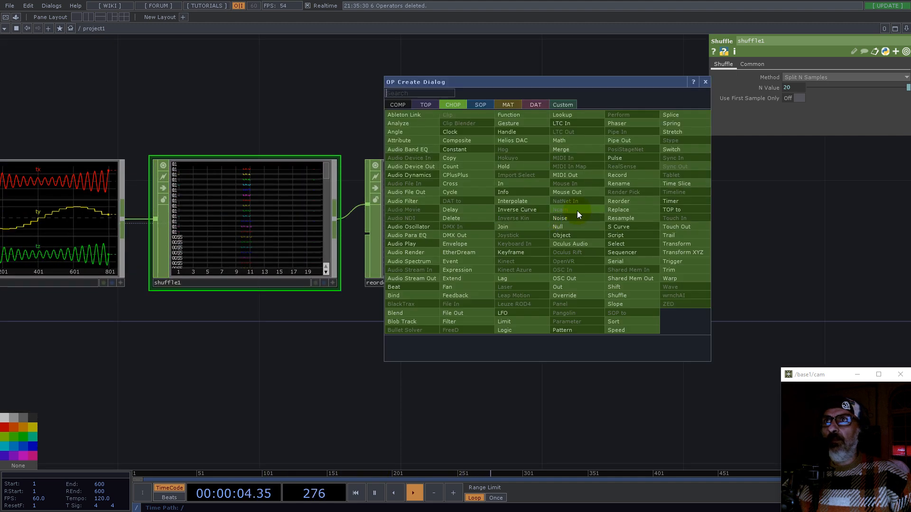
pyautogui.click(426, 105)
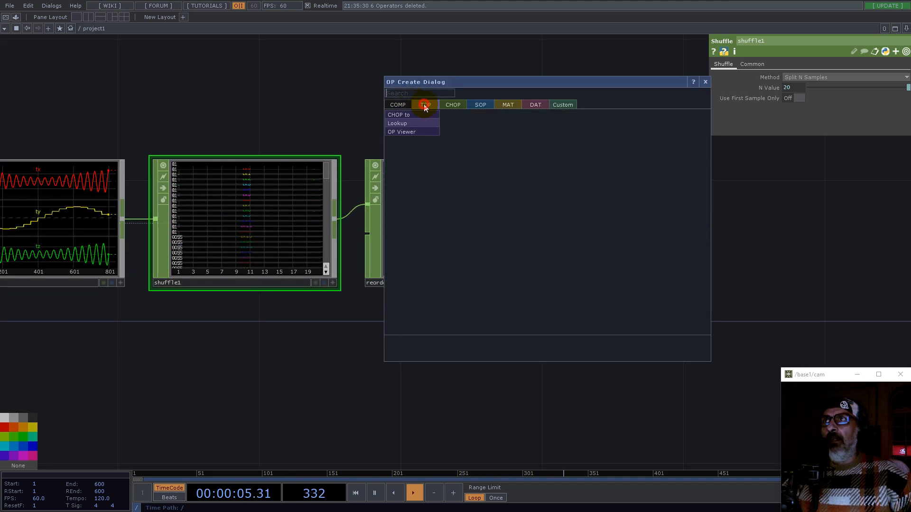
pyautogui.click(399, 115)
pyautogui.click(653, 226)
pyautogui.scroll(-2, 652, 226)
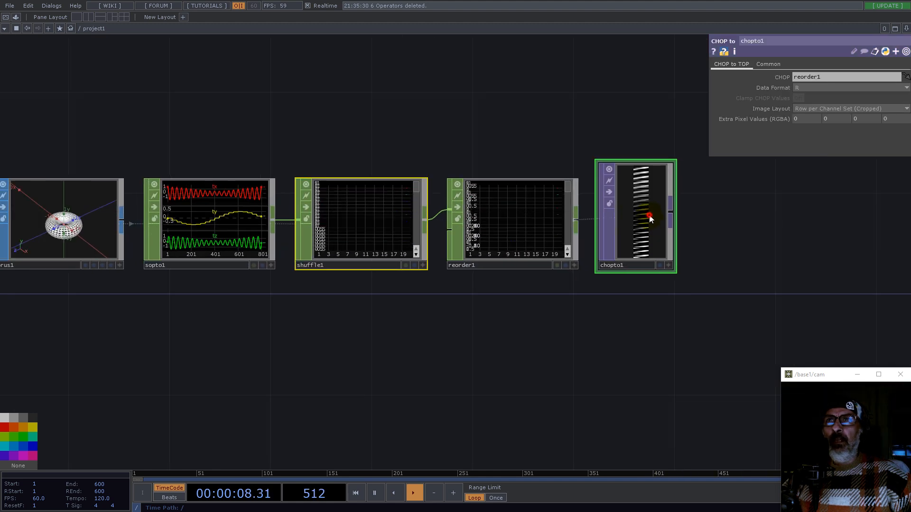
# Step: Set the CHOP to TOP Data Format to RGB and move the node slightly lower and right
pyautogui.click(802, 88)
pyautogui.click(806, 112)
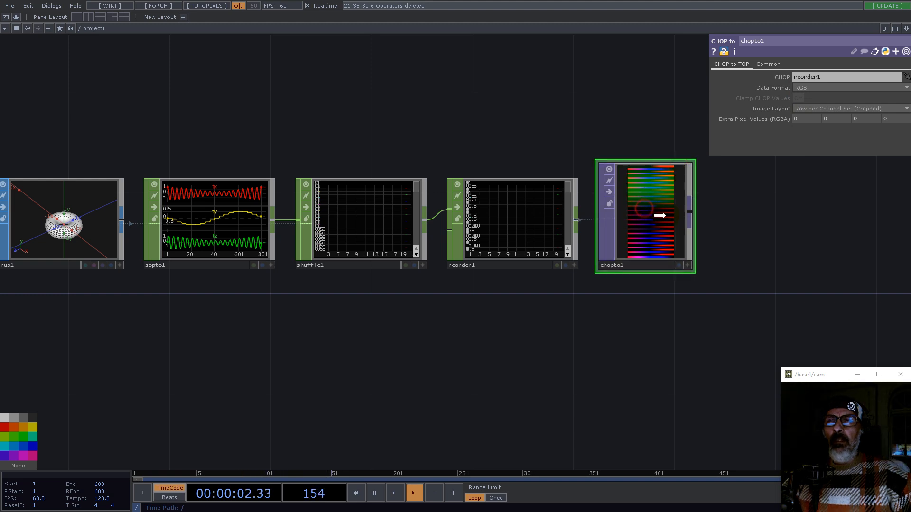
pyautogui.moveTo(667, 223); pyautogui.dragTo(719, 249)
# Step: Activate the CHOP to TOP viewer, display it as points, and orbit to inspect the torus shape
pyautogui.scroll(2, 774, 249)
pyautogui.scroll(-2, 774, 249)
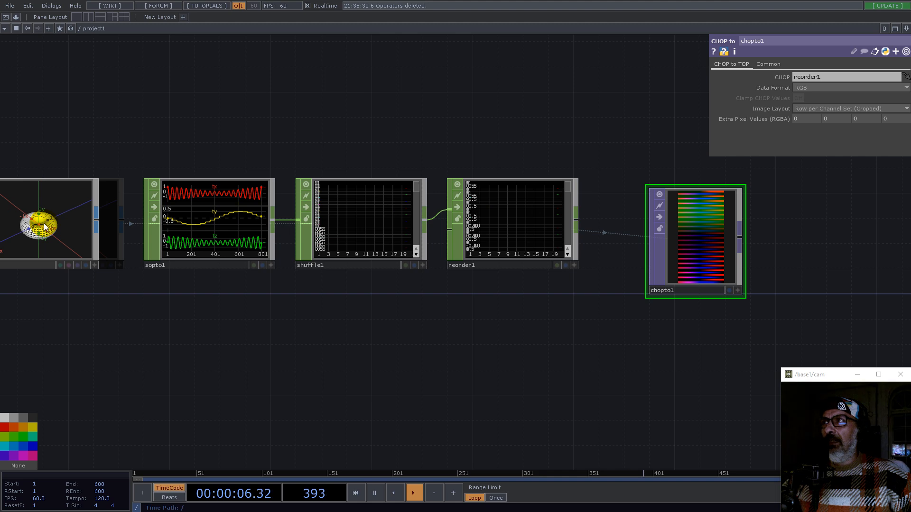
pyautogui.scroll(2, 773, 237)
pyautogui.scroll(1, 774, 237)
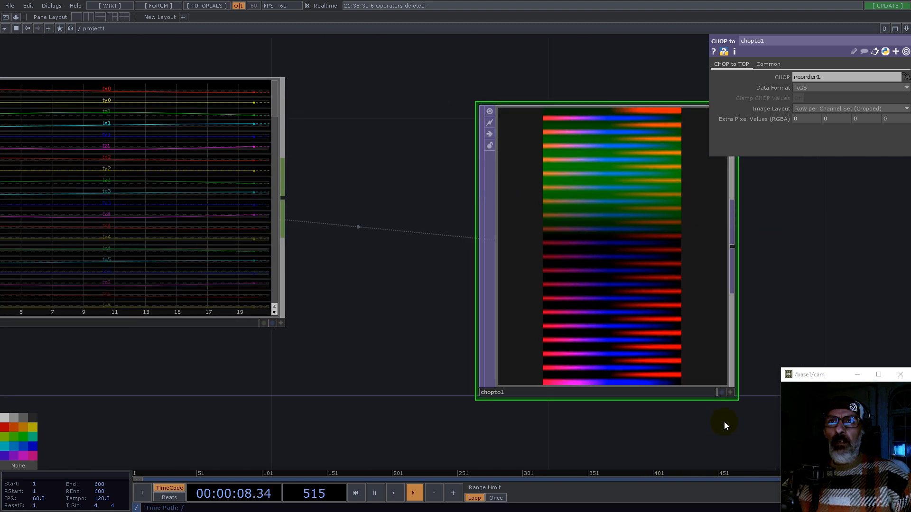
pyautogui.click(731, 393)
pyautogui.rightClick(603, 267)
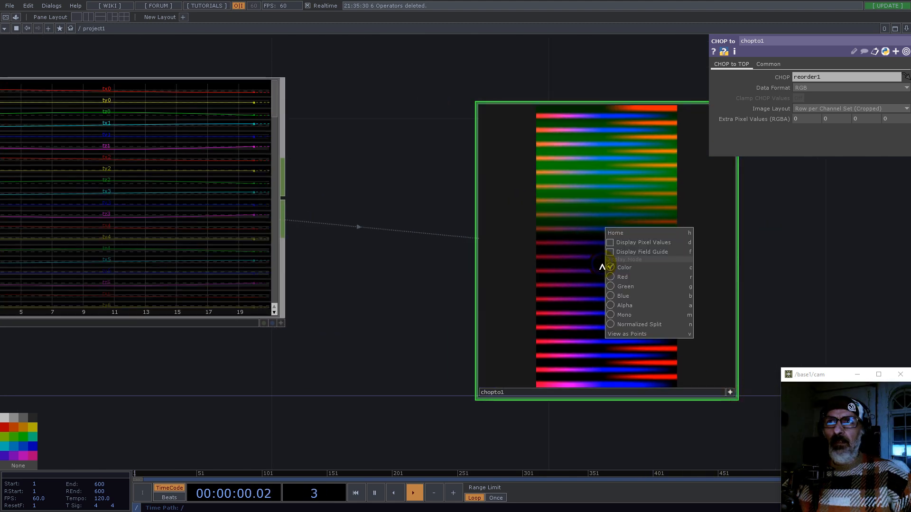
pyautogui.click(626, 334)
pyautogui.moveTo(652, 268); pyautogui.dragTo(623, 288)
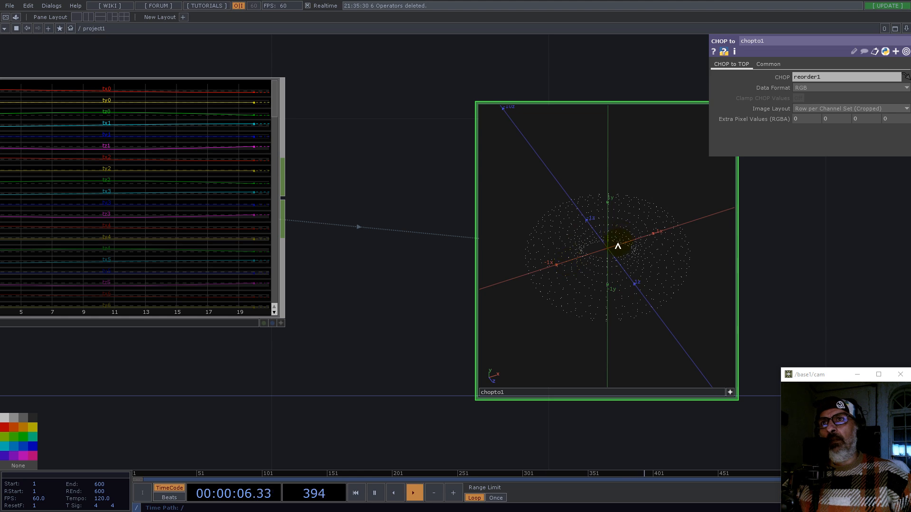
pyautogui.moveTo(622, 245); pyautogui.dragTo(574, 227)
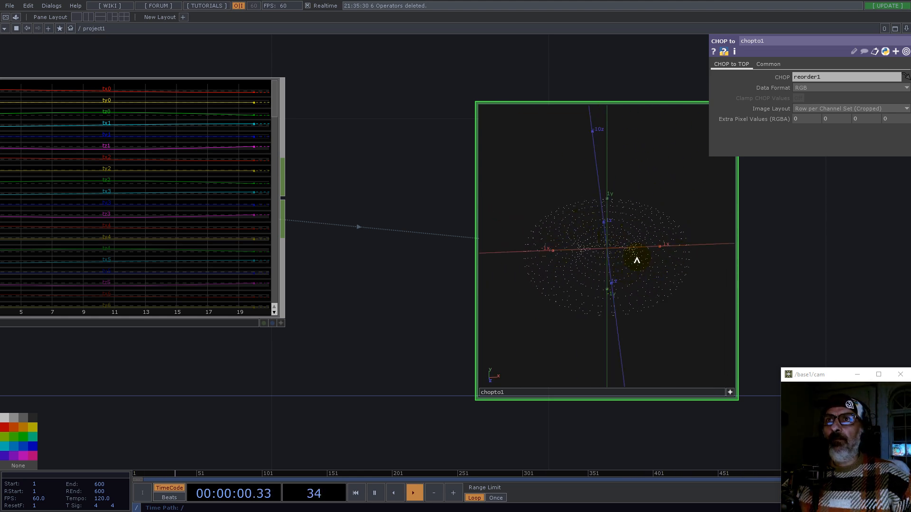
pyautogui.moveTo(612, 260); pyautogui.dragTo(703, 397)
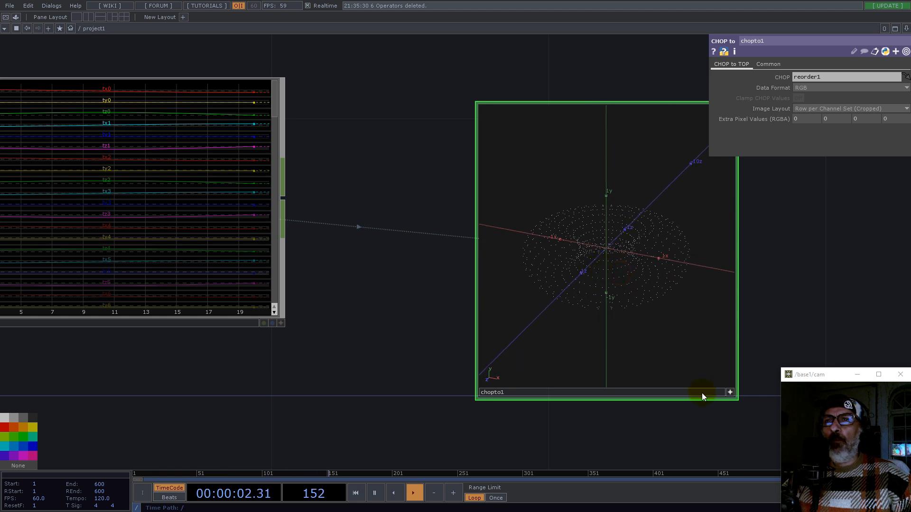
# Step: Switch the CHOP to TOP viewer back to image display
pyautogui.rightClick(630, 298)
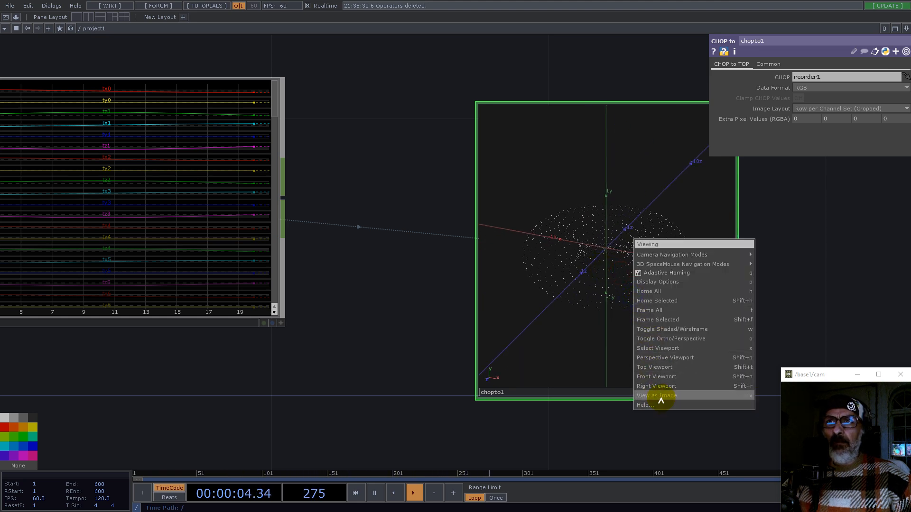
pyautogui.click(661, 401)
pyautogui.scroll(-3, 629, 212)
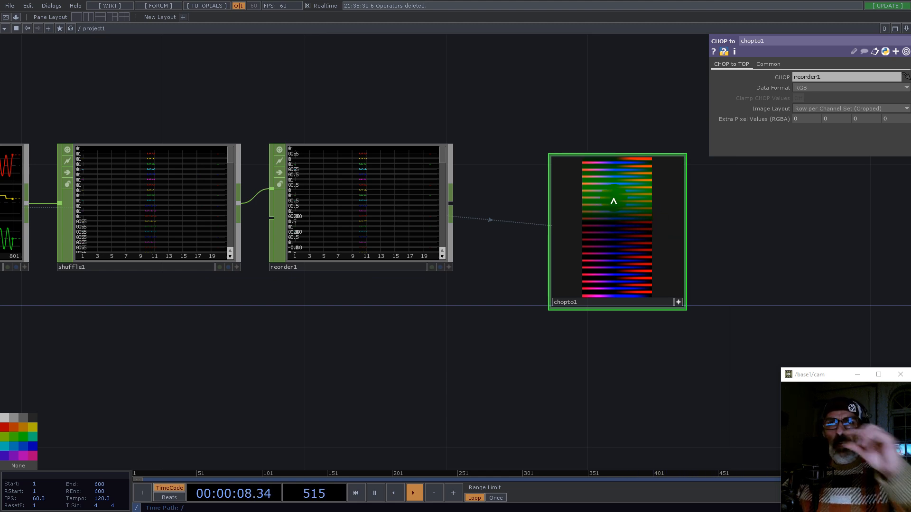
pyautogui.scroll(-2, 633, 201)
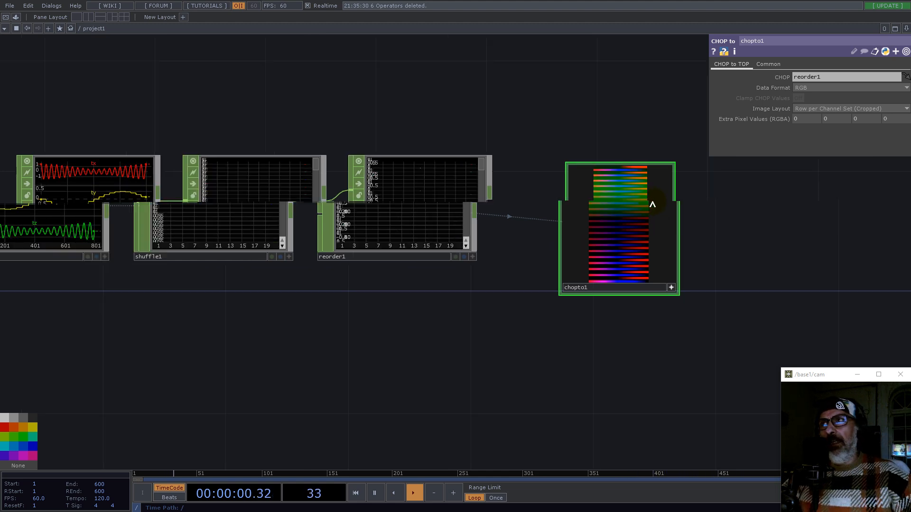
# Step: Set the Shuffle's N Value to the torus Columns value of 40
pyautogui.moveTo(94, 124); pyautogui.dragTo(299, 136)
pyautogui.click(195, 217)
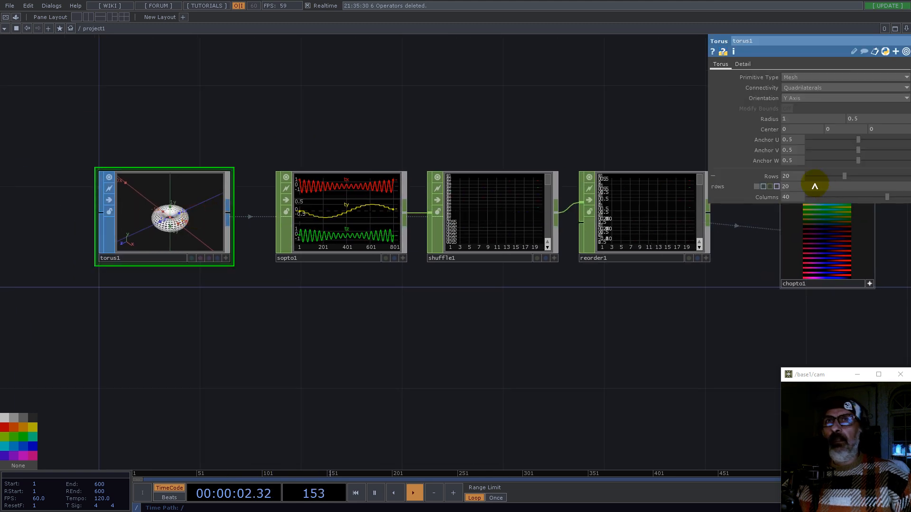
pyautogui.click(764, 197)
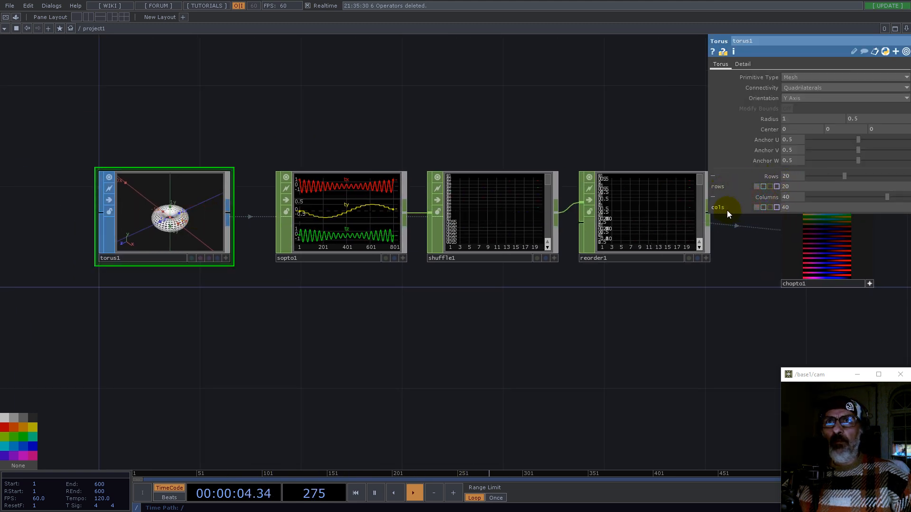
pyautogui.moveTo(706, 211); pyautogui.dragTo(791, 88)
pyautogui.click(796, 83)
pyautogui.moveTo(783, 154); pyautogui.dragTo(529, 155)
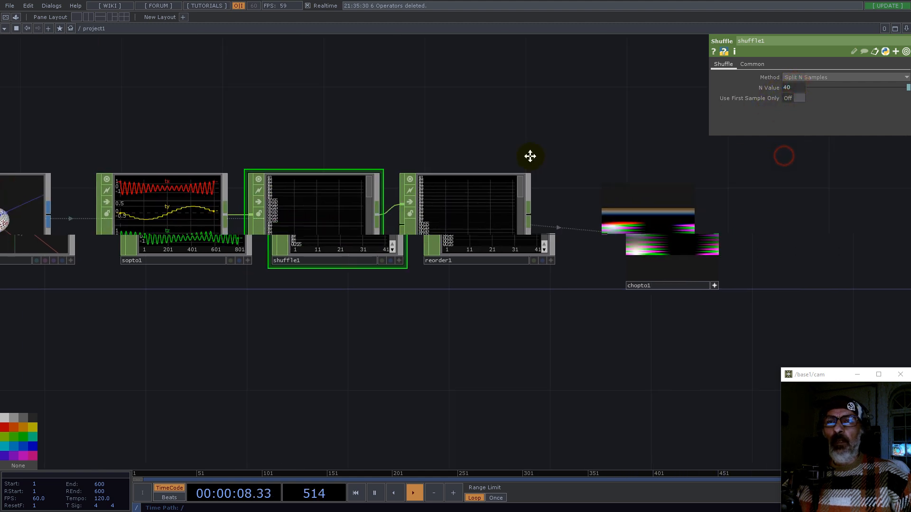
# Step: Switch the Shuffle method to Split All Samples and back to Split N Samples
pyautogui.scroll(3, 351, 221)
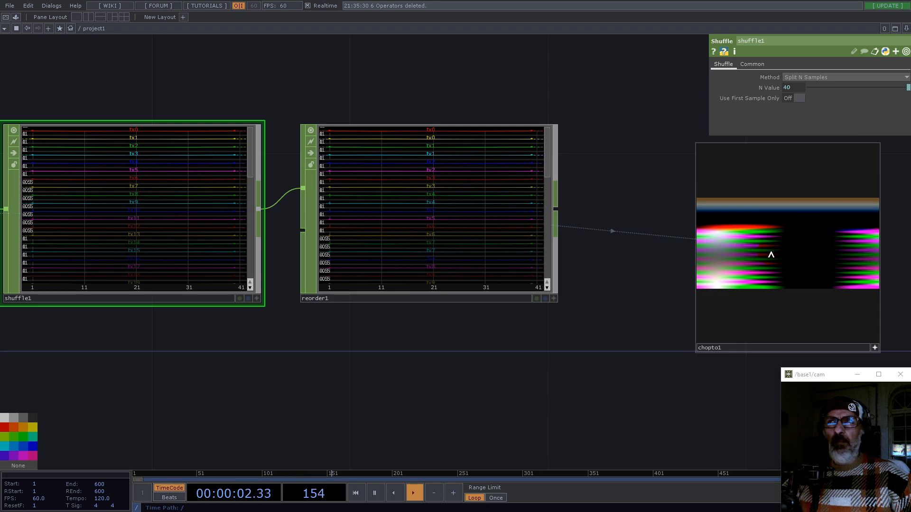
pyautogui.moveTo(319, 81); pyautogui.dragTo(518, 126)
pyautogui.scroll(3, 664, 186)
pyautogui.scroll(1, 662, 183)
pyautogui.scroll(-4, 566, 166)
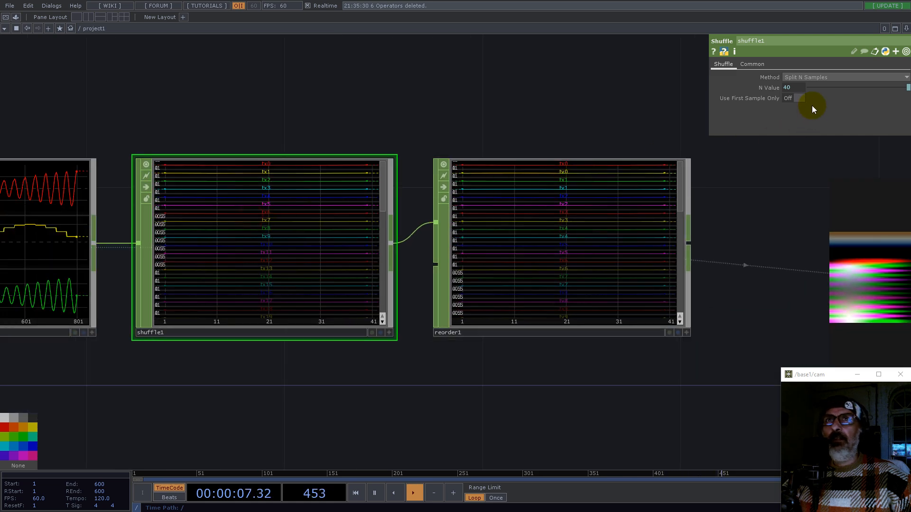
pyautogui.click(805, 78)
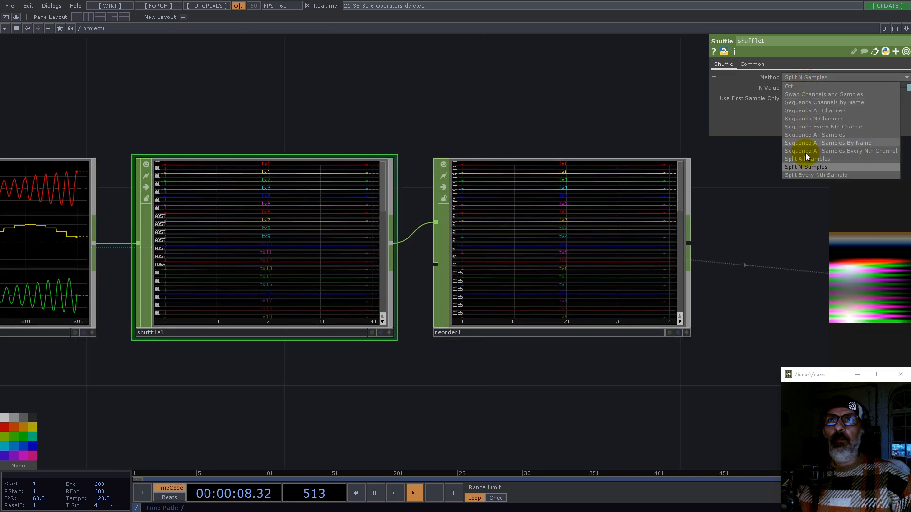
pyautogui.click(806, 158)
pyautogui.click(804, 79)
pyautogui.click(802, 166)
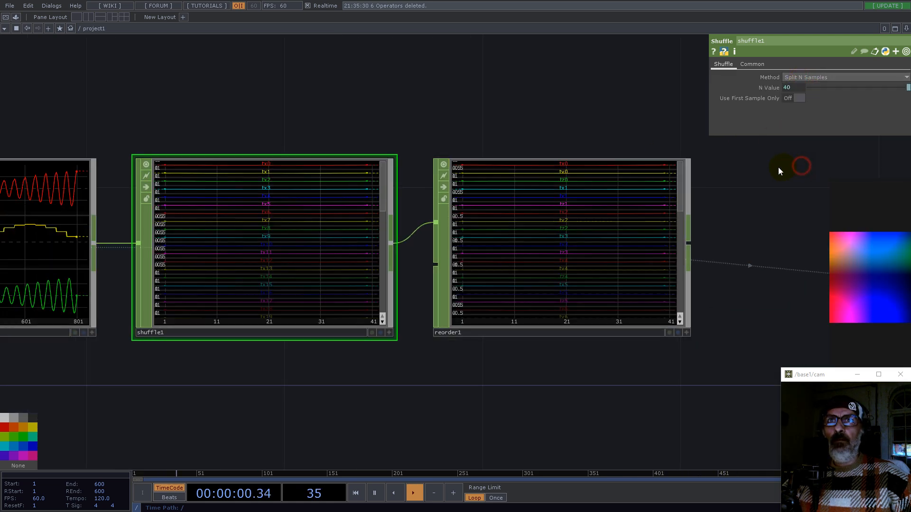
# Step: Display the CHOP to TOP viewer as points and orbit to inspect the shape
pyautogui.scroll(-5, 620, 180)
pyautogui.scroll(8, 657, 238)
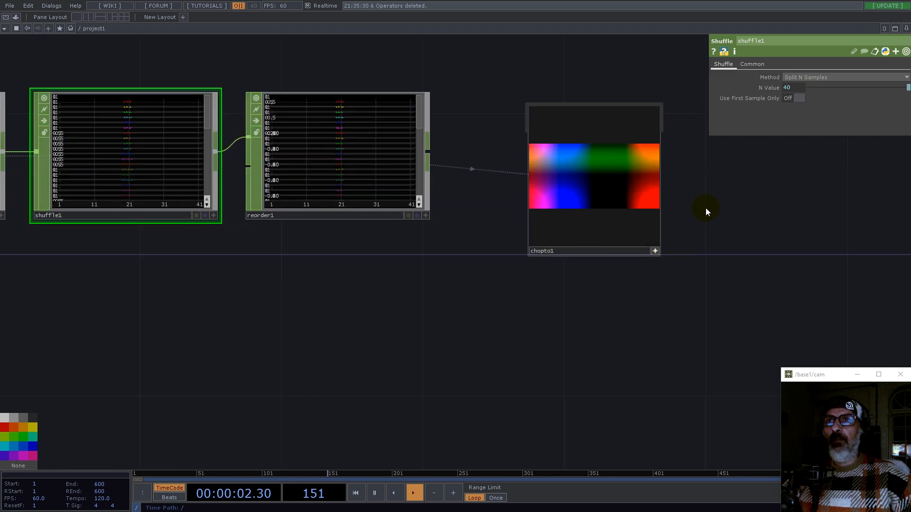
pyautogui.rightClick(518, 172)
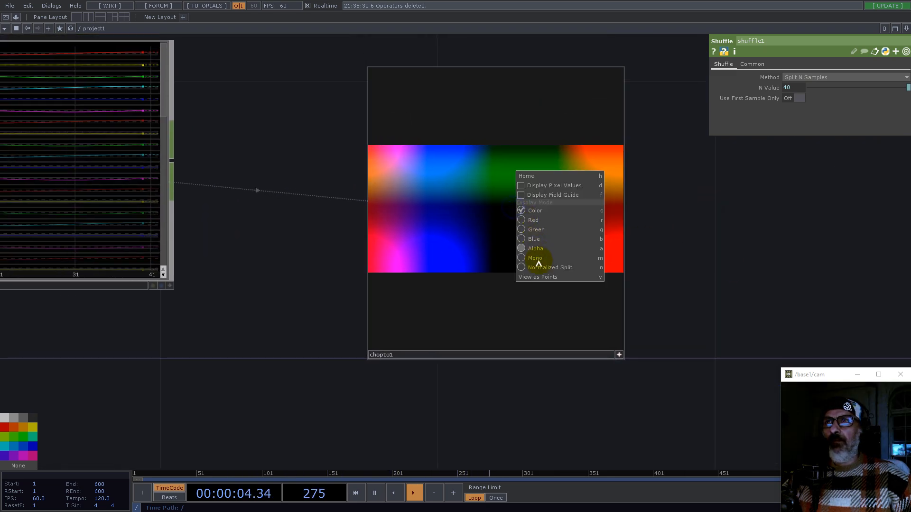
pyautogui.click(540, 275)
pyautogui.moveTo(495, 218); pyautogui.dragTo(505, 216)
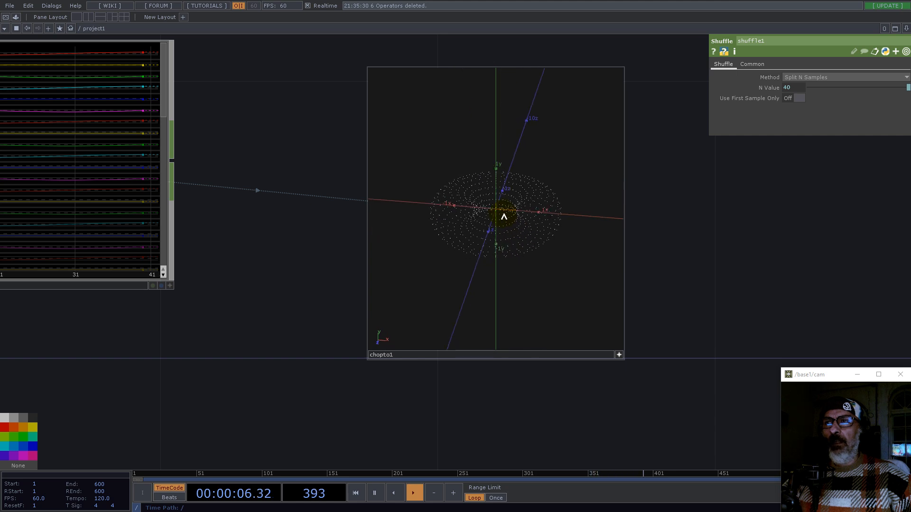
# Step: Switch the CHOP to TOP viewer back to image display
pyautogui.rightClick(507, 159)
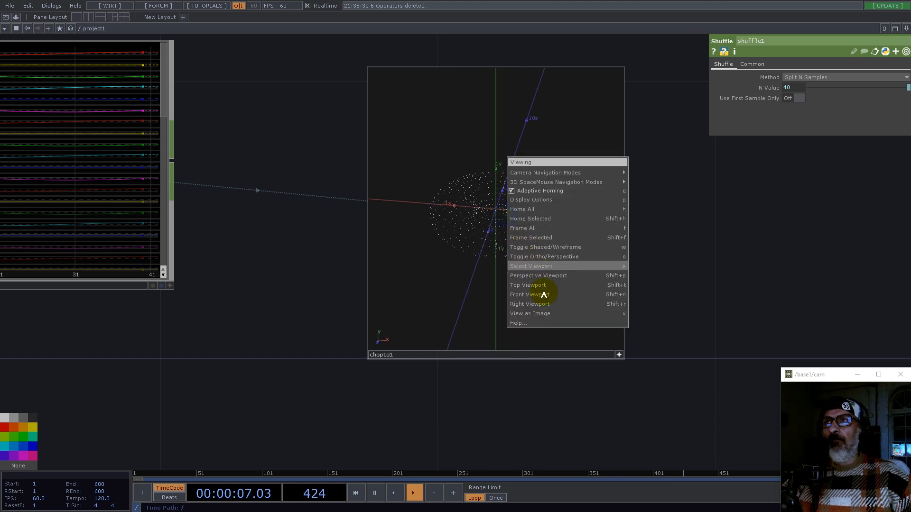
pyautogui.click(530, 313)
pyautogui.scroll(-5, 665, 199)
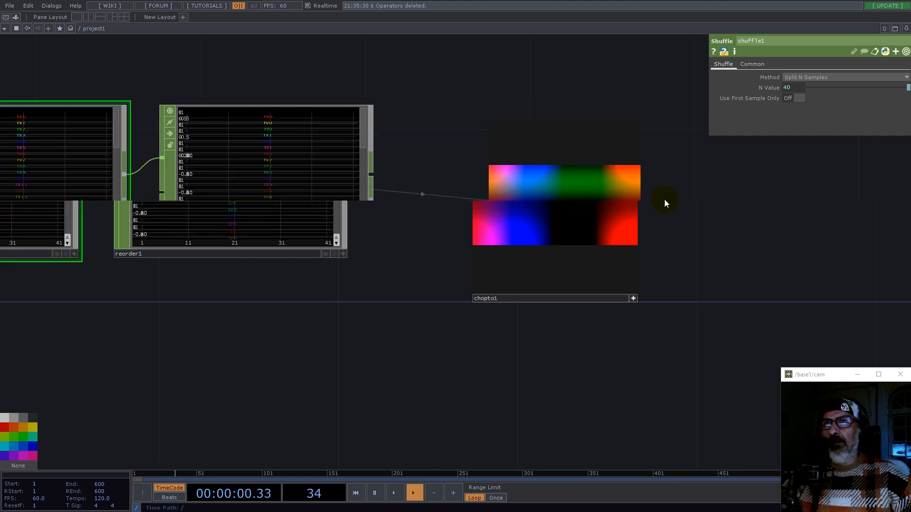
# Step: Close the CHOP to TOP node's active viewer and place the node beneath the Reorder node
pyautogui.doubleClick(643, 284)
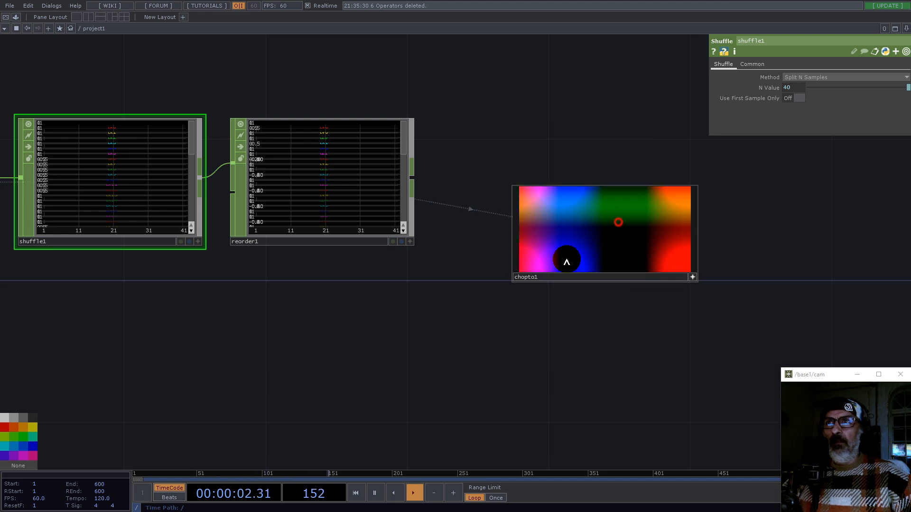
pyautogui.moveTo(693, 275); pyautogui.dragTo(357, 329)
pyautogui.moveTo(506, 269); pyautogui.dragTo(611, 160)
pyautogui.scroll(-5, 611, 160)
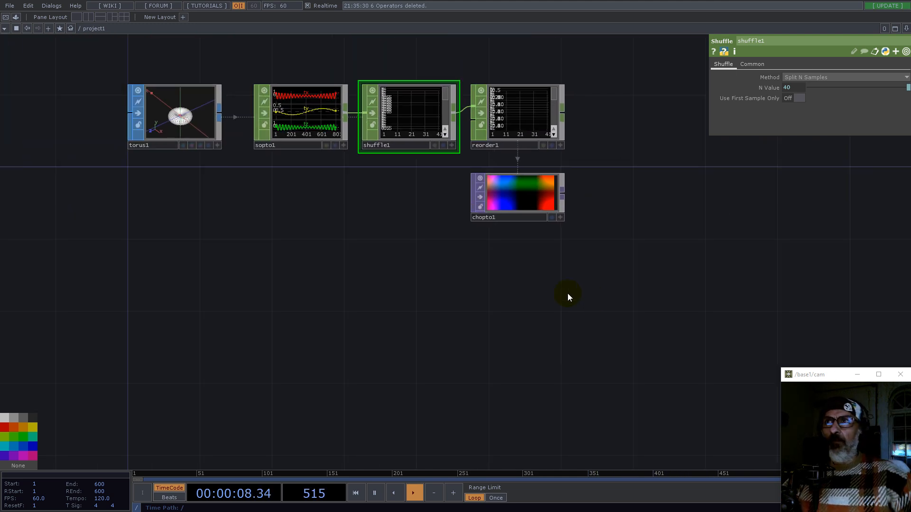
# Step: Add a Sphere SOP to the network below the CHOP to TOP node
pyautogui.press('Tab')
pyautogui.write('sp')
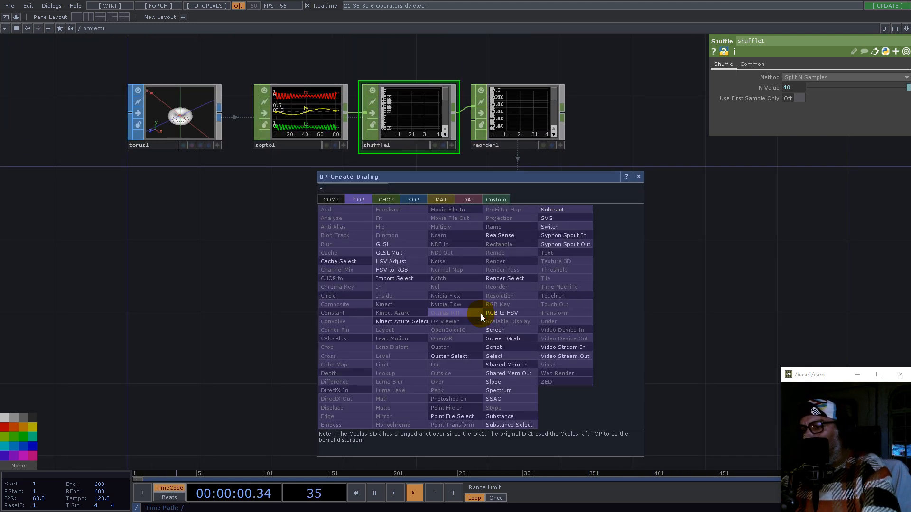
pyautogui.click(418, 199)
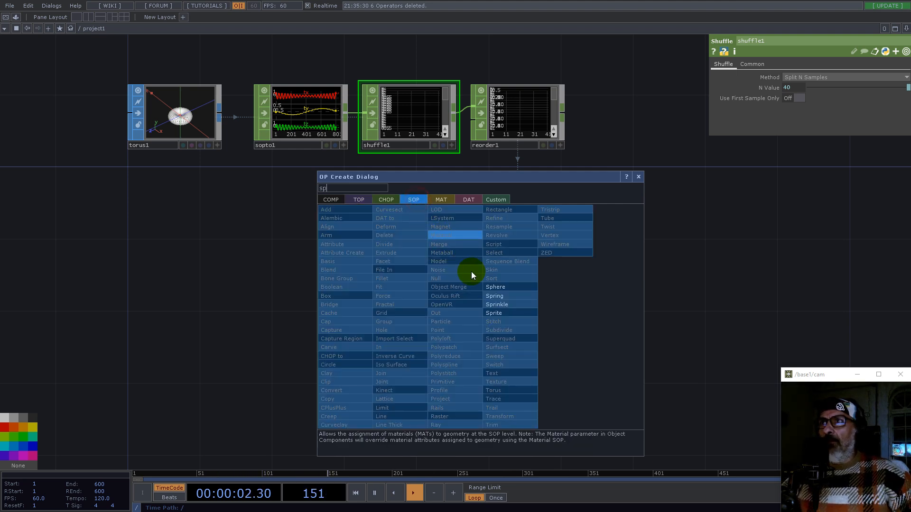
pyautogui.click(503, 286)
pyautogui.click(521, 290)
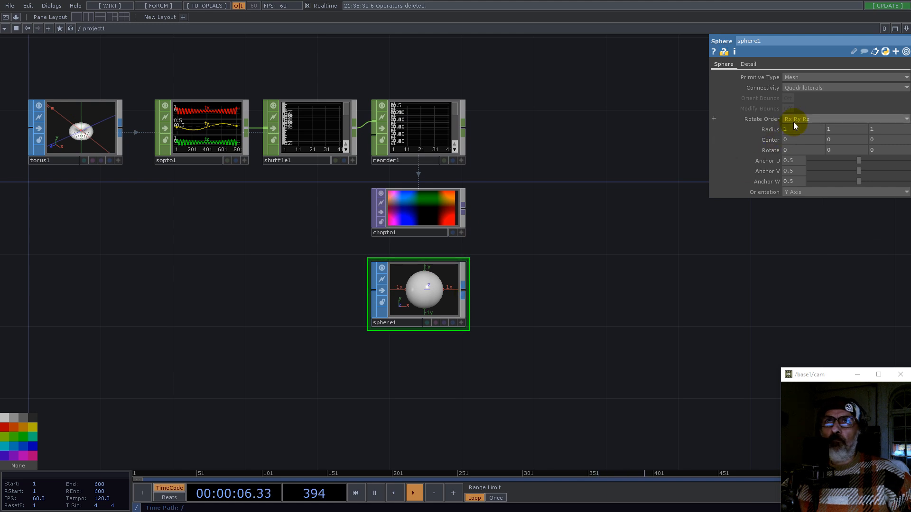
# Step: Append a Transform SOP to the sphere and set its uniform scale to 1/32
pyautogui.rightClick(463, 295)
pyautogui.write('tr')
pyautogui.click(483, 394)
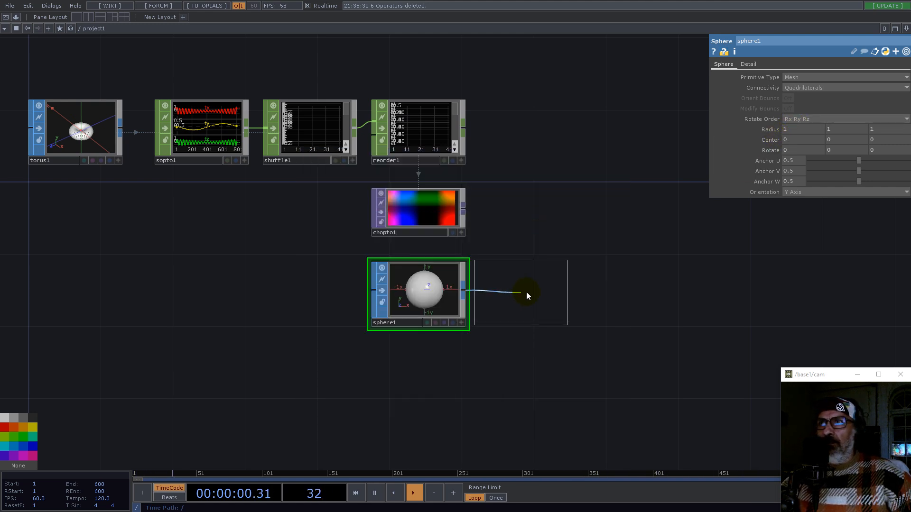
pyautogui.click(526, 291)
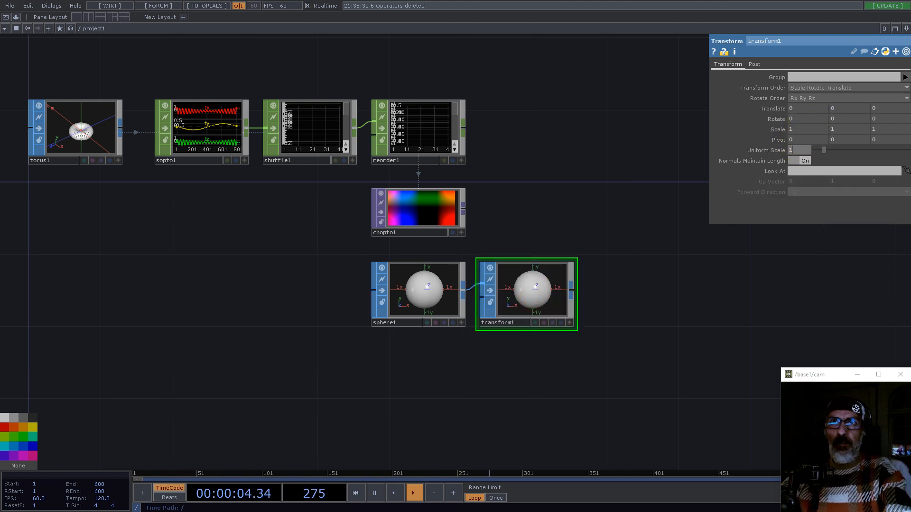
pyautogui.write('1/')
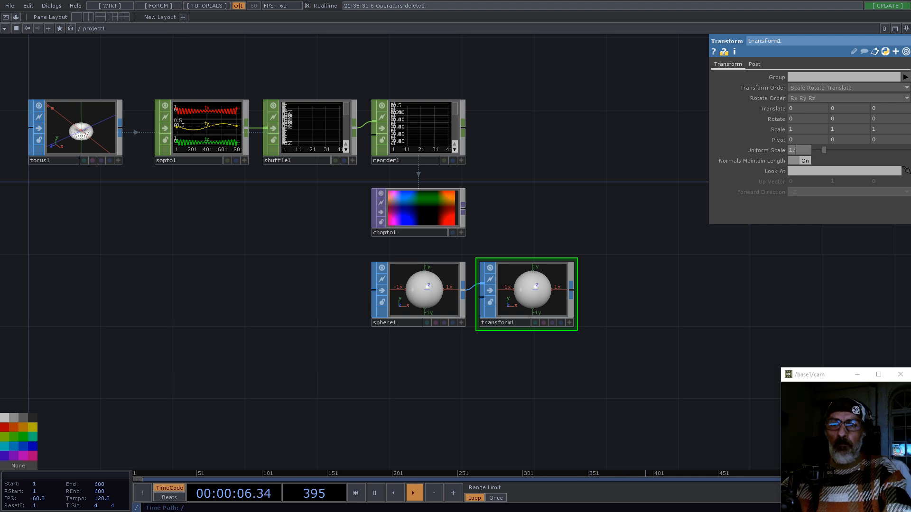
pyautogui.write('32')
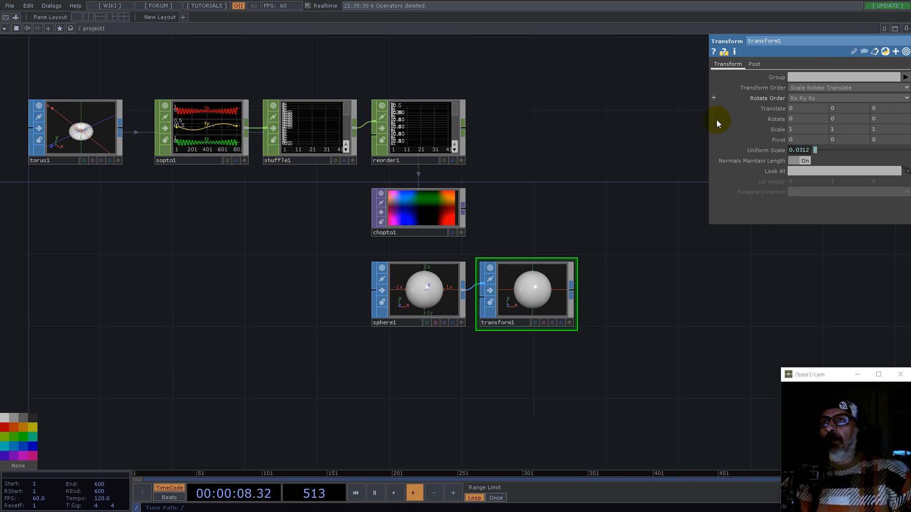
# Step: Append a Geometry COMP after the Transform SOP
pyautogui.rightClick(572, 289)
pyautogui.write('g')
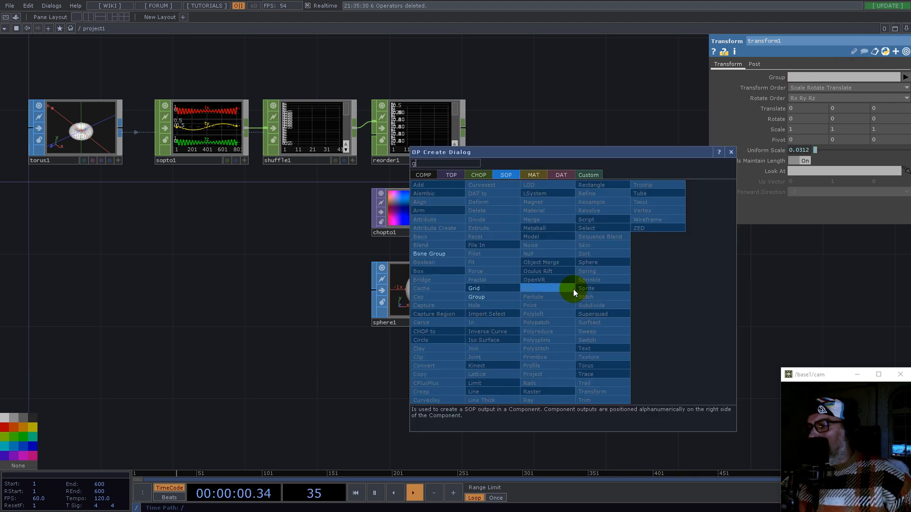
pyautogui.click(423, 175)
pyautogui.click(431, 253)
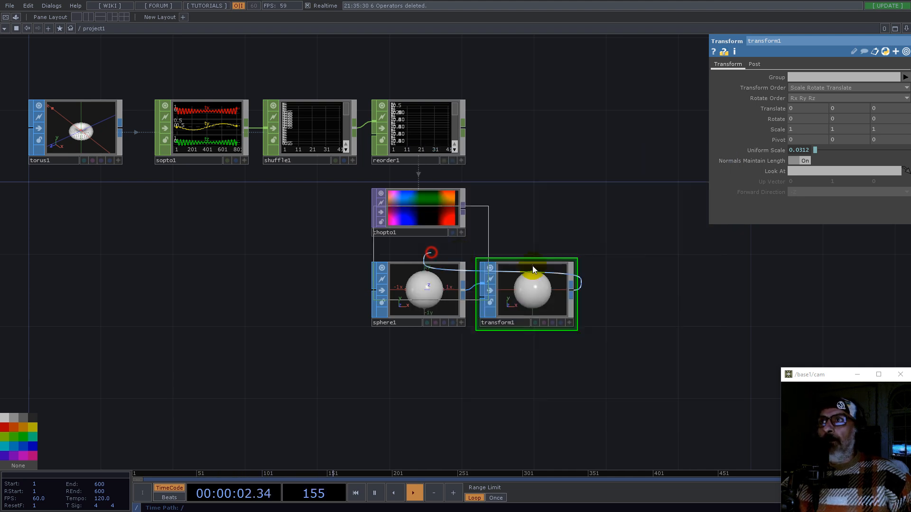
pyautogui.click(664, 297)
# Step: Turn on instancing for the Geometry COMP and use chopto1 as the Translate OP
pyautogui.moveTo(551, 204); pyautogui.dragTo(335, 242)
pyautogui.scroll(-3, 335, 242)
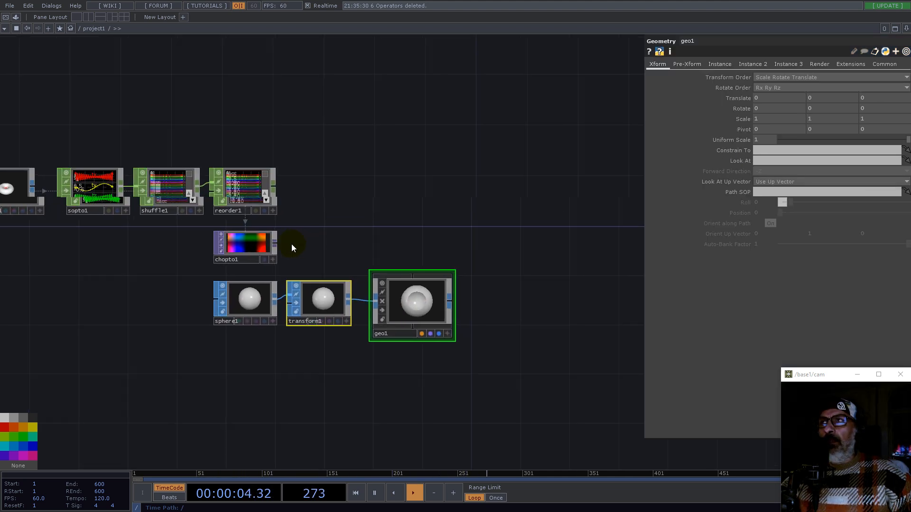
pyautogui.moveTo(246, 244); pyautogui.dragTo(422, 307)
pyautogui.click(720, 64)
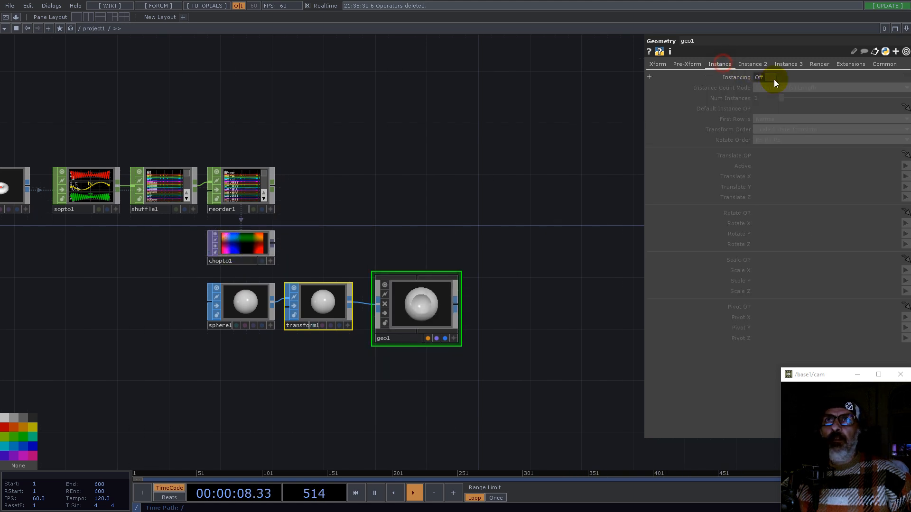
pyautogui.click(774, 78)
pyautogui.moveTo(247, 254); pyautogui.dragTo(766, 156)
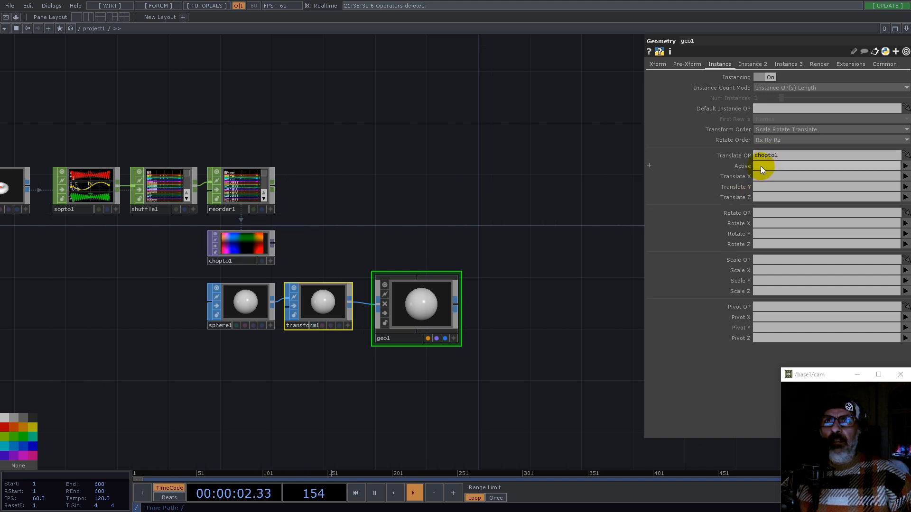
# Step: Map the instance Translate X, Y and Z to the r, g and b channels
pyautogui.click(757, 176)
pyautogui.write('r')
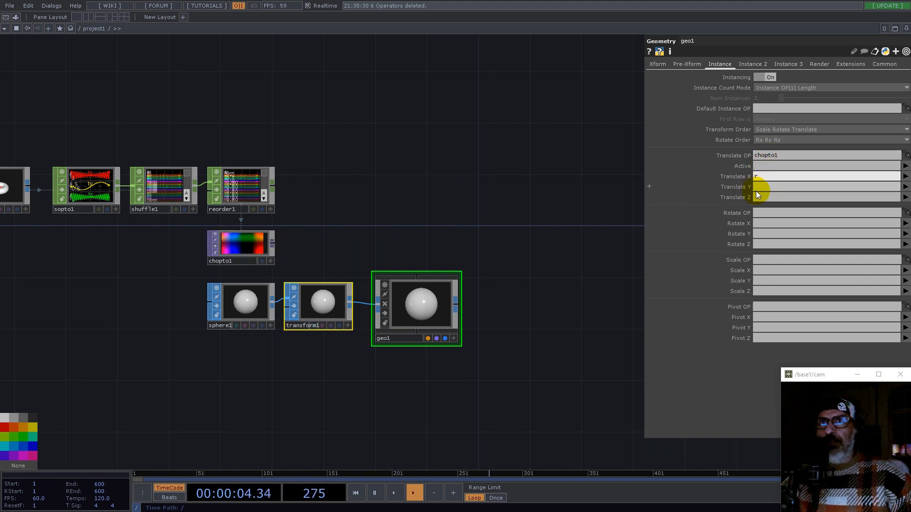
pyautogui.click(758, 186)
pyautogui.write('g')
pyautogui.click(760, 197)
pyautogui.write('b')
pyautogui.press('Return')
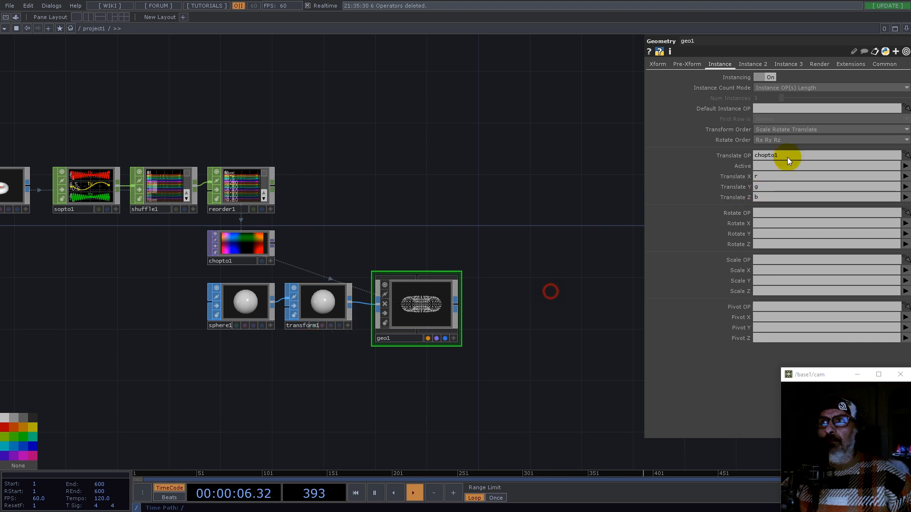
# Step: Split the workspace and show a 3D geometry viewer in the new pane to view the instanced spheres
pyautogui.click(906, 30)
pyautogui.click(839, 51)
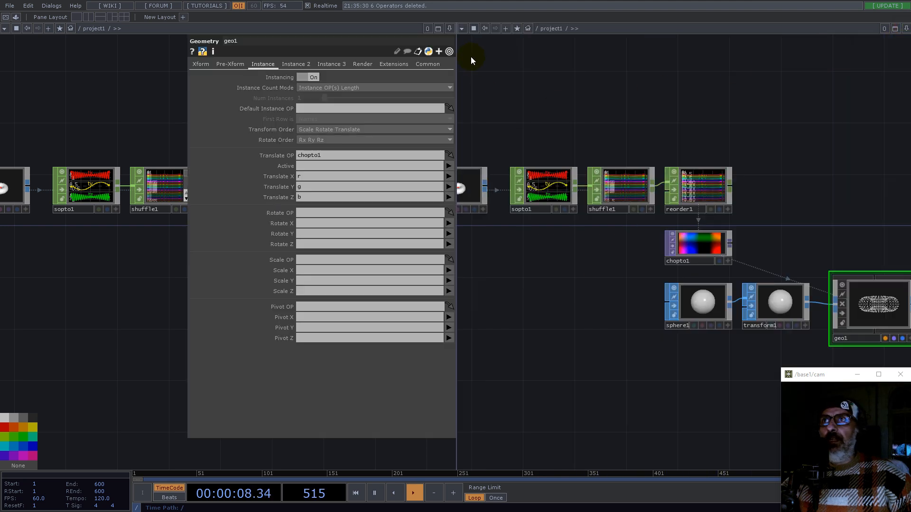
pyautogui.click(461, 28)
pyautogui.click(517, 57)
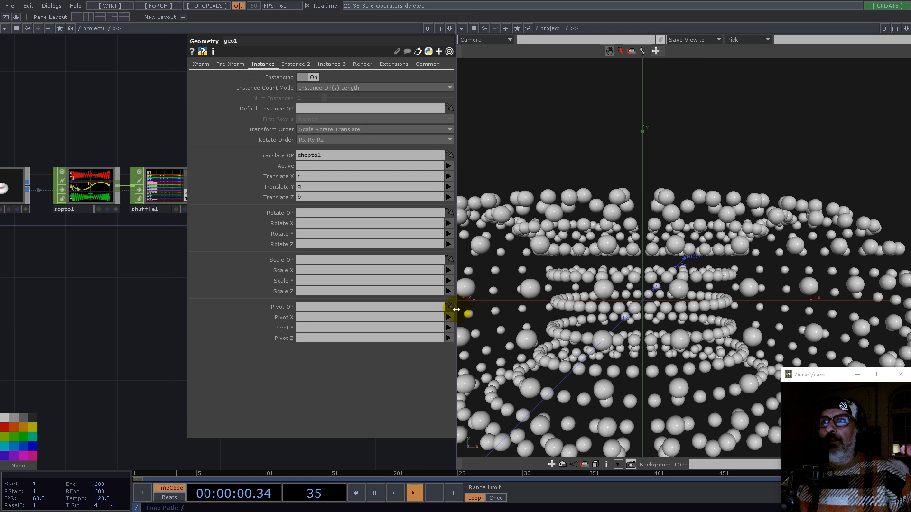
pyautogui.moveTo(455, 308); pyautogui.dragTo(523, 315)
pyautogui.scroll(-5, 773, 260)
pyautogui.moveTo(691, 295); pyautogui.dragTo(744, 305)
pyautogui.moveTo(231, 364); pyautogui.dragTo(80, 374)
# Step: Set the Transform SOP's uniform scale to 1/16
pyautogui.click(165, 306)
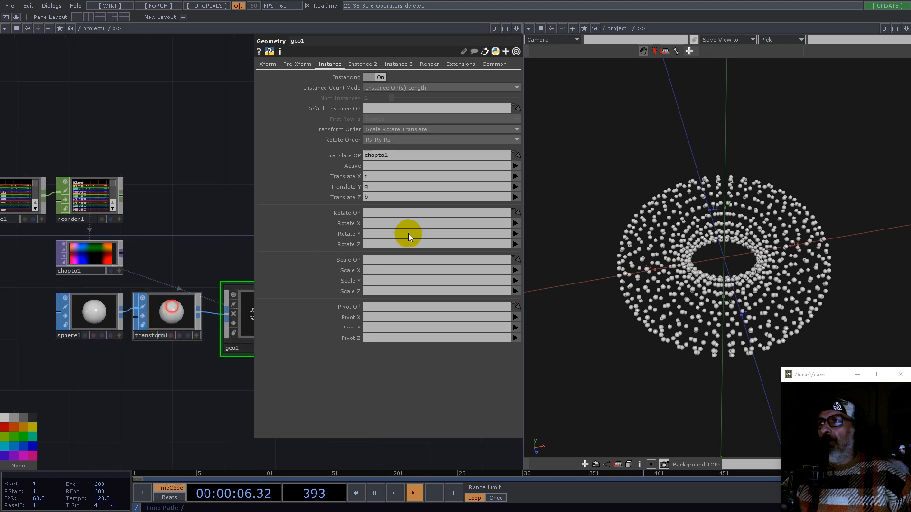
pyautogui.click(365, 150)
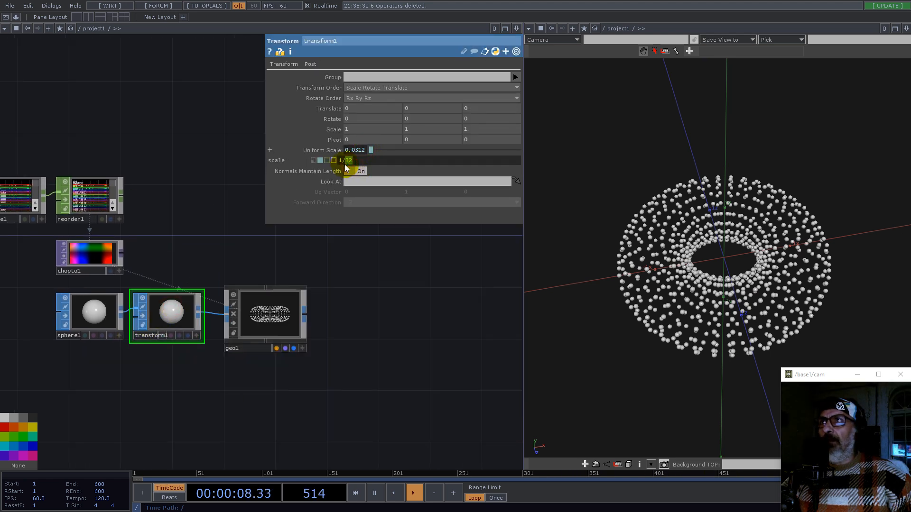
pyautogui.write('16')
pyautogui.press('Return')
# Step: Append a Rectangle TOP to the output of the CHOP to TOP node
pyautogui.moveTo(749, 266); pyautogui.dragTo(748, 243)
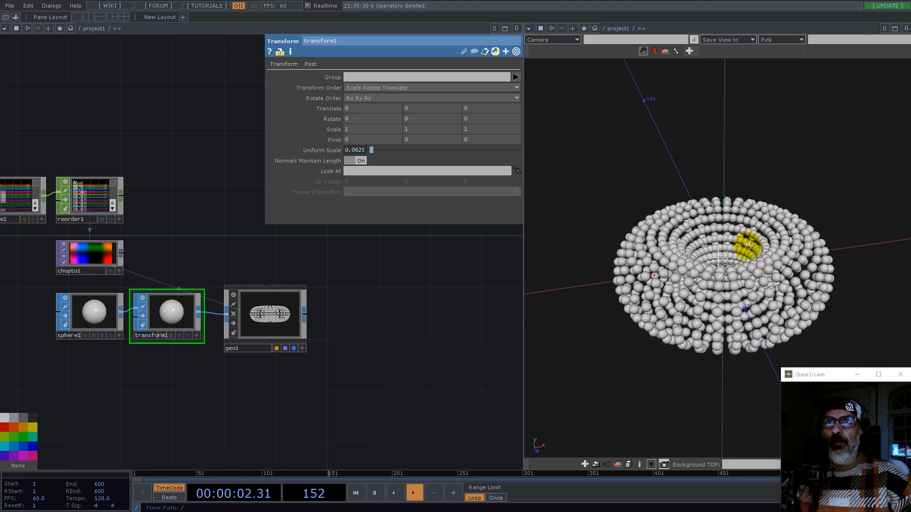
pyautogui.moveTo(375, 311); pyautogui.dragTo(390, 327)
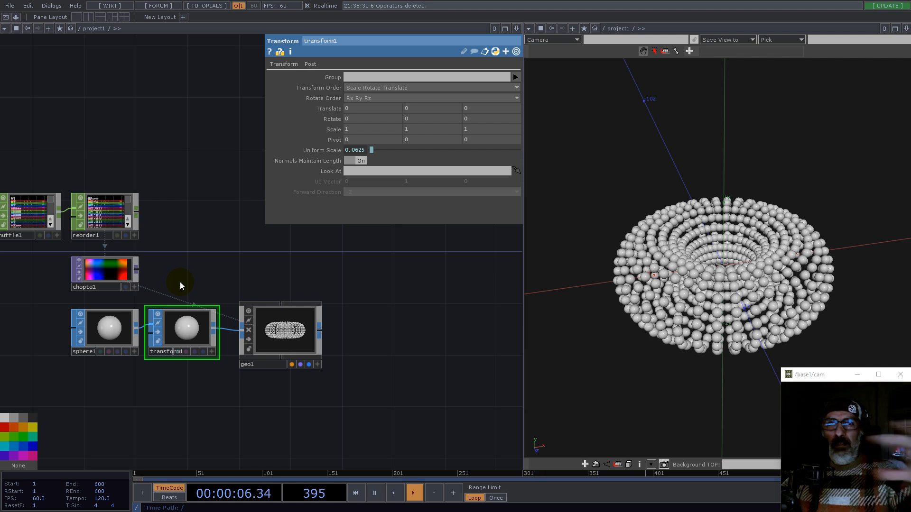
pyautogui.click(136, 269)
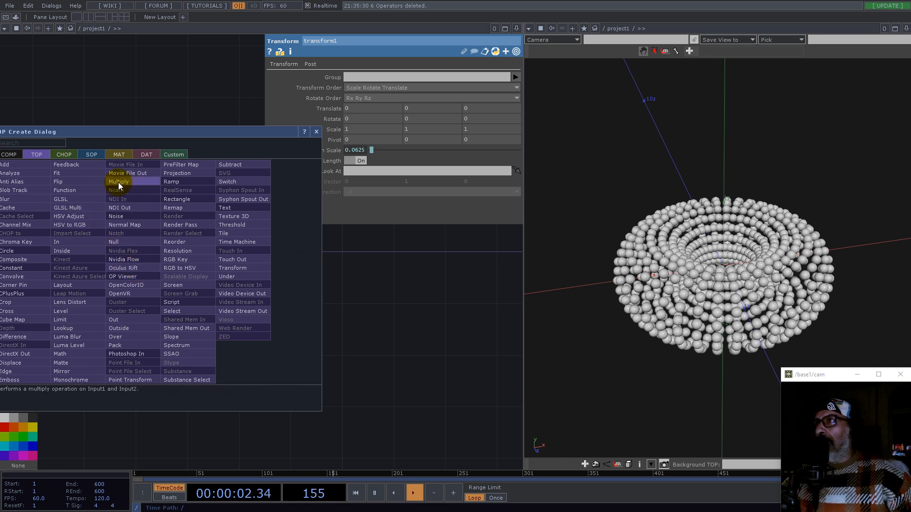
pyautogui.write('e')
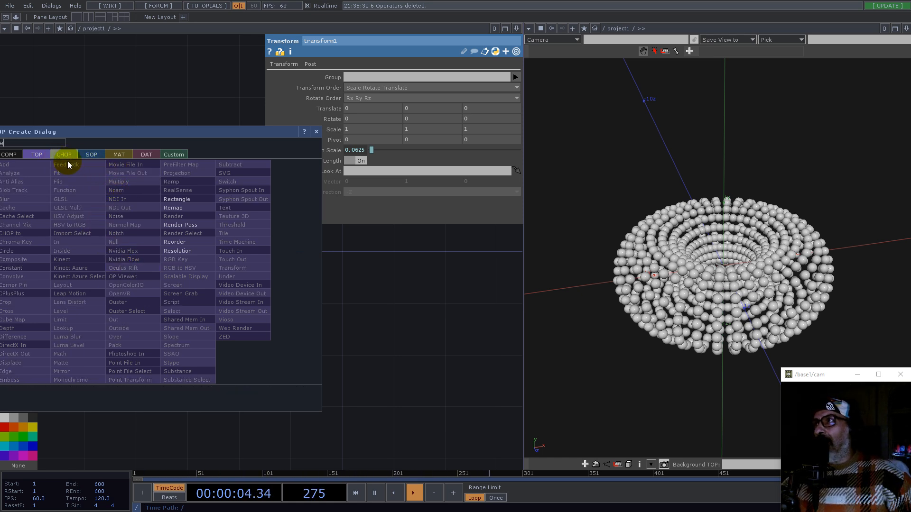
pyautogui.click(186, 200)
pyautogui.click(200, 268)
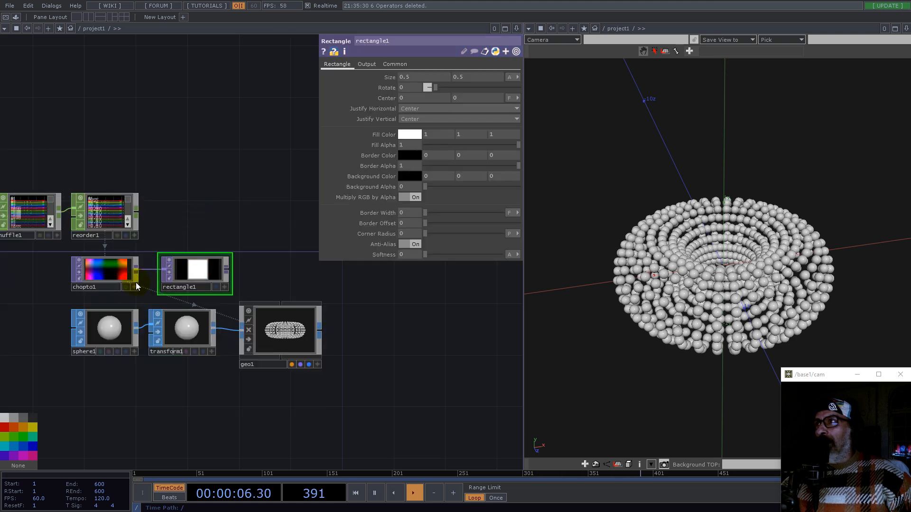
# Step: Switch the rectangle's size units to pixels
pyautogui.scroll(3, 137, 270)
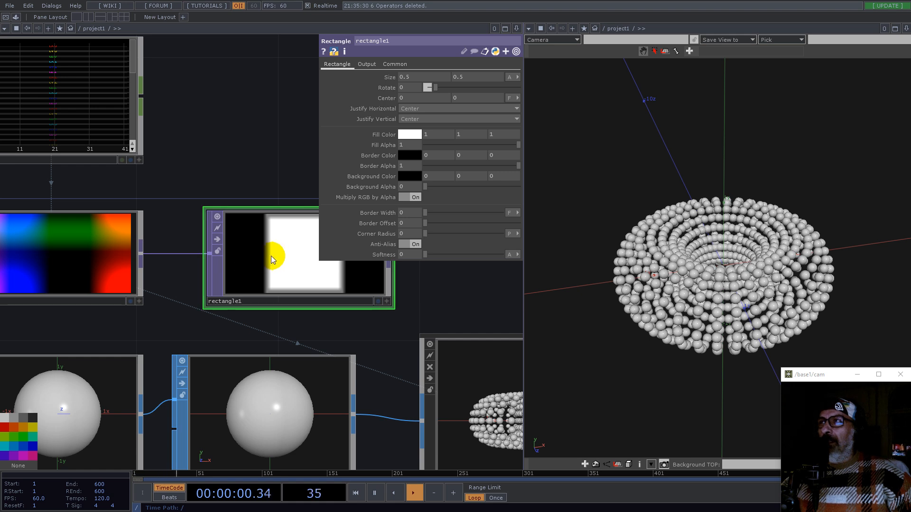
pyautogui.moveTo(277, 162); pyautogui.dragTo(217, 179)
pyautogui.click(243, 259)
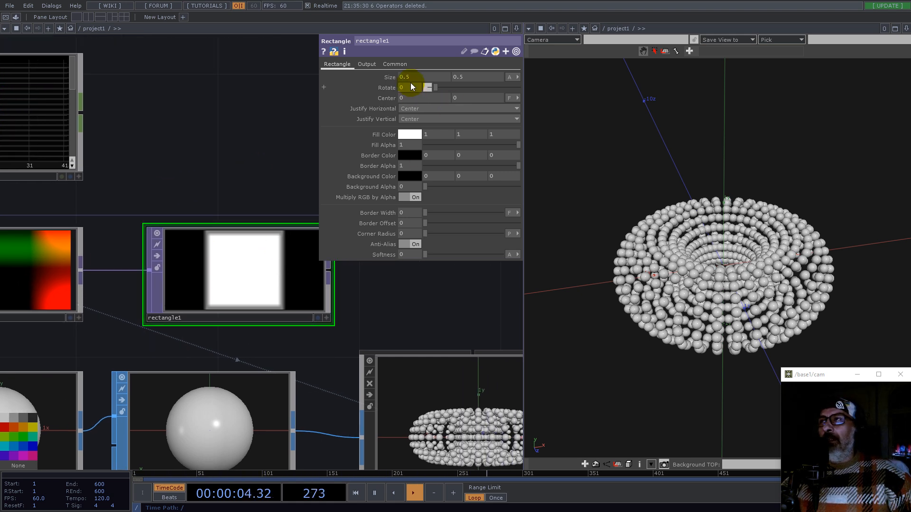
pyautogui.click(510, 77)
pyautogui.click(492, 88)
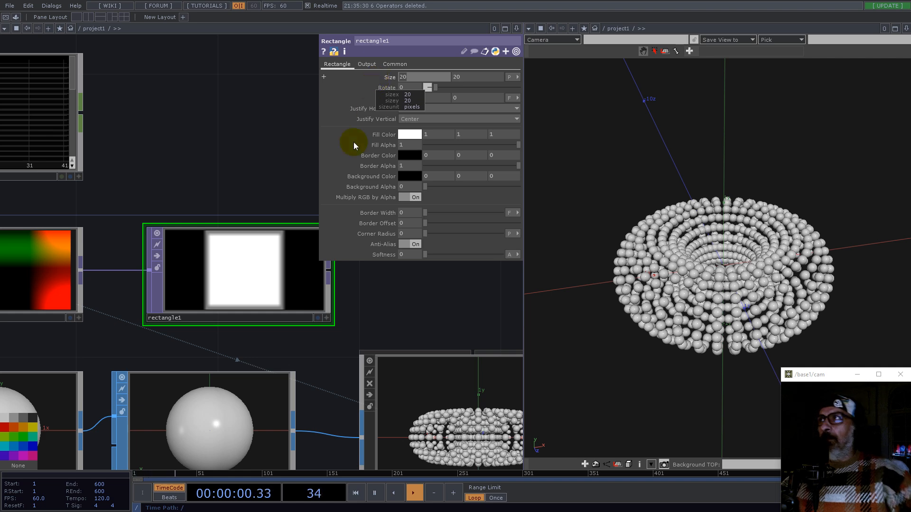
# Step: Set the rectangle's size to 40 by 1 pixels
pyautogui.scroll(-3, 211, 290)
pyautogui.middleClick(105, 282)
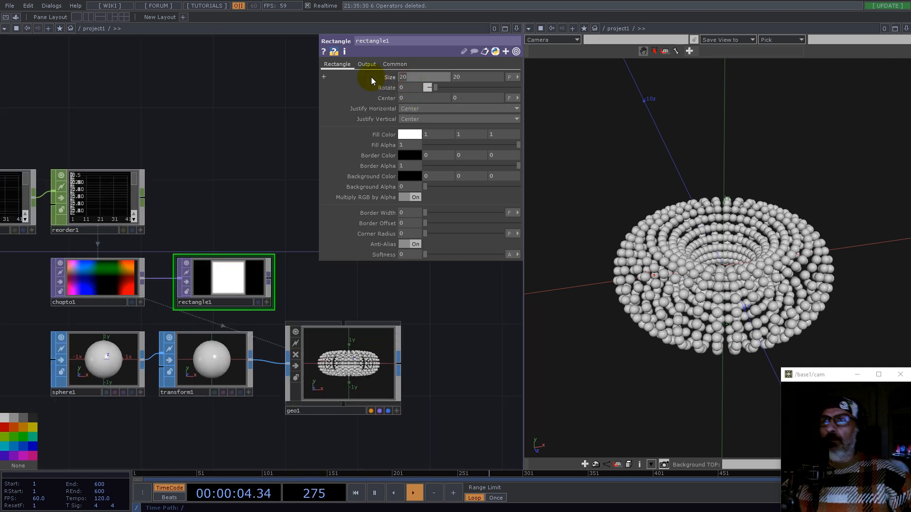
pyautogui.write('40')
pyautogui.press('Return')
pyautogui.click(462, 79)
pyautogui.write('1')
pyautogui.press('Return')
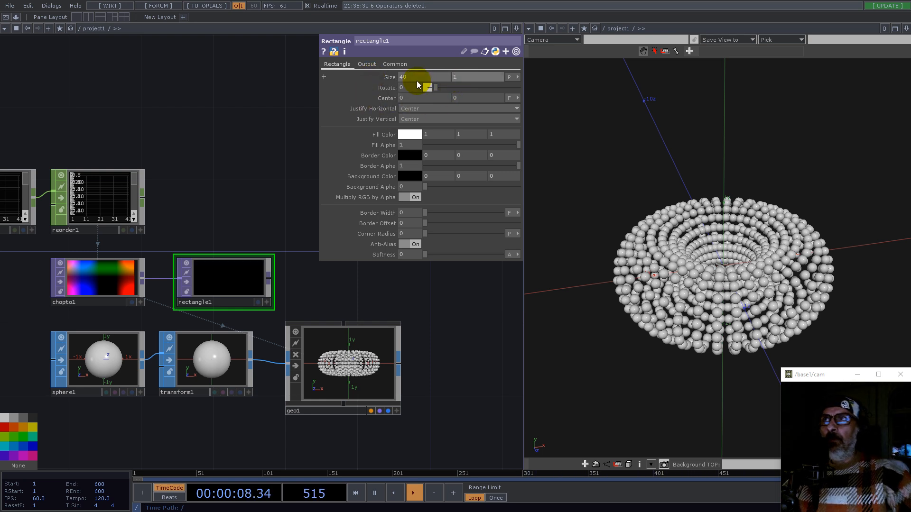
# Step: Turn off the rectangle's anti-aliasing and set its input smoothness to Nearest Pixel
pyautogui.click(416, 245)
pyautogui.scroll(5, 295, 275)
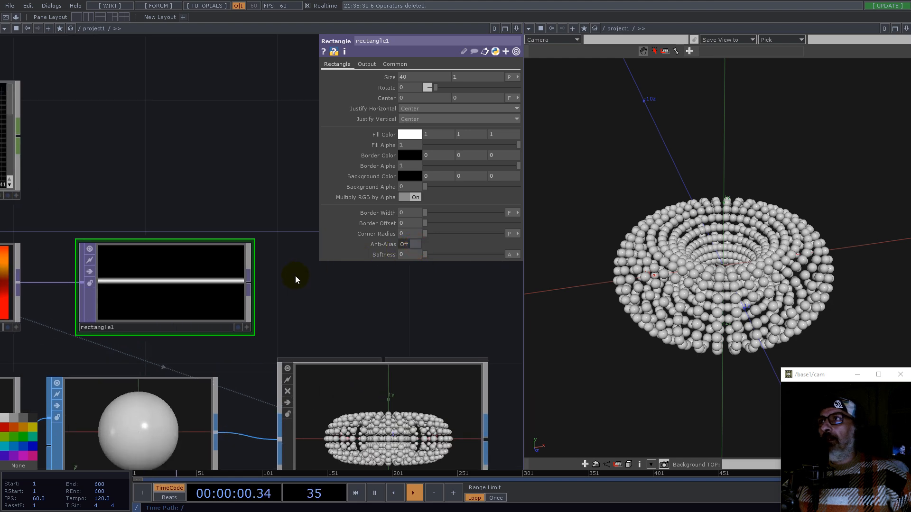
pyautogui.click(391, 67)
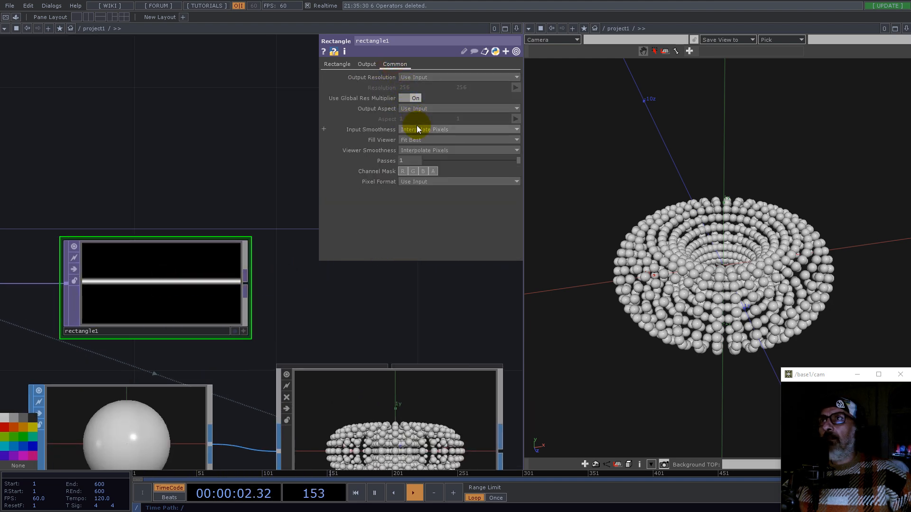
pyautogui.click(425, 152)
pyautogui.click(424, 152)
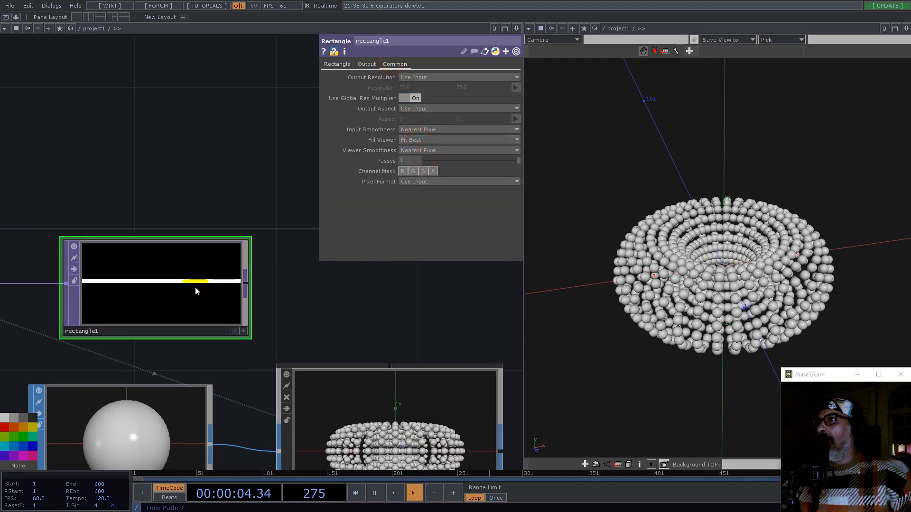
# Step: Set the rectangle's fill colour to red
pyautogui.click(337, 64)
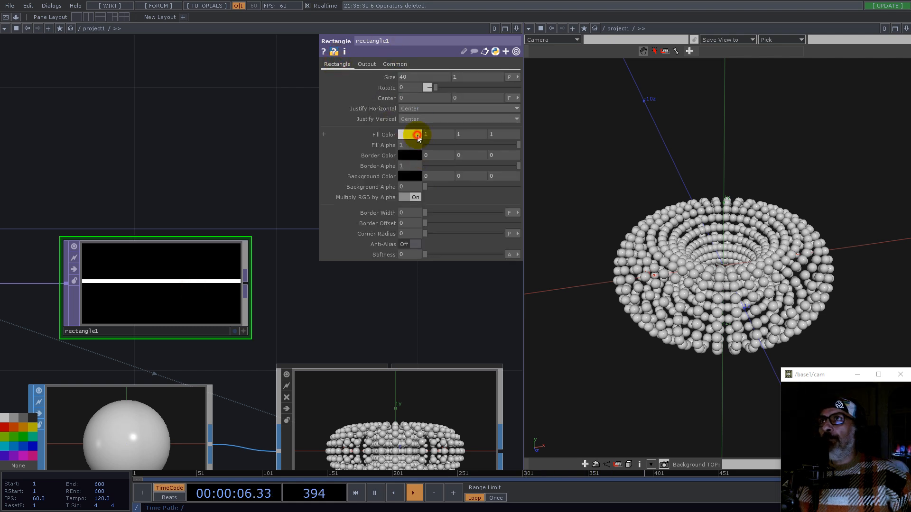
pyautogui.click(417, 135)
pyautogui.click(410, 93)
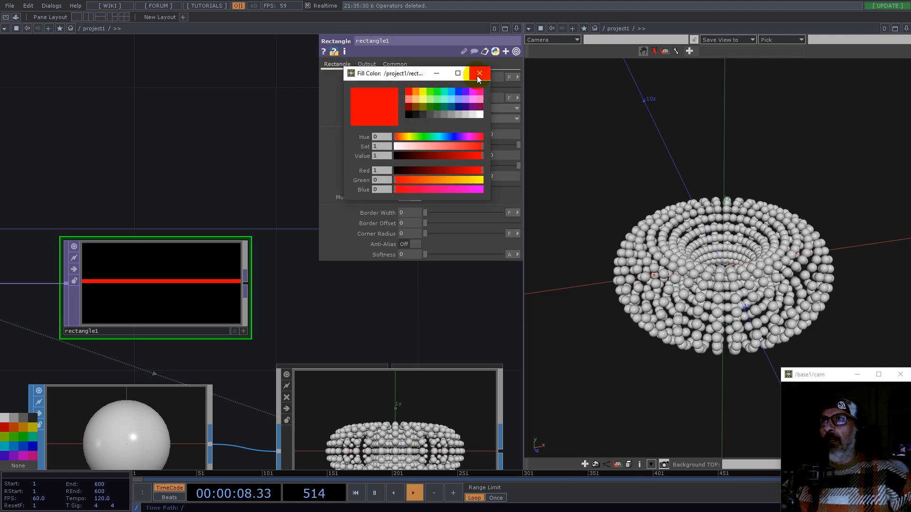
# Step: Set the rectangle's background alpha to 1 and its background colour to white
pyautogui.click(479, 73)
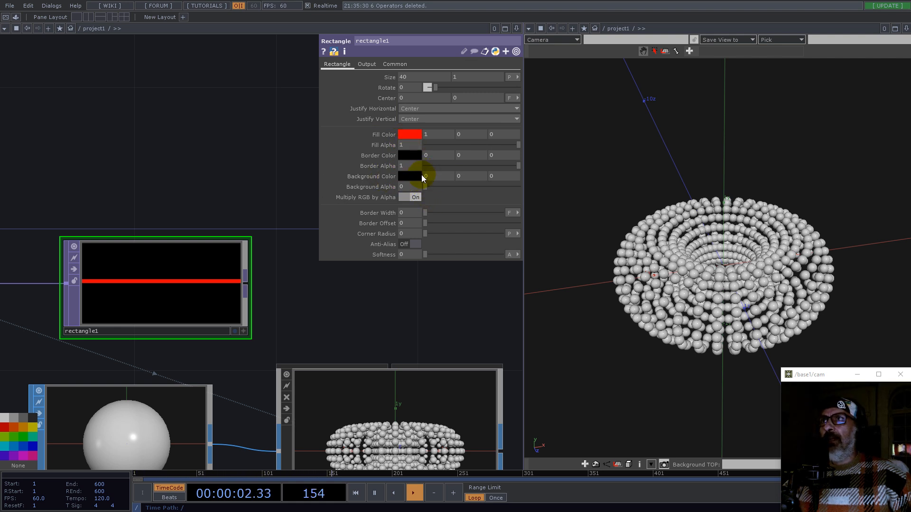
pyautogui.moveTo(426, 186); pyautogui.dragTo(518, 185)
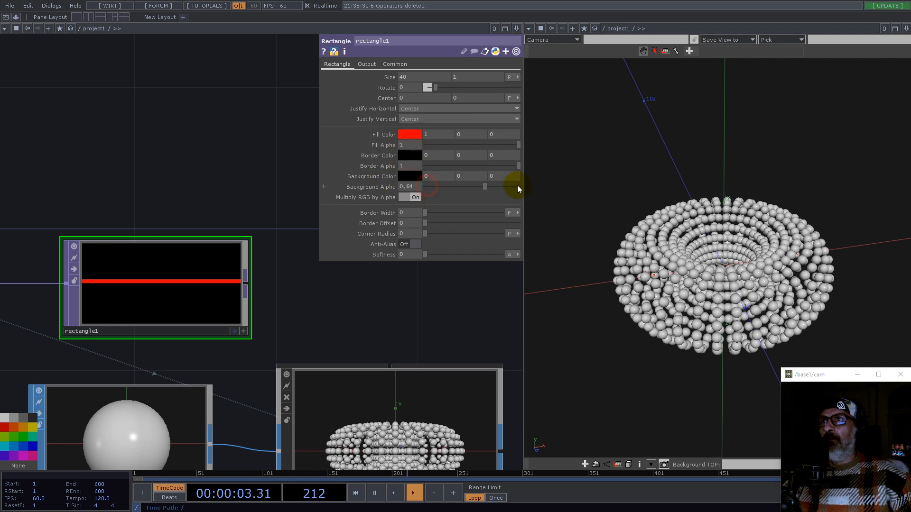
pyautogui.click(404, 178)
pyautogui.click(480, 115)
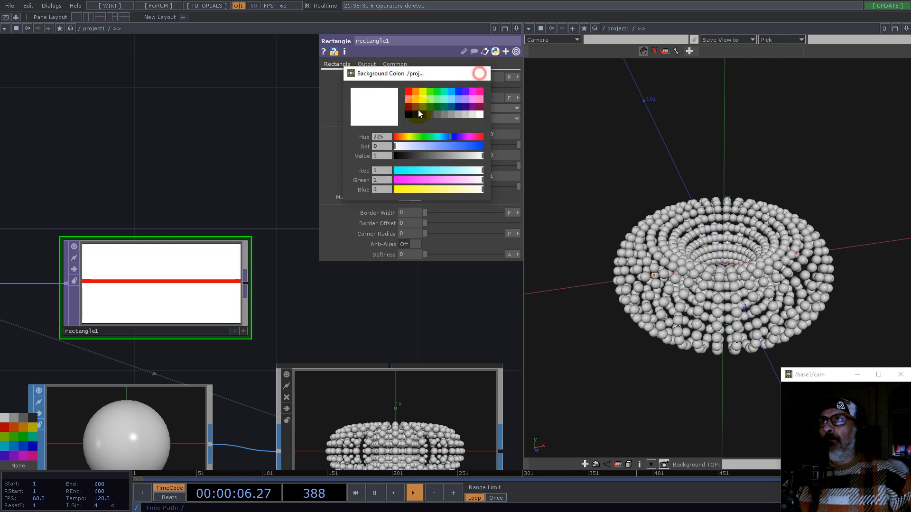
pyautogui.click(479, 73)
# Step: On geo1's Instance 2 page, set the Color OP to rectangle1 and map R, G, B to the r, g, b channels
pyautogui.scroll(-5, 255, 206)
pyautogui.moveTo(264, 175); pyautogui.dragTo(195, 231)
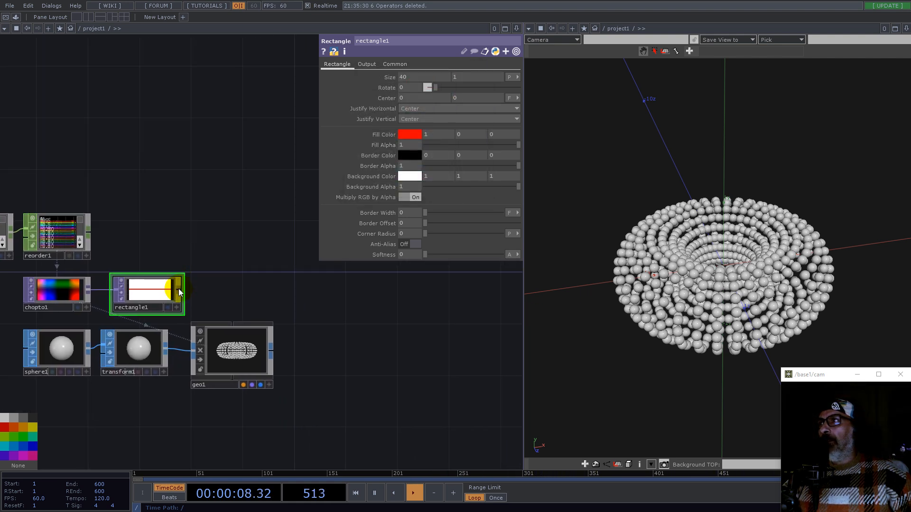
pyautogui.click(230, 349)
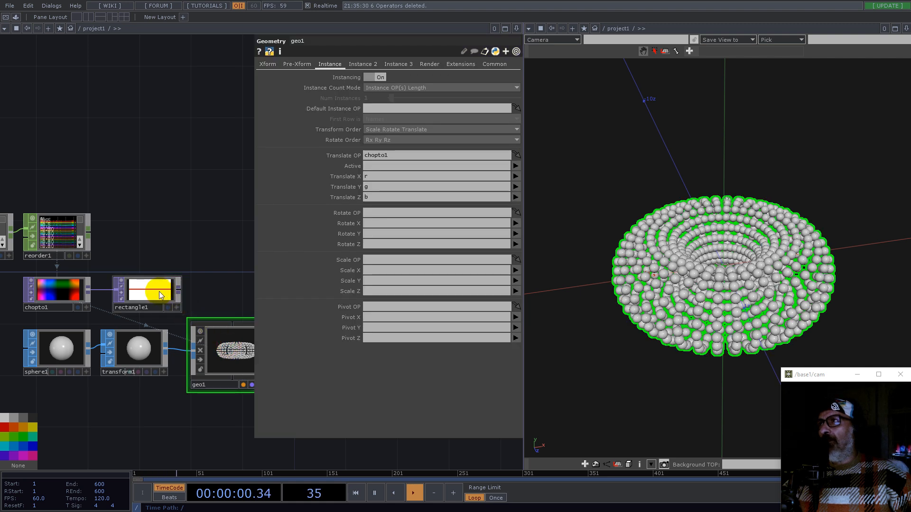
pyautogui.moveTo(373, 64); pyautogui.dragTo(377, 354)
pyautogui.click(378, 364)
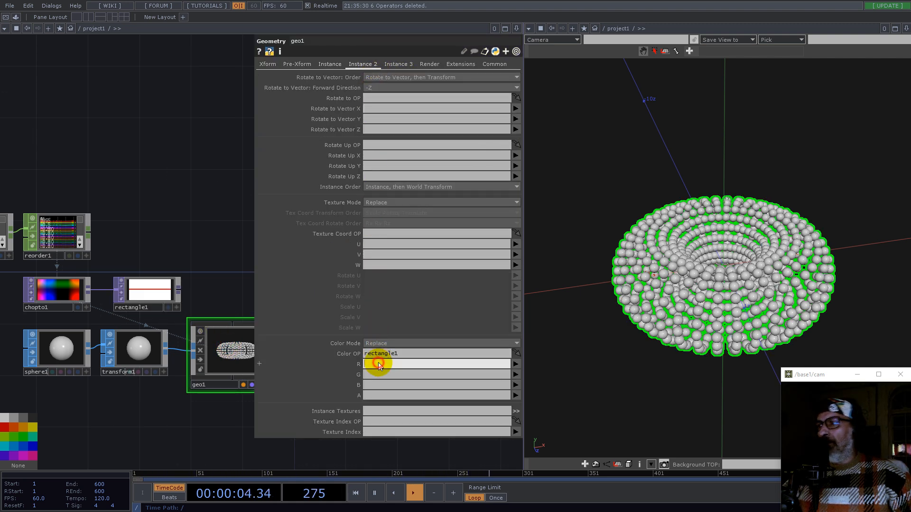
pyautogui.write('r')
pyautogui.click(377, 373)
pyautogui.write('g')
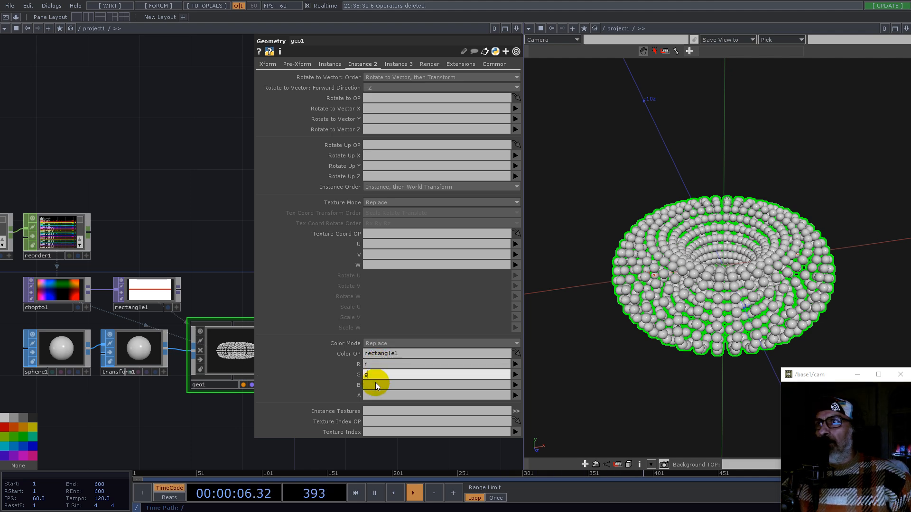
pyautogui.click(375, 382)
pyautogui.write('b')
pyautogui.click(213, 246)
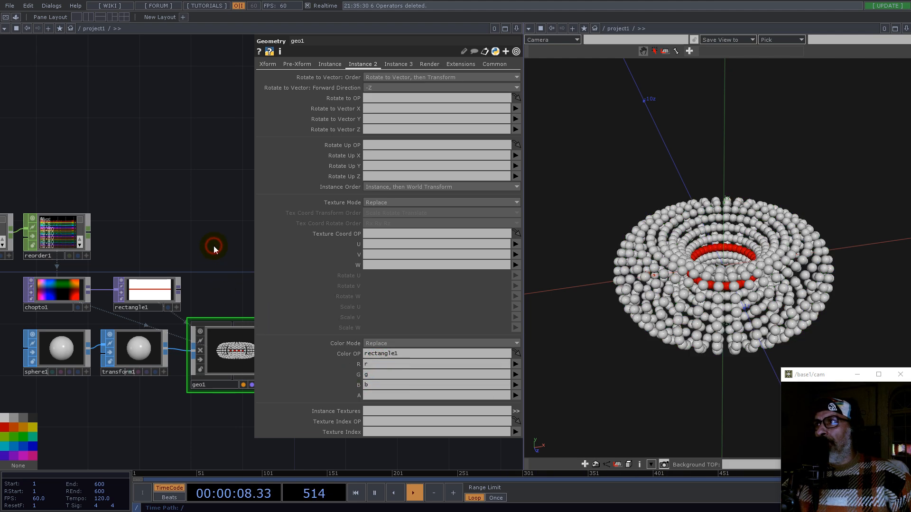
# Step: Set the rectangle's vertical justification to Bottom
pyautogui.moveTo(775, 293); pyautogui.dragTo(717, 272)
pyautogui.moveTo(734, 253); pyautogui.dragTo(832, 248, button='middle')
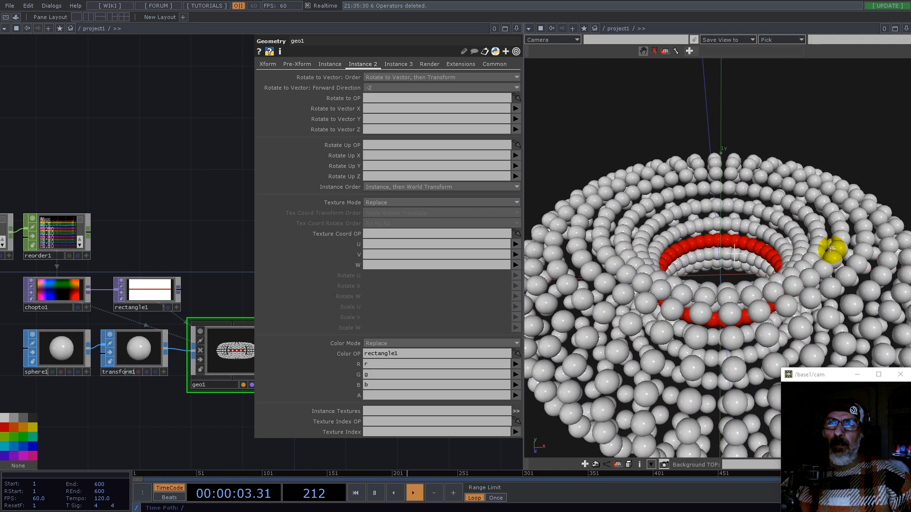
pyautogui.click(148, 289)
pyautogui.click(365, 119)
pyautogui.click(363, 127)
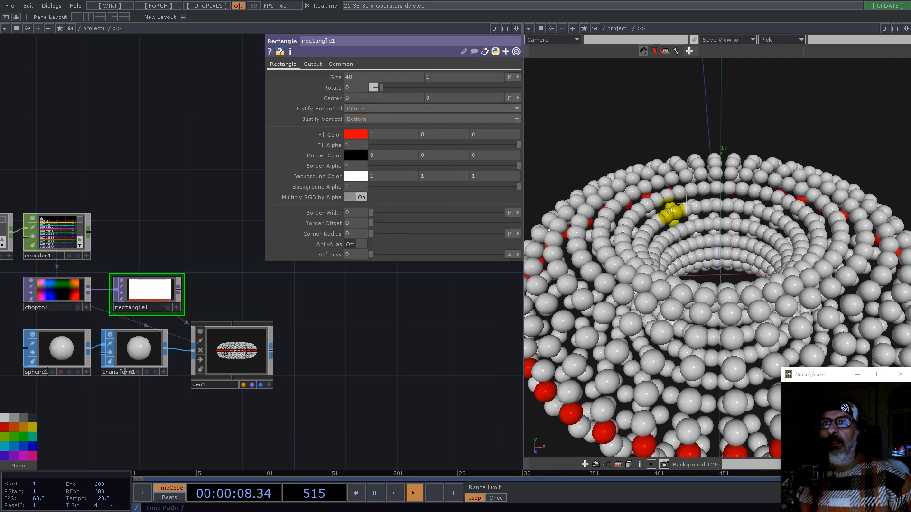
# Step: Switch the rectangle's center units to pixels and offset its center vertically to about 19 pixels
pyautogui.scroll(-5, 750, 238)
pyautogui.moveTo(750, 238); pyautogui.dragTo(754, 236)
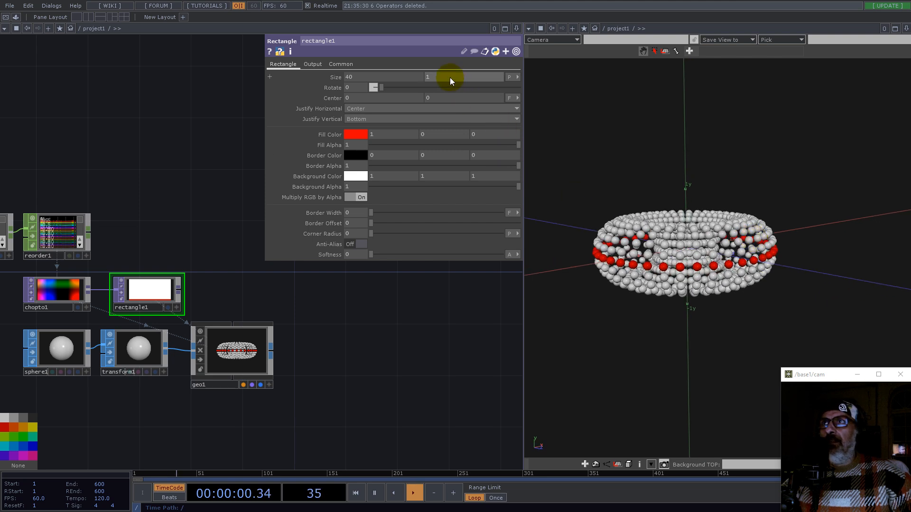
pyautogui.moveTo(444, 97); pyautogui.dragTo(336, 71, button='middle')
pyautogui.click(508, 97)
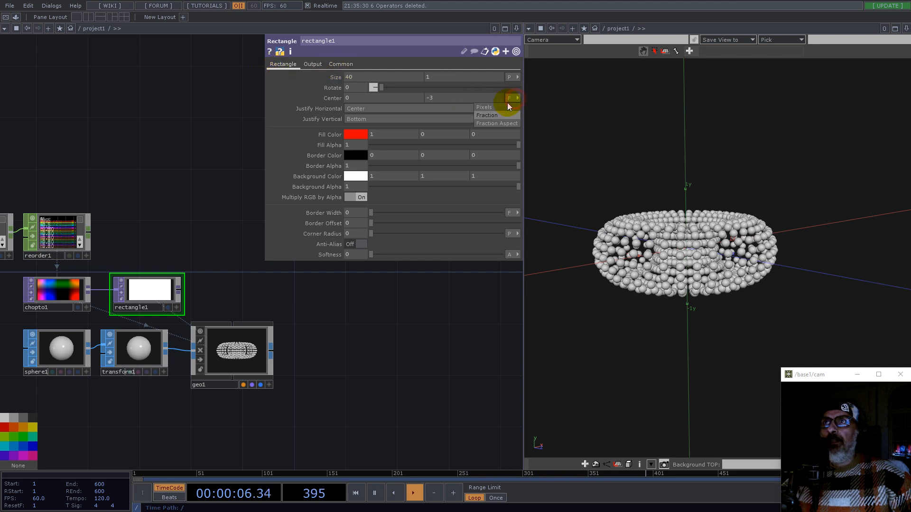
pyautogui.click(489, 108)
pyautogui.moveTo(437, 96); pyautogui.dragTo(414, 95)
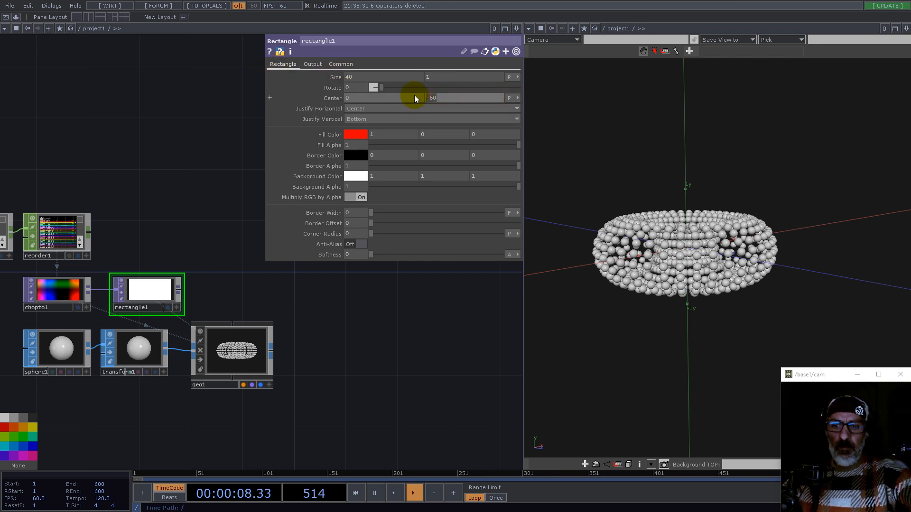
pyautogui.moveTo(432, 98)
pyautogui.mouseDown(button='middle')
pyautogui.moveTo(473, 85)
pyautogui.moveTo(314, 80)
pyautogui.moveTo(462, 81)
pyautogui.moveTo(818, 113)
pyautogui.moveTo(431, 100)
pyautogui.mouseUp(button='middle')
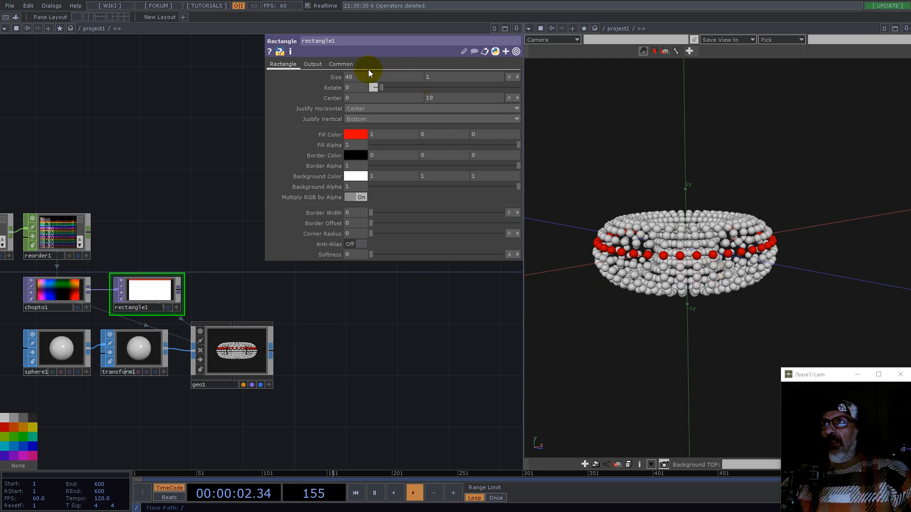
# Step: Set the rectangle's size to 1 by 20 pixels
pyautogui.write('1')
pyautogui.press('Tab')
pyautogui.write('40')
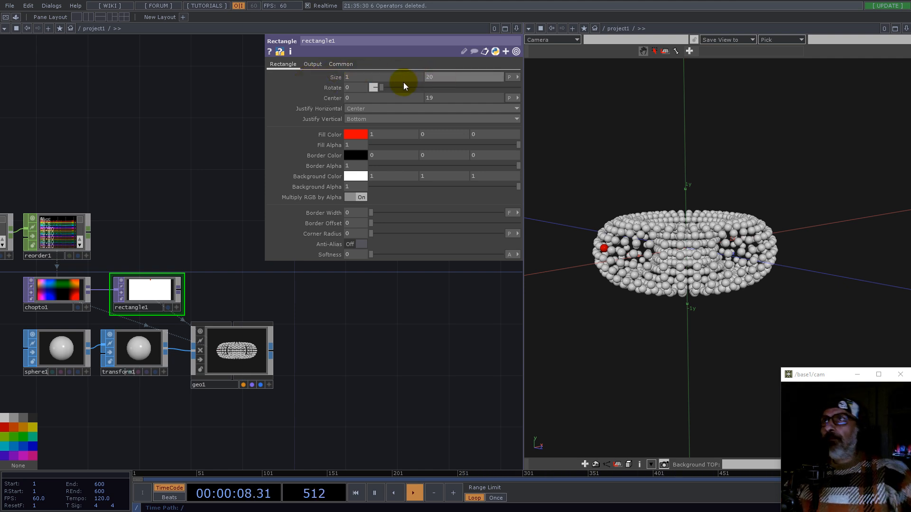
# Step: Set the rectangle's justification to Left horizontally and Center vertically
pyautogui.click(361, 119)
pyautogui.click(356, 136)
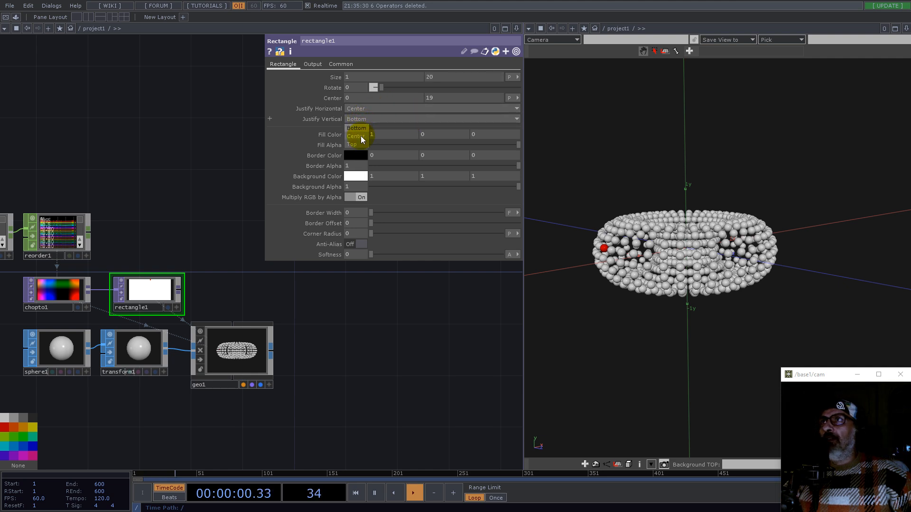
pyautogui.click(359, 109)
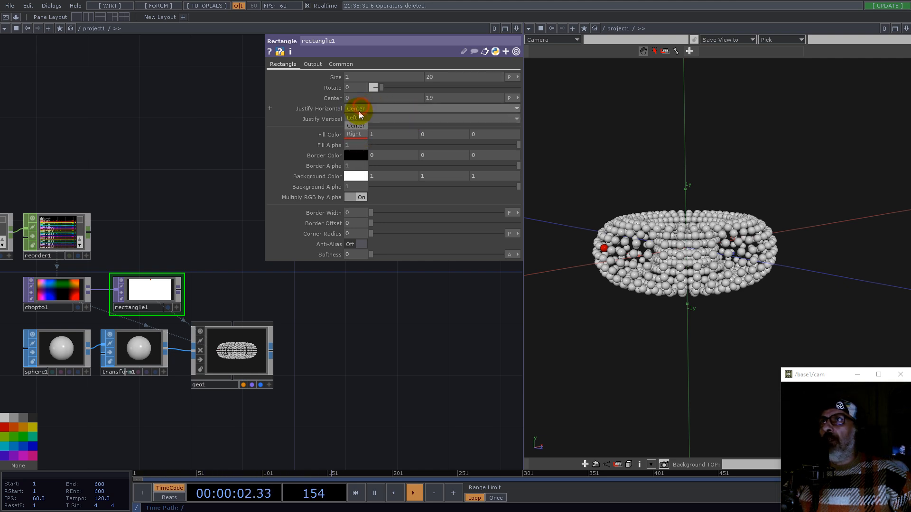
pyautogui.click(356, 121)
# Step: Reset the rectangle's vertical center offset to 0
pyautogui.scroll(6, 101, 309)
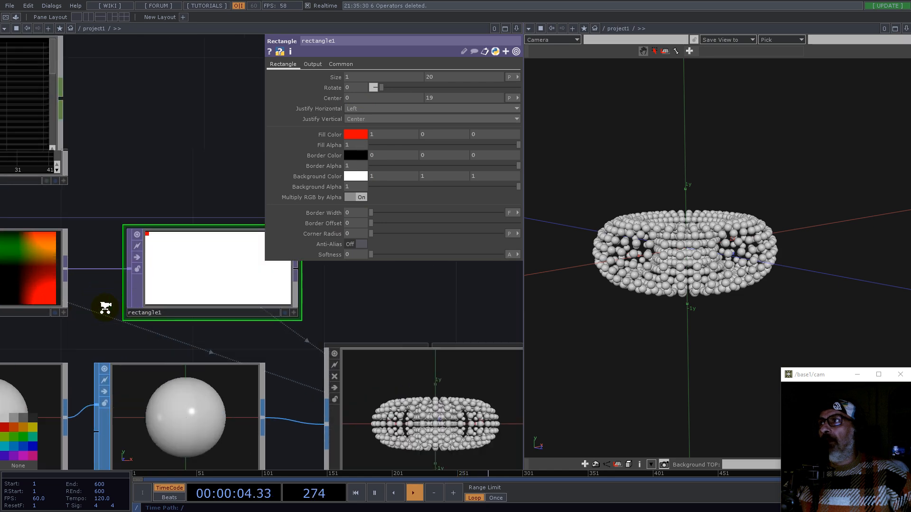
pyautogui.moveTo(420, 101); pyautogui.dragTo(385, 102)
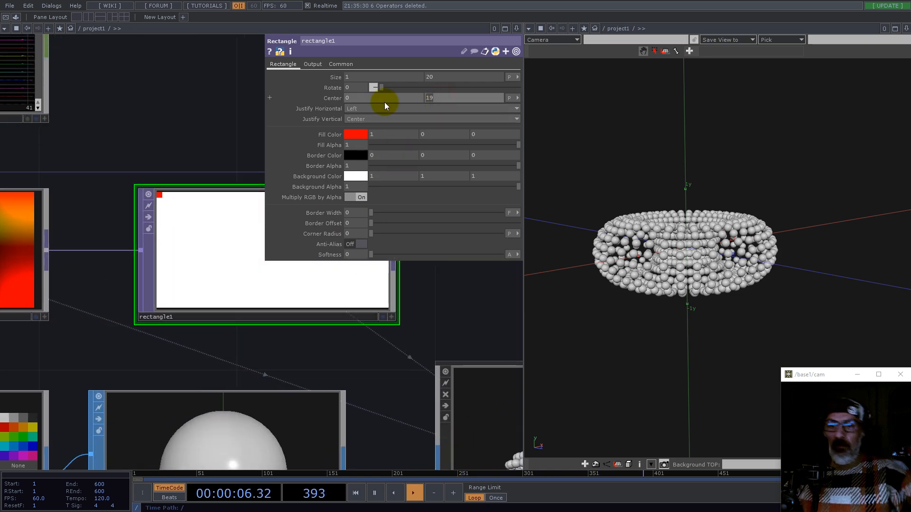
pyautogui.moveTo(682, 281); pyautogui.dragTo(597, 290)
pyautogui.moveTo(743, 283); pyautogui.dragTo(806, 272, button='middle')
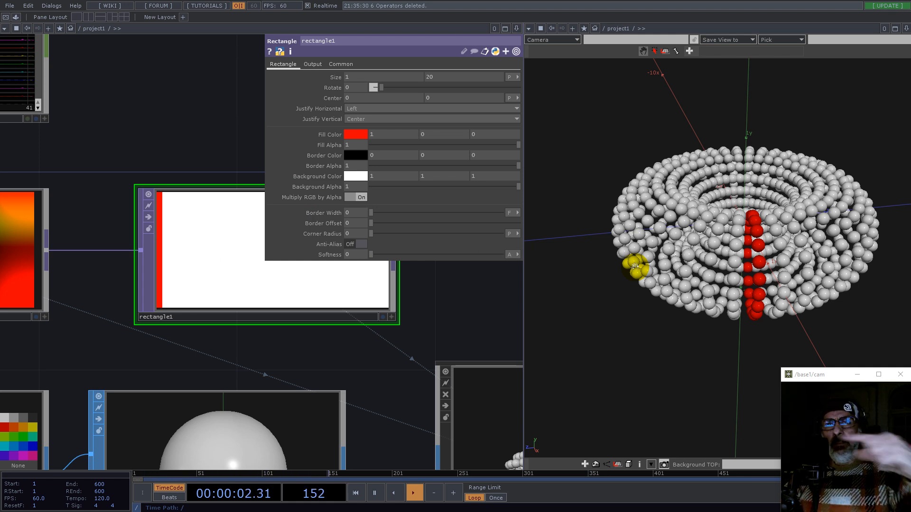
# Step: Set the rectangle's size to 40 by 1 pixels
pyautogui.moveTo(390, 98); pyautogui.dragTo(198, 209, button='middle')
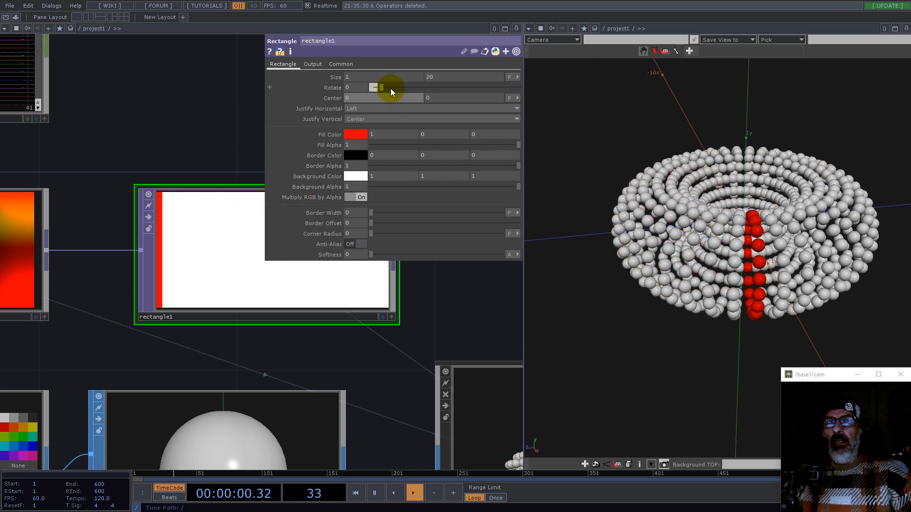
pyautogui.scroll(-3, 239, 300)
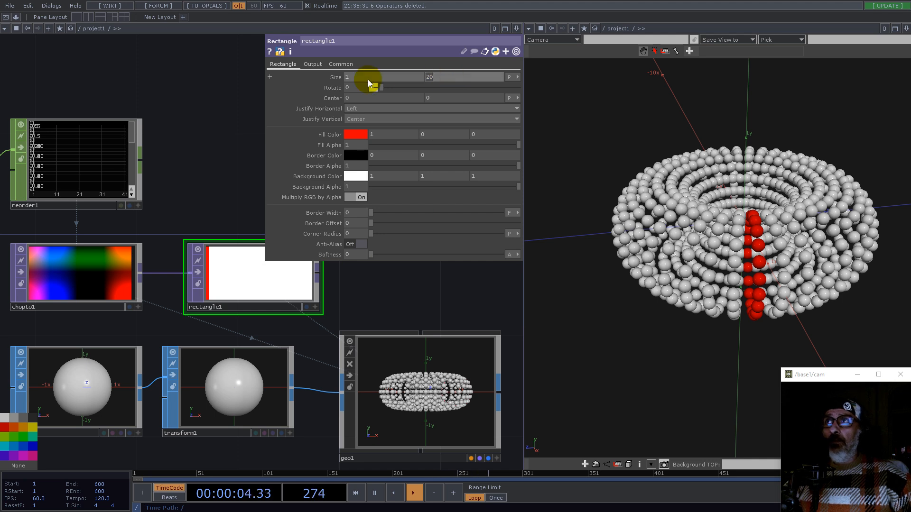
pyautogui.write('1')
pyautogui.press('Return')
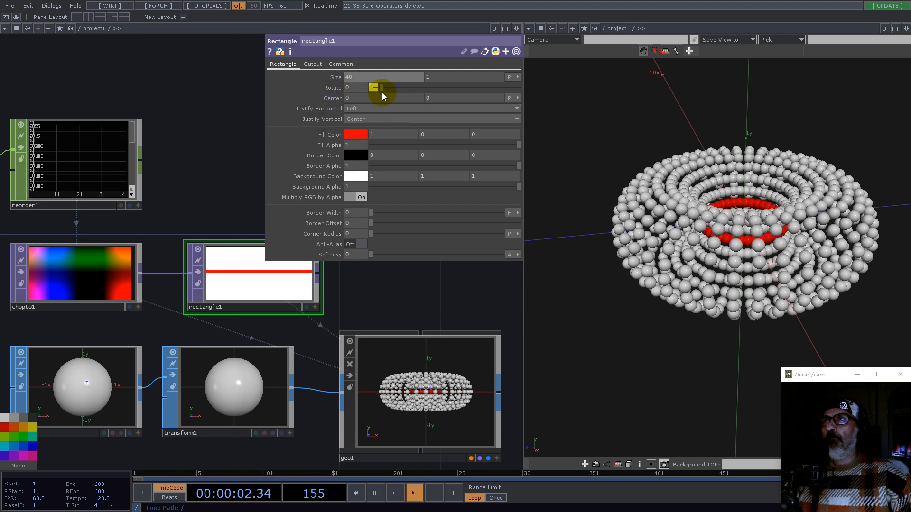
# Step: Rotate the rectangle by 25 degrees
pyautogui.moveTo(350, 306); pyautogui.dragTo(295, 395)
pyautogui.scroll(5, 175, 399)
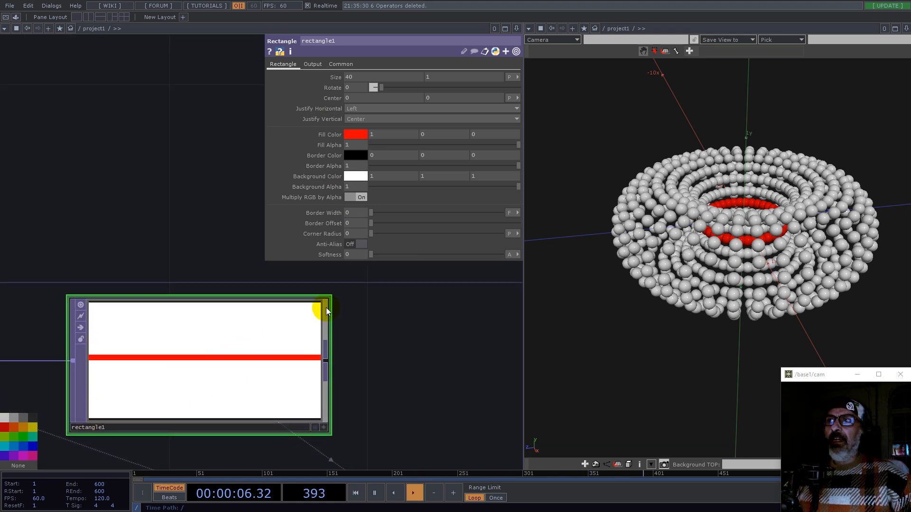
pyautogui.moveTo(382, 88); pyautogui.dragTo(392, 87)
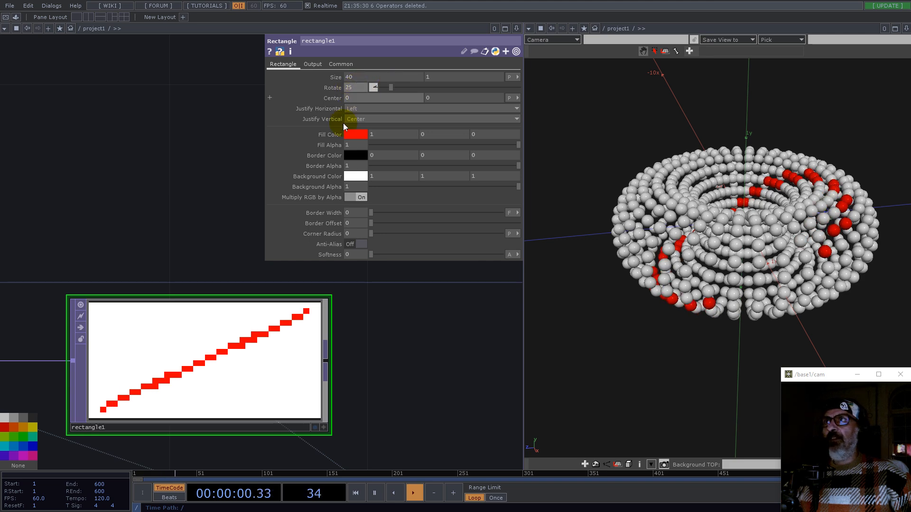
pyautogui.scroll(-3, 417, 377)
pyautogui.scroll(2, 418, 382)
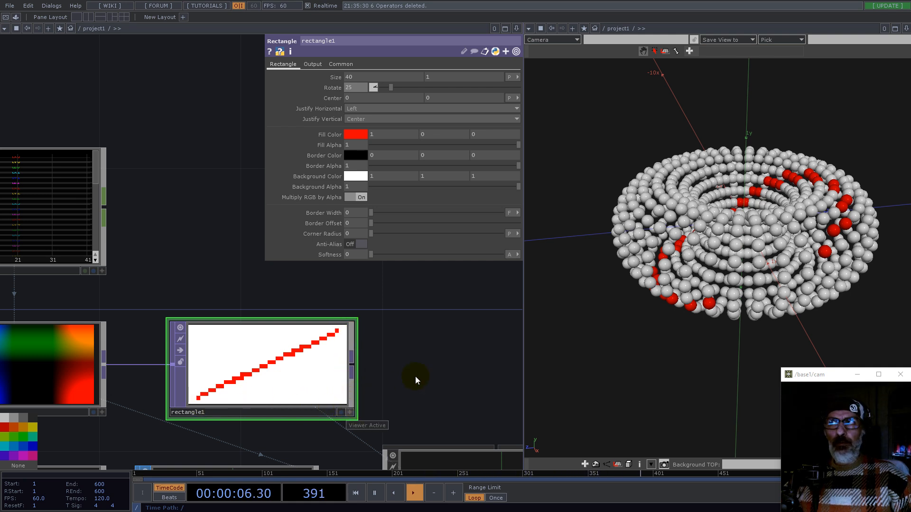
# Step: Add a Constant CHOP and set its chan1 value to 1/2
pyautogui.scroll(-3, 415, 377)
pyautogui.moveTo(407, 307); pyautogui.dragTo(251, 366)
pyautogui.scroll(-2, 192, 288)
pyautogui.press('Tab')
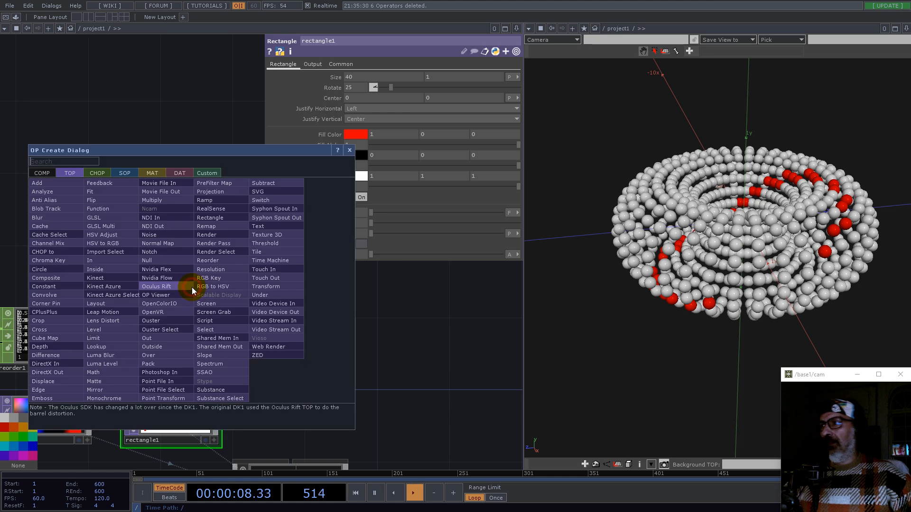
pyautogui.write('con')
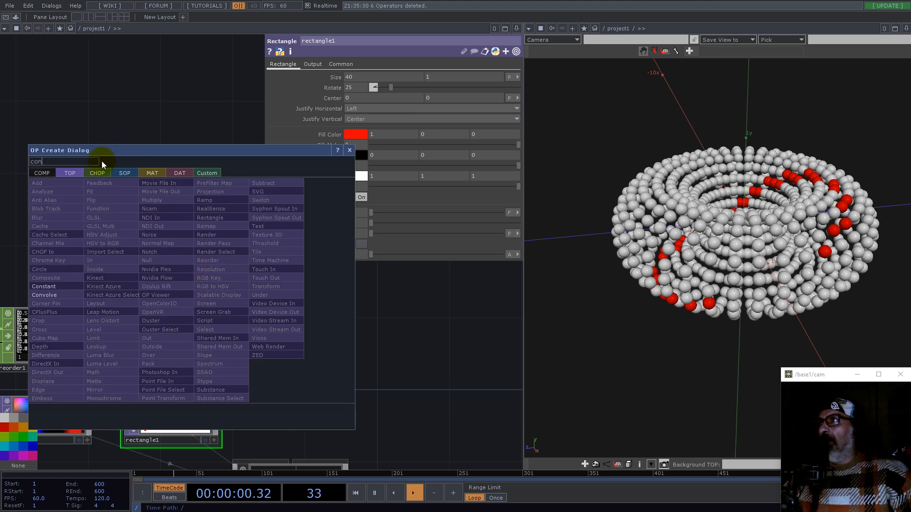
pyautogui.click(101, 173)
pyautogui.click(104, 217)
pyautogui.click(127, 251)
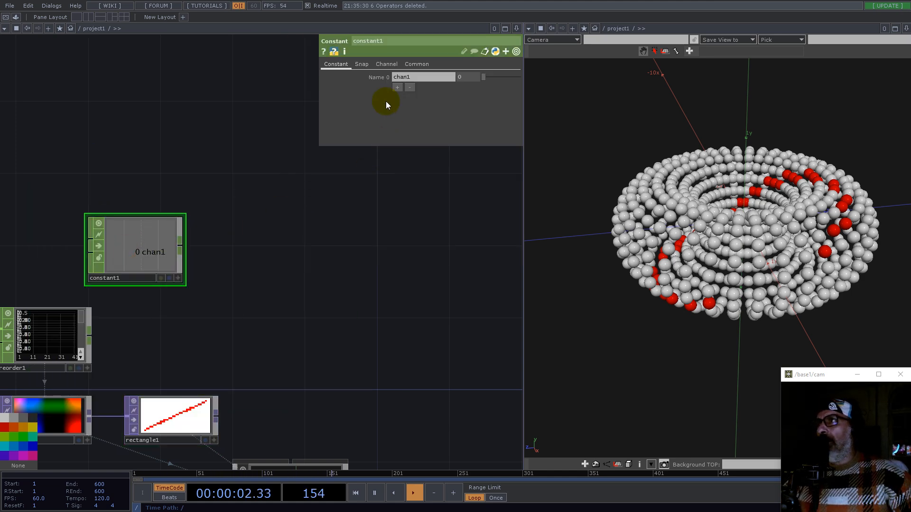
pyautogui.write('1/2')
pyautogui.press('Return')
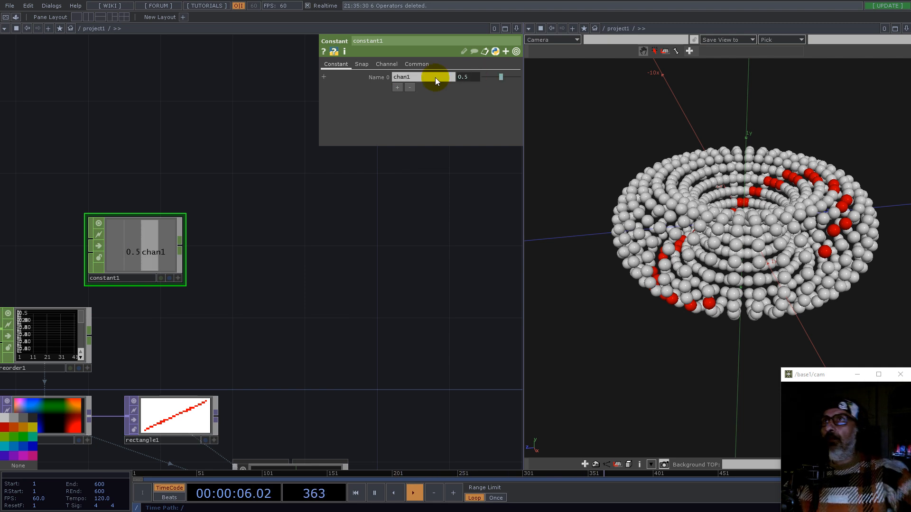
# Step: Append a Function CHOP to the constant's output
pyautogui.rightClick(181, 247)
pyautogui.write('f')
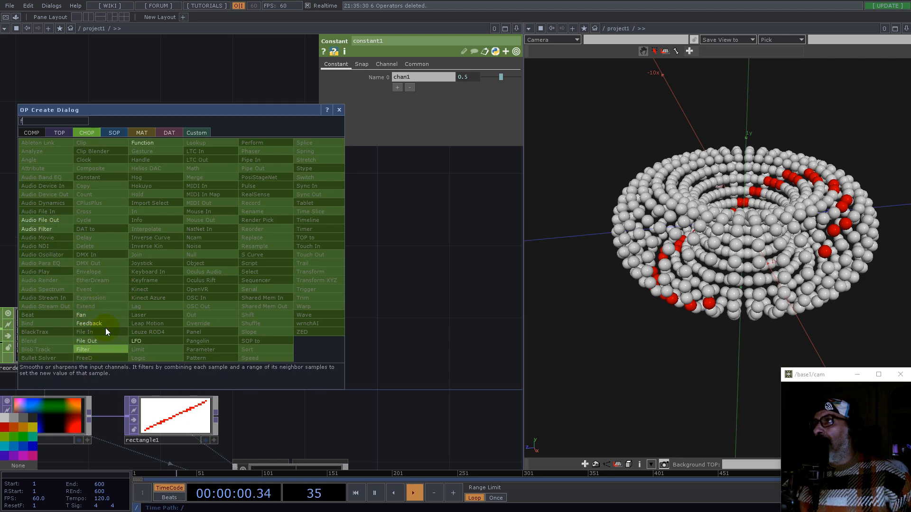
pyautogui.click(152, 142)
pyautogui.click(248, 248)
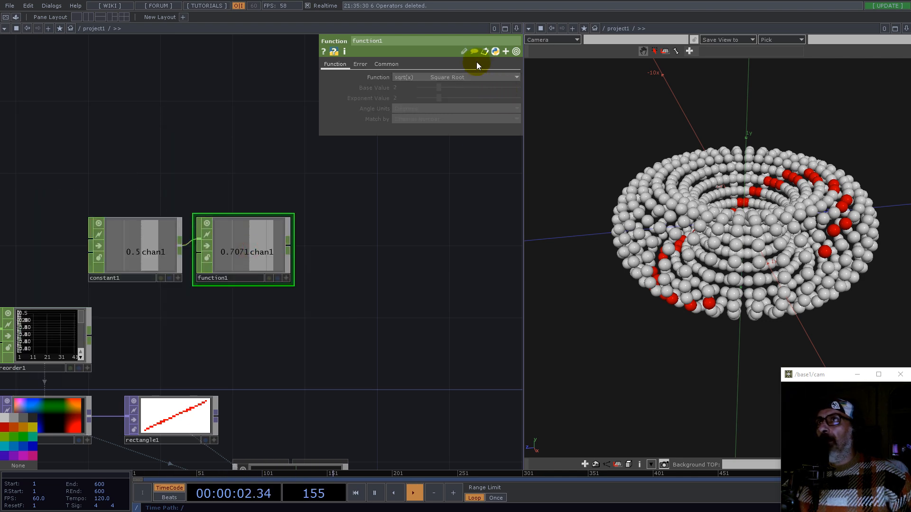
# Step: Set the function to atan(x) with angle units in Degrees
pyautogui.click(458, 78)
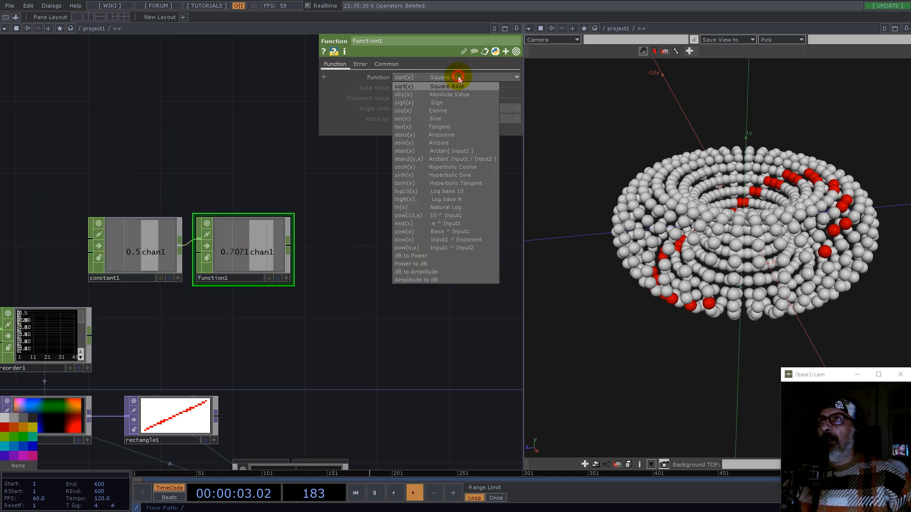
pyautogui.click(446, 152)
pyautogui.click(412, 109)
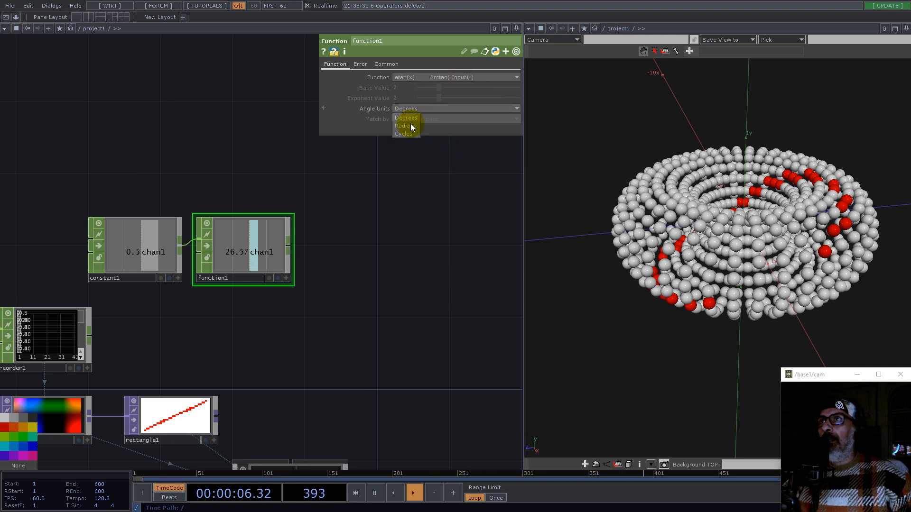
pyautogui.click(411, 117)
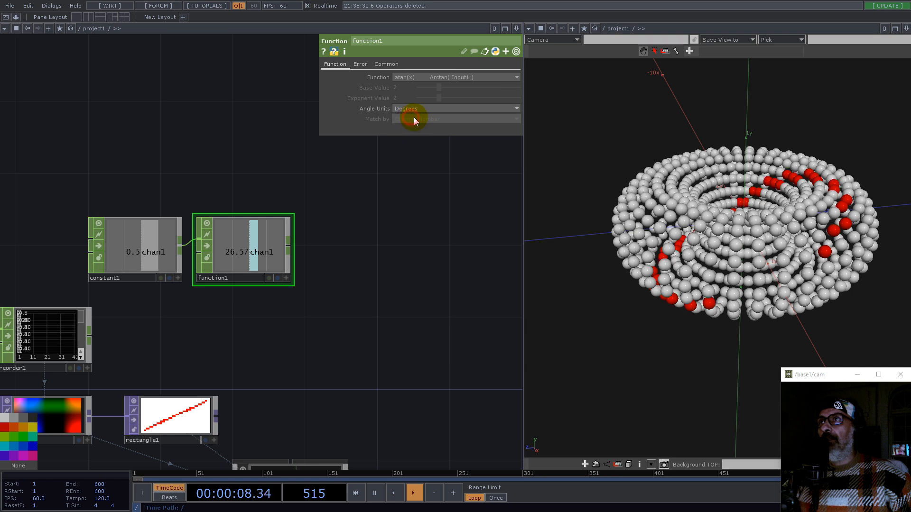
# Step: Link the rectangle's Rotate parameter to the function CHOP's output channel
pyautogui.moveTo(325, 335); pyautogui.dragTo(398, 273)
pyautogui.click(278, 340)
pyautogui.moveTo(389, 311); pyautogui.dragTo(274, 327)
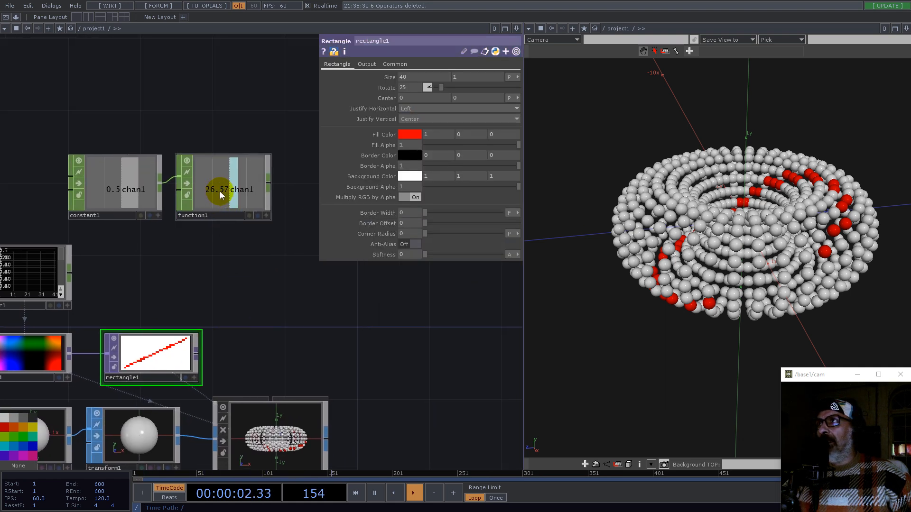
pyautogui.moveTo(223, 189)
pyautogui.mouseDown()
pyautogui.moveTo(169, 356)
pyautogui.moveTo(436, 89)
pyautogui.mouseUp()
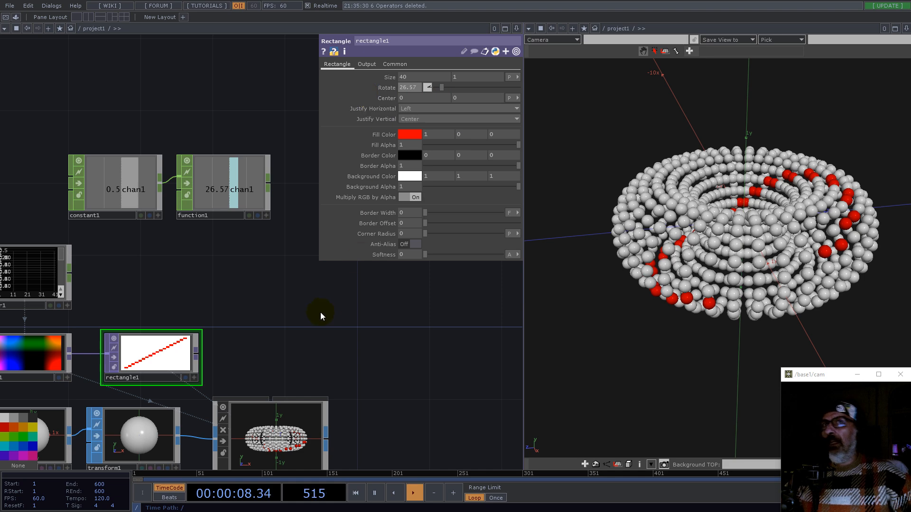
# Step: Set the rectangle's horizontal size to 80
pyautogui.scroll(4, 122, 381)
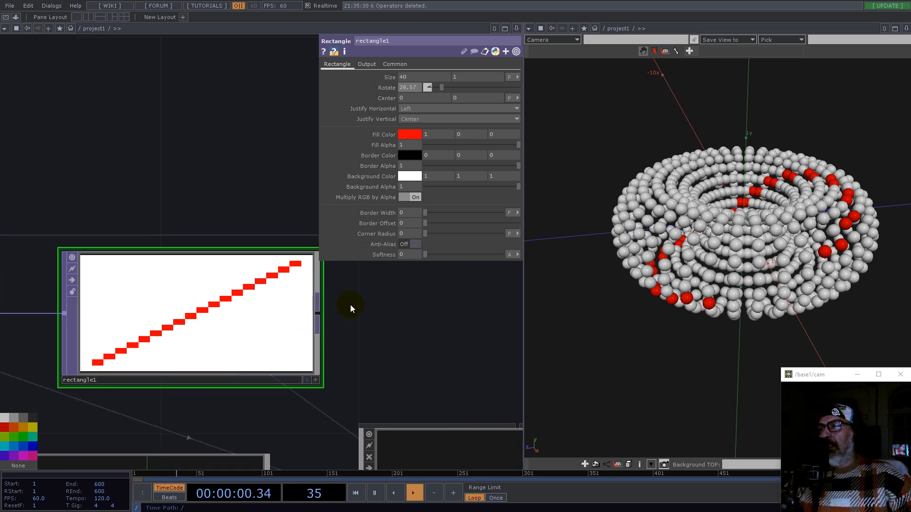
pyautogui.scroll(-2, 350, 305)
pyautogui.moveTo(416, 78); pyautogui.dragTo(400, 79)
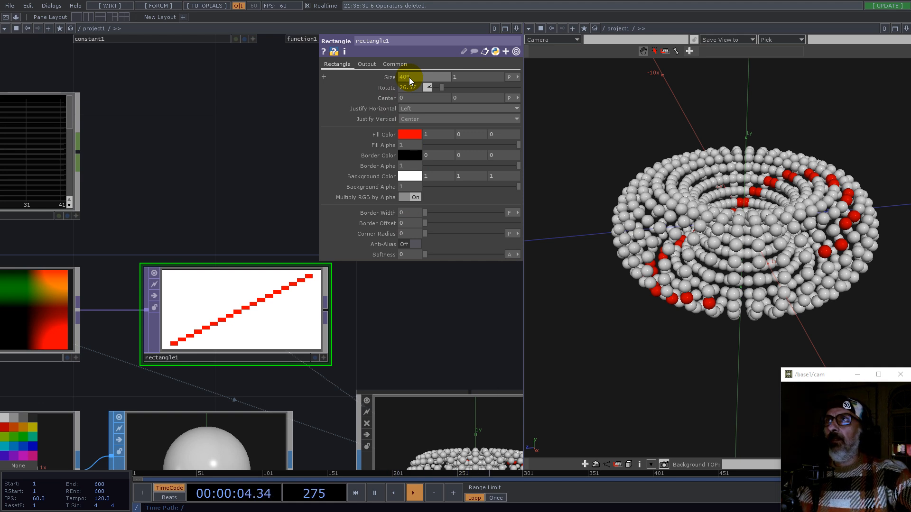
pyautogui.write('80')
pyautogui.press('Return')
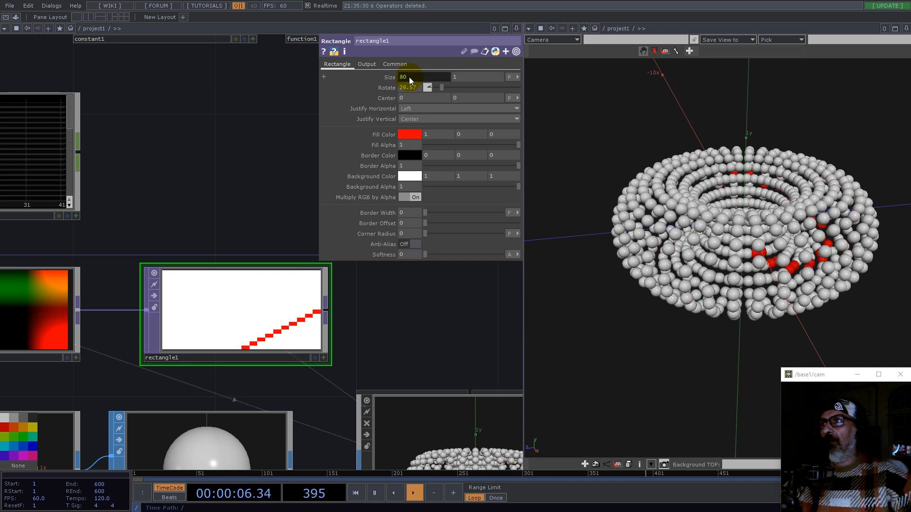
# Step: Set the rectangle's horizontal justification to Center
pyautogui.click(422, 109)
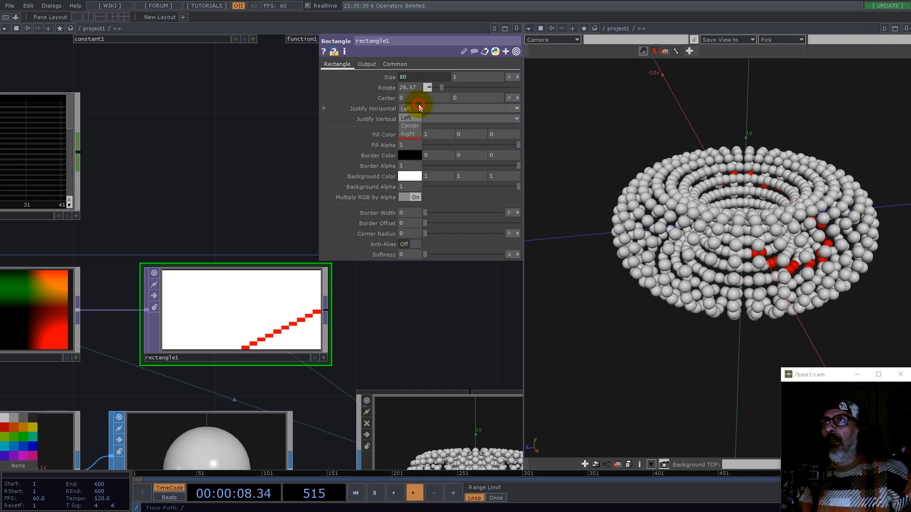
pyautogui.click(409, 125)
pyautogui.moveTo(417, 305); pyautogui.dragTo(295, 309)
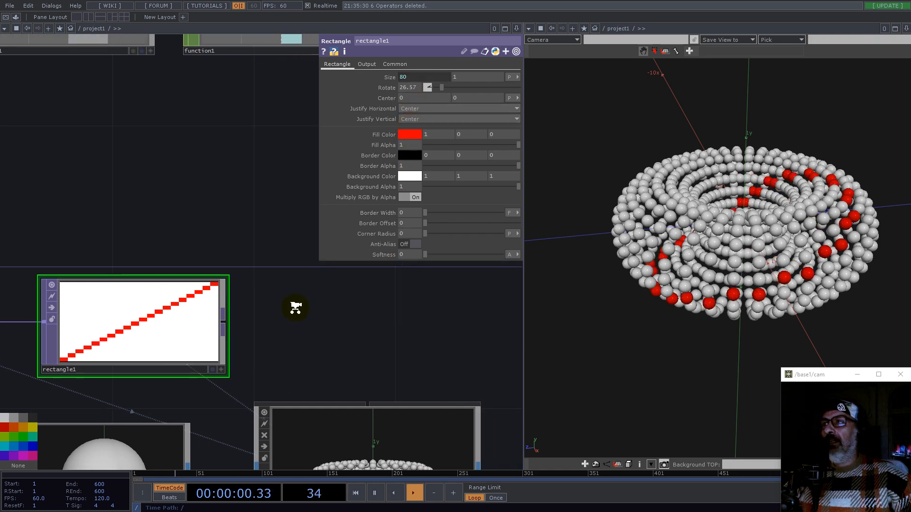
# Step: Set the torus to 40 rows and 80 columns
pyautogui.scroll(-4, 295, 309)
pyautogui.moveTo(755, 218); pyautogui.dragTo(607, 294)
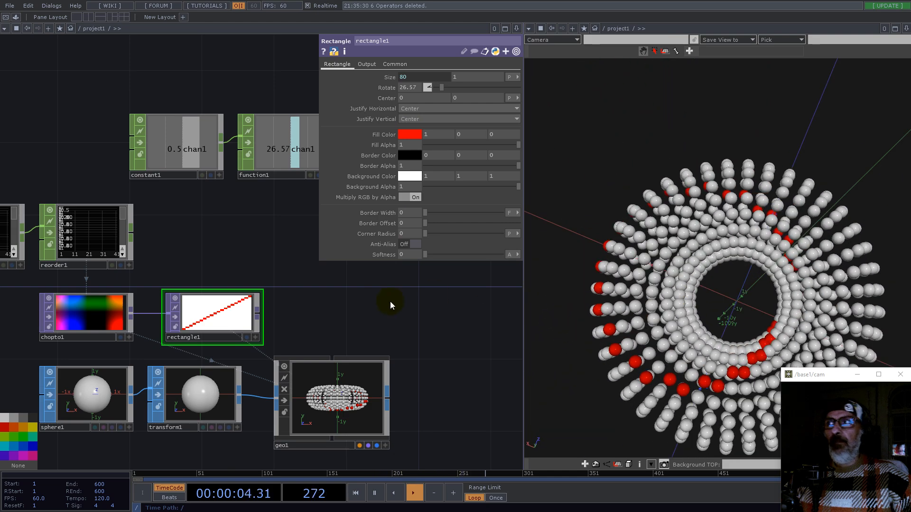
pyautogui.scroll(-3, 390, 300)
pyautogui.click(82, 271)
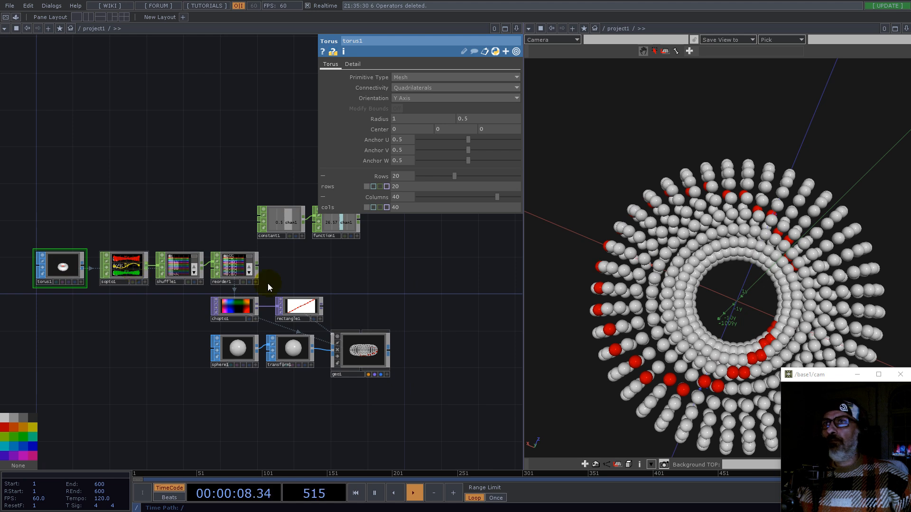
pyautogui.moveTo(406, 295); pyautogui.dragTo(386, 291)
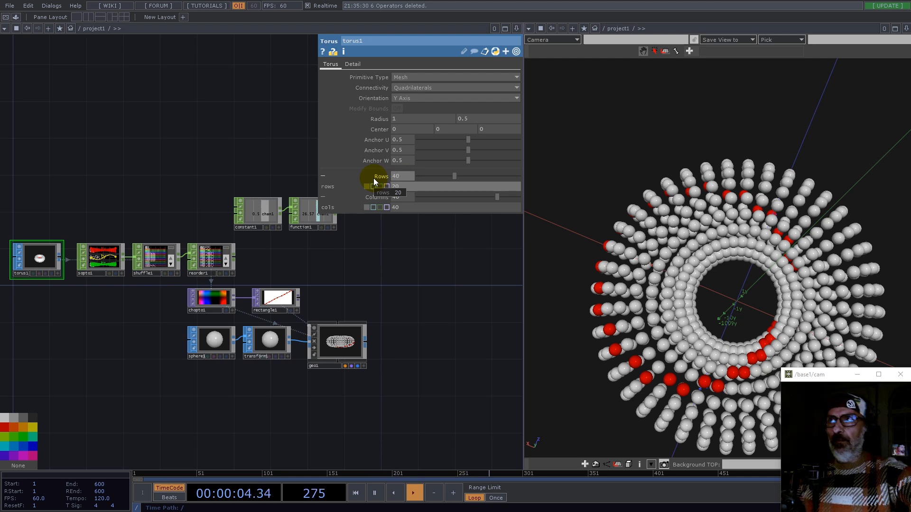
pyautogui.click(401, 195)
pyautogui.write('80')
pyautogui.press('Return')
# Step: Set the rectangle's horizontal size to the expression op('torus1').par.cols*2
pyautogui.moveTo(646, 316); pyautogui.dragTo(798, 216)
pyautogui.scroll(5, 356, 293)
pyautogui.scroll(2, 243, 317)
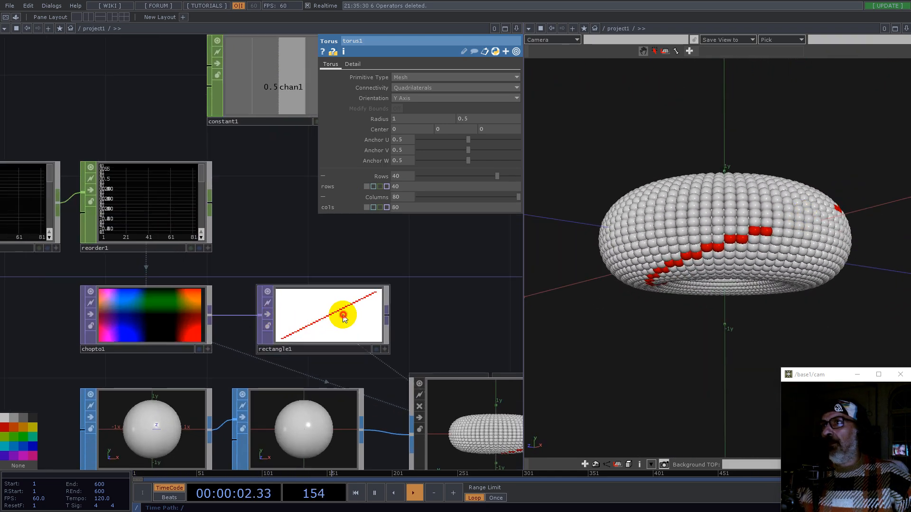
pyautogui.click(326, 311)
pyautogui.click(420, 76)
pyautogui.click(406, 87)
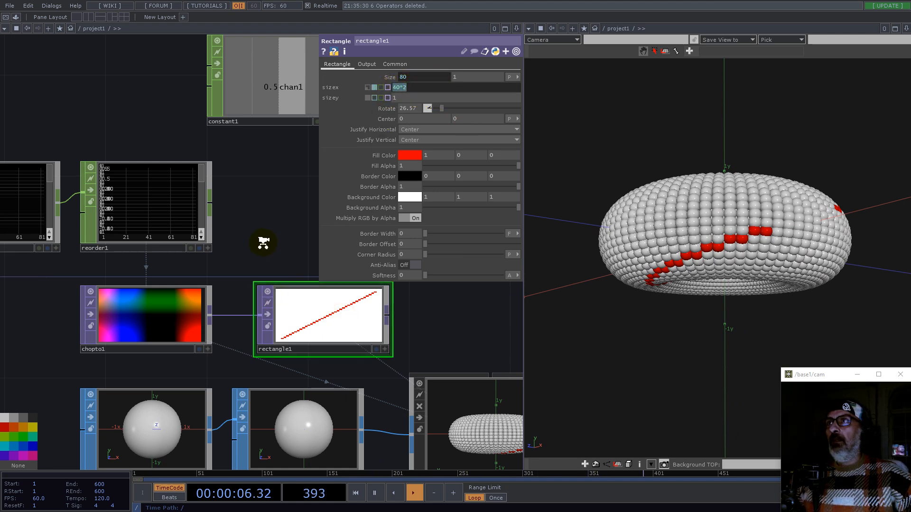
pyautogui.scroll(-4, 263, 240)
pyautogui.click(46, 238)
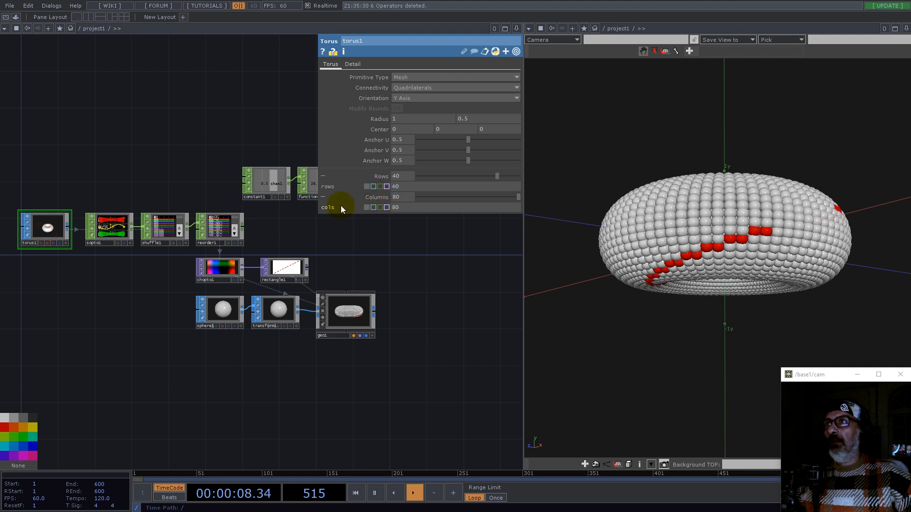
pyautogui.click(285, 269)
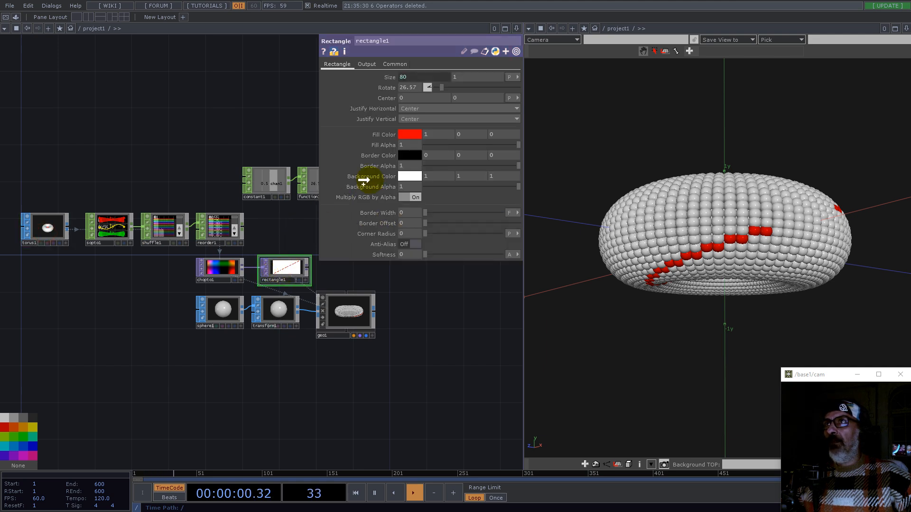
pyautogui.click(420, 74)
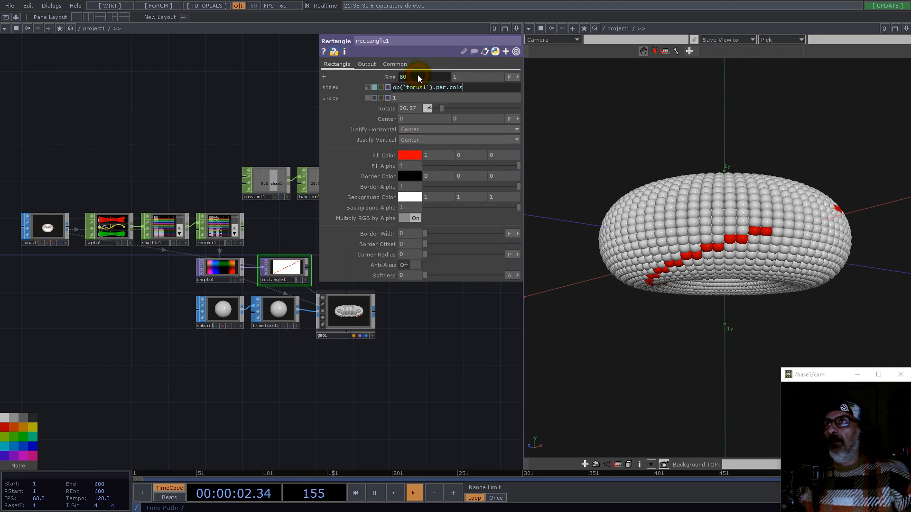
pyautogui.write('*2')
pyautogui.press('Return')
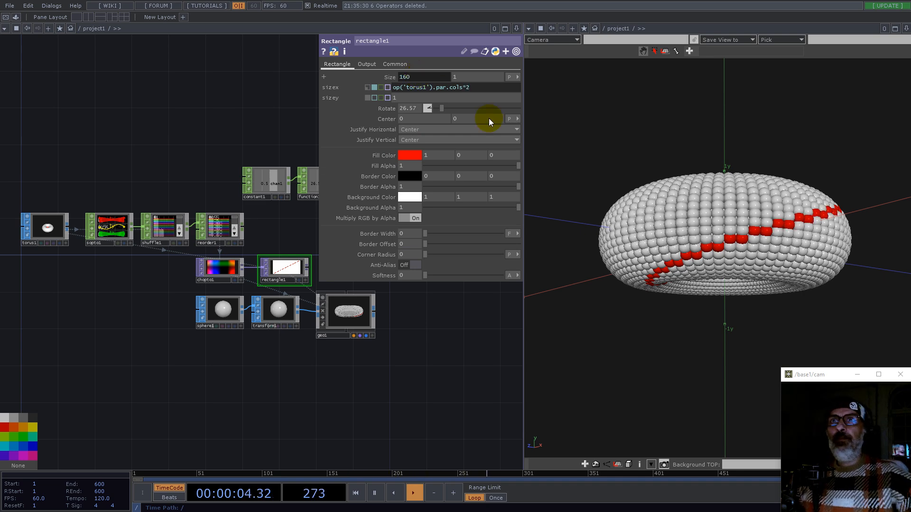
# Step: Set the rectangle's vertical size to 4
pyautogui.moveTo(772, 240); pyautogui.dragTo(763, 212)
pyautogui.moveTo(793, 180); pyautogui.dragTo(728, 264)
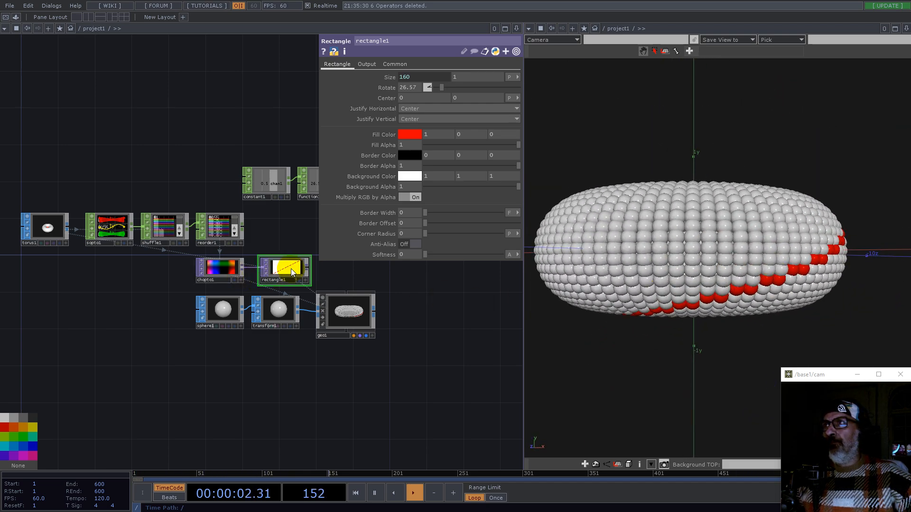
pyautogui.scroll(5, 291, 272)
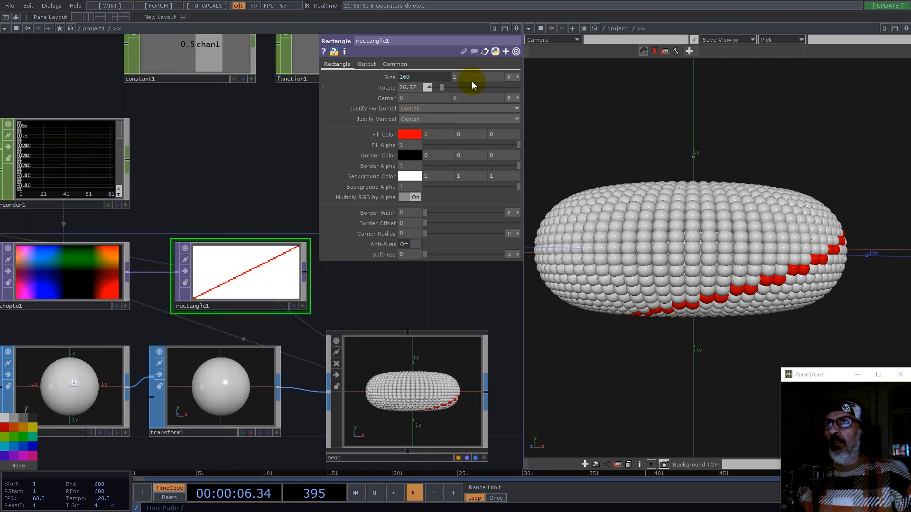
pyautogui.moveTo(472, 84); pyautogui.dragTo(523, 109, button='middle')
# Step: Inspect the striped torus in the viewer and the rectangle texture close up
pyautogui.moveTo(740, 244)
pyautogui.mouseDown()
pyautogui.moveTo(820, 198)
pyautogui.moveTo(777, 232)
pyautogui.moveTo(716, 311)
pyautogui.moveTo(664, 277)
pyautogui.moveTo(665, 286)
pyautogui.mouseUp()
pyautogui.moveTo(658, 291); pyautogui.dragTo(700, 286, button='middle')
pyautogui.moveTo(700, 285); pyautogui.dragTo(731, 289, button='right')
pyautogui.moveTo(717, 278)
pyautogui.mouseDown()
pyautogui.moveTo(728, 271)
pyautogui.moveTo(712, 272)
pyautogui.mouseUp()
pyautogui.scroll(5, 332, 273)
pyautogui.moveTo(287, 326); pyautogui.dragTo(484, 319)
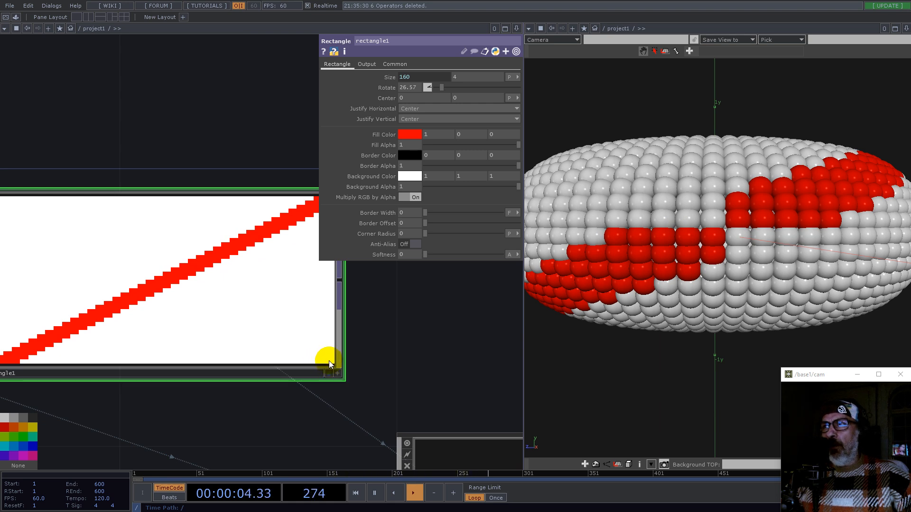
pyautogui.moveTo(372, 346); pyautogui.dragTo(489, 372)
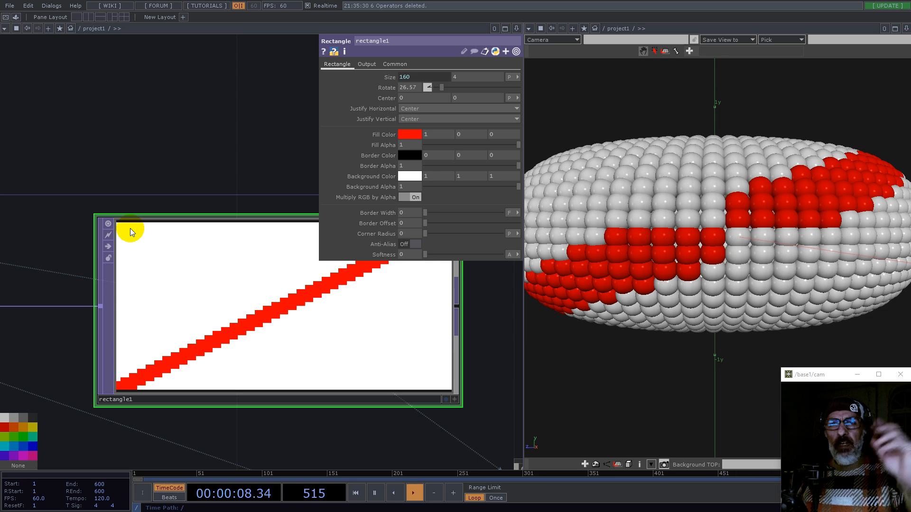
pyautogui.scroll(-10, 285, 305)
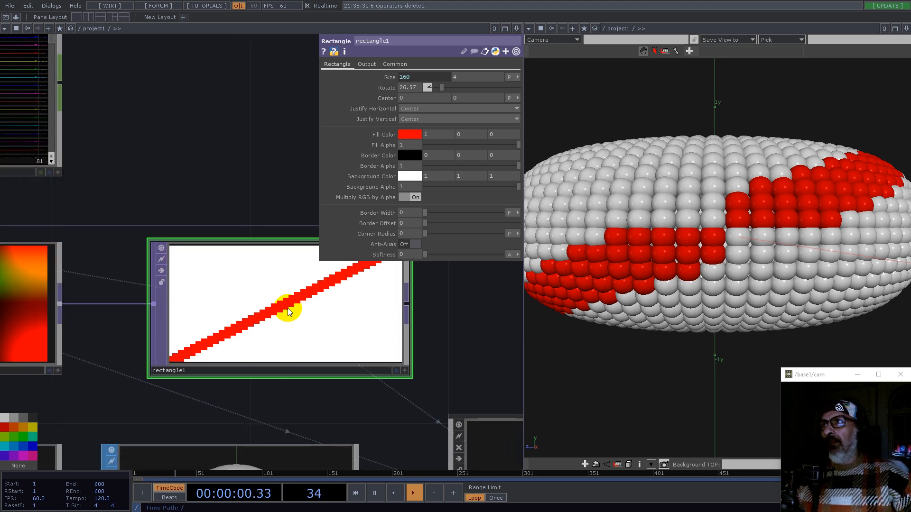
pyautogui.moveTo(446, 420); pyautogui.dragTo(258, 421)
pyautogui.scroll(3, 305, 302)
# Step: Duplicate the rectangle TOP and place the copy above the original
pyautogui.click(293, 312)
pyautogui.hotkey('ctrl', 'c')
pyautogui.hotkey('ctrl', 'v')
pyautogui.moveTo(283, 400); pyautogui.dragTo(272, 198)
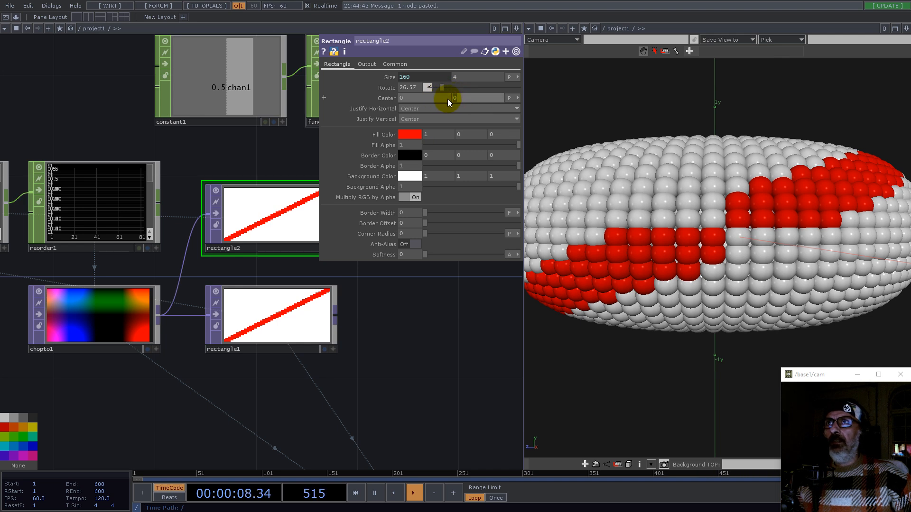
# Step: Set the copied rectangle's vertical center to -1
pyautogui.click(512, 98)
pyautogui.click(491, 115)
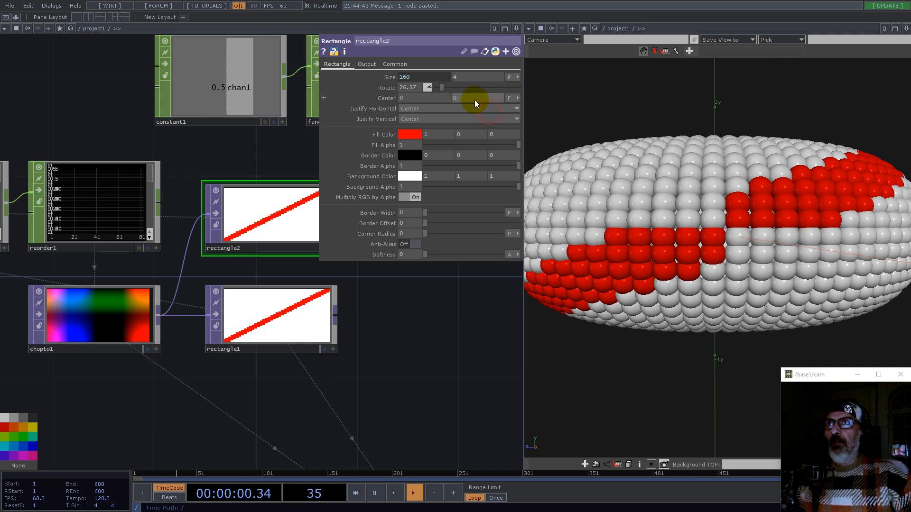
pyautogui.write('-1')
pyautogui.press('Return')
# Step: Paste a third rectangle below the original with its vertical center at 1
pyautogui.moveTo(433, 338); pyautogui.dragTo(378, 359)
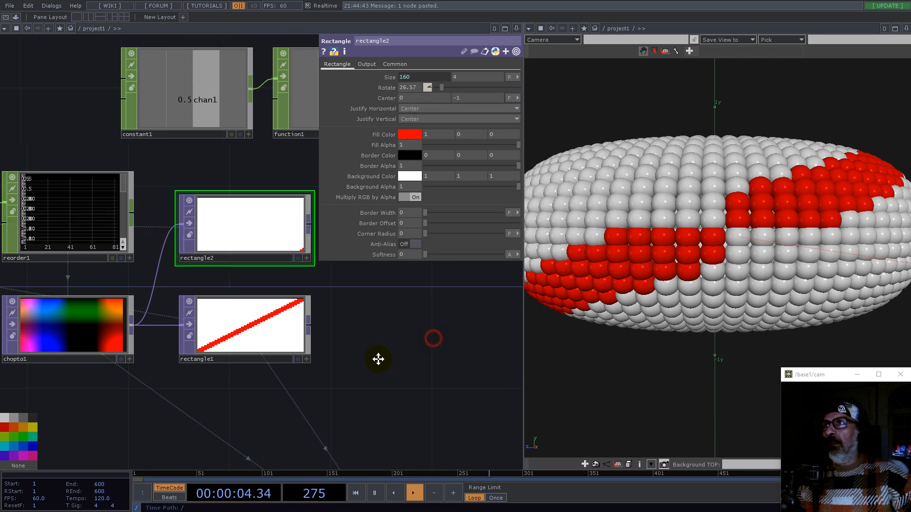
pyautogui.scroll(5, 288, 283)
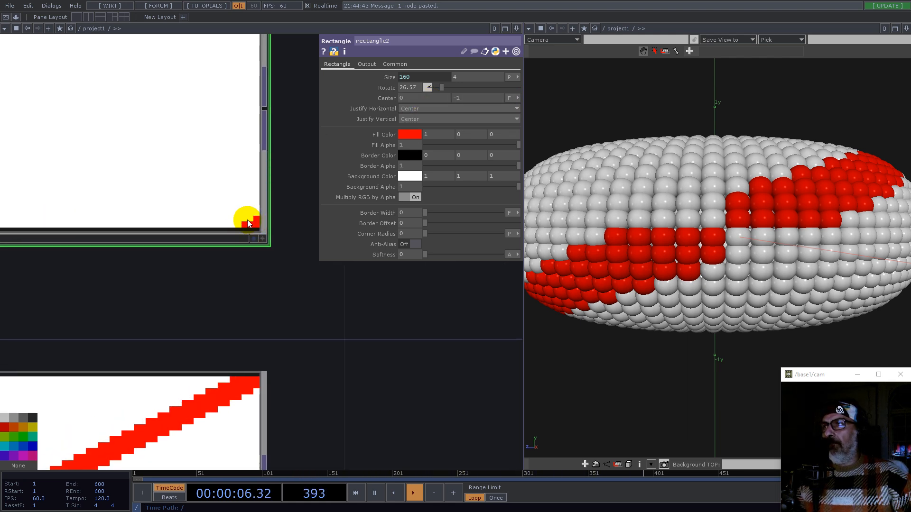
pyautogui.scroll(-3, 247, 223)
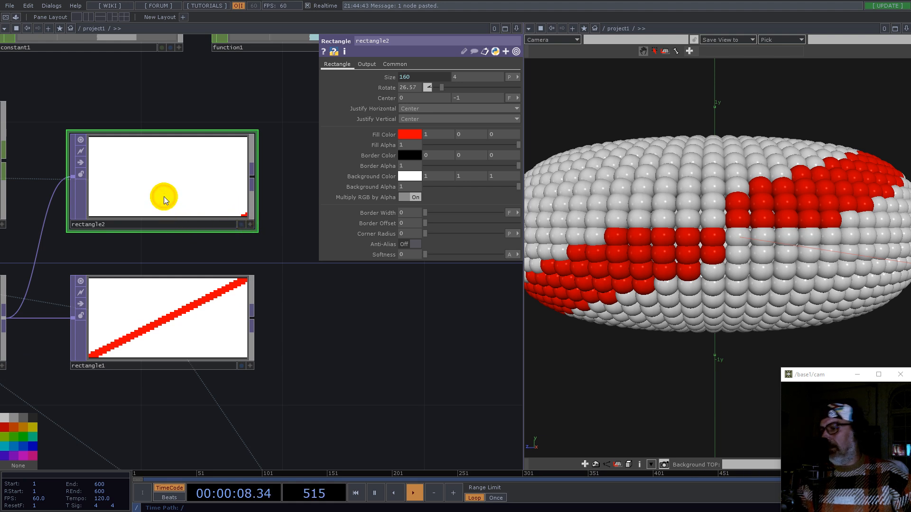
pyautogui.hotkey('ctrl', 'c')
pyautogui.hotkey('ctrl', 'v')
pyautogui.moveTo(359, 360); pyautogui.dragTo(391, 297)
pyautogui.moveTo(179, 261); pyautogui.dragTo(190, 396)
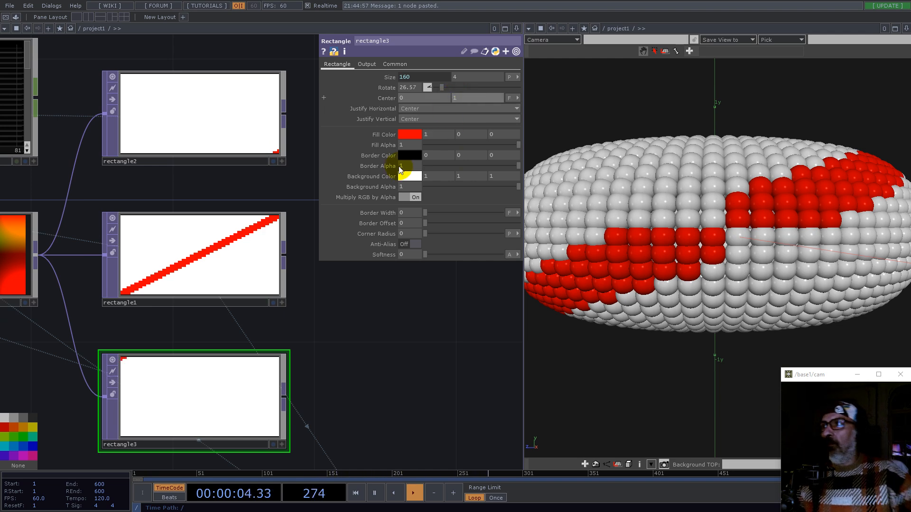
# Step: Add a Composite TOP fed by all three rectangles and adjust its common output settings
pyautogui.scroll(-3, 278, 237)
pyautogui.press('Tab')
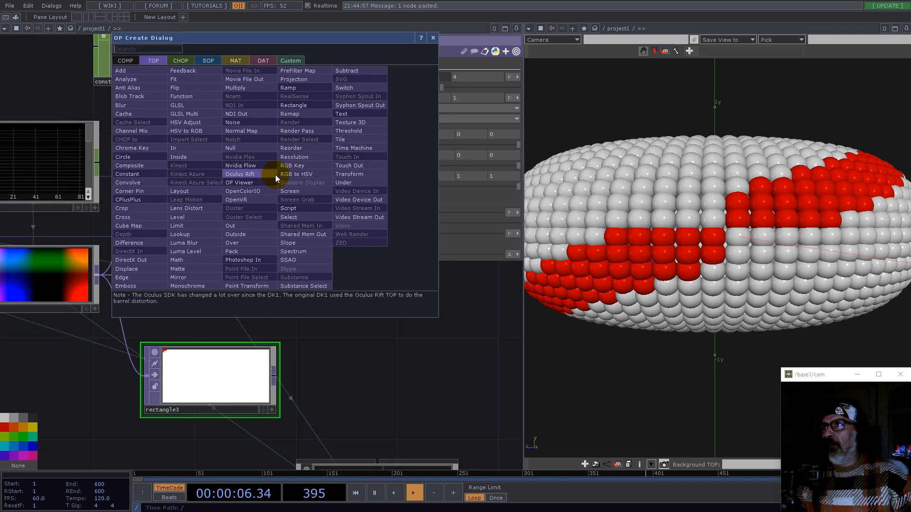
pyautogui.write('co')
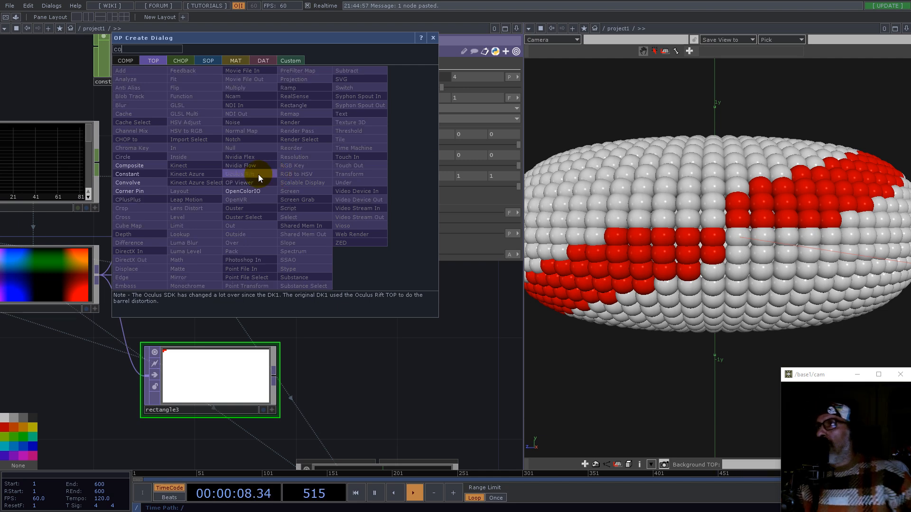
pyautogui.click(128, 166)
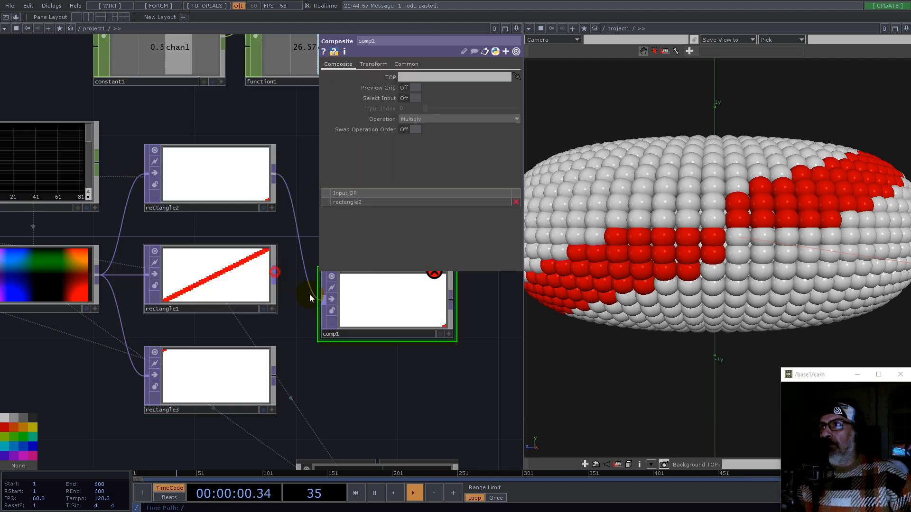
pyautogui.moveTo(273, 371); pyautogui.dragTo(324, 300)
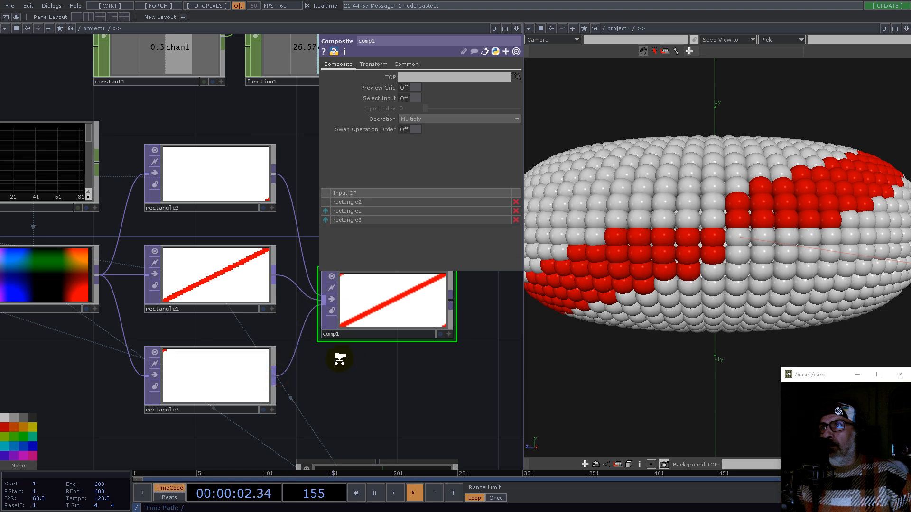
pyautogui.scroll(-4, 356, 375)
pyautogui.click(406, 64)
pyautogui.click(439, 130)
pyautogui.click(437, 138)
pyautogui.click(441, 150)
# Step: Use the composite as the geometry's instance Color OP
pyautogui.moveTo(449, 392); pyautogui.dragTo(213, 368)
pyautogui.click(321, 409)
pyautogui.moveTo(150, 303); pyautogui.dragTo(380, 351)
# Step: Set the original rectangle's vertical size to 12
pyautogui.scroll(-5, 741, 223)
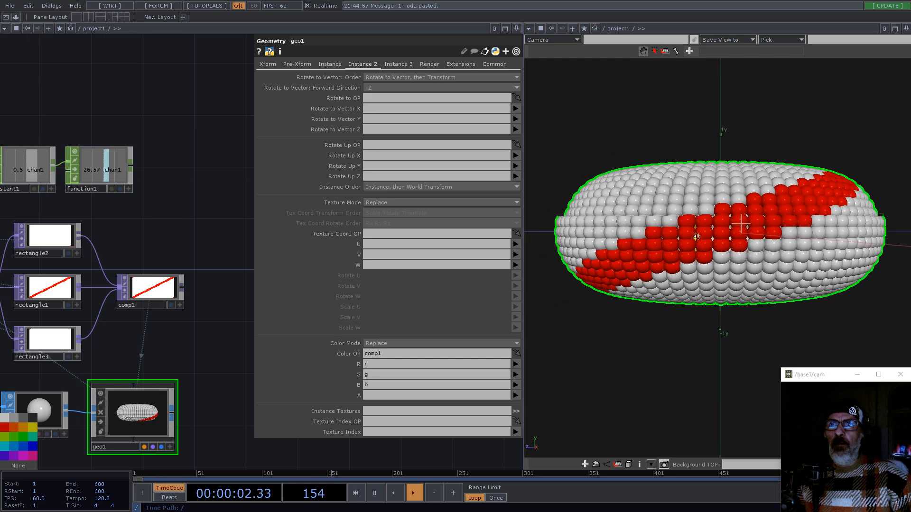
pyautogui.moveTo(660, 247); pyautogui.dragTo(747, 299)
pyautogui.moveTo(98, 267); pyautogui.dragTo(160, 256)
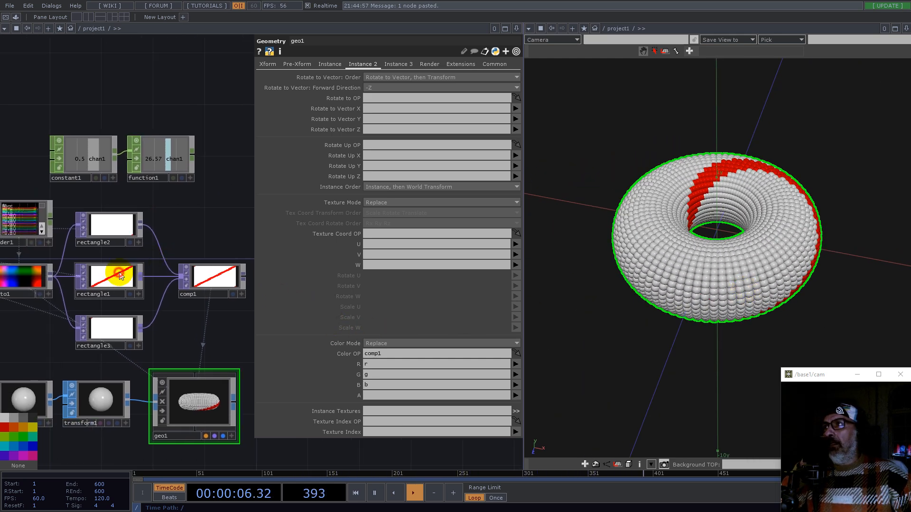
pyautogui.click(109, 279)
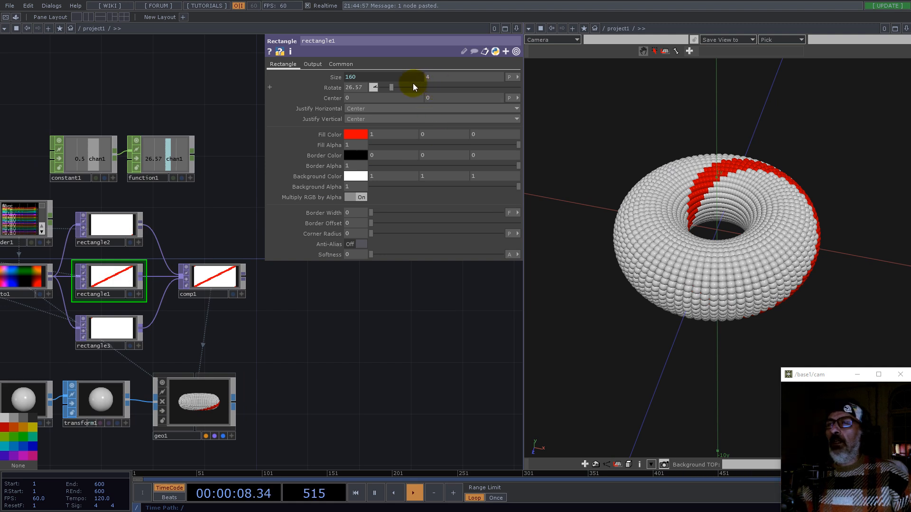
pyautogui.moveTo(437, 77); pyautogui.dragTo(472, 67, button='middle')
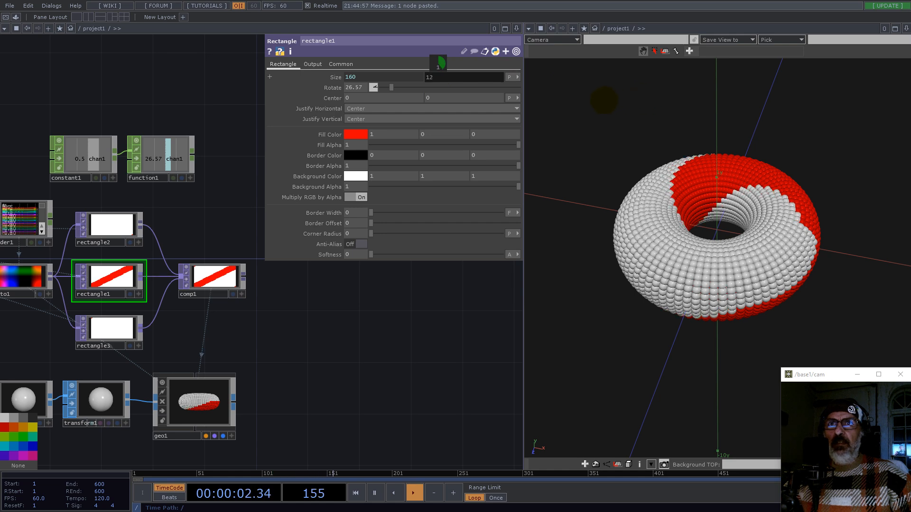
# Step: Inspect the striped torus and compare the parameters of the three rectangles
pyautogui.moveTo(716, 228); pyautogui.dragTo(677, 236)
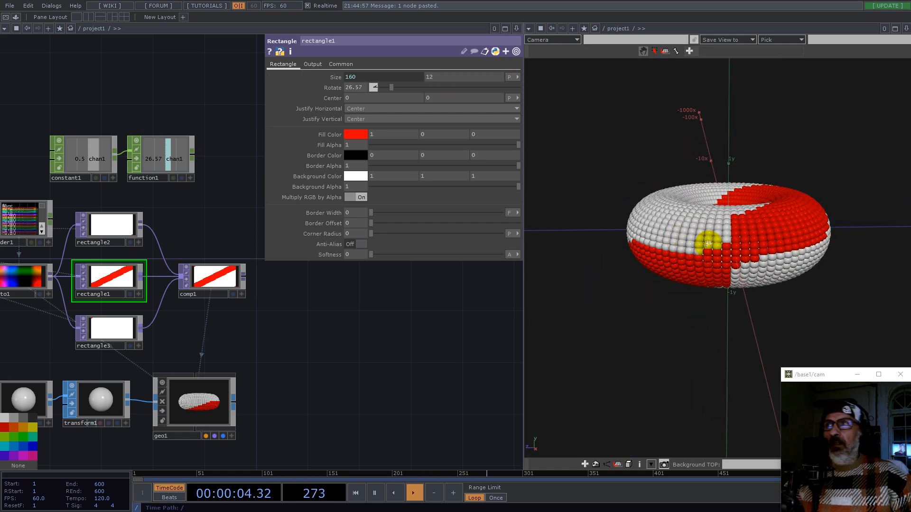
pyautogui.moveTo(318, 343); pyautogui.dragTo(365, 391)
pyautogui.scroll(4, 147, 335)
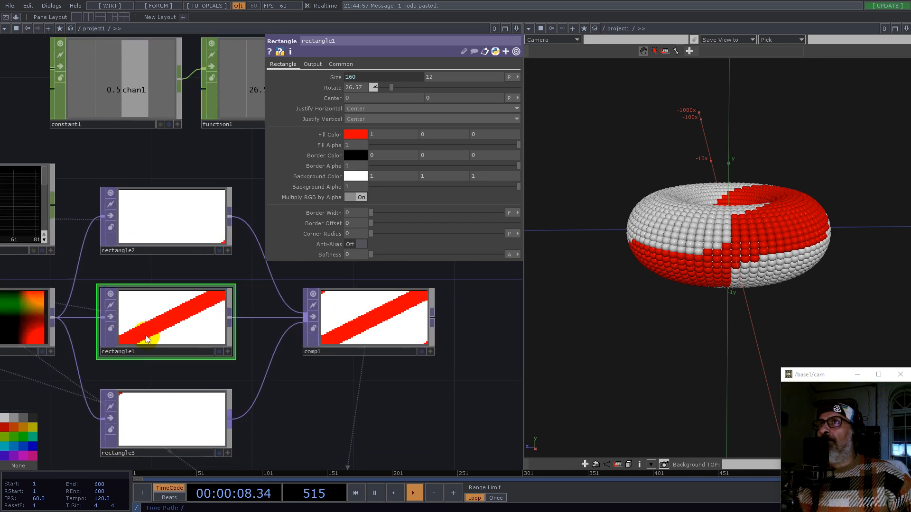
pyautogui.click(168, 217)
pyautogui.click(170, 325)
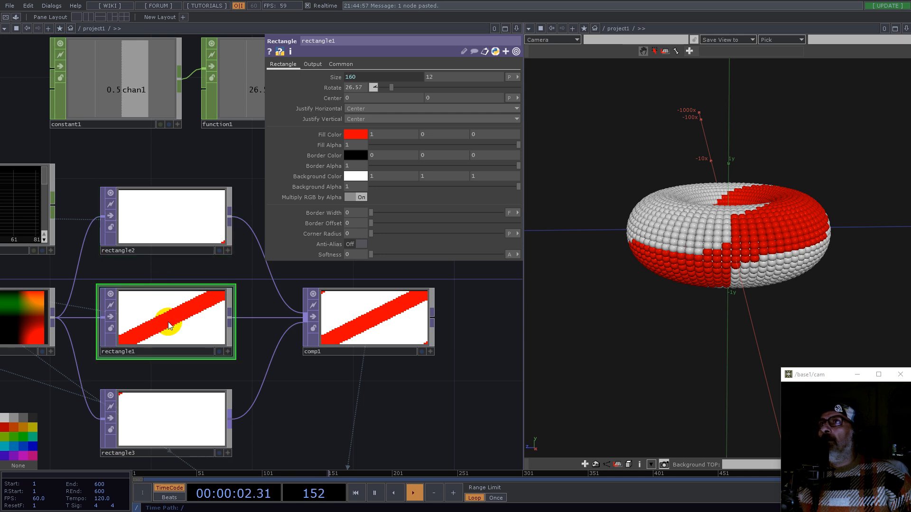
pyautogui.click(183, 230)
pyautogui.scroll(-1, 194, 316)
pyautogui.scroll(-2, 195, 316)
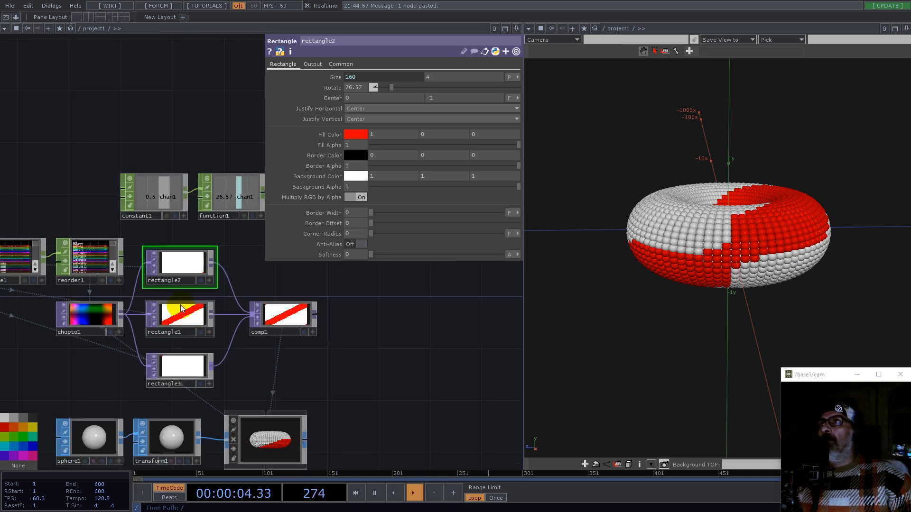
pyautogui.scroll(3, 180, 304)
# Step: Bind rectangle2's vertical size to rectangle1's vertical size
pyautogui.click(181, 304)
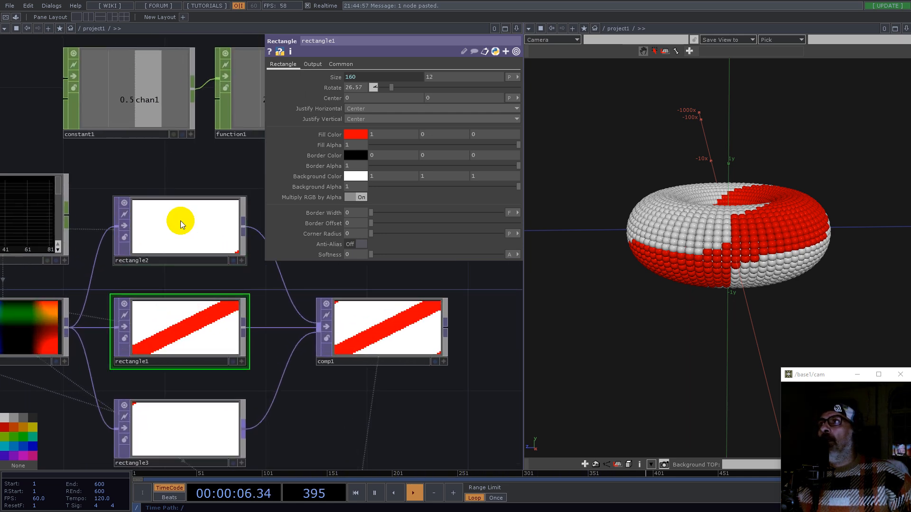
pyautogui.scroll(-2, 179, 220)
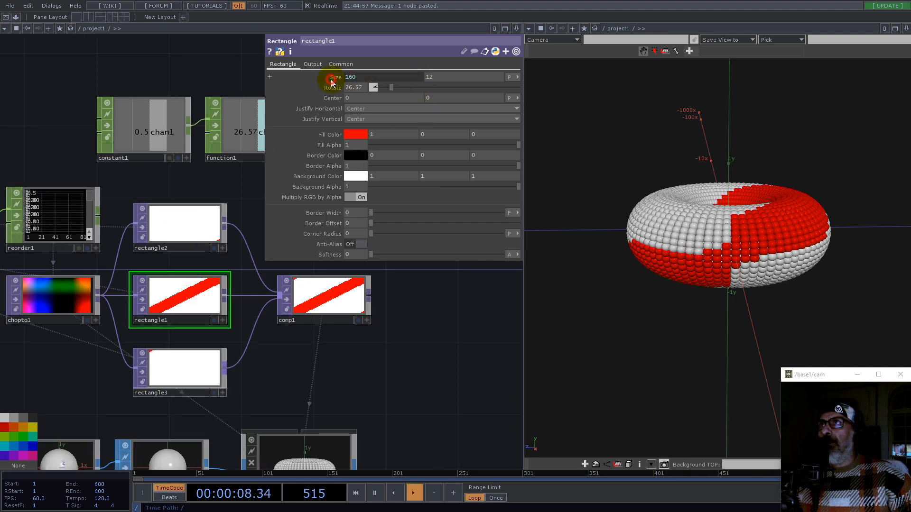
pyautogui.click(332, 81)
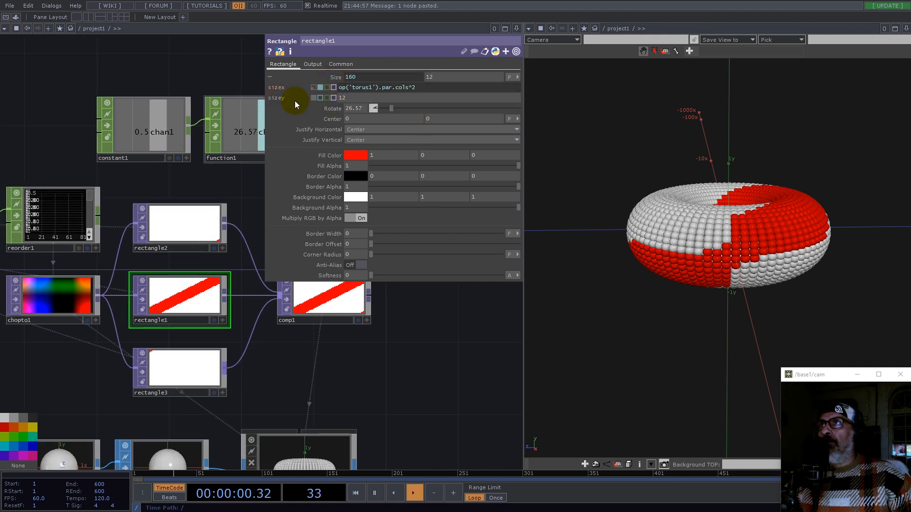
pyautogui.moveTo(199, 221); pyautogui.dragTo(438, 78)
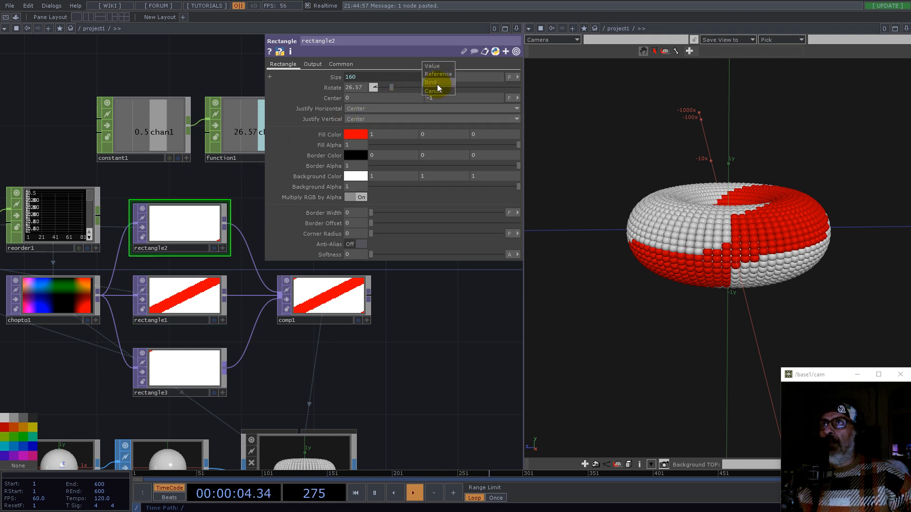
pyautogui.click(437, 83)
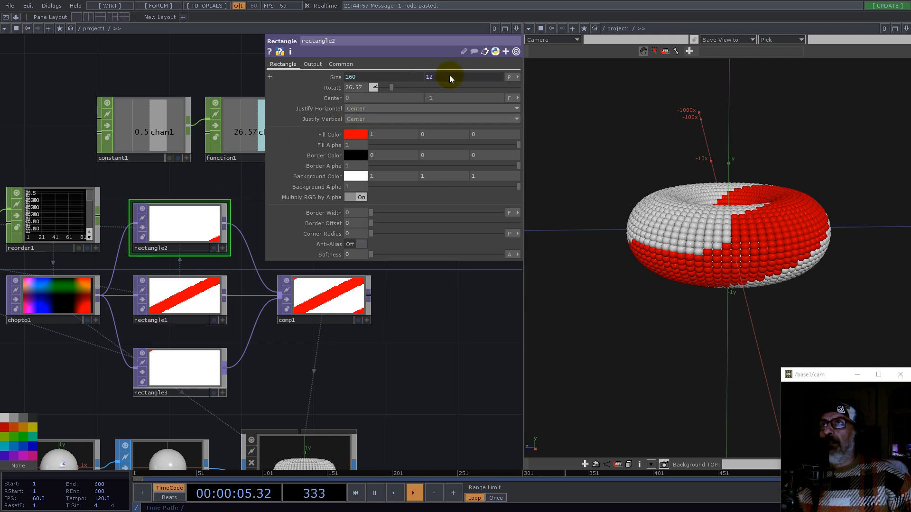
# Step: Link rectangle3's vertical size to rectangle1's vertical size as well
pyautogui.click(184, 369)
pyautogui.click(179, 306)
pyautogui.moveTo(277, 98); pyautogui.dragTo(443, 77)
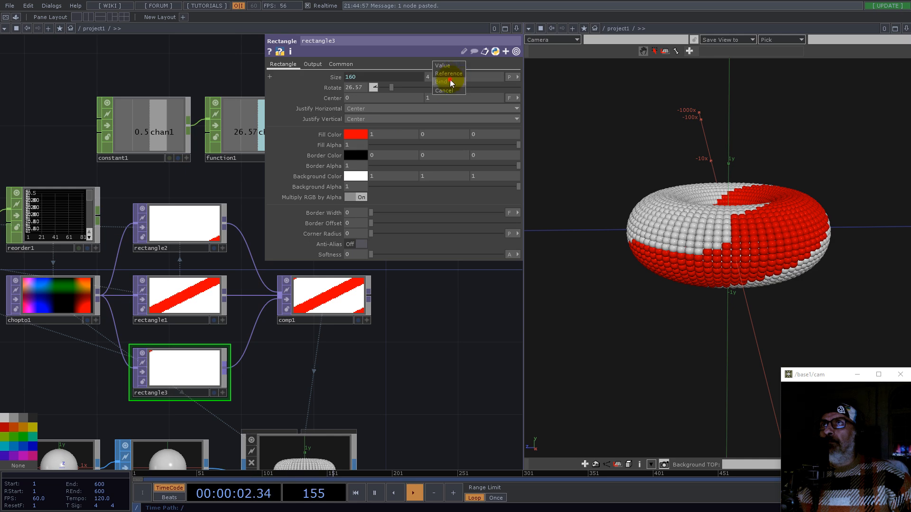
pyautogui.click(452, 75)
# Step: Set rectangle1's vertical size to 6
pyautogui.scroll(-3, 304, 304)
pyautogui.click(241, 332)
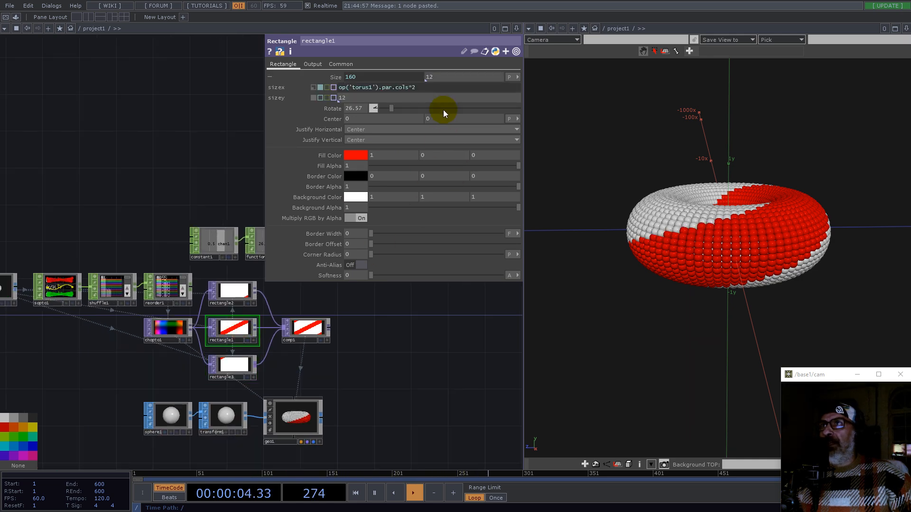
pyautogui.moveTo(442, 78); pyautogui.dragTo(313, 81, button='middle')
pyautogui.moveTo(793, 256); pyautogui.dragTo(595, 331)
pyautogui.scroll(-5, 390, 381)
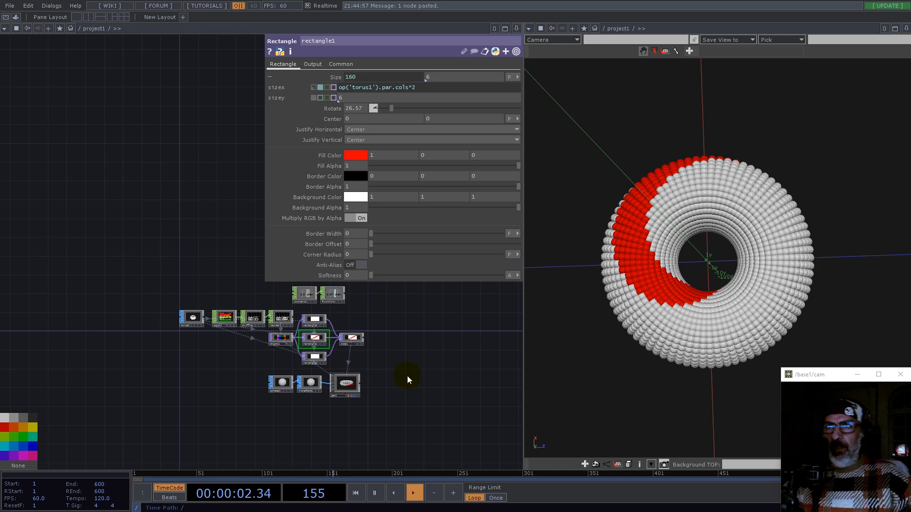
# Step: Set the torus's rows to 100
pyautogui.scroll(6, 363, 370)
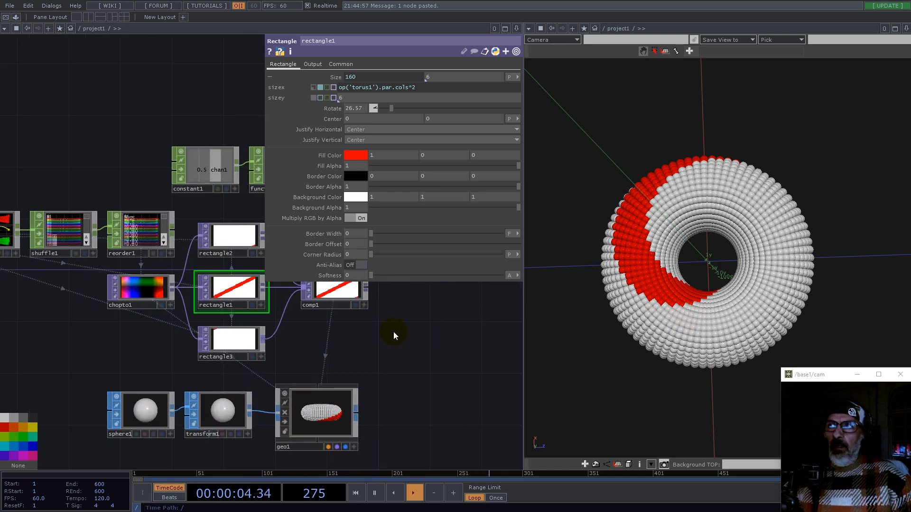
pyautogui.scroll(4, 394, 332)
pyautogui.scroll(3, 179, 254)
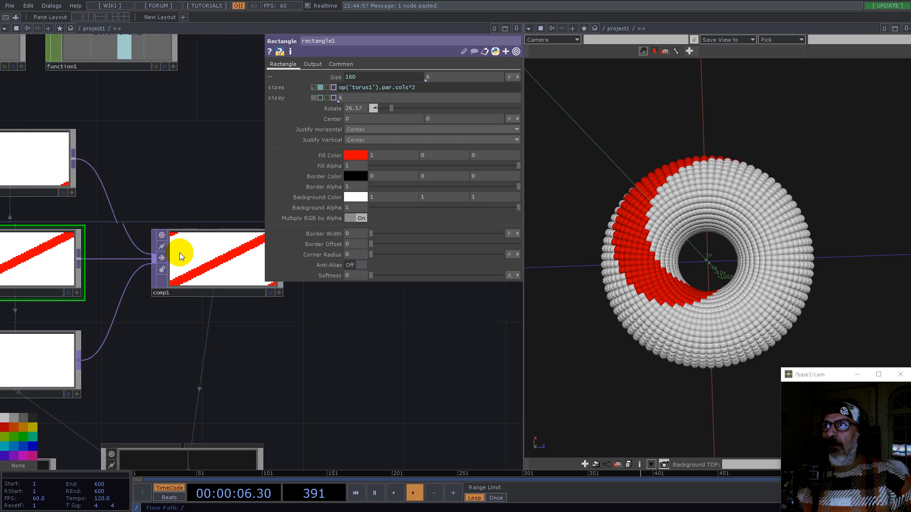
pyautogui.scroll(-6, 224, 251)
pyautogui.moveTo(271, 323); pyautogui.dragTo(338, 328)
pyautogui.scroll(3, 128, 232)
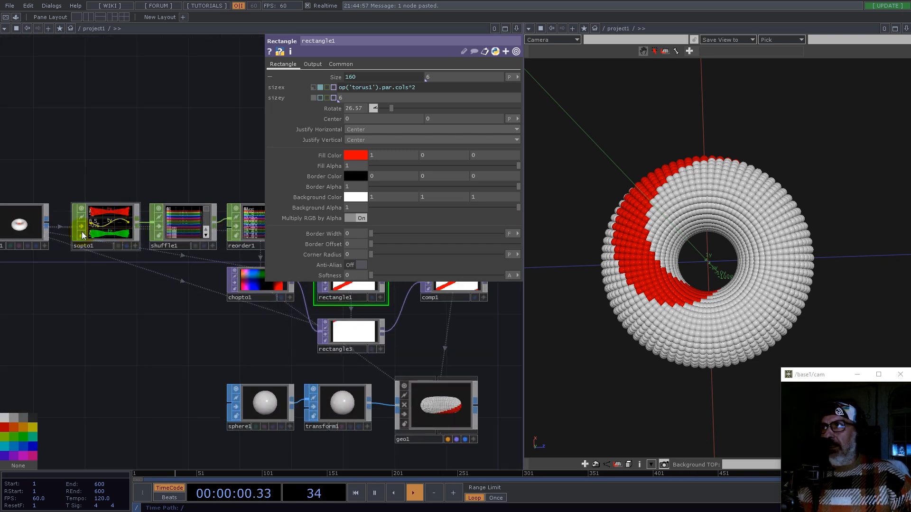
pyautogui.moveTo(42, 203); pyautogui.dragTo(115, 164)
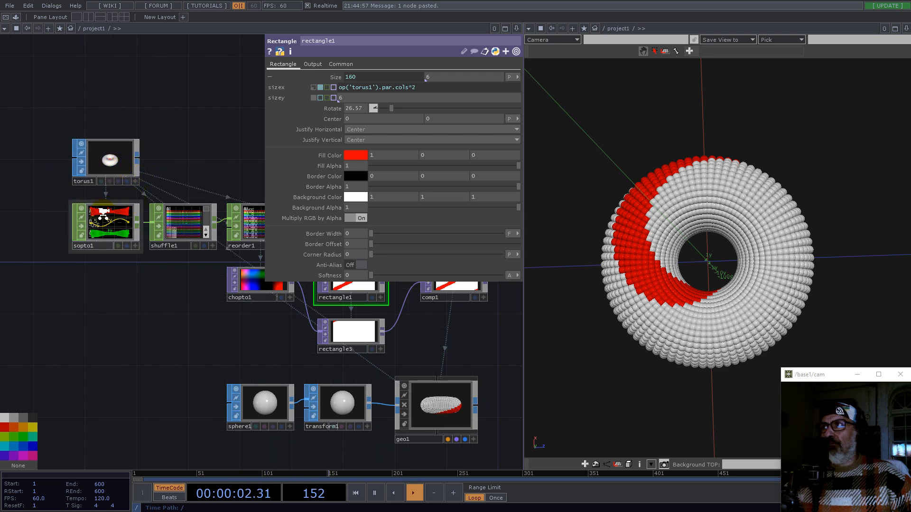
pyautogui.scroll(4, 103, 215)
pyautogui.scroll(-4, 104, 215)
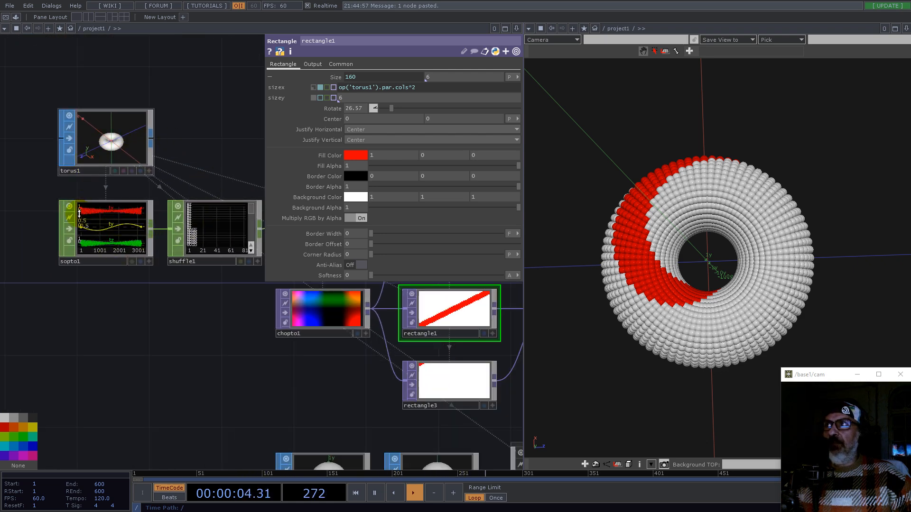
pyautogui.scroll(-3, 168, 392)
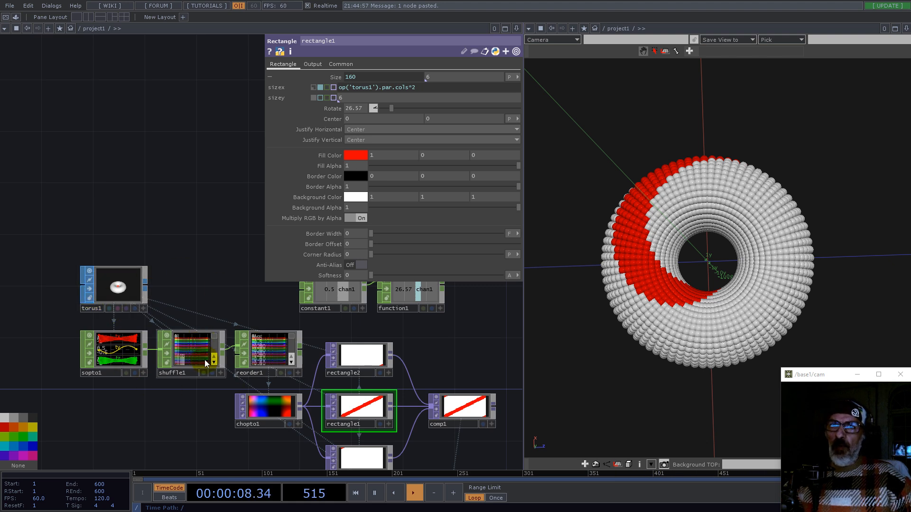
pyautogui.click(119, 287)
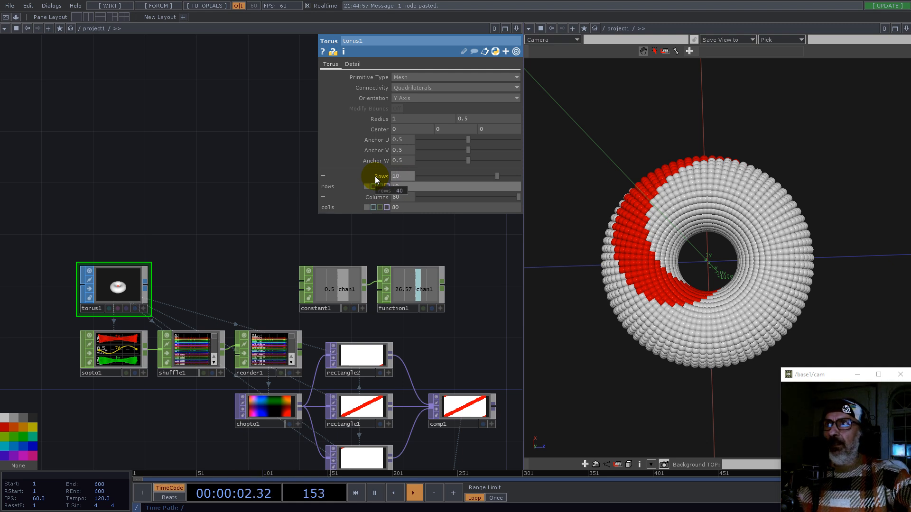
pyautogui.press('Return')
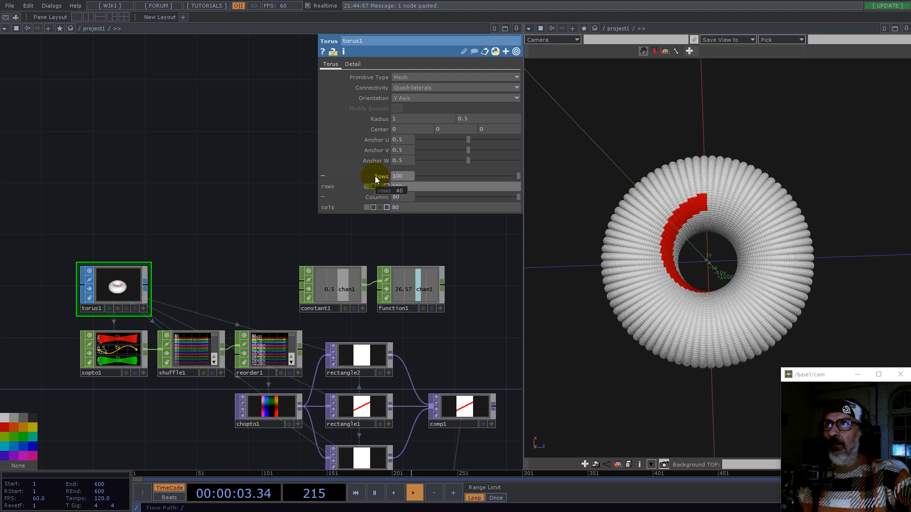
# Step: Set the torus's columns to 200
pyautogui.click(407, 197)
pyautogui.write('2')
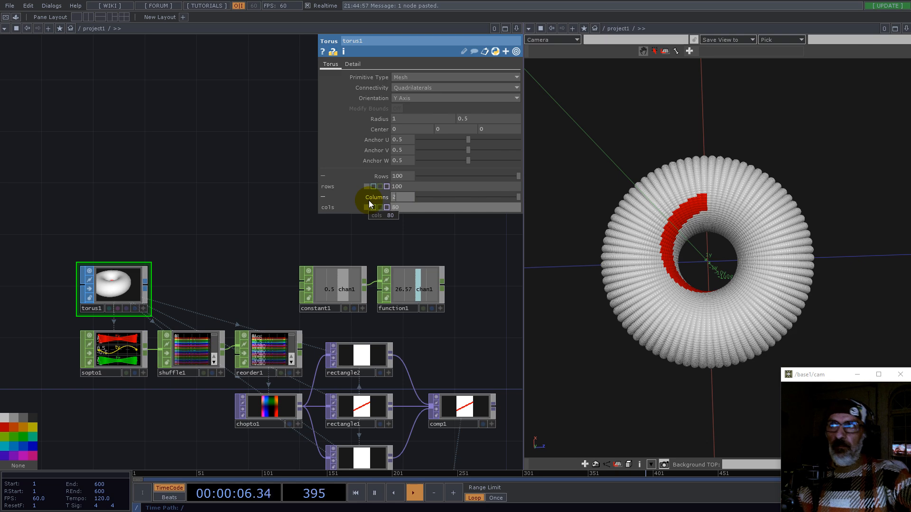
pyautogui.write('00')
pyautogui.press('Return')
pyautogui.moveTo(742, 264); pyautogui.dragTo(807, 232)
pyautogui.moveTo(629, 260); pyautogui.dragTo(655, 252)
pyautogui.moveTo(721, 258); pyautogui.dragTo(789, 278)
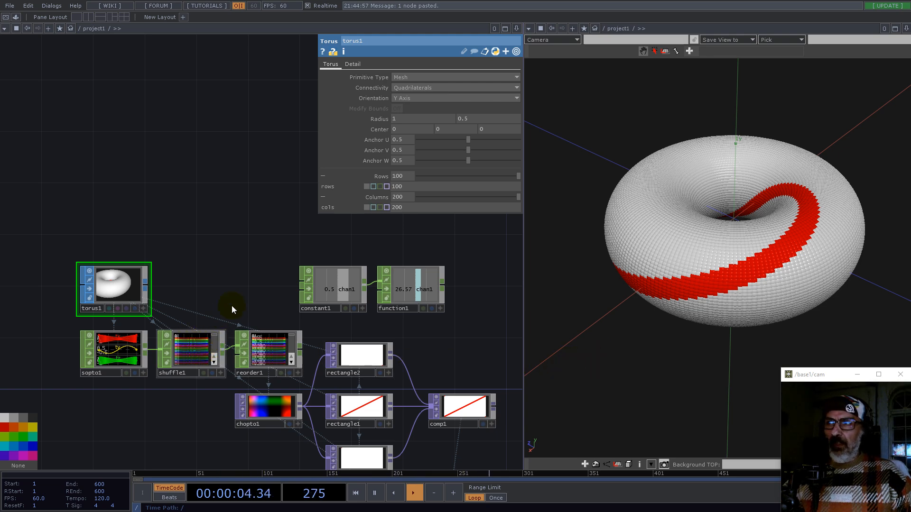
# Step: Bypass the geometry component
pyautogui.scroll(-5, 240, 289)
pyautogui.moveTo(406, 369); pyautogui.dragTo(351, 232)
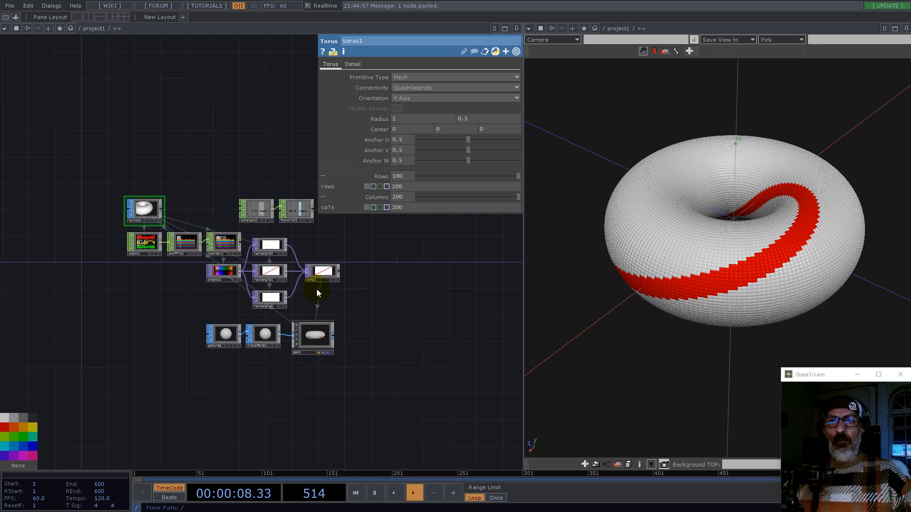
pyautogui.scroll(5, 314, 296)
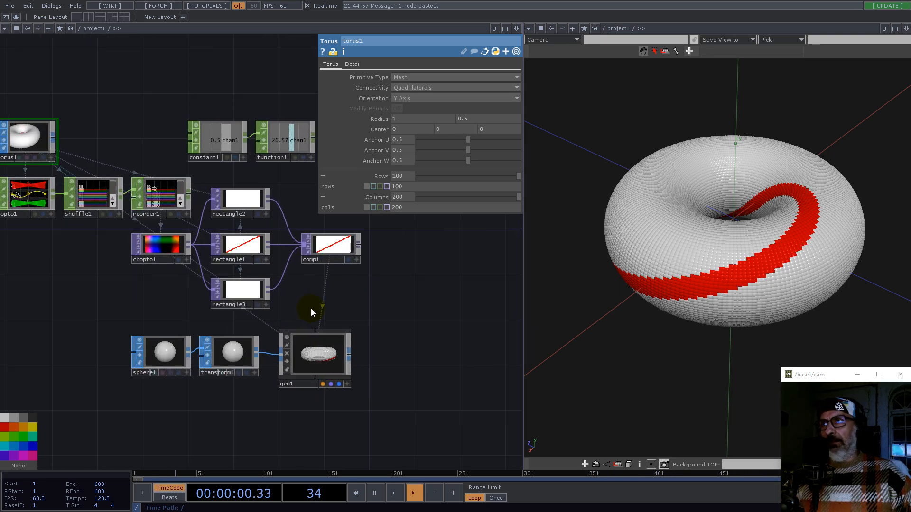
pyautogui.scroll(10, 104, 243)
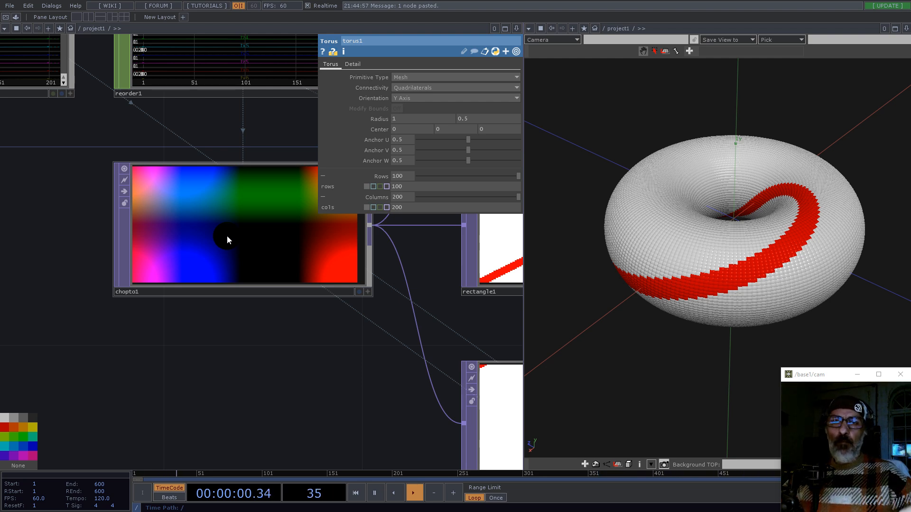
pyautogui.scroll(-7, 321, 334)
pyautogui.scroll(-5, 321, 337)
pyautogui.moveTo(402, 392)
pyautogui.mouseDown()
pyautogui.moveTo(235, 256)
pyautogui.moveTo(253, 284)
pyautogui.moveTo(214, 284)
pyautogui.mouseUp()
pyautogui.moveTo(285, 334); pyautogui.dragTo(245, 184)
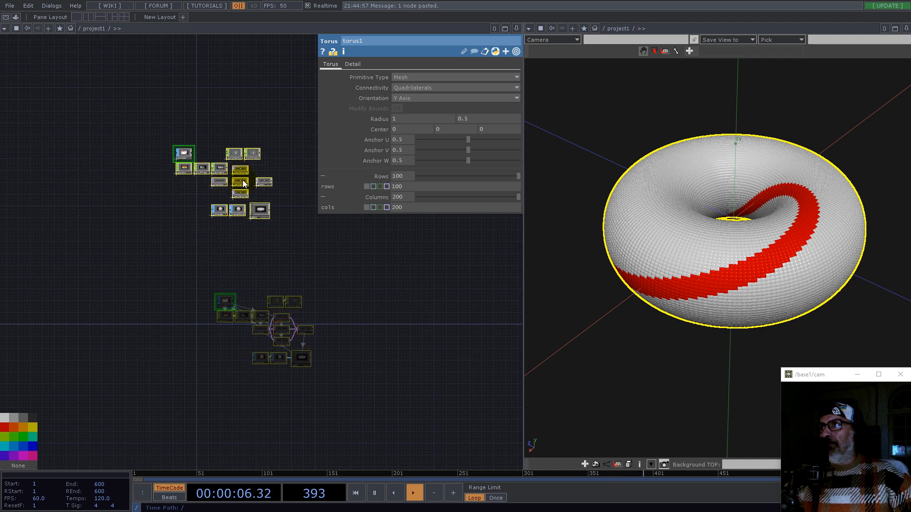
pyautogui.scroll(7, 265, 182)
pyautogui.scroll(3, 241, 284)
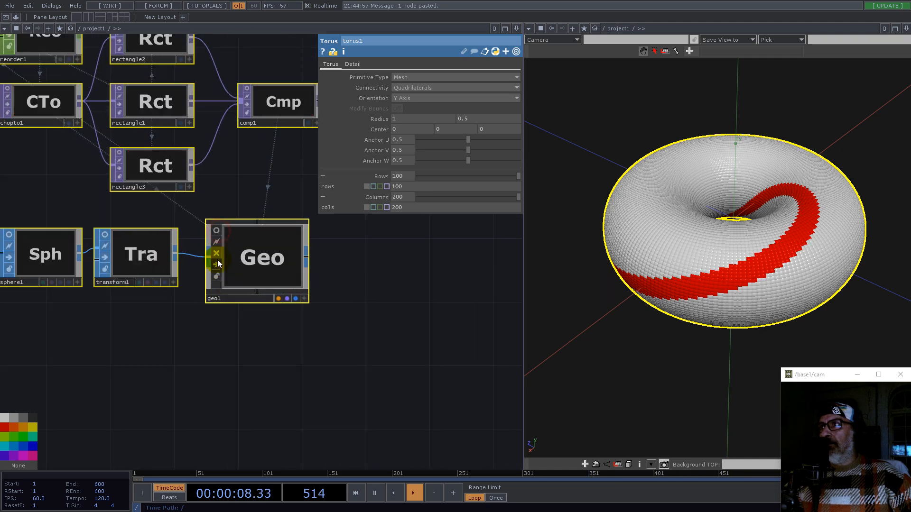
pyautogui.click(218, 261)
pyautogui.scroll(-6, 353, 316)
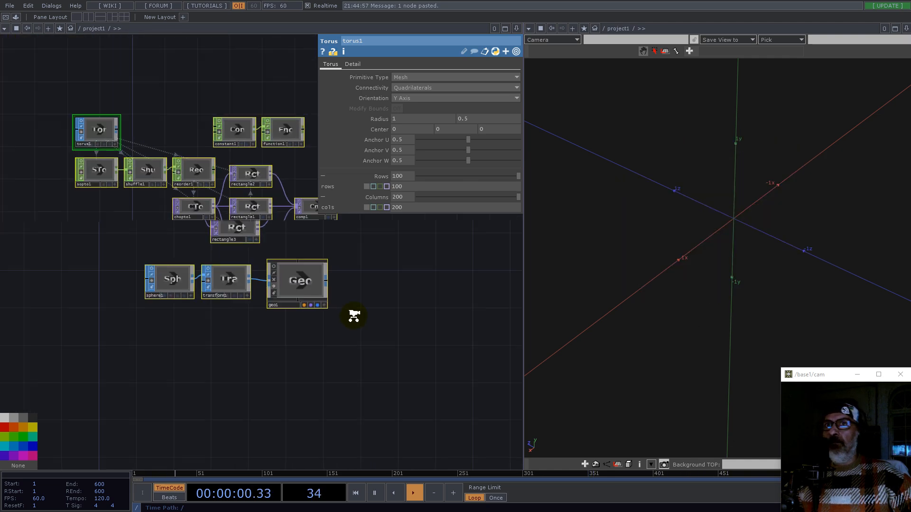
# Step: Add a new Constant CHOP next to the torus
pyautogui.moveTo(360, 366); pyautogui.dragTo(281, 266)
pyautogui.scroll(-2, 229, 261)
pyautogui.scroll(6, 153, 142)
pyautogui.scroll(2, 201, 128)
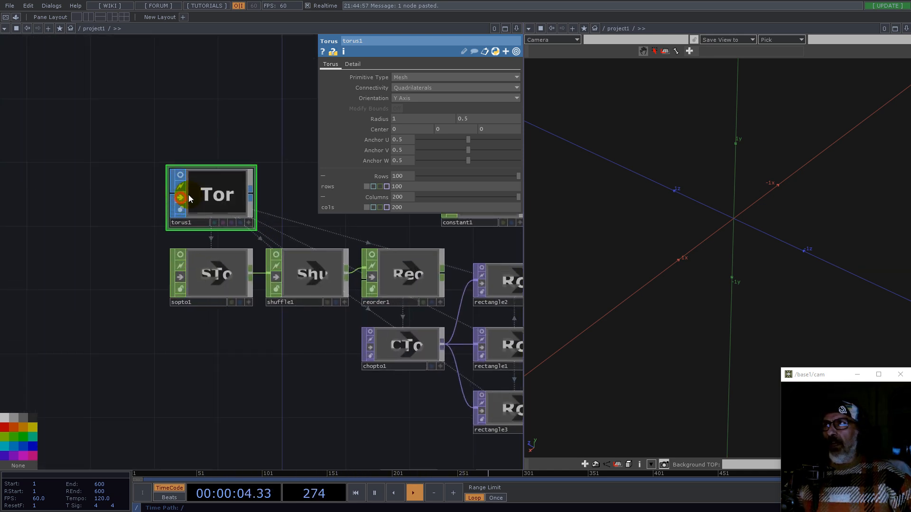
pyautogui.moveTo(192, 108); pyautogui.dragTo(334, 226)
pyautogui.click(322, 293)
pyautogui.doubleClick(196, 316)
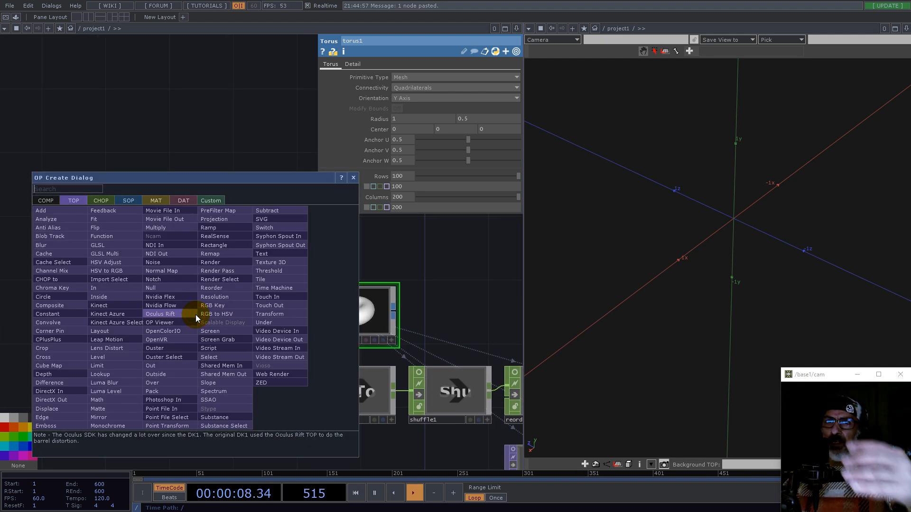
pyautogui.click(104, 200)
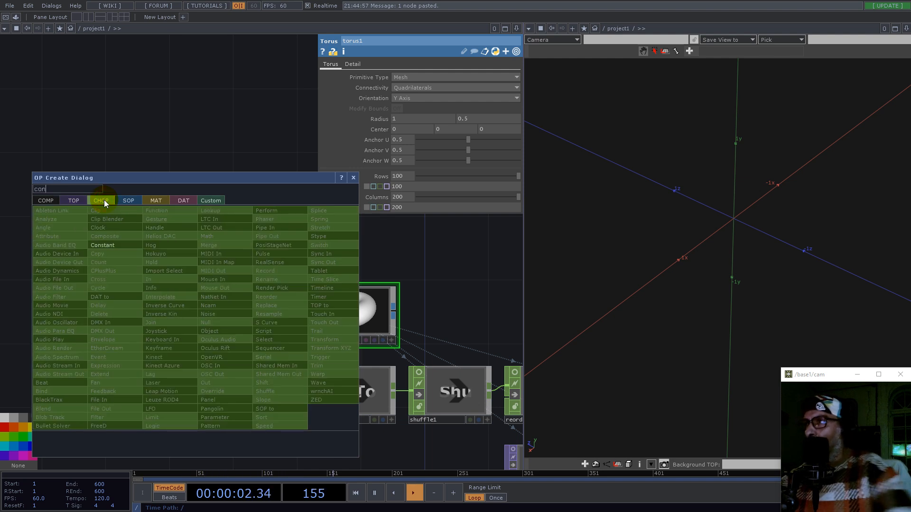
pyautogui.click(117, 245)
pyautogui.click(173, 270)
pyautogui.moveTo(163, 265); pyautogui.dragTo(229, 300)
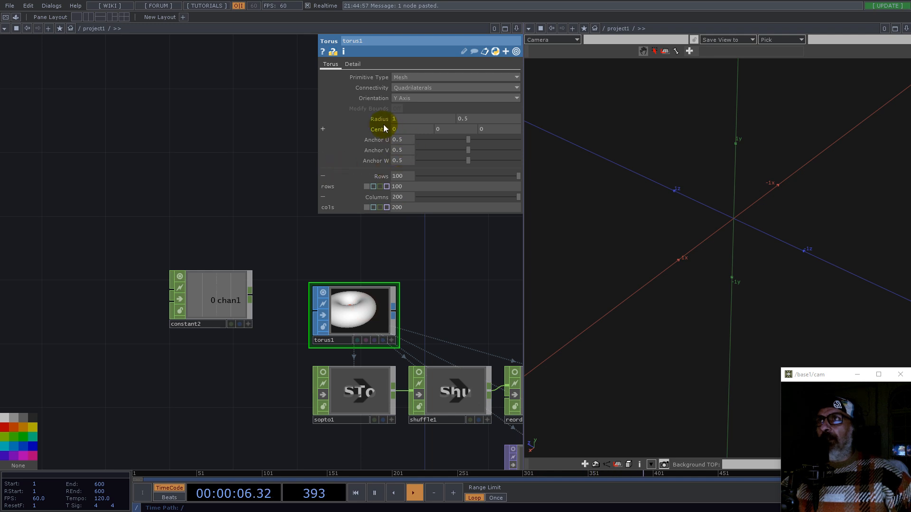
# Step: Add a second channel to the Constant CHOP and name the two channels radx and rady
pyautogui.click(381, 118)
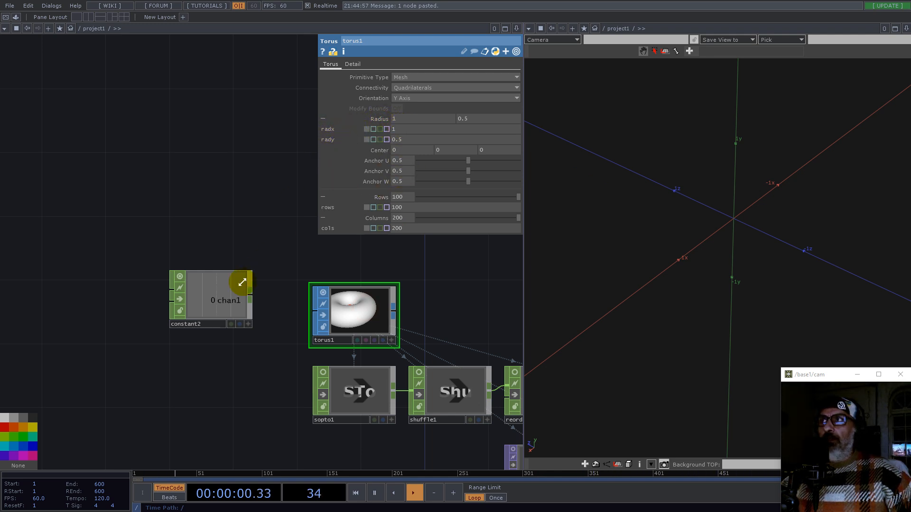
pyautogui.click(236, 297)
pyautogui.click(397, 88)
pyautogui.click(401, 77)
pyautogui.write('rad')
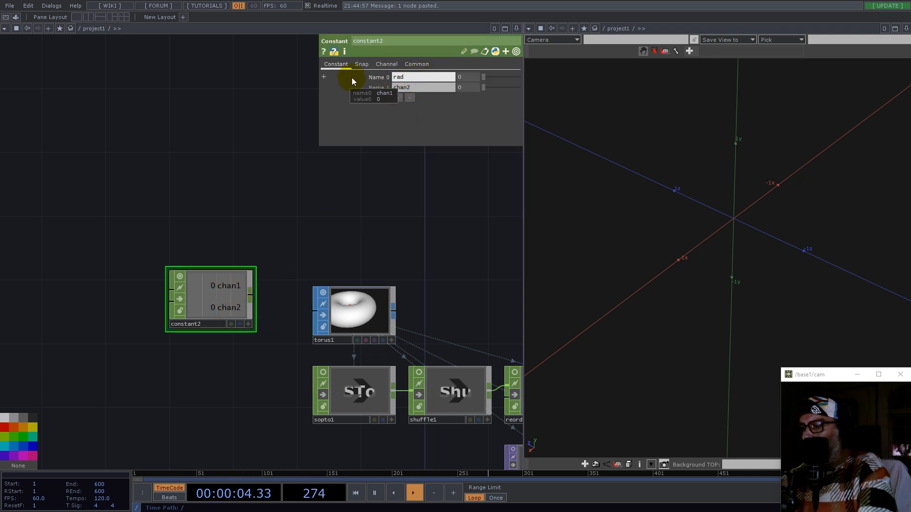
pyautogui.write('x')
pyautogui.click(394, 87)
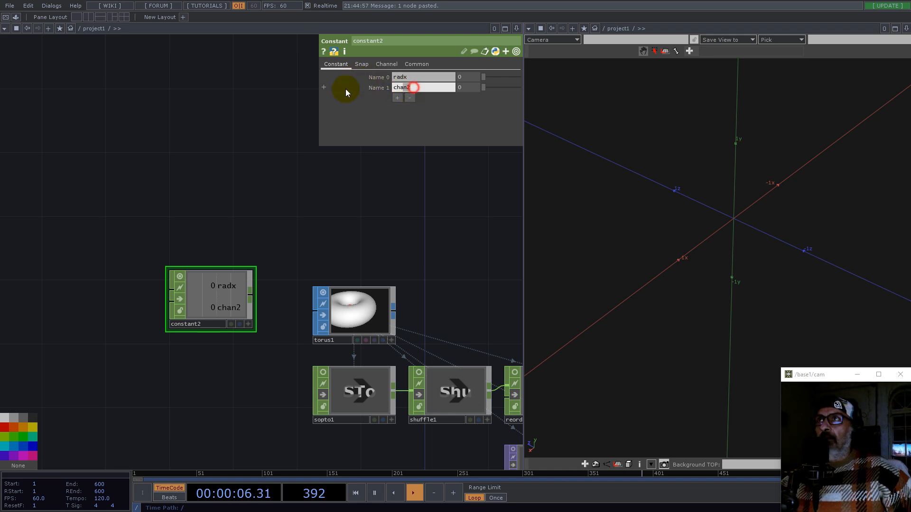
pyautogui.write('rad')
pyautogui.write('y')
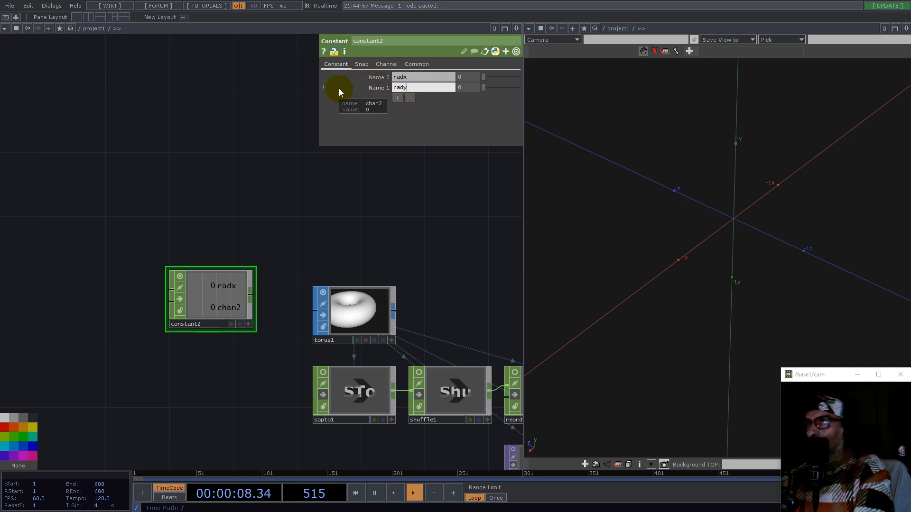
# Step: Set the radx channel to 1 and the rady channel to 0.5
pyautogui.moveTo(463, 77); pyautogui.dragTo(426, 77)
pyautogui.write('1')
pyautogui.click(454, 87)
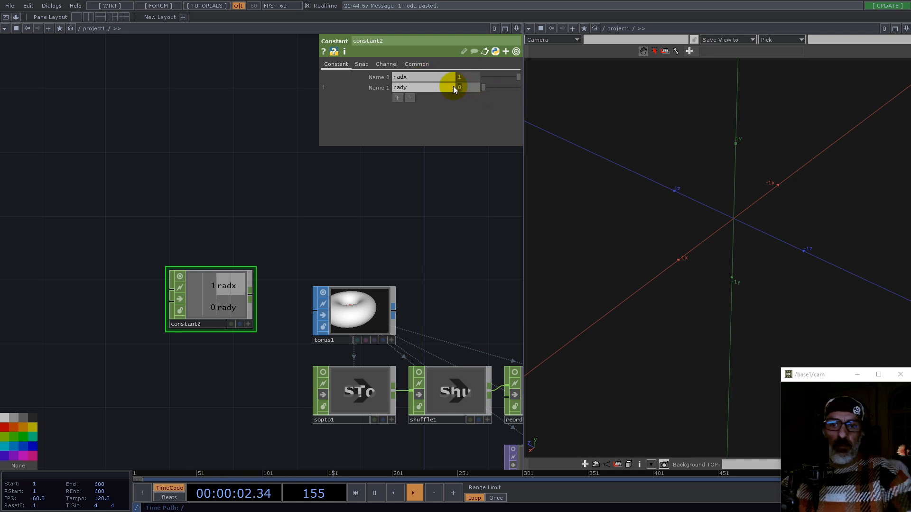
pyautogui.write('.05')
pyautogui.press('Return')
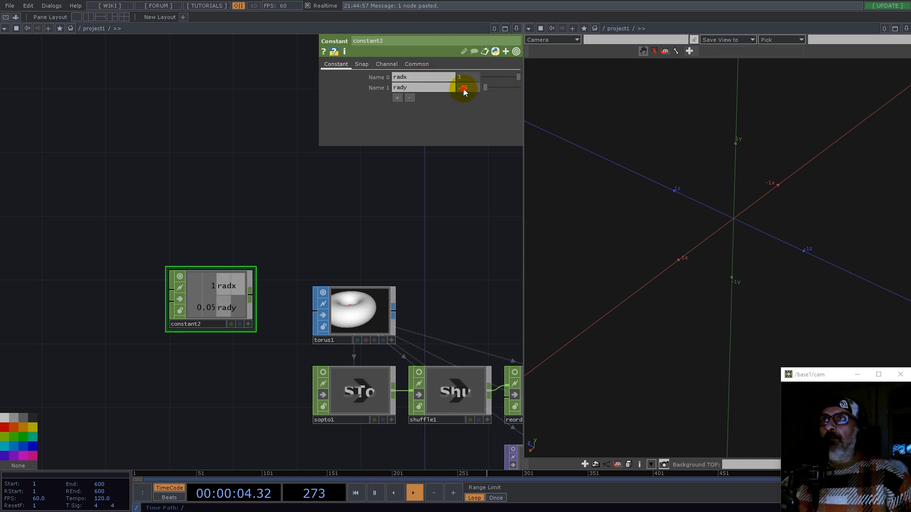
pyautogui.write('.5')
pyautogui.press('Return')
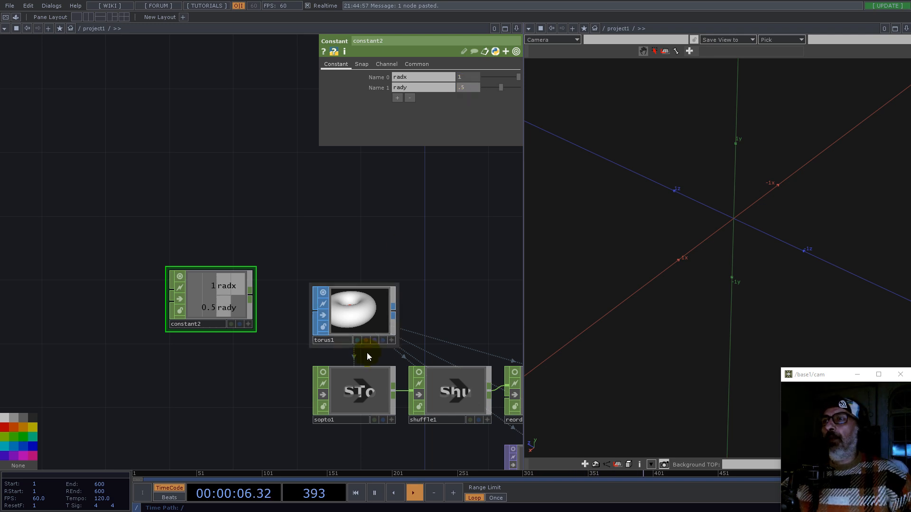
# Step: Set the torus's second radius value to 0.2
pyautogui.scroll(5, 366, 352)
pyautogui.click(301, 310)
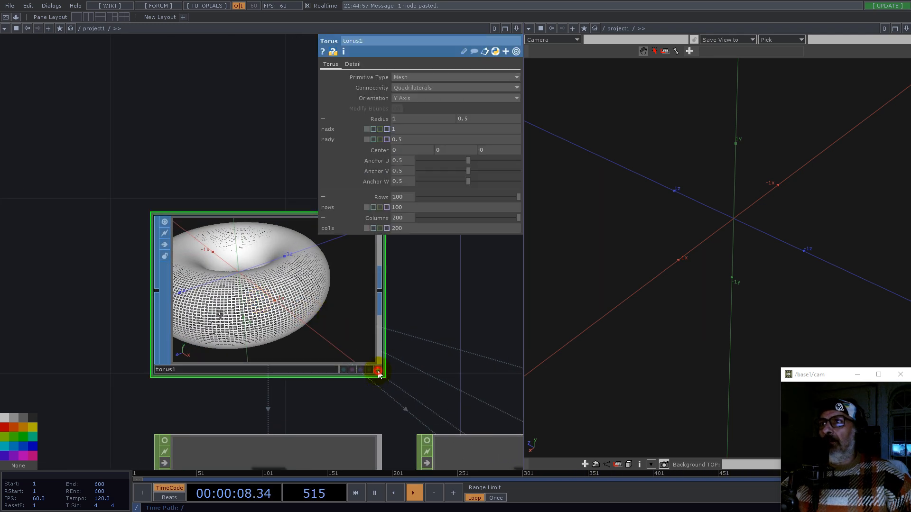
pyautogui.click(286, 311)
pyautogui.moveTo(286, 311); pyautogui.dragTo(244, 305)
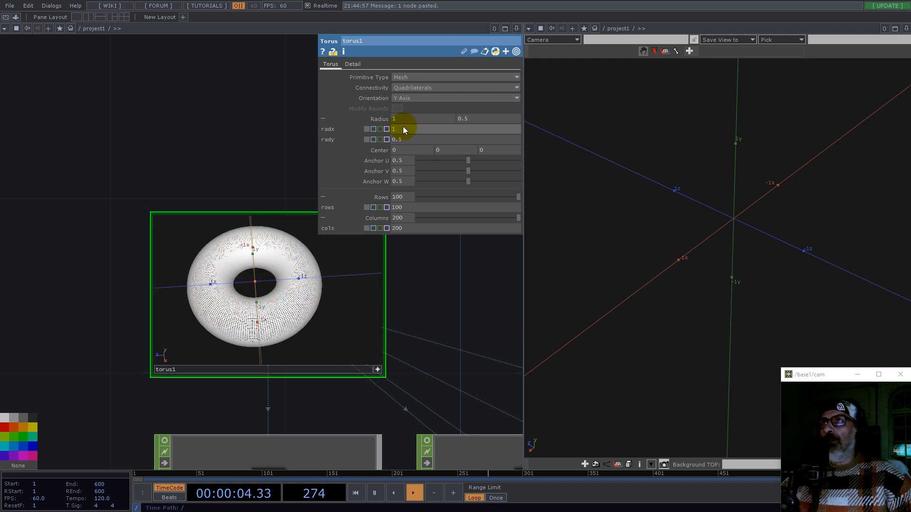
pyautogui.moveTo(401, 120); pyautogui.dragTo(402, 119, button='middle')
pyautogui.moveTo(402, 119)
pyautogui.mouseDown()
pyautogui.moveTo(353, 121)
pyautogui.moveTo(402, 119)
pyautogui.mouseUp()
pyautogui.moveTo(469, 118); pyautogui.dragTo(331, 120, button='middle')
pyautogui.moveTo(354, 284); pyautogui.dragTo(309, 258)
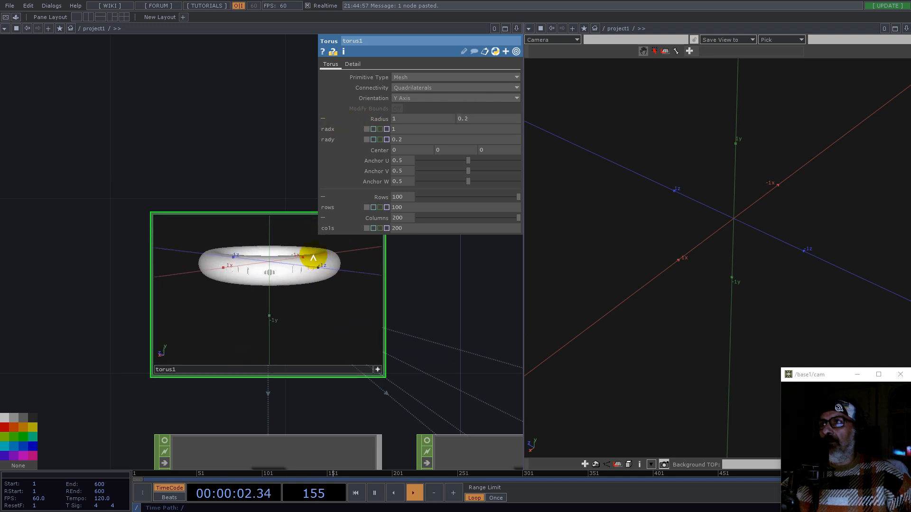
pyautogui.moveTo(304, 297); pyautogui.dragTo(323, 320)
# Step: Add two more Constant channels and name them rows and columns
pyautogui.press('h')
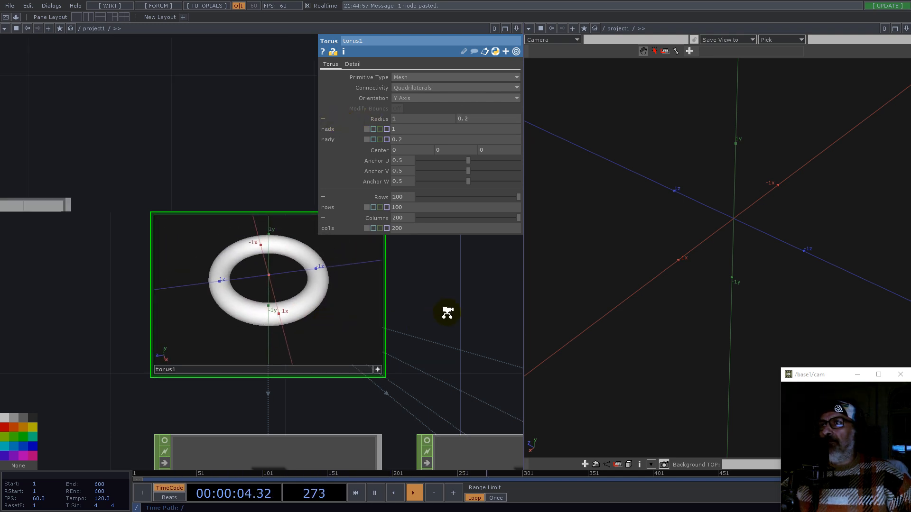
pyautogui.moveTo(448, 311); pyautogui.dragTo(299, 351, button='middle')
pyautogui.scroll(8, 299, 295)
pyautogui.click(317, 288)
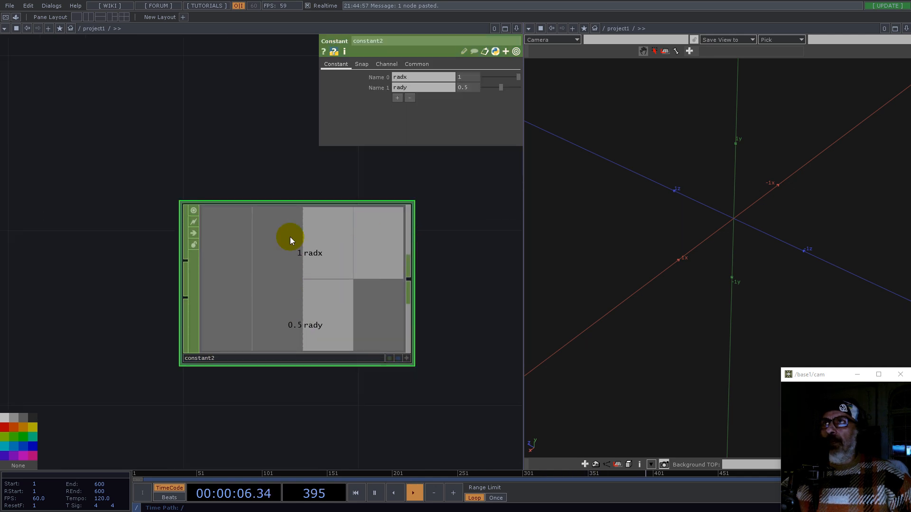
pyautogui.scroll(-4, 270, 301)
pyautogui.click(401, 98)
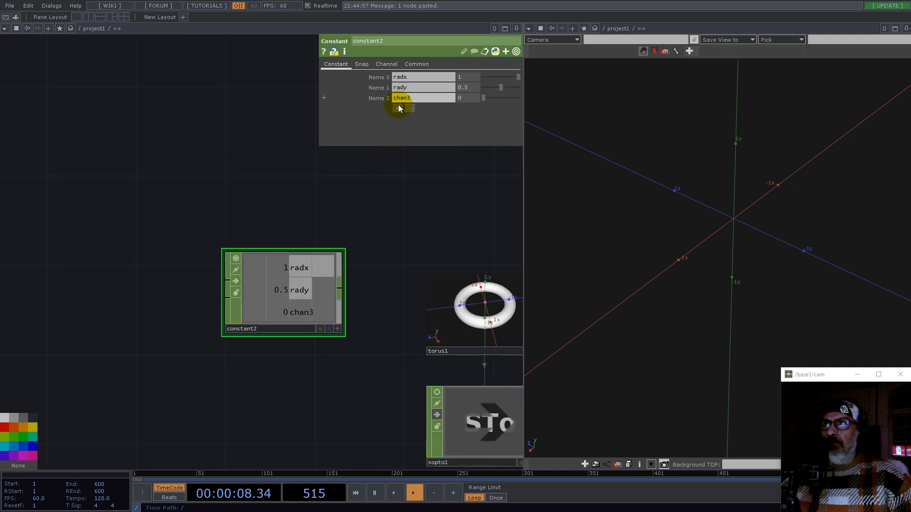
pyautogui.click(397, 108)
pyautogui.moveTo(431, 244); pyautogui.dragTo(332, 218, button='middle')
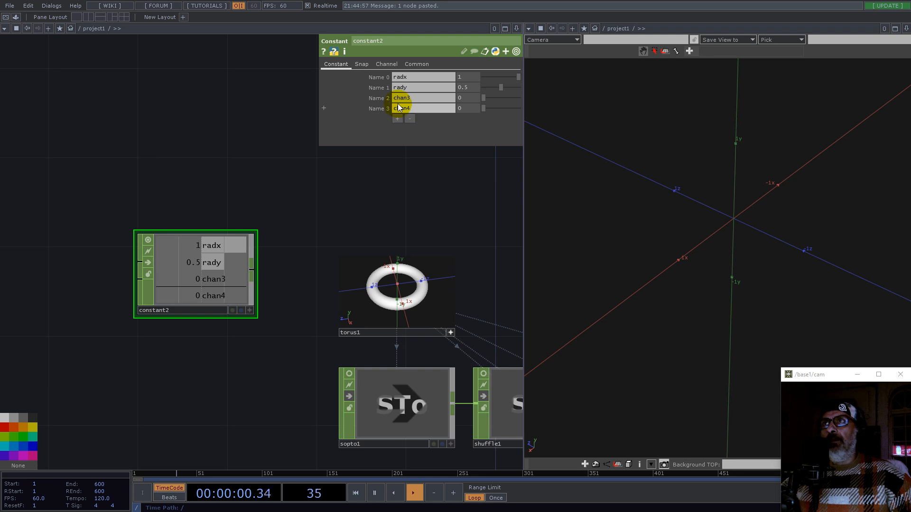
pyautogui.click(413, 97)
pyautogui.write('roes')
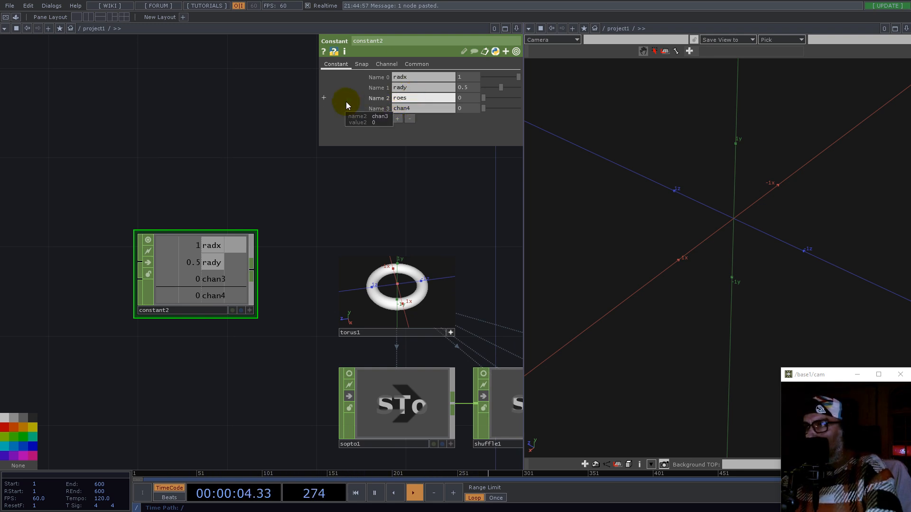
pyautogui.click(402, 102)
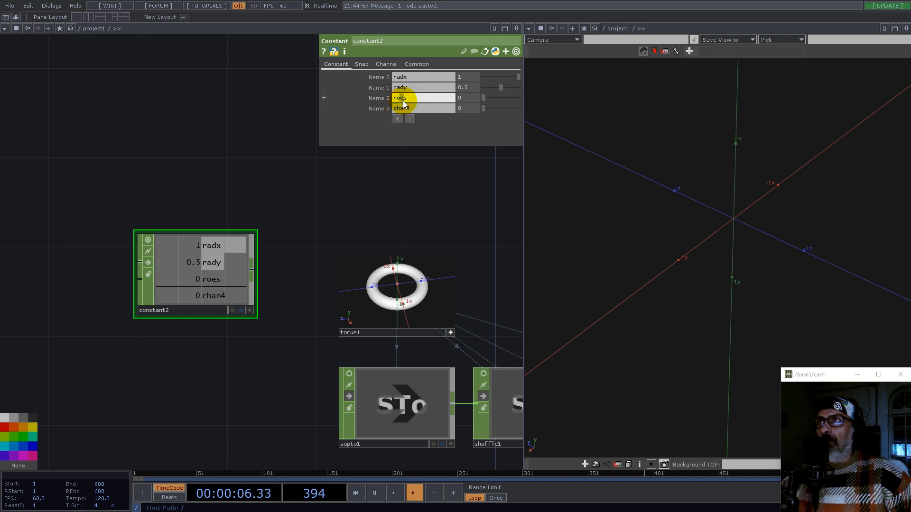
pyautogui.write('w')
pyautogui.moveTo(411, 108); pyautogui.dragTo(357, 113)
pyautogui.write('columns')
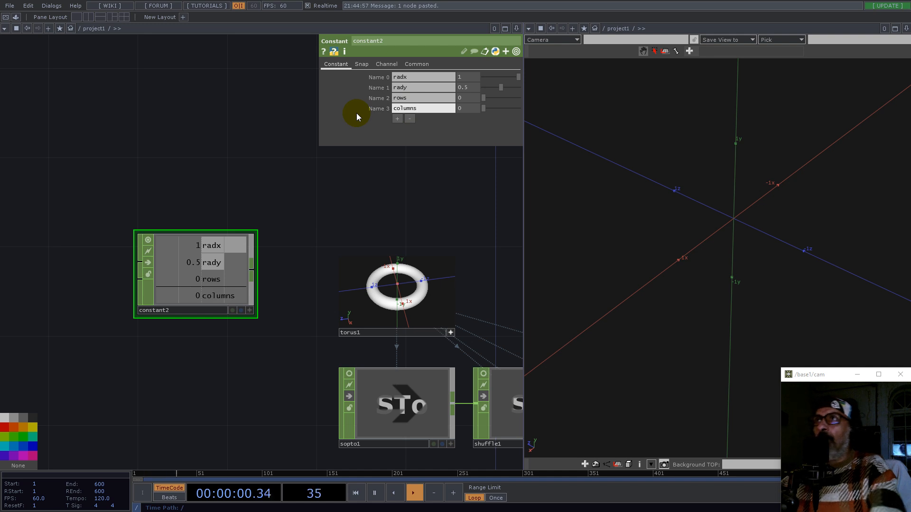
# Step: Add another Constant channel and collapse the torus's Radius, Rows and Columns parameters to single fields
pyautogui.click(397, 119)
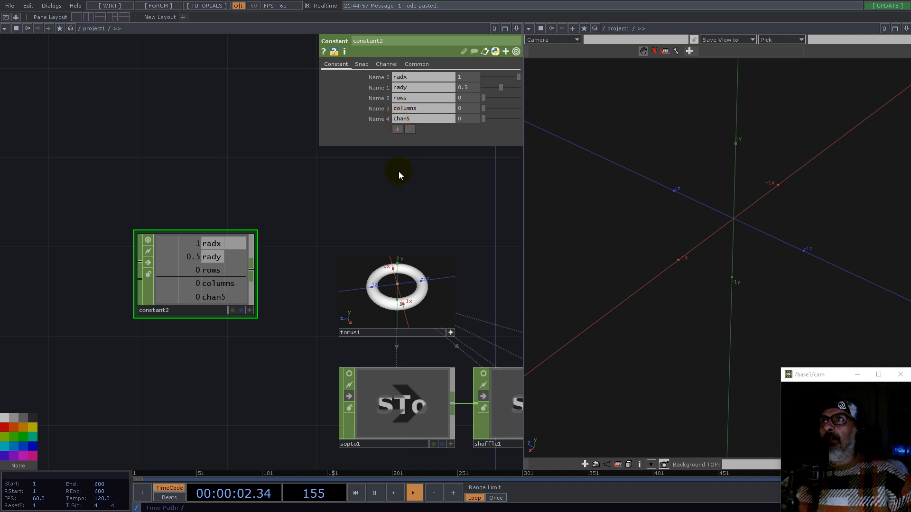
pyautogui.click(434, 323)
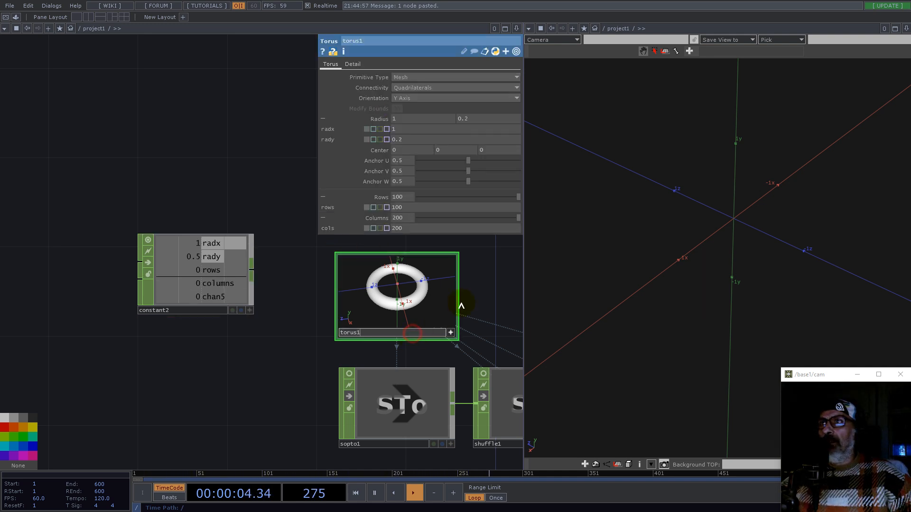
pyautogui.click(384, 199)
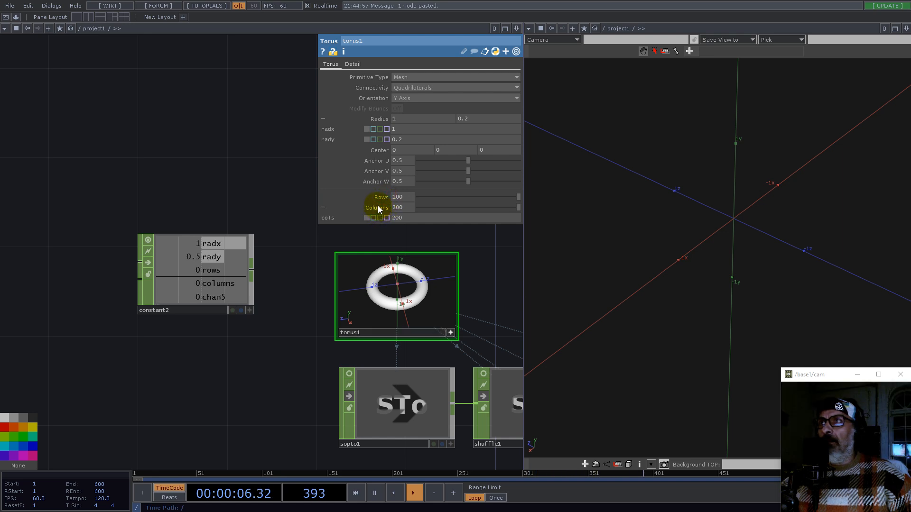
pyautogui.click(380, 206)
pyautogui.click(380, 119)
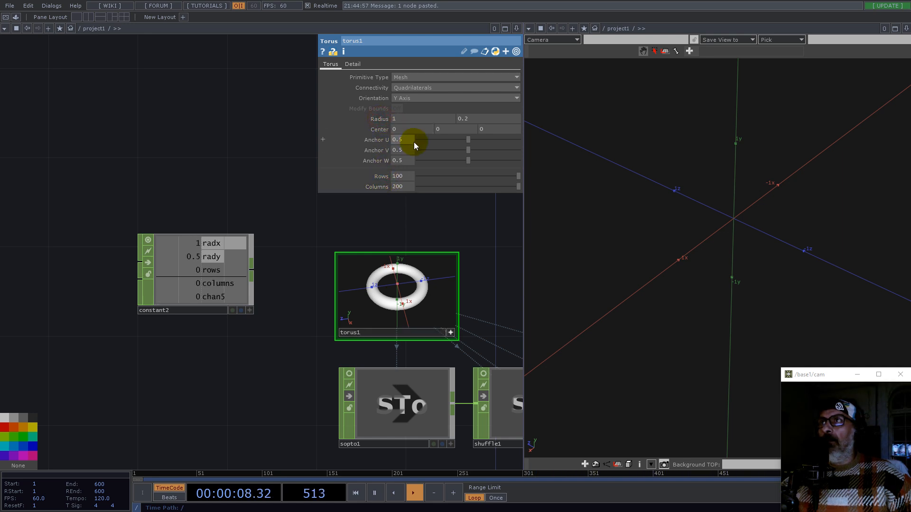
# Step: Add two more channels, name the fifth channel count and set its value to 2
pyautogui.click(230, 280)
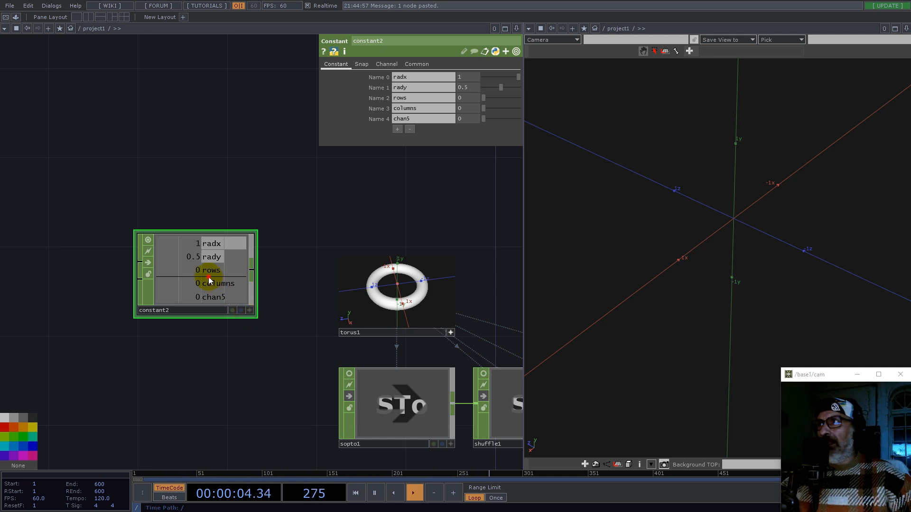
pyautogui.click(397, 129)
pyautogui.click(397, 139)
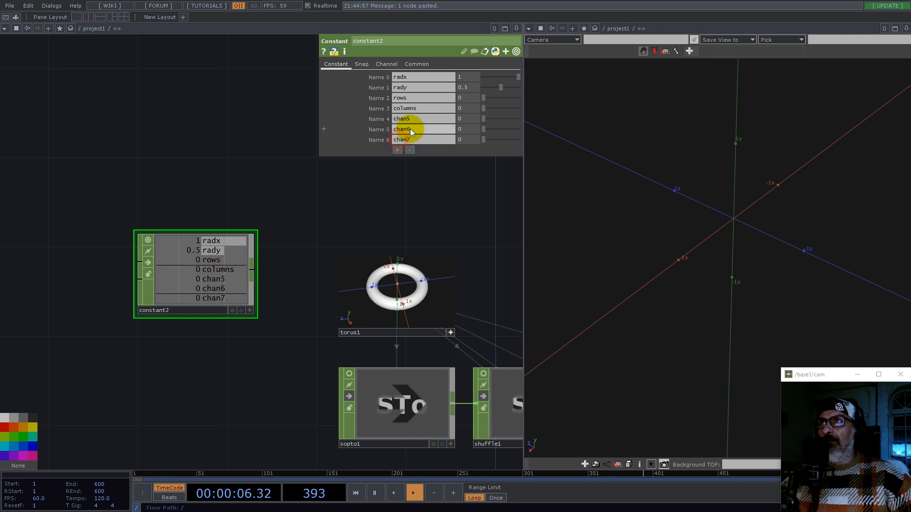
pyautogui.write('cou')
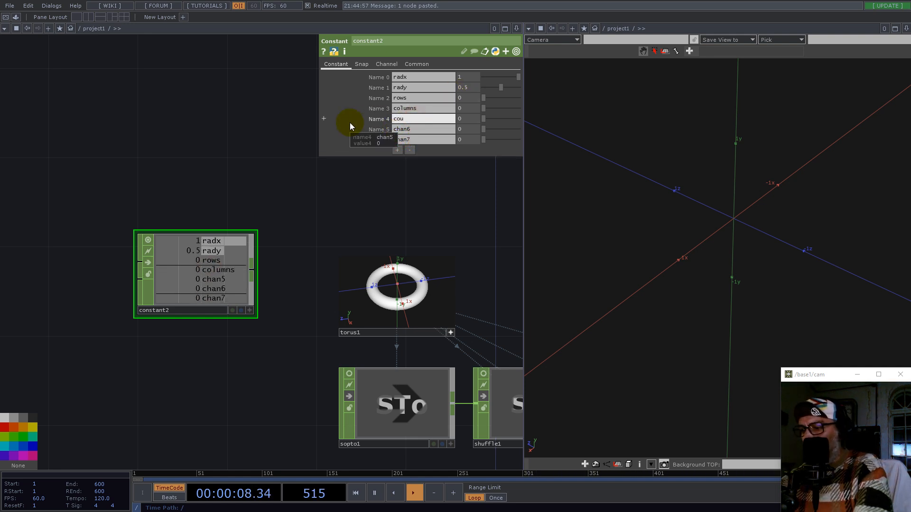
pyautogui.write('nt')
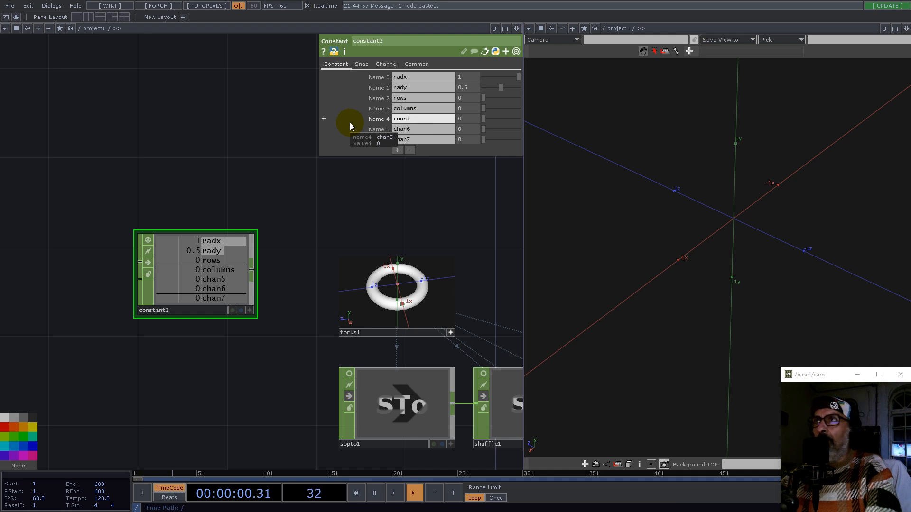
pyautogui.click(474, 120)
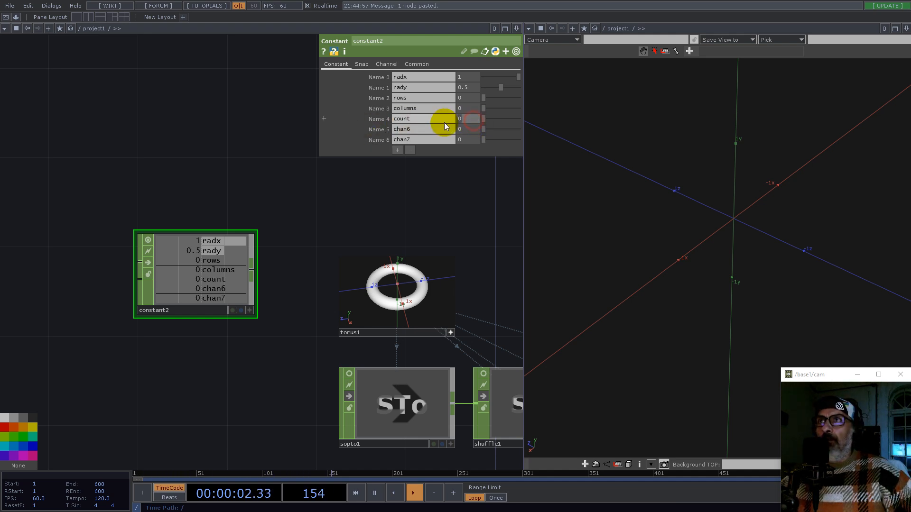
pyautogui.write('2')
# Step: Name the sixth Constant channel twist and set its value to 1
pyautogui.click(426, 129)
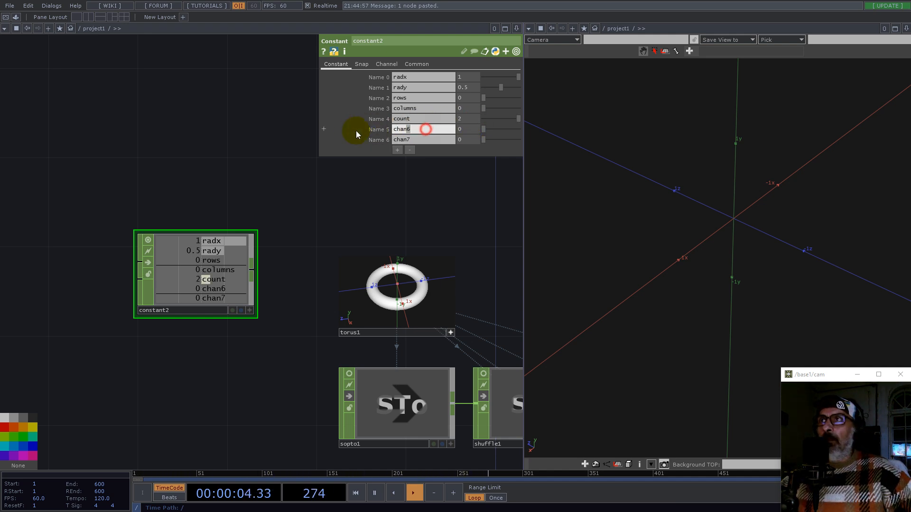
pyautogui.write('tw')
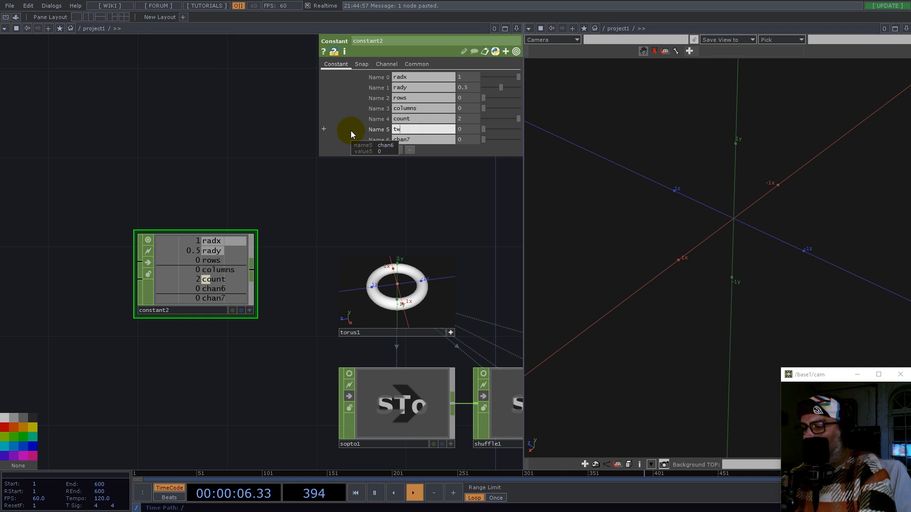
pyautogui.write('ist')
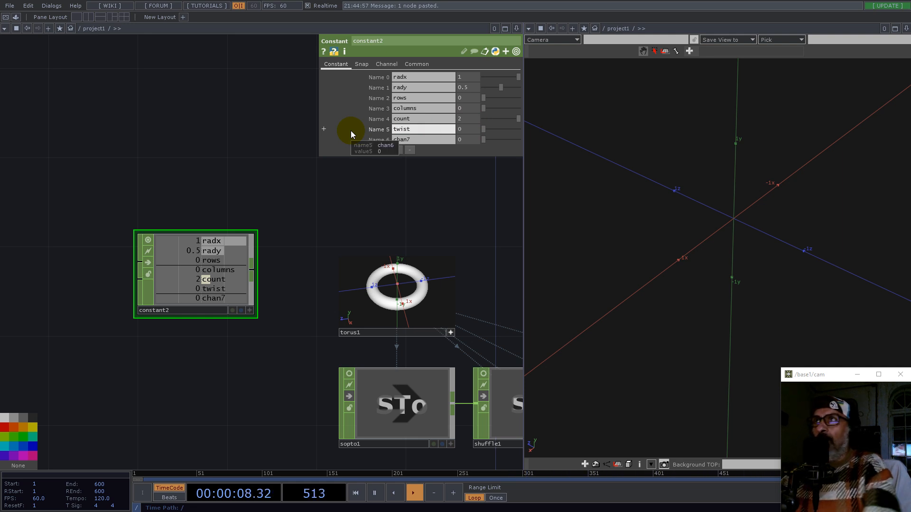
pyautogui.click(466, 128)
pyautogui.write('1')
pyautogui.press('Return')
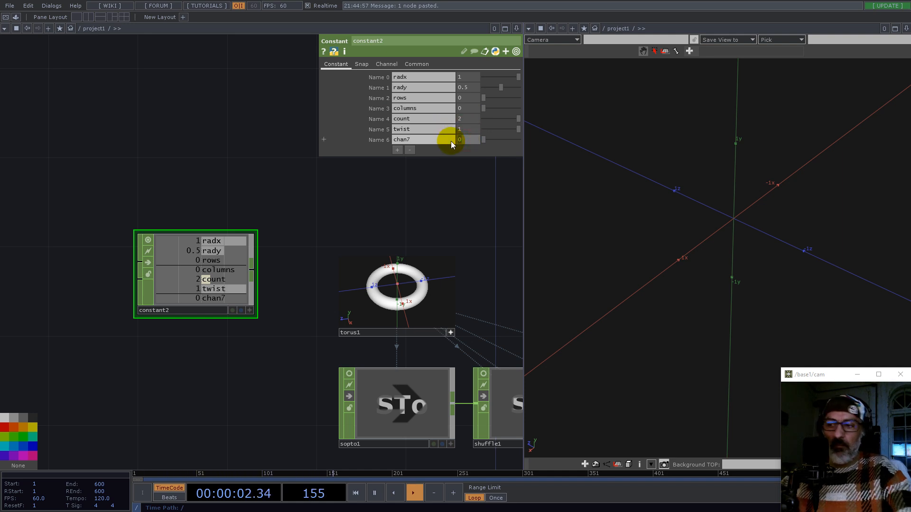
# Step: Name the seventh Constant channel tickness and set its value to 0.625
pyautogui.click(414, 139)
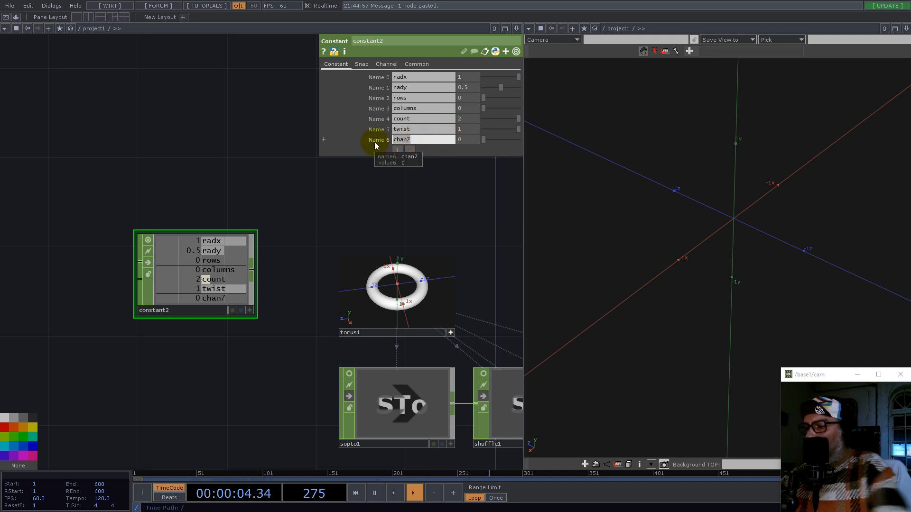
pyautogui.write('tickness')
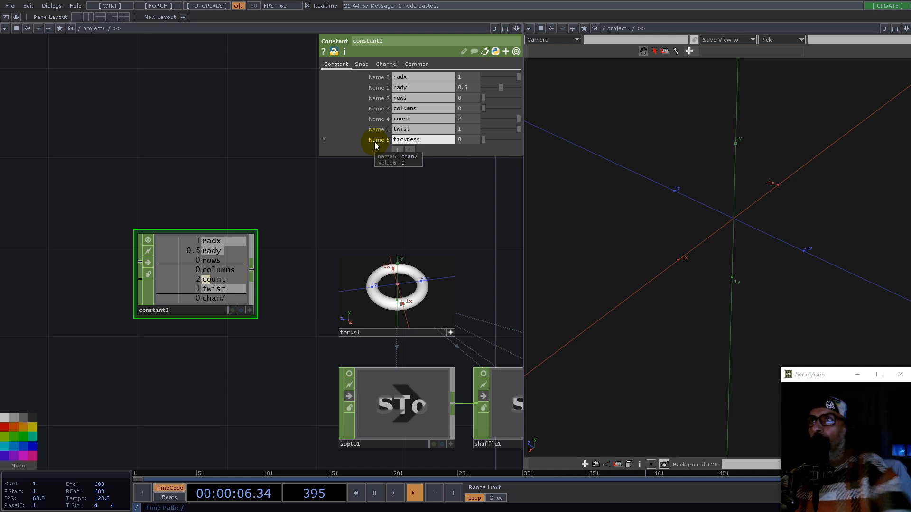
pyautogui.press('Return')
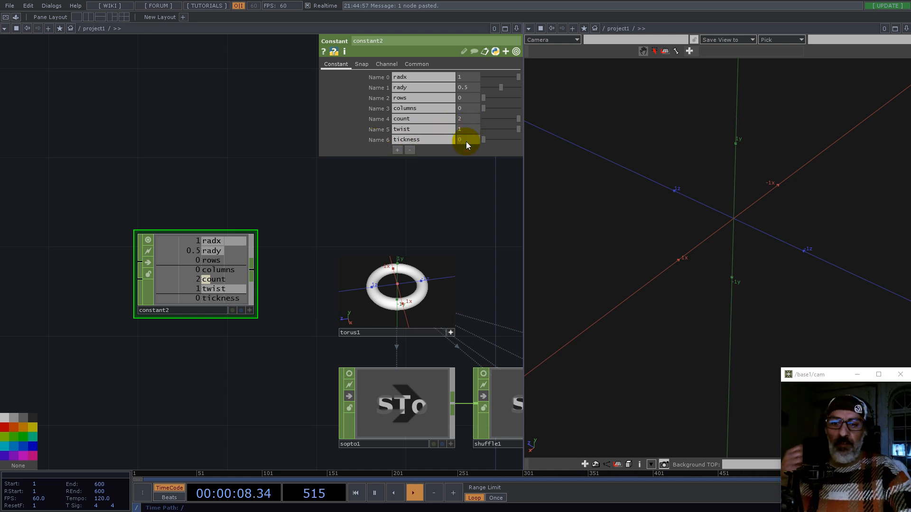
pyautogui.click(466, 141)
pyautogui.write('0.625')
pyautogui.press('Return')
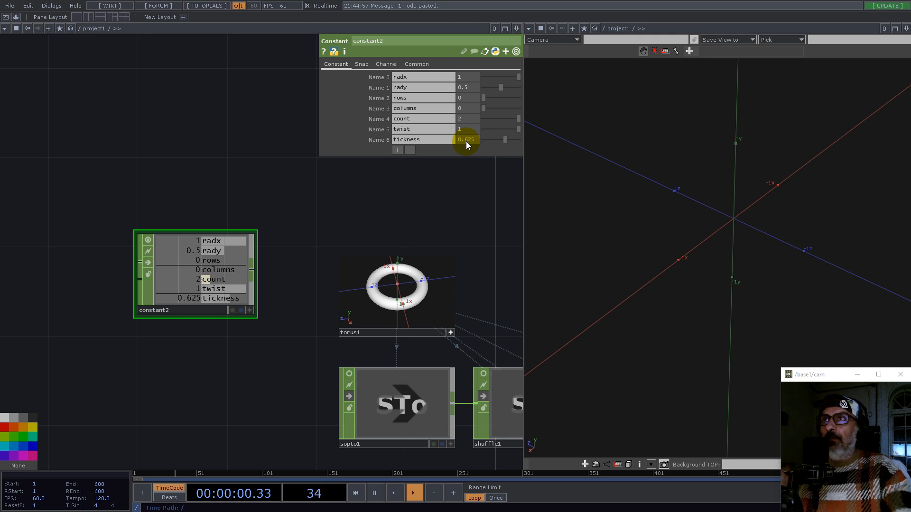
pyautogui.scroll(-6, 173, 267)
pyautogui.scroll(-2, 173, 267)
pyautogui.scroll(5, 227, 282)
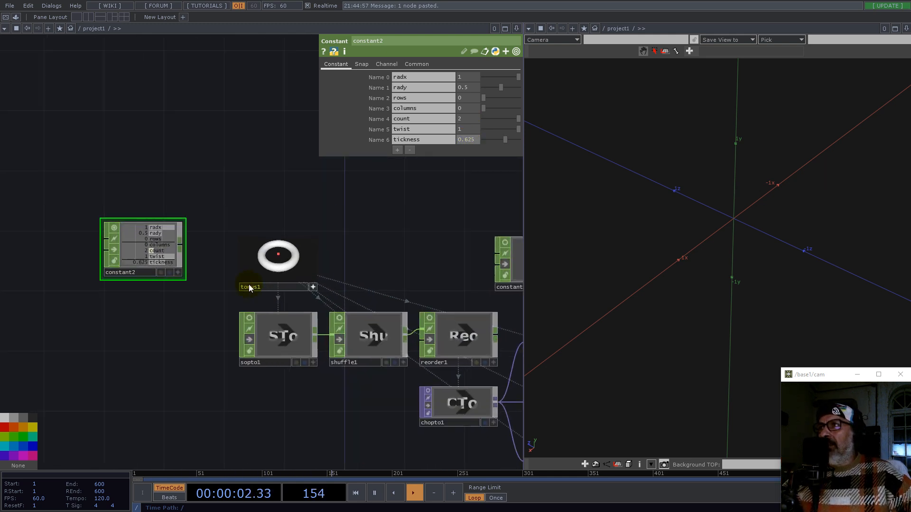
# Step: Move the parameter Constant CHOP to an empty area and attach a Null CHOP to its output
pyautogui.scroll(-4, 240, 193)
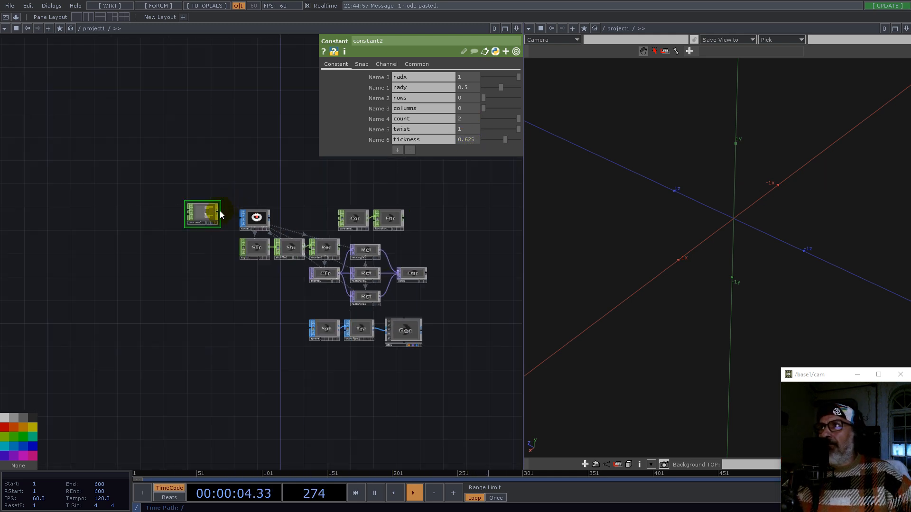
pyautogui.moveTo(189, 254); pyautogui.dragTo(209, 400)
pyautogui.moveTo(288, 419); pyautogui.dragTo(211, 237)
pyautogui.moveTo(135, 220); pyautogui.dragTo(217, 319)
pyautogui.scroll(5, 223, 286)
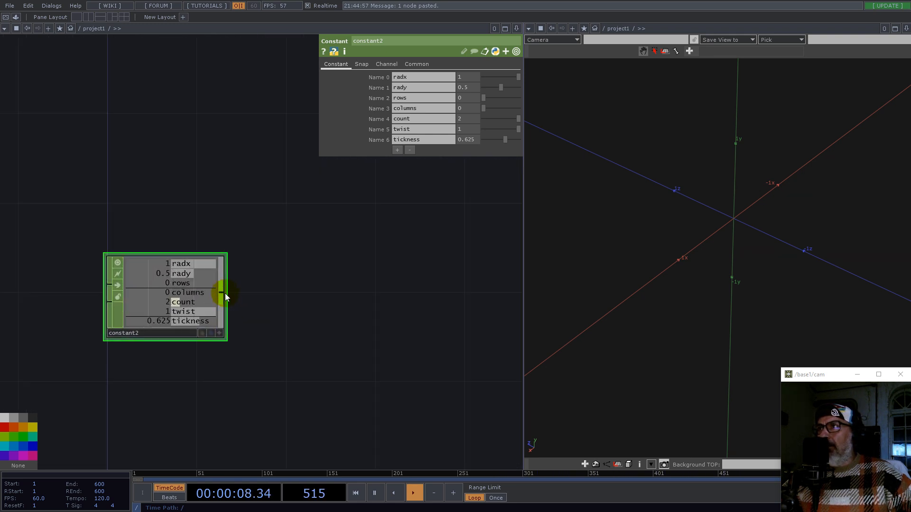
pyautogui.rightClick(225, 293)
pyautogui.write('n')
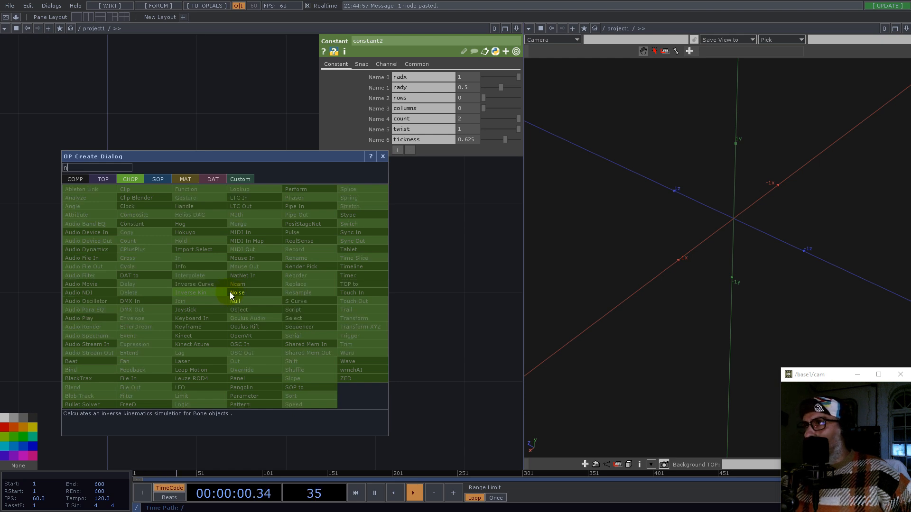
pyautogui.click(247, 302)
pyautogui.click(375, 305)
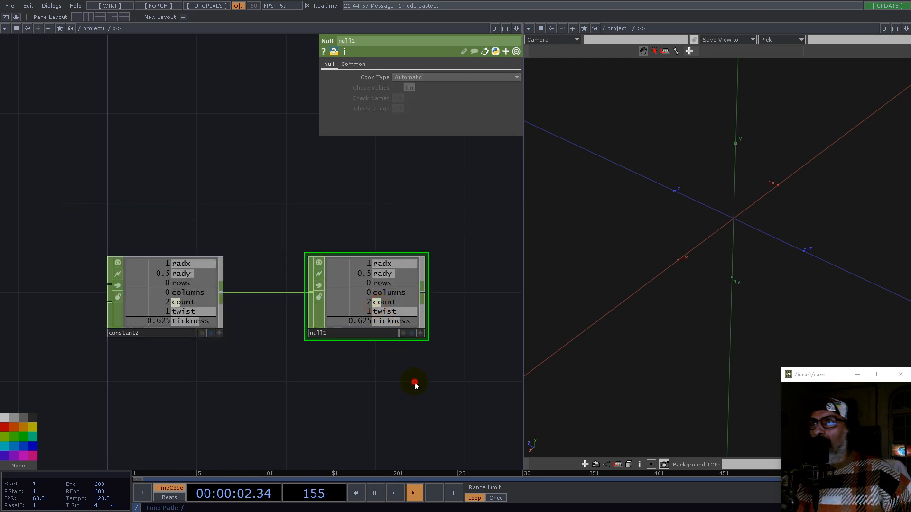
pyautogui.scroll(-5, 305, 305)
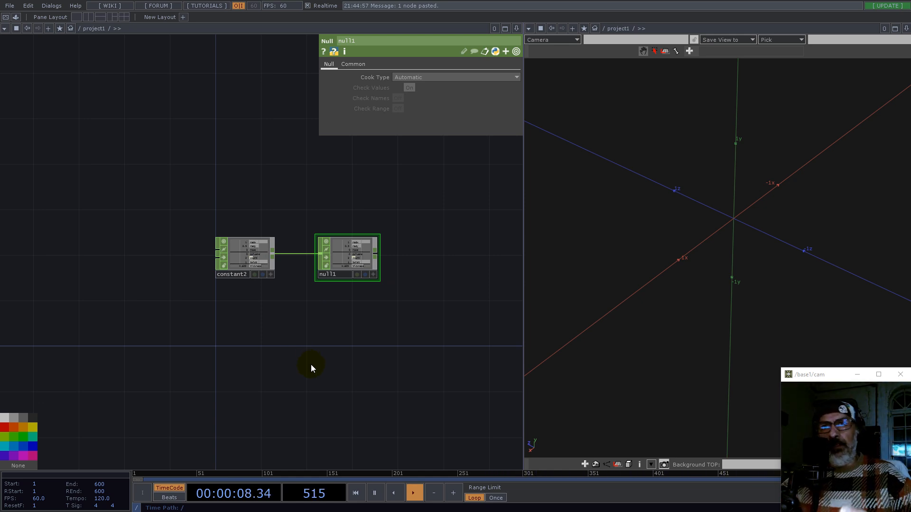
pyautogui.click(278, 382)
pyautogui.doubleClick(277, 385)
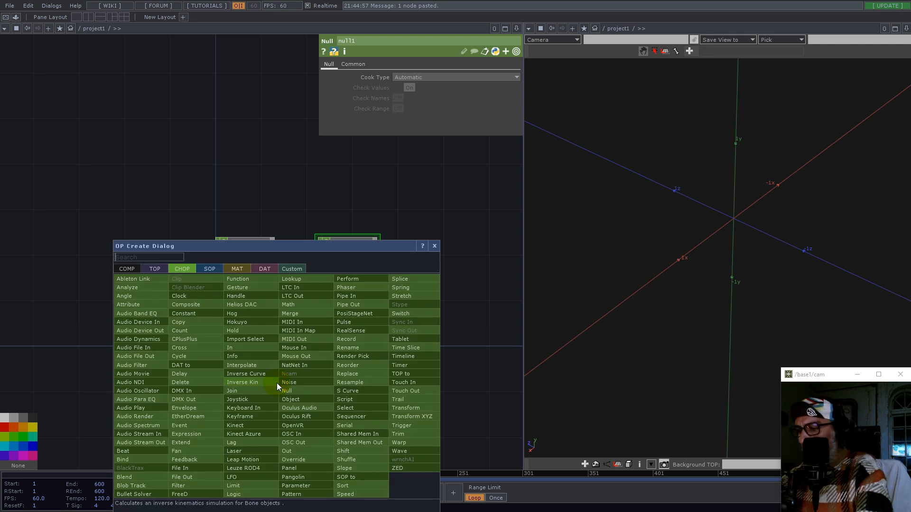
pyautogui.write('con')
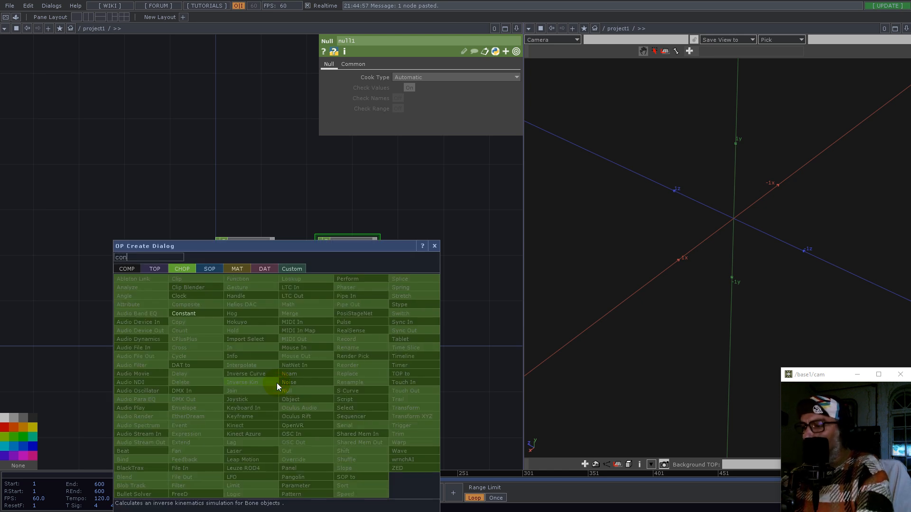
pyautogui.click(178, 313)
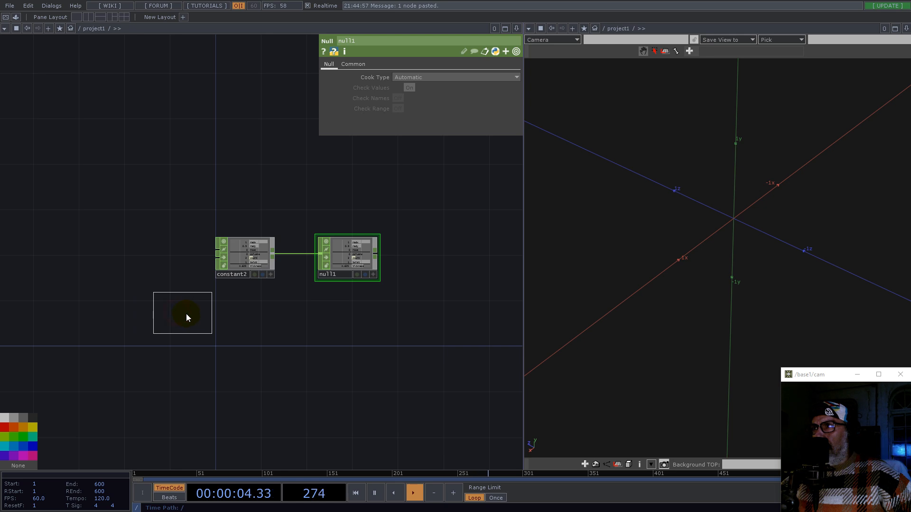
pyautogui.click(279, 353)
pyautogui.press('Delete')
# Step: Add a Constant TOP below the parameter CHOP nodes
pyautogui.doubleClick(269, 367)
pyautogui.write('con')
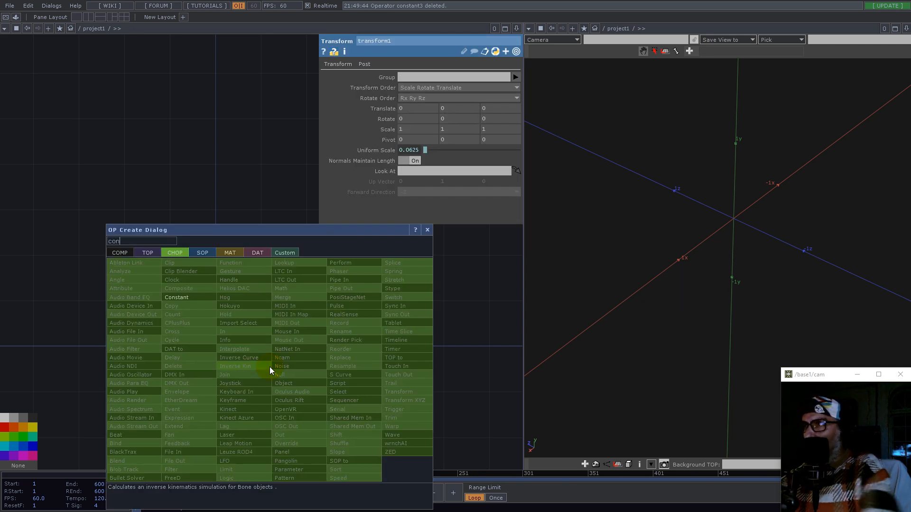
pyautogui.click(148, 253)
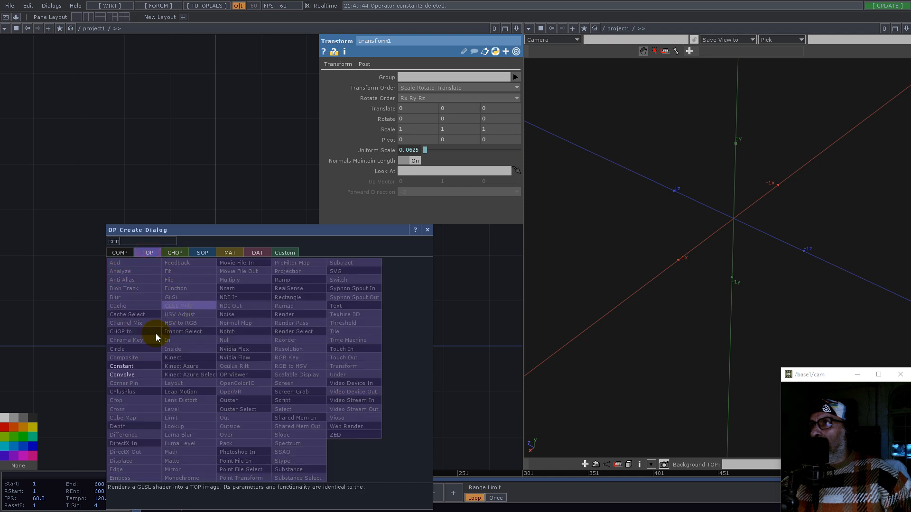
pyautogui.click(122, 367)
pyautogui.click(289, 361)
pyautogui.scroll(3, 331, 369)
pyautogui.scroll(-6, 294, 358)
# Step: Append a Null TOP to the Constant TOP's output
pyautogui.doubleClick(301, 354)
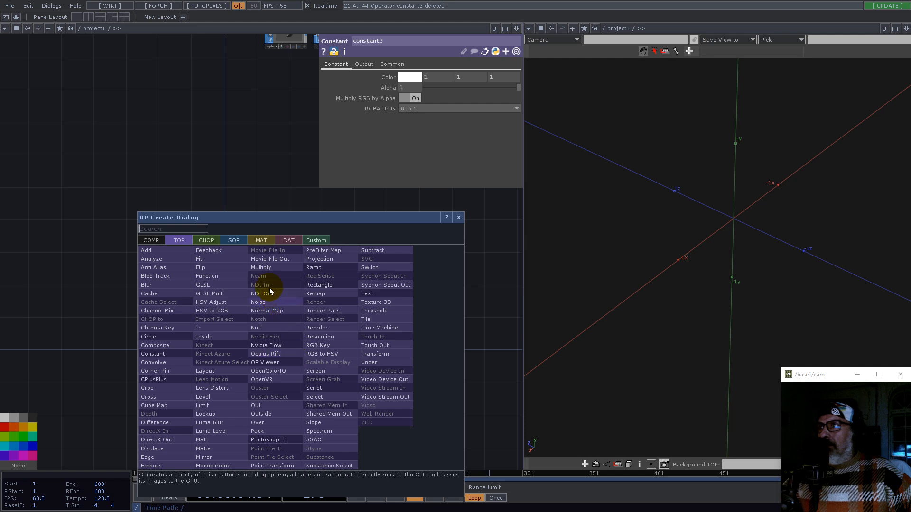
pyautogui.click(258, 328)
pyautogui.scroll(-5, 200, 329)
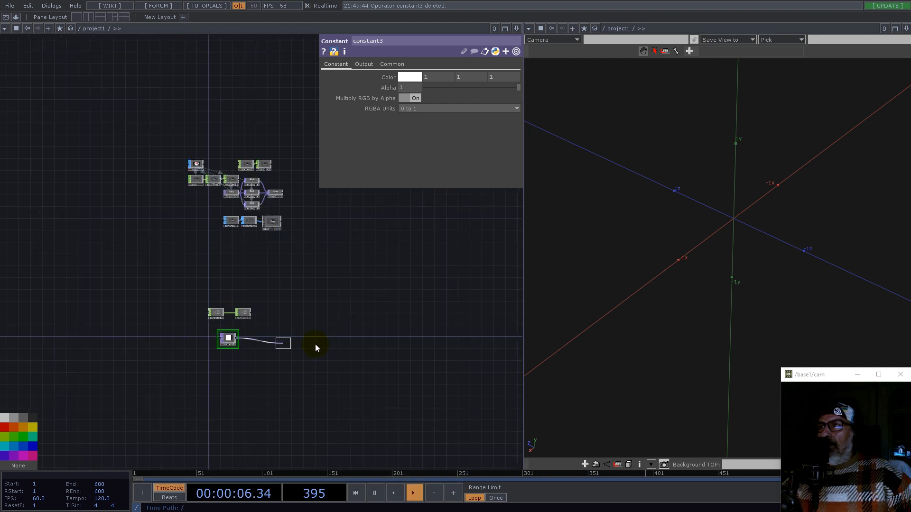
pyautogui.click(366, 330)
pyautogui.scroll(3, 367, 331)
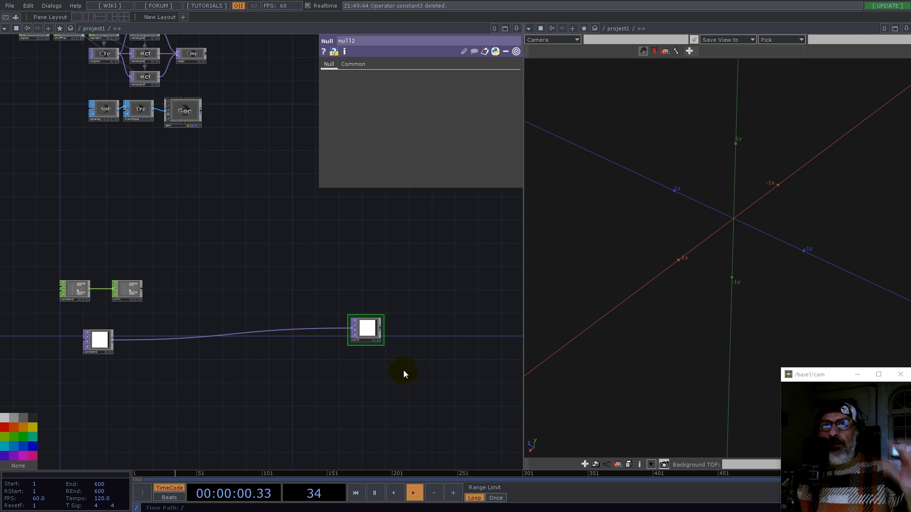
# Step: Copy the sphere, transform and geometry nodes and paste the copies below the new TOP nodes
pyautogui.moveTo(237, 154); pyautogui.dragTo(83, 112)
pyautogui.hotkey('ctrl', 'c')
pyautogui.hotkey('ctrl', 'v')
pyautogui.moveTo(181, 145); pyautogui.dragTo(379, 395)
pyautogui.scroll(5, 351, 344)
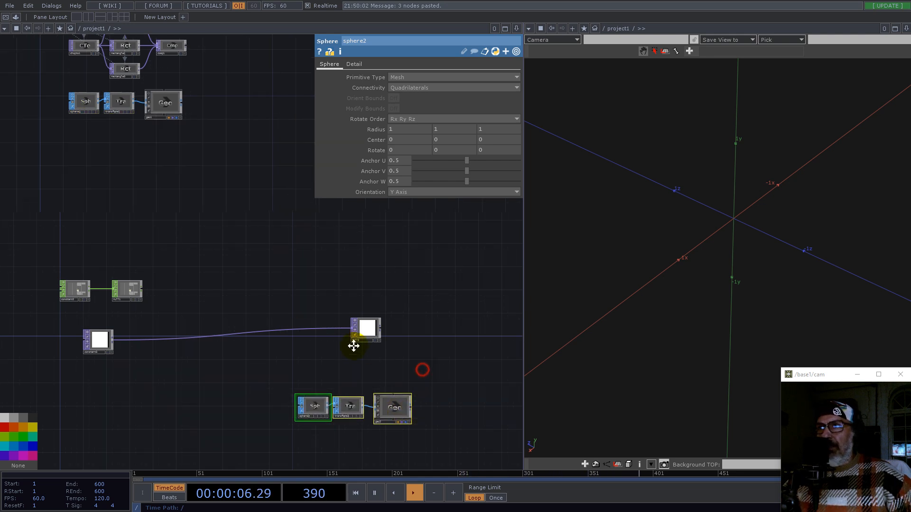
# Step: Arrange the pasted sphere, transform and geometry nodes beneath the Null TOP
pyautogui.click(290, 393)
pyautogui.moveTo(45, 298); pyautogui.dragTo(254, 443, button='right')
pyautogui.click(233, 388)
pyautogui.click(225, 299)
pyautogui.scroll(-3, 121, 340)
pyautogui.click(163, 240)
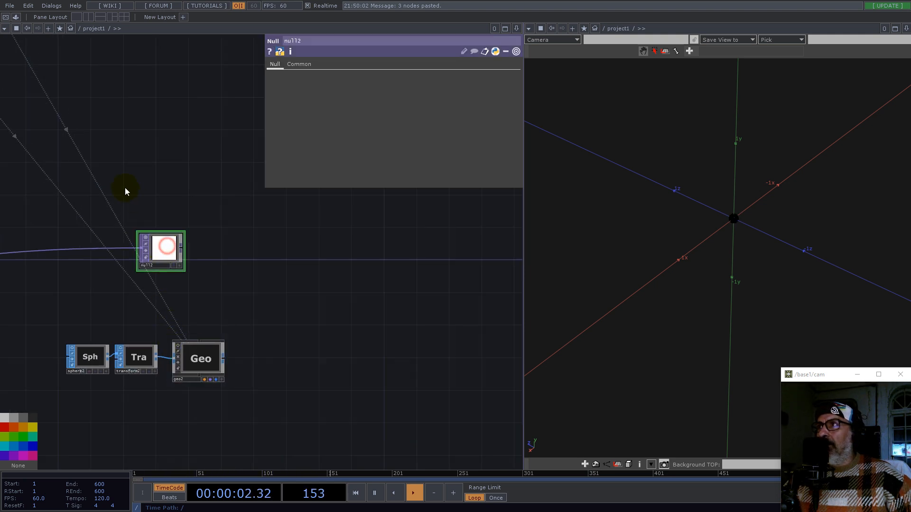
pyautogui.moveTo(126, 193); pyautogui.dragTo(362, 278)
# Step: Set the Constant TOP's resolution to 1 by 1 in its common settings
pyautogui.click(27, 356)
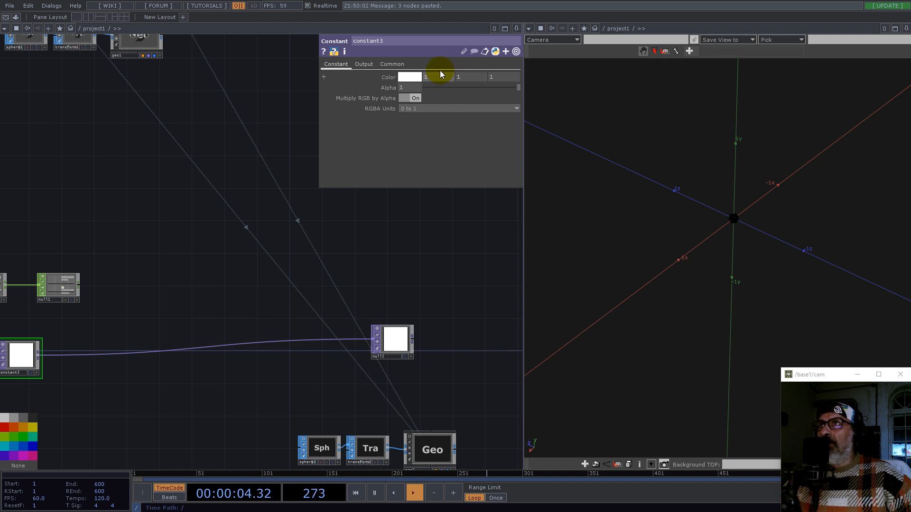
pyautogui.click(392, 65)
pyautogui.moveTo(414, 85); pyautogui.dragTo(342, 86)
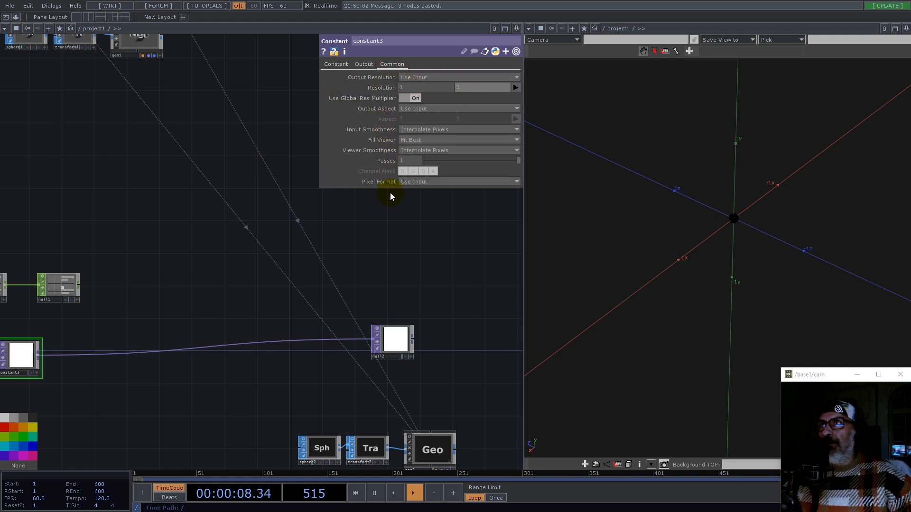
pyautogui.click(336, 64)
# Step: Clear the copied geometry's instance Color OP and its R, G and B channel fields
pyautogui.moveTo(439, 277); pyautogui.dragTo(344, 202)
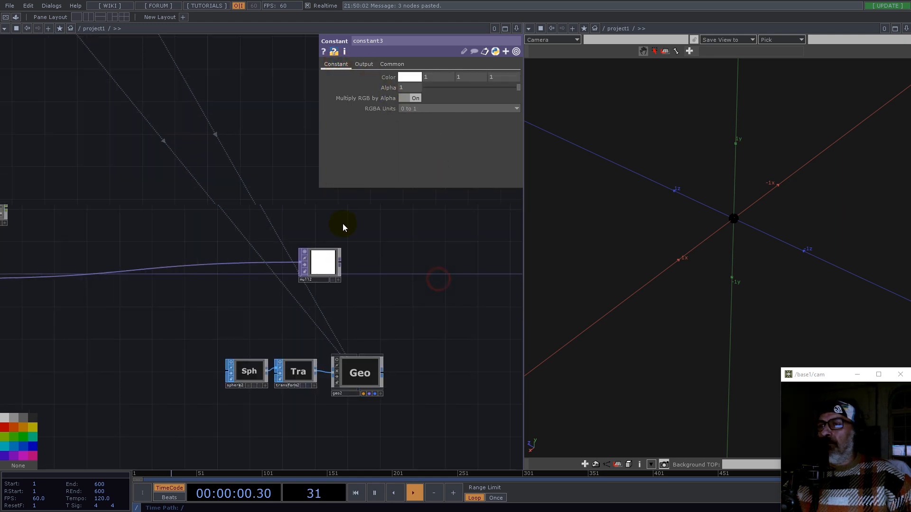
pyautogui.click(329, 331)
pyautogui.moveTo(226, 193); pyautogui.dragTo(112, 228)
pyautogui.moveTo(185, 273); pyautogui.dragTo(376, 155)
pyautogui.moveTo(238, 298); pyautogui.dragTo(182, 294)
pyautogui.click(160, 381)
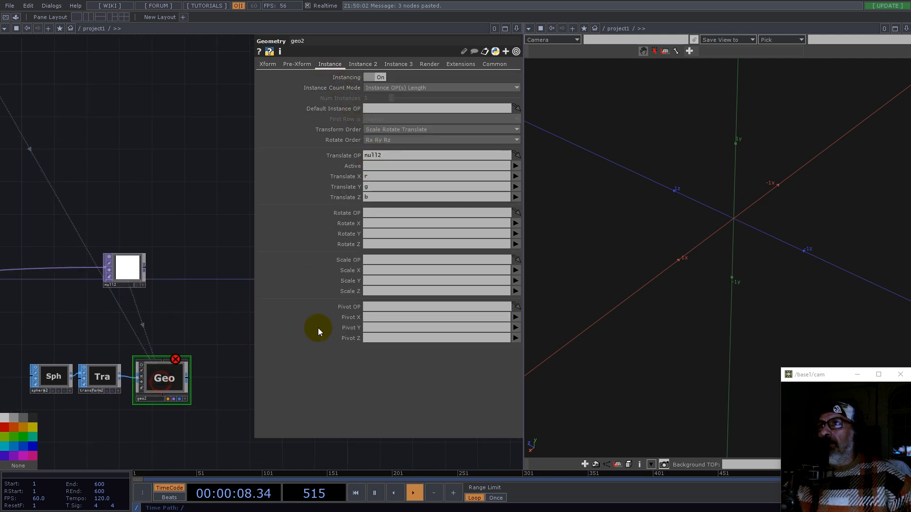
pyautogui.click(360, 64)
pyautogui.click(382, 353)
pyautogui.press('BackSpace')
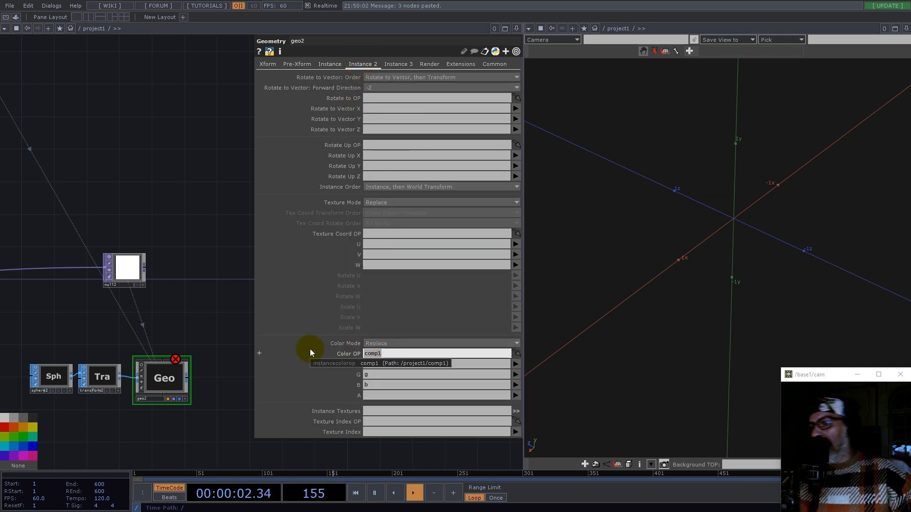
pyautogui.click(378, 364)
pyautogui.press('BackSpace')
pyautogui.click(378, 373)
pyautogui.press('BackSpace')
pyautogui.click(379, 384)
pyautogui.press('BackSpace')
# Step: Orbit the 3D viewport to examine the copied geometry's instanced sphere
pyautogui.click(549, 248)
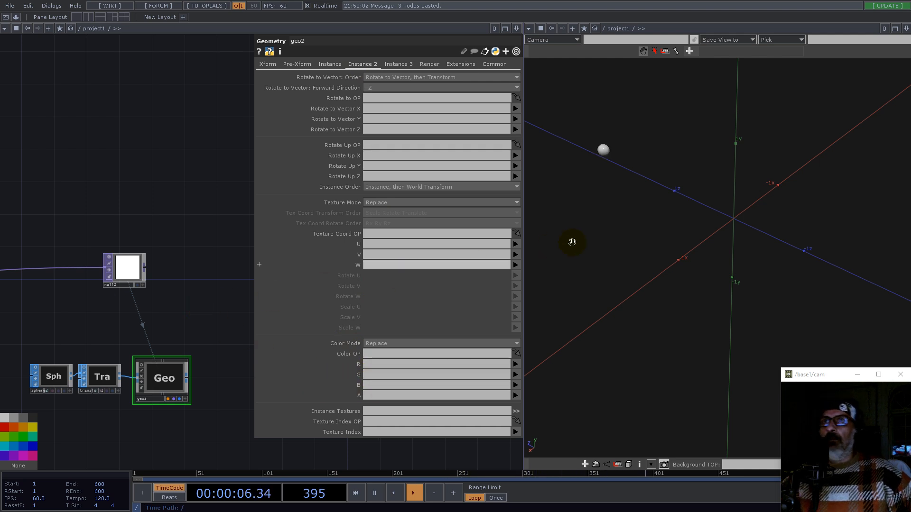
pyautogui.moveTo(691, 201); pyautogui.dragTo(823, 193)
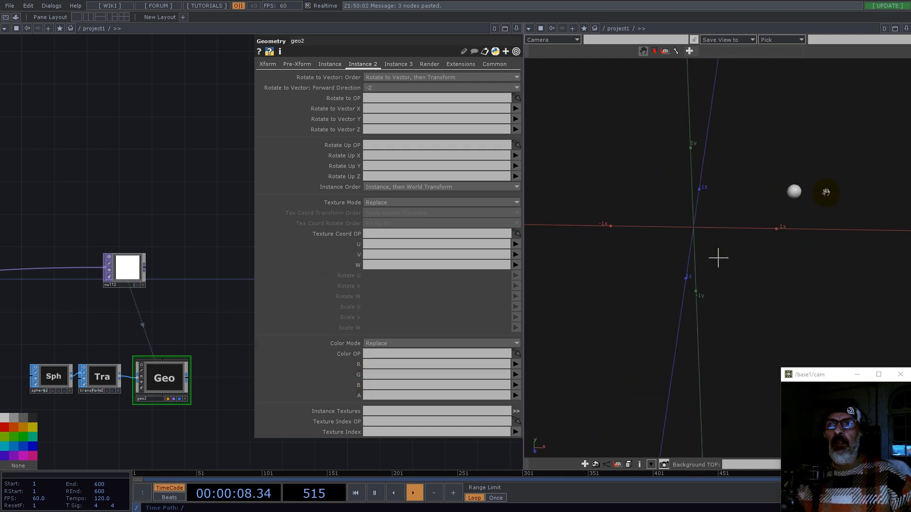
pyautogui.moveTo(716, 240); pyautogui.dragTo(726, 268)
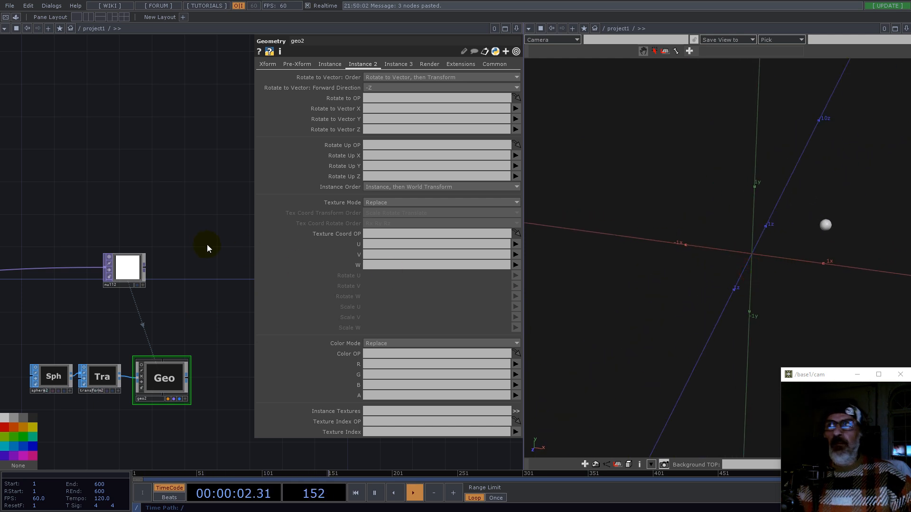
pyautogui.scroll(-5, 193, 242)
pyautogui.scroll(8, 193, 251)
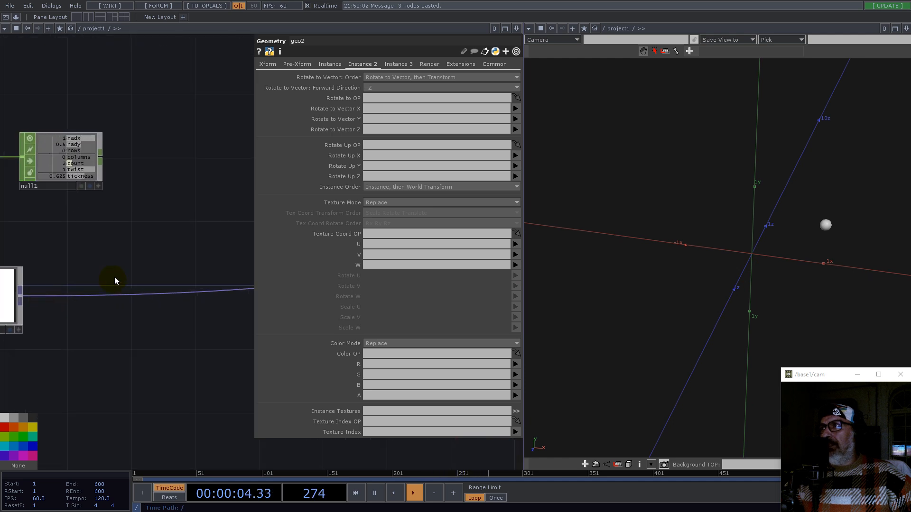
pyautogui.click(67, 283)
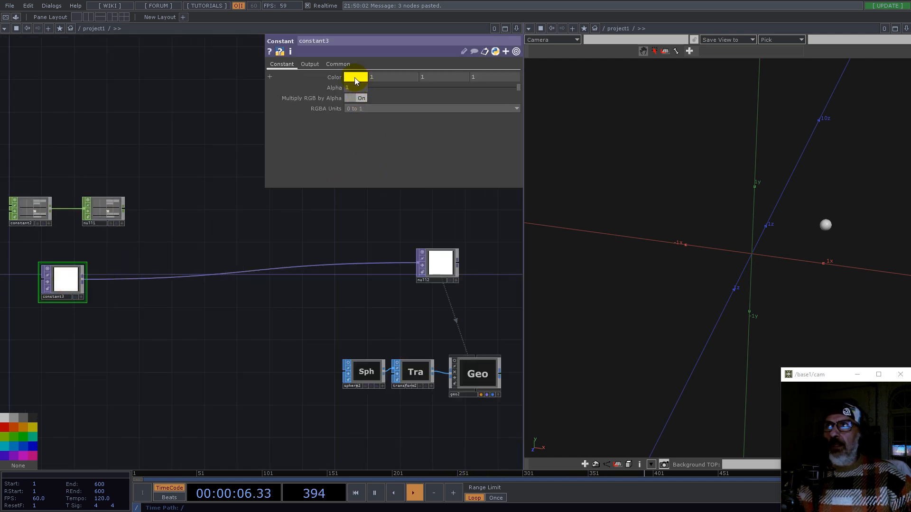
pyautogui.moveTo(783, 254); pyautogui.dragTo(797, 294)
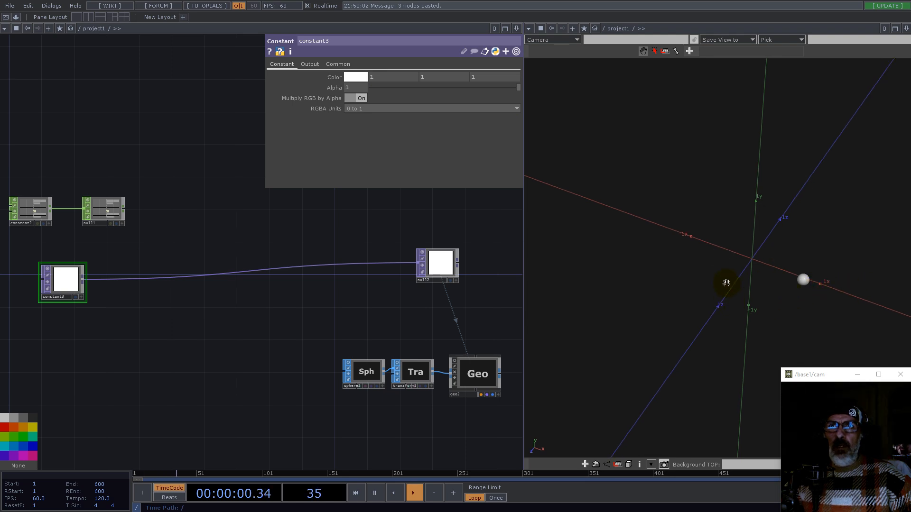
pyautogui.moveTo(718, 311); pyautogui.dragTo(755, 291)
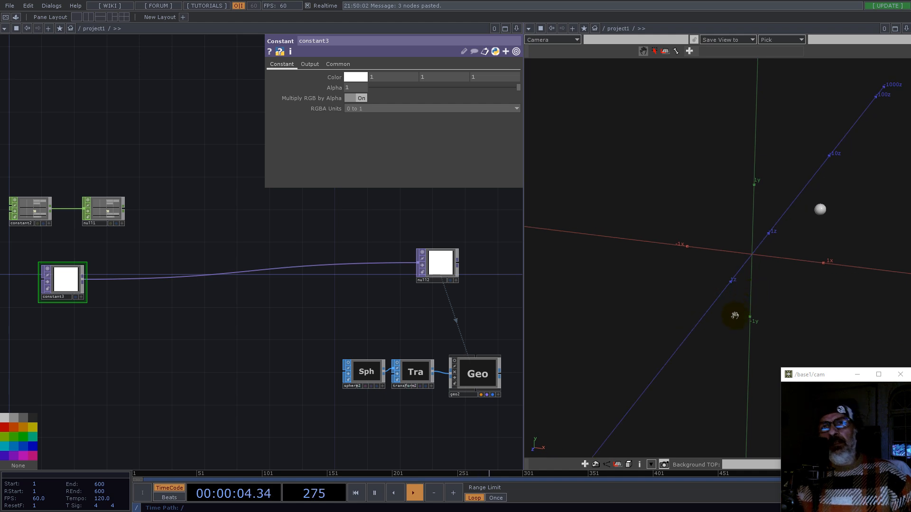
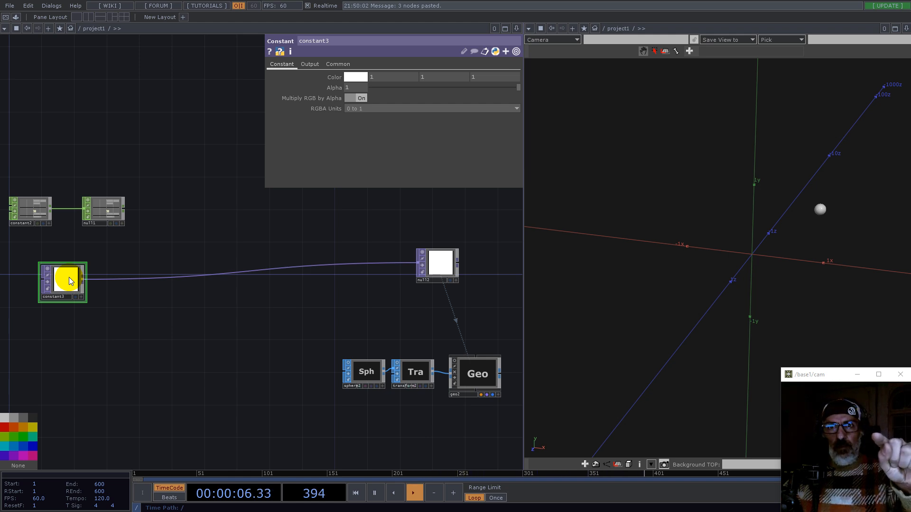
# Step: Set the new Constant TOP's colour to red by zeroing its green and blue values
pyautogui.click(67, 280)
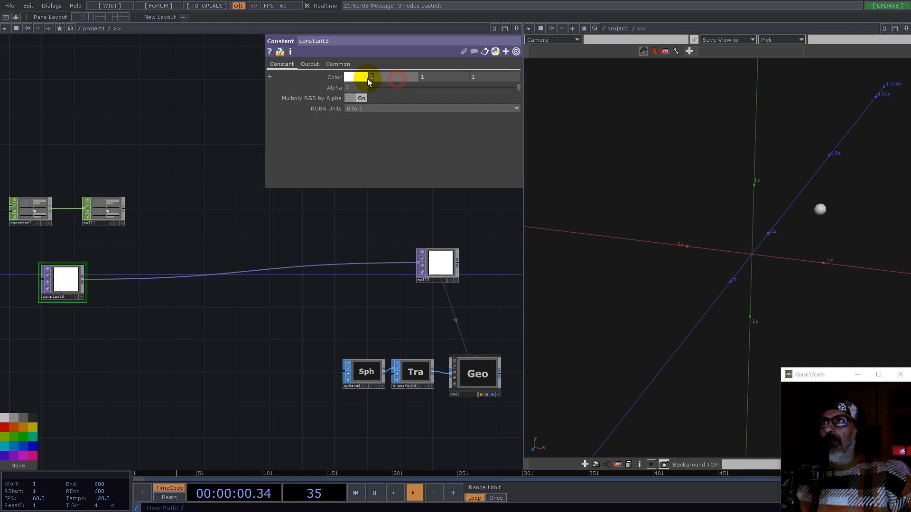
pyautogui.click(497, 77)
pyautogui.write('0')
pyautogui.press('Return')
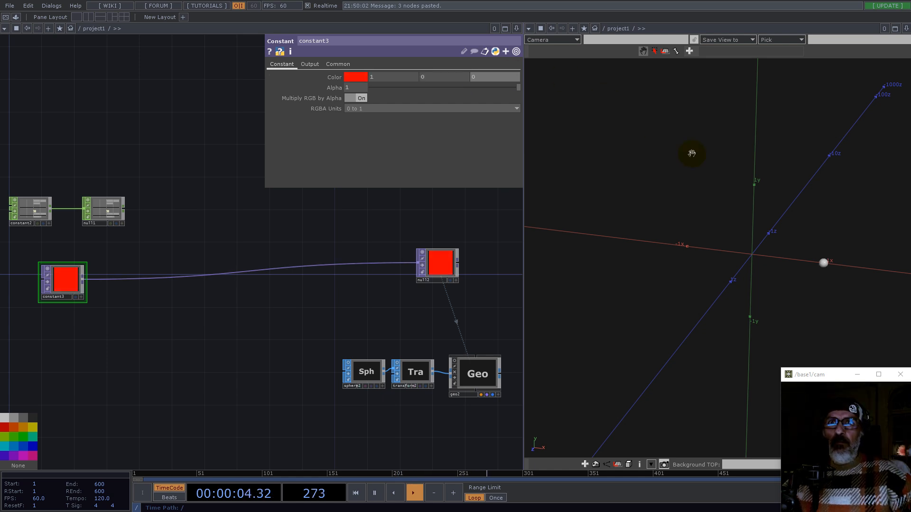
pyautogui.moveTo(823, 270); pyautogui.dragTo(821, 256)
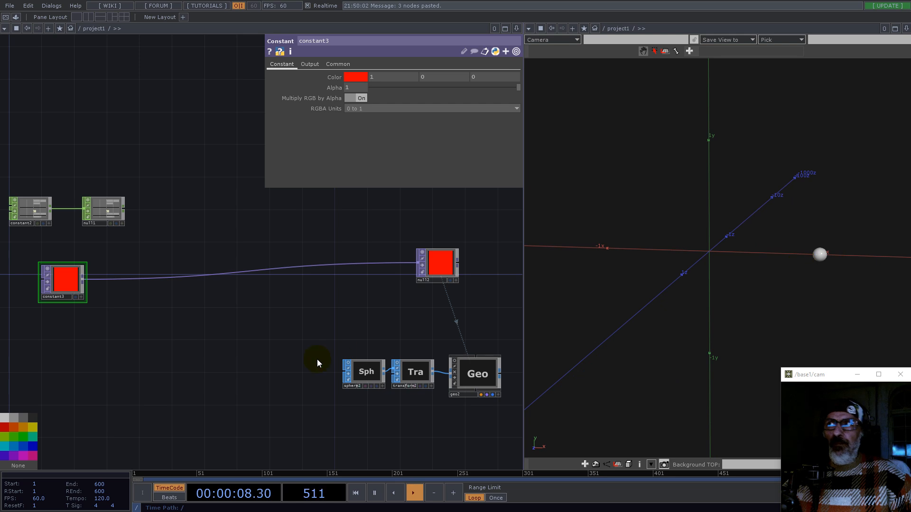
pyautogui.moveTo(127, 351); pyautogui.dragTo(258, 369)
pyautogui.moveTo(197, 293); pyautogui.dragTo(157, 309)
pyautogui.scroll(3, 199, 297)
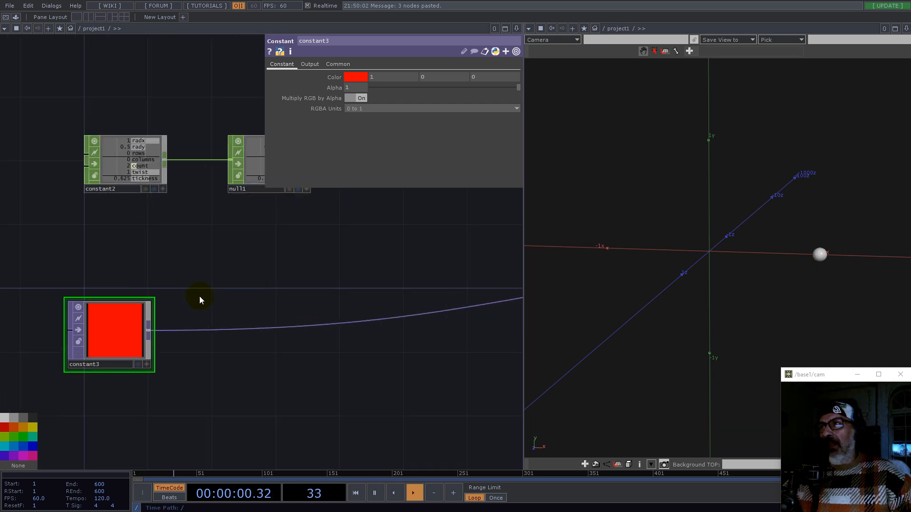
pyautogui.moveTo(217, 277); pyautogui.dragTo(165, 338)
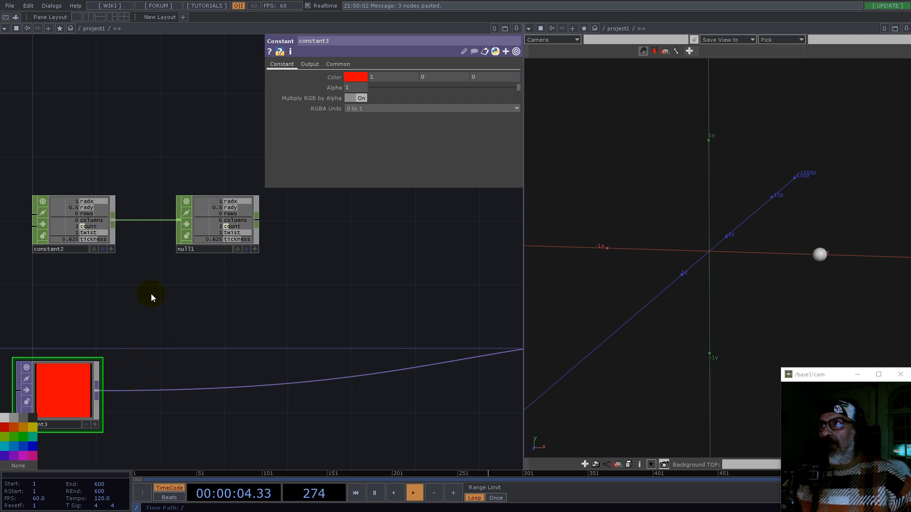
pyautogui.click(101, 388)
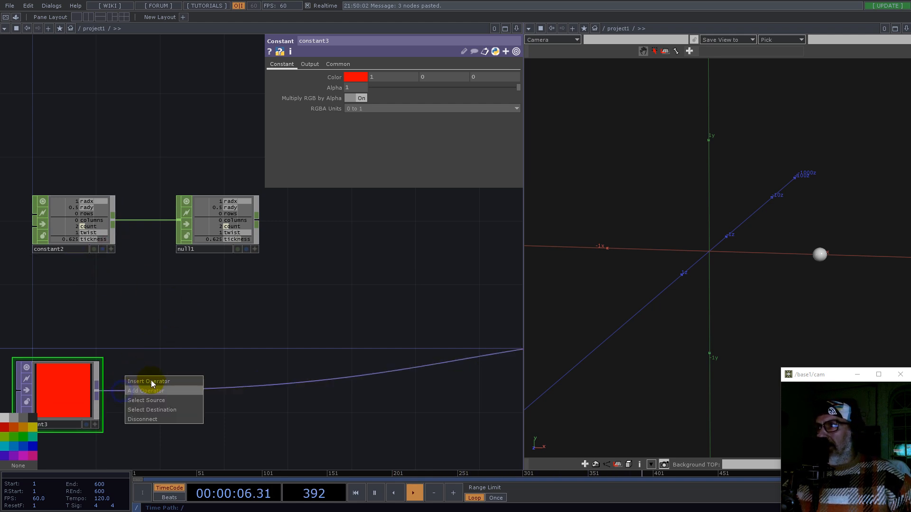
pyautogui.click(152, 380)
pyautogui.write('fit')
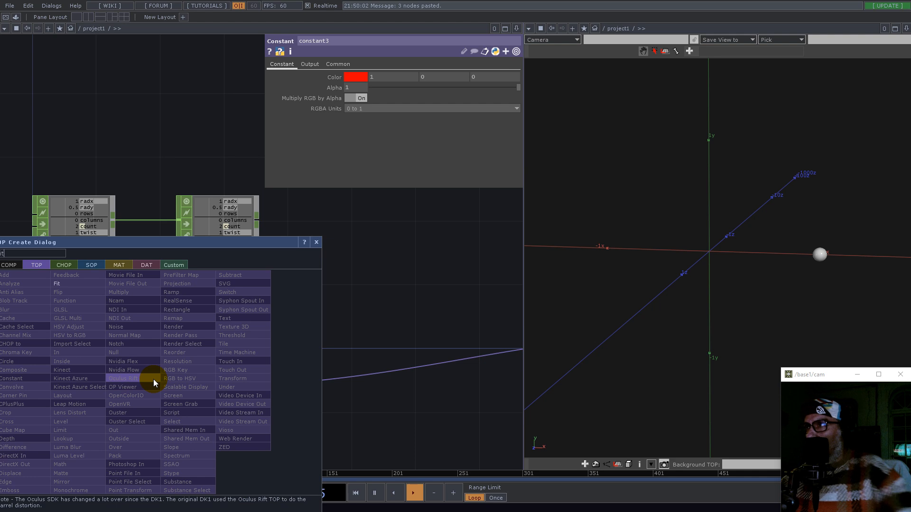
pyautogui.click(316, 243)
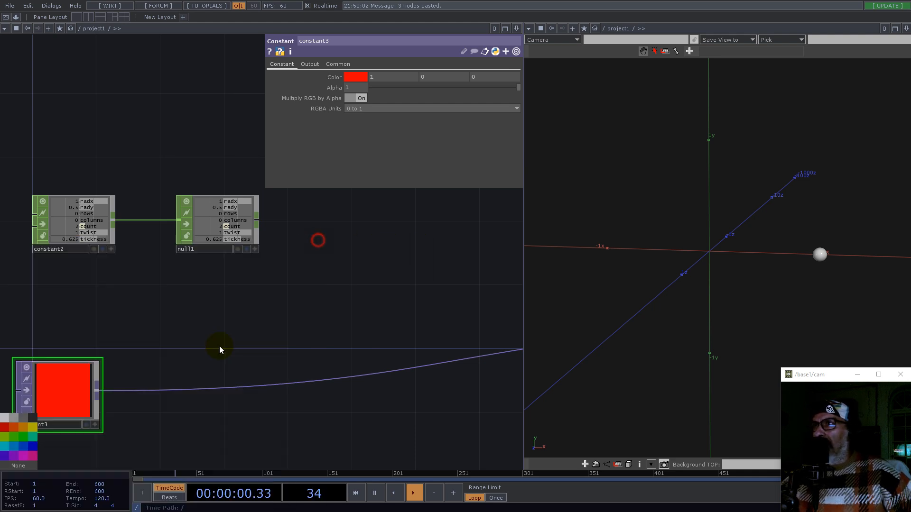
# Step: Insert a Crop TOP after the red Constant TOP and switch its Crop Right unit to pixels
pyautogui.rightClick(158, 390)
pyautogui.click(186, 378)
pyautogui.write('cro')
pyautogui.click(48, 410)
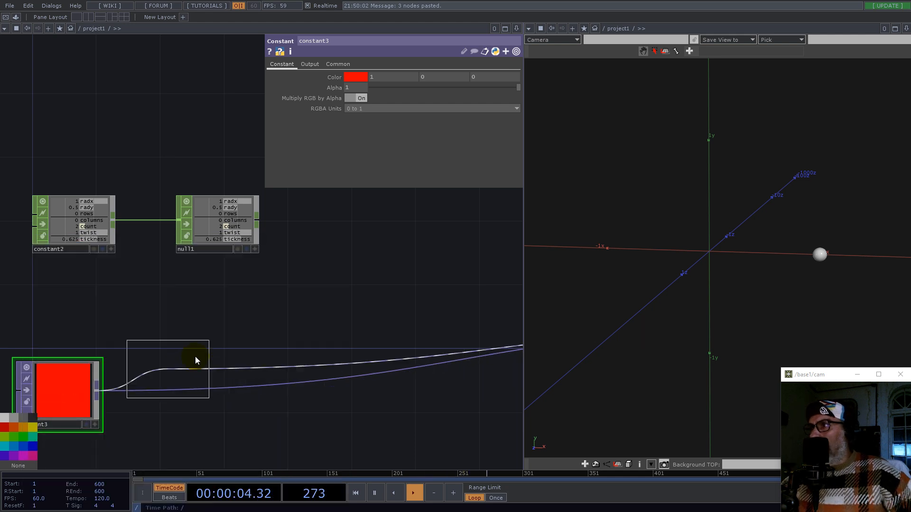
pyautogui.click(198, 392)
pyautogui.click(509, 88)
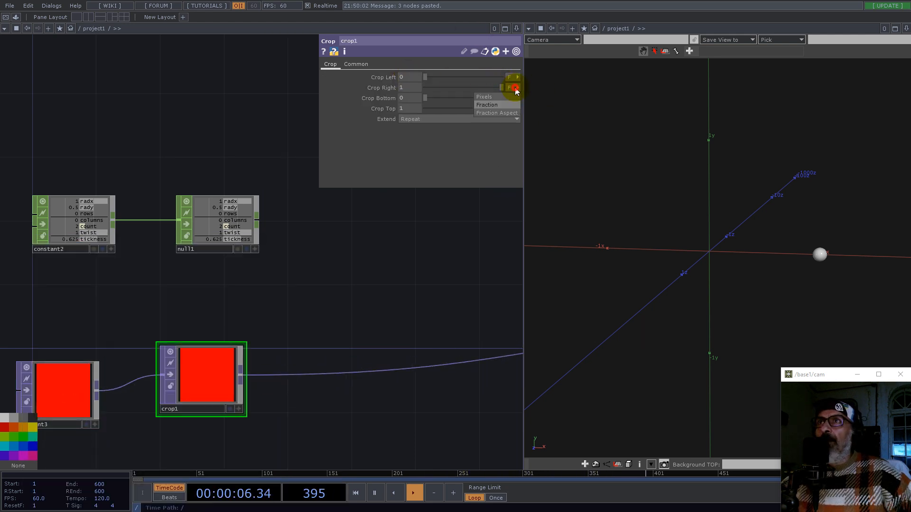
pyautogui.click(496, 96)
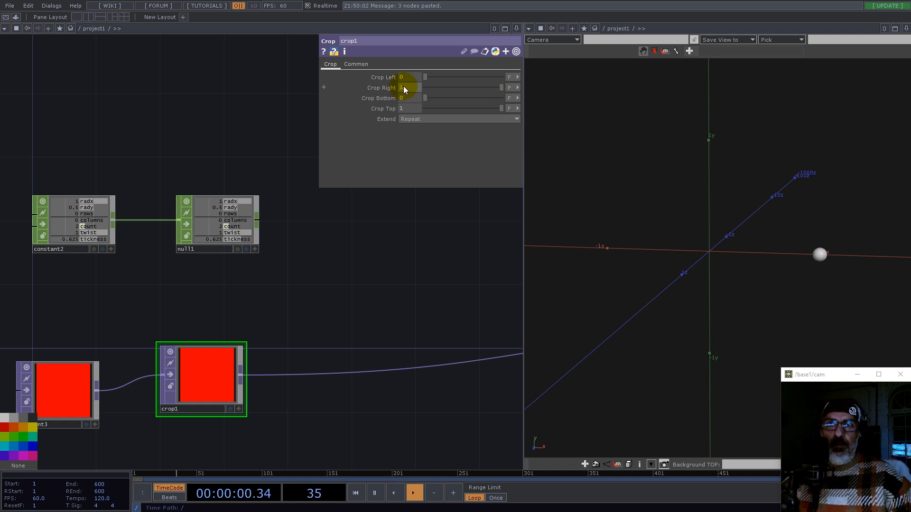
# Step: Set the Constant CHOP's rows channel to 20 and its columns channel to 40
pyautogui.click(255, 248)
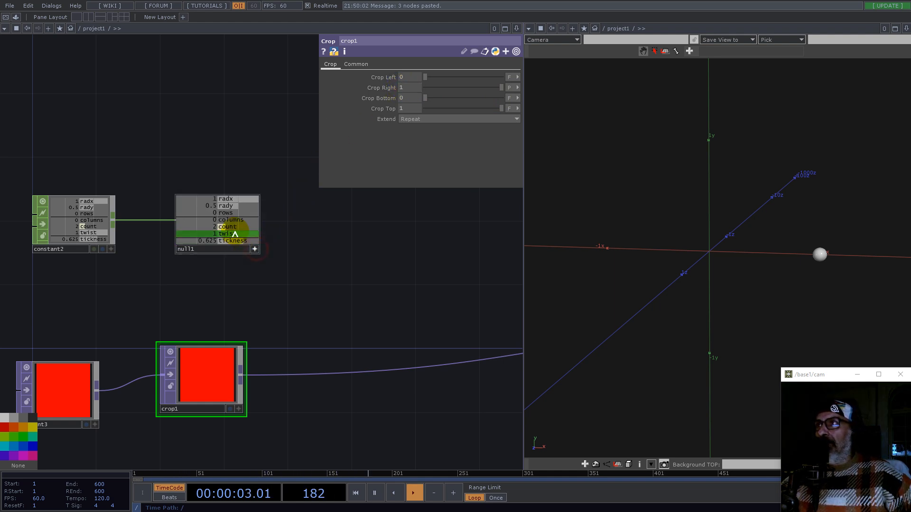
pyautogui.click(71, 221)
pyautogui.click(458, 97)
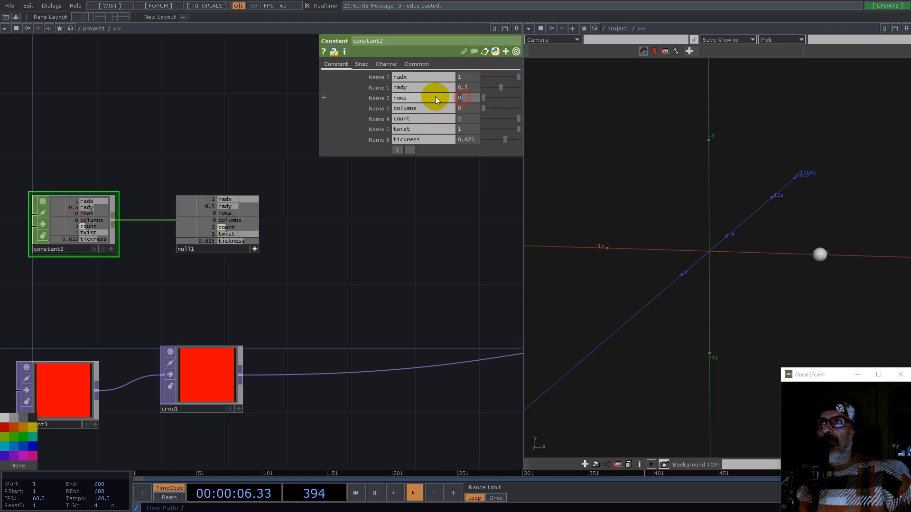
pyautogui.write('20')
pyautogui.press('Return')
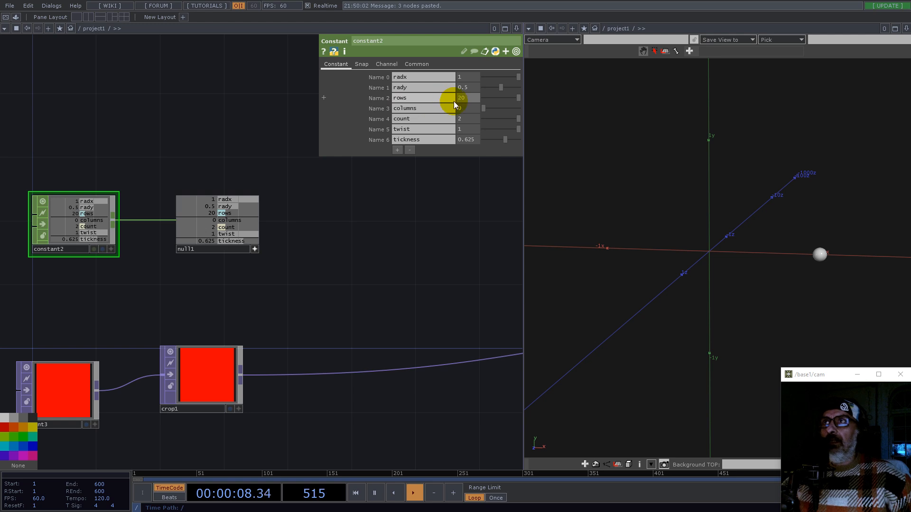
pyautogui.write('40')
pyautogui.press('Return')
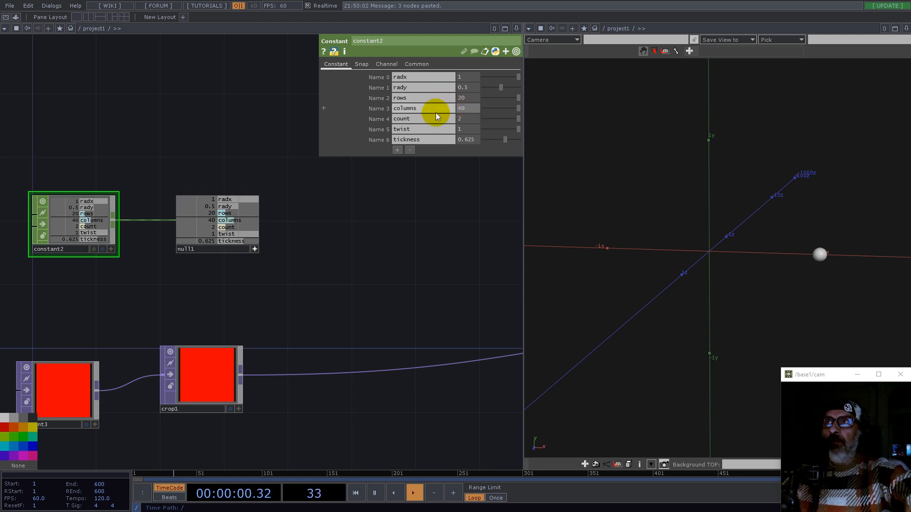
# Step: Link the Crop TOP's Crop Right parameter to the Null CHOP's rows channel
pyautogui.scroll(-5, 326, 331)
pyautogui.moveTo(347, 259); pyautogui.dragTo(365, 359)
pyautogui.scroll(6, 183, 86)
pyautogui.click(219, 309)
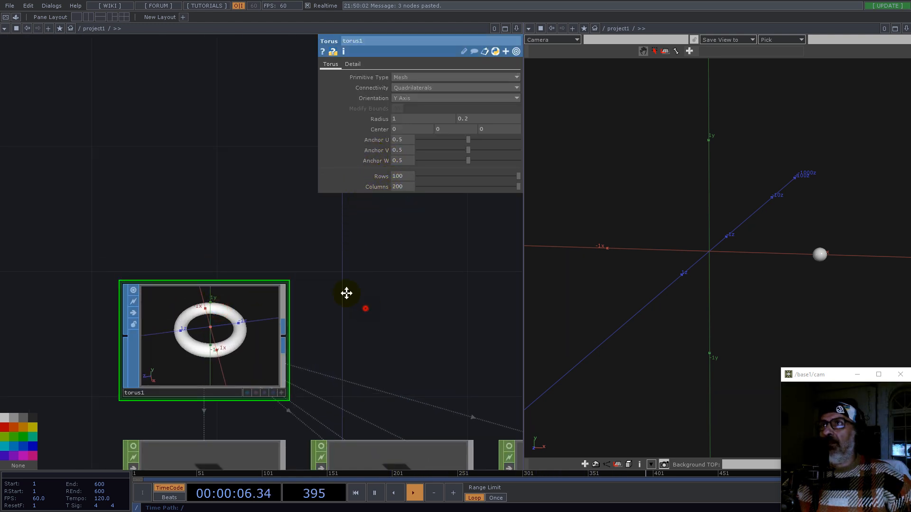
pyautogui.scroll(-6, 285, 240)
pyautogui.moveTo(269, 358); pyautogui.dragTo(237, 229)
pyautogui.scroll(-2, 237, 229)
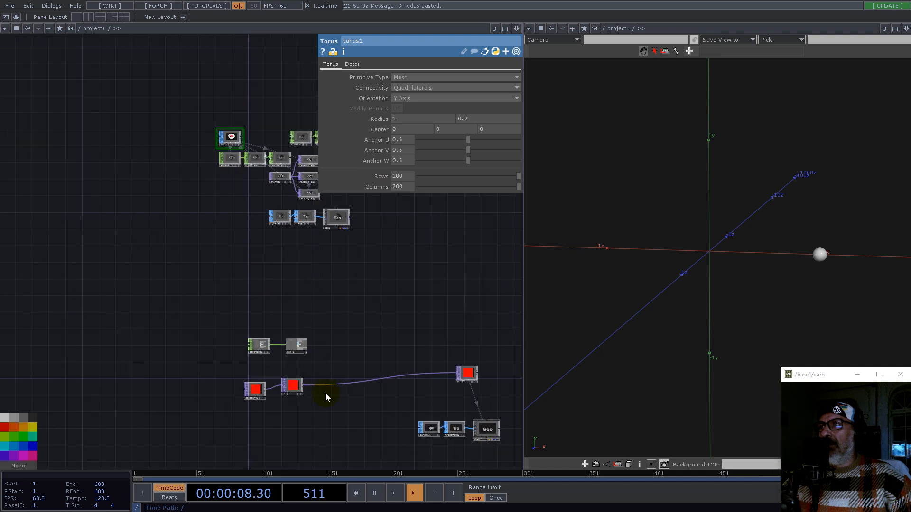
pyautogui.scroll(6, 325, 396)
pyautogui.click(215, 349)
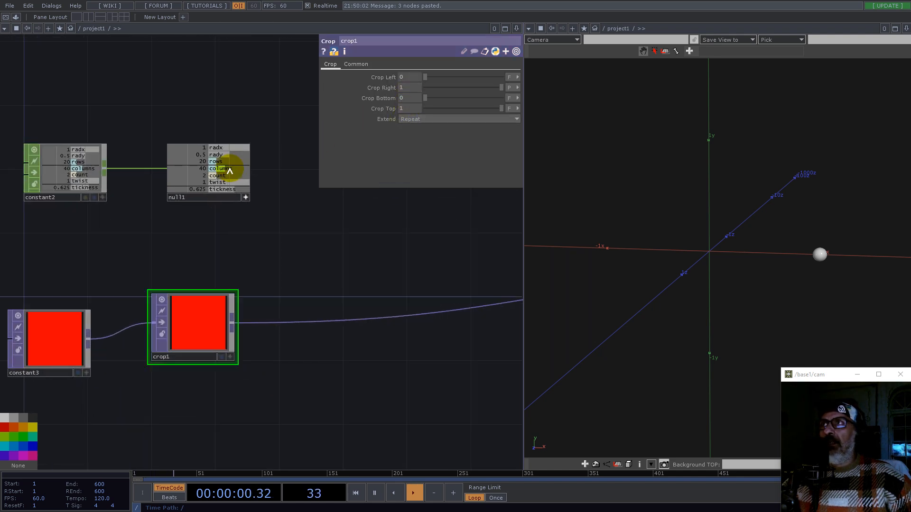
pyautogui.moveTo(215, 162); pyautogui.dragTo(411, 87)
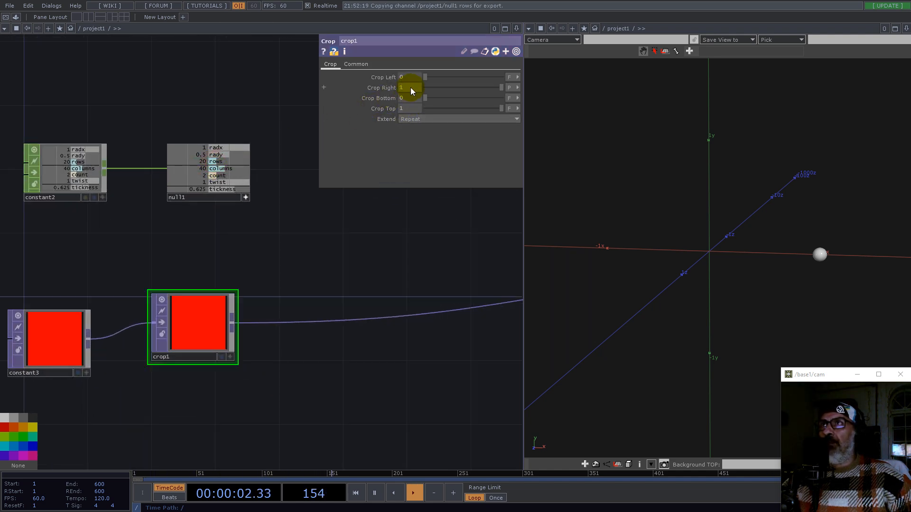
pyautogui.click(411, 87)
# Step: Set the Crop TOP's Extend mode to Zero
pyautogui.moveTo(235, 292); pyautogui.dragTo(236, 327)
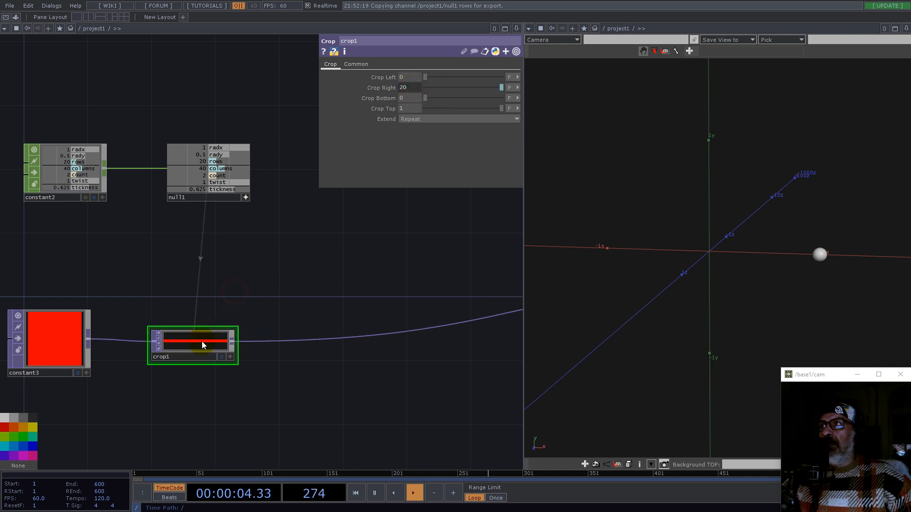
pyautogui.click(408, 122)
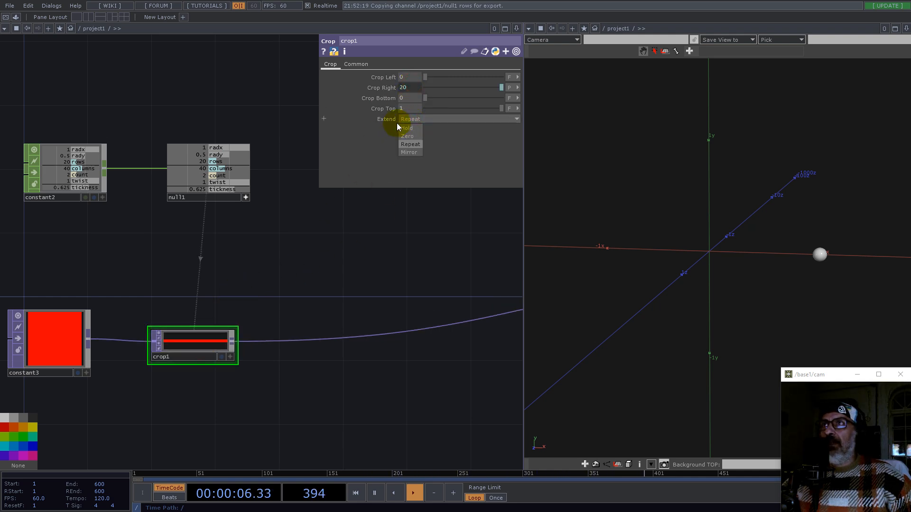
pyautogui.click(409, 136)
# Step: Set the Crop TOP's input and viewer smoothness to Nearest Pixel in its common settings
pyautogui.scroll(5, 177, 325)
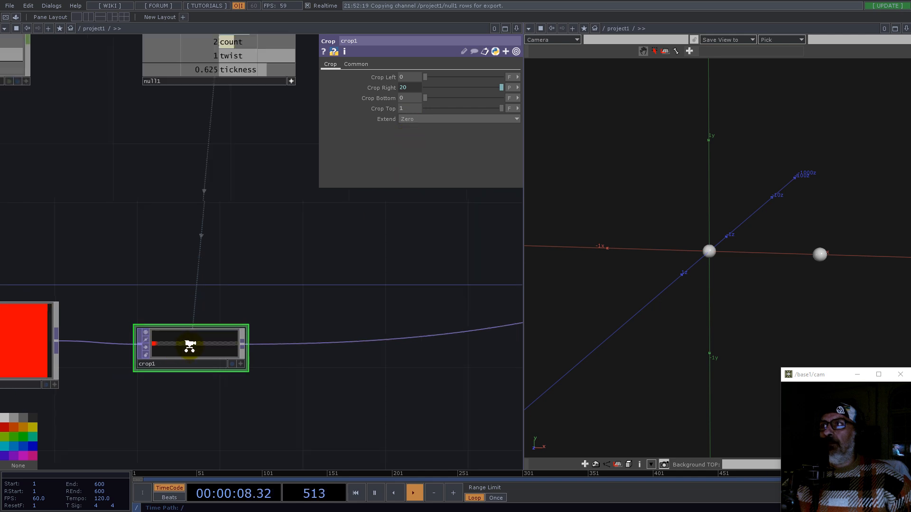
pyautogui.click(366, 65)
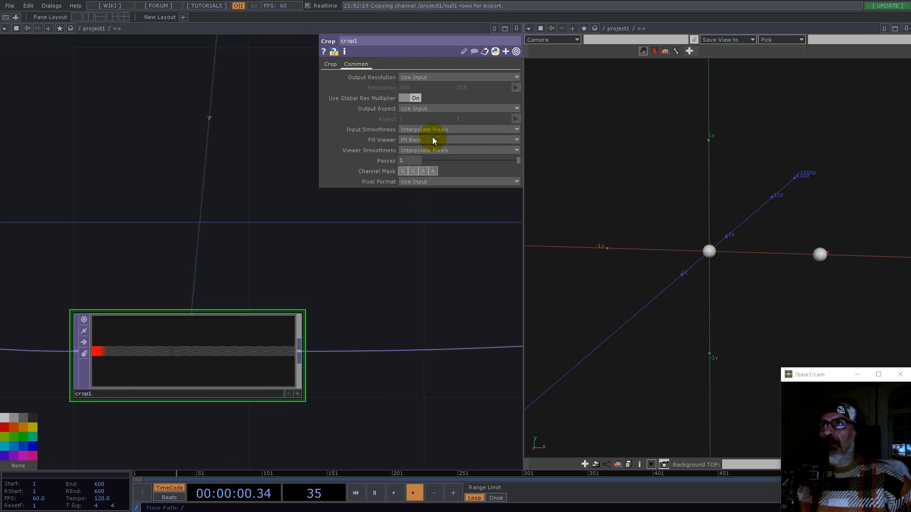
pyautogui.click(434, 151)
pyautogui.click(433, 162)
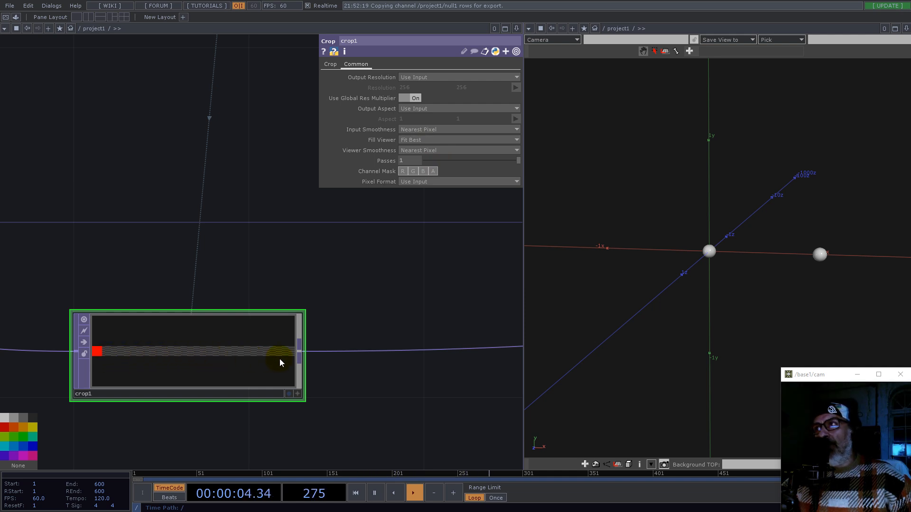
pyautogui.click(432, 183)
# Step: Restore the Crop TOP's Extend mode to Repeat
pyautogui.click(332, 67)
pyautogui.click(331, 64)
pyautogui.click(407, 119)
pyautogui.click(414, 144)
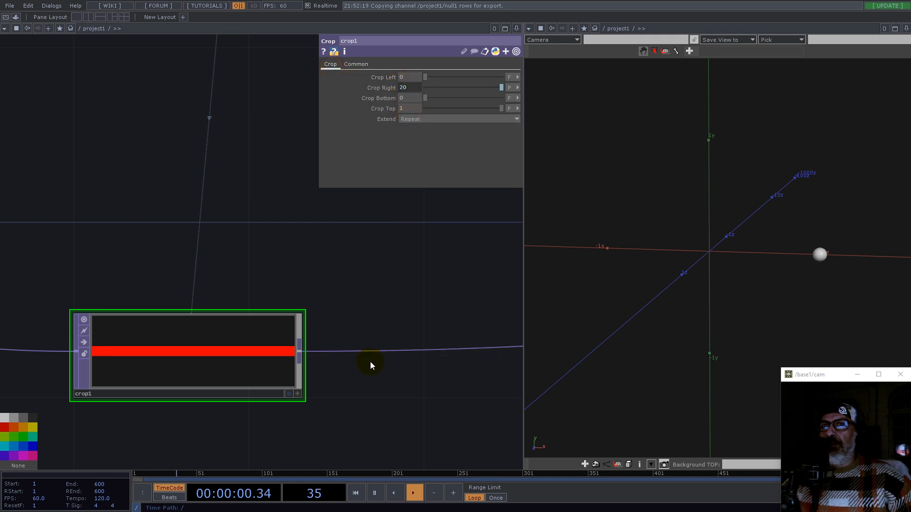
pyautogui.scroll(-5, 370, 361)
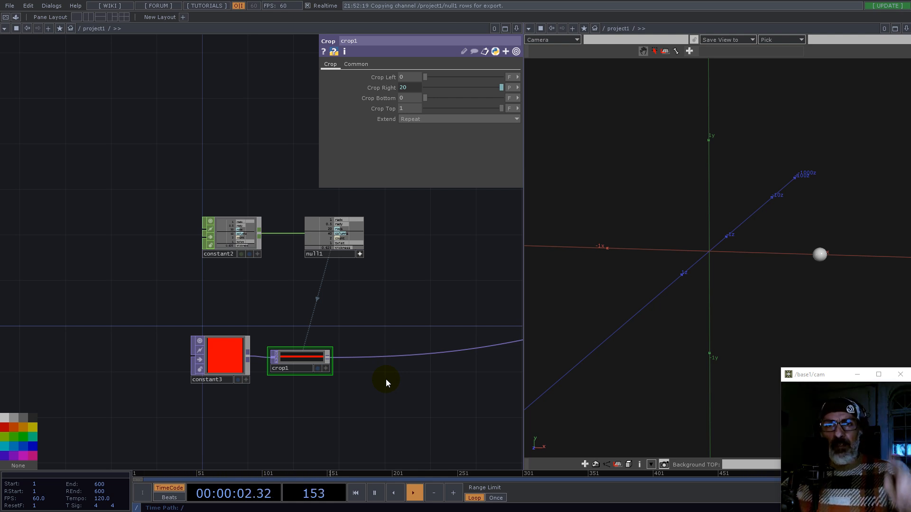
pyautogui.moveTo(396, 384); pyautogui.dragTo(347, 357)
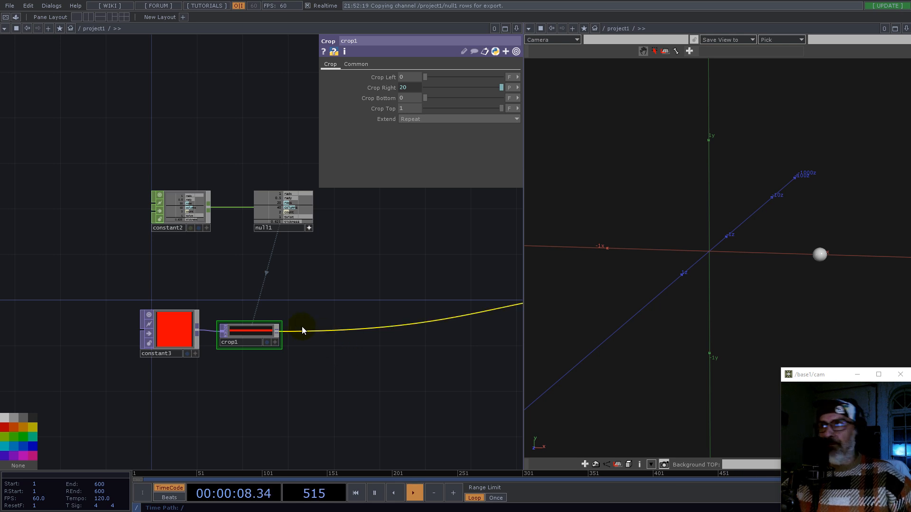
pyautogui.click(278, 331)
pyautogui.write('re')
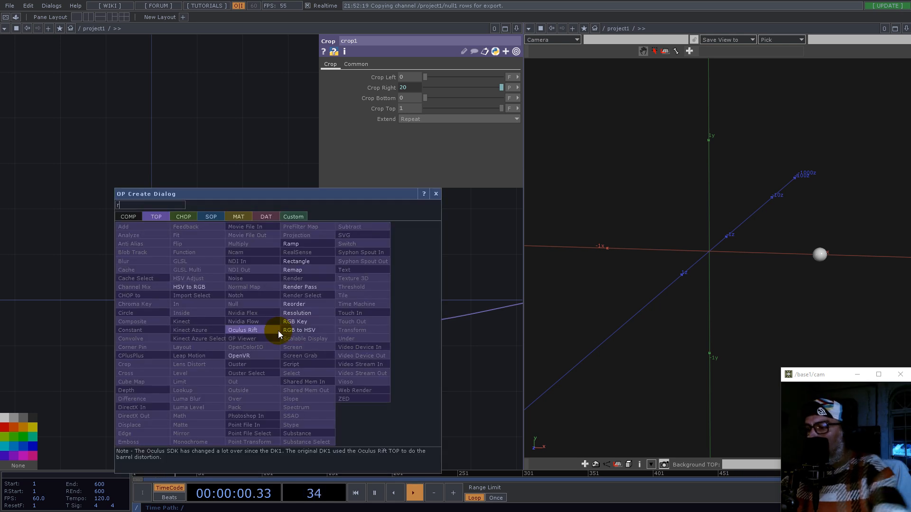
pyautogui.click(291, 269)
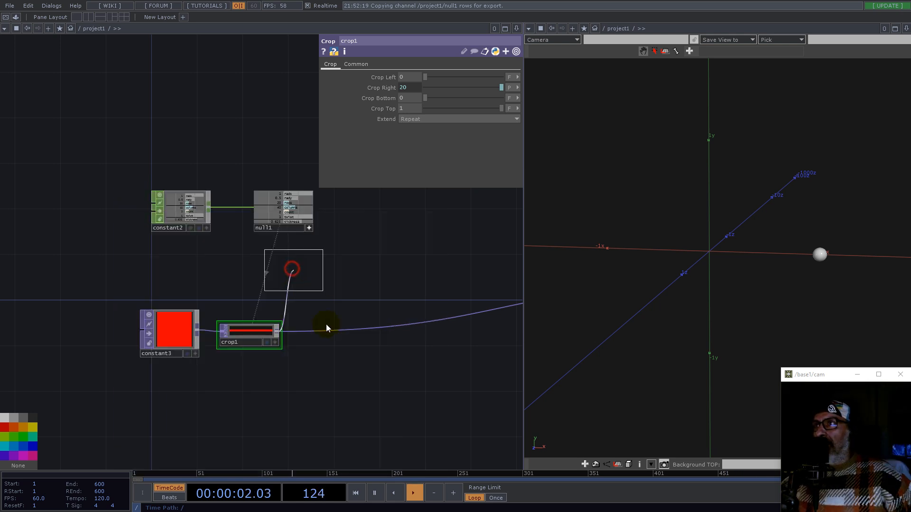
pyautogui.click(329, 374)
pyautogui.scroll(3, 333, 377)
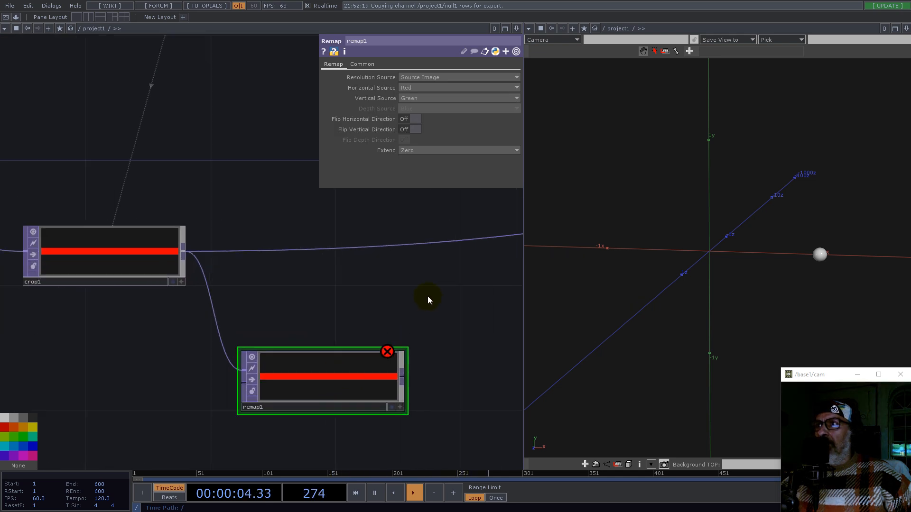
pyautogui.click(335, 377)
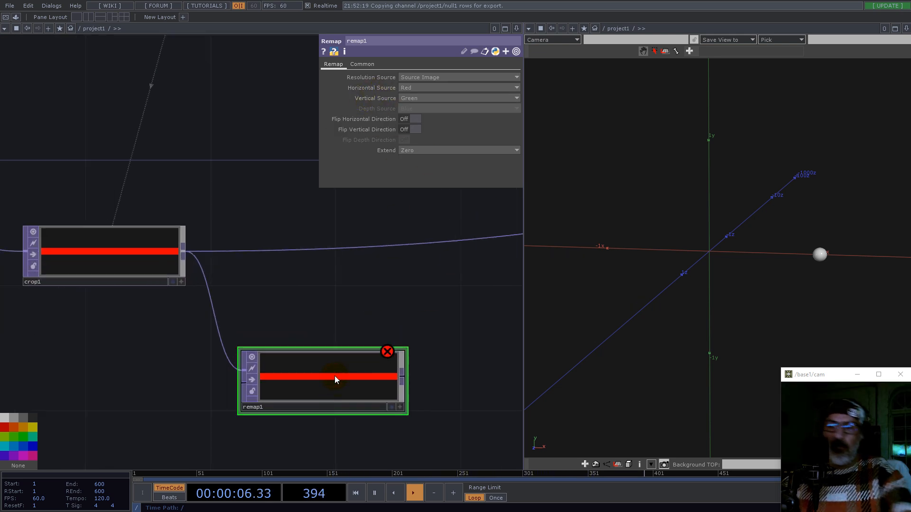
pyautogui.press('Delete')
# Step: Add a Ramp TOP and wire the Crop TOP's output into it
pyautogui.press('Tab')
pyautogui.write('r')
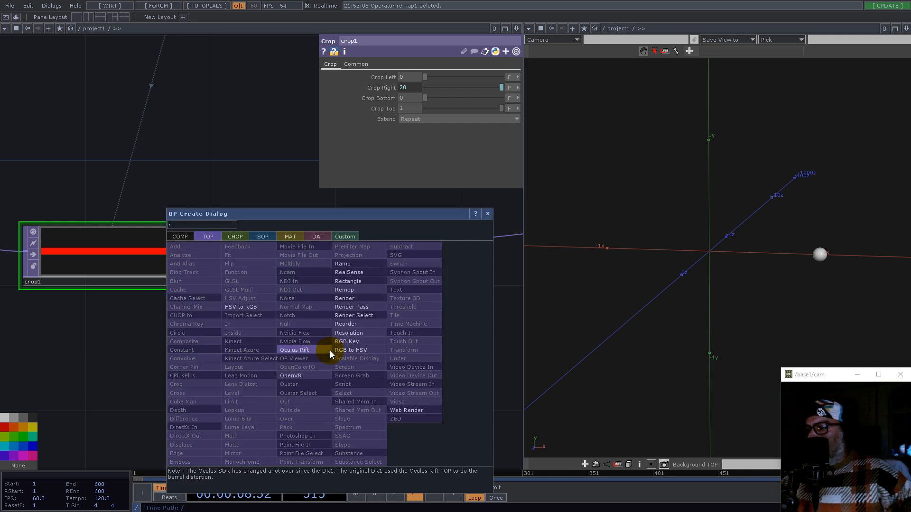
pyautogui.click(344, 264)
pyautogui.click(345, 309)
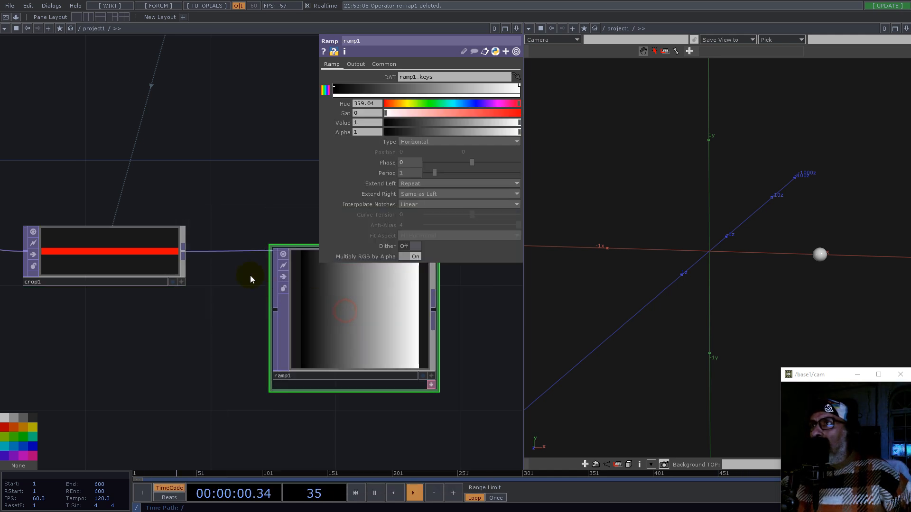
pyautogui.moveTo(187, 254); pyautogui.dragTo(274, 309)
pyautogui.moveTo(342, 309); pyautogui.dragTo(321, 372)
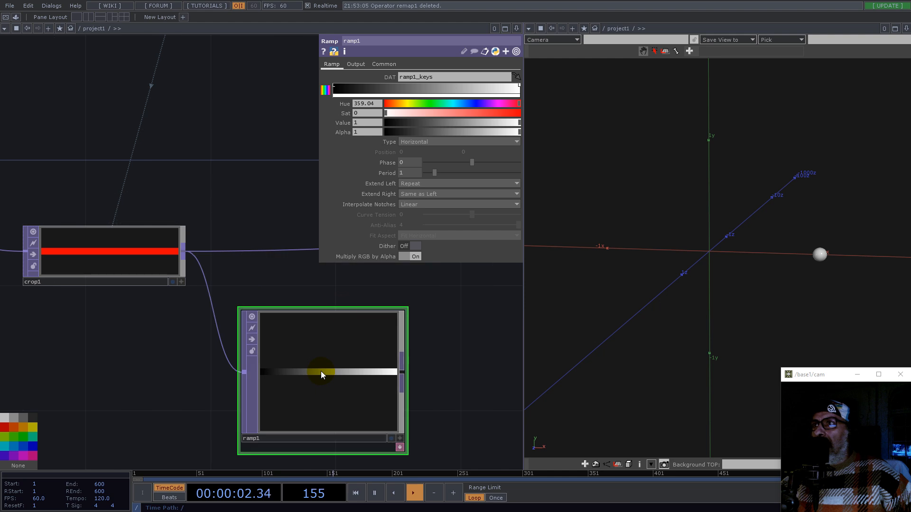
# Step: Set the Ramp TOP's input and viewer smoothness to Nearest Pixel and move the node beside the crop
pyautogui.click(384, 64)
pyautogui.click(429, 129)
pyautogui.click(429, 141)
pyautogui.click(429, 150)
pyautogui.click(429, 161)
pyautogui.moveTo(451, 398); pyautogui.dragTo(166, 290)
pyautogui.scroll(-5, 134, 329)
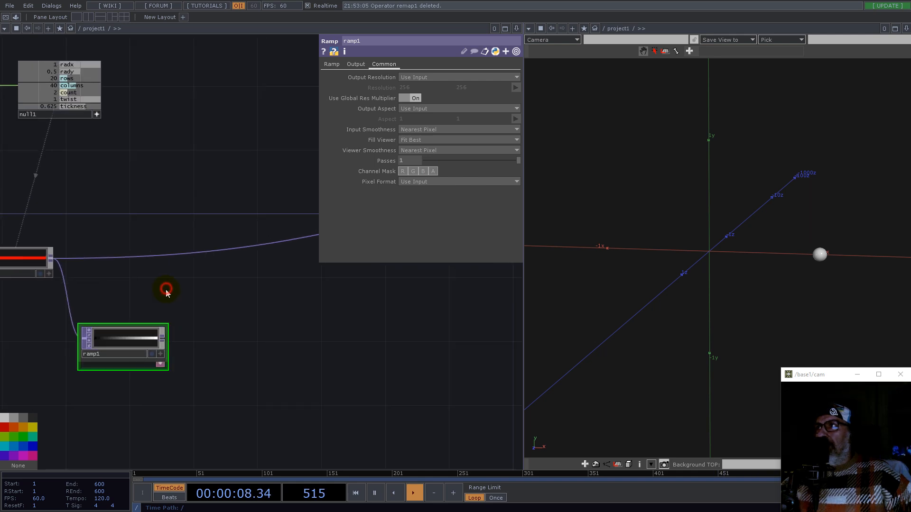
# Step: Add a Math TOP fed by the Ramp TOP's output
pyautogui.scroll(5, 203, 341)
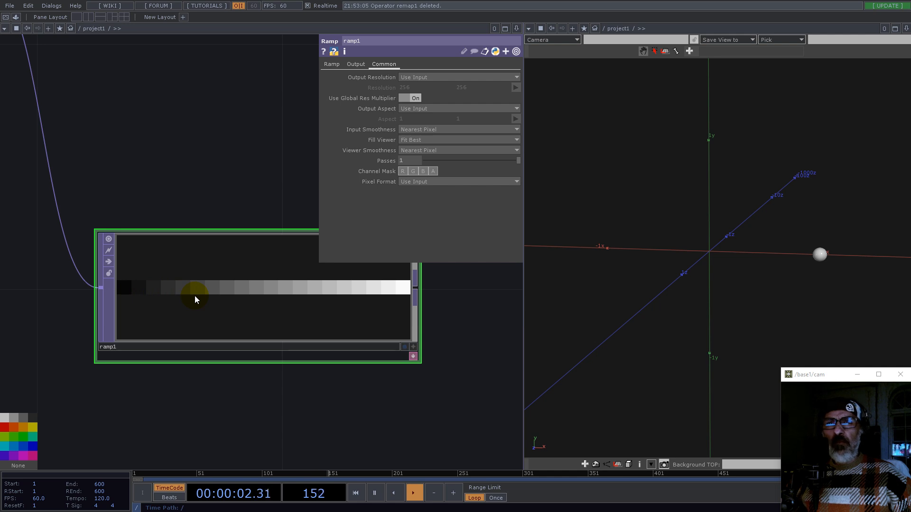
pyautogui.scroll(-6, 177, 300)
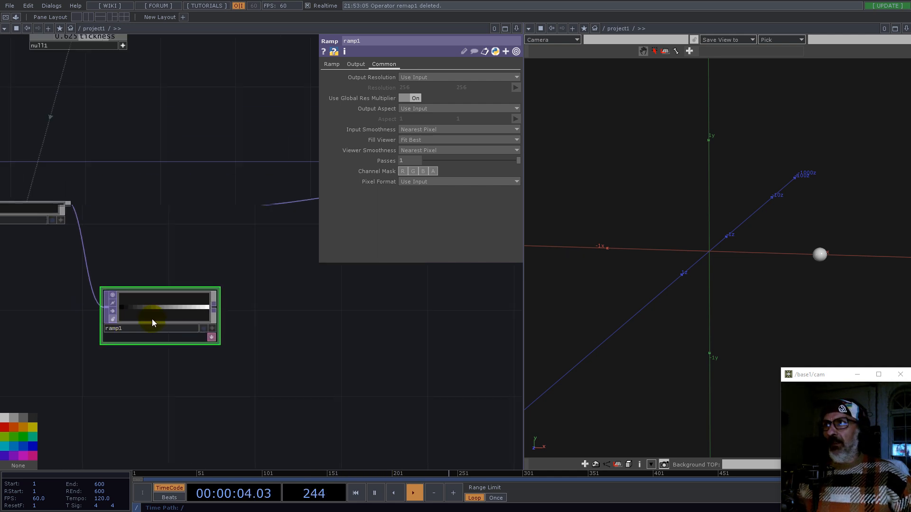
pyautogui.rightClick(186, 309)
pyautogui.write('math')
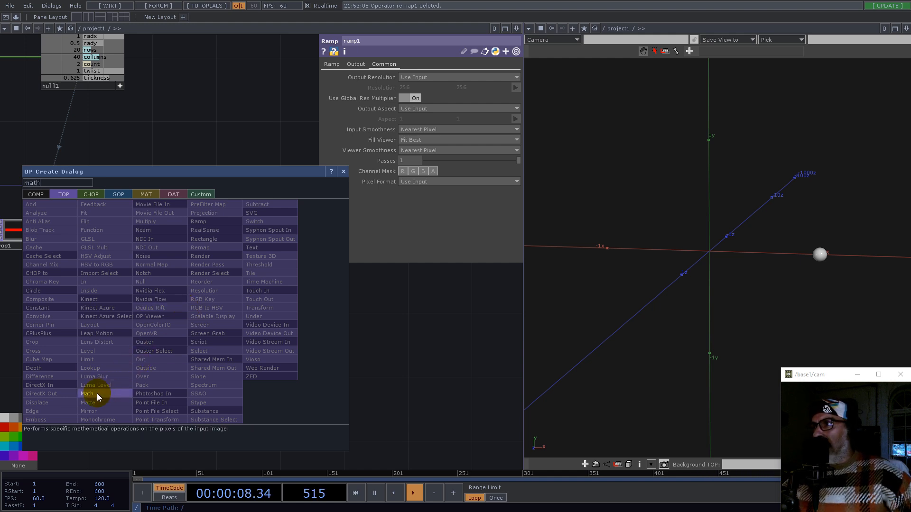
pyautogui.click(96, 394)
pyautogui.click(240, 316)
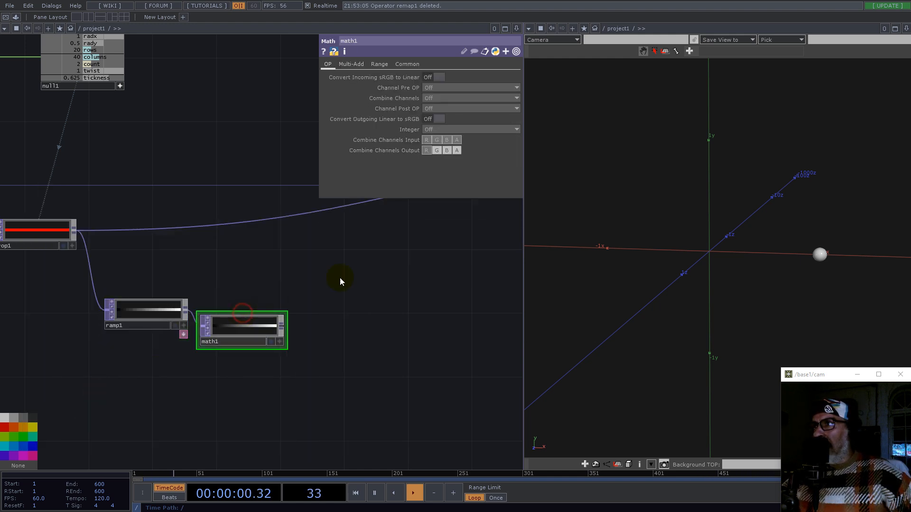
# Step: Set the Math TOP's Multiply to math.pi*2 in its Multi-Add settings
pyautogui.click(375, 65)
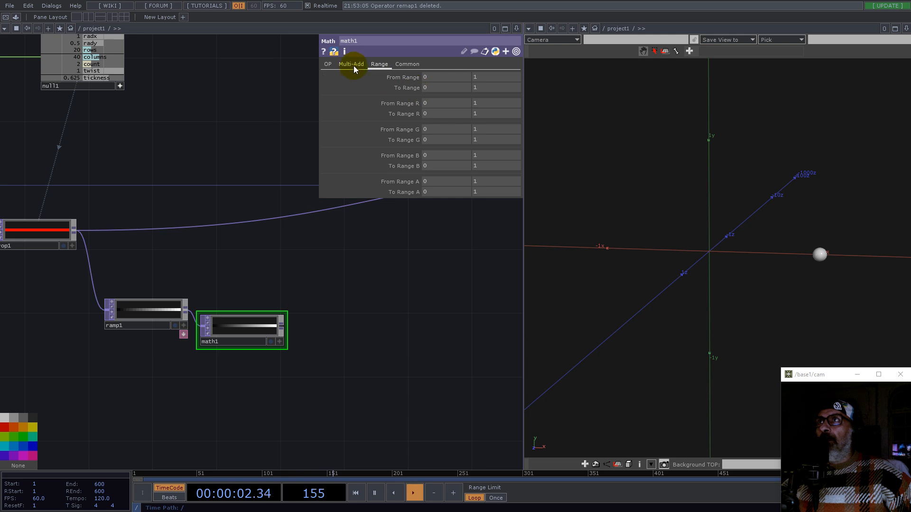
pyautogui.click(354, 66)
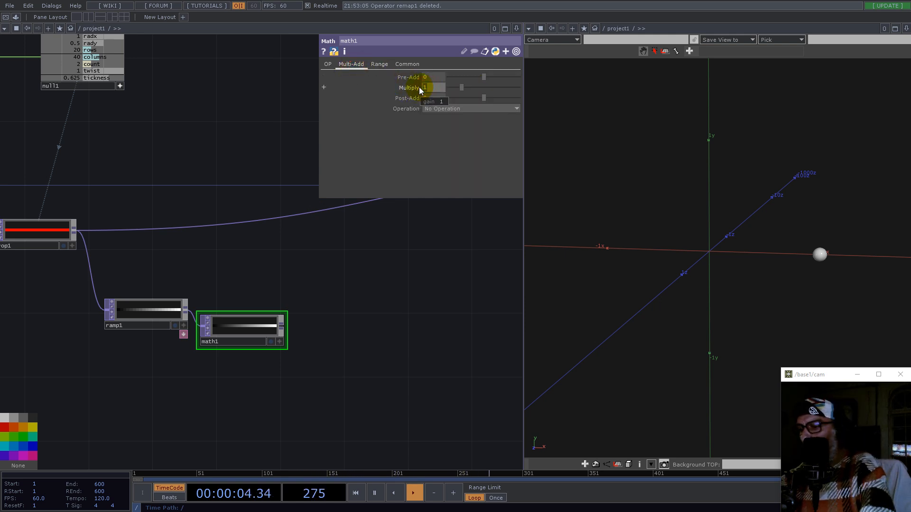
pyautogui.write('ath.')
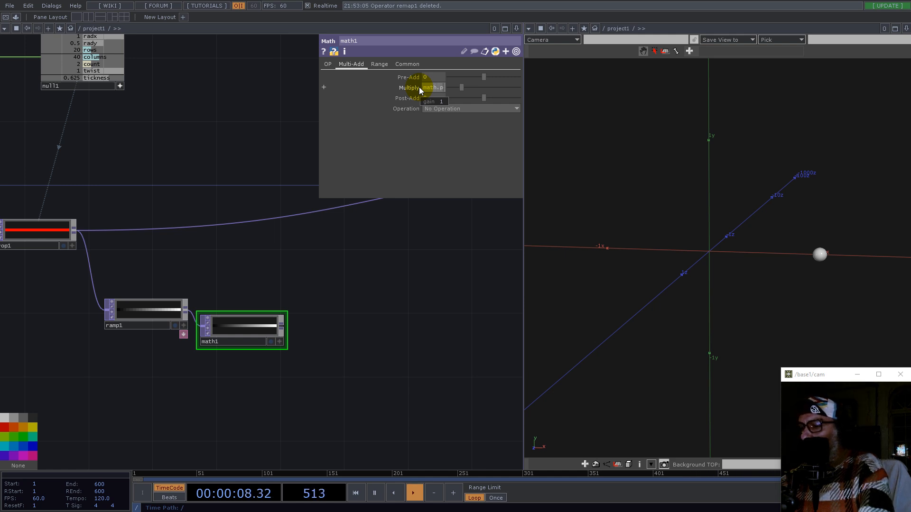
pyautogui.write('pi*2')
pyautogui.press('Return')
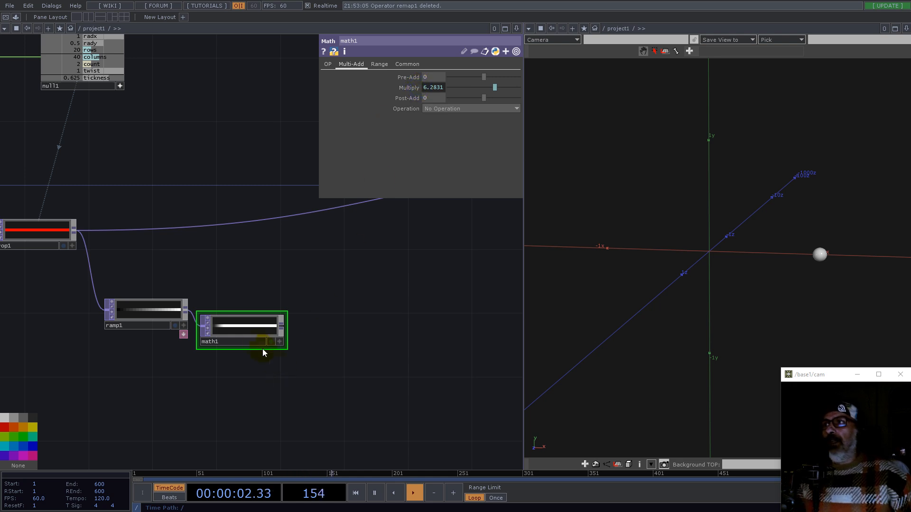
# Step: Set the Math TOP's input and viewer smoothness to Nearest Pixel and move it beside the ramp
pyautogui.click(407, 63)
pyautogui.click(433, 130)
pyautogui.click(433, 134)
pyautogui.click(433, 150)
pyautogui.click(433, 153)
pyautogui.moveTo(240, 328); pyautogui.dragTo(249, 320)
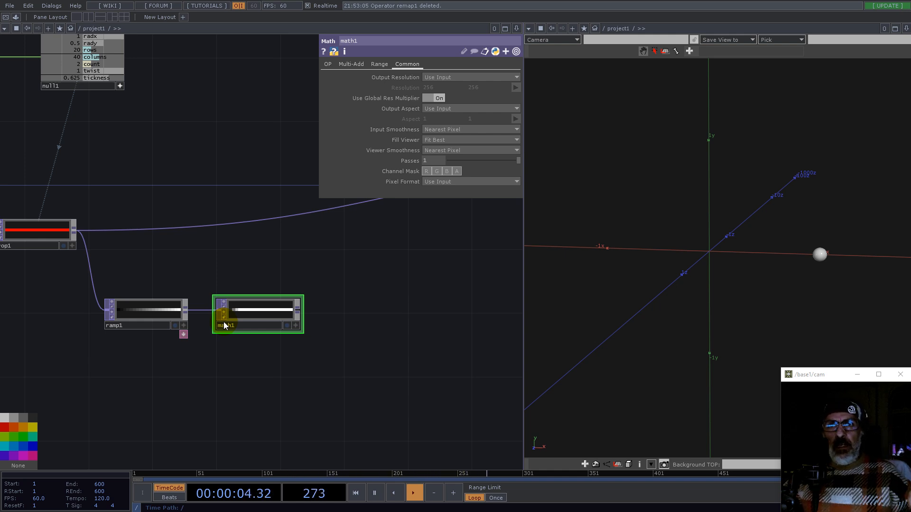
# Step: Add a Function TOP fed by the Math TOP's output
pyautogui.click(300, 310)
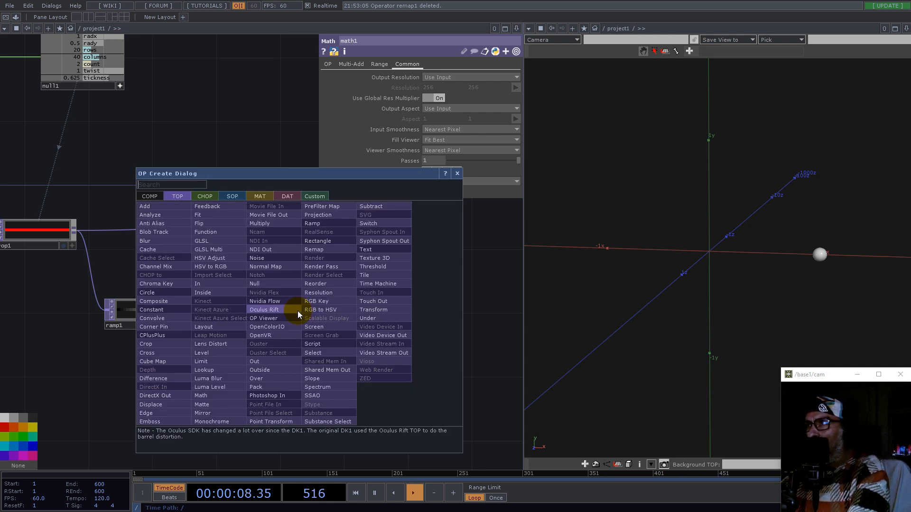
pyautogui.write('fun')
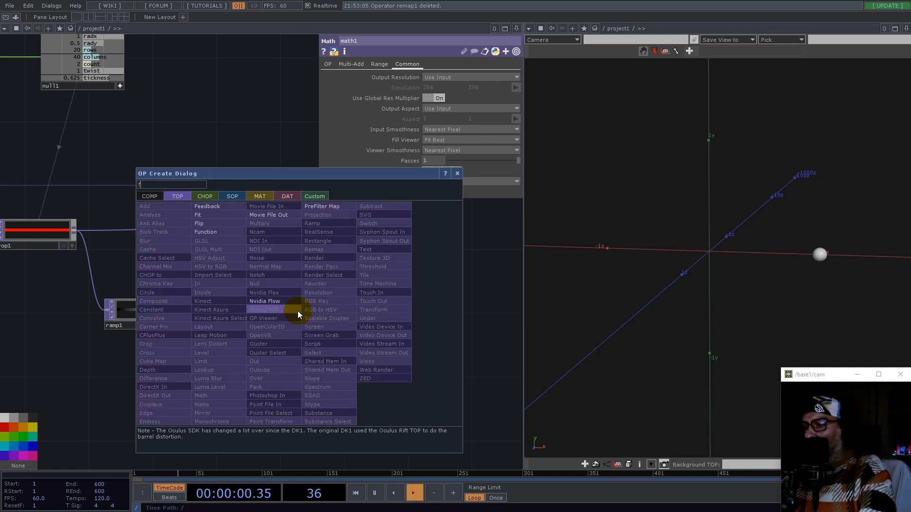
pyautogui.click(201, 234)
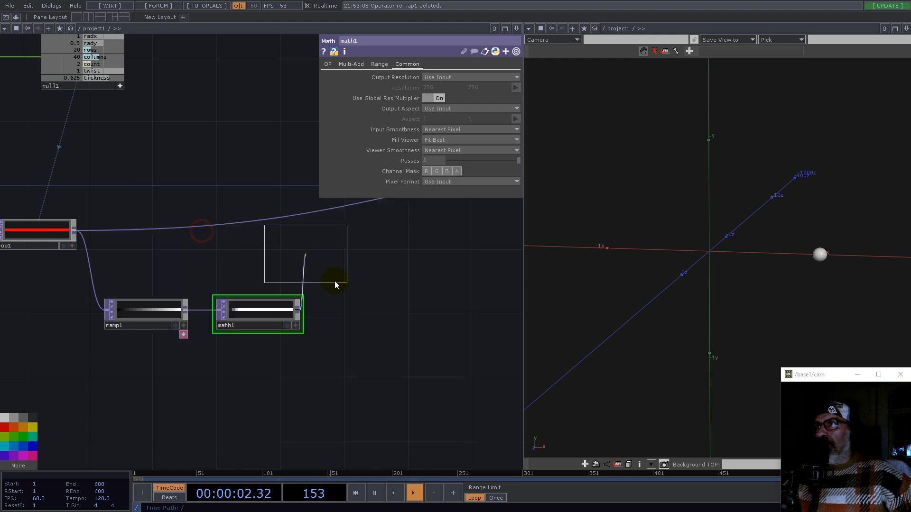
pyautogui.click(386, 265)
pyautogui.moveTo(397, 320); pyautogui.dragTo(358, 352)
# Step: Set the Function TOP's input and viewer smoothness to Nearest Pixel
pyautogui.scroll(5, 358, 352)
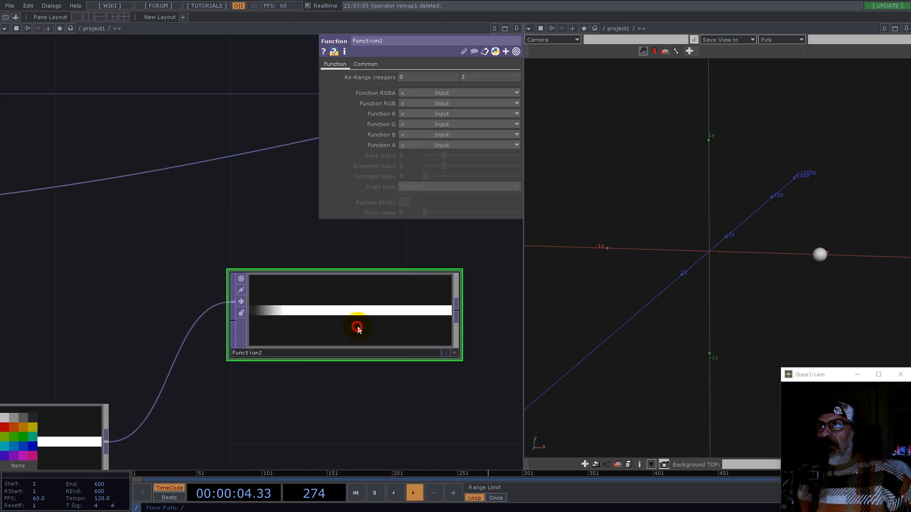
pyautogui.click(366, 64)
pyautogui.click(431, 129)
pyautogui.click(418, 138)
pyautogui.click(430, 150)
pyautogui.click(429, 157)
pyautogui.scroll(-3, 353, 340)
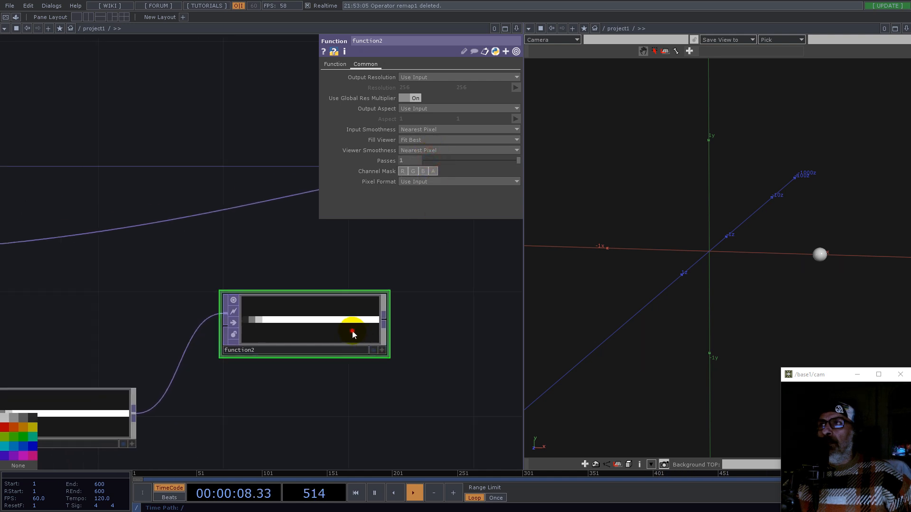
# Step: Set the Ramp TOP's pixel format to 32-bit float (Mono)
pyautogui.click(335, 64)
pyautogui.middleClick(104, 396)
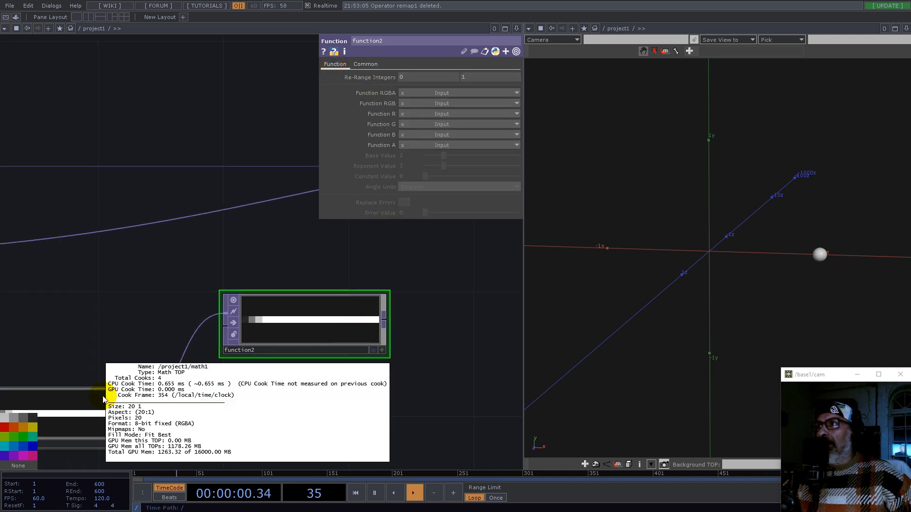
pyautogui.click(133, 329)
pyautogui.moveTo(87, 301); pyautogui.dragTo(326, 260)
pyautogui.scroll(-3, 326, 264)
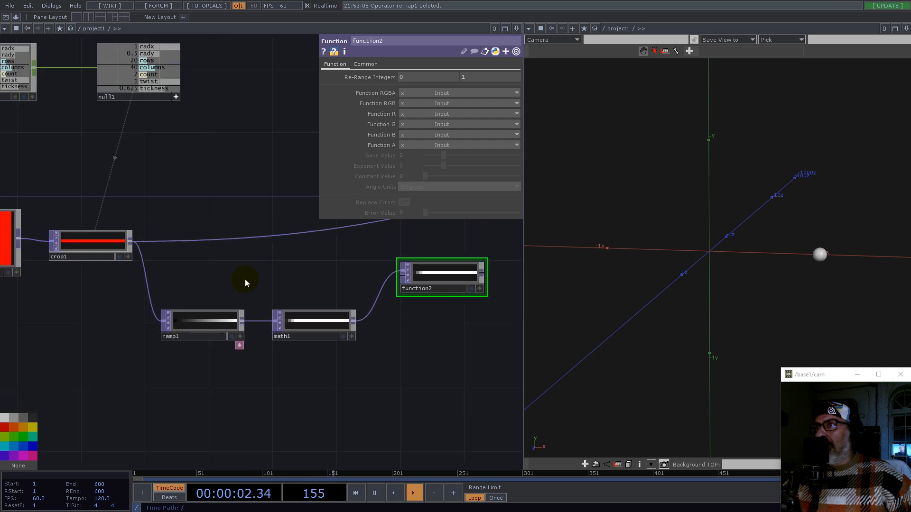
pyautogui.click(205, 325)
pyautogui.click(384, 65)
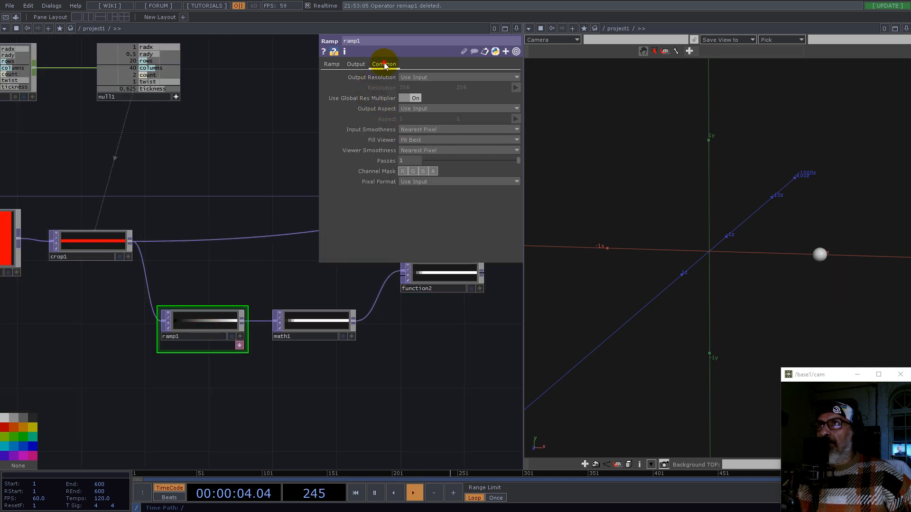
pyautogui.click(438, 180)
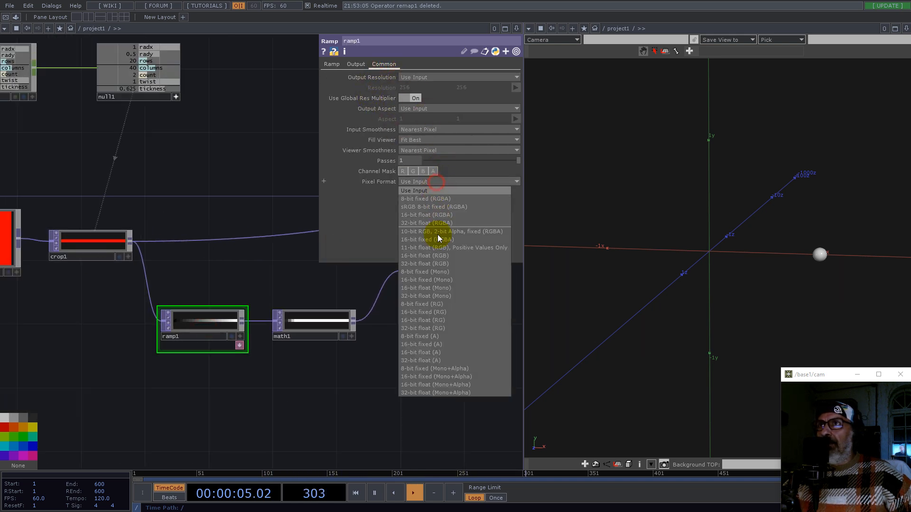
pyautogui.click(439, 296)
# Step: Set the red Constant TOP's pixel format to 32-bit float (RGB)
pyautogui.moveTo(142, 193); pyautogui.dragTo(230, 206)
pyautogui.click(100, 246)
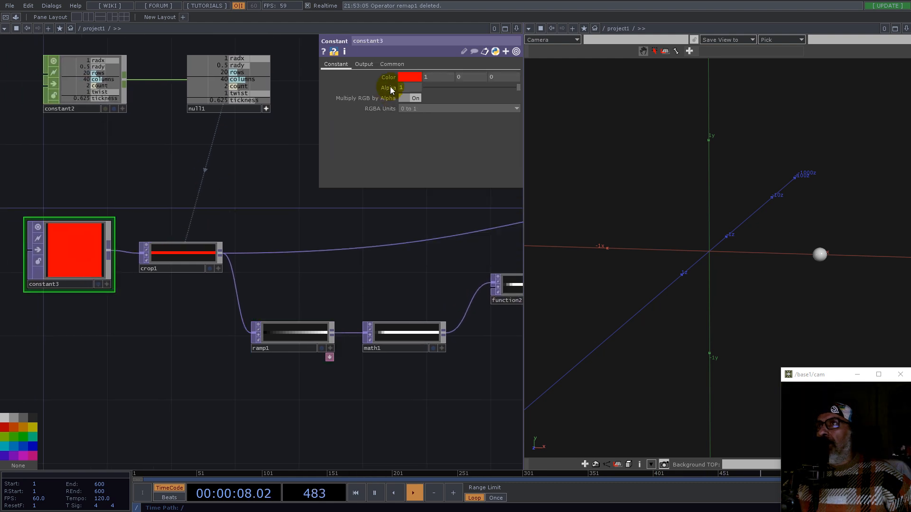
pyautogui.click(391, 63)
pyautogui.click(428, 182)
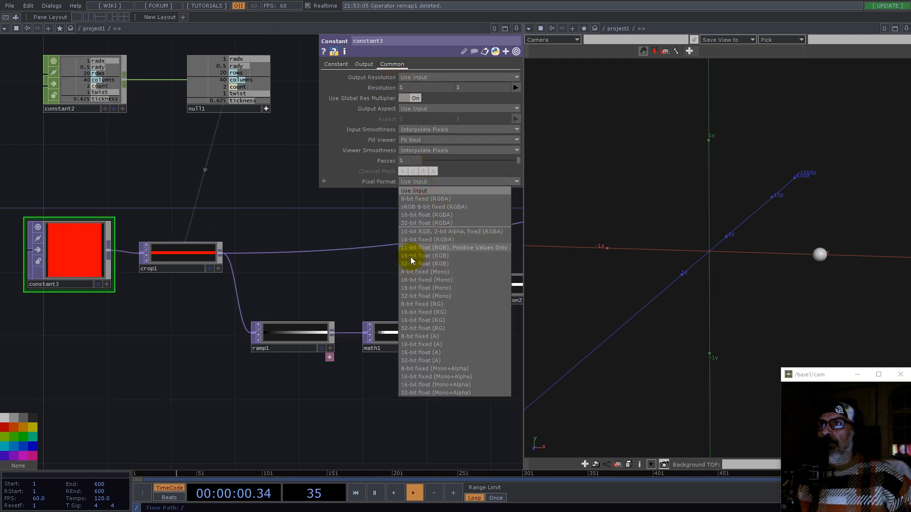
pyautogui.click(429, 263)
# Step: Set the Function TOP's red channel function to Cosine
pyautogui.moveTo(288, 276); pyautogui.dragTo(17, 264)
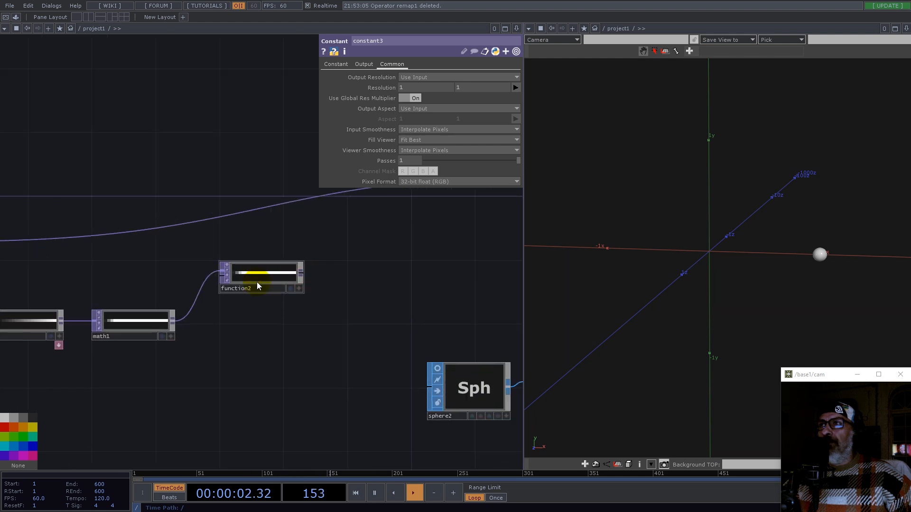
pyautogui.middleClick(261, 282)
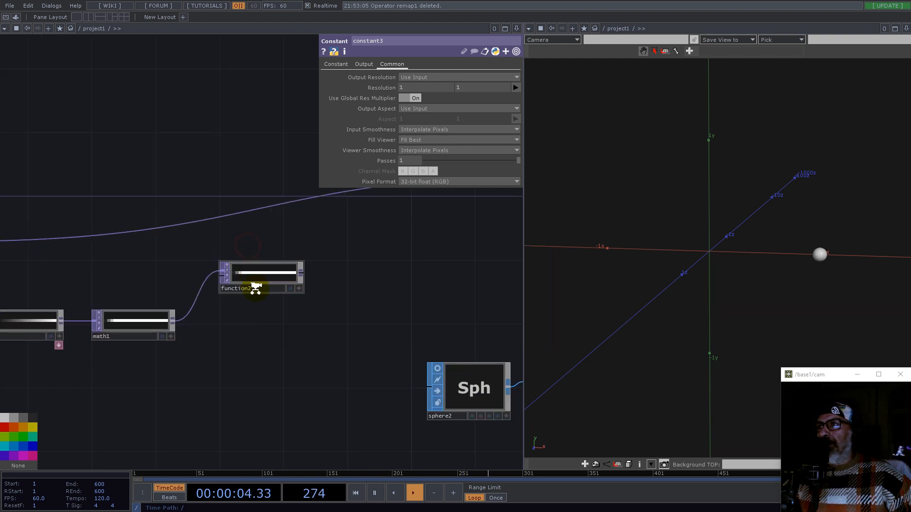
pyautogui.scroll(3, 255, 285)
pyautogui.click(254, 260)
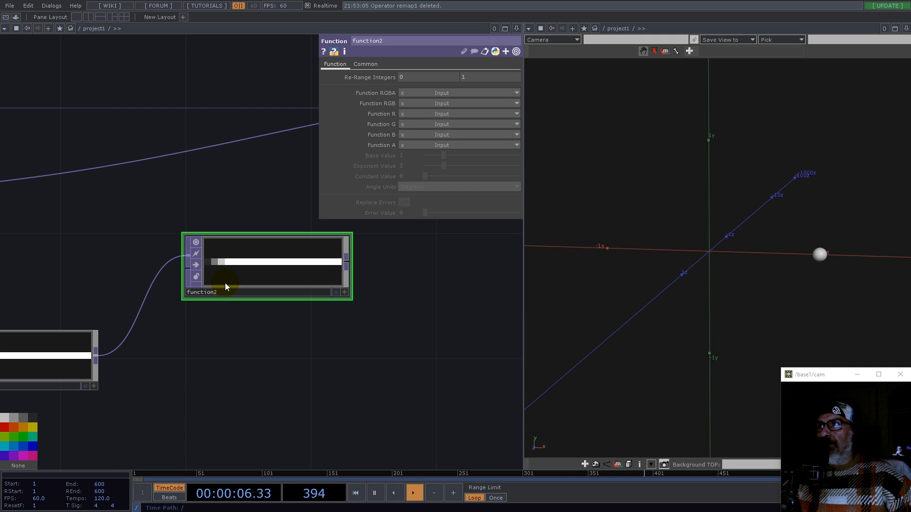
pyautogui.click(421, 114)
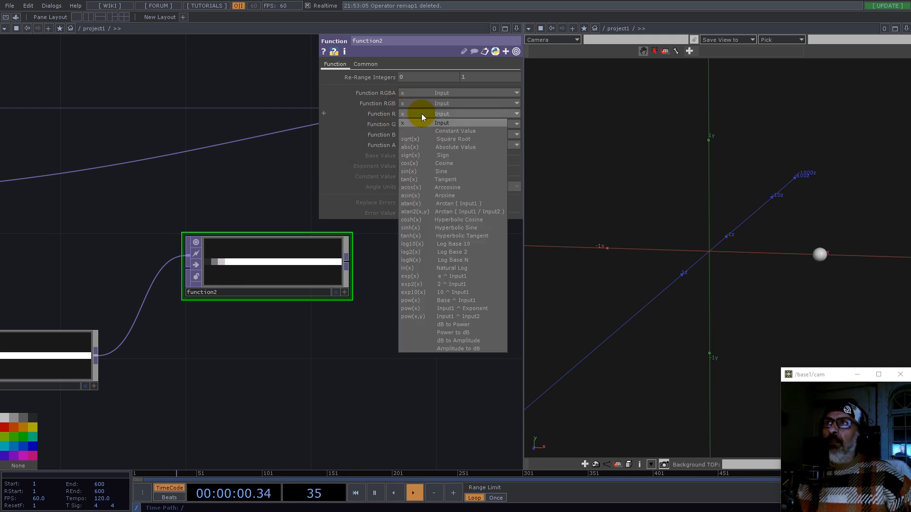
pyautogui.click(448, 162)
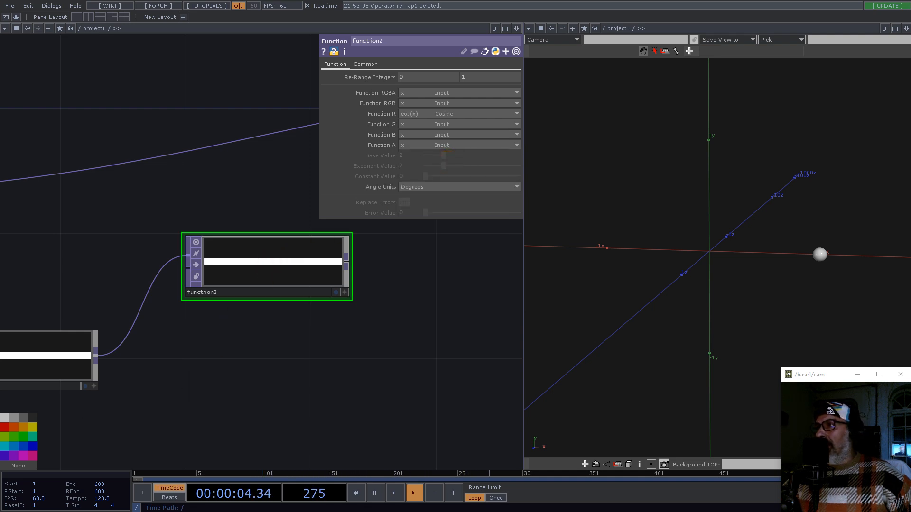
# Step: Duplicate the Function TOP and set the copy's red channel function to Sine
pyautogui.click(290, 271)
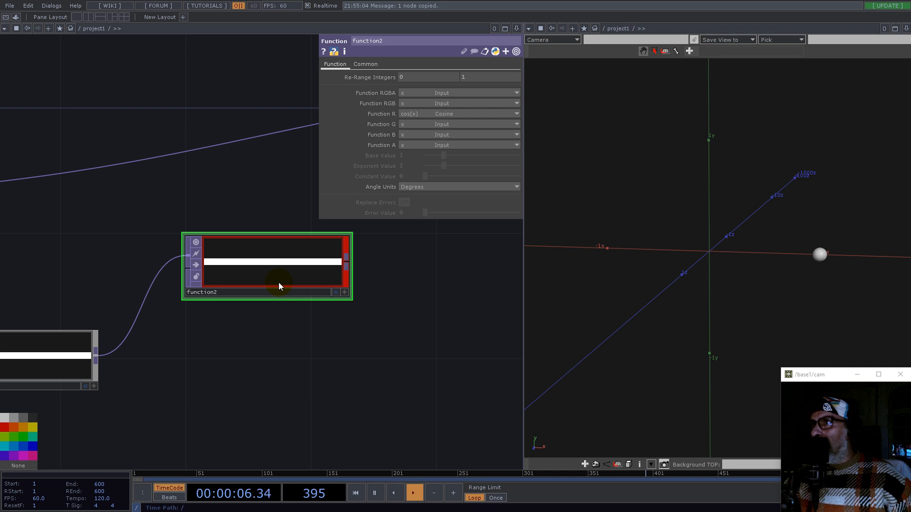
pyautogui.hotkey('ctrl', 'c')
pyautogui.hotkey('ctrl', 'v')
pyautogui.click(418, 114)
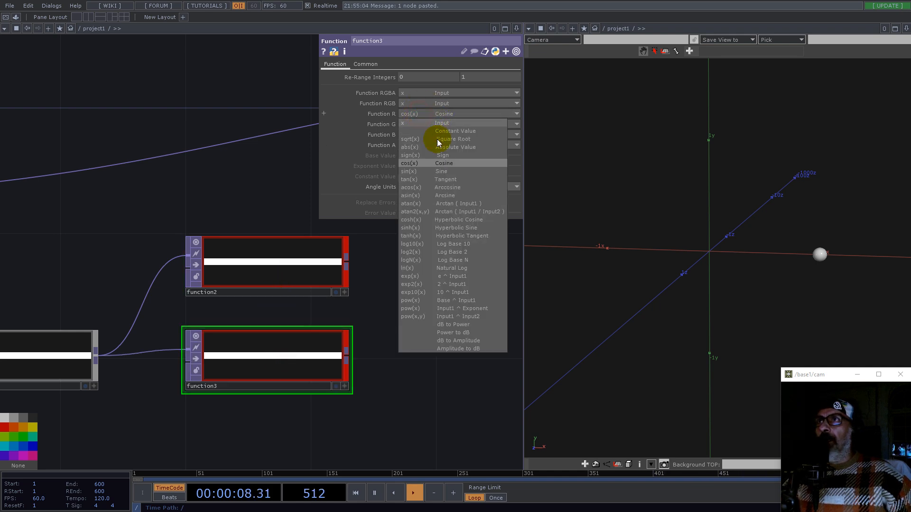
pyautogui.click(449, 171)
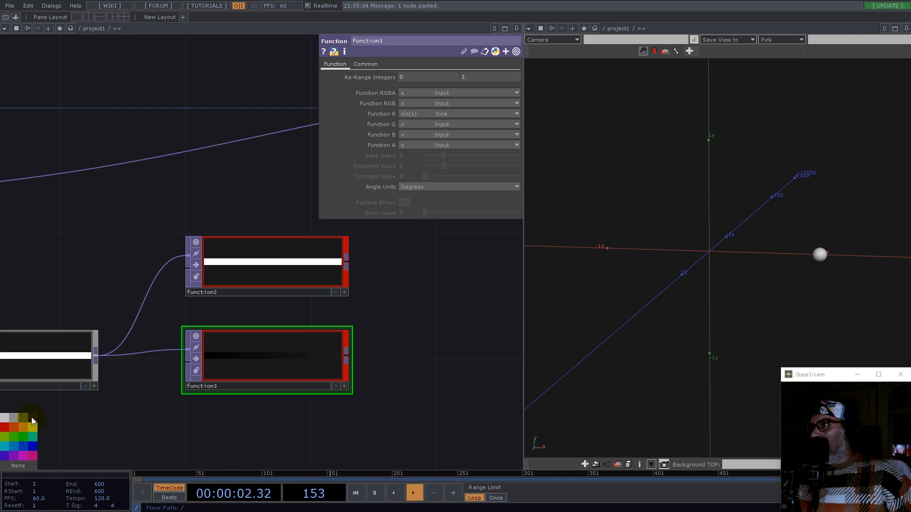
pyautogui.click(15, 436)
# Step: Set the angle units of both Function TOPs to Radians
pyautogui.moveTo(400, 397); pyautogui.dragTo(262, 234)
pyautogui.click(420, 187)
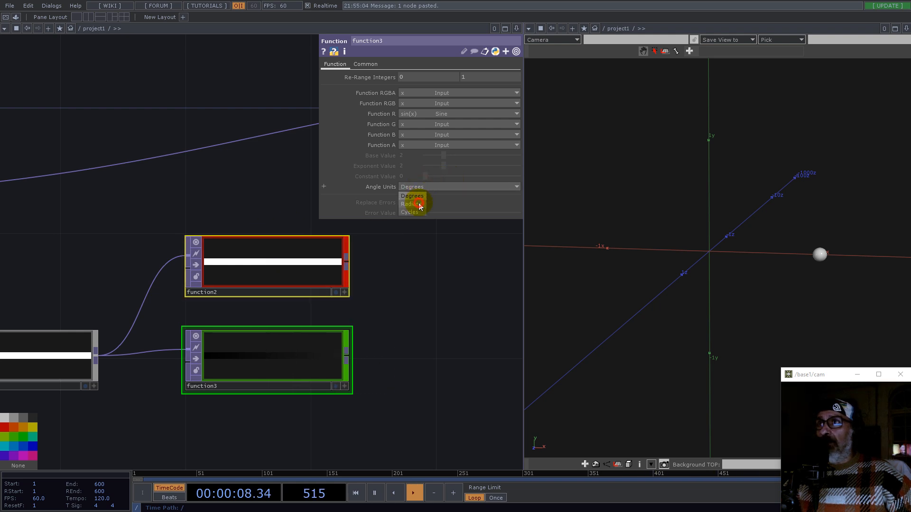
pyautogui.click(420, 204)
# Step: Arrange the cosine and sine Function TOPs one above the other after the Math TOP
pyautogui.scroll(-5, 386, 373)
pyautogui.moveTo(395, 407); pyautogui.dragTo(332, 305, button='right')
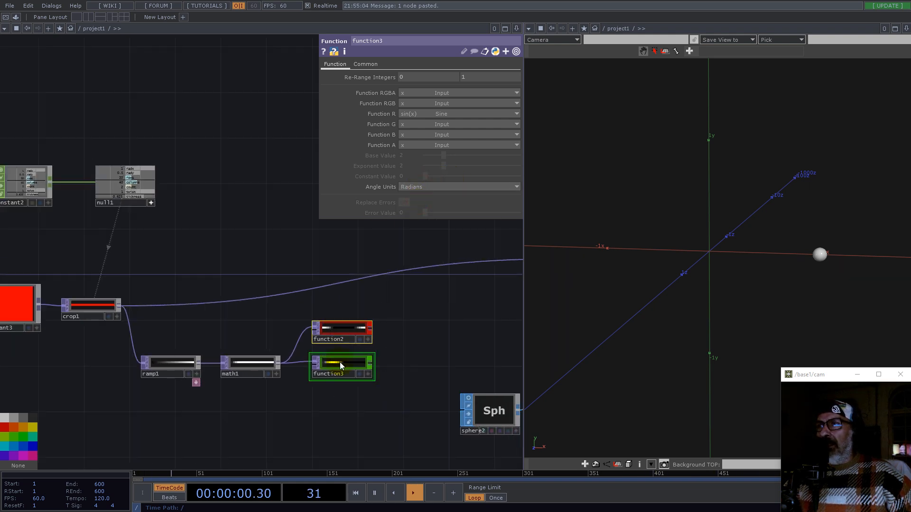
pyautogui.moveTo(340, 363); pyautogui.dragTo(335, 388)
pyautogui.scroll(2, 342, 351)
pyautogui.scroll(3, 342, 353)
pyautogui.click(413, 346)
pyautogui.moveTo(312, 352); pyautogui.dragTo(333, 329)
pyautogui.moveTo(308, 422); pyautogui.dragTo(327, 430)
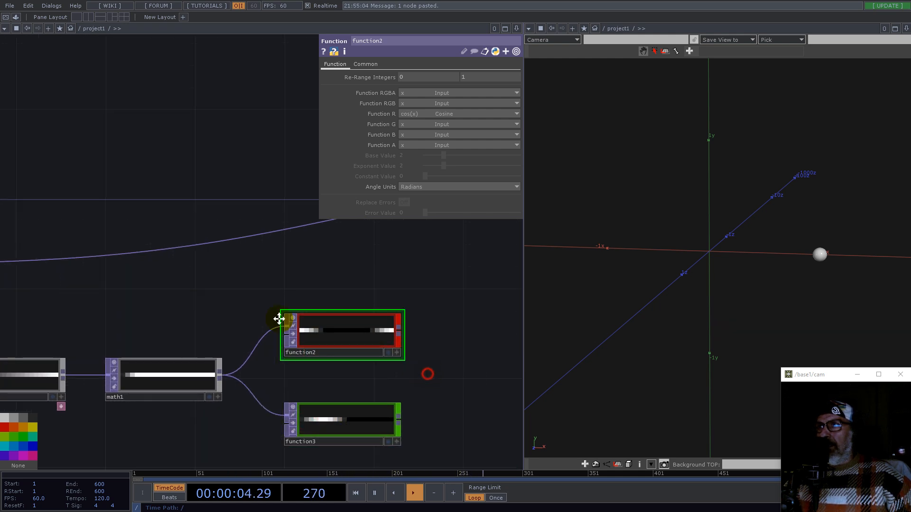
# Step: Add a Reorder TOP and wire the cosine and sine Function TOPs into its two inputs
pyautogui.moveTo(427, 372); pyautogui.dragTo(202, 274)
pyautogui.press('Tab')
pyautogui.write('re')
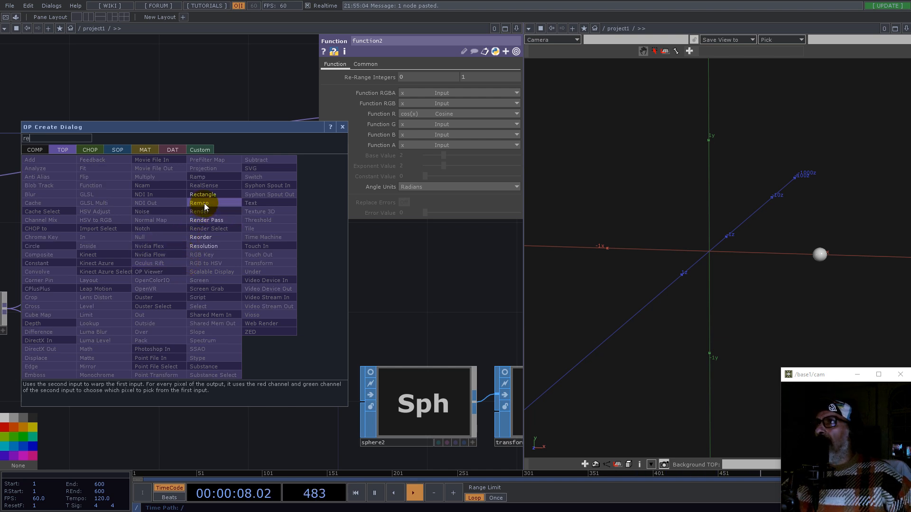
pyautogui.click(205, 237)
pyautogui.click(304, 312)
pyautogui.click(187, 354)
pyautogui.click(249, 330)
pyautogui.moveTo(281, 337); pyautogui.dragTo(297, 315)
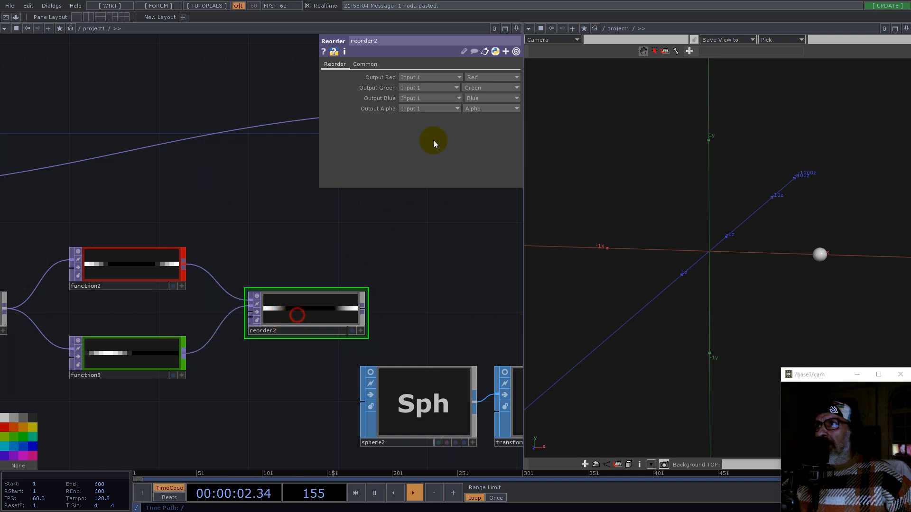
# Step: Set the Reorder TOP's pixel format to 32-bit float (RG) and take its green output from Input 2
pyautogui.click(368, 63)
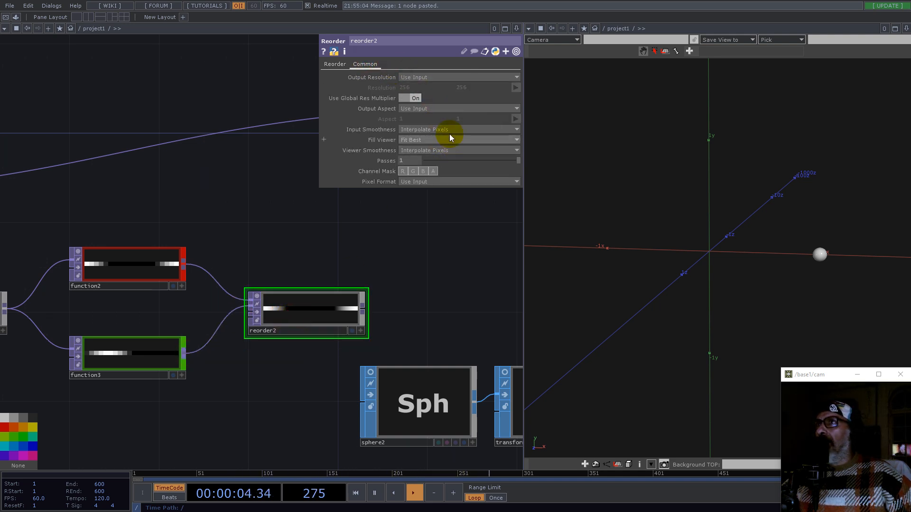
pyautogui.click(428, 183)
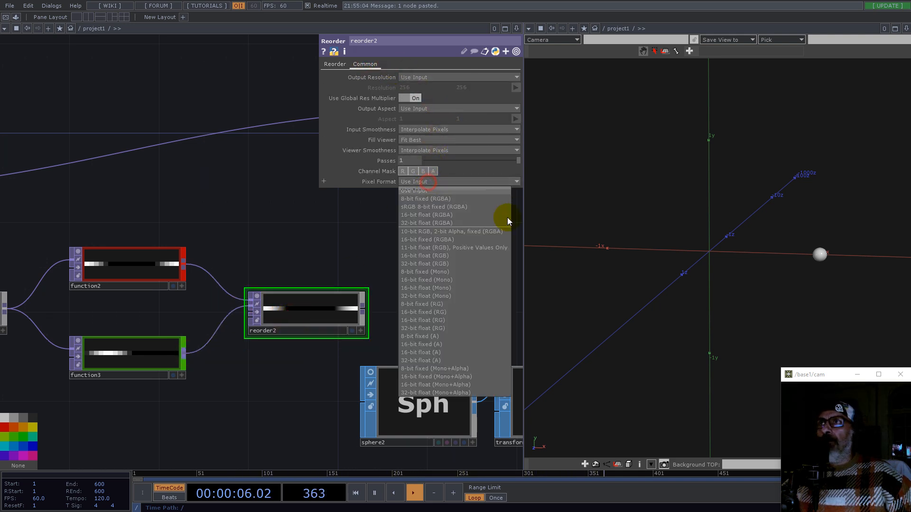
pyautogui.click(435, 327)
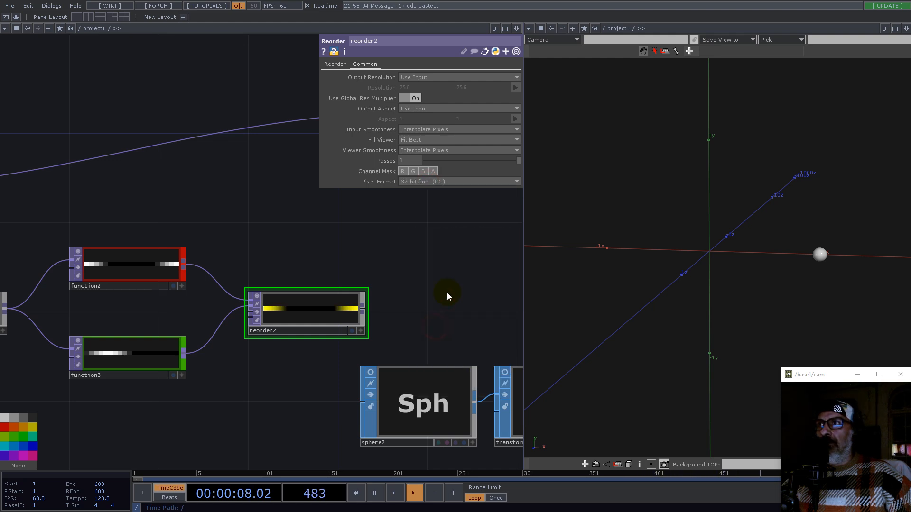
pyautogui.click(334, 64)
pyautogui.click(430, 89)
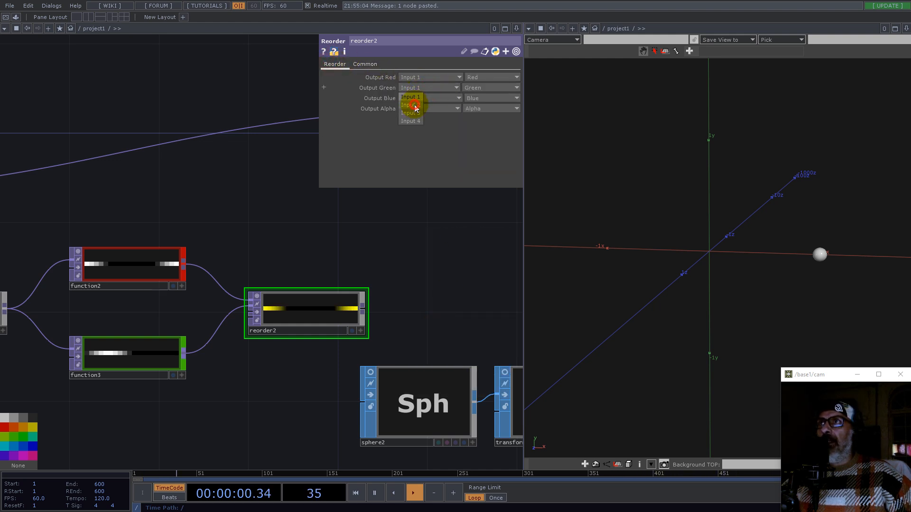
pyautogui.click(413, 105)
# Step: Add a Select TOP near the sphere instancing chain and wire it into the TOP feeding the Geometry COMP
pyautogui.scroll(-5, 393, 279)
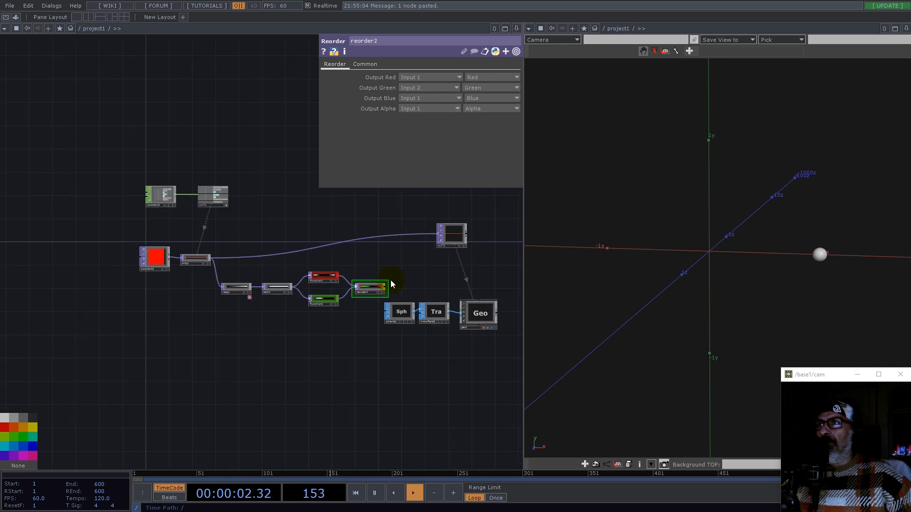
pyautogui.moveTo(453, 382); pyautogui.dragTo(364, 380)
pyautogui.moveTo(431, 362); pyautogui.dragTo(301, 313, button='right')
pyautogui.moveTo(301, 313); pyautogui.dragTo(376, 418)
pyautogui.moveTo(397, 348); pyautogui.dragTo(237, 375)
pyautogui.moveTo(200, 266); pyautogui.dragTo(472, 341)
pyautogui.moveTo(393, 445); pyautogui.dragTo(207, 434, button='right')
pyautogui.moveTo(216, 442); pyautogui.dragTo(379, 441)
pyautogui.moveTo(310, 381); pyautogui.dragTo(386, 385)
pyautogui.click(390, 387)
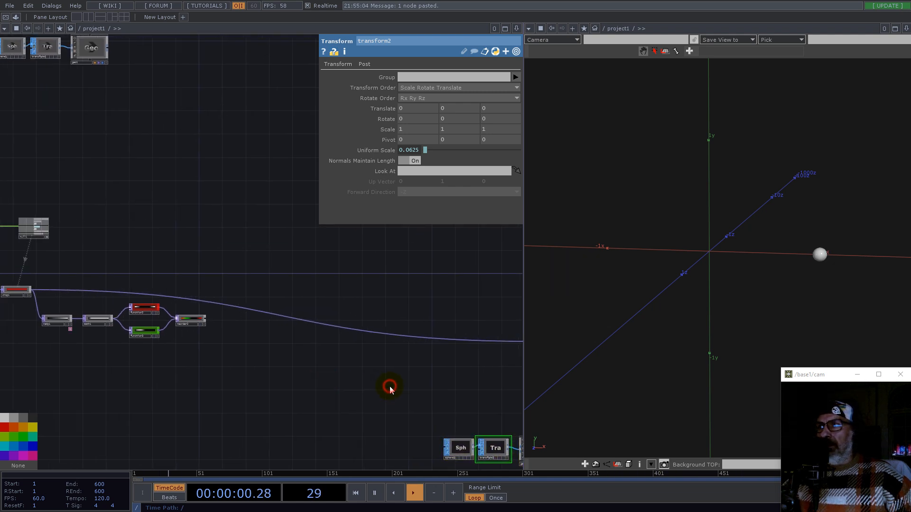
pyautogui.doubleClick(389, 387)
pyautogui.write('se')
pyautogui.click(410, 428)
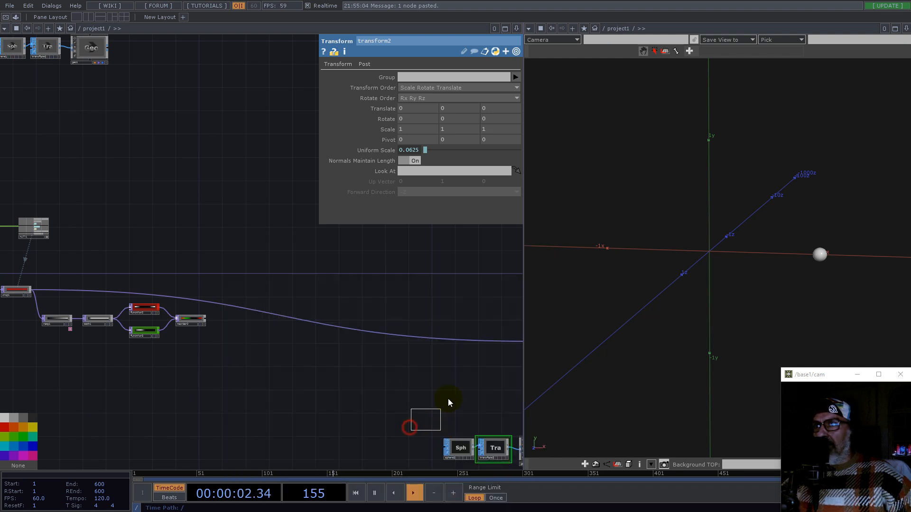
pyautogui.click(477, 376)
pyautogui.moveTo(478, 375); pyautogui.dragTo(409, 347)
pyautogui.moveTo(275, 357); pyautogui.dragTo(390, 307)
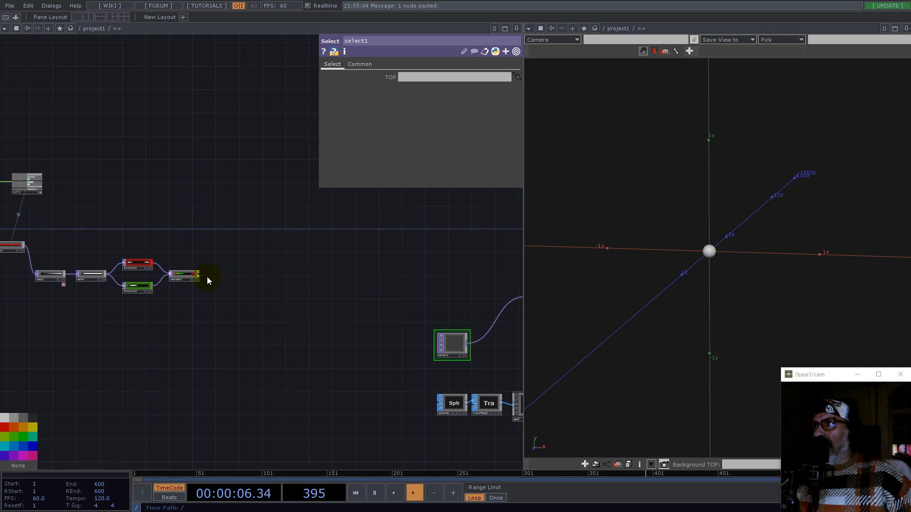
# Step: Reference reorder2 in the Select TOP's TOP parameter
pyautogui.moveTo(256, 312); pyautogui.dragTo(175, 293)
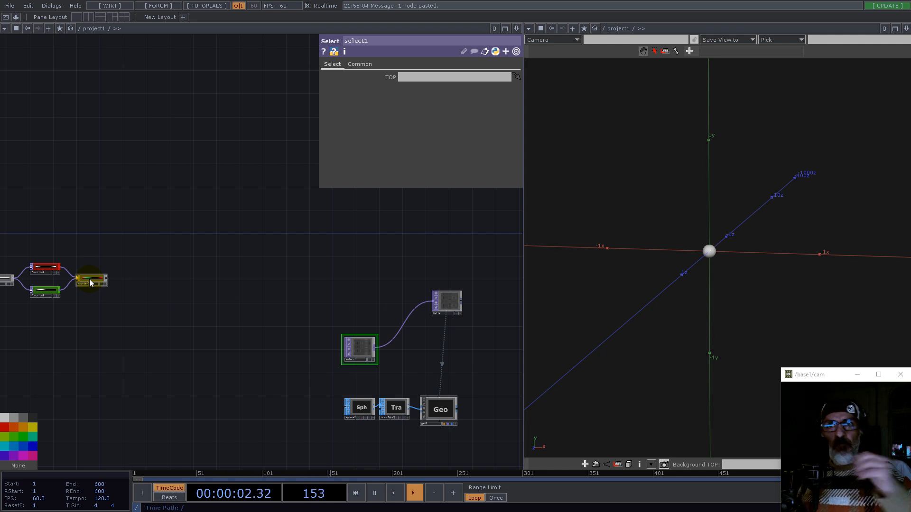
pyautogui.scroll(5, 69, 281)
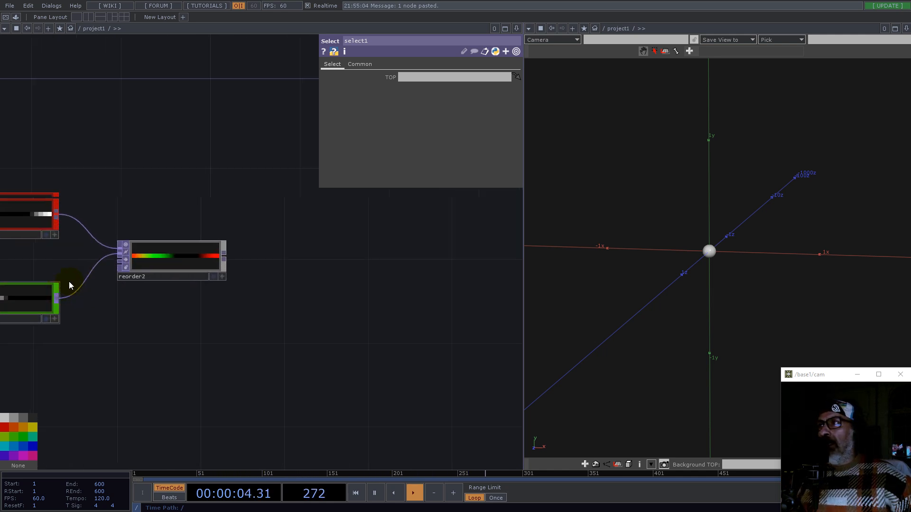
pyautogui.scroll(-5, 179, 254)
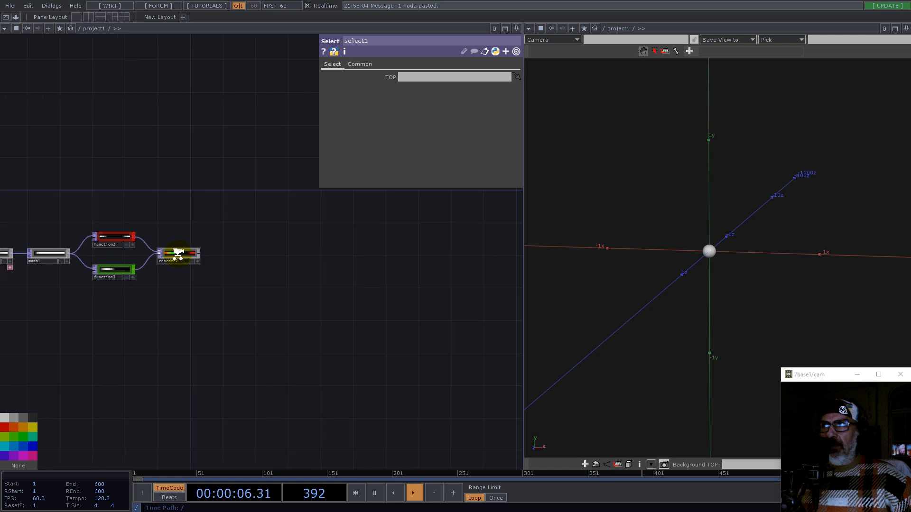
pyautogui.scroll(-4, 178, 257)
pyautogui.moveTo(282, 252); pyautogui.dragTo(409, 78)
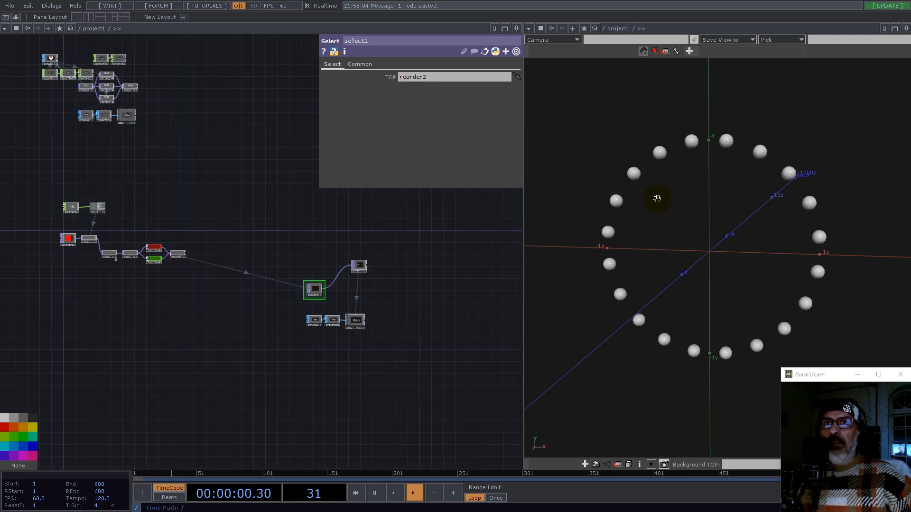
# Step: Set the Reorder TOP's input smoothness and viewer smoothness to Nearest Pixel
pyautogui.scroll(10, 178, 257)
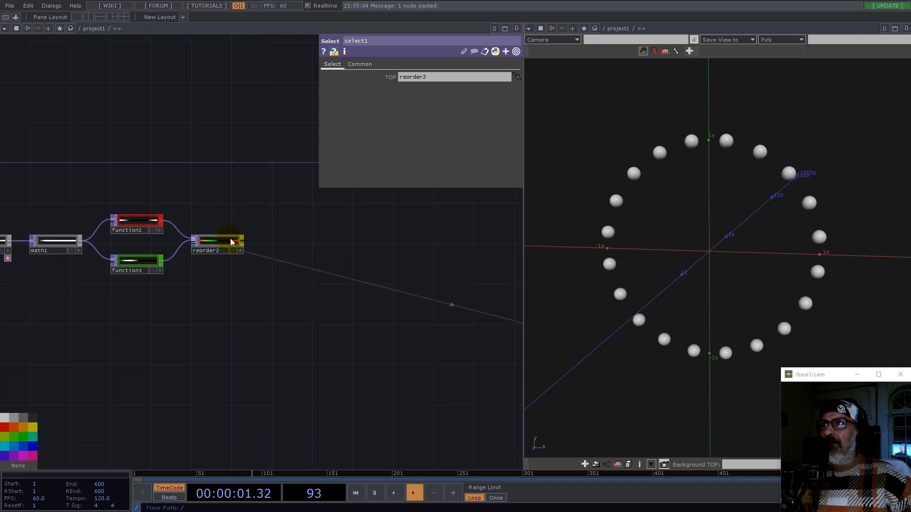
pyautogui.click(361, 66)
pyautogui.click(212, 255)
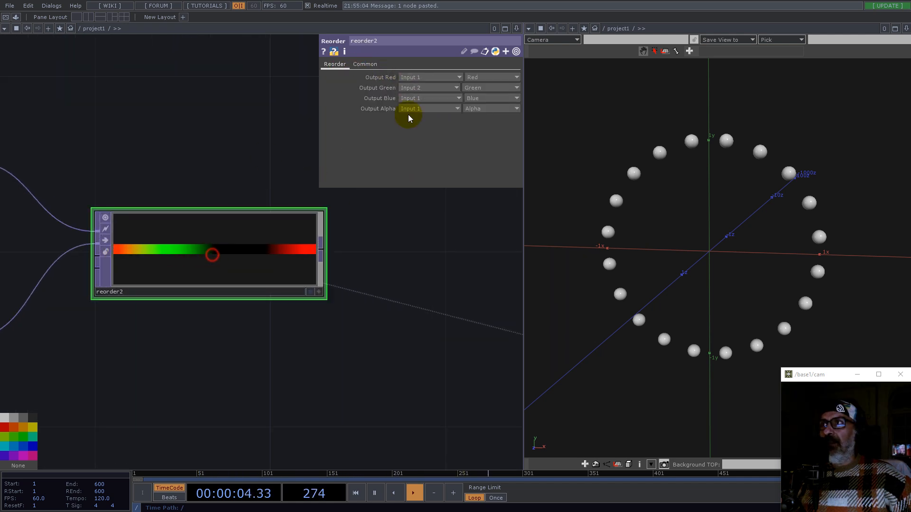
pyautogui.click(364, 65)
pyautogui.click(438, 129)
pyautogui.click(436, 138)
pyautogui.click(437, 150)
pyautogui.click(427, 158)
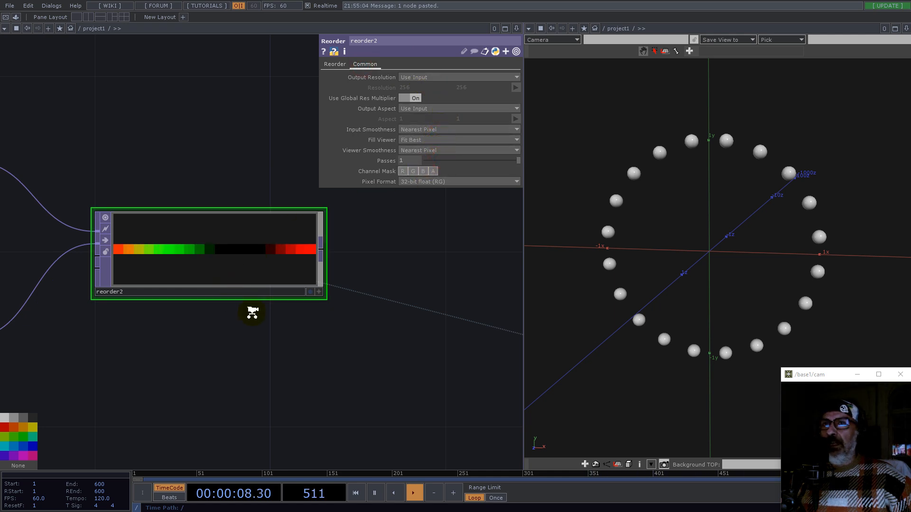
# Step: Inspect the Reorder TOP's resolution and pixel format information
pyautogui.scroll(-8, 252, 312)
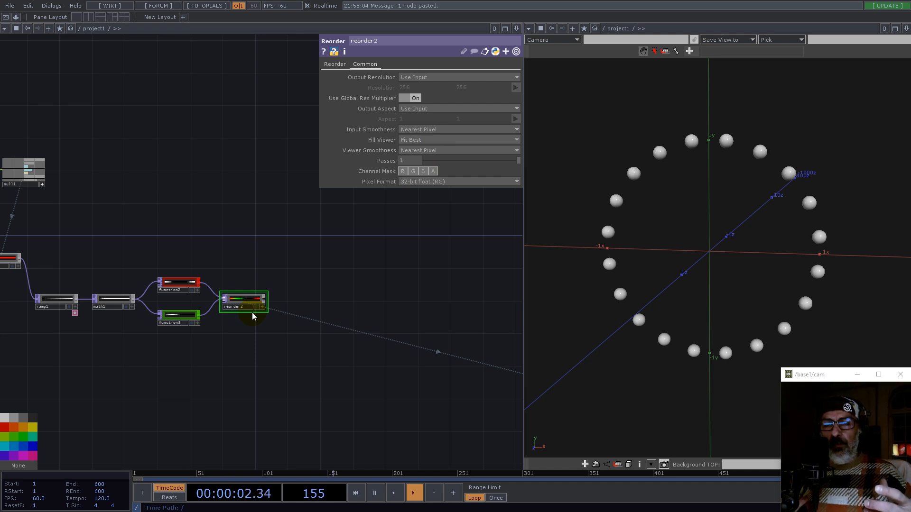
pyautogui.moveTo(258, 262); pyautogui.dragTo(226, 266, button='middle')
pyautogui.moveTo(89, 184); pyautogui.dragTo(185, 130, button='middle')
pyautogui.moveTo(185, 130); pyautogui.dragTo(187, 222)
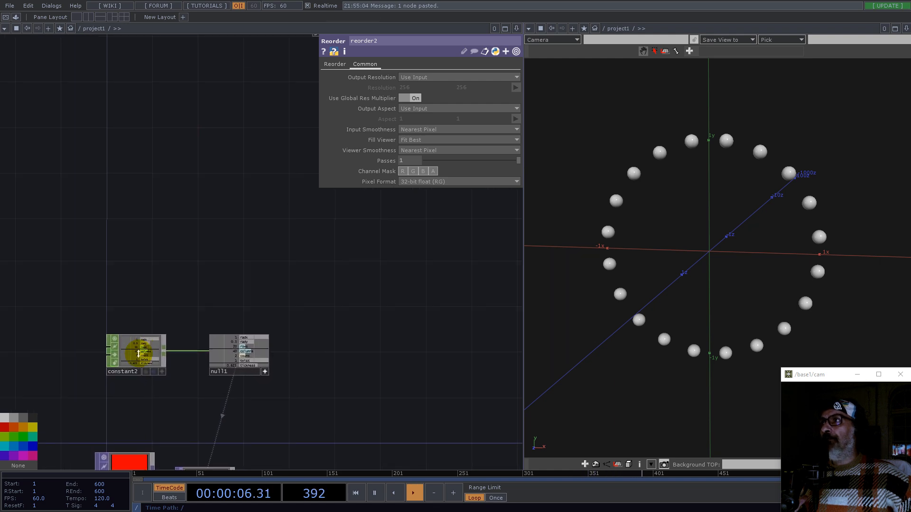
pyautogui.scroll(7, 139, 349)
pyautogui.scroll(-10, 173, 303)
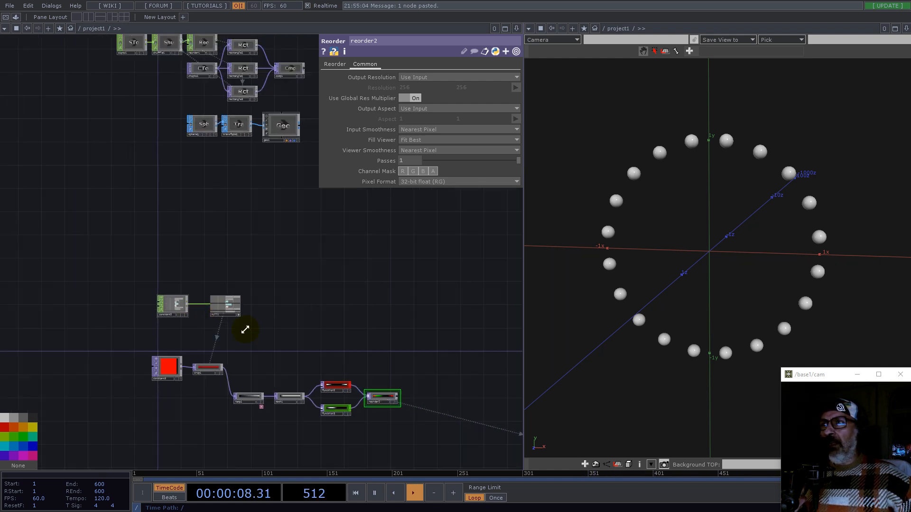
pyautogui.scroll(4, 413, 407)
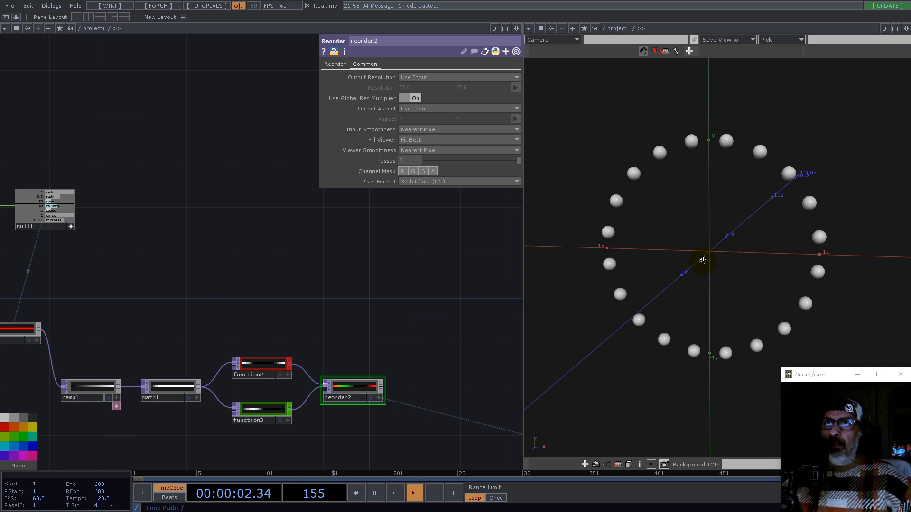
pyautogui.middleClick(381, 384)
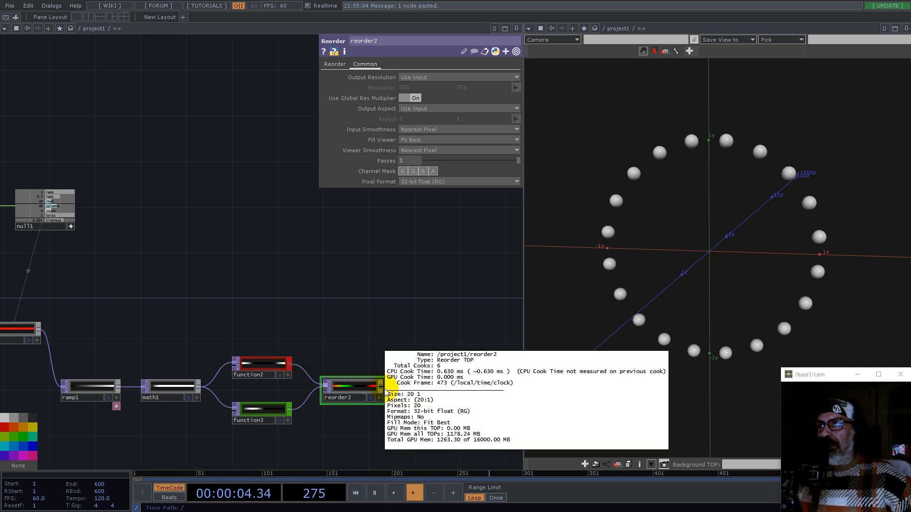
# Step: Append a Math TOP after the Reorder TOP
pyautogui.rightClick(385, 389)
pyautogui.write('math')
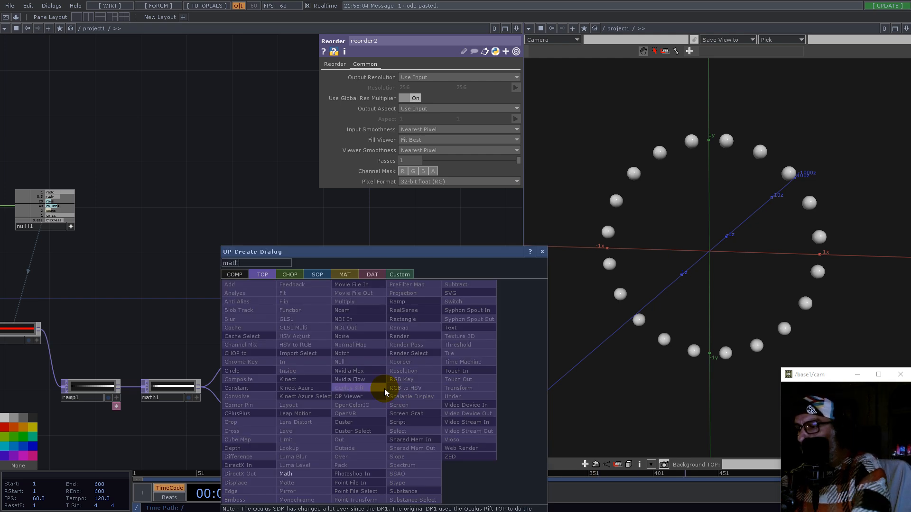
pyautogui.click(301, 473)
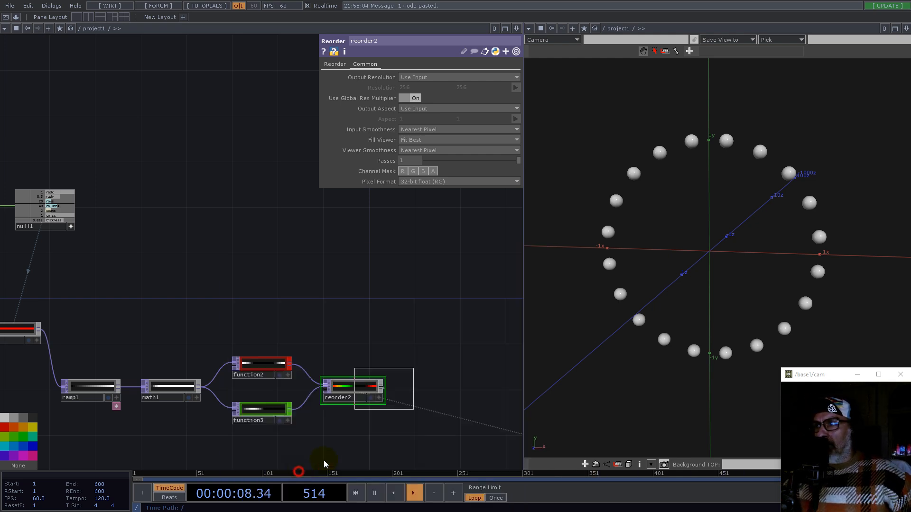
pyautogui.click(431, 387)
pyautogui.moveTo(435, 399); pyautogui.dragTo(433, 389)
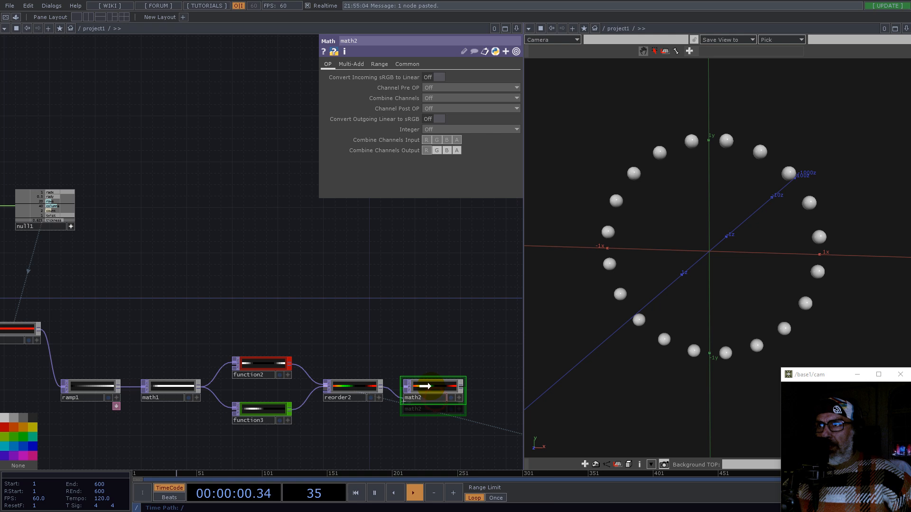
# Step: Link the new Math TOP's Multiply value to null1's rady channel
pyautogui.moveTo(435, 349); pyautogui.dragTo(331, 319)
pyautogui.scroll(-5, 335, 318)
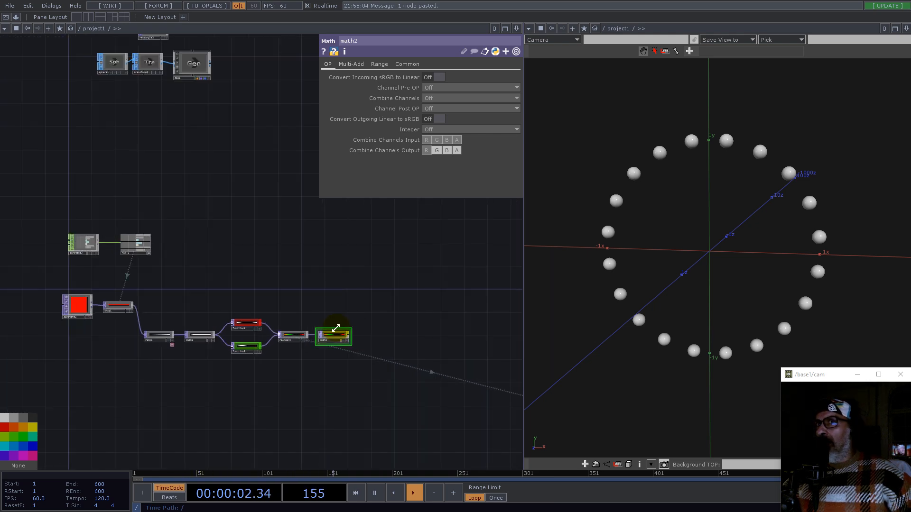
pyautogui.scroll(5, 291, 318)
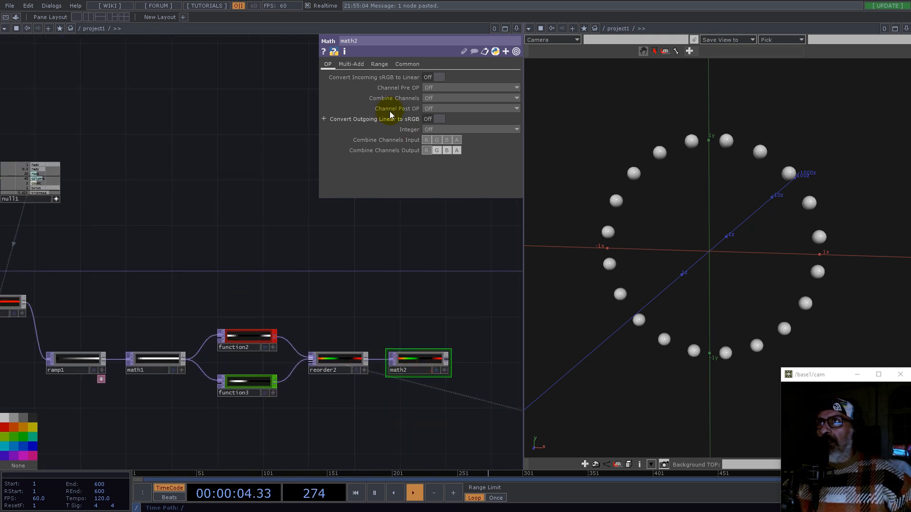
pyautogui.click(378, 64)
pyautogui.click(350, 63)
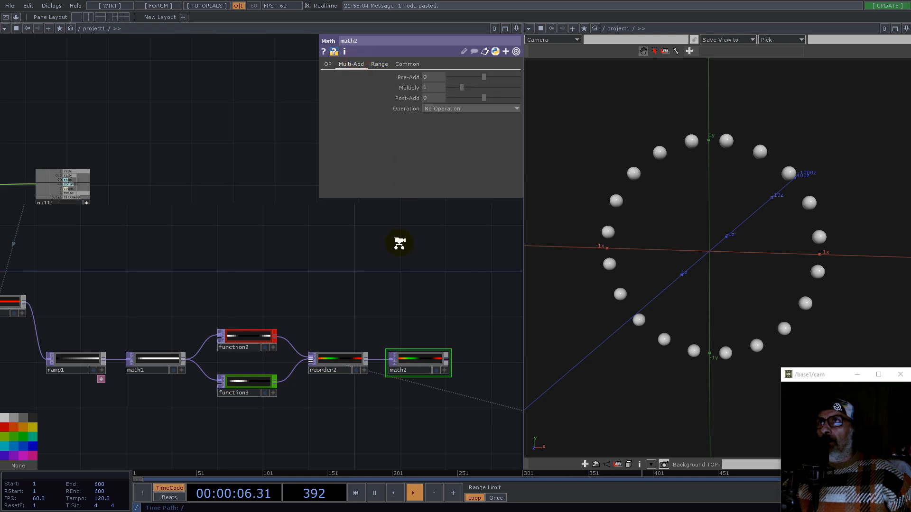
pyautogui.scroll(-6, 399, 244)
pyautogui.scroll(10, 226, 191)
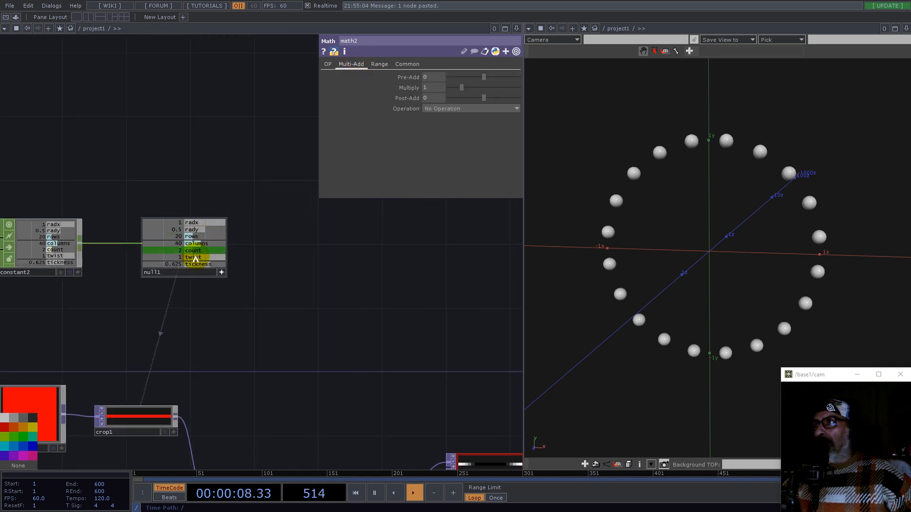
pyautogui.moveTo(192, 229); pyautogui.dragTo(433, 88)
pyautogui.click(436, 83)
# Step: Point the Select TOP at math2 instead of reorder2
pyautogui.moveTo(411, 372); pyautogui.dragTo(219, 227)
pyautogui.scroll(-5, 221, 227)
pyautogui.moveTo(411, 299); pyautogui.dragTo(414, 77)
pyautogui.scroll(3, 240, 295)
pyautogui.scroll(-5, 227, 289)
pyautogui.click(429, 349)
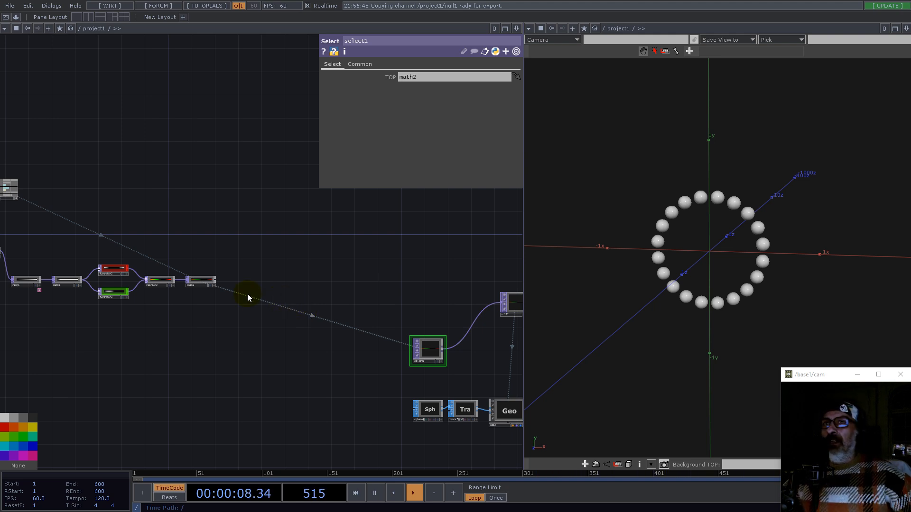
# Step: Append another Math TOP after math2
pyautogui.scroll(4, 216, 280)
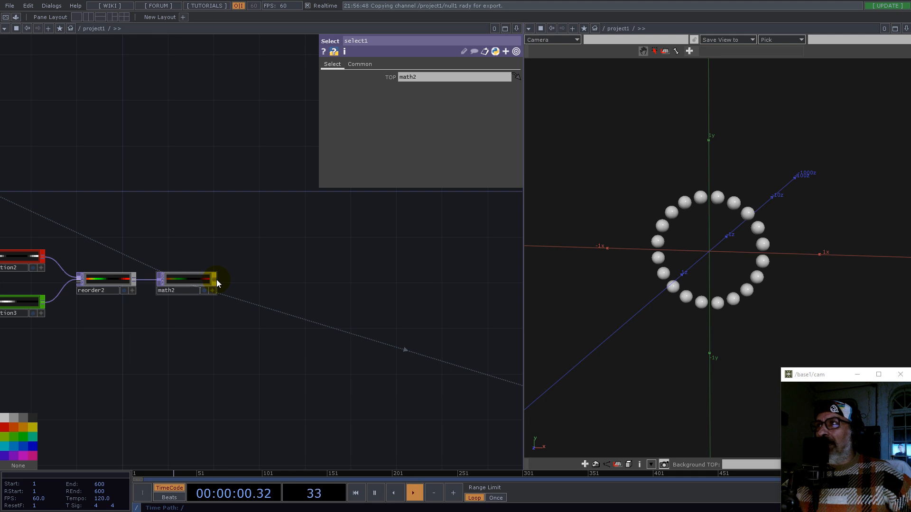
pyautogui.press('Tab')
pyautogui.write('mat')
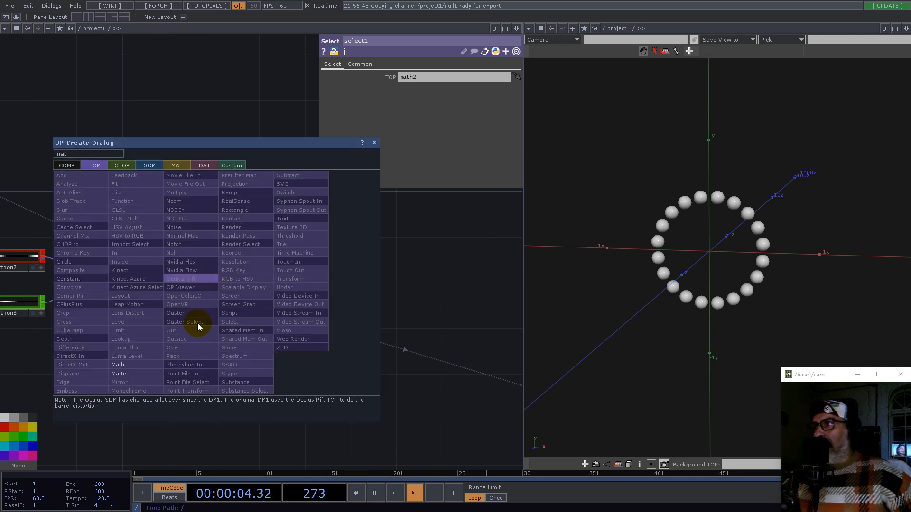
pyautogui.click(118, 365)
pyautogui.click(266, 295)
pyautogui.moveTo(267, 295); pyautogui.dragTo(275, 278)
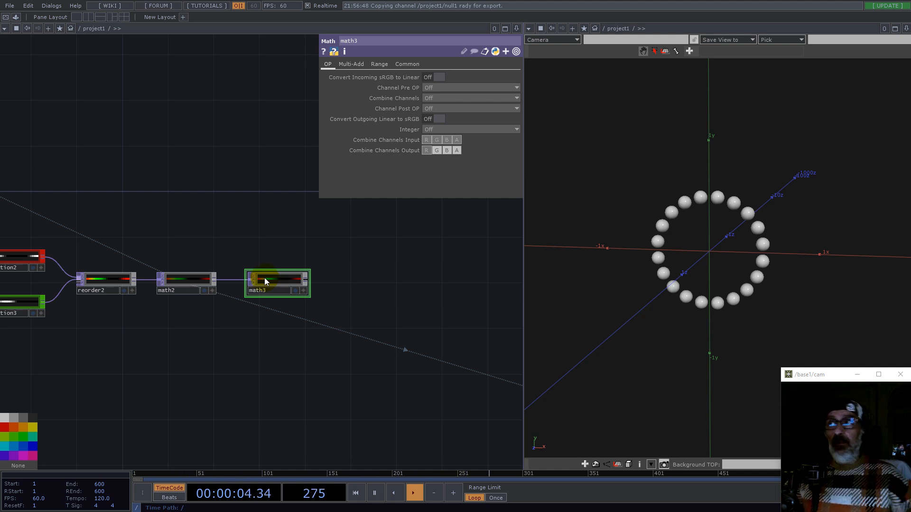
# Step: Toggle the green channel in the second Math TOP's channel mask and open its Multi-Add parameters
pyautogui.click(403, 64)
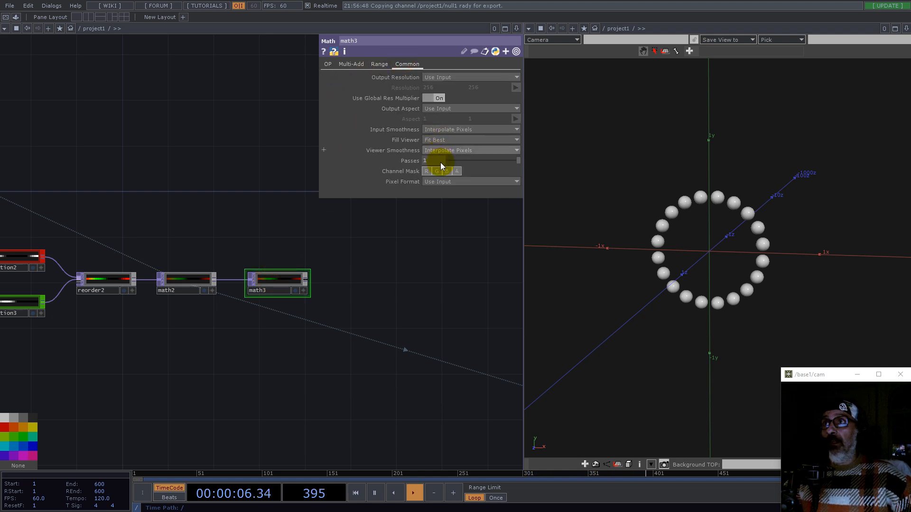
pyautogui.moveTo(277, 281); pyautogui.dragTo(379, 190, button='middle')
pyautogui.click(437, 171)
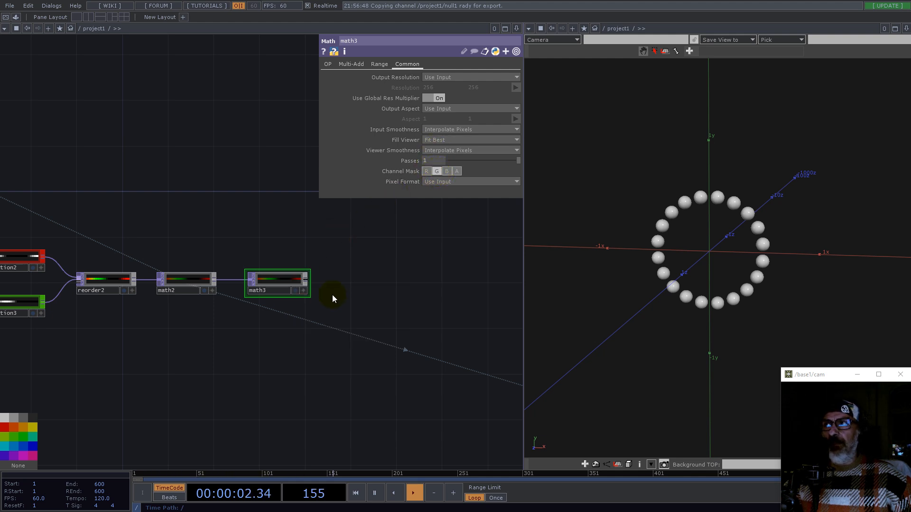
pyautogui.moveTo(229, 347); pyautogui.dragTo(332, 340)
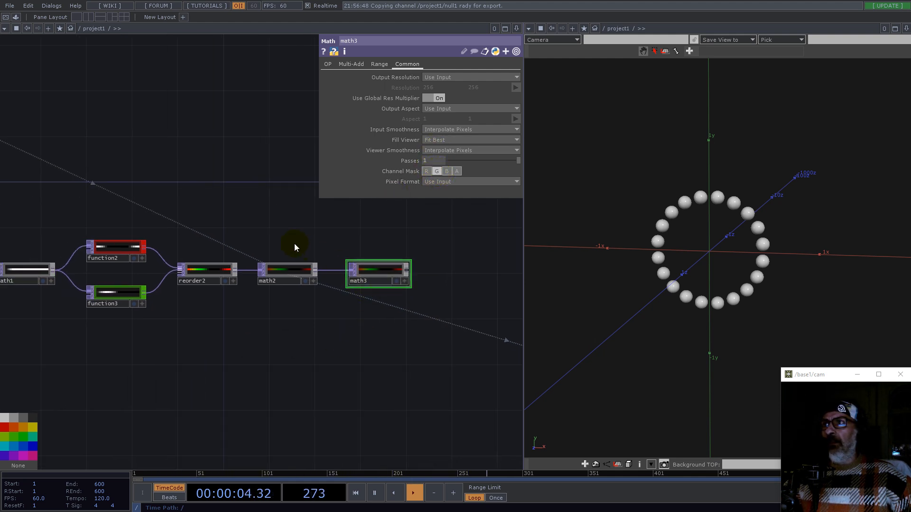
pyautogui.click(349, 63)
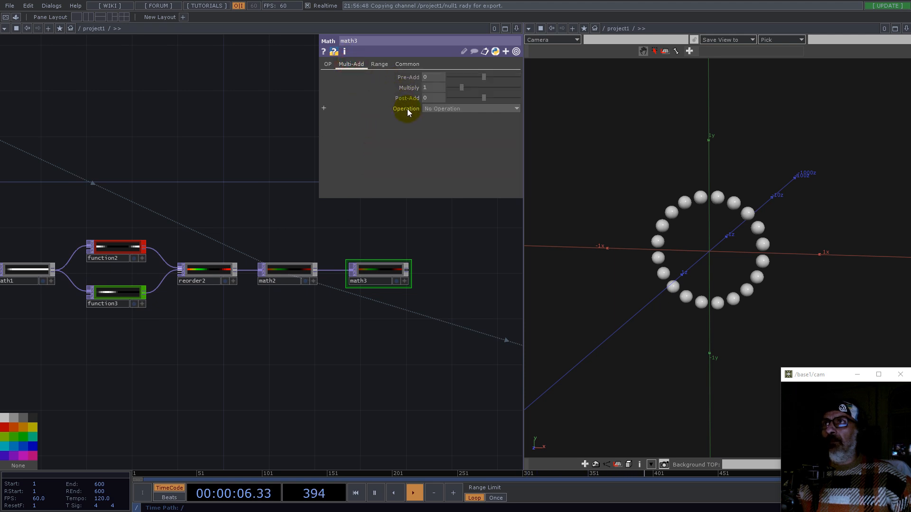
# Step: Link math3's Post-Add value to null1's radx channel
pyautogui.moveTo(175, 148); pyautogui.dragTo(318, 317)
pyautogui.scroll(-3, 342, 348)
pyautogui.scroll(5, 119, 255)
pyautogui.moveTo(150, 333); pyautogui.dragTo(420, 98)
pyautogui.click(431, 101)
# Step: Clear the rows expression from crop1's Crop Right and set Crop Right to 1
pyautogui.moveTo(429, 344); pyautogui.dragTo(195, 190)
pyautogui.scroll(-3, 195, 190)
pyautogui.scroll(-4, 195, 190)
pyautogui.moveTo(342, 237); pyautogui.dragTo(153, 228)
pyautogui.moveTo(347, 270); pyautogui.dragTo(161, 217)
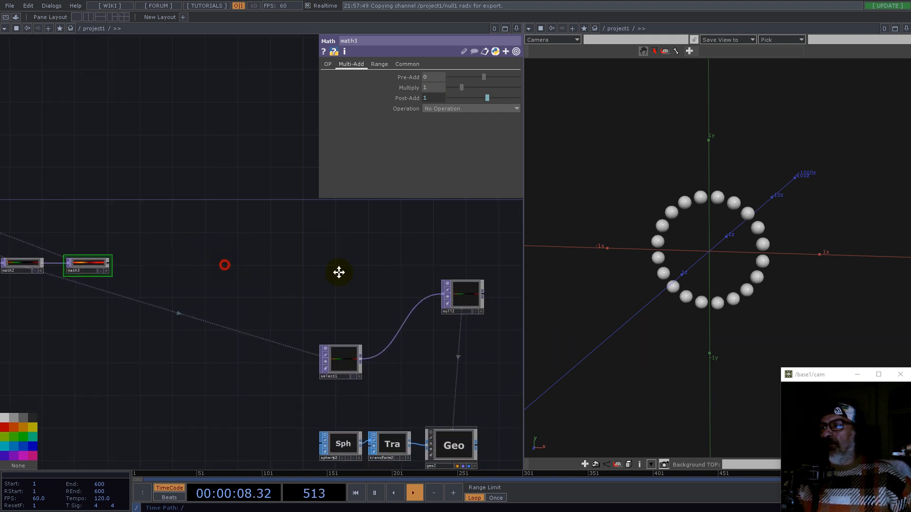
pyautogui.moveTo(339, 272); pyautogui.dragTo(427, 271)
pyautogui.scroll(-4, 346, 328)
pyautogui.scroll(4, 173, 300)
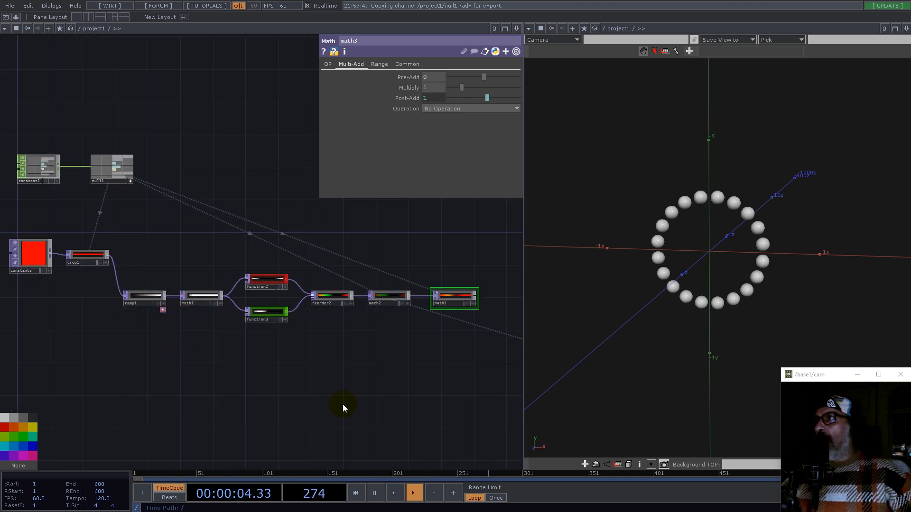
pyautogui.scroll(-2, 329, 384)
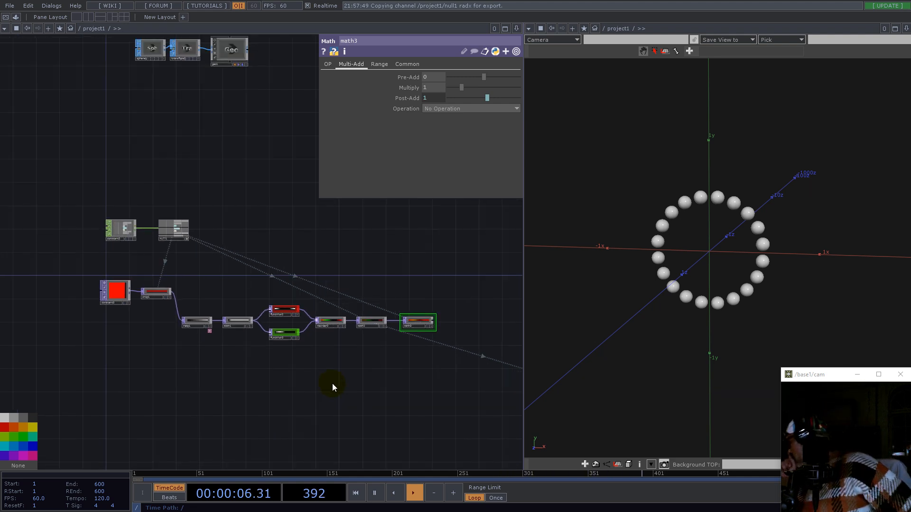
pyautogui.scroll(3, 111, 292)
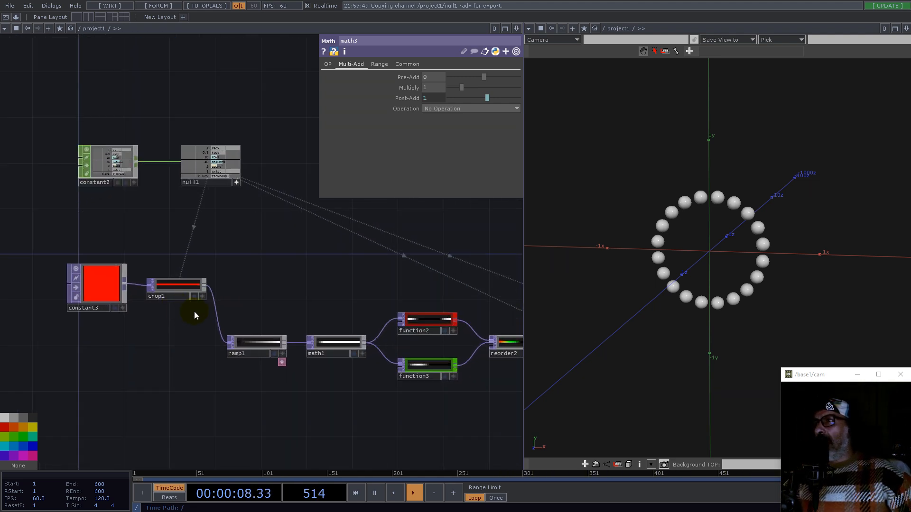
pyautogui.click(175, 283)
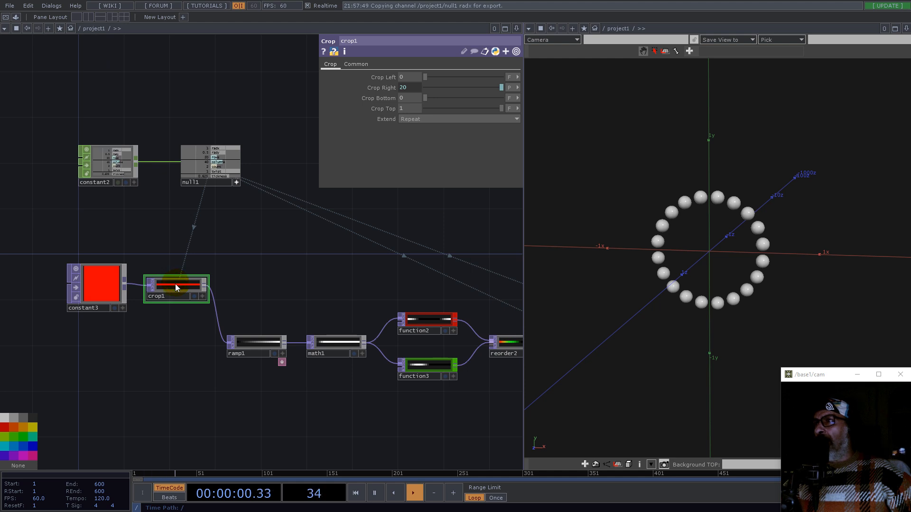
pyautogui.click(411, 87)
pyautogui.click(466, 98)
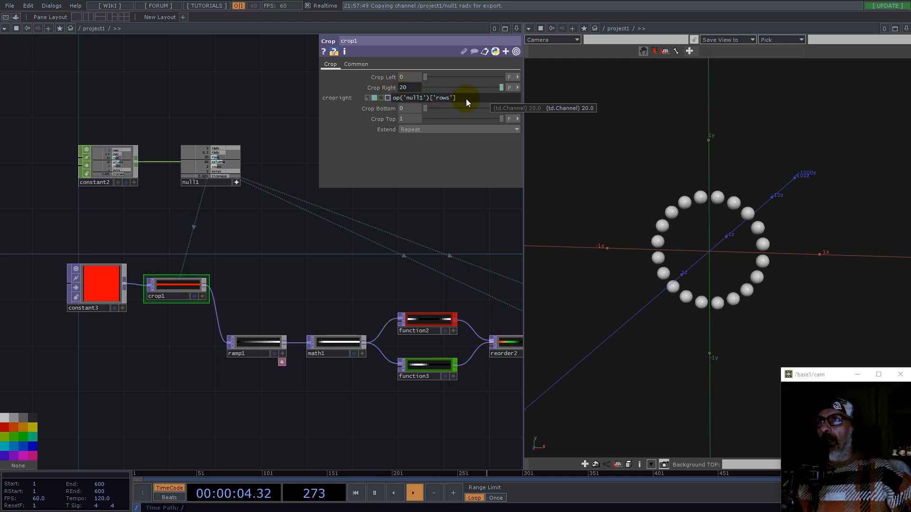
pyautogui.moveTo(466, 99); pyautogui.dragTo(355, 103)
pyautogui.press('BackSpace')
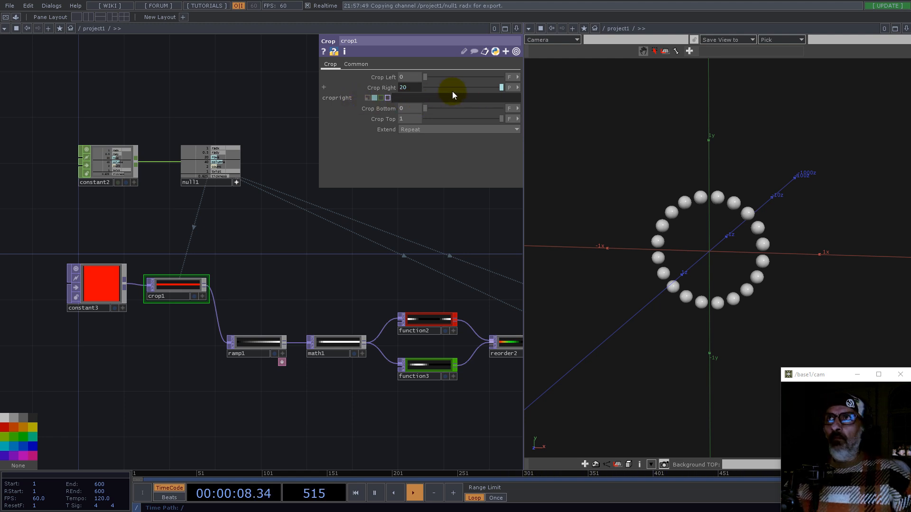
pyautogui.click(517, 88)
pyautogui.click(514, 85)
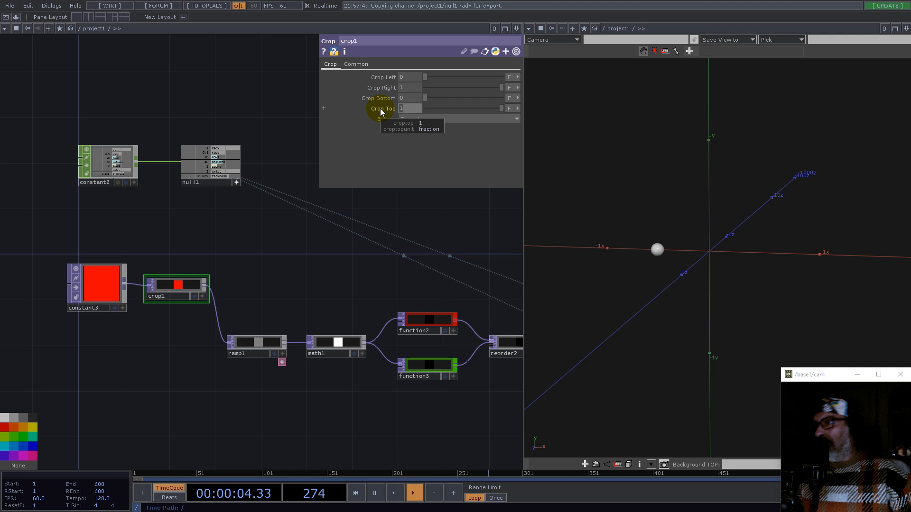
# Step: Paste the null1 rows channel reference into crop1's Crop Top
pyautogui.click(516, 109)
pyautogui.click(489, 116)
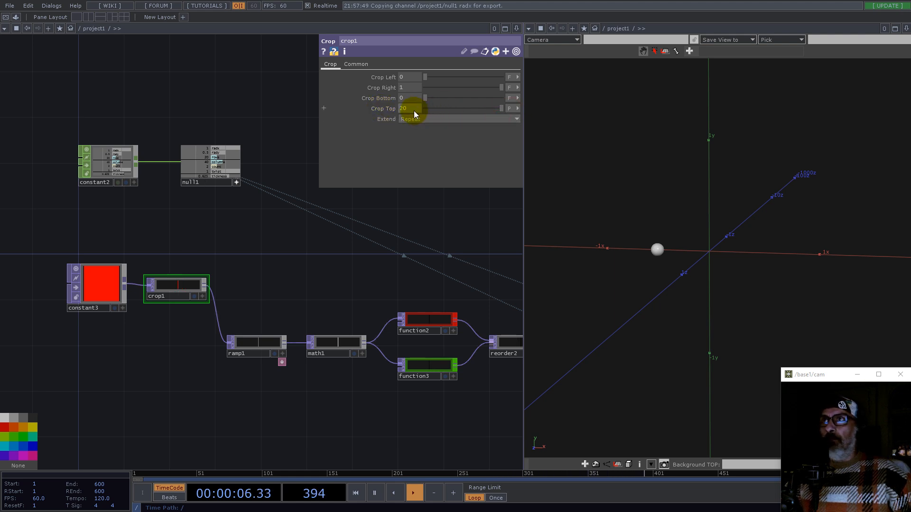
pyautogui.hotkey('ctrl', 'v')
pyautogui.press('Return')
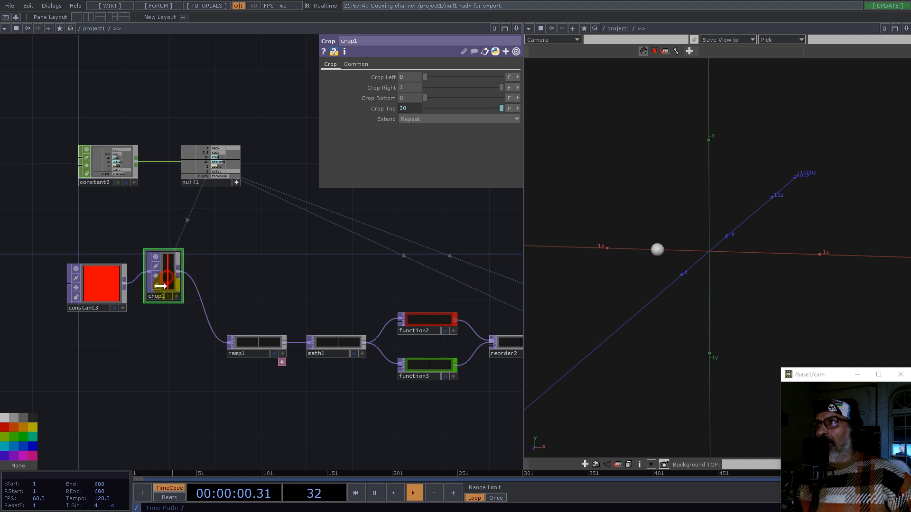
# Step: Enlarge the crop1 node tile and others in the texture chain to show tall previews
pyautogui.moveTo(256, 278); pyautogui.dragTo(225, 395)
pyautogui.scroll(-6, 225, 395)
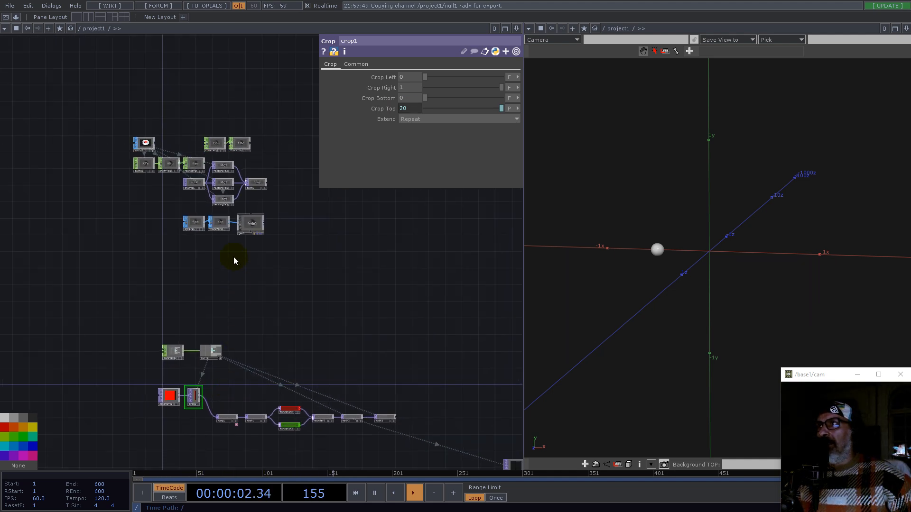
pyautogui.scroll(5, 243, 185)
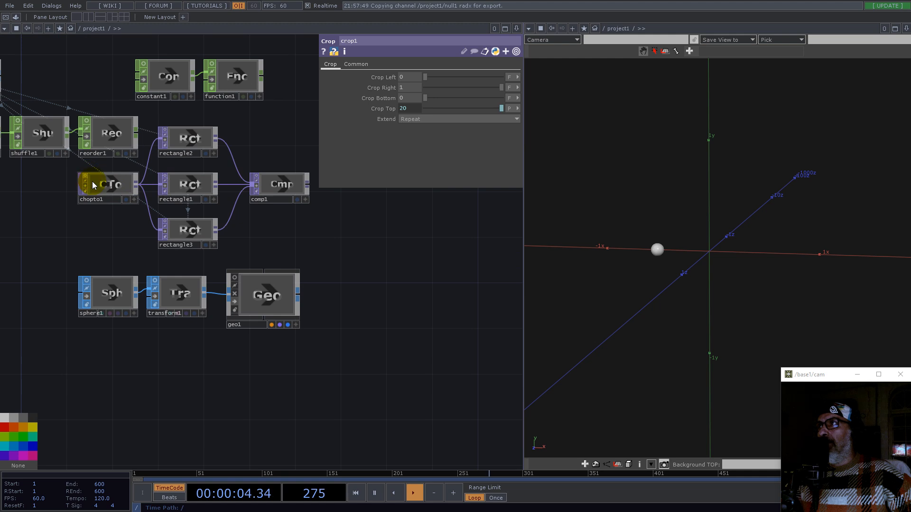
pyautogui.scroll(-6, 189, 287)
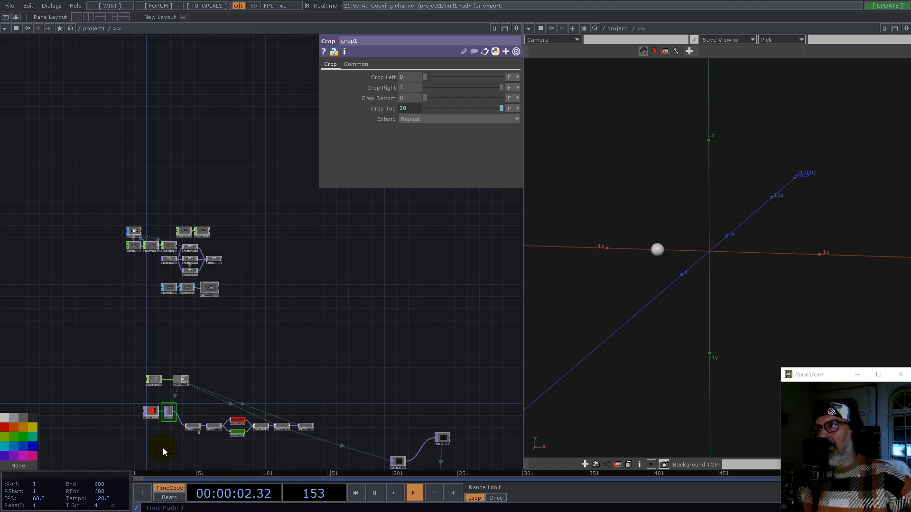
pyautogui.scroll(10, 163, 452)
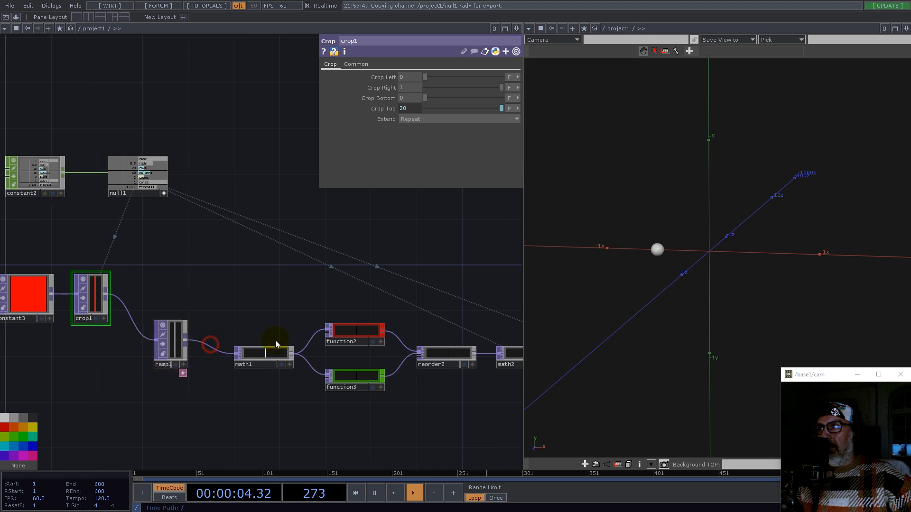
pyautogui.click(292, 345)
pyautogui.moveTo(300, 249); pyautogui.dragTo(486, 355)
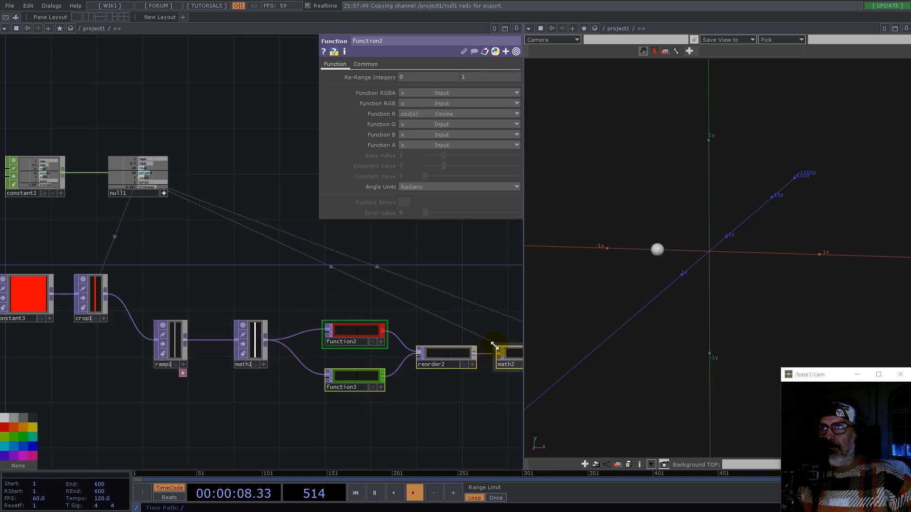
pyautogui.click(494, 345)
pyautogui.moveTo(432, 282); pyautogui.dragTo(144, 242)
pyautogui.scroll(-5, 155, 256)
pyautogui.scroll(5, 251, 271)
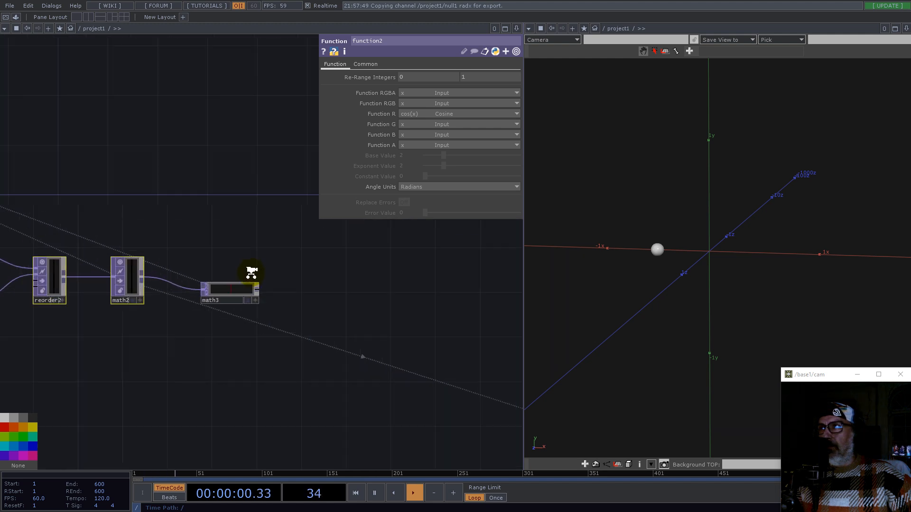
pyautogui.scroll(3, 251, 272)
# Step: Point the Select TOP at math3
pyautogui.click(261, 287)
pyautogui.scroll(-7, 234, 305)
pyautogui.moveTo(314, 302); pyautogui.dragTo(291, 288)
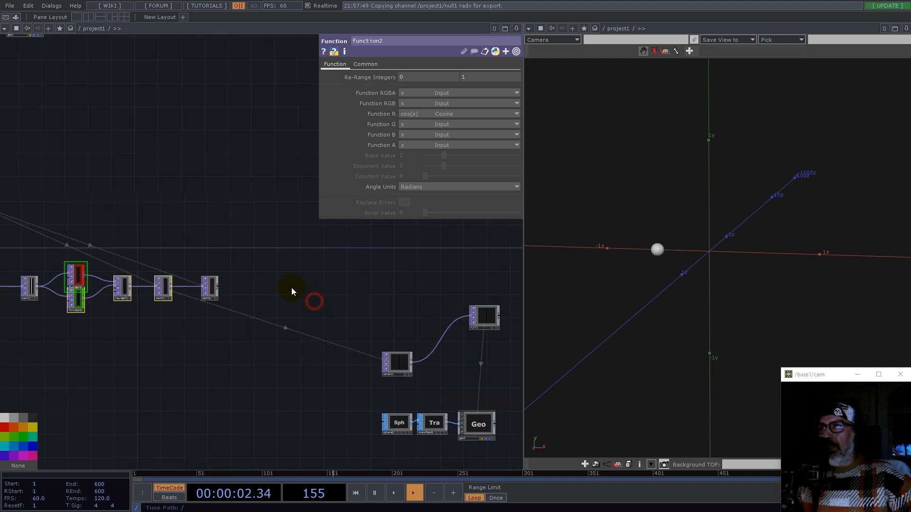
pyautogui.click(380, 355)
pyautogui.moveTo(201, 278); pyautogui.dragTo(407, 77)
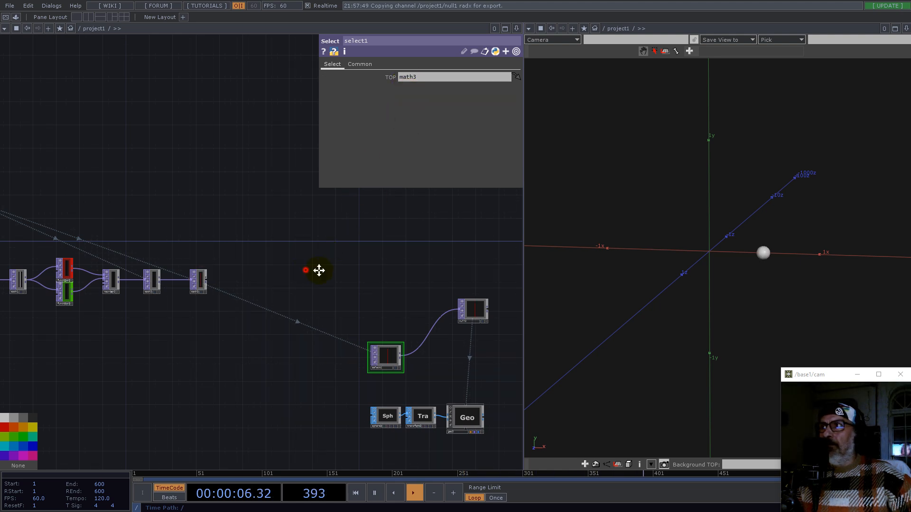
# Step: Resize the function, reorder and math node tiles into tall previews
pyautogui.moveTo(319, 270); pyautogui.dragTo(442, 266)
pyautogui.scroll(-2, 438, 301)
pyautogui.scroll(6, 245, 285)
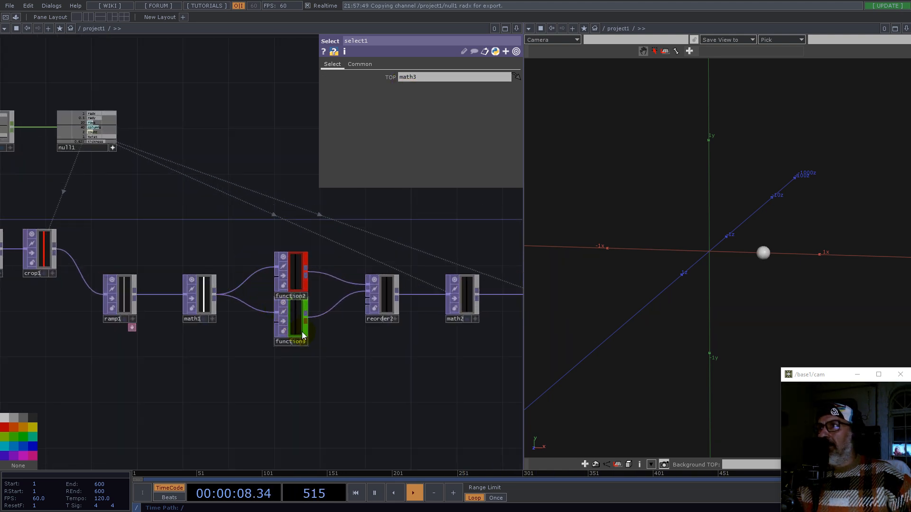
pyautogui.moveTo(293, 349); pyautogui.dragTo(293, 371)
pyautogui.moveTo(170, 206); pyautogui.dragTo(212, 316)
pyautogui.scroll(-6, 325, 291)
pyautogui.scroll(2, 495, 345)
pyautogui.scroll(7, 495, 345)
pyautogui.scroll(-5, 469, 311)
pyautogui.moveTo(266, 372); pyautogui.dragTo(330, 372)
pyautogui.moveTo(347, 295); pyautogui.dragTo(348, 312)
pyautogui.moveTo(418, 303); pyautogui.dragTo(418, 315)
# Step: Inspect the parameters of math2, function2, crop1 and ramp1
pyautogui.click(440, 87)
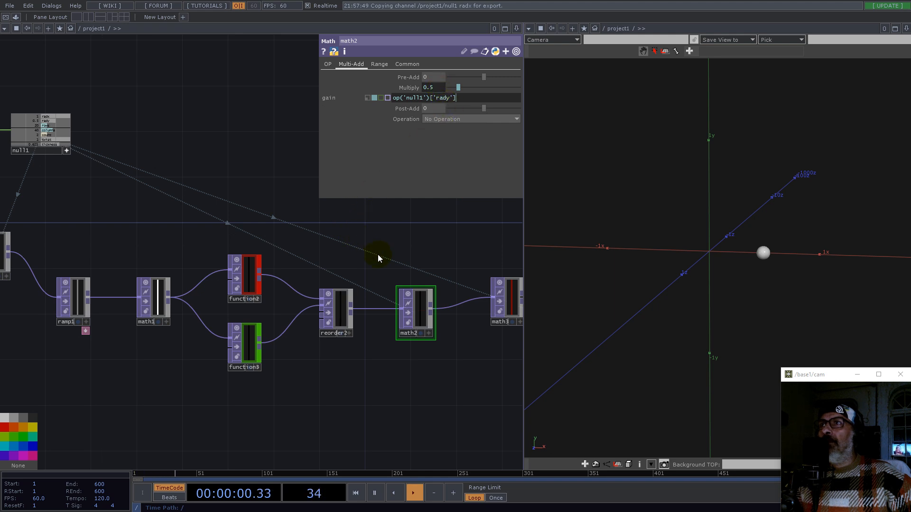
pyautogui.click(249, 277)
pyautogui.moveTo(165, 243); pyautogui.dragTo(343, 232)
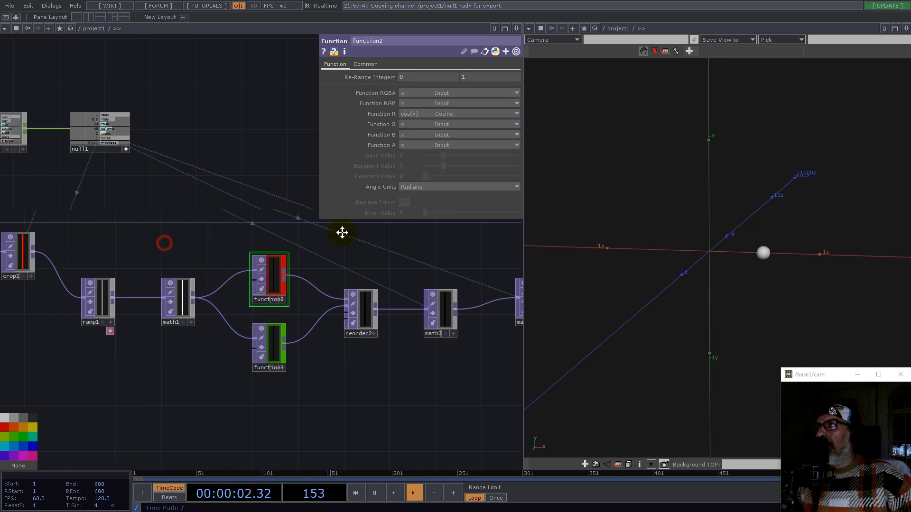
pyautogui.scroll(5, 169, 237)
pyautogui.click(197, 253)
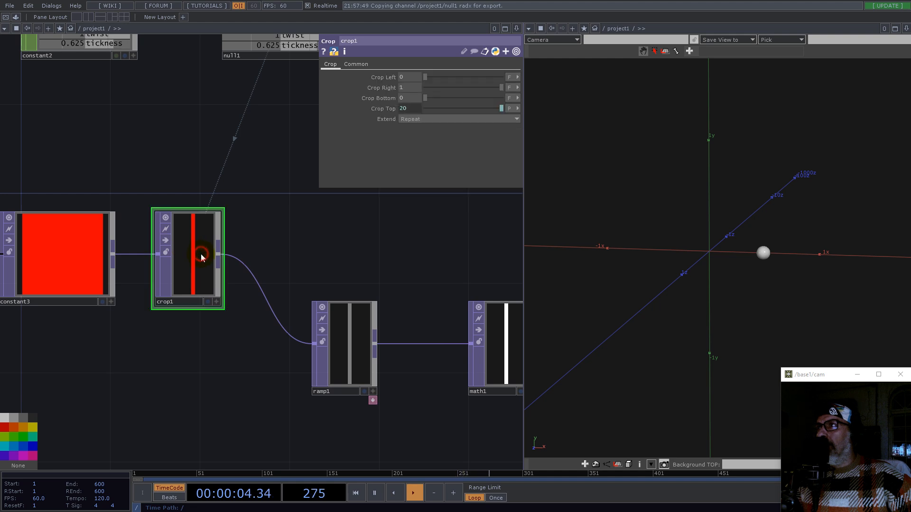
pyautogui.middleClick(353, 338)
# Step: Set ramp1's ramp Type to Vertical
pyautogui.click(357, 327)
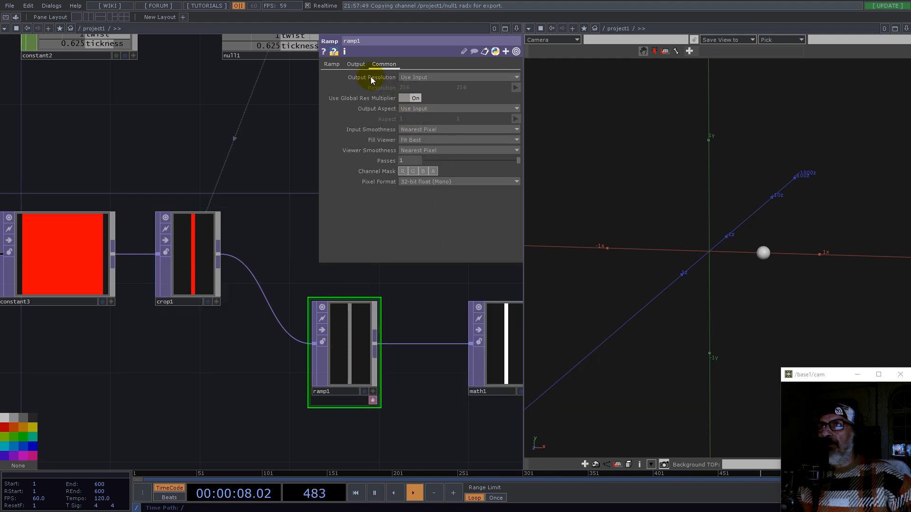
pyautogui.click(332, 64)
pyautogui.click(423, 141)
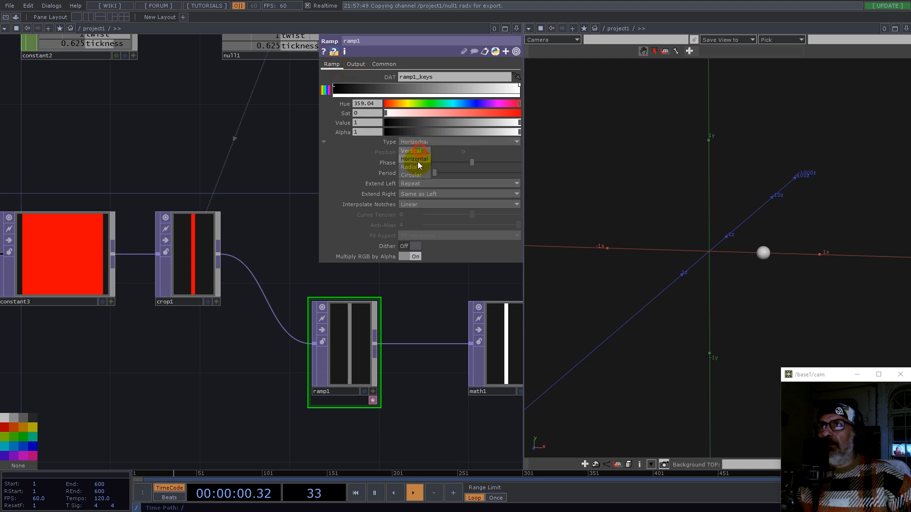
pyautogui.click(417, 158)
# Step: Orbit the 3D viewer to examine the ring of spheres
pyautogui.moveTo(421, 284); pyautogui.dragTo(236, 293)
pyautogui.scroll(-4, 236, 293)
pyautogui.moveTo(443, 289); pyautogui.dragTo(250, 334)
pyautogui.scroll(4, 354, 330)
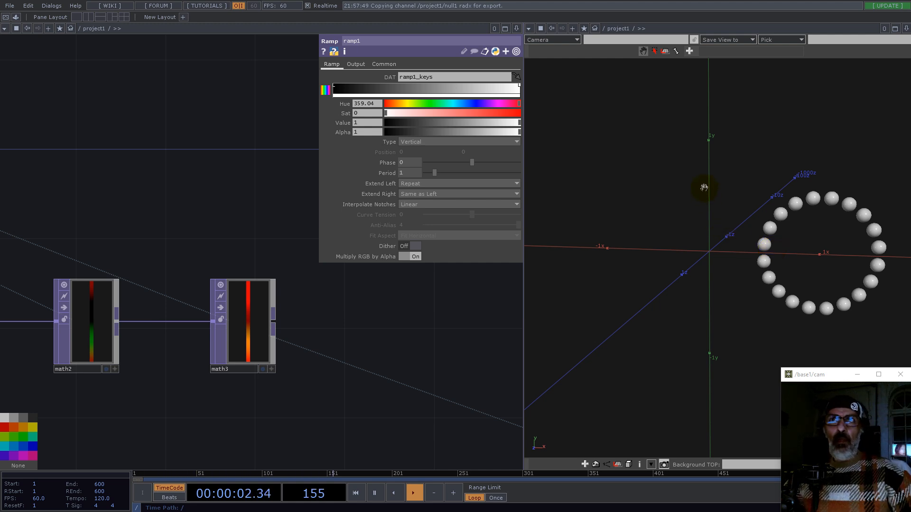
pyautogui.moveTo(704, 188); pyautogui.dragTo(702, 206)
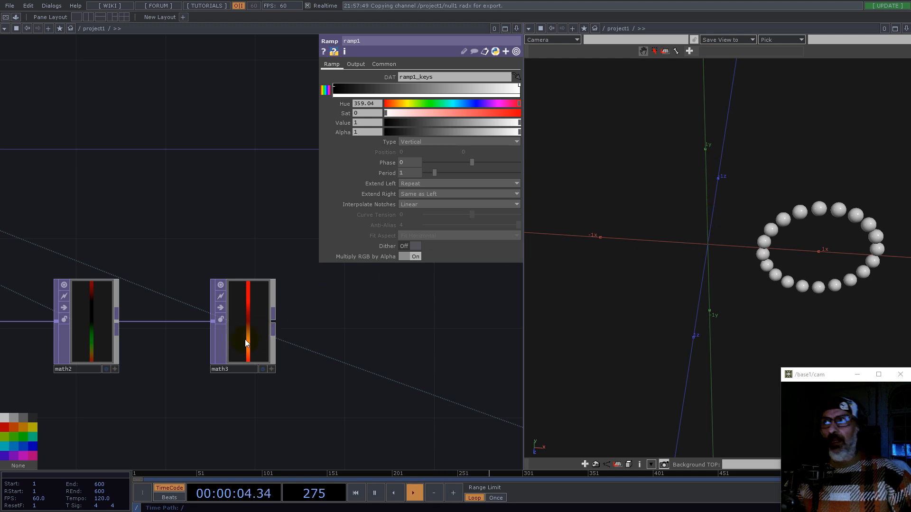
pyautogui.scroll(-3, 258, 397)
pyautogui.moveTo(360, 390); pyautogui.dragTo(326, 346)
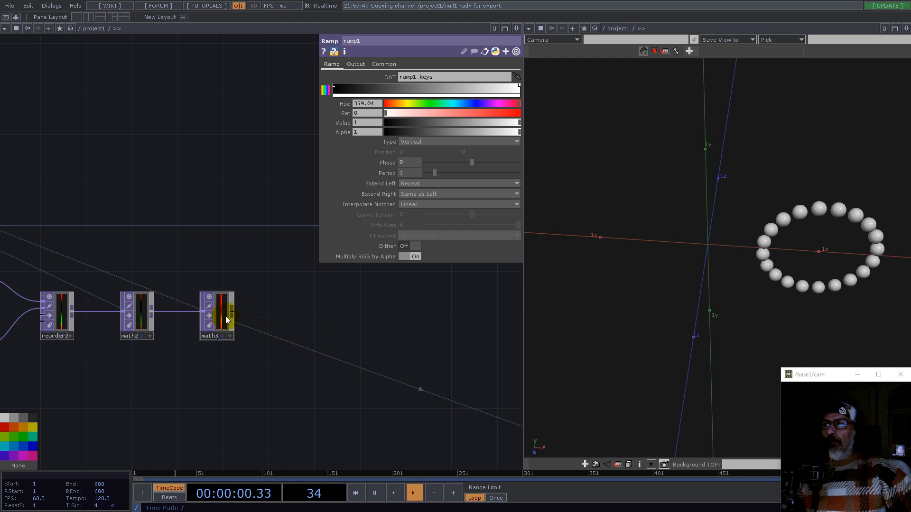
pyautogui.moveTo(824, 281)
pyautogui.mouseDown()
pyautogui.moveTo(756, 260)
pyautogui.moveTo(762, 238)
pyautogui.mouseUp()
# Step: Append a Fit TOP after math3
pyautogui.moveTo(366, 337); pyautogui.dragTo(408, 409)
pyautogui.moveTo(266, 390); pyautogui.dragTo(256, 383)
pyautogui.press('Tab')
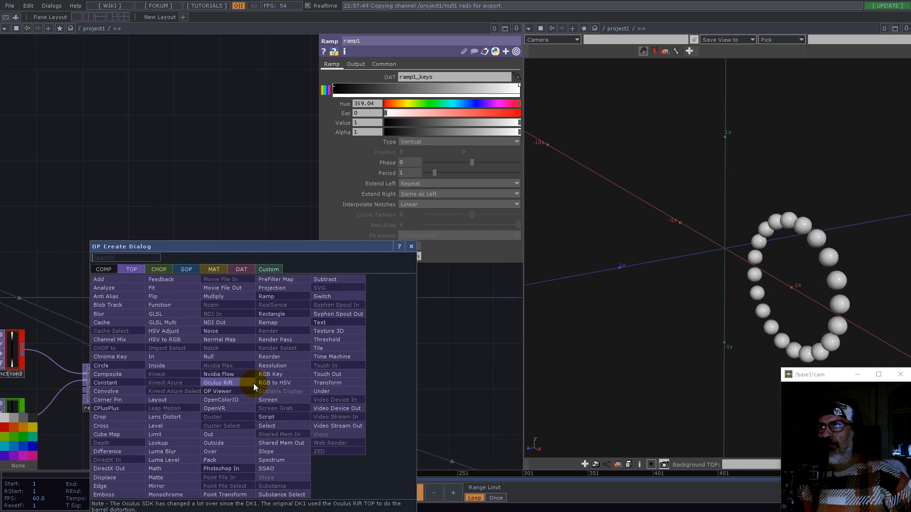
pyautogui.write('fit')
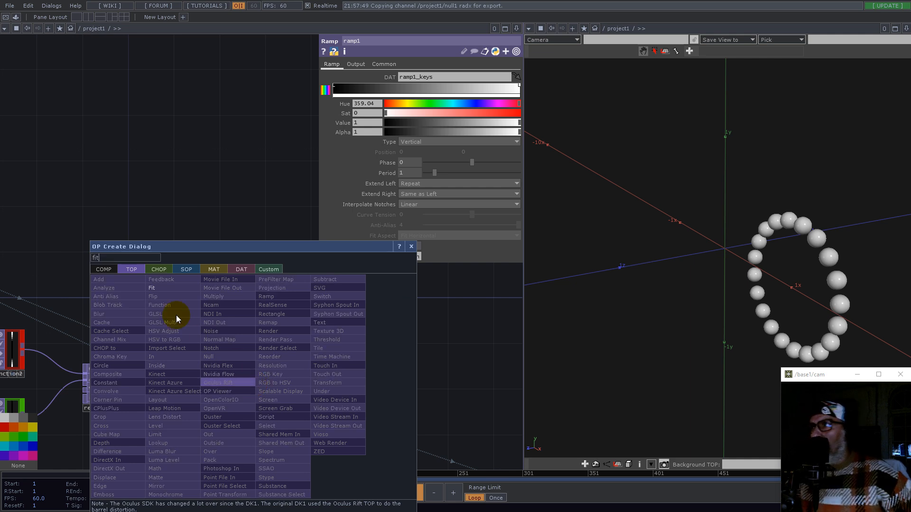
pyautogui.click(181, 288)
pyautogui.click(303, 389)
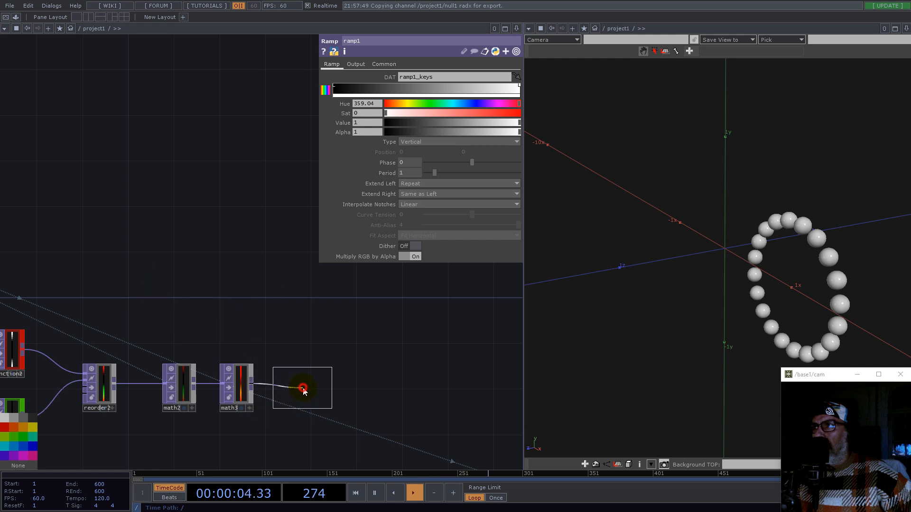
# Step: Link fit1's output resolution width and height to null1's columns and rows channels
pyautogui.moveTo(337, 315); pyautogui.dragTo(386, 323)
pyautogui.scroll(-3, 385, 326)
pyautogui.scroll(6, 191, 242)
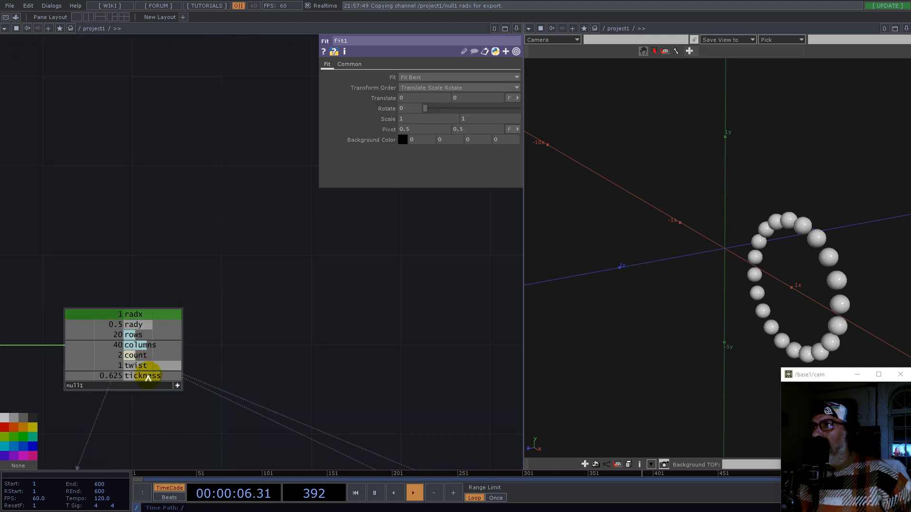
pyautogui.moveTo(132, 346); pyautogui.dragTo(407, 89)
pyautogui.click(413, 85)
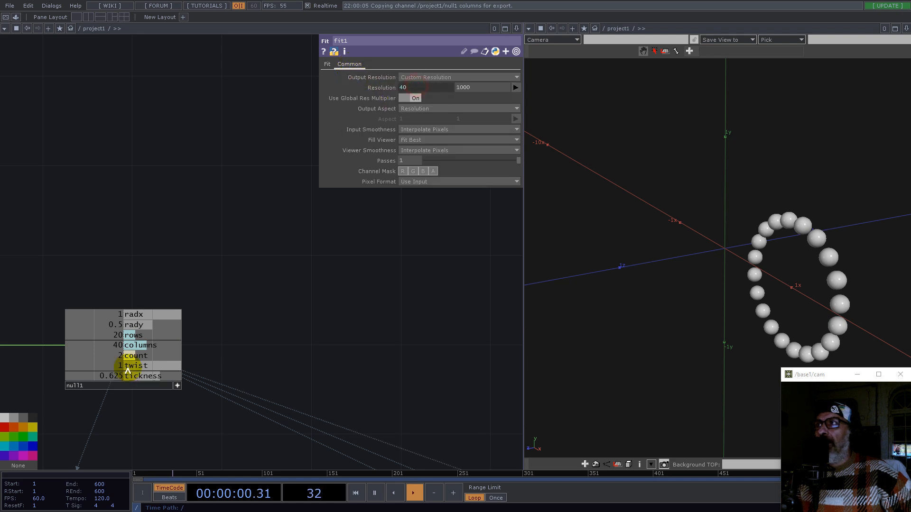
pyautogui.moveTo(133, 335); pyautogui.dragTo(476, 87)
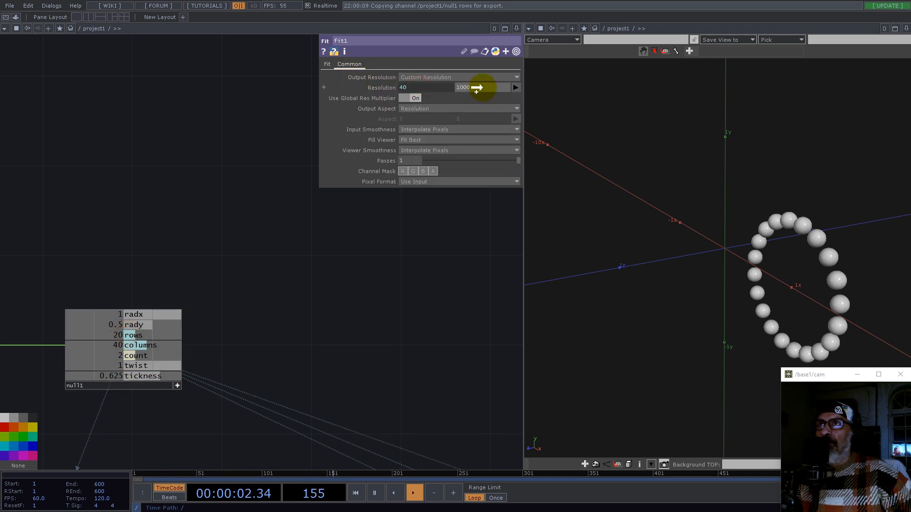
# Step: Set fit1's Input Smoothness and Viewer Smoothness to Nearest Pixel
pyautogui.click(427, 129)
pyautogui.click(430, 139)
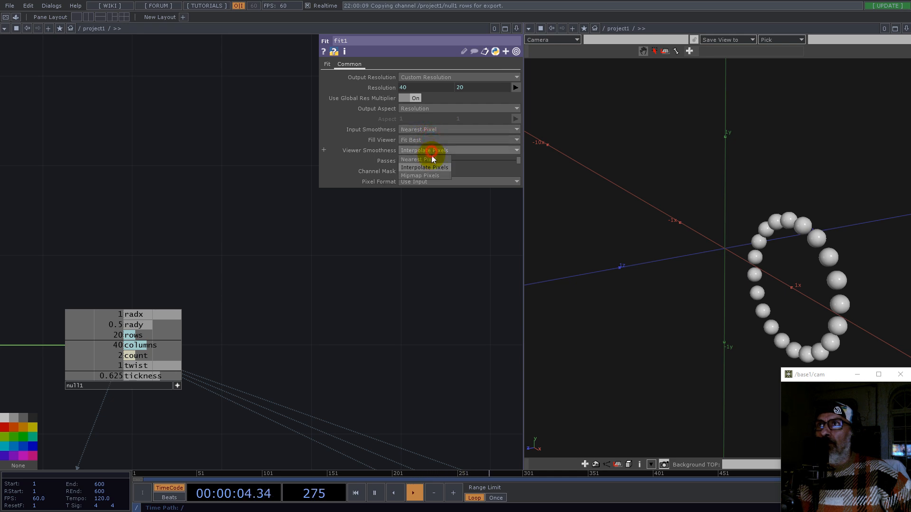
pyautogui.click(429, 151)
pyautogui.click(431, 161)
pyautogui.moveTo(511, 334); pyautogui.dragTo(390, 287)
pyautogui.click(328, 64)
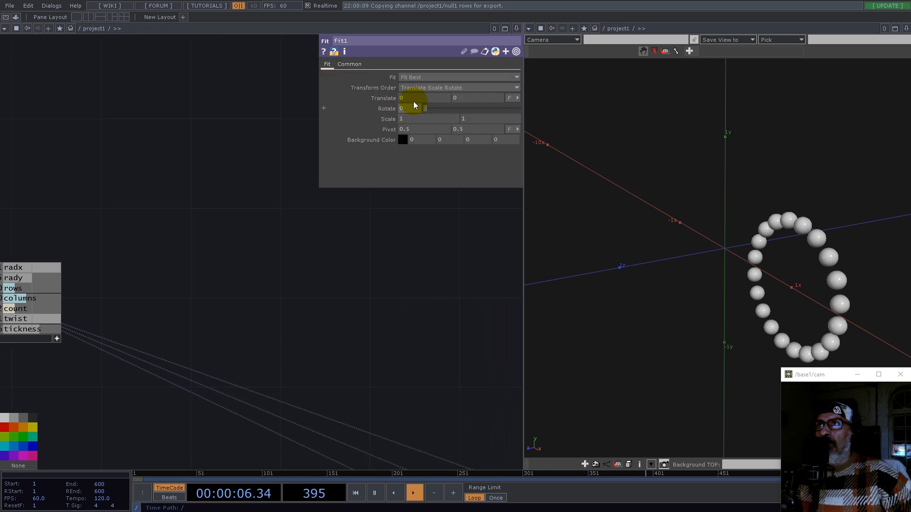
# Step: Set fit1's Fit mode to Fill and shrink the fit1 node tile
pyautogui.click(413, 80)
pyautogui.click(412, 86)
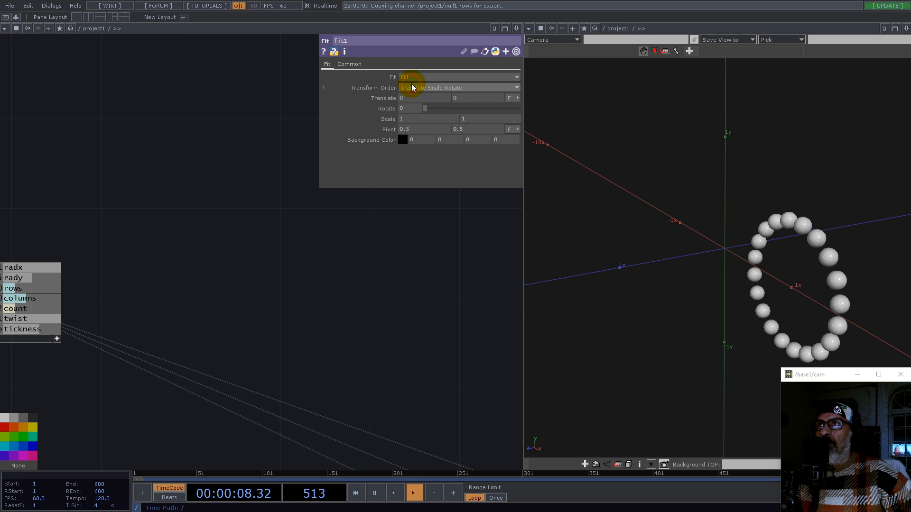
pyautogui.scroll(-5, 404, 280)
pyautogui.scroll(8, 299, 252)
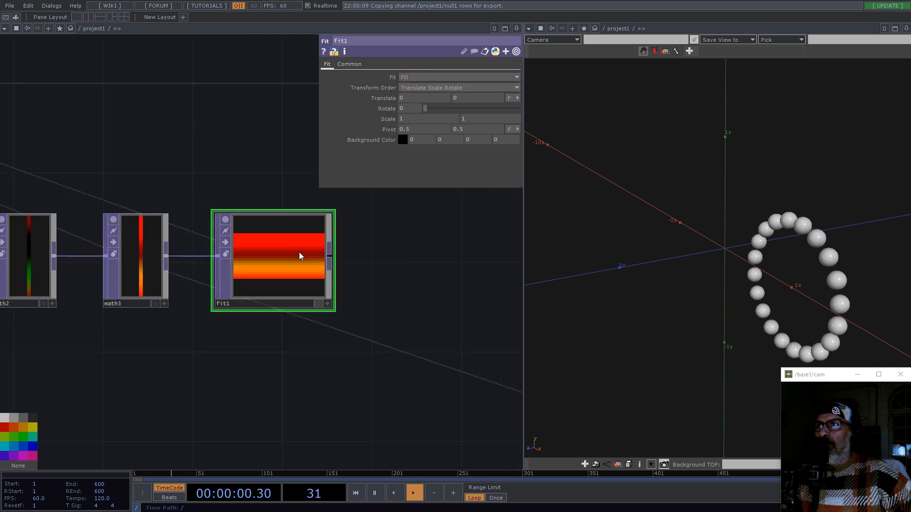
pyautogui.scroll(-5, 298, 248)
pyautogui.click(326, 219)
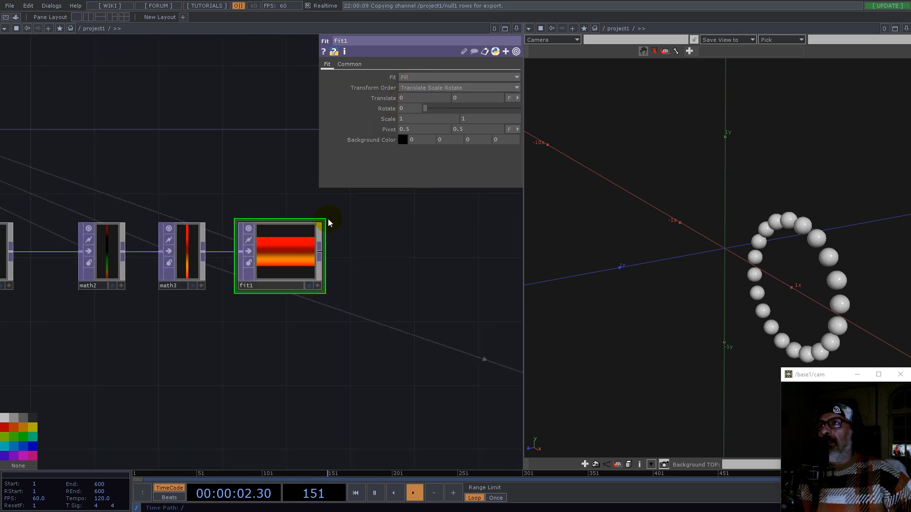
pyautogui.moveTo(326, 220); pyautogui.dragTo(326, 244)
pyautogui.moveTo(277, 266); pyautogui.dragTo(293, 251)
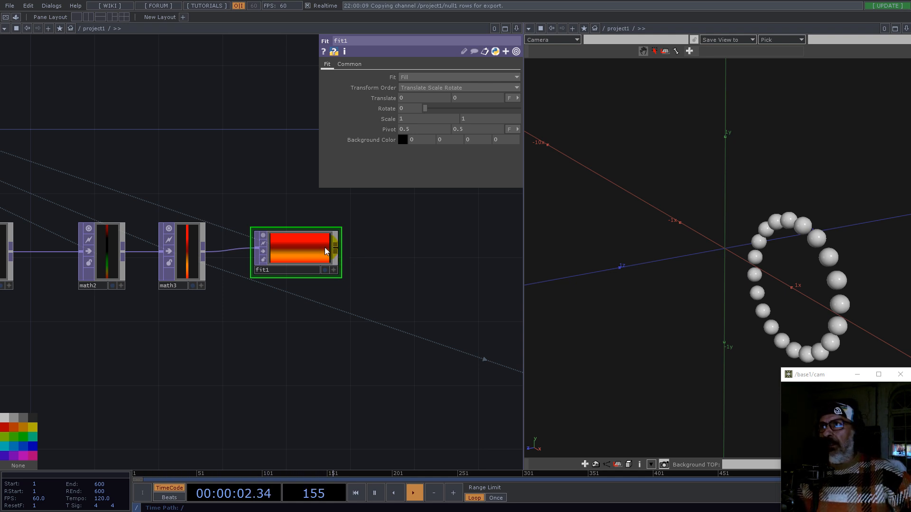
# Step: Append a Reorder TOP after fit1 and set its pixel format to 32-bit float (Mono)
pyautogui.rightClick(336, 250)
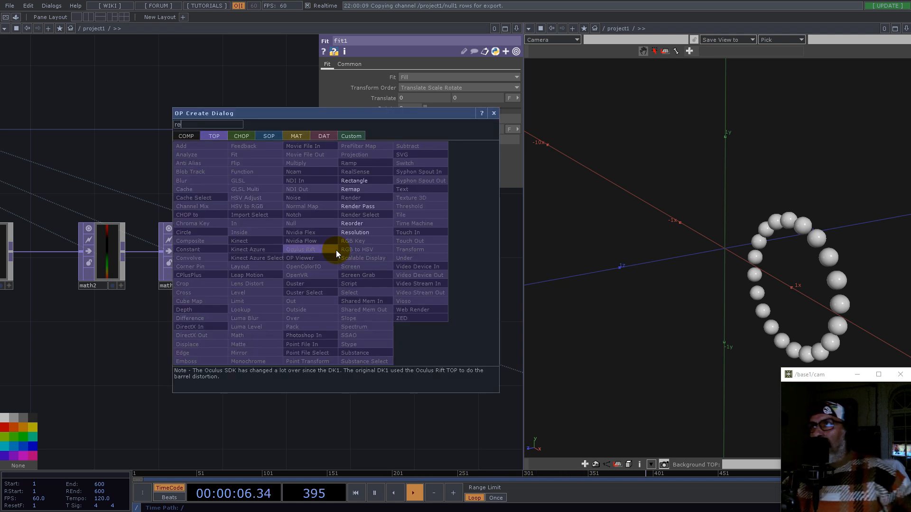
pyautogui.write('re')
pyautogui.click(355, 226)
pyautogui.click(434, 221)
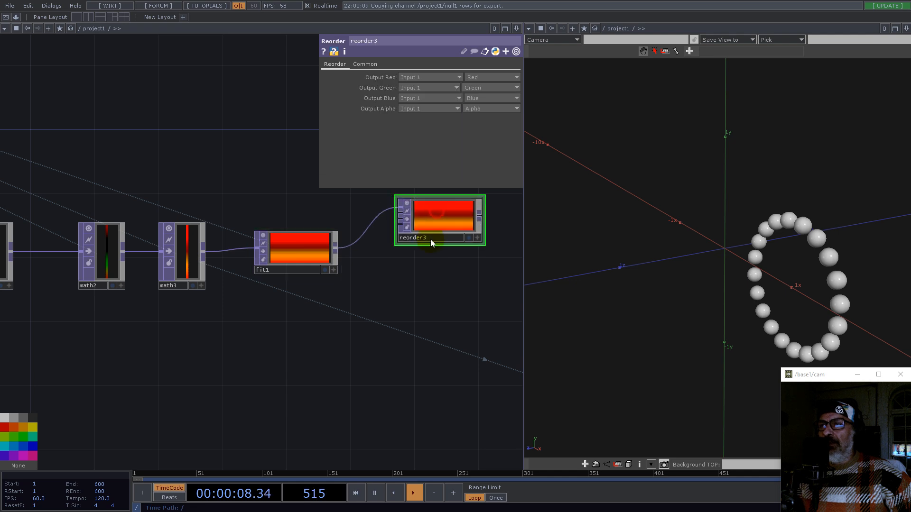
pyautogui.click(346, 279)
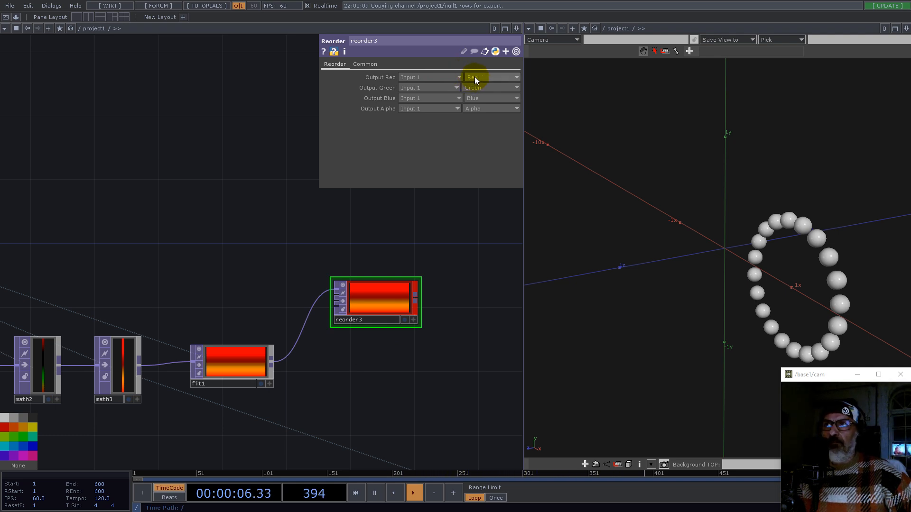
pyautogui.click(364, 65)
pyautogui.click(441, 181)
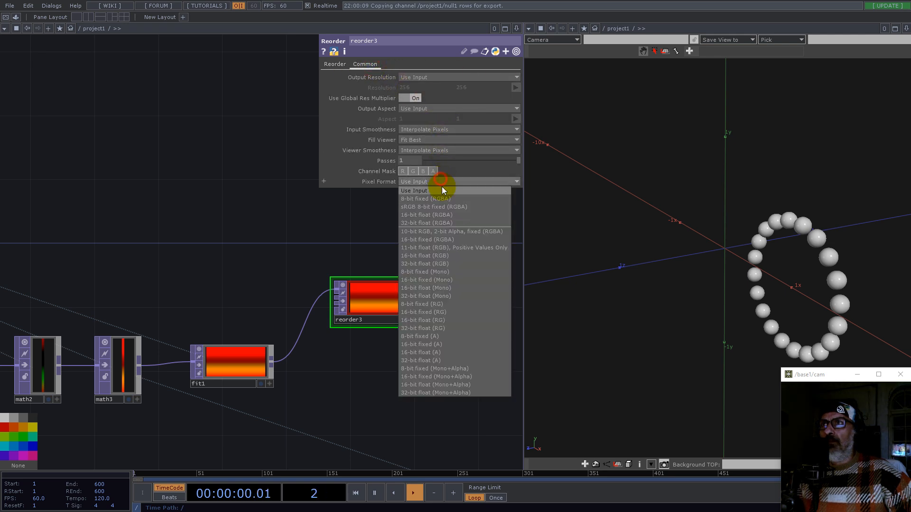
pyautogui.click(439, 295)
# Step: Duplicate reorder3 as a second Reorder TOP also fed from fit1
pyautogui.hotkey('ctrl', 'c')
pyautogui.hotkey('ctrl', 'v')
pyautogui.click(379, 380)
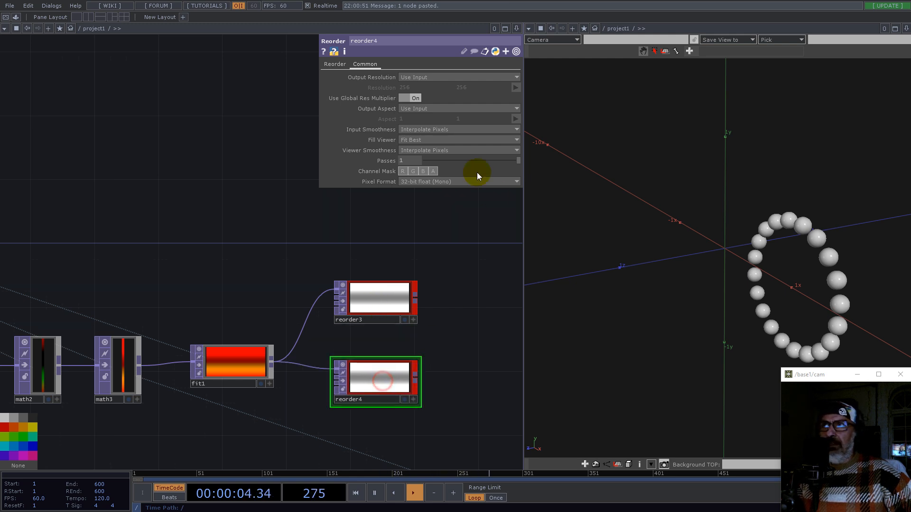
# Step: Set reorder4's Output Red to the Green channel and colour the node green
pyautogui.click(335, 65)
pyautogui.click(476, 78)
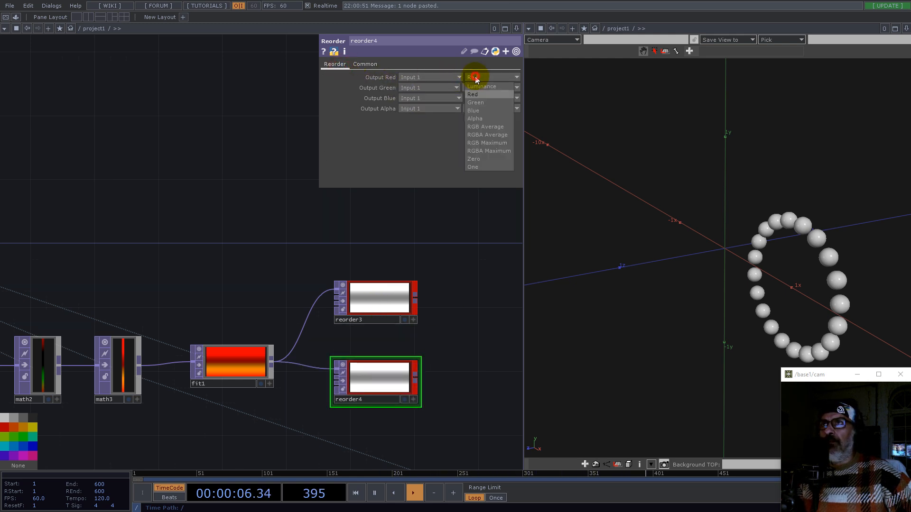
pyautogui.click(475, 102)
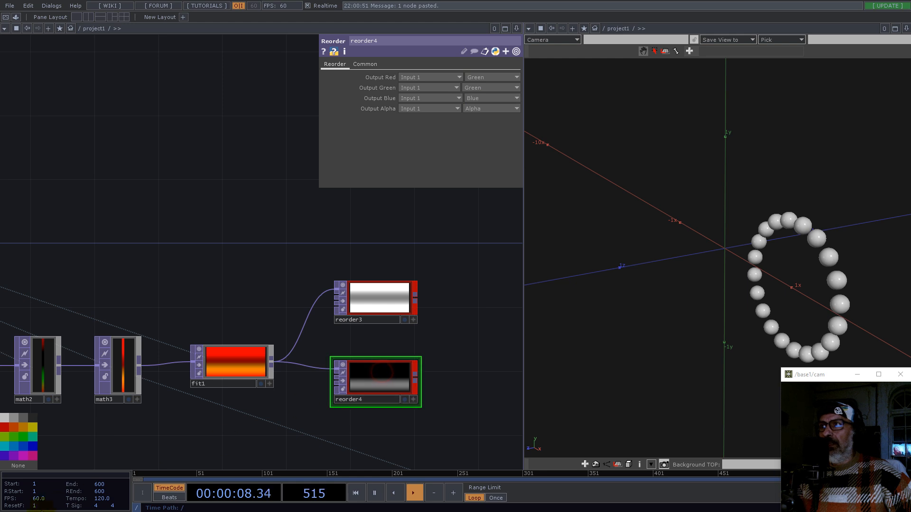
pyautogui.click(18, 437)
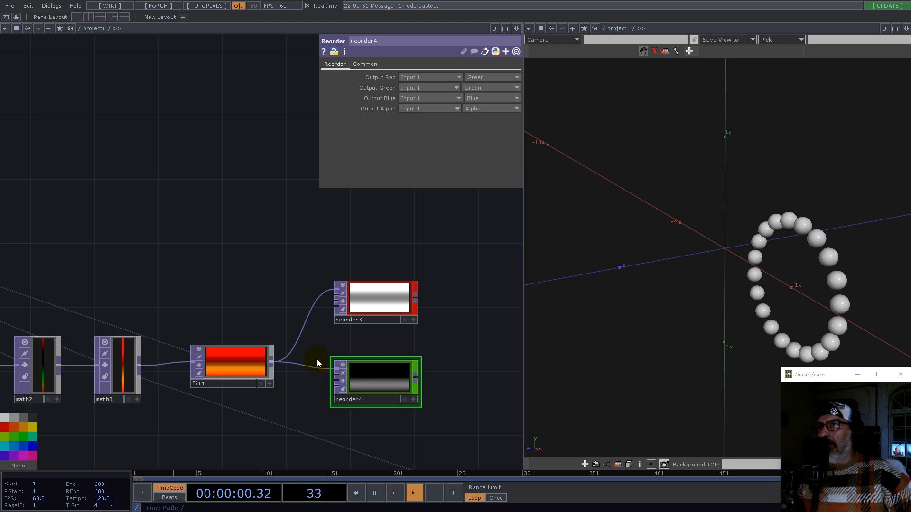
# Step: Examine the whole texture network from ramp1 through the reorder nodes
pyautogui.moveTo(445, 322); pyautogui.dragTo(419, 290)
pyautogui.moveTo(302, 184); pyautogui.dragTo(358, 362, button='right')
pyautogui.moveTo(358, 337); pyautogui.dragTo(365, 356)
pyautogui.moveTo(427, 332); pyautogui.dragTo(420, 348)
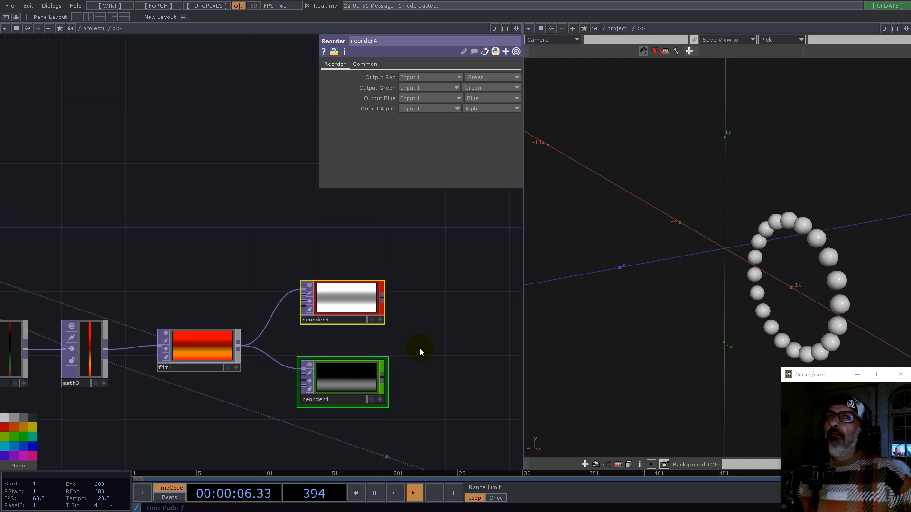
pyautogui.scroll(-2, 414, 348)
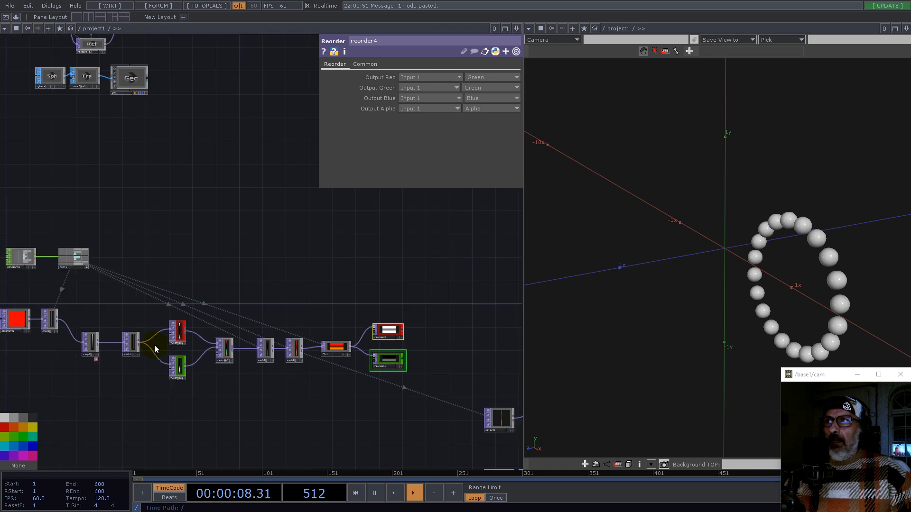
pyautogui.scroll(3, 154, 345)
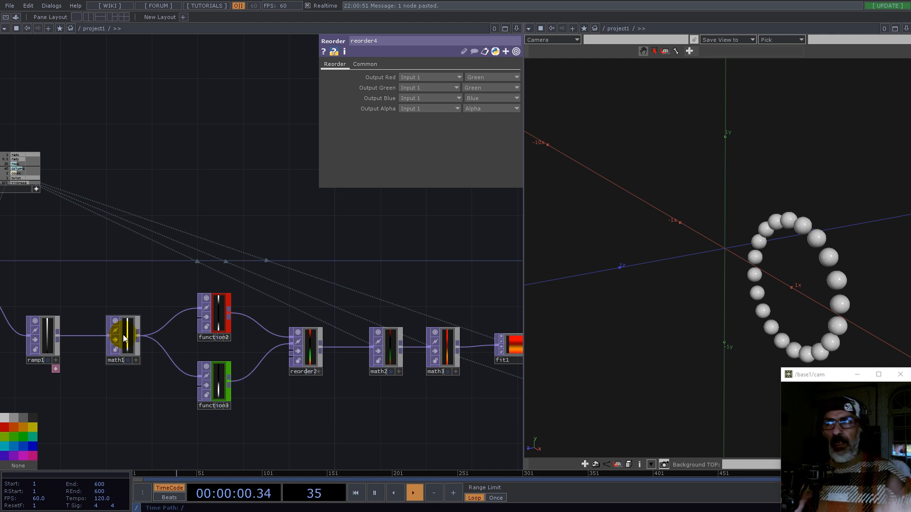
pyautogui.scroll(-5, 117, 349)
pyautogui.scroll(5, 232, 330)
# Step: Add a Ramp TOP fed by fit1 and set its pixel format to 32-bit float (Mono)
pyautogui.moveTo(339, 287); pyautogui.dragTo(221, 295)
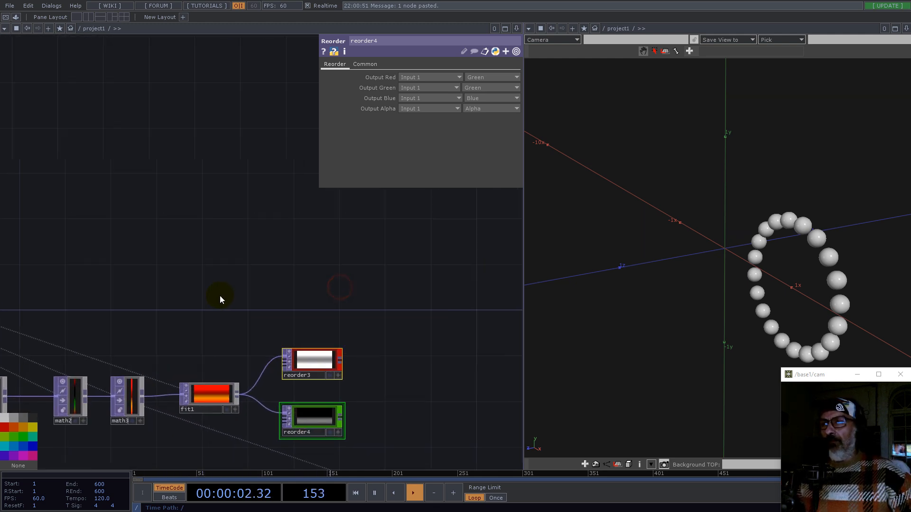
pyautogui.doubleClick(220, 295)
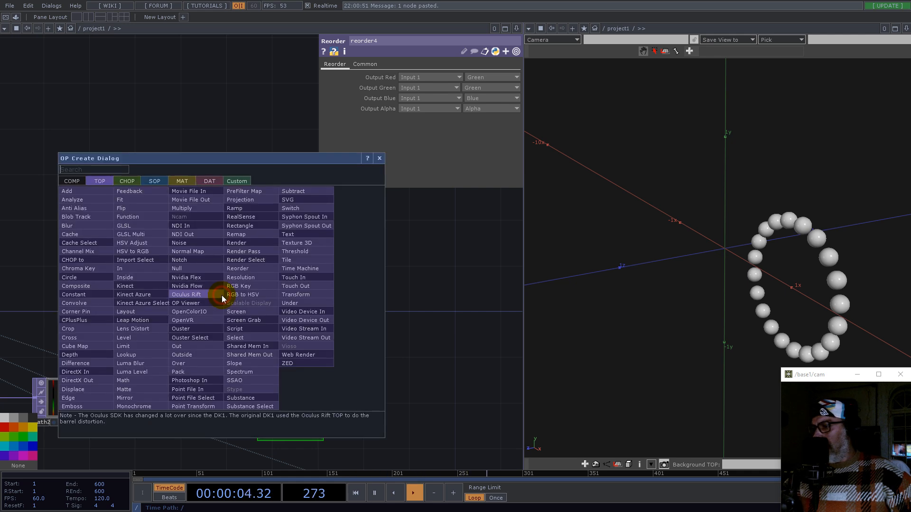
pyautogui.click(240, 211)
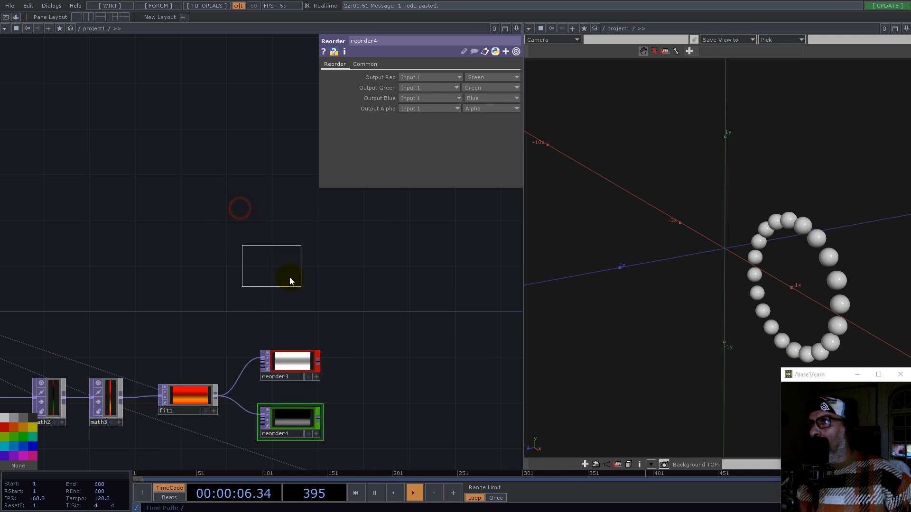
pyautogui.click(301, 277)
pyautogui.moveTo(259, 307); pyautogui.dragTo(285, 287)
pyautogui.click(385, 64)
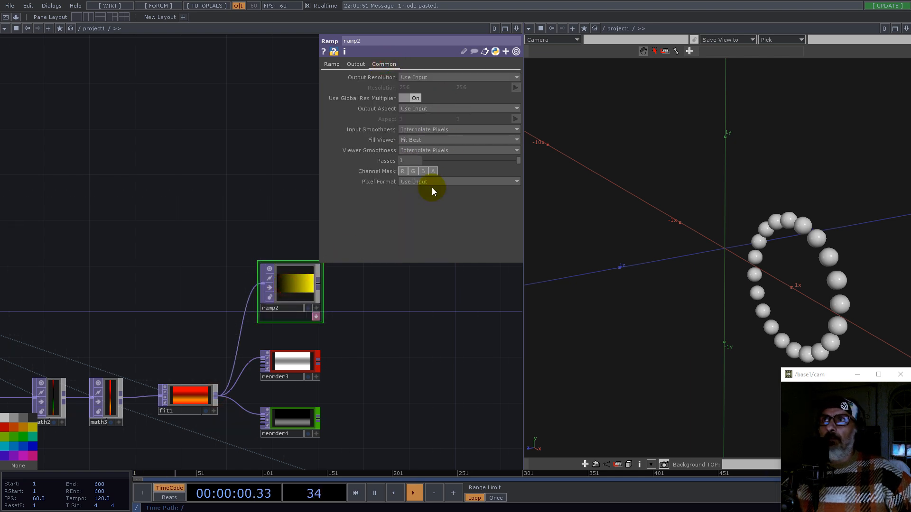
pyautogui.click(431, 184)
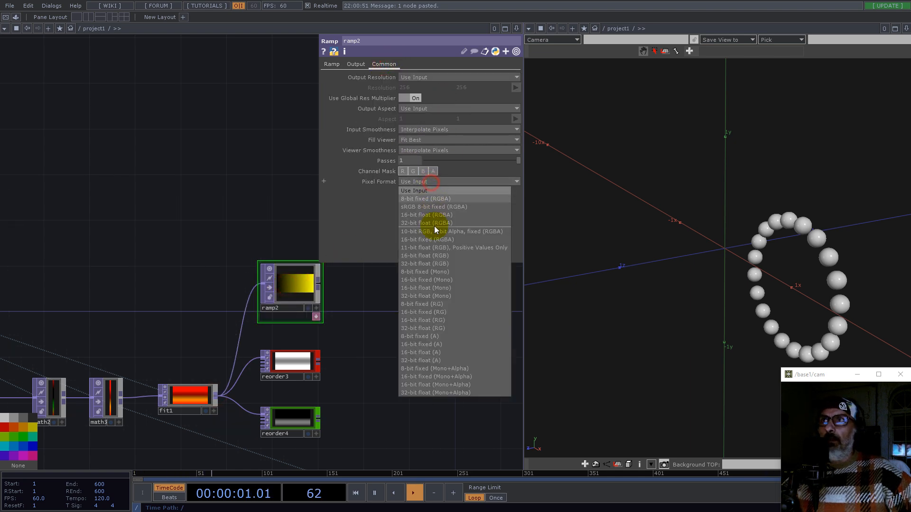
pyautogui.click(446, 296)
# Step: Inspect the ramp2 gradient in the network
pyautogui.doubleClick(259, 264)
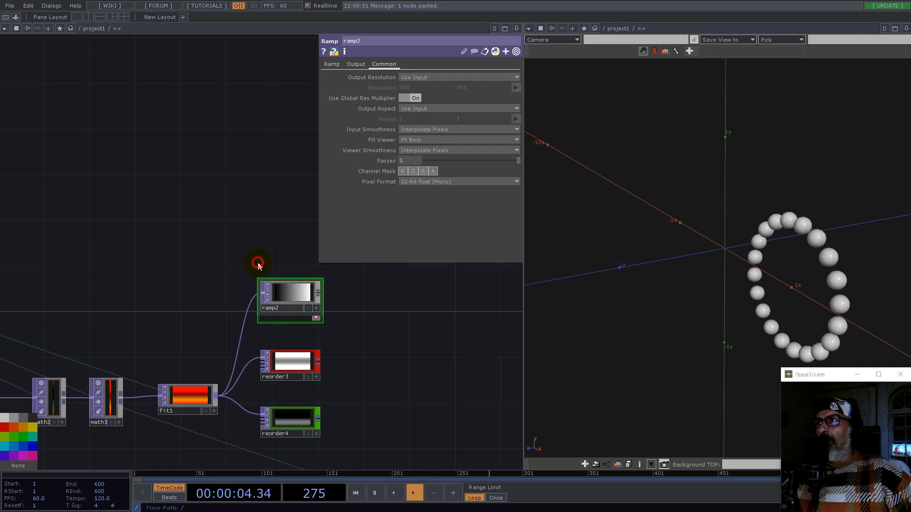
pyautogui.moveTo(373, 364)
pyautogui.mouseDown()
pyautogui.moveTo(417, 350)
pyautogui.moveTo(378, 362)
pyautogui.mouseUp()
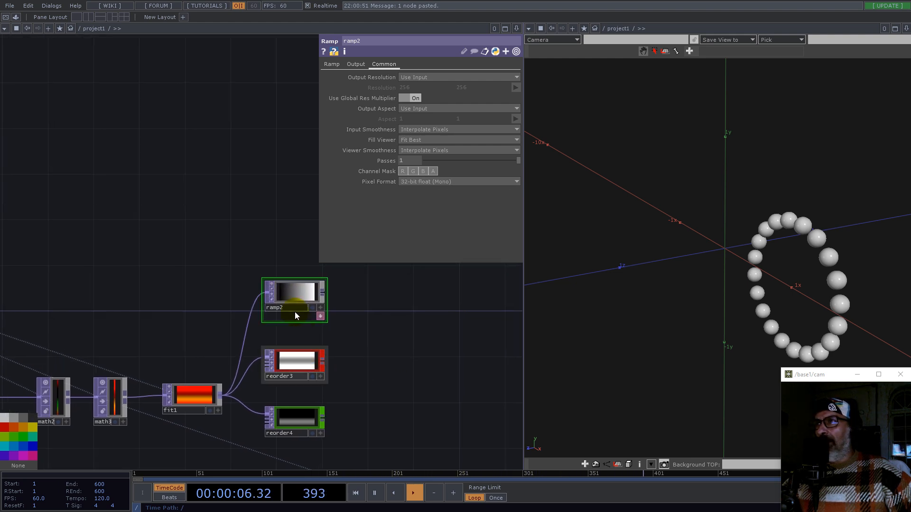
pyautogui.moveTo(368, 307); pyautogui.dragTo(496, 324)
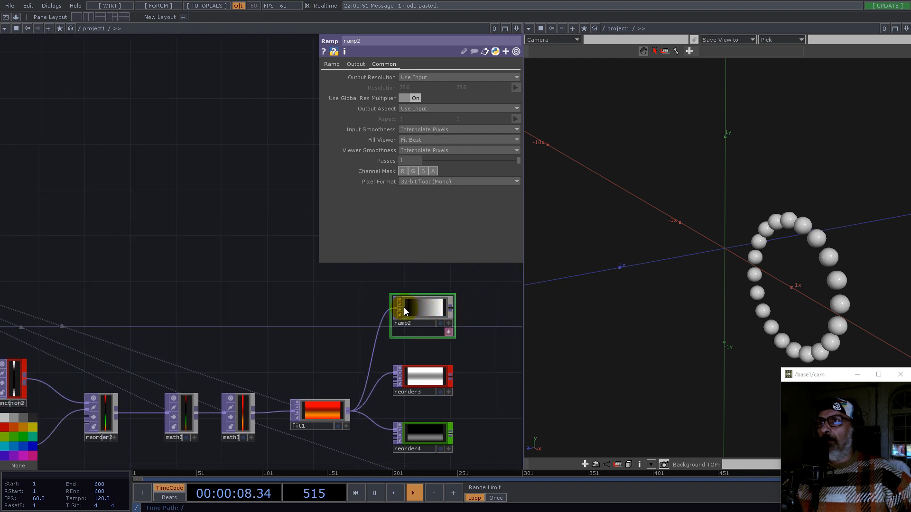
pyautogui.scroll(5, 452, 312)
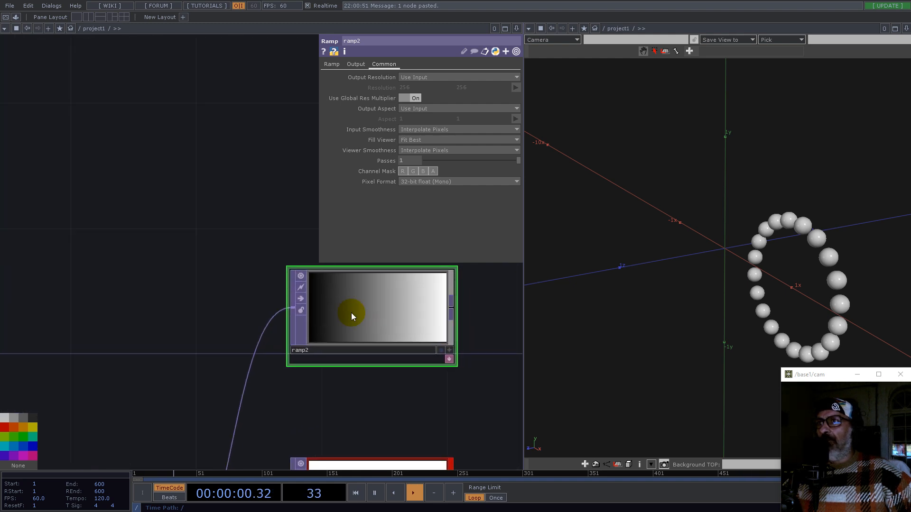
pyautogui.scroll(-7, 384, 303)
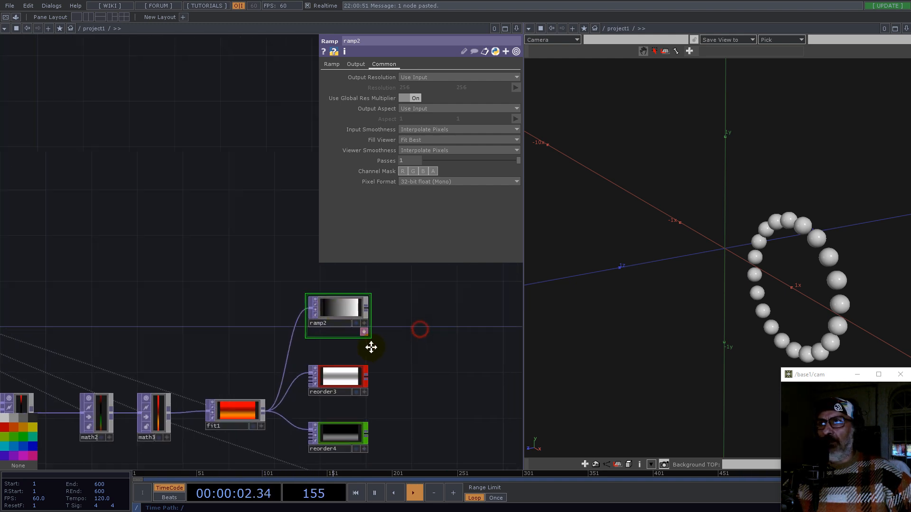
pyautogui.scroll(-1, 331, 312)
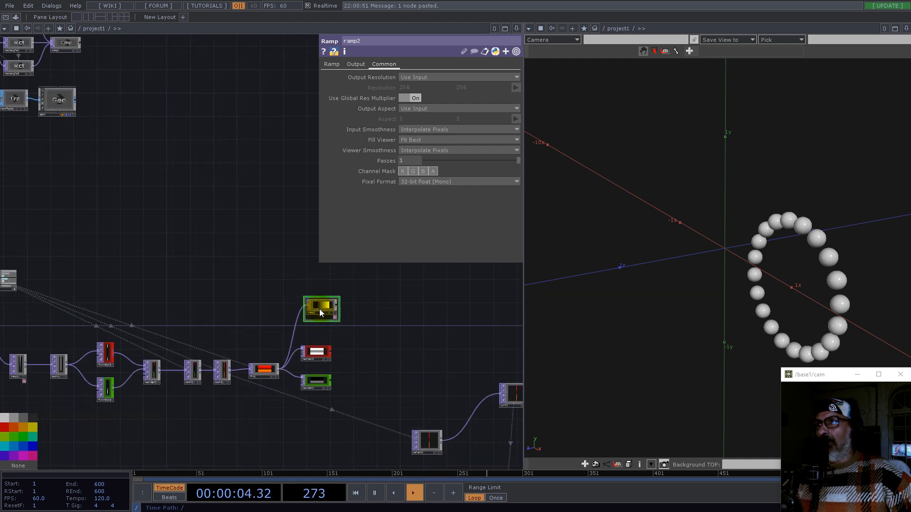
# Step: Duplicate the math1, function2, function3 and reorder2 chain and place the copies beside ramp2
pyautogui.moveTo(60, 322); pyautogui.dragTo(162, 415)
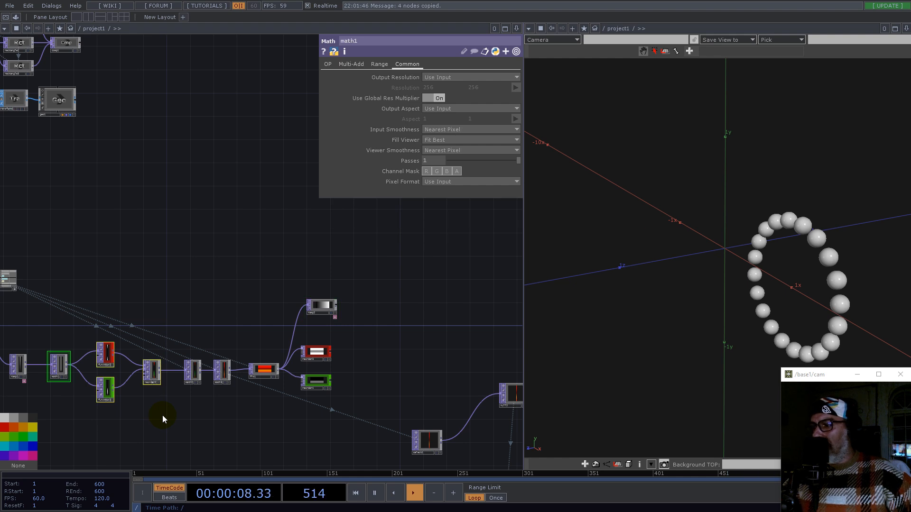
pyautogui.hotkey('ctrl', 'c')
pyautogui.hotkey('ctrl', 'v')
pyautogui.moveTo(107, 419); pyautogui.dragTo(400, 273)
# Step: Connect ramp2's output into math4, the first node of the copied chain
pyautogui.scroll(5, 357, 279)
pyautogui.click(250, 242)
pyautogui.moveTo(300, 352); pyautogui.dragTo(304, 291)
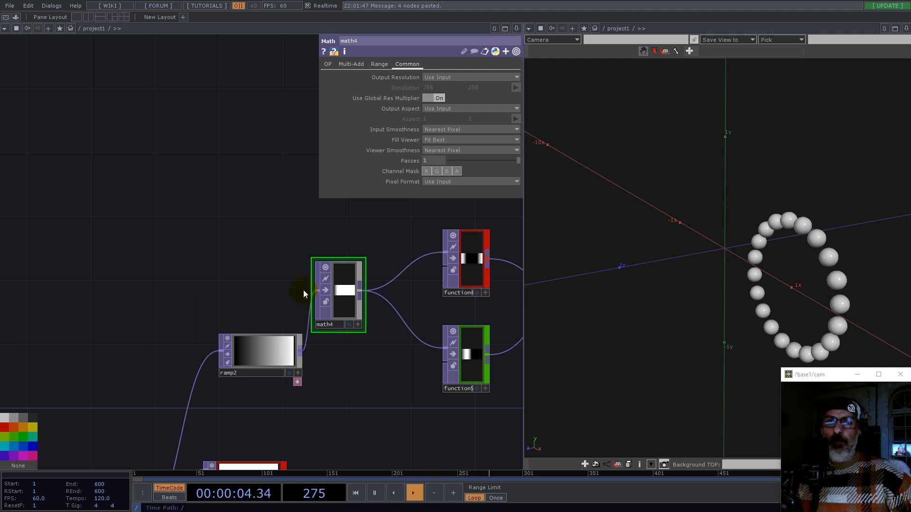
pyautogui.scroll(-3, 295, 258)
pyautogui.moveTo(474, 332); pyautogui.dragTo(474, 332)
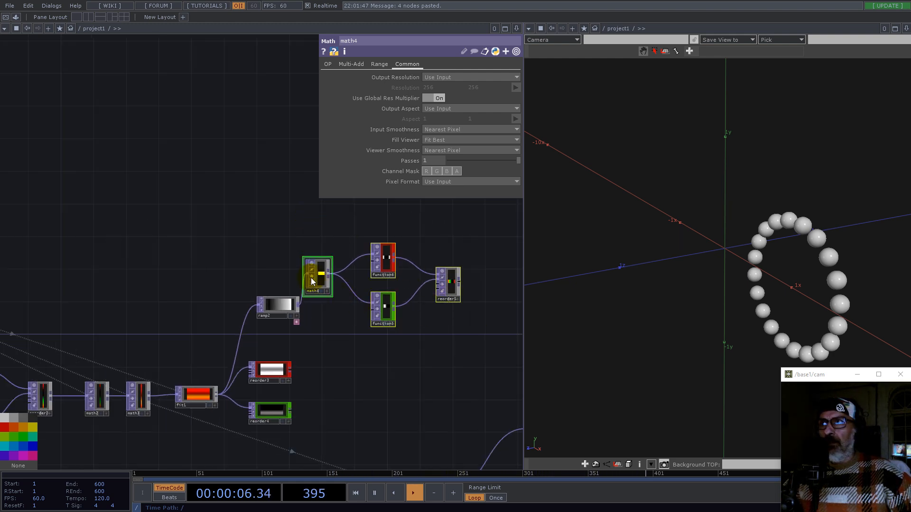
pyautogui.moveTo(311, 278); pyautogui.dragTo(368, 302)
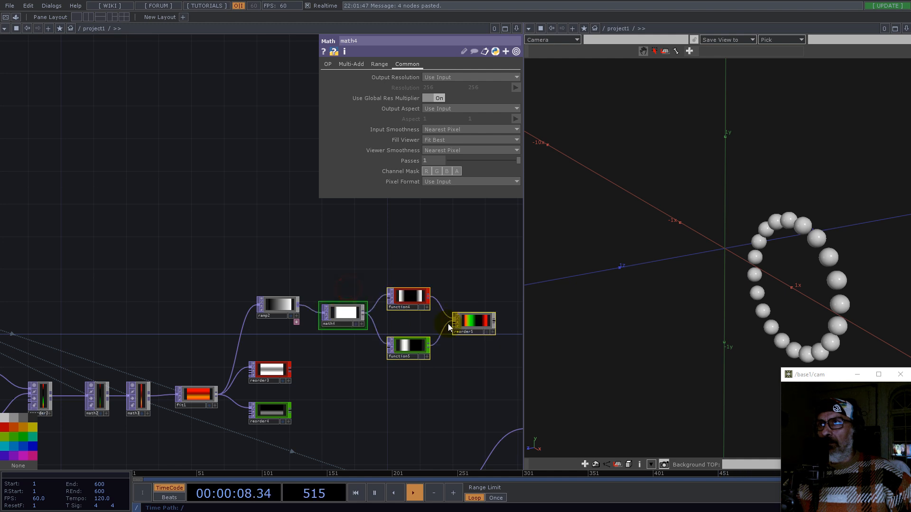
# Step: Rewire function5's connection into reorder5's input
pyautogui.moveTo(484, 273); pyautogui.dragTo(366, 244)
pyautogui.scroll(6, 366, 271)
pyautogui.moveTo(308, 260); pyautogui.dragTo(417, 244)
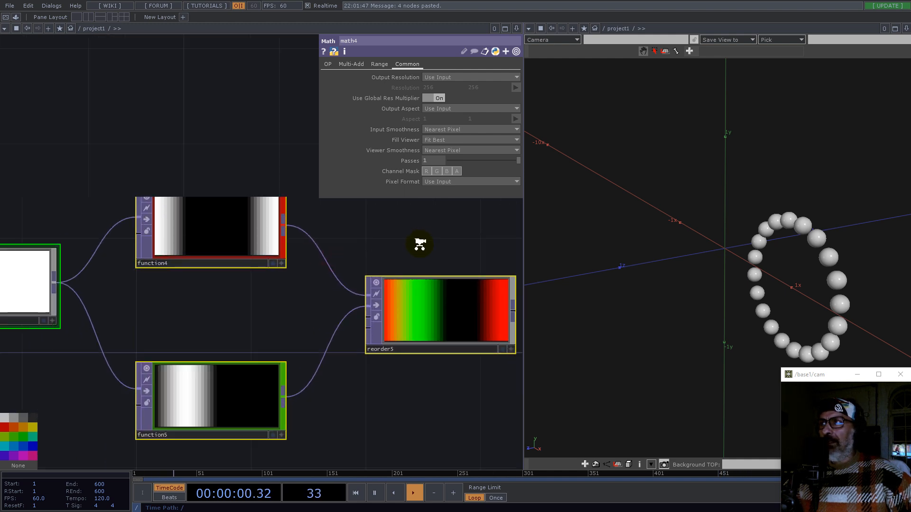
pyautogui.scroll(-2, 417, 244)
pyautogui.click(252, 231)
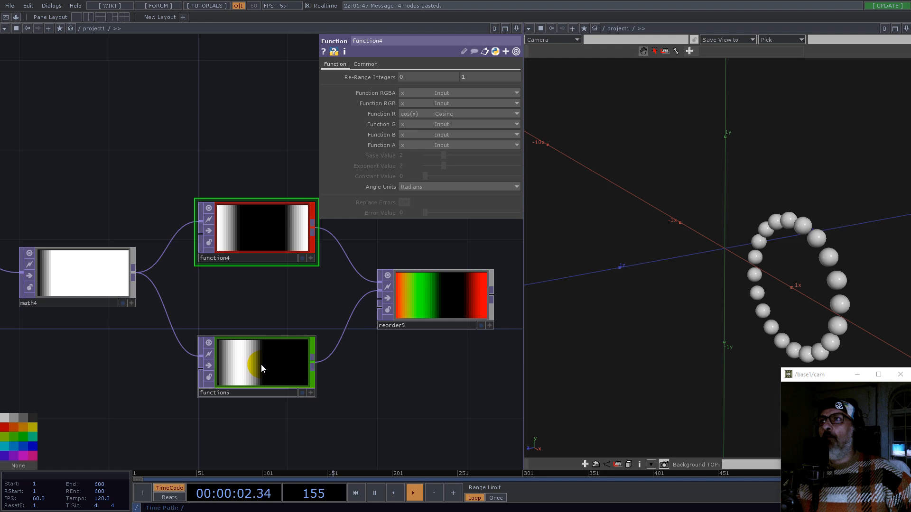
pyautogui.click(417, 297)
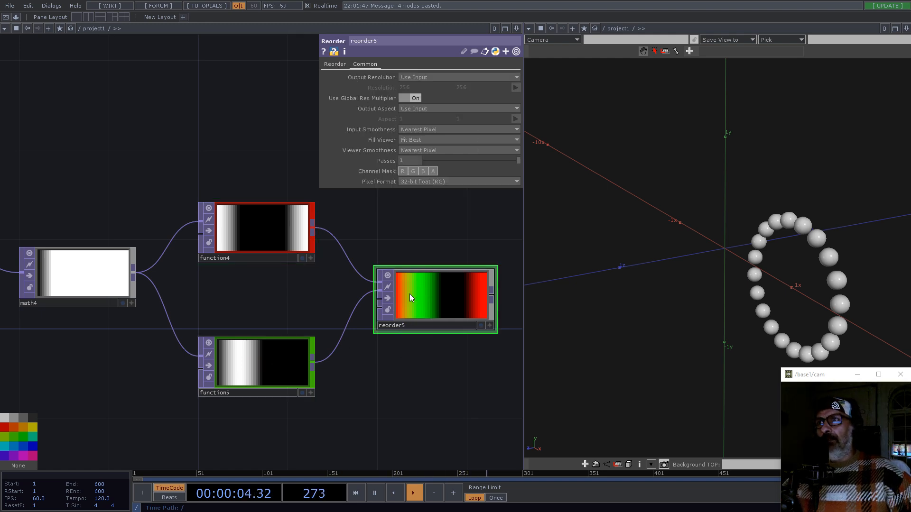
pyautogui.moveTo(374, 300); pyautogui.dragTo(279, 364)
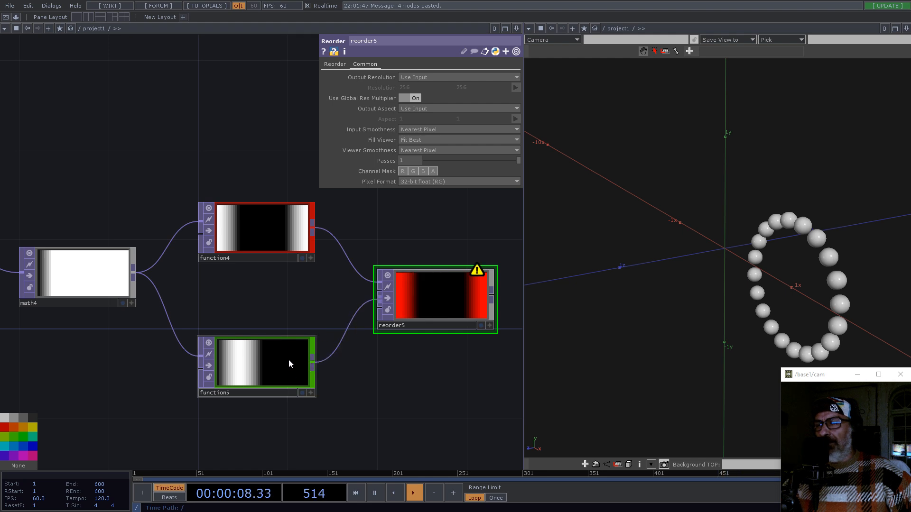
# Step: Orbit the 3D viewer to view the ring of spheres from the side
pyautogui.moveTo(731, 309); pyautogui.dragTo(824, 380)
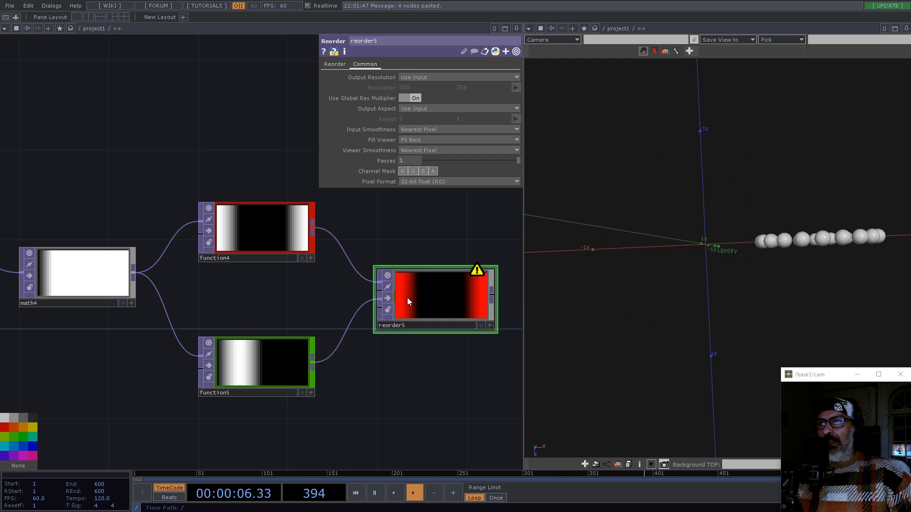
# Step: Set reorder5's pixel format to 32-bit float (RGB)
pyautogui.click(431, 183)
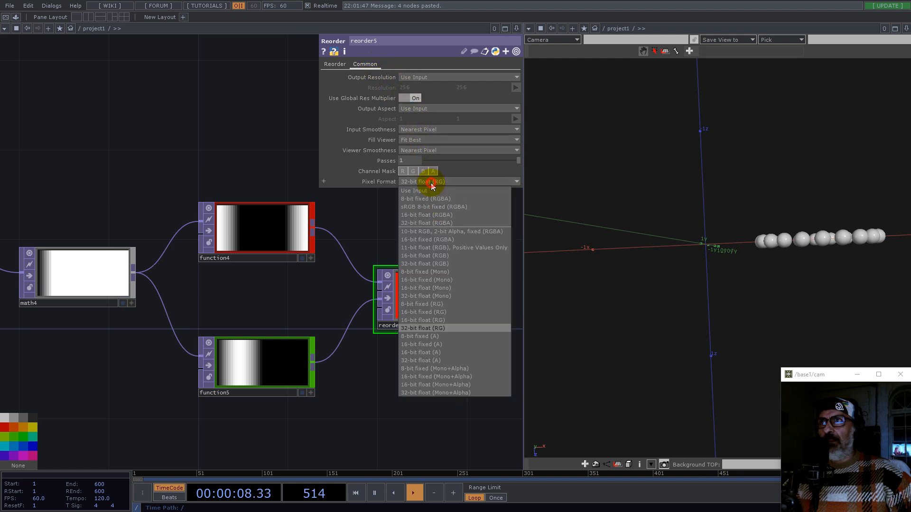
pyautogui.click(440, 263)
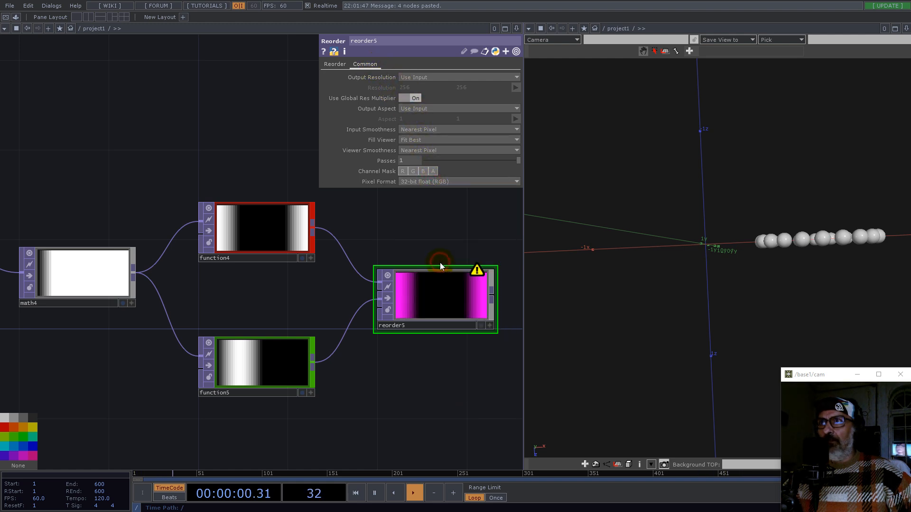
# Step: Configure reorder5 to output red from Input 1, zero for green, and blue from Input 2
pyautogui.click(333, 65)
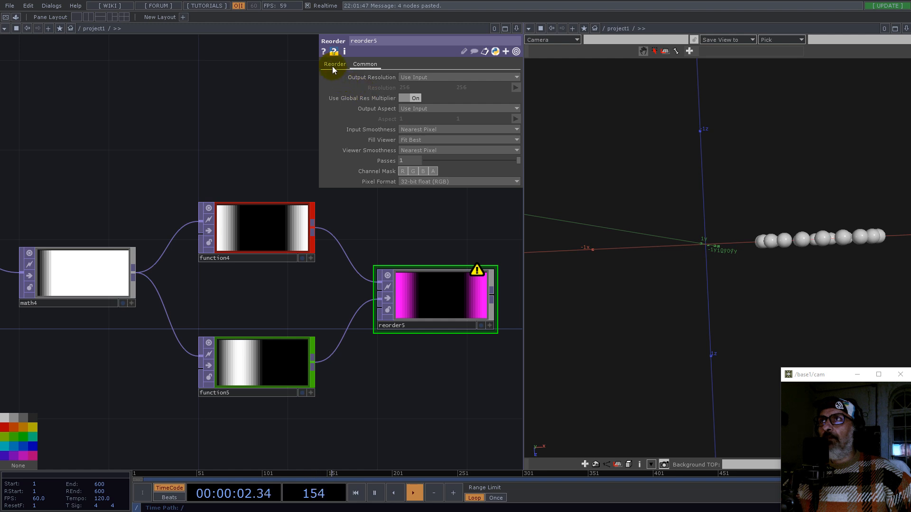
pyautogui.click(332, 66)
pyautogui.click(420, 90)
pyautogui.click(417, 96)
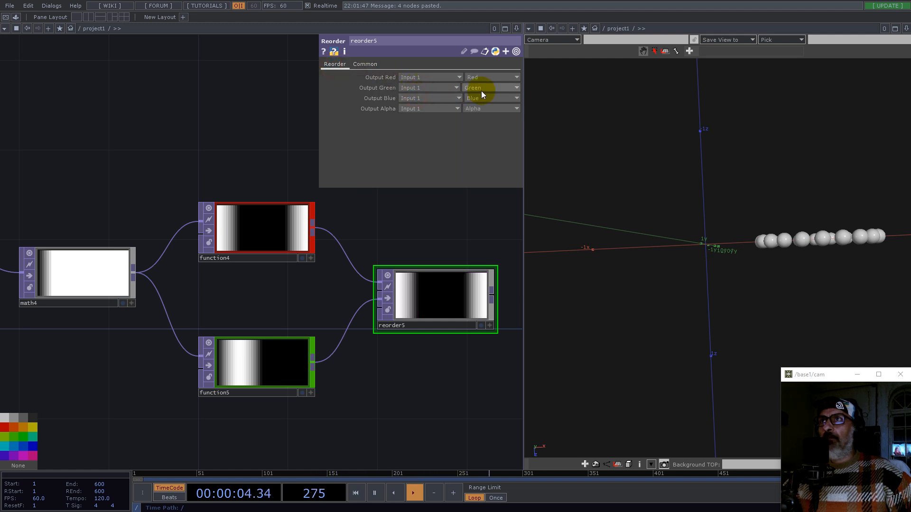
pyautogui.click(429, 98)
pyautogui.click(413, 114)
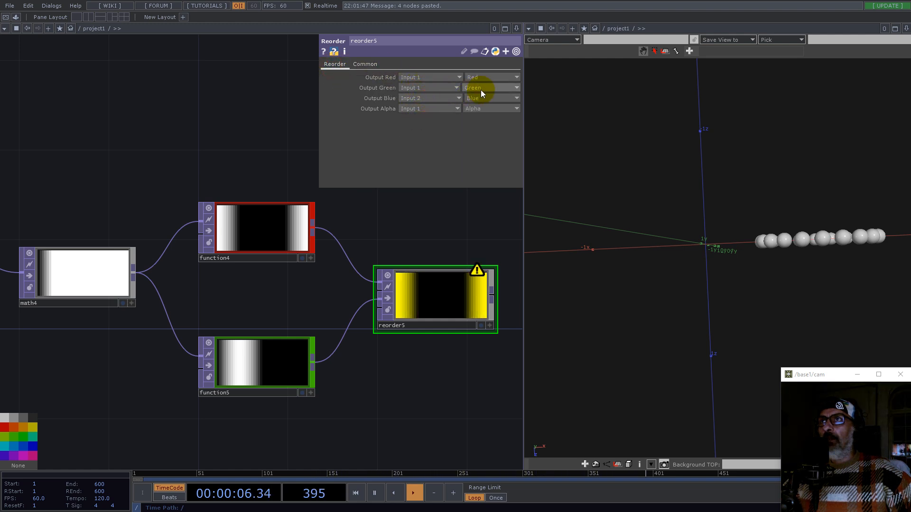
pyautogui.click(480, 91)
pyautogui.click(474, 171)
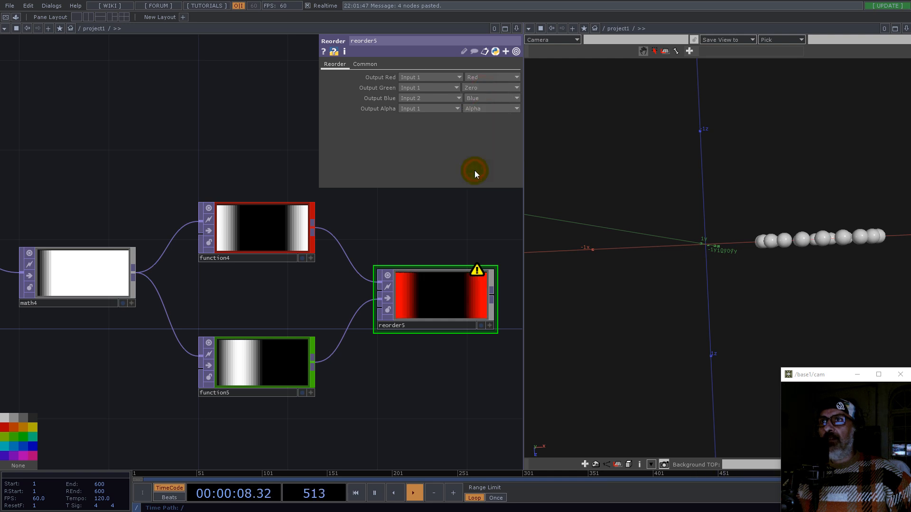
pyautogui.moveTo(450, 220); pyautogui.dragTo(399, 232)
pyautogui.click(473, 98)
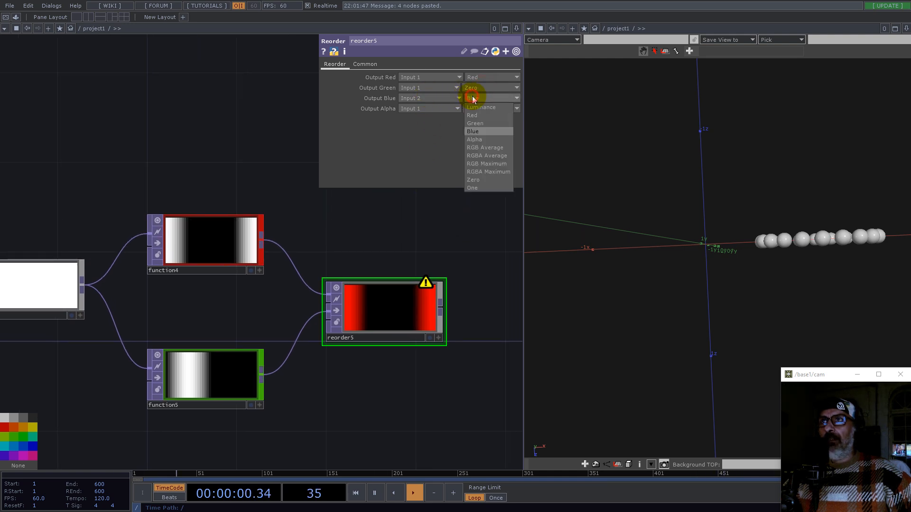
pyautogui.click(394, 180)
pyautogui.click(380, 315)
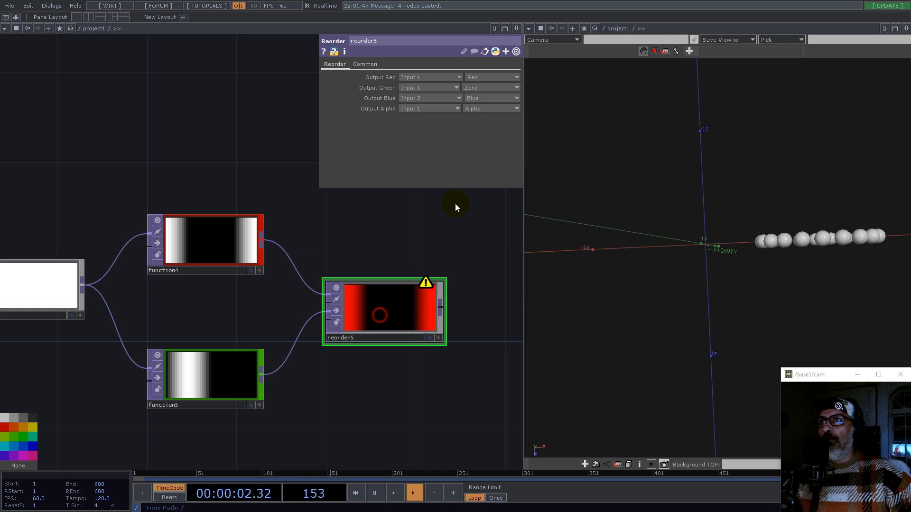
# Step: Rewire function5 into reorder5's third input and set Output Blue to take Input 3
pyautogui.click(365, 64)
pyautogui.moveTo(388, 314); pyautogui.dragTo(426, 241, button='middle')
pyautogui.moveTo(424, 298); pyautogui.dragTo(396, 199, button='middle')
pyautogui.moveTo(372, 315); pyautogui.dragTo(386, 314)
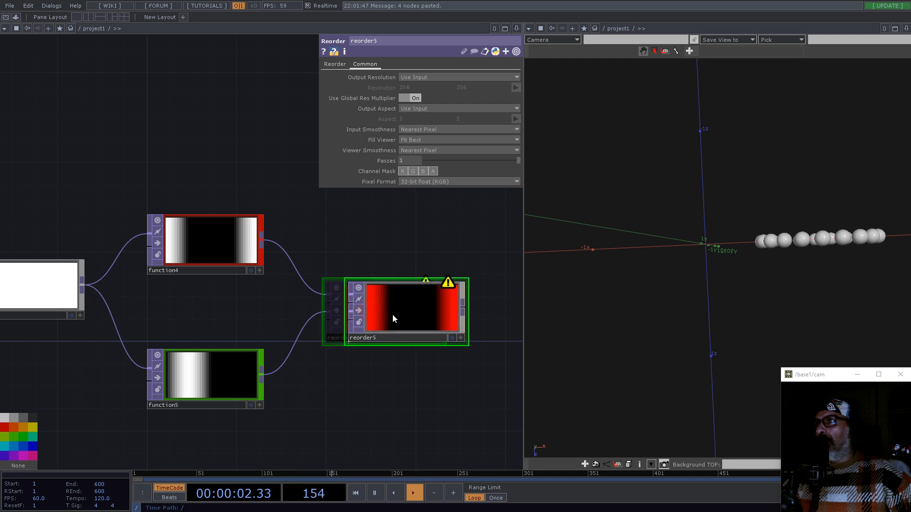
pyautogui.click(334, 64)
pyautogui.click(423, 99)
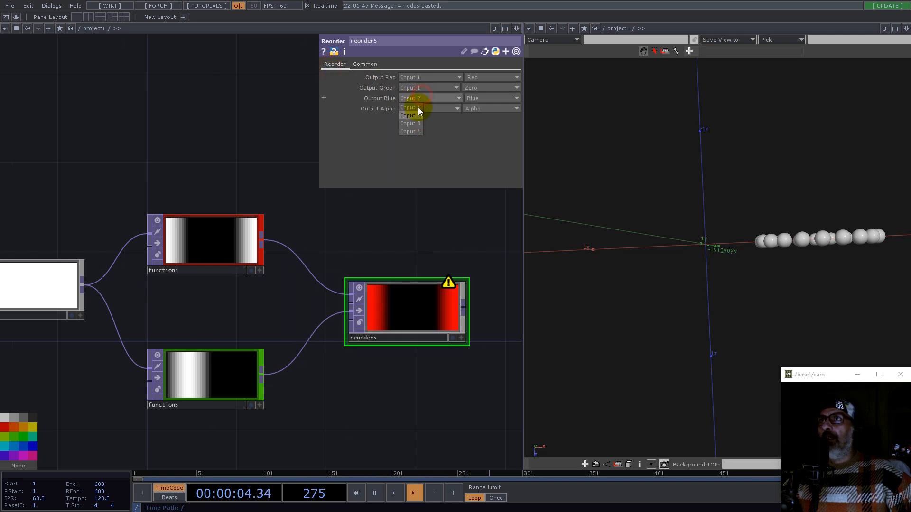
pyautogui.click(415, 124)
# Step: Point select1's TOP parameter to reorder5
pyautogui.scroll(-5, 371, 307)
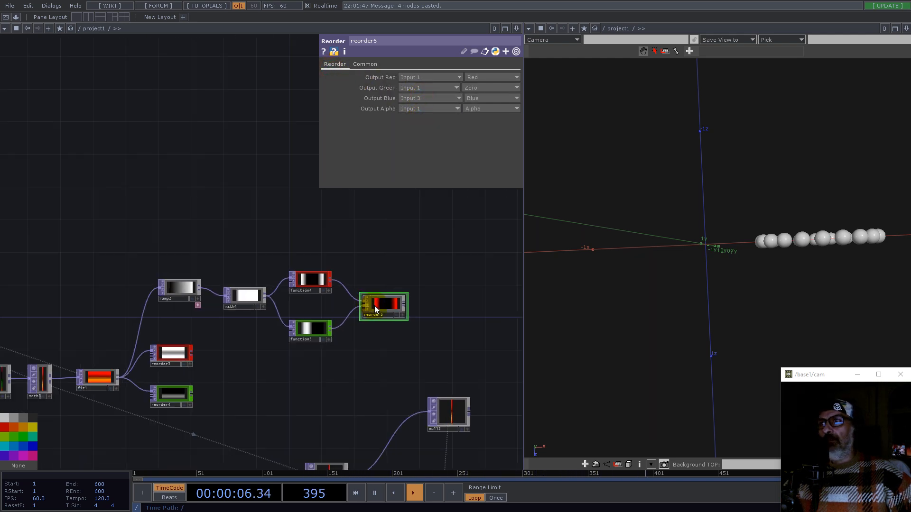
pyautogui.moveTo(404, 241); pyautogui.dragTo(281, 211)
pyautogui.scroll(-3, 291, 220)
pyautogui.moveTo(394, 419); pyautogui.dragTo(211, 291, button='right')
pyautogui.moveTo(254, 337); pyautogui.dragTo(448, 415)
pyautogui.moveTo(309, 315); pyautogui.dragTo(391, 370)
pyautogui.scroll(8, 365, 292)
pyautogui.moveTo(299, 316); pyautogui.dragTo(320, 294)
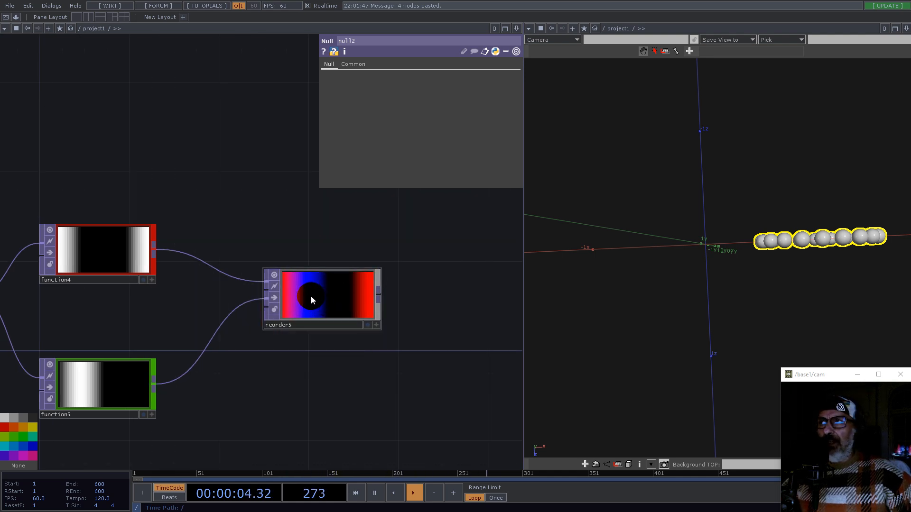
pyautogui.scroll(-5, 297, 260)
pyautogui.moveTo(208, 213); pyautogui.dragTo(313, 332)
pyautogui.moveTo(230, 305); pyautogui.dragTo(237, 290)
pyautogui.click(312, 258)
pyautogui.moveTo(370, 363); pyautogui.dragTo(174, 245)
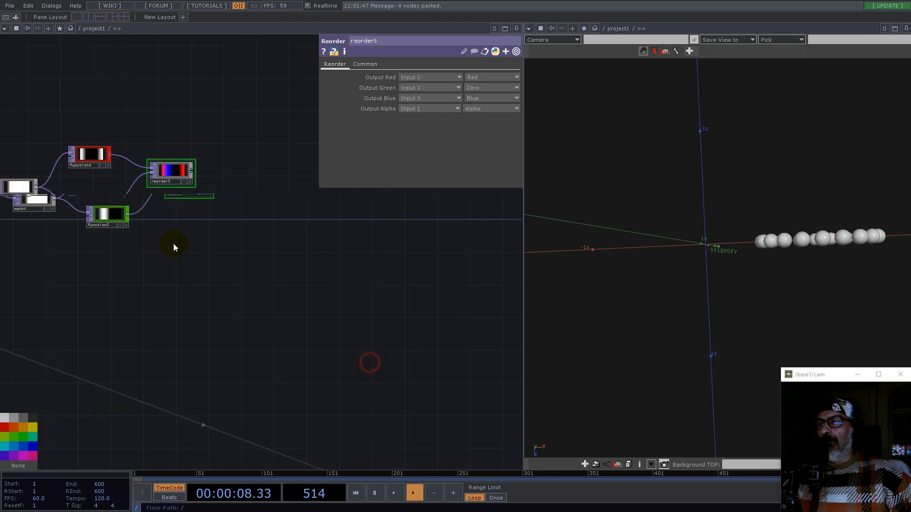
pyautogui.scroll(-3, 174, 245)
pyautogui.click(315, 375)
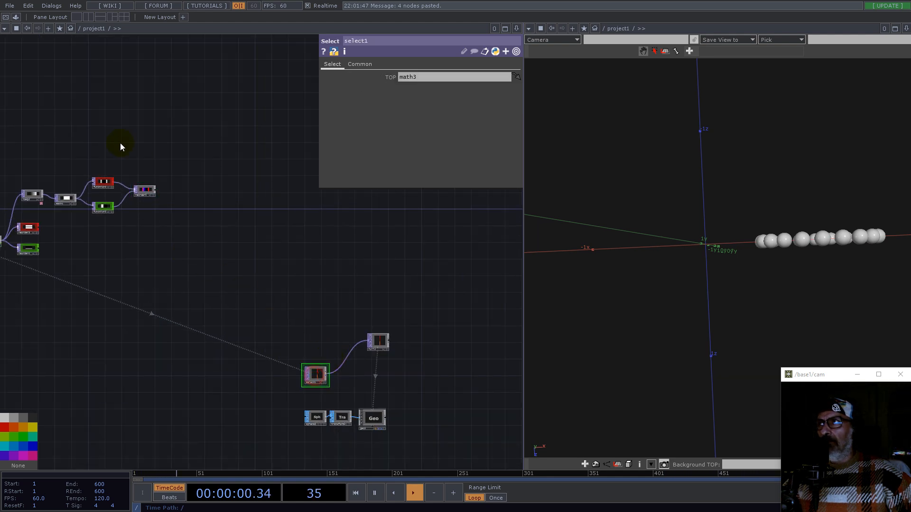
pyautogui.moveTo(247, 148); pyautogui.dragTo(421, 75)
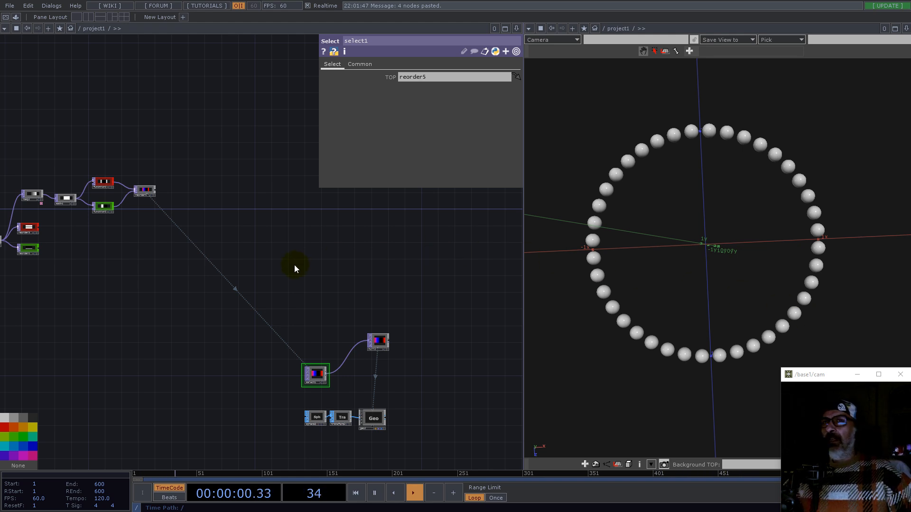
# Step: Survey the network around ramp2, reorder3, reorder4 and reorder5
pyautogui.scroll(5, 108, 185)
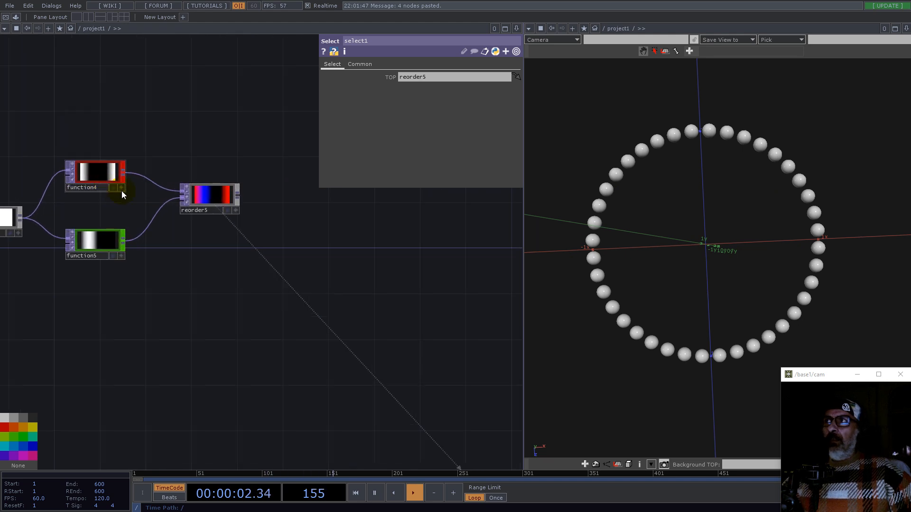
pyautogui.moveTo(177, 295); pyautogui.dragTo(434, 250)
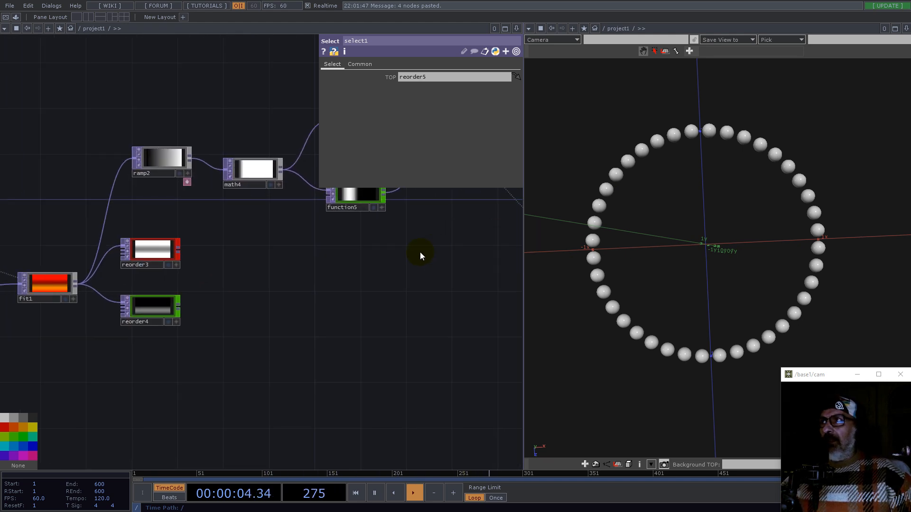
pyautogui.scroll(5, 149, 255)
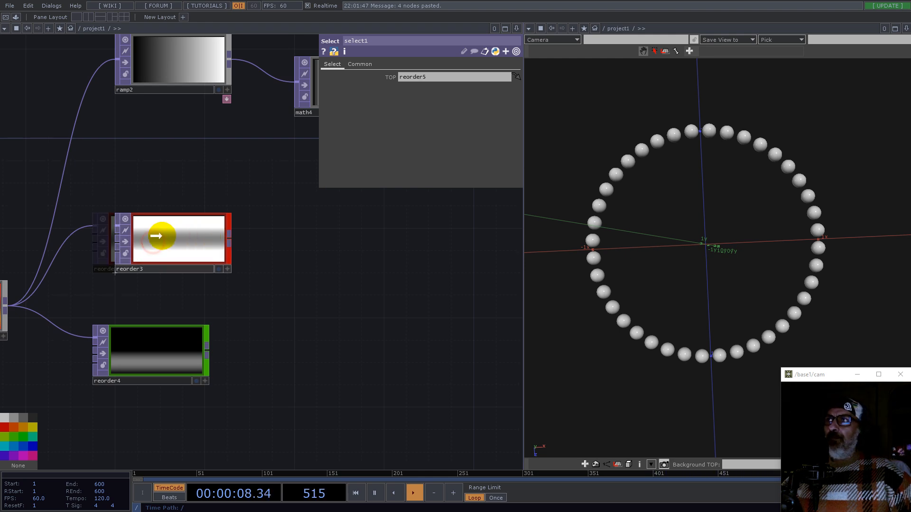
pyautogui.scroll(-2, 143, 231)
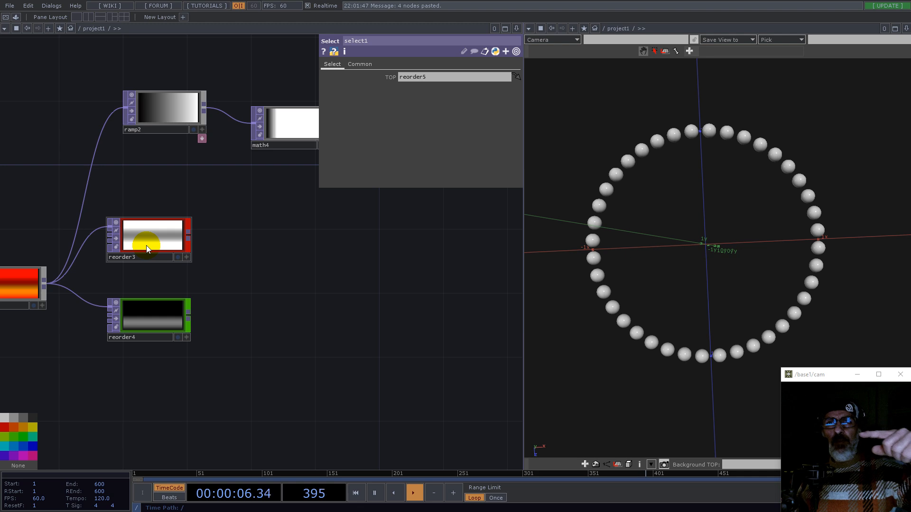
pyautogui.moveTo(290, 211); pyautogui.dragTo(111, 277)
pyautogui.moveTo(410, 261); pyautogui.dragTo(93, 352)
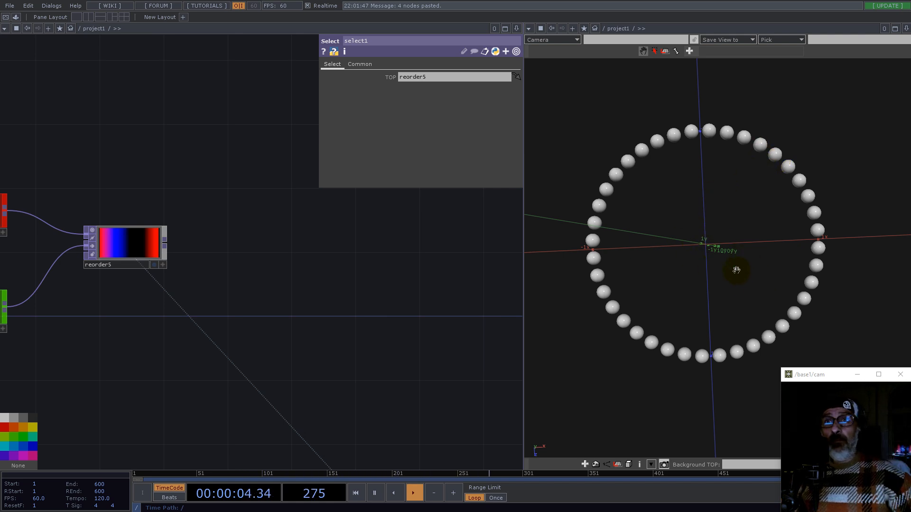
pyautogui.scroll(-3, 736, 273)
pyautogui.moveTo(235, 333); pyautogui.dragTo(378, 283)
pyautogui.scroll(-5, 378, 283)
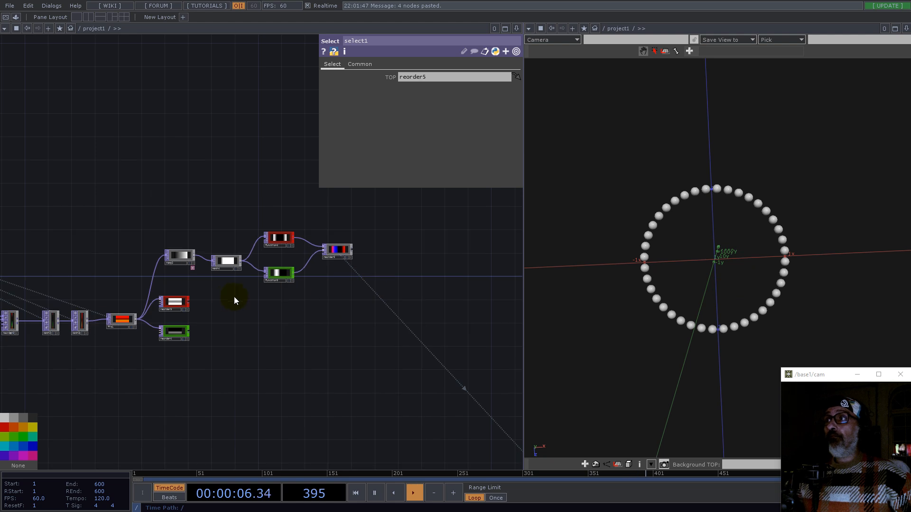
pyautogui.scroll(7, 233, 298)
pyautogui.scroll(-5, 109, 321)
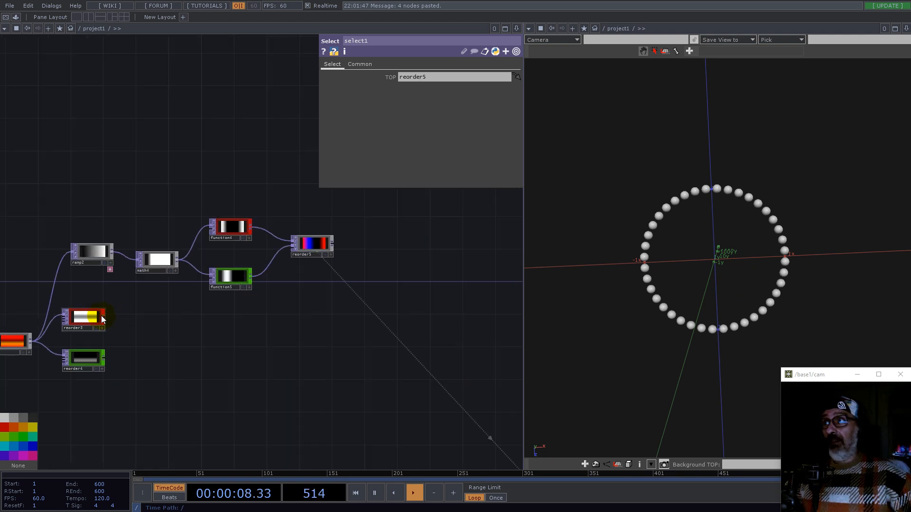
# Step: Add a Multiply TOP from reorder3's output and connect reorder5 as its second input
pyautogui.rightClick(103, 317)
pyautogui.click(119, 235)
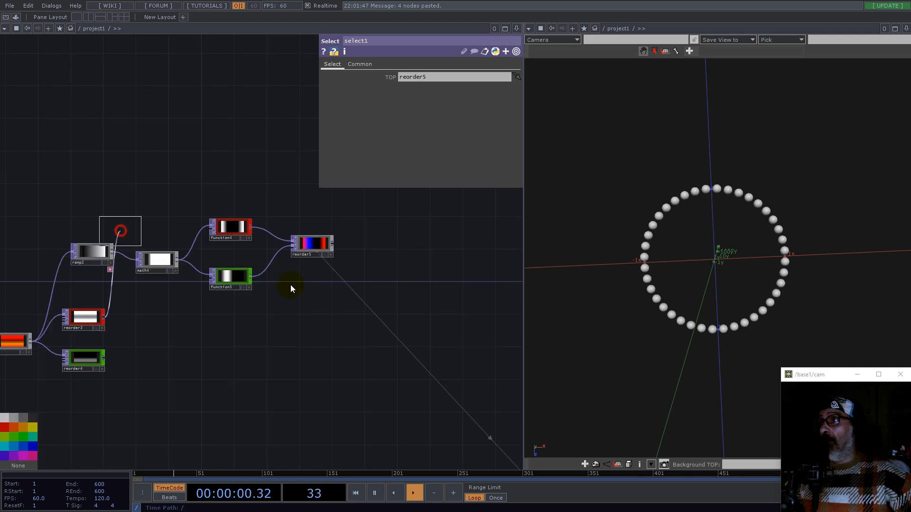
pyautogui.click(370, 295)
pyautogui.moveTo(335, 244); pyautogui.dragTo(344, 297)
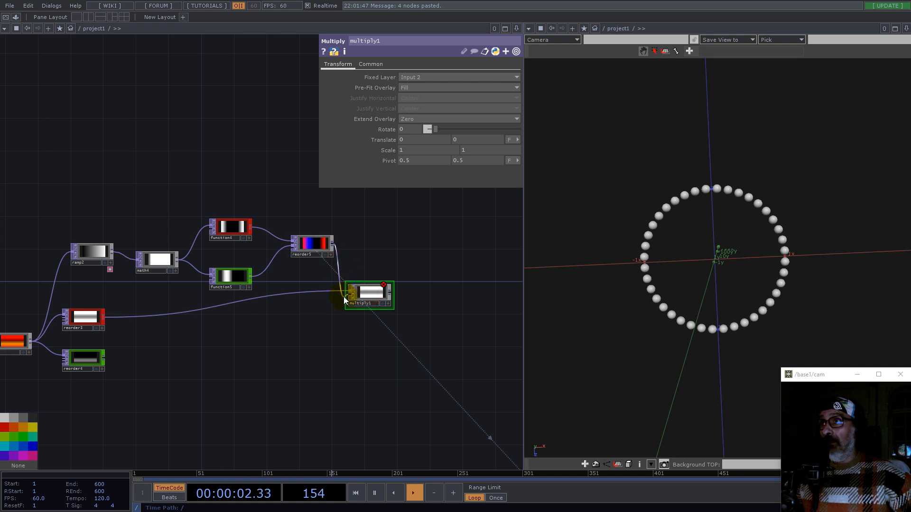
# Step: Point select1's TOP parameter to multiply1
pyautogui.moveTo(436, 321); pyautogui.dragTo(212, 296)
pyautogui.scroll(-4, 211, 299)
pyautogui.moveTo(304, 343); pyautogui.dragTo(330, 295)
pyautogui.click(350, 393)
pyautogui.moveTo(203, 234); pyautogui.dragTo(421, 76)
pyautogui.moveTo(754, 277)
pyautogui.mouseDown()
pyautogui.moveTo(752, 268)
pyautogui.moveTo(757, 280)
pyautogui.mouseUp()
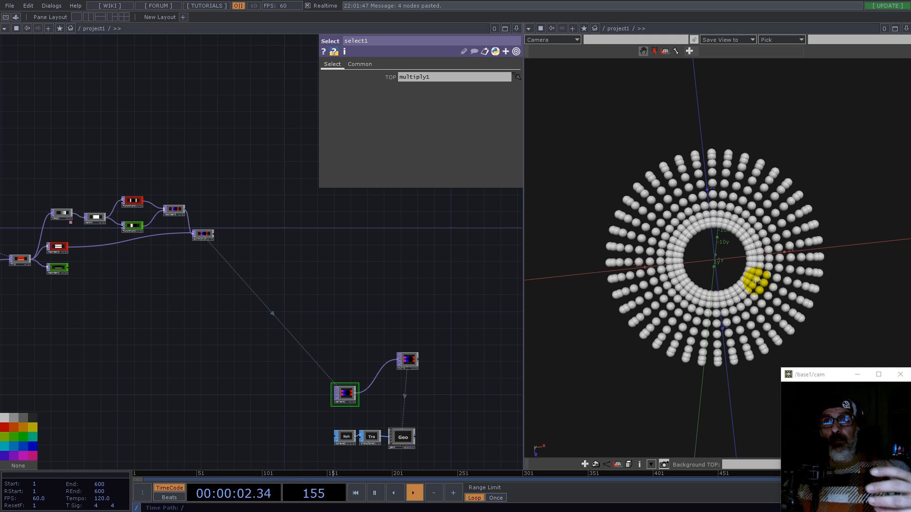
pyautogui.moveTo(757, 281); pyautogui.dragTo(690, 227)
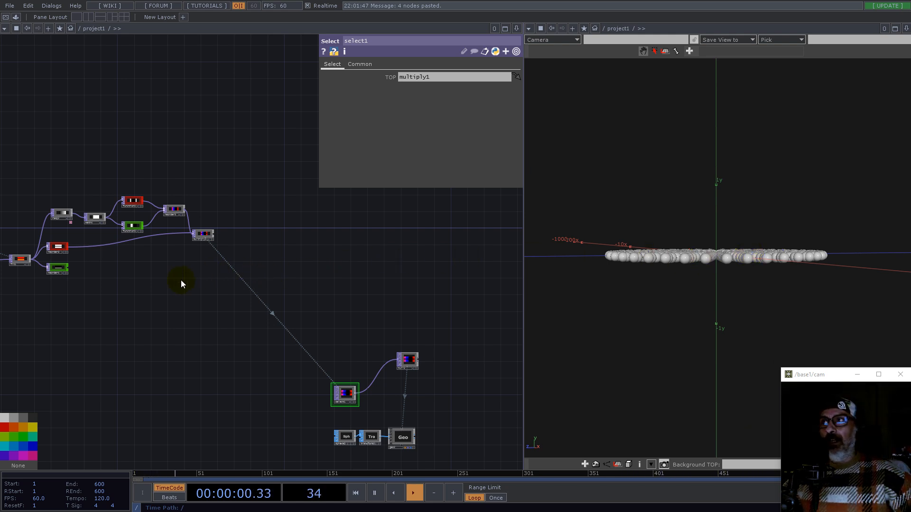
# Step: Create an Add TOP and wire multiply1 and reorder4 into it
pyautogui.scroll(6, 197, 275)
pyautogui.press('Tab')
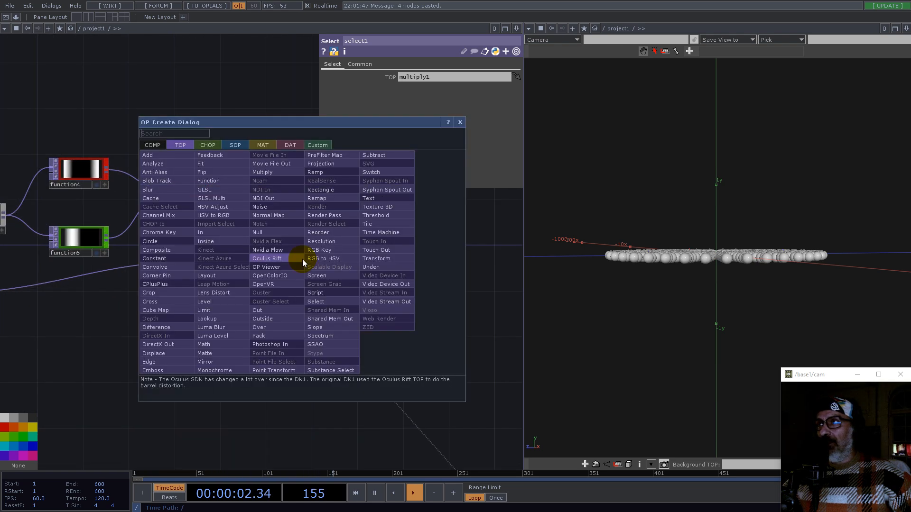
pyautogui.write('ad')
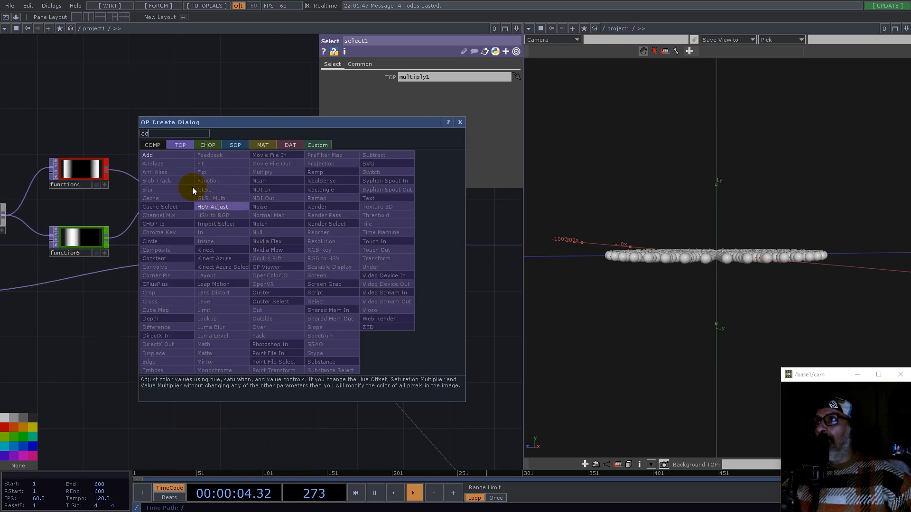
pyautogui.click(148, 155)
pyautogui.click(403, 313)
pyautogui.scroll(-5, 341, 327)
pyautogui.scroll(5, 201, 329)
pyautogui.moveTo(90, 335); pyautogui.dragTo(414, 295)
pyautogui.moveTo(372, 269); pyautogui.dragTo(428, 306)
pyautogui.scroll(5, 478, 300)
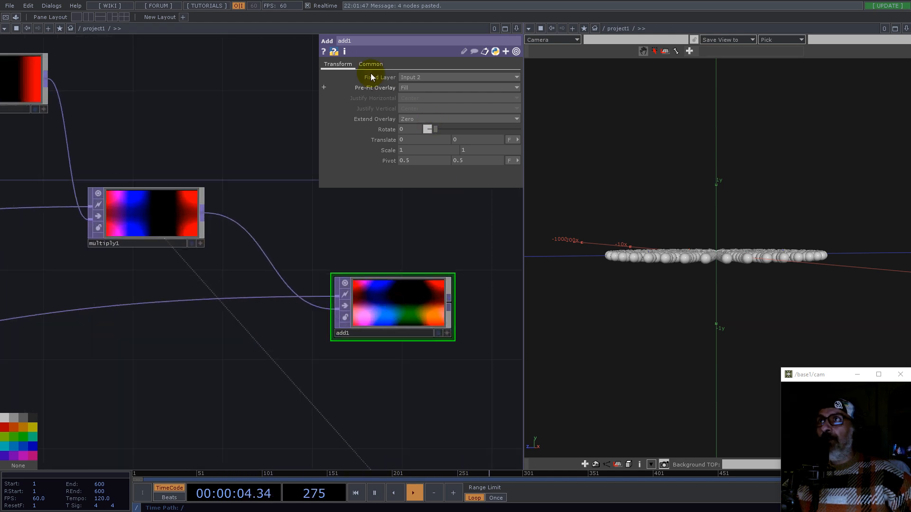
pyautogui.scroll(-6, 421, 297)
pyautogui.scroll(5, 129, 330)
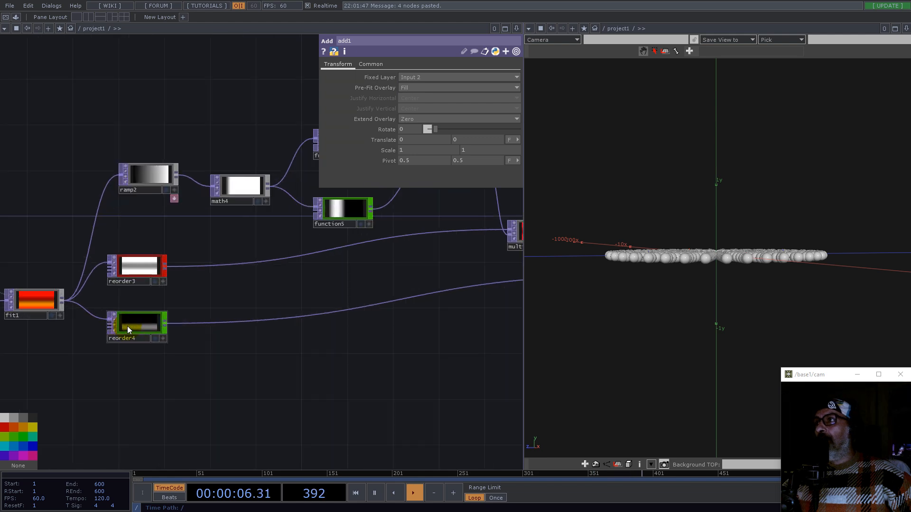
pyautogui.middleClick(128, 329)
pyautogui.click(393, 267)
pyautogui.moveTo(448, 261); pyautogui.dragTo(132, 300)
# Step: Connect add1's output to the null that drives the sphere instances
pyautogui.click(370, 64)
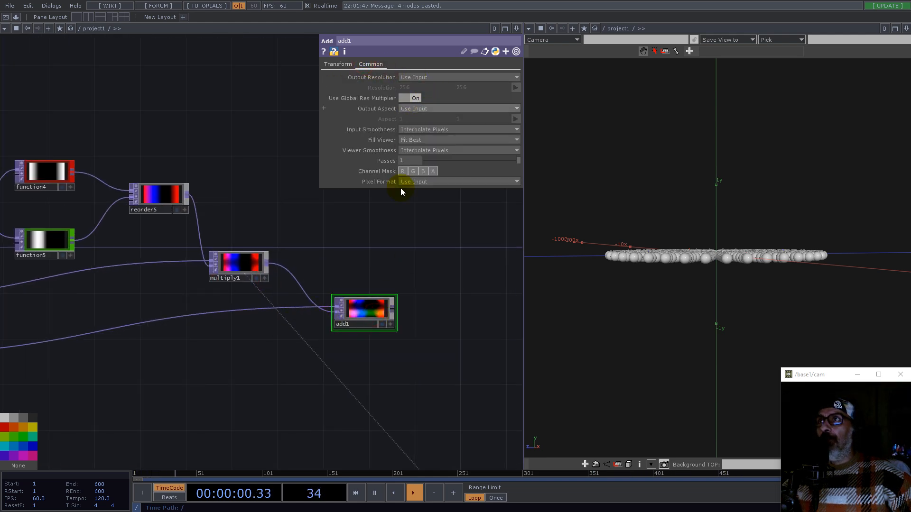
pyautogui.moveTo(430, 275); pyautogui.dragTo(443, 427)
pyautogui.scroll(-3, 280, 262)
pyautogui.moveTo(408, 341); pyautogui.dragTo(365, 259)
pyautogui.moveTo(709, 212); pyautogui.dragTo(783, 231)
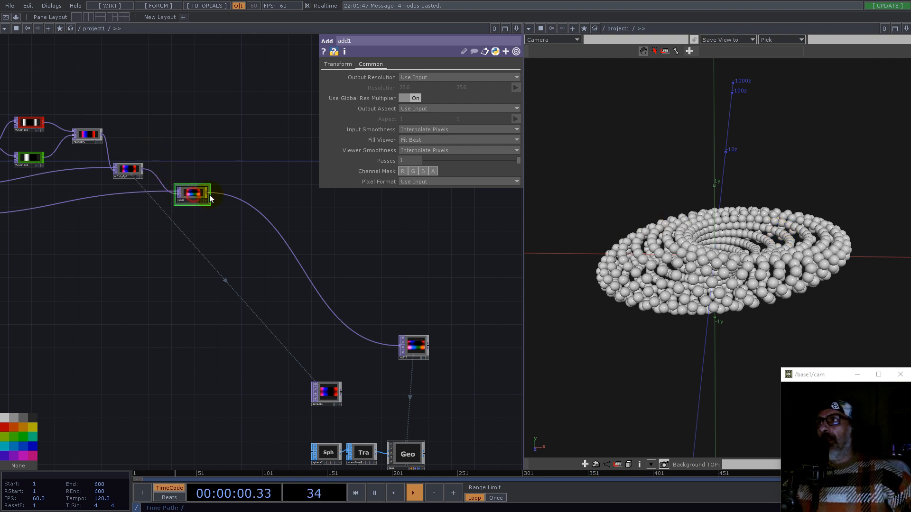
# Step: Restrict add1's channel mask to the red and blue channels
pyautogui.click(340, 66)
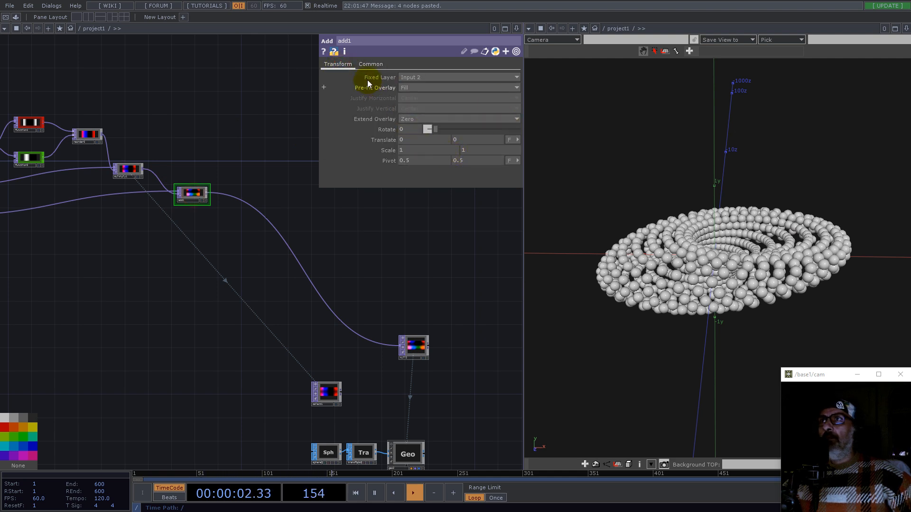
pyautogui.click(371, 65)
pyautogui.click(413, 172)
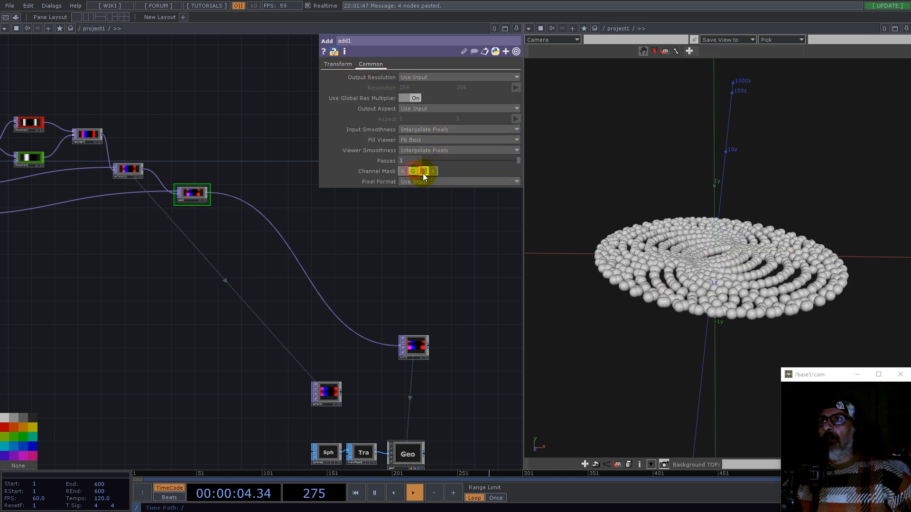
pyautogui.click(406, 171)
pyautogui.click(422, 172)
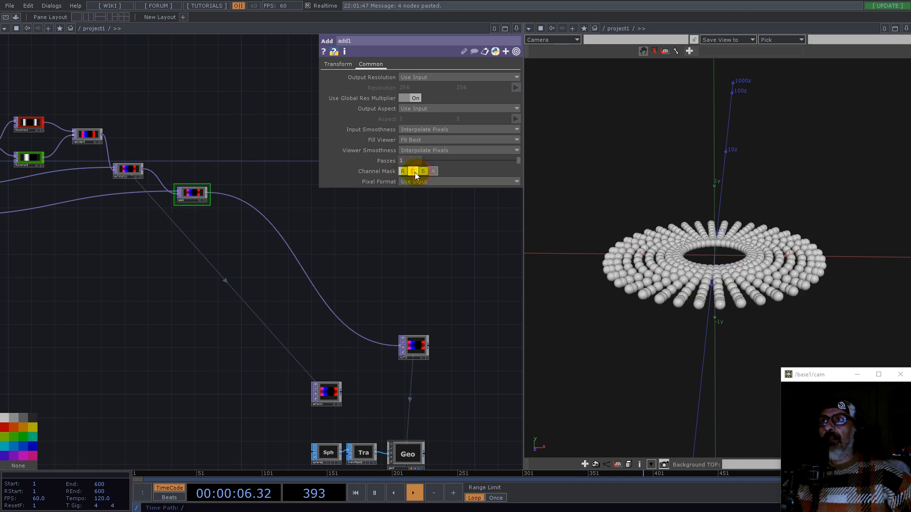
# Step: Delete the select1 TOP from the network
pyautogui.click(414, 172)
pyautogui.moveTo(690, 272); pyautogui.dragTo(602, 296)
pyautogui.scroll(-5, 330, 299)
pyautogui.moveTo(407, 379); pyautogui.dragTo(296, 304, button='right')
pyautogui.moveTo(359, 316); pyautogui.dragTo(243, 332)
pyautogui.scroll(5, 256, 323)
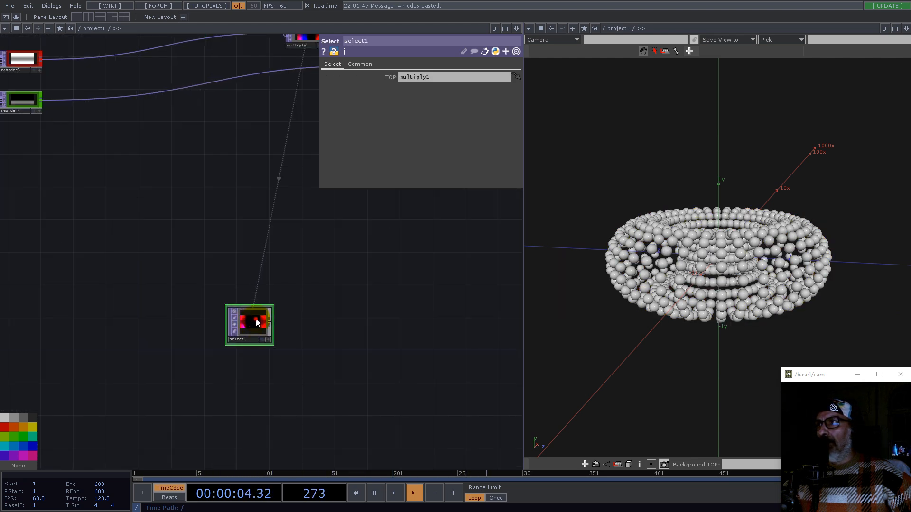
pyautogui.press('Delete')
pyautogui.scroll(-8, 246, 332)
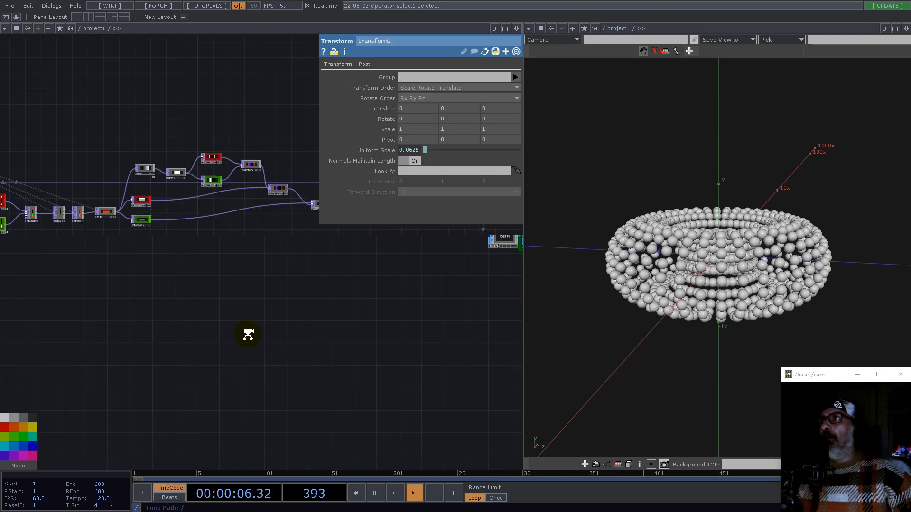
# Step: Move the constant2 parameter CHOP and null1 together to a new spot in the network
pyautogui.scroll(4, 295, 318)
pyautogui.scroll(-3, 309, 321)
pyautogui.moveTo(693, 310); pyautogui.dragTo(715, 326)
pyautogui.moveTo(193, 366); pyautogui.dragTo(221, 359)
pyautogui.scroll(5, 340, 304)
pyautogui.moveTo(134, 308); pyautogui.dragTo(152, 315)
pyautogui.scroll(-5, 325, 346)
pyautogui.scroll(7, 195, 291)
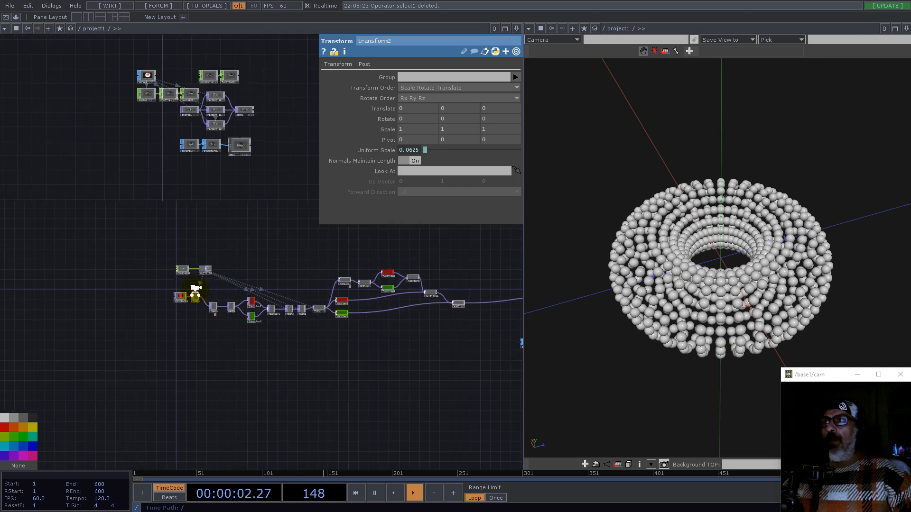
pyautogui.moveTo(91, 163); pyautogui.dragTo(266, 234)
pyautogui.moveTo(122, 212); pyautogui.dragTo(81, 201)
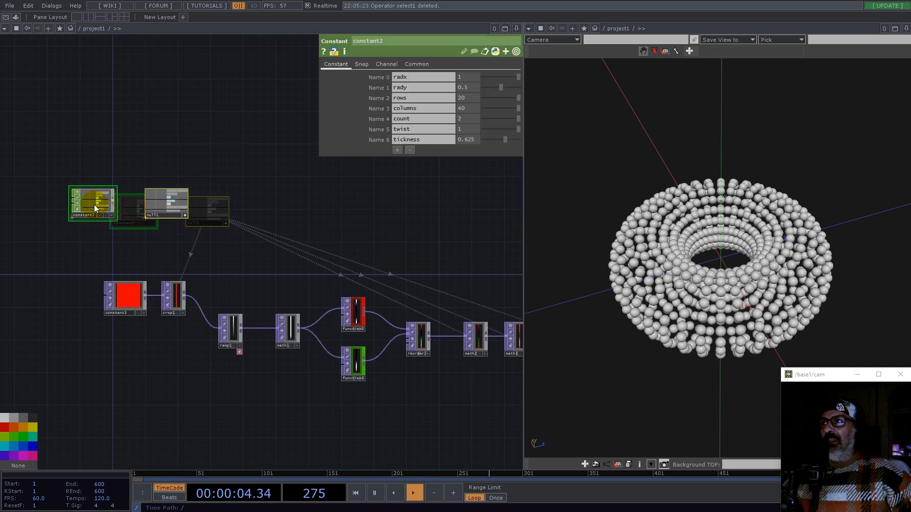
pyautogui.scroll(4, 81, 202)
pyautogui.scroll(1, 81, 202)
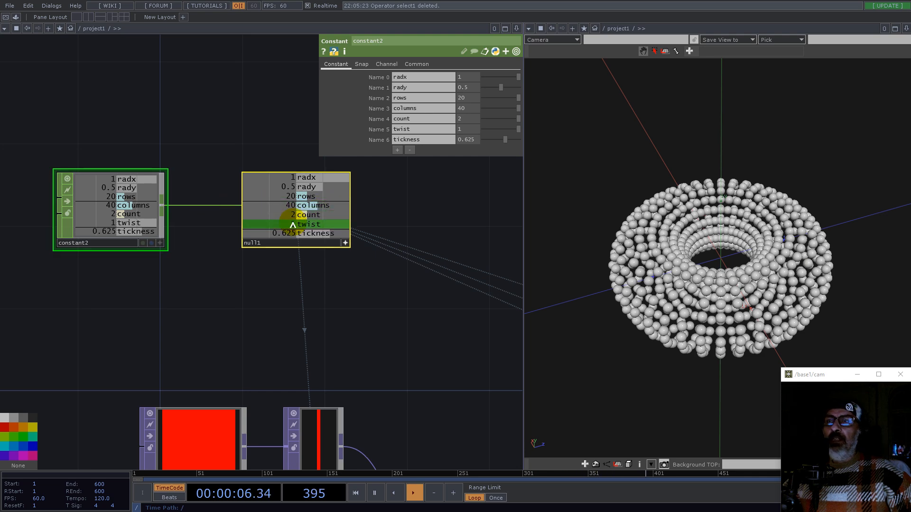
pyautogui.scroll(-8, 248, 311)
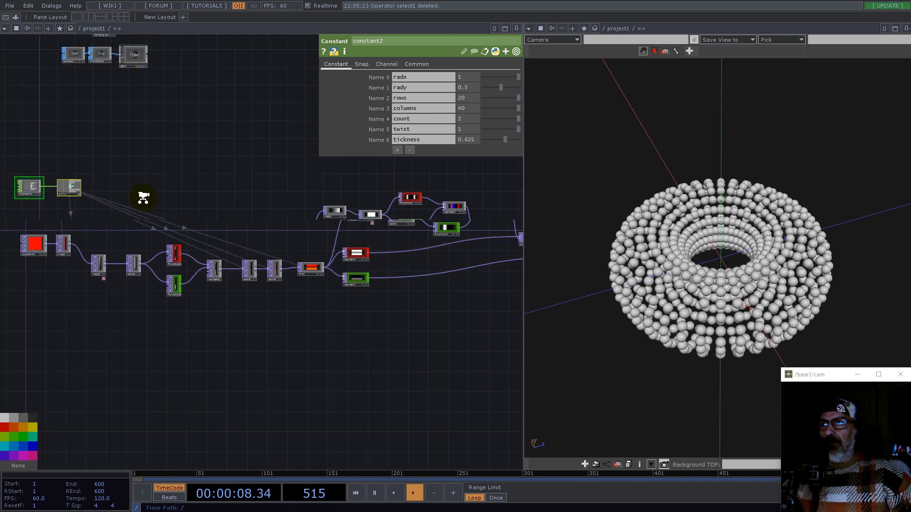
# Step: Set sphere2's primitive type to Polygon and its detail frequency to 4
pyautogui.moveTo(439, 292); pyautogui.dragTo(285, 325)
pyautogui.scroll(7, 290, 323)
pyautogui.moveTo(142, 261); pyautogui.dragTo(472, 257)
pyautogui.moveTo(407, 320); pyautogui.dragTo(287, 318)
pyautogui.moveTo(475, 319); pyautogui.dragTo(376, 322)
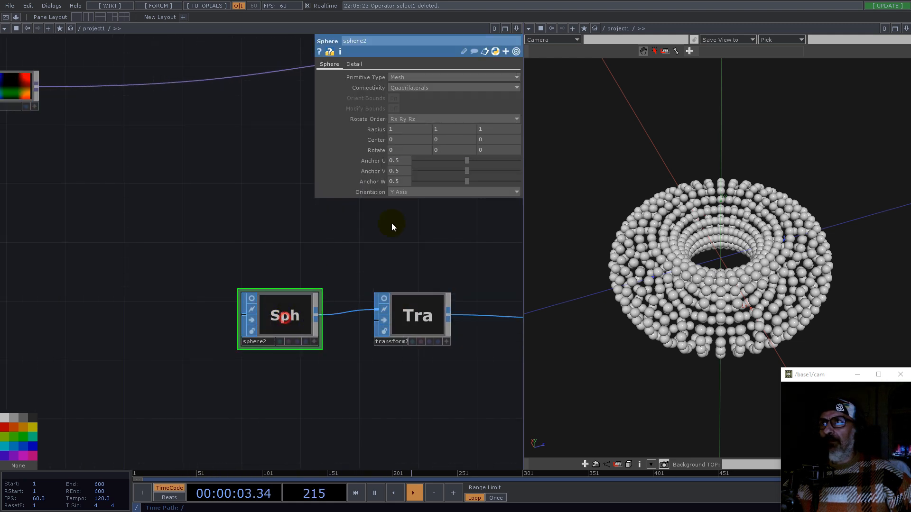
pyautogui.click(399, 77)
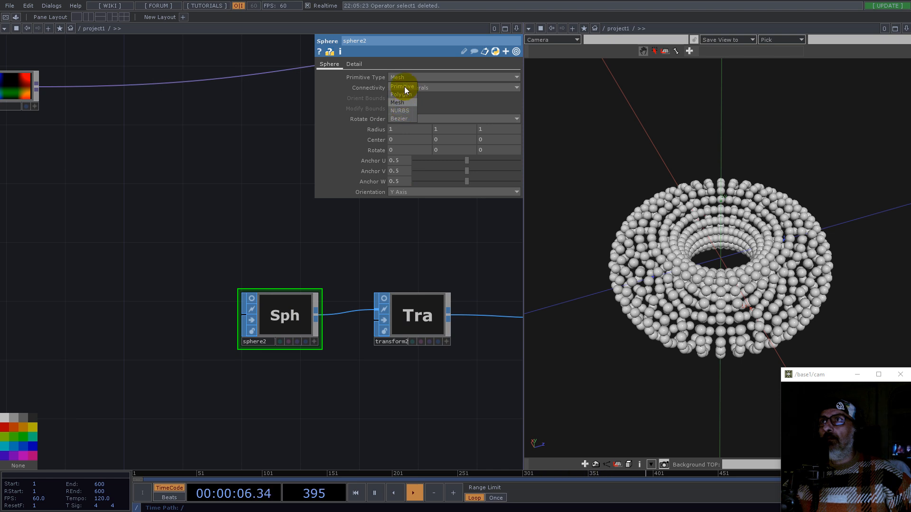
pyautogui.click(403, 94)
pyautogui.click(362, 64)
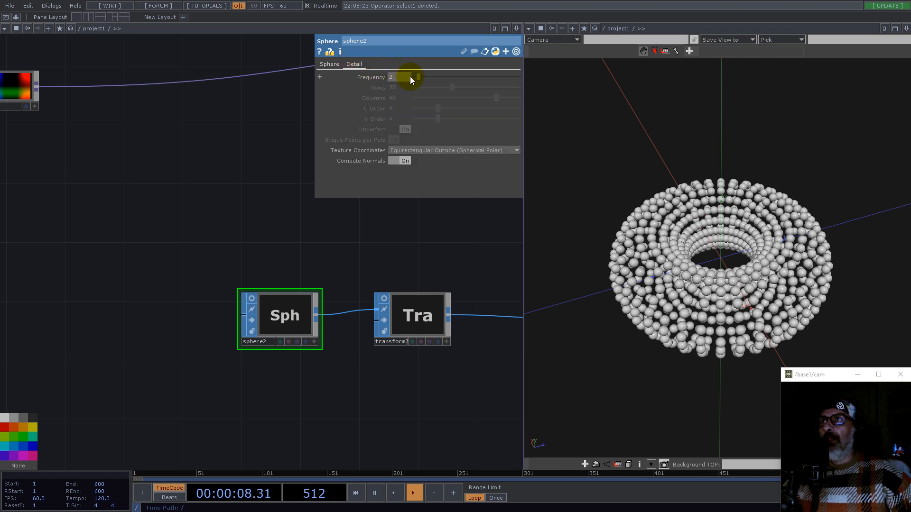
pyautogui.moveTo(424, 77); pyautogui.dragTo(427, 76)
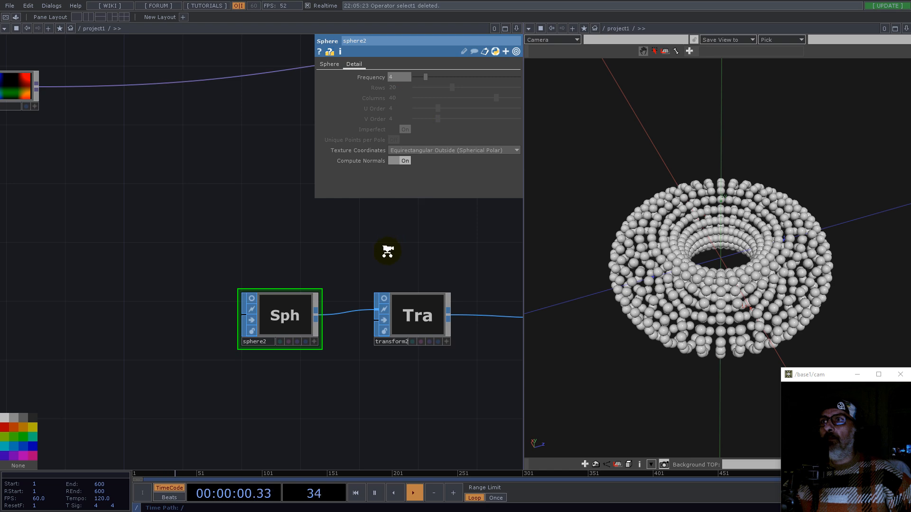
# Step: Set constant2's rows channel to 100 and columns channel to 200
pyautogui.scroll(-5, 386, 252)
pyautogui.click(391, 267)
pyautogui.moveTo(119, 269); pyautogui.dragTo(359, 340)
pyautogui.click(88, 224)
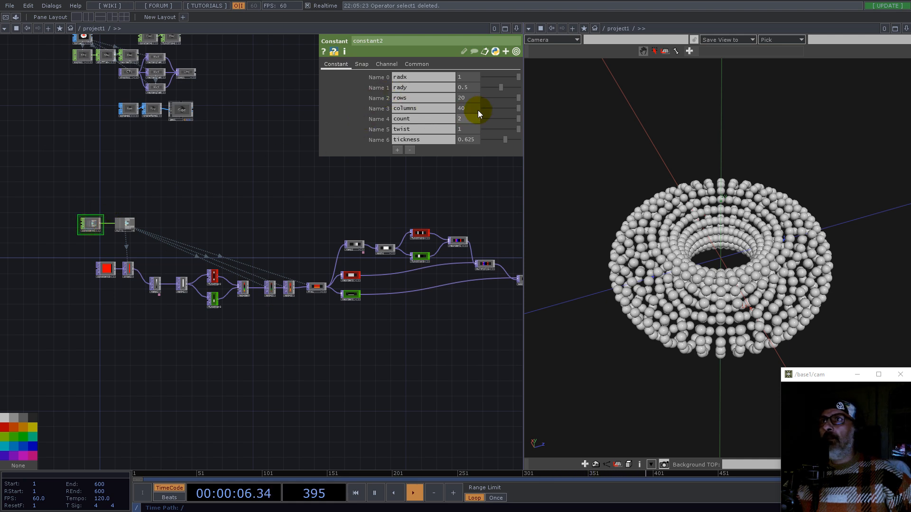
pyautogui.write('100')
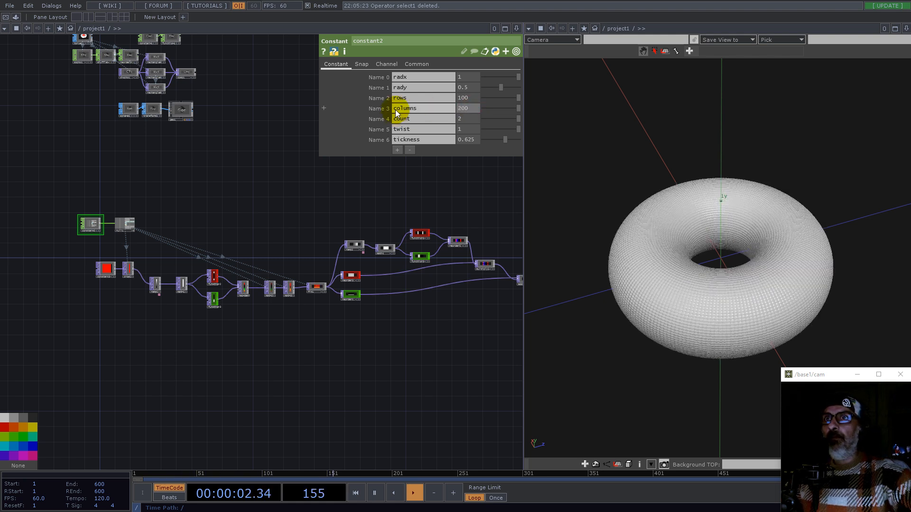
# Step: Set transform2's uniform scale to the expression 1/64
pyautogui.moveTo(462, 329); pyautogui.dragTo(258, 346)
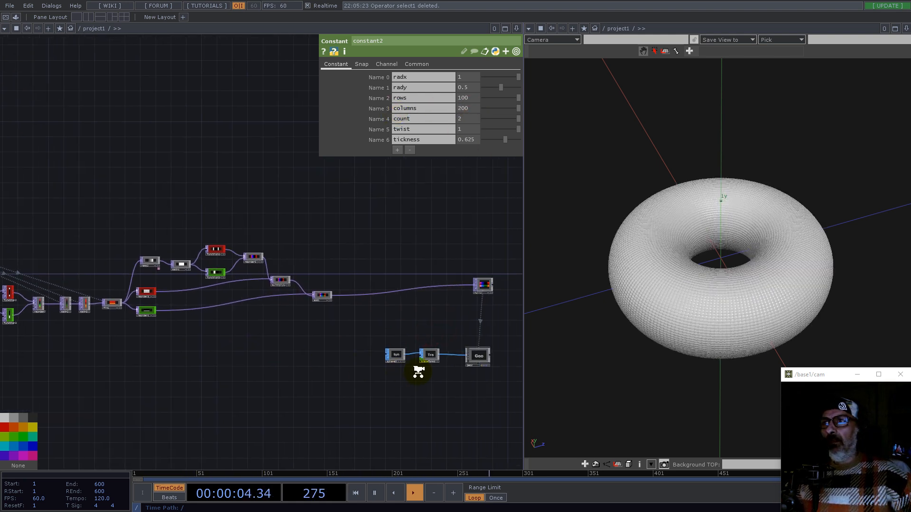
pyautogui.scroll(5, 407, 372)
pyautogui.click(468, 316)
pyautogui.click(418, 150)
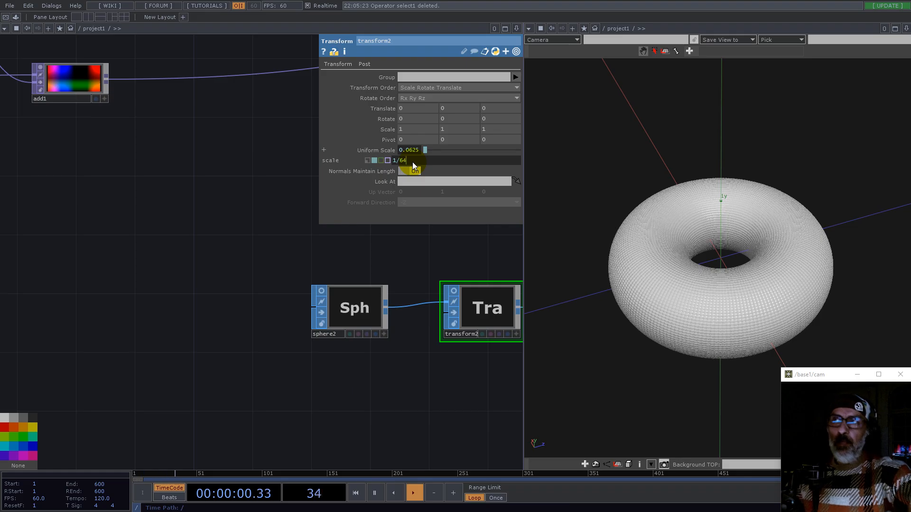
pyautogui.press('Return')
# Step: Inspect the denser sphere torus up close in the 3D viewer
pyautogui.scroll(5, 637, 258)
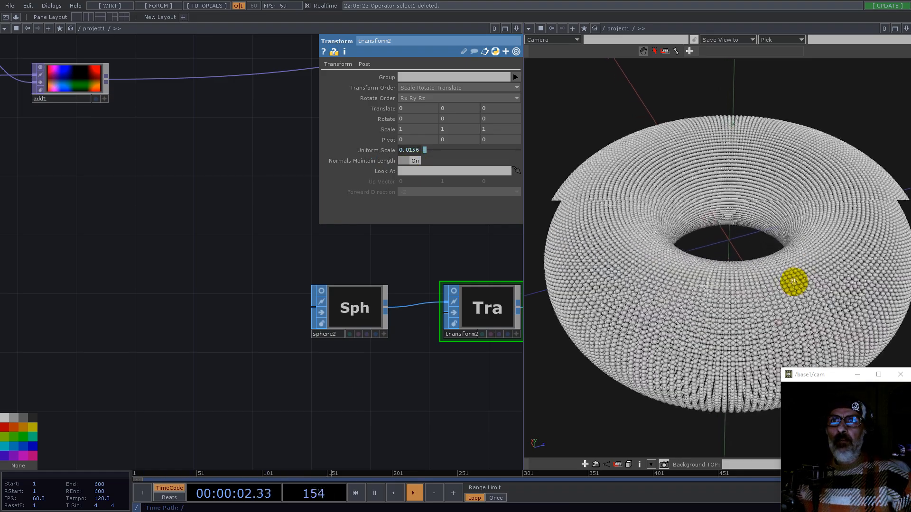
pyautogui.moveTo(800, 304); pyautogui.dragTo(748, 287)
pyautogui.scroll(-5, 710, 285)
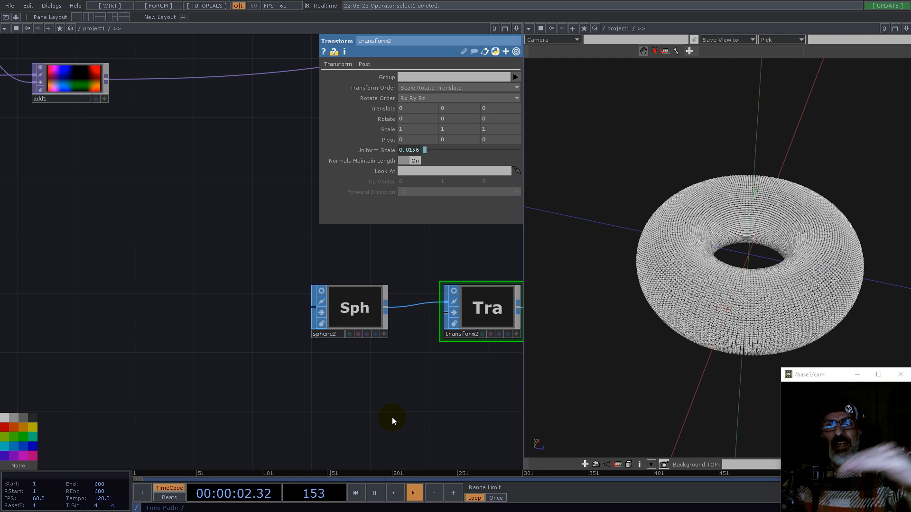
pyautogui.scroll(-5, 203, 407)
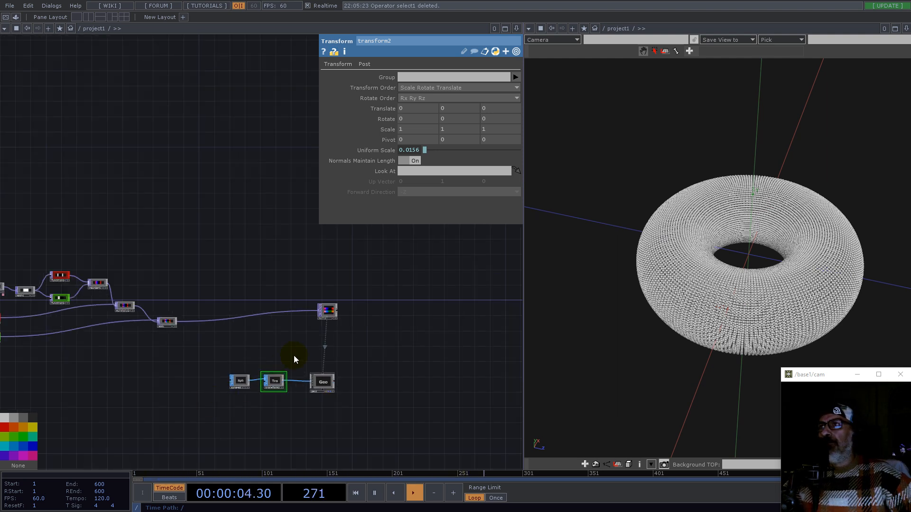
# Step: Examine the rectangle TOPs and comp1 that build the striped texture
pyautogui.moveTo(224, 270); pyautogui.dragTo(388, 428, button='right')
pyautogui.moveTo(335, 314); pyautogui.dragTo(277, 327)
pyautogui.moveTo(195, 348); pyautogui.dragTo(267, 340)
pyautogui.moveTo(214, 352); pyautogui.dragTo(335, 385, button='right')
pyautogui.moveTo(331, 383); pyautogui.dragTo(341, 350)
pyautogui.moveTo(221, 300)
pyautogui.mouseDown()
pyautogui.moveTo(403, 362)
pyautogui.moveTo(403, 311)
pyautogui.mouseUp()
pyautogui.scroll(6, 248, 243)
pyautogui.moveTo(411, 421)
pyautogui.mouseDown(button='right')
pyautogui.moveTo(184, 357)
pyautogui.moveTo(209, 300)
pyautogui.mouseUp(button='right')
pyautogui.keyDown('ctrl'); pyautogui.click(174, 365); pyautogui.keyUp('ctrl')
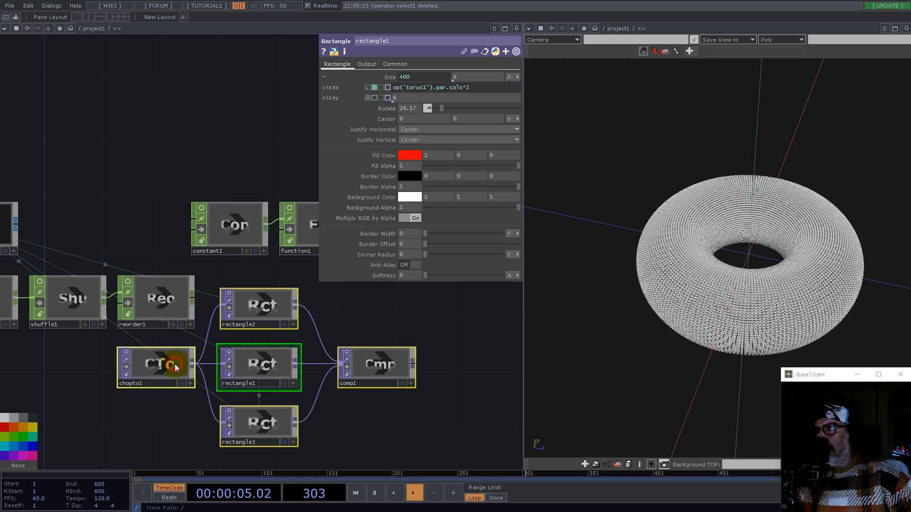
pyautogui.click(346, 367)
pyautogui.click(229, 301)
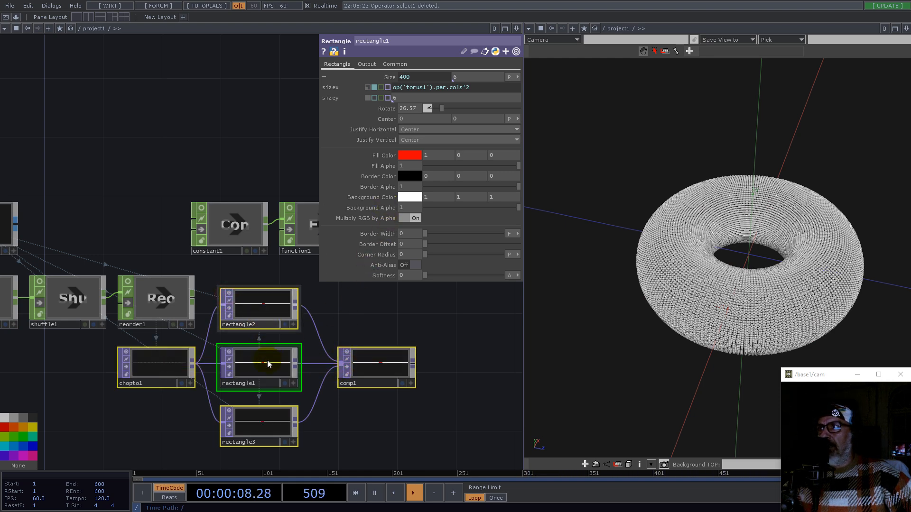
pyautogui.scroll(2, 259, 368)
pyautogui.scroll(2, 260, 369)
pyautogui.scroll(-6, 311, 346)
pyautogui.scroll(-2, 265, 318)
pyautogui.moveTo(106, 221); pyautogui.dragTo(366, 445, button='right')
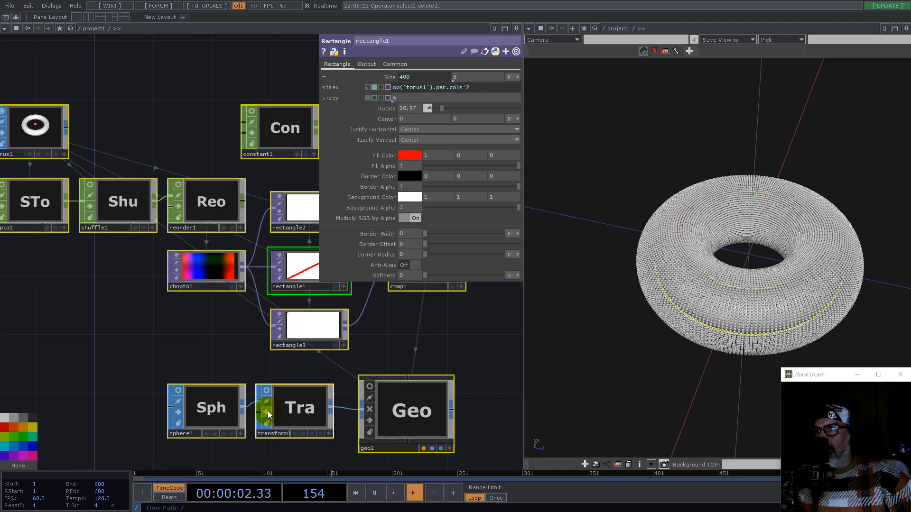
pyautogui.moveTo(401, 317); pyautogui.dragTo(315, 381)
pyautogui.scroll(5, 213, 332)
pyautogui.scroll(-3, 194, 333)
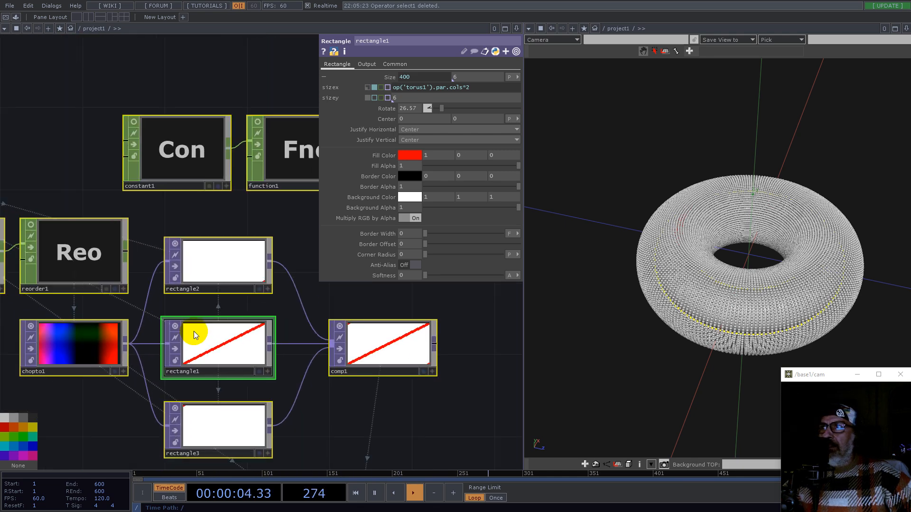
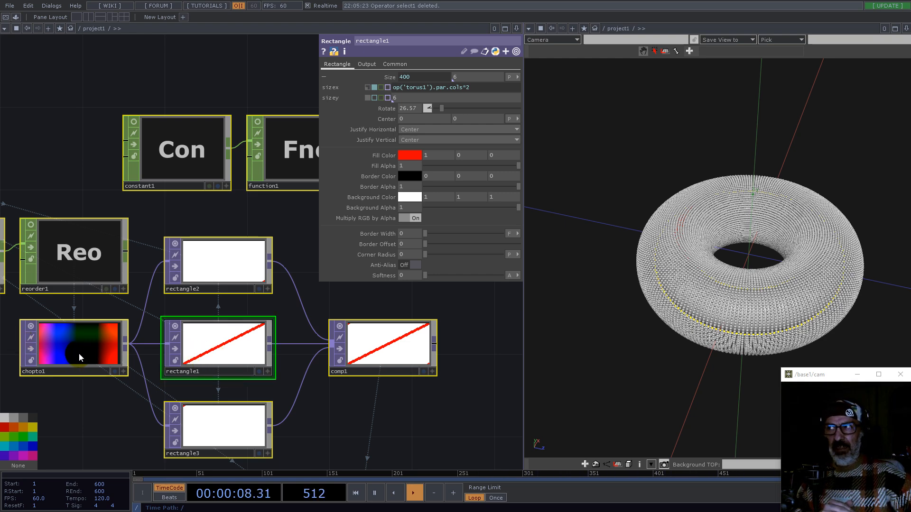
# Step: Add a Ramp TOP below add1 in the network
pyautogui.scroll(-7, 181, 304)
pyautogui.scroll(-3, 263, 338)
pyautogui.moveTo(304, 378); pyautogui.dragTo(163, 212)
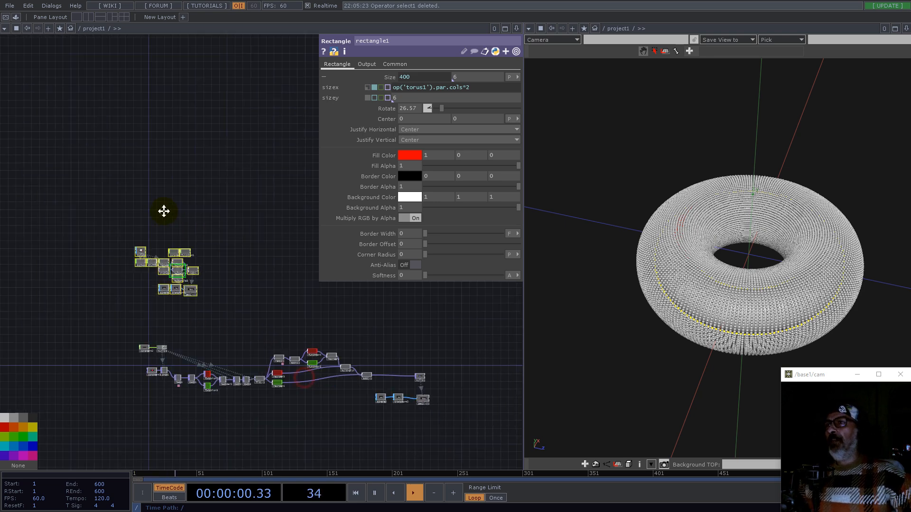
pyautogui.scroll(6, 277, 254)
pyautogui.moveTo(263, 223); pyautogui.dragTo(72, 200)
pyautogui.moveTo(135, 190); pyautogui.dragTo(382, 448, button='right')
pyautogui.moveTo(191, 363); pyautogui.dragTo(423, 378)
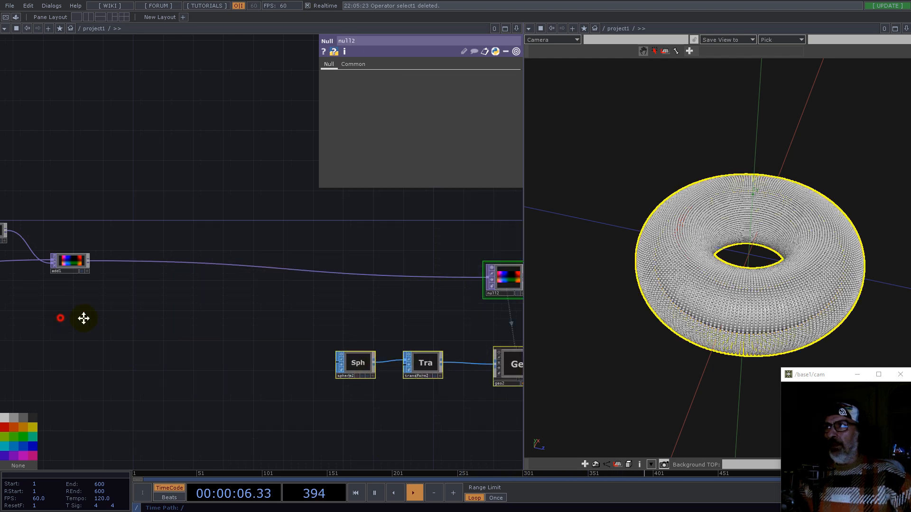
pyautogui.moveTo(84, 319); pyautogui.dragTo(304, 341)
pyautogui.scroll(6, 302, 294)
pyautogui.moveTo(419, 406); pyautogui.dragTo(196, 318)
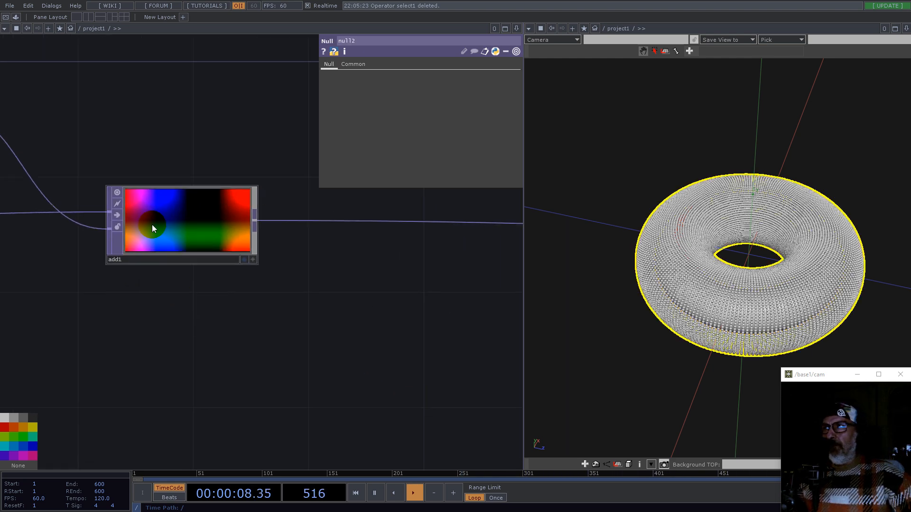
pyautogui.scroll(3, 152, 226)
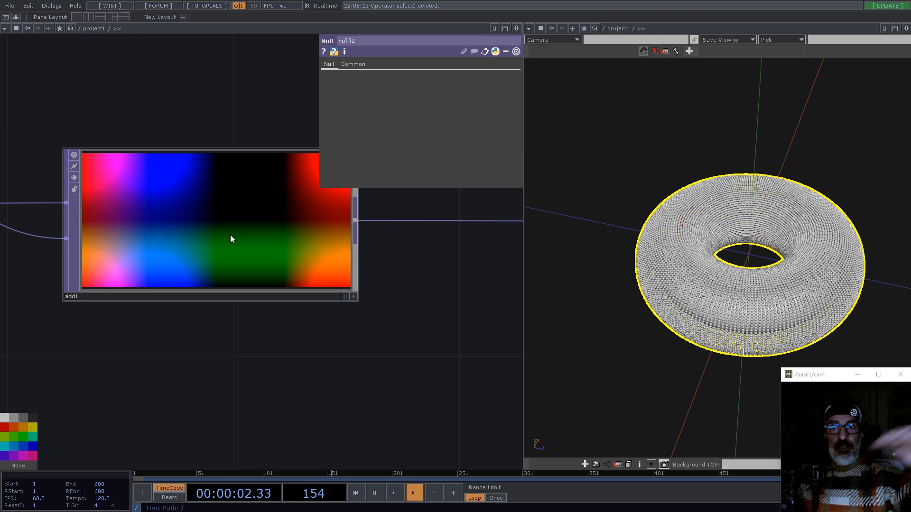
pyautogui.scroll(-3, 287, 299)
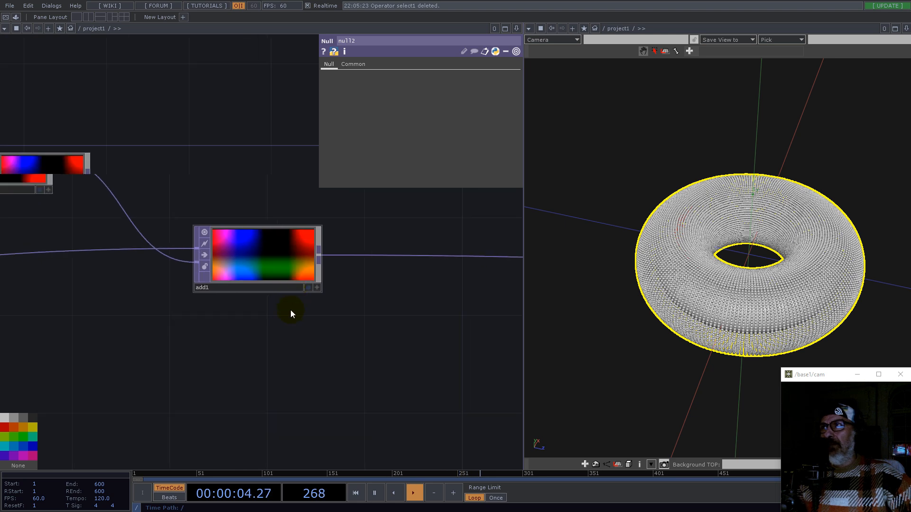
pyautogui.click(260, 351)
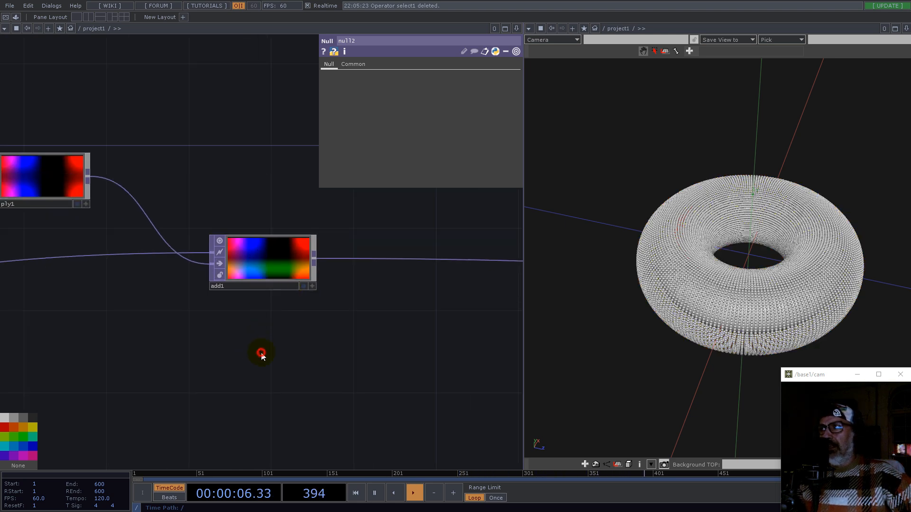
pyautogui.press('Tab')
pyautogui.write('ra')
pyautogui.click(285, 266)
pyautogui.click(263, 355)
# Step: Open a floating viewer showing null1's parameter channels
pyautogui.scroll(-10, 426, 405)
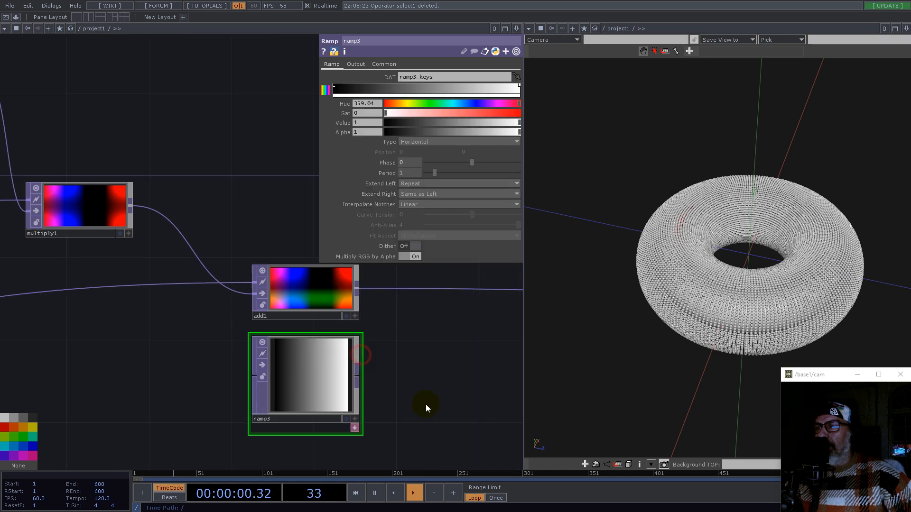
pyautogui.scroll(8, 106, 337)
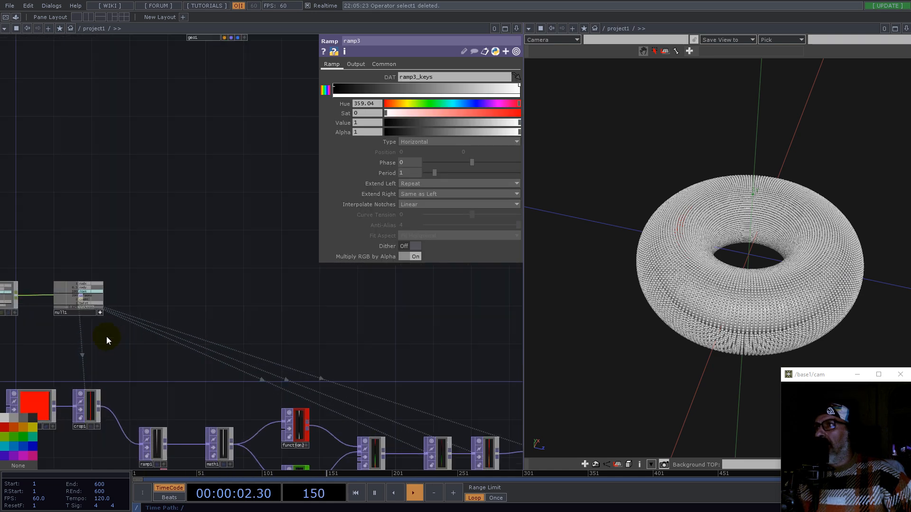
pyautogui.rightClick(77, 306)
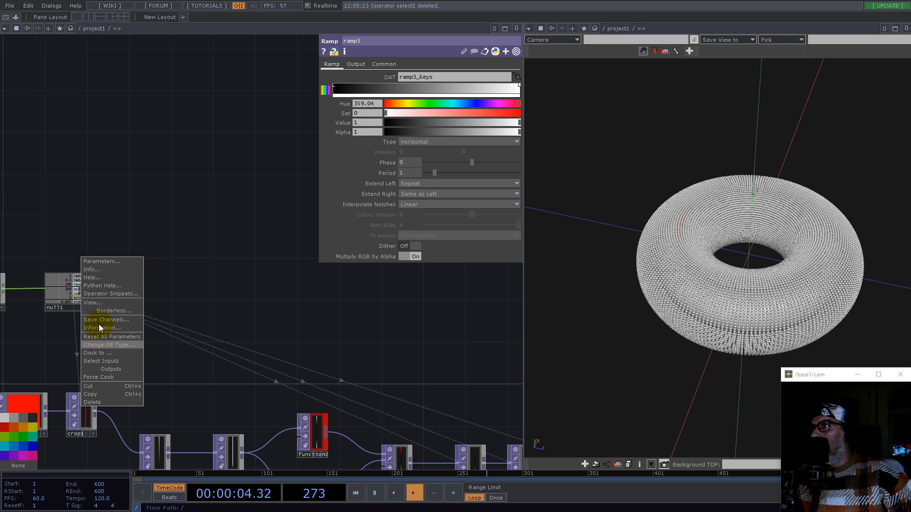
pyautogui.click(95, 303)
pyautogui.moveTo(96, 235); pyautogui.dragTo(662, 77)
# Step: Link ramp3's resolution width to null1's columns channel and set its height to 1
pyautogui.moveTo(411, 369); pyautogui.dragTo(160, 217)
pyautogui.scroll(-6, 161, 218)
pyautogui.moveTo(372, 293); pyautogui.dragTo(136, 384)
pyautogui.scroll(2, 447, 375)
pyautogui.scroll(5, 33, 339)
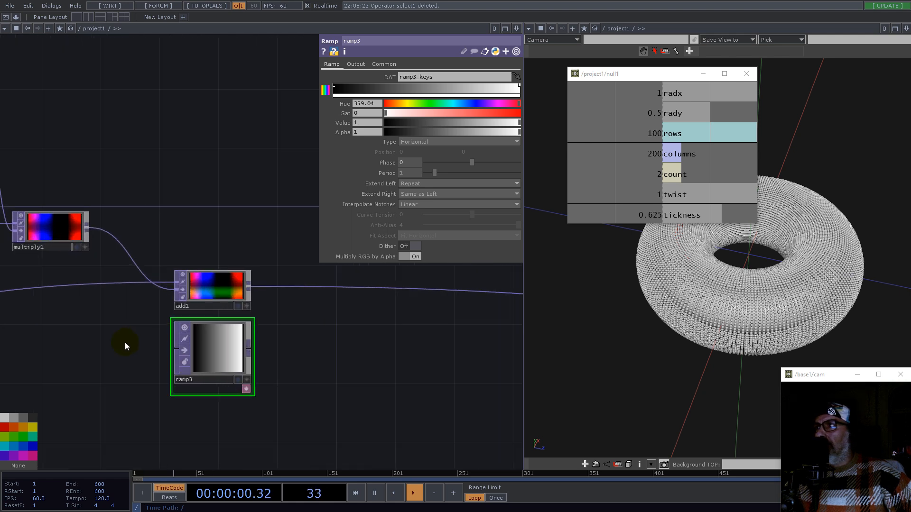
pyautogui.moveTo(673, 161); pyautogui.dragTo(420, 84)
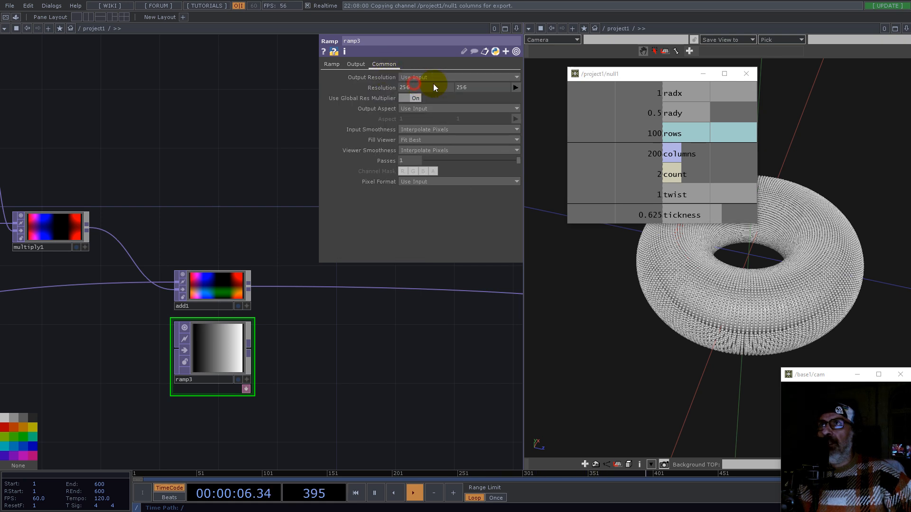
pyautogui.write('1')
pyautogui.press('Return')
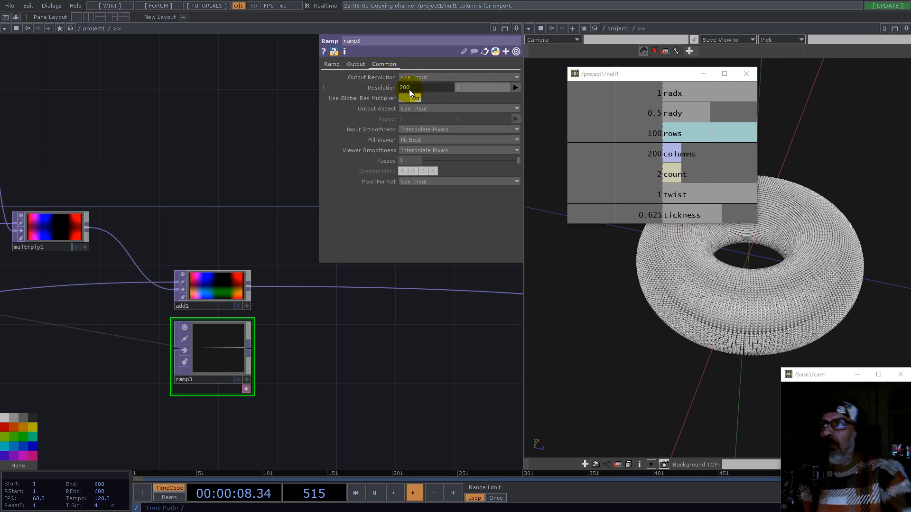
# Step: Set ramp3's pixel format to 32-bit float (Mono)
pyautogui.moveTo(253, 322); pyautogui.dragTo(253, 352)
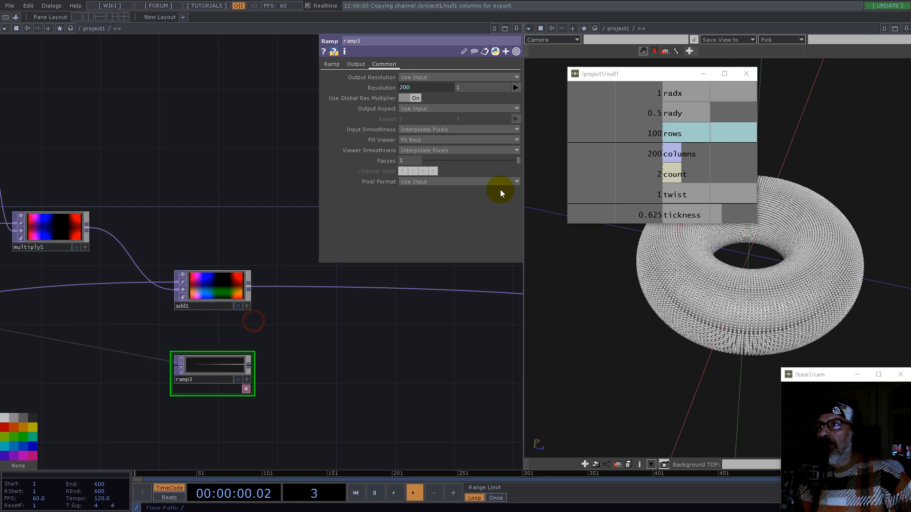
pyautogui.click(422, 181)
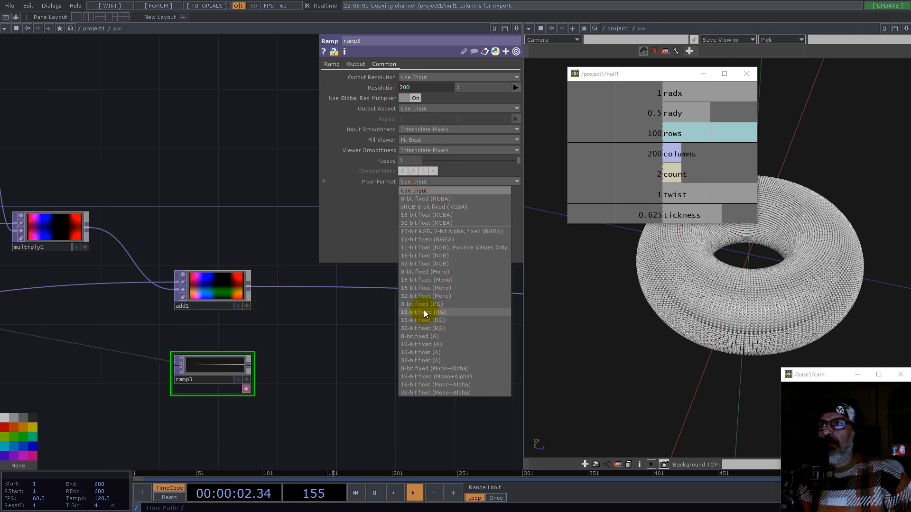
pyautogui.click(411, 296)
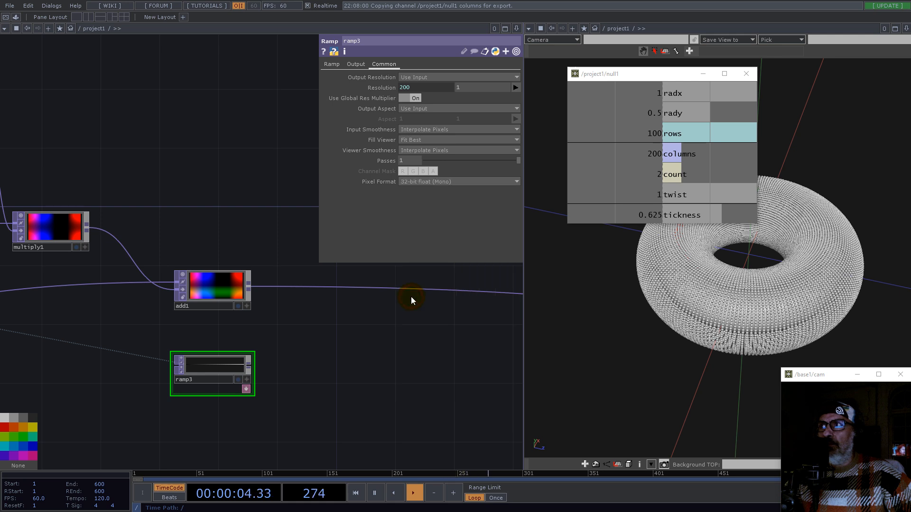
# Step: Append a Displace TOP to add1 and connect ramp3 into its second input
pyautogui.click(332, 64)
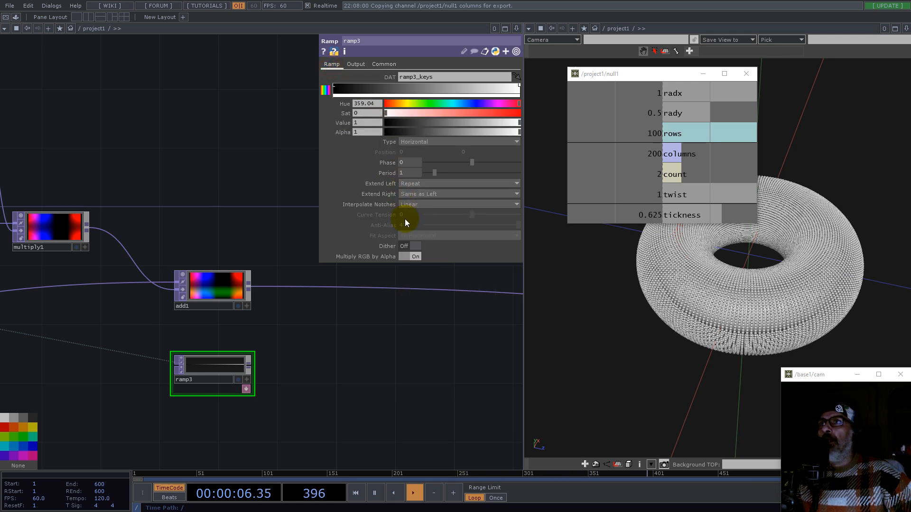
pyautogui.scroll(5, 275, 340)
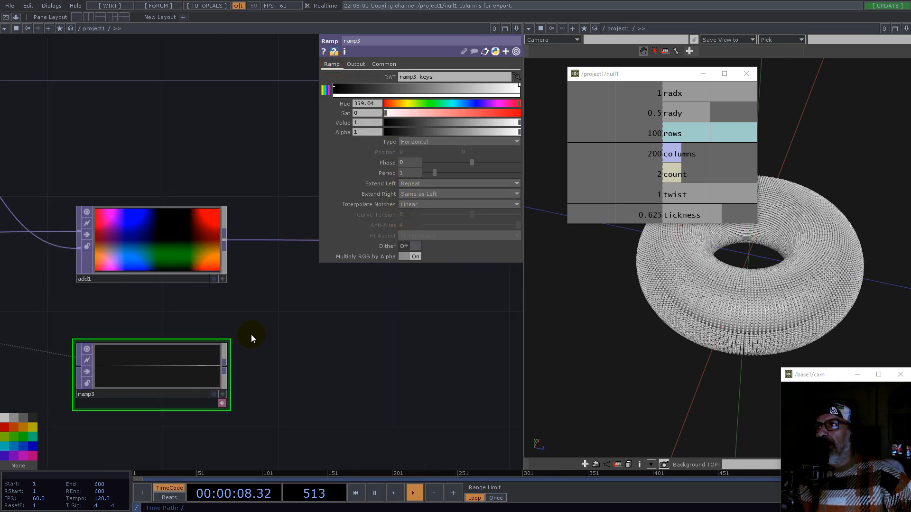
pyautogui.rightClick(224, 241)
pyautogui.write('dis')
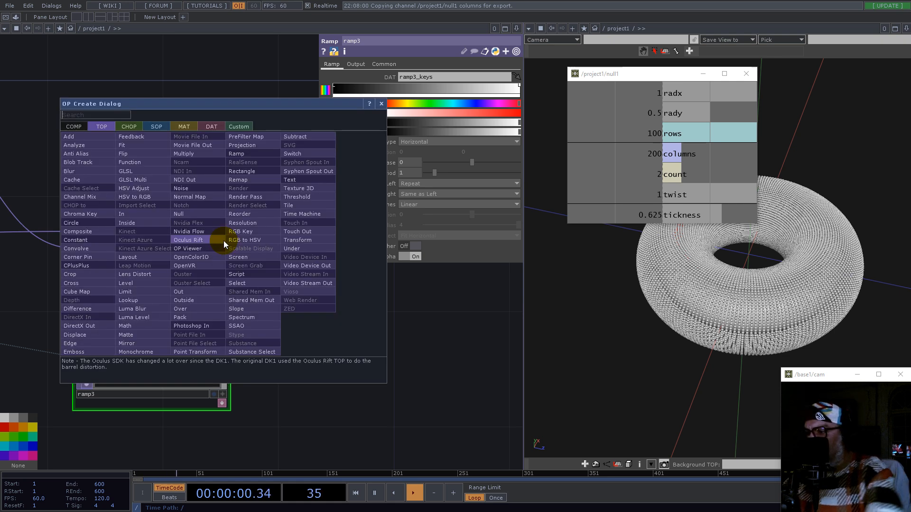
pyautogui.click(83, 335)
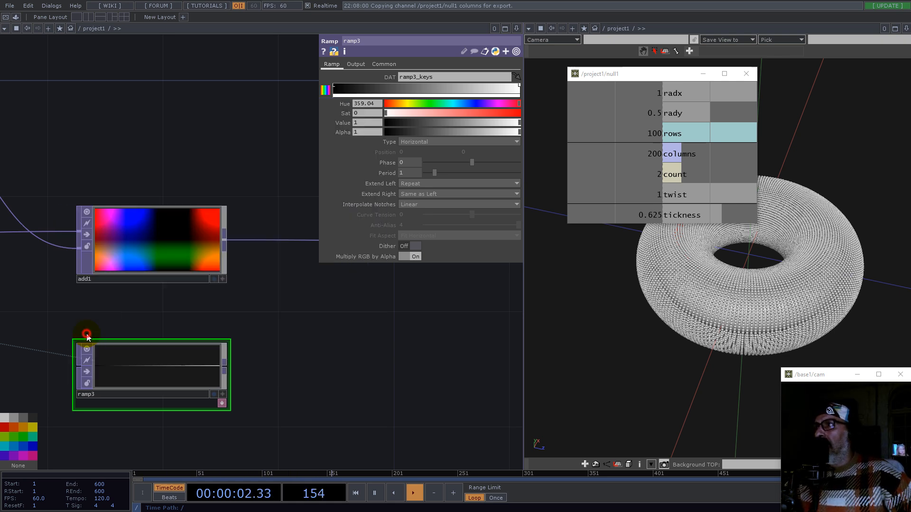
pyautogui.click(353, 332)
pyautogui.moveTo(224, 368); pyautogui.dragTo(368, 326)
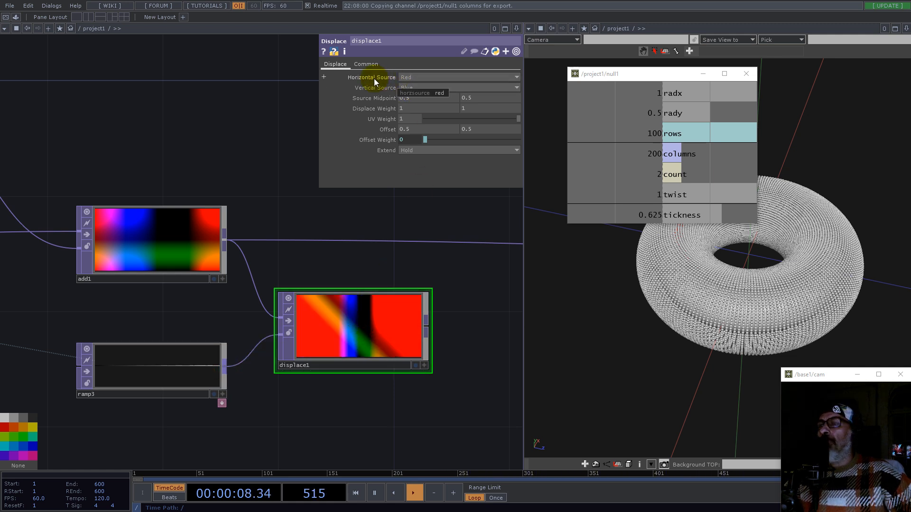
# Step: Set displace1's horizontal source to None and vertical source to Red
pyautogui.click(411, 77)
pyautogui.click(411, 119)
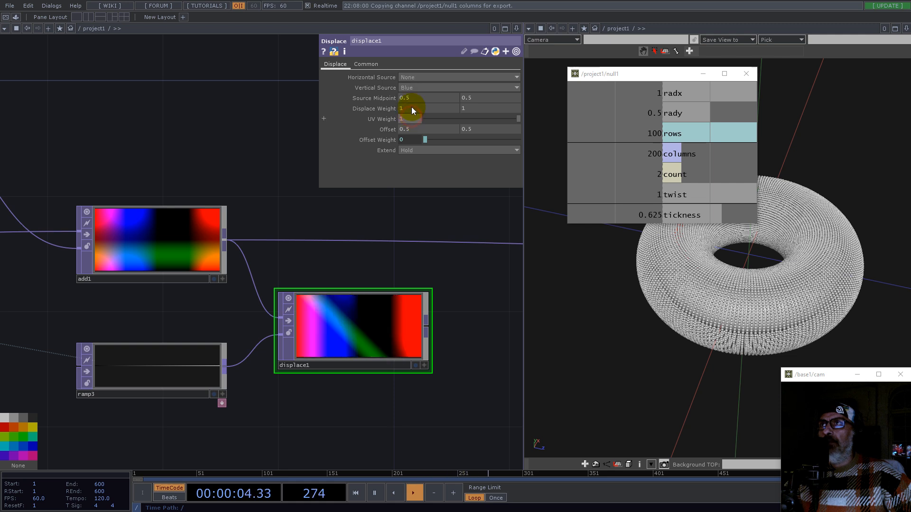
pyautogui.click(408, 88)
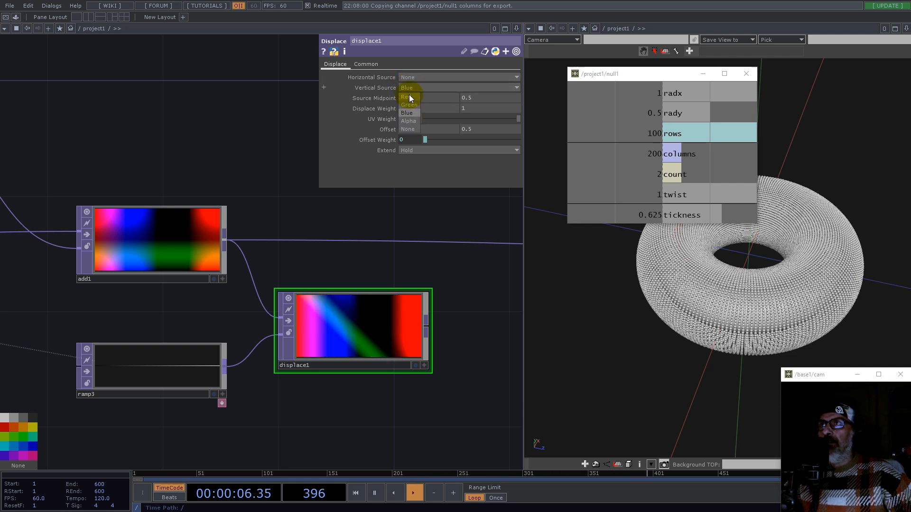
pyautogui.click(409, 96)
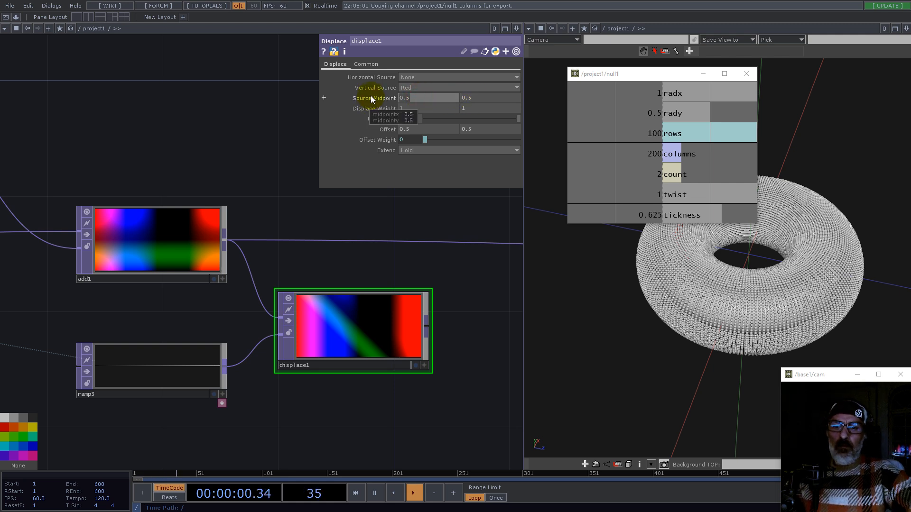
# Step: Set displace1's source midpoint x to 0 and its displace weight to 0 and -0.5
pyautogui.write('0')
pyautogui.click(407, 108)
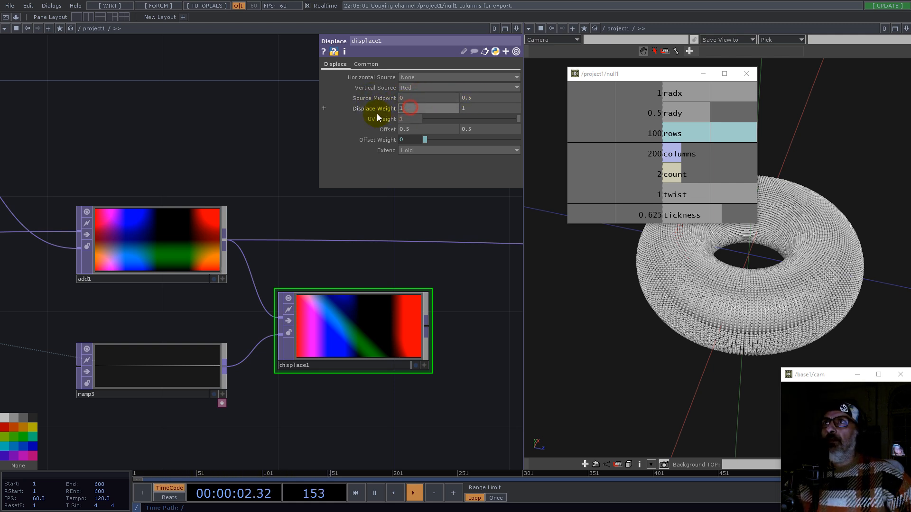
pyautogui.write('0')
pyautogui.press('Return')
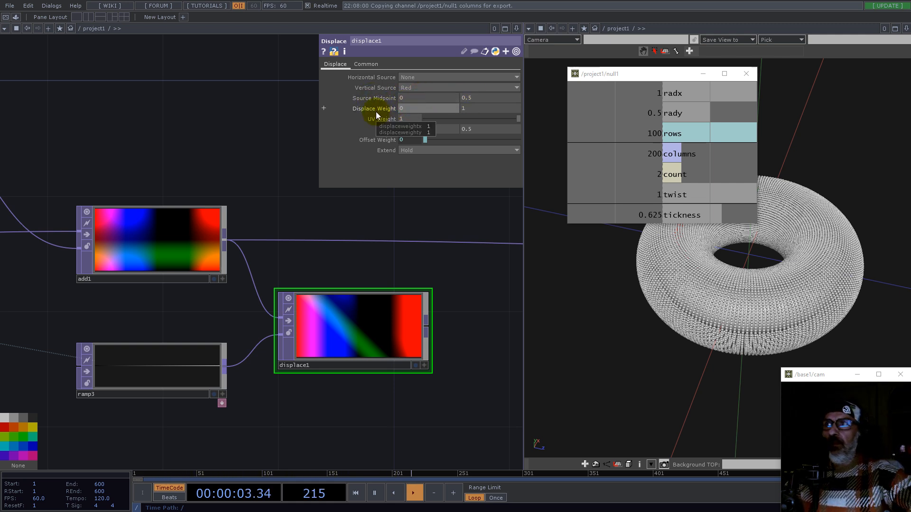
pyautogui.click(470, 107)
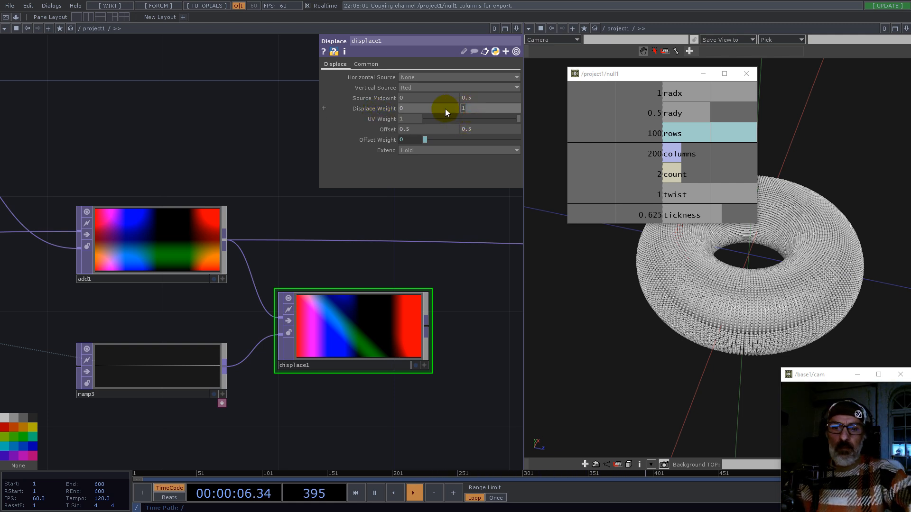
pyautogui.click(463, 110)
pyautogui.write('-0.5')
pyautogui.press('Return')
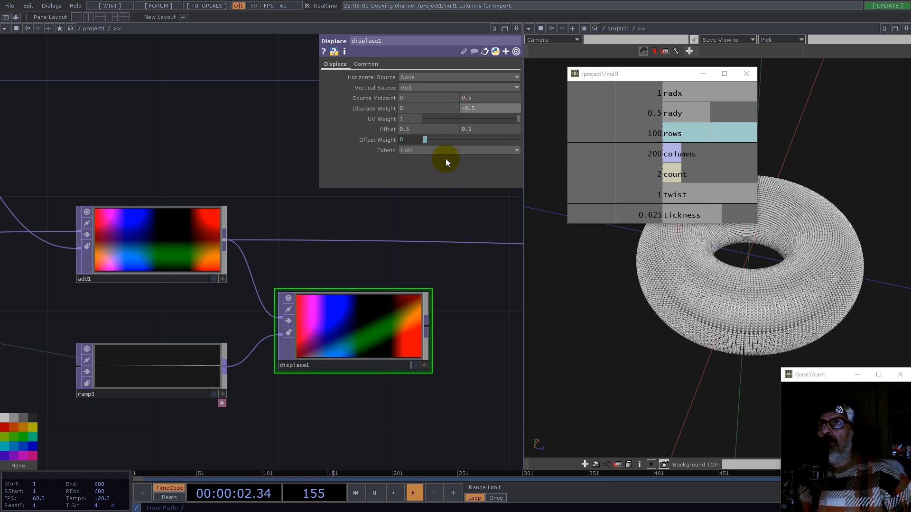
# Step: Route displace1's output into the downstream texture chain in place of add1
pyautogui.moveTo(167, 374); pyautogui.dragTo(138, 404)
pyautogui.scroll(-5, 268, 398)
pyautogui.moveTo(359, 416); pyautogui.dragTo(286, 348)
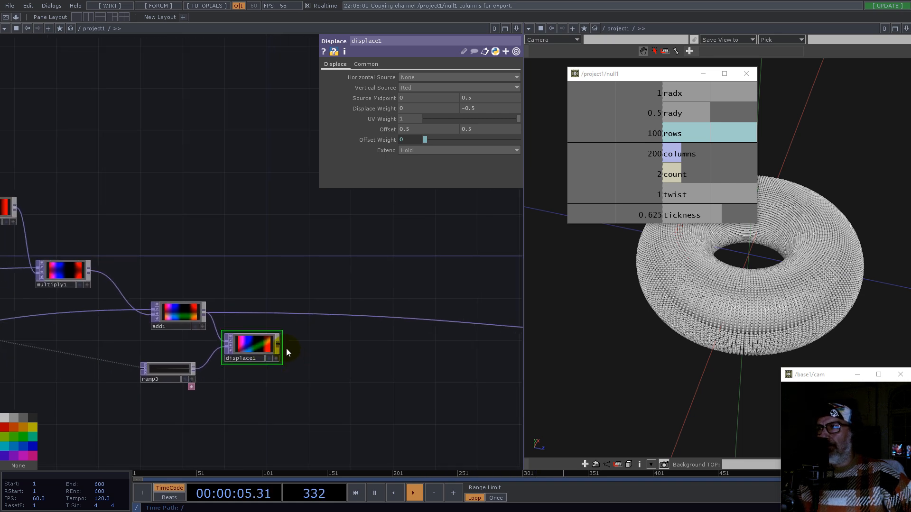
pyautogui.click(346, 315)
pyautogui.moveTo(719, 245); pyautogui.dragTo(437, 298)
pyautogui.scroll(5, 285, 335)
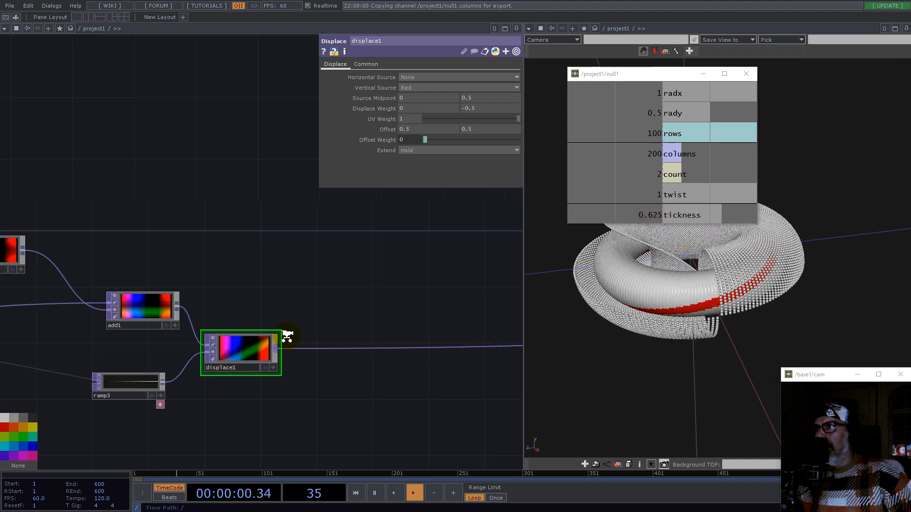
# Step: Set displace1's extend mode to Repeat
pyautogui.moveTo(610, 285); pyautogui.dragTo(722, 303)
pyautogui.scroll(3, 228, 371)
pyautogui.scroll(-4, 228, 371)
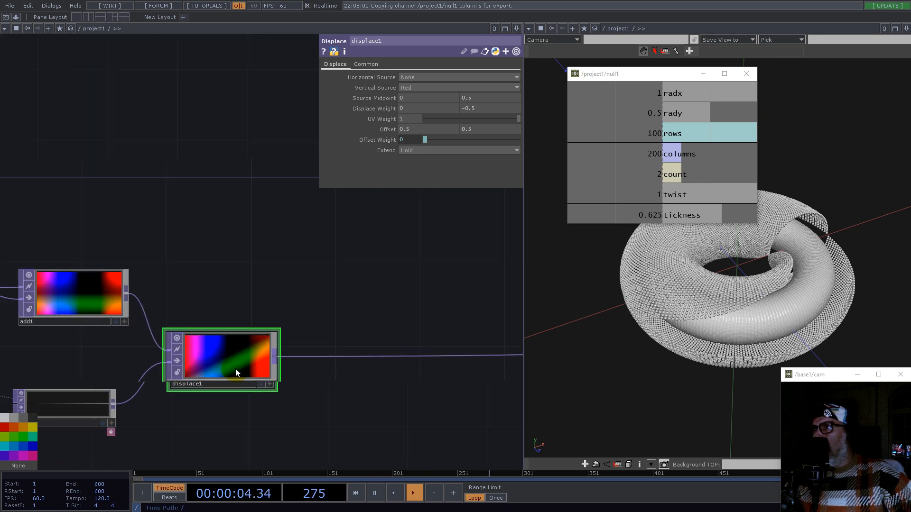
pyautogui.scroll(4, 260, 357)
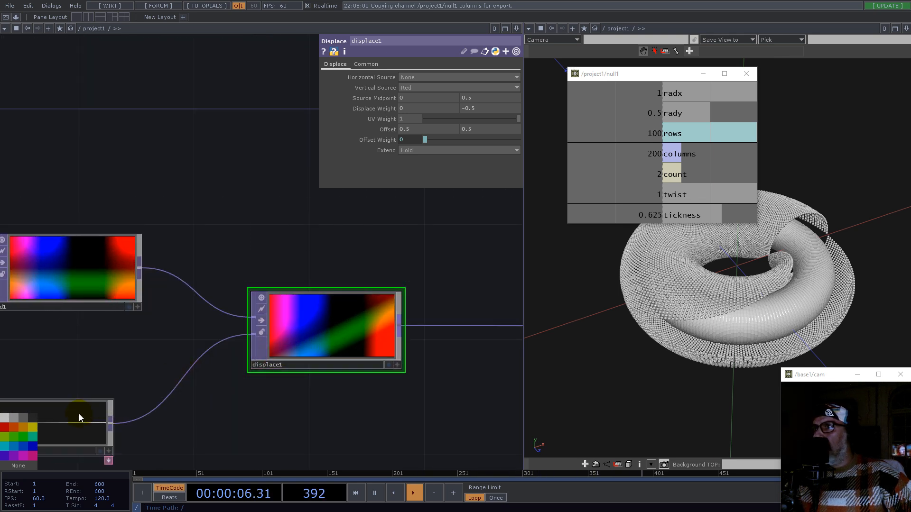
pyautogui.moveTo(65, 422); pyautogui.dragTo(95, 417)
pyautogui.click(417, 149)
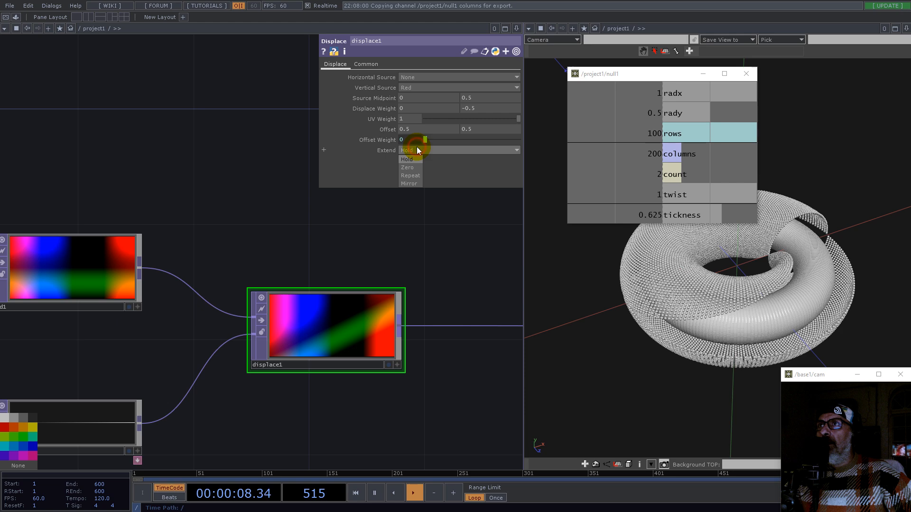
pyautogui.click(411, 176)
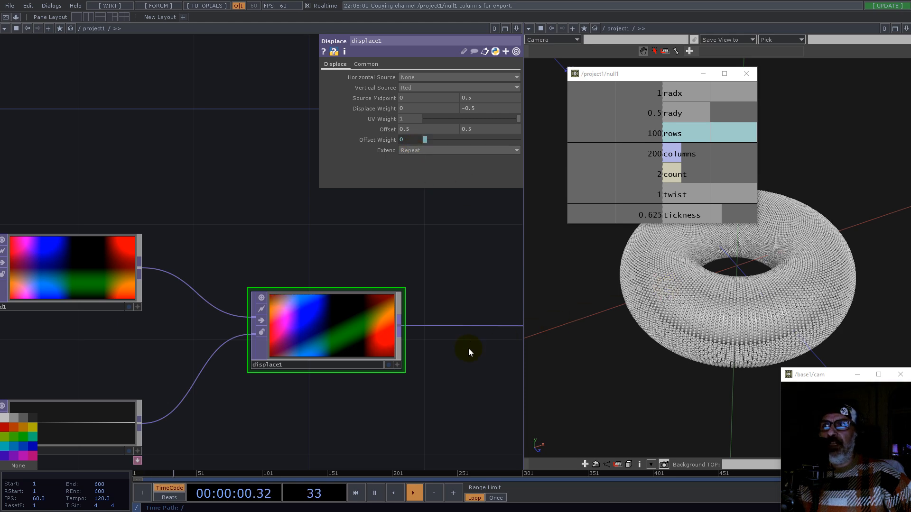
# Step: Examine the torus and geometry nodes in the network and the resulting viewport shape
pyautogui.scroll(-3, 238, 362)
pyautogui.click(785, 327)
pyautogui.moveTo(786, 328); pyautogui.dragTo(736, 336)
pyautogui.scroll(-5, 427, 328)
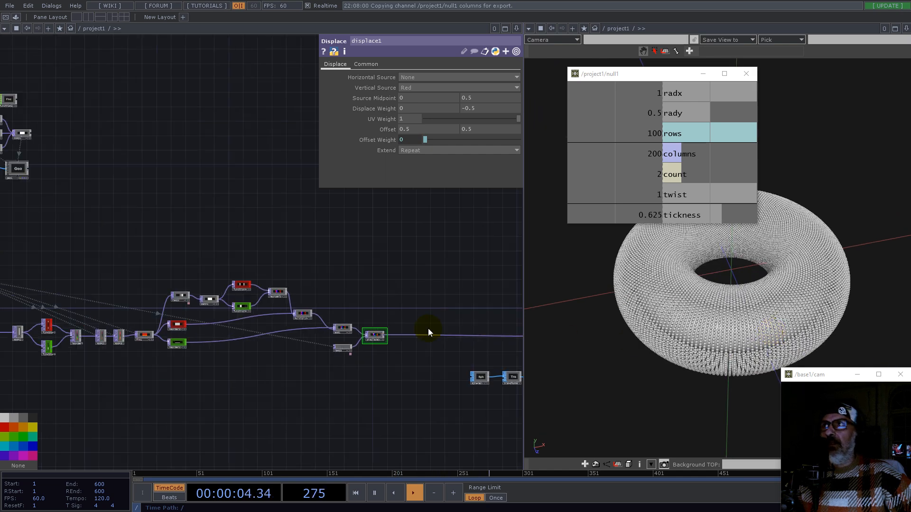
pyautogui.click(186, 214)
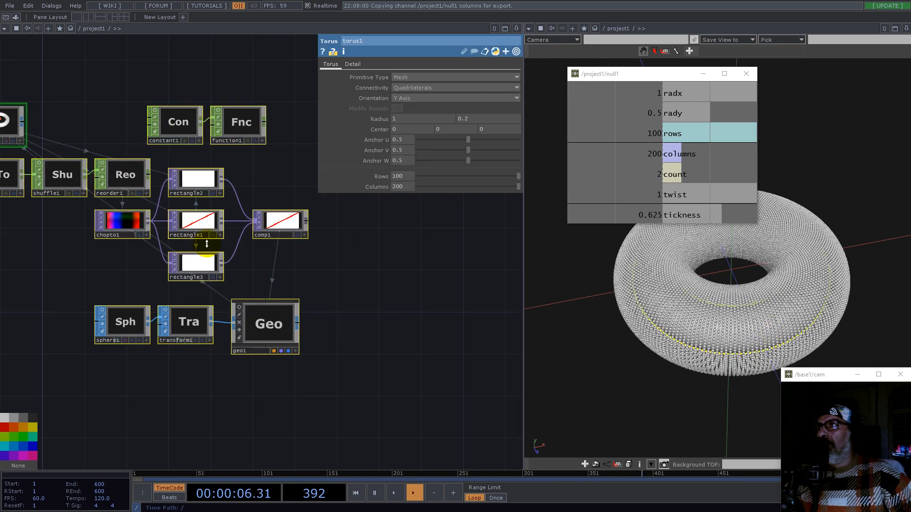
pyautogui.click(240, 322)
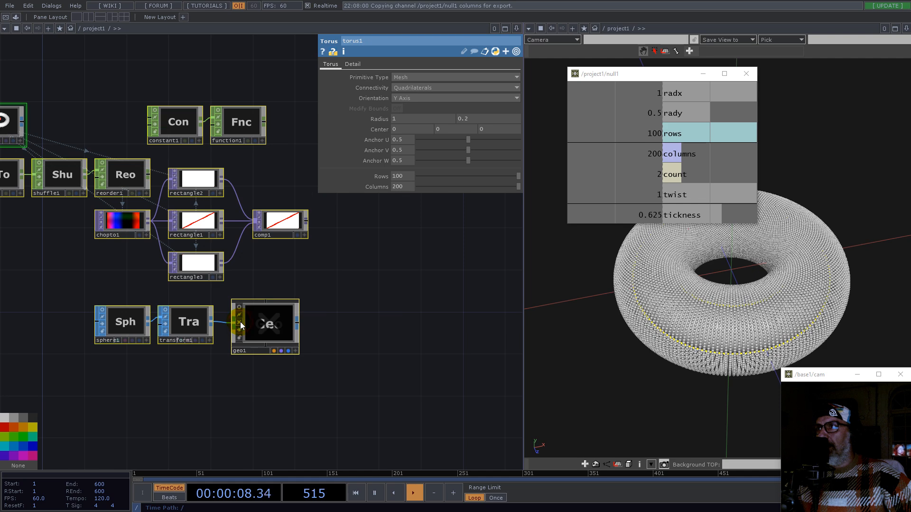
pyautogui.scroll(-5, 283, 278)
pyautogui.click(430, 349)
pyautogui.moveTo(468, 311); pyautogui.dragTo(366, 274)
pyautogui.moveTo(685, 327); pyautogui.dragTo(683, 285)
pyautogui.scroll(7, 418, 345)
pyautogui.moveTo(322, 299); pyautogui.dragTo(298, 290)
pyautogui.scroll(5, 240, 339)
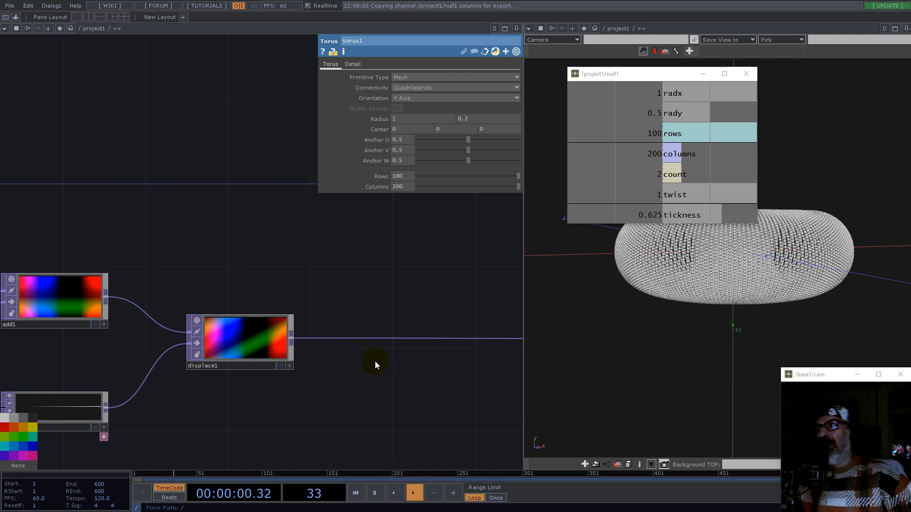
# Step: Add a Rectangle TOP fed from displace1's output
pyautogui.moveTo(326, 392); pyautogui.dragTo(232, 297)
pyautogui.rightClick(189, 253)
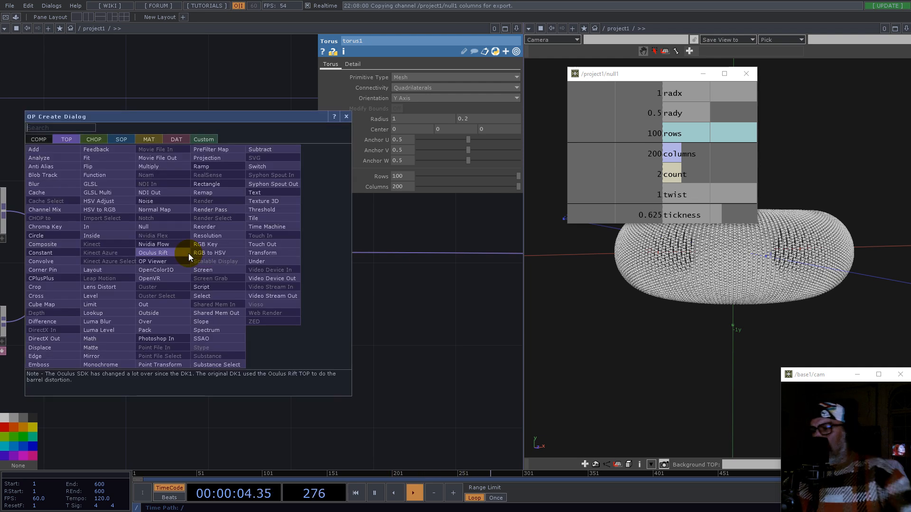
pyautogui.write('re')
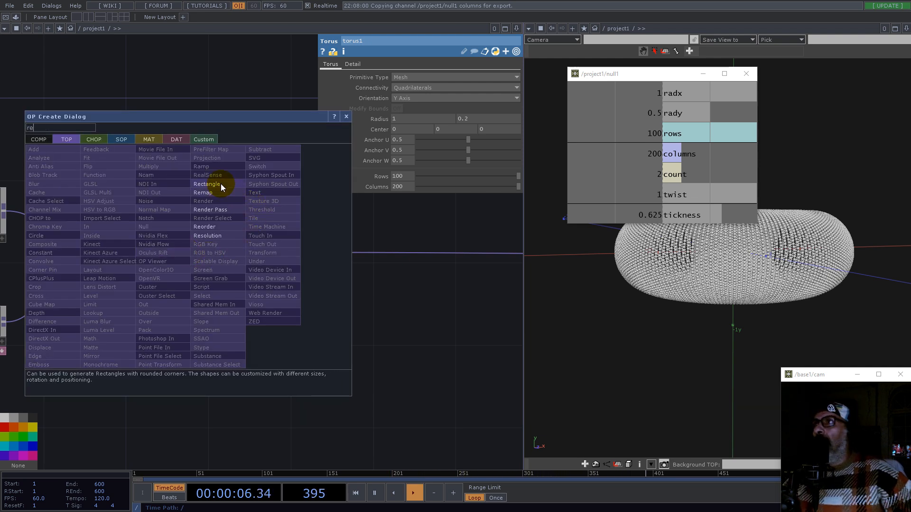
pyautogui.click(218, 185)
pyautogui.click(268, 351)
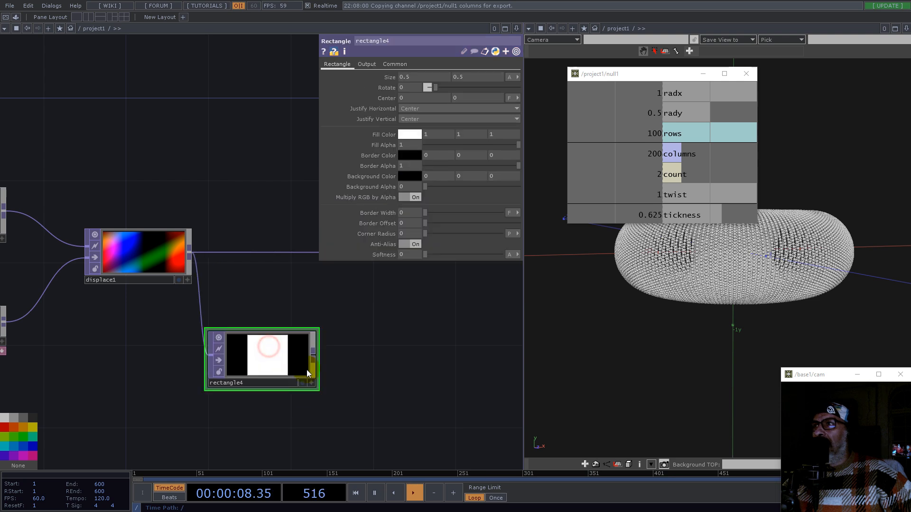
# Step: Set rectangle4's size units to Fraction and its width to 1
pyautogui.moveTo(362, 362); pyautogui.dragTo(395, 372)
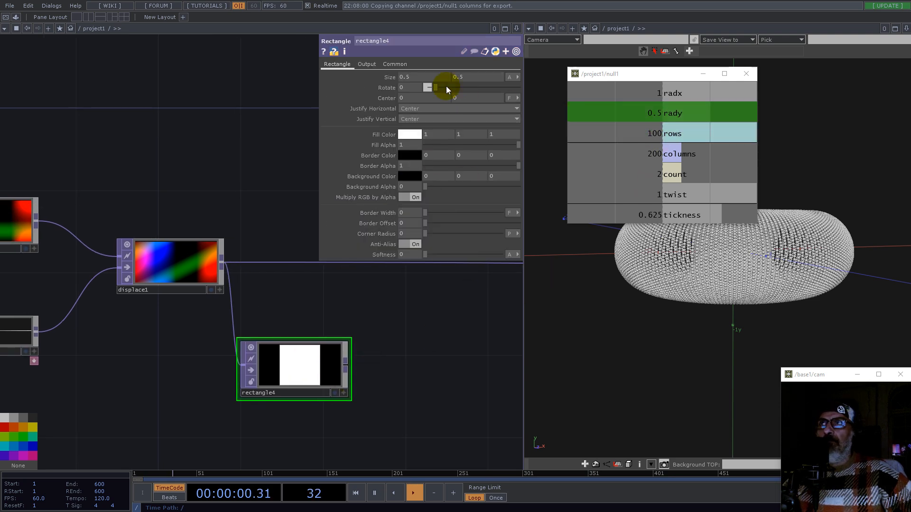
pyautogui.click(511, 76)
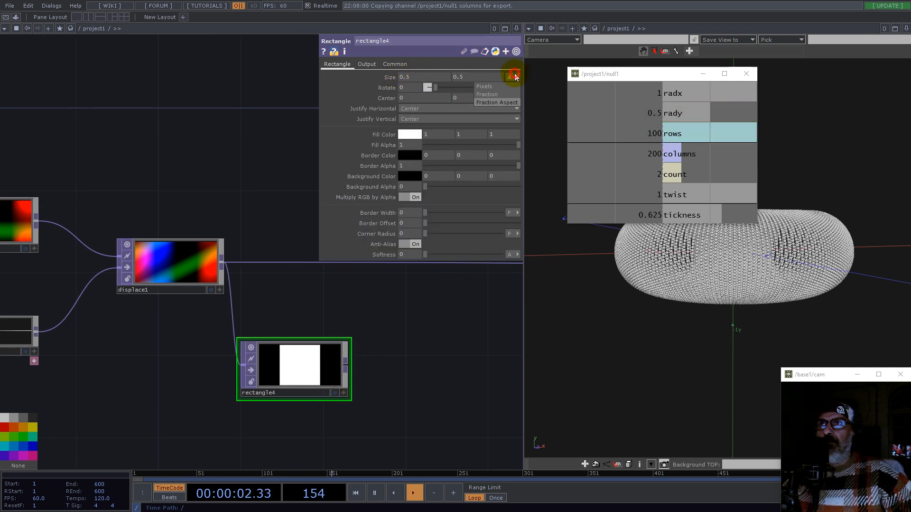
pyautogui.click(487, 94)
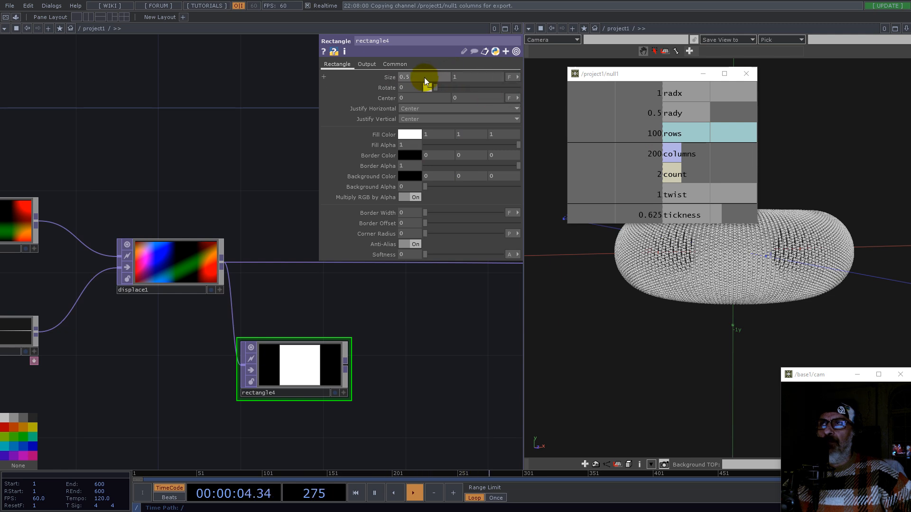
pyautogui.write('1')
pyautogui.press('Return')
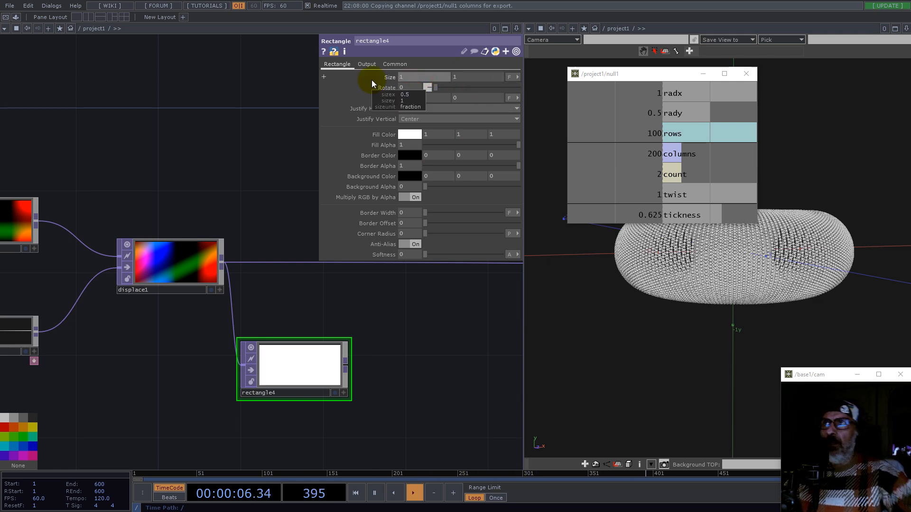
# Step: Link rectangle4's height to null1's tickness channel and set its vertical justification to Bottom
pyautogui.moveTo(463, 78); pyautogui.dragTo(435, 77)
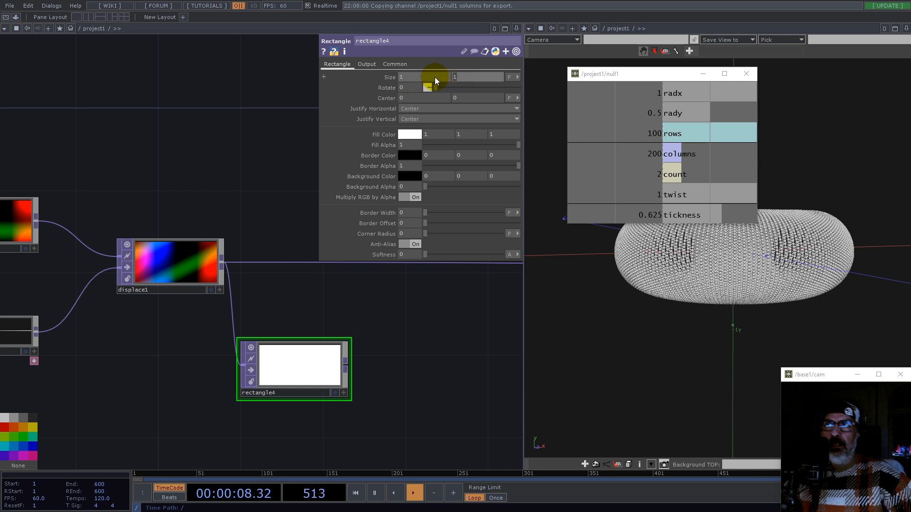
pyautogui.moveTo(656, 213); pyautogui.dragTo(471, 75)
pyautogui.click(476, 75)
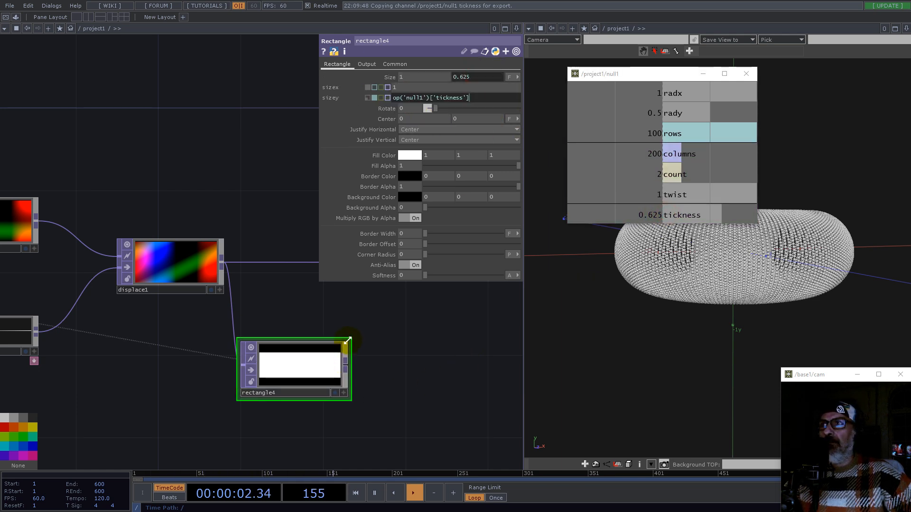
pyautogui.click(431, 119)
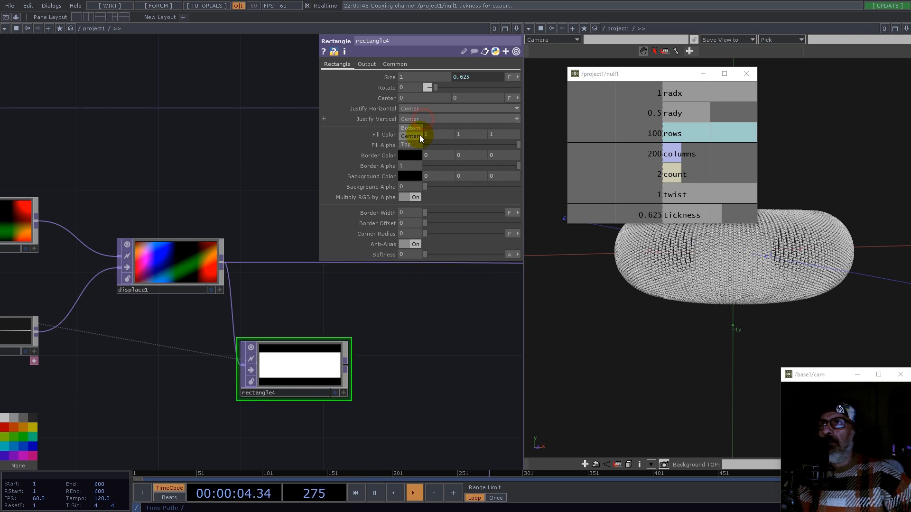
pyautogui.click(413, 126)
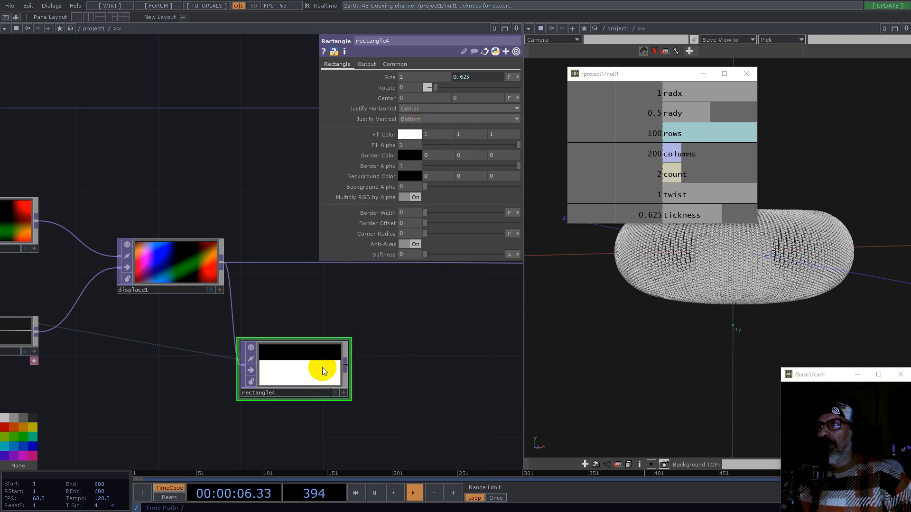
# Step: Multiply displace1 by rectangle4 with a new Multiply TOP and route it into the downstream chain
pyautogui.moveTo(414, 321); pyautogui.dragTo(336, 324)
pyautogui.scroll(-3, 336, 324)
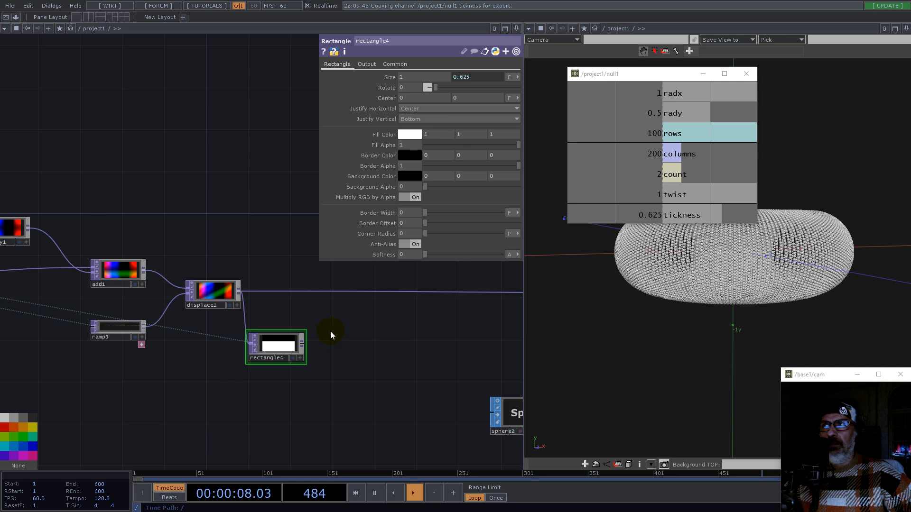
pyautogui.rightClick(302, 346)
pyautogui.click(300, 261)
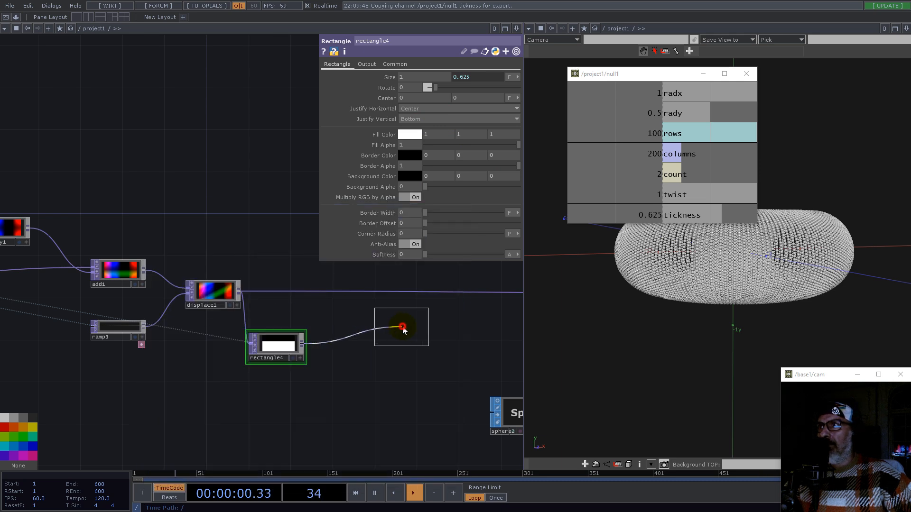
pyautogui.click(402, 328)
pyautogui.moveTo(240, 294); pyautogui.dragTo(378, 334)
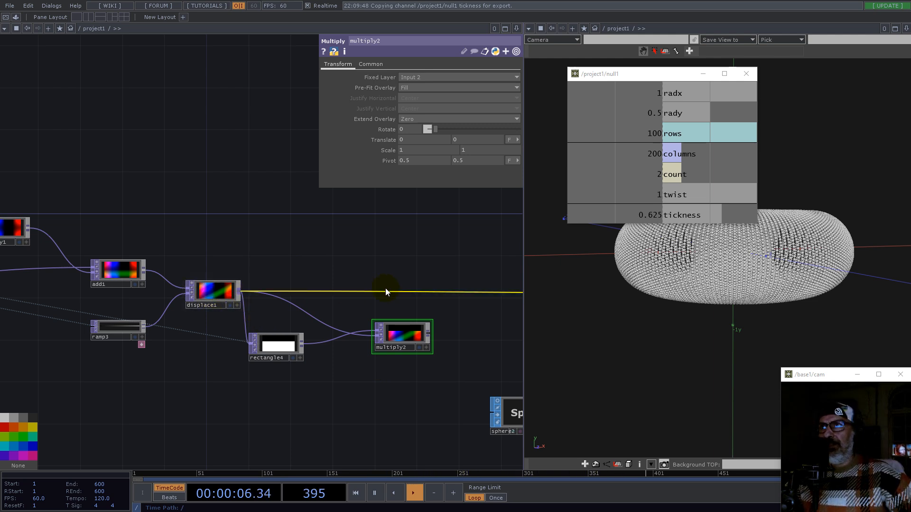
pyautogui.click(471, 291)
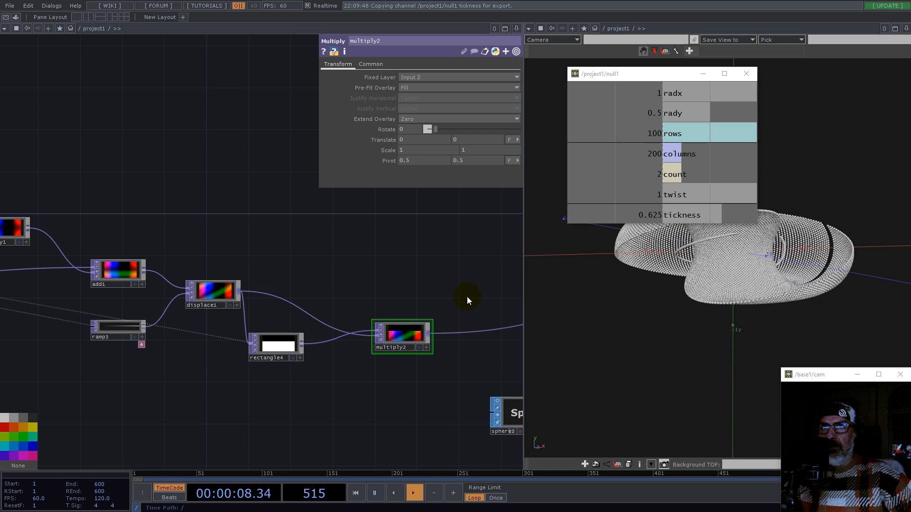
# Step: Turn off anti-aliasing on rectangle4
pyautogui.moveTo(409, 337); pyautogui.dragTo(411, 310)
pyautogui.moveTo(433, 356); pyautogui.dragTo(287, 379)
pyautogui.moveTo(747, 286); pyautogui.dragTo(708, 307)
pyautogui.moveTo(676, 76); pyautogui.dragTo(144, 79)
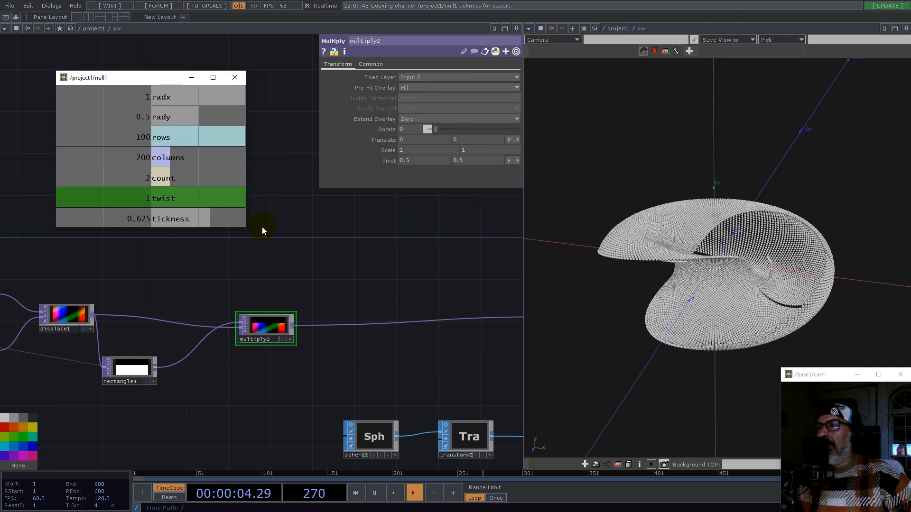
pyautogui.moveTo(262, 230); pyautogui.dragTo(417, 299)
pyautogui.scroll(-3, 434, 300)
pyautogui.scroll(-2, 434, 300)
pyautogui.scroll(6, 363, 370)
pyautogui.scroll(-3, 325, 370)
pyautogui.scroll(4, 324, 368)
pyautogui.click(324, 370)
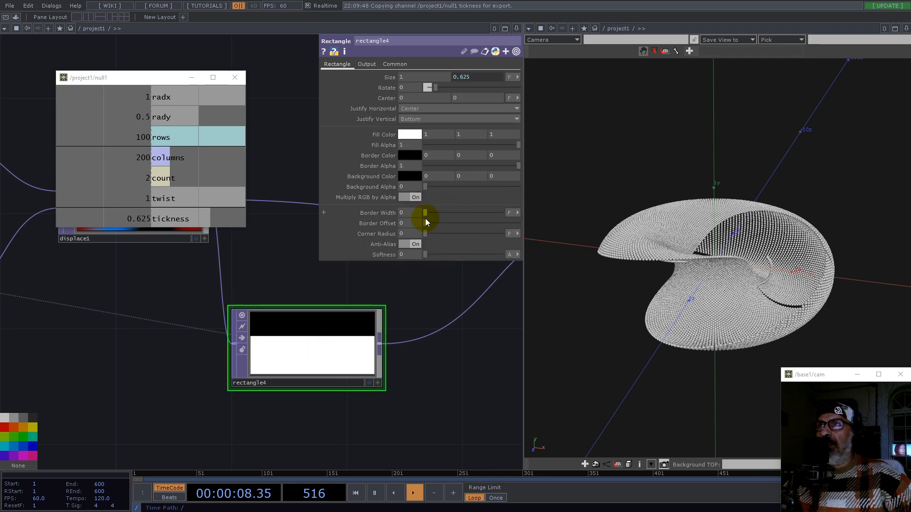
pyautogui.click(415, 245)
pyautogui.moveTo(719, 267); pyautogui.dragTo(696, 300)
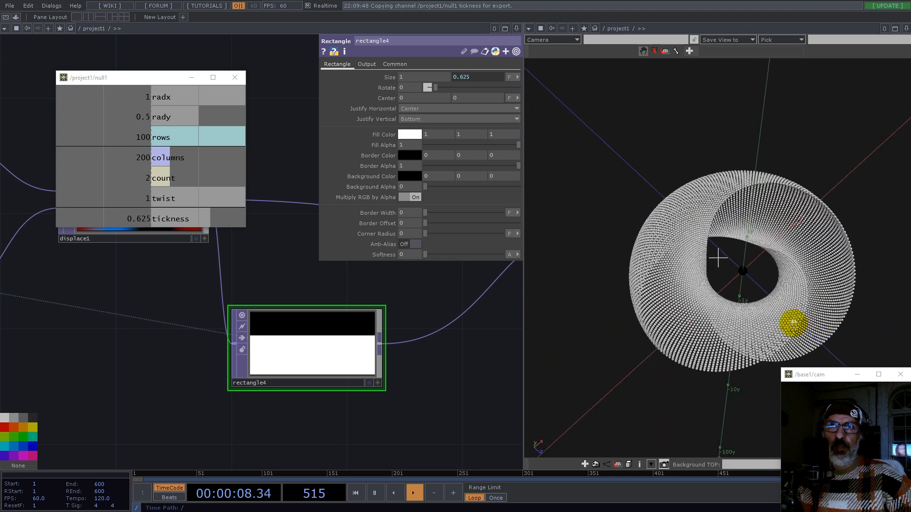
# Step: Insert a Transform TOP between rectangle4 and multiply2
pyautogui.scroll(-5, 305, 417)
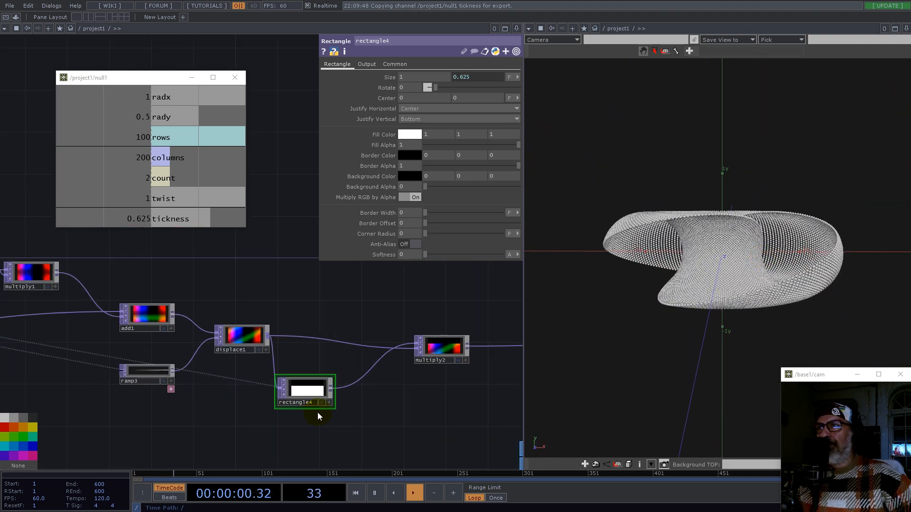
pyautogui.moveTo(426, 395); pyautogui.dragTo(369, 359)
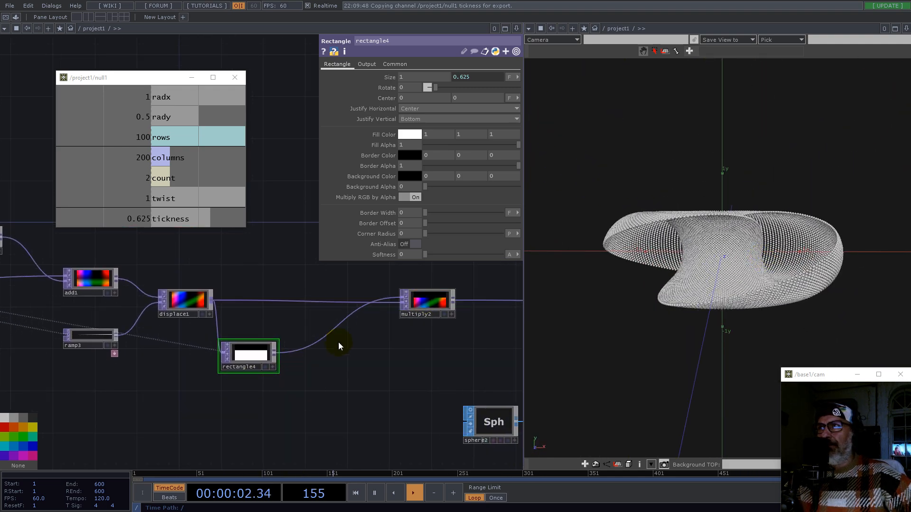
pyautogui.rightClick(301, 348)
pyautogui.click(315, 338)
pyautogui.write('r')
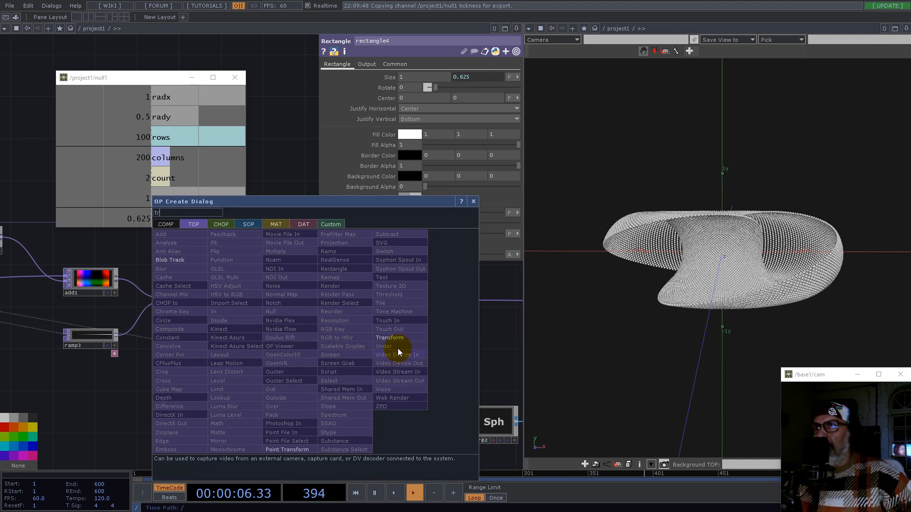
pyautogui.click(397, 339)
pyautogui.click(321, 355)
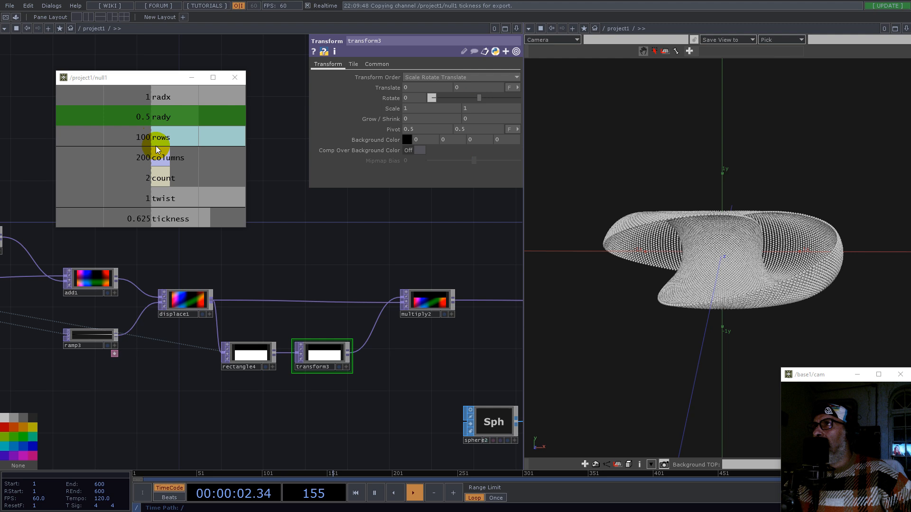
# Step: Set transform3's scale y to 1 divided by null1's count channel
pyautogui.moveTo(160, 179); pyautogui.dragTo(475, 110)
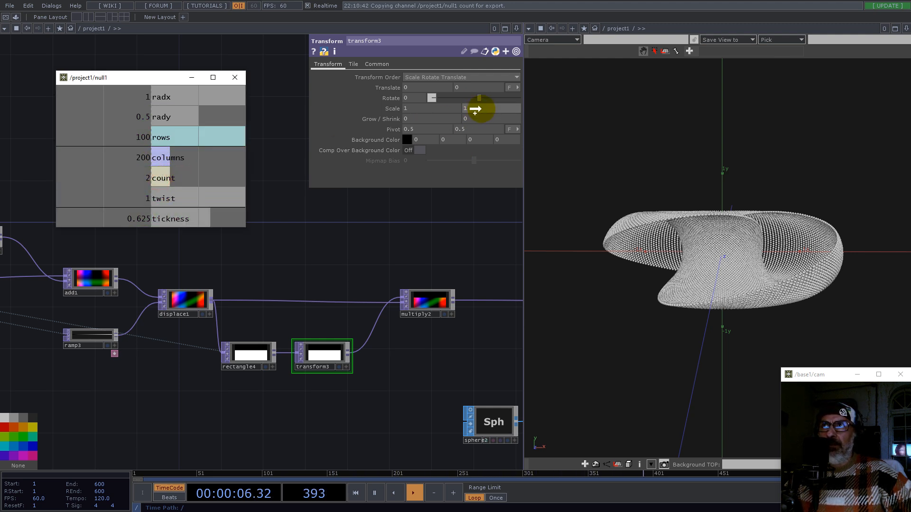
pyautogui.click(486, 105)
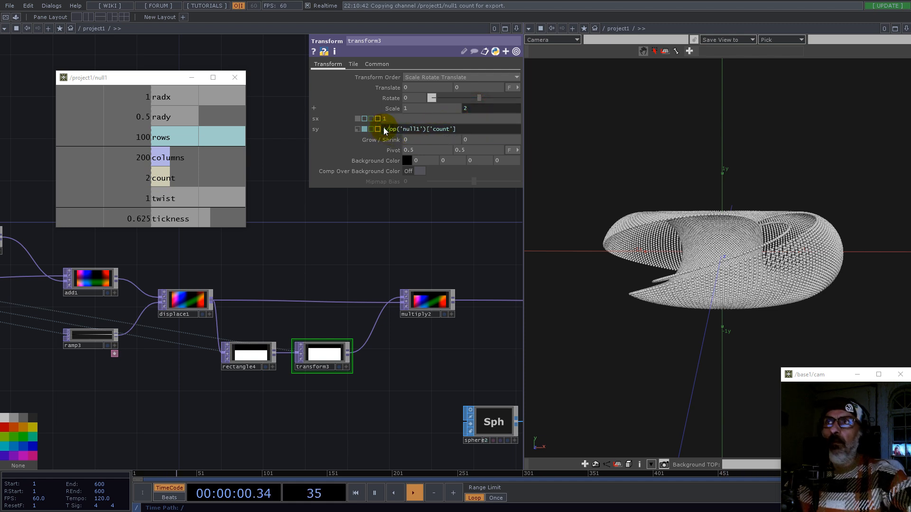
pyautogui.press('Return')
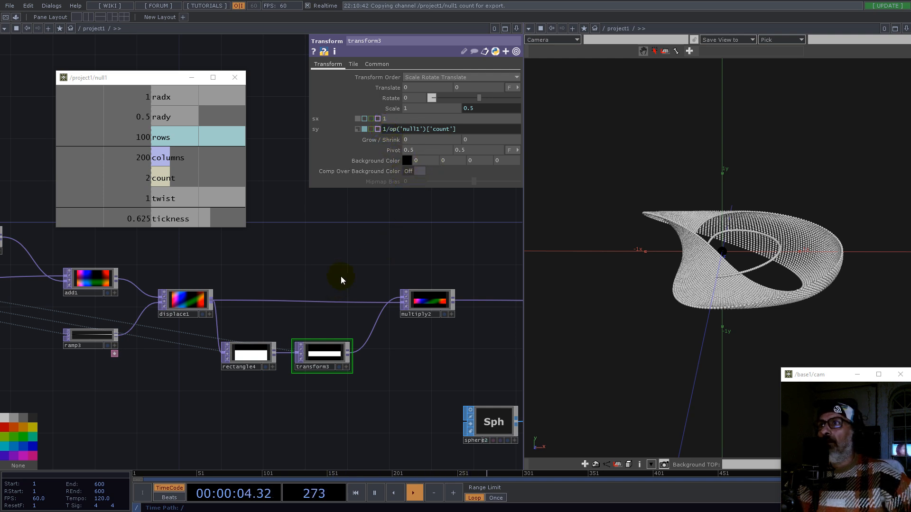
# Step: Set transform3's pivot y to 0
pyautogui.scroll(5, 328, 356)
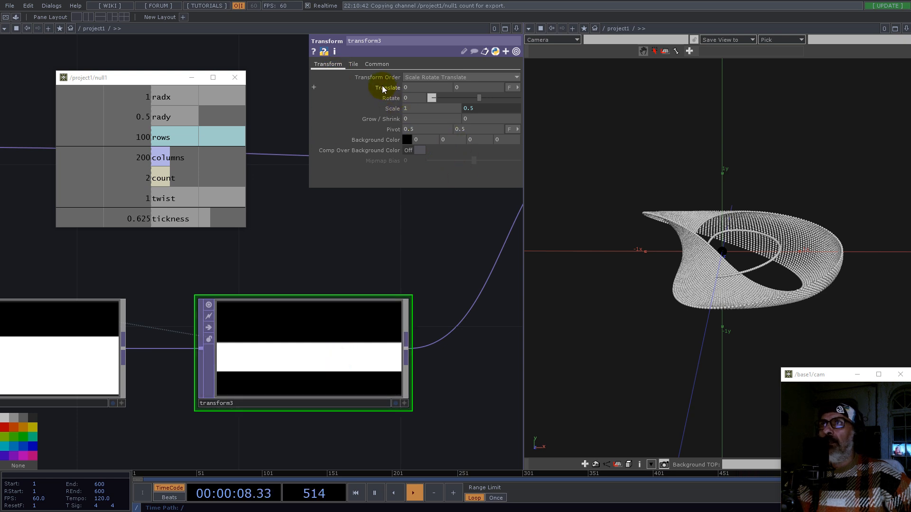
pyautogui.moveTo(469, 129); pyautogui.dragTo(431, 130)
pyautogui.write('0')
pyautogui.press('Return')
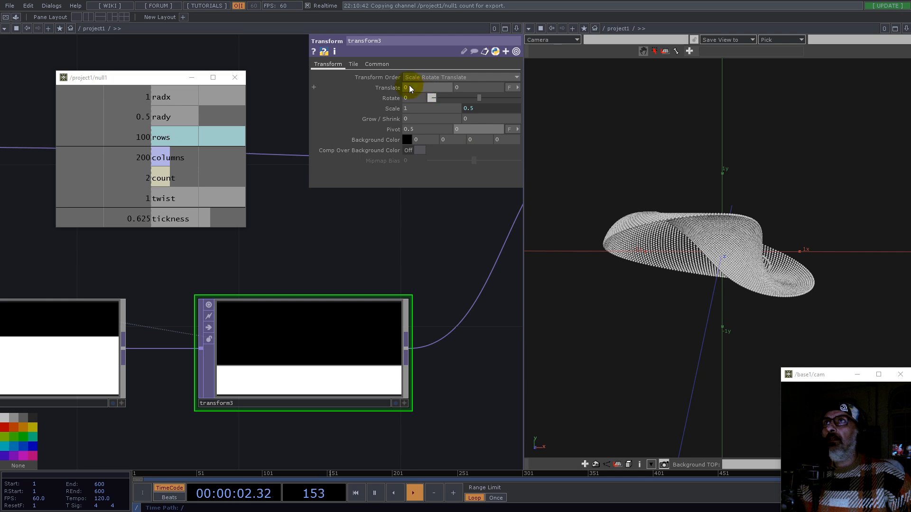
# Step: Set transform3's tile extend mode to Repeat
pyautogui.click(354, 65)
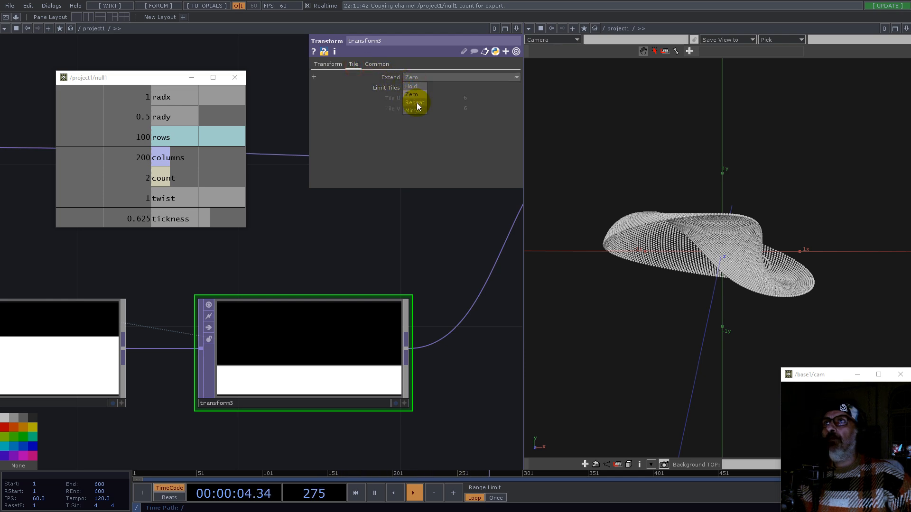
pyautogui.click(416, 103)
pyautogui.moveTo(692, 244); pyautogui.dragTo(722, 291)
pyautogui.scroll(2, 342, 373)
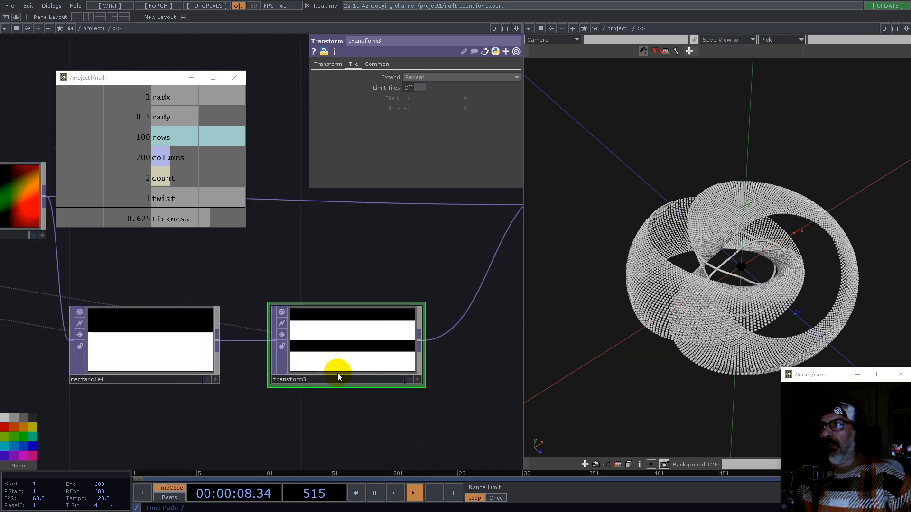
pyautogui.scroll(5, 361, 363)
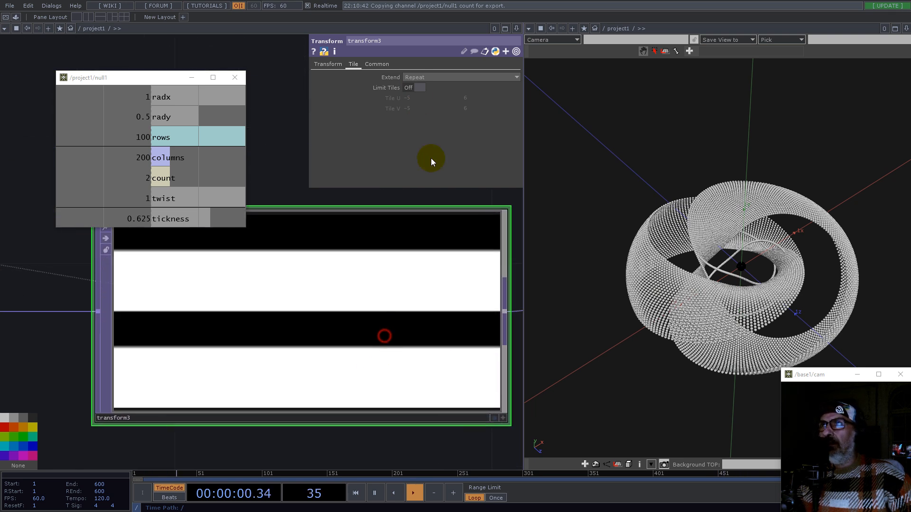
# Step: Set transform3's input smoothness and viewer smoothness to Nearest Pixel
pyautogui.click(382, 64)
pyautogui.click(423, 129)
pyautogui.click(425, 140)
pyautogui.click(427, 150)
pyautogui.click(428, 160)
pyautogui.scroll(-8, 380, 343)
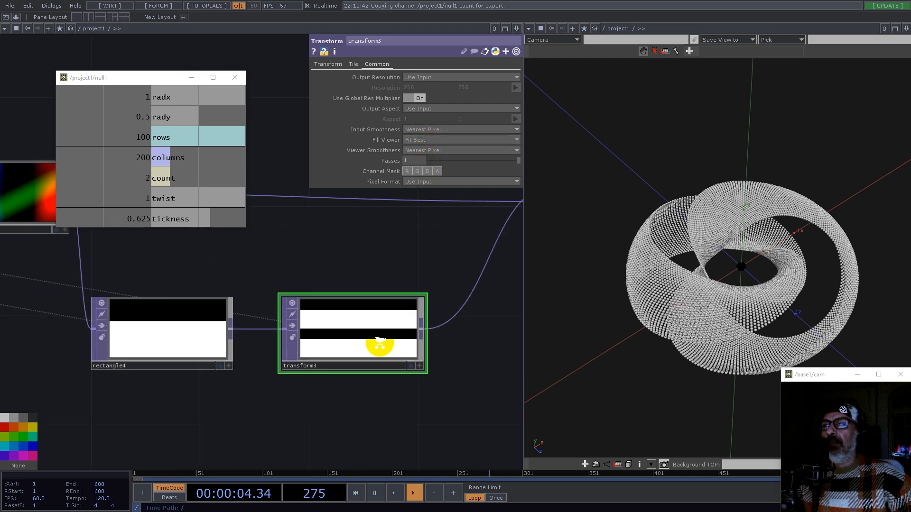
# Step: Close the floating null1 channel viewer window after looking over the torus
pyautogui.moveTo(403, 323); pyautogui.dragTo(7, 244, button='right')
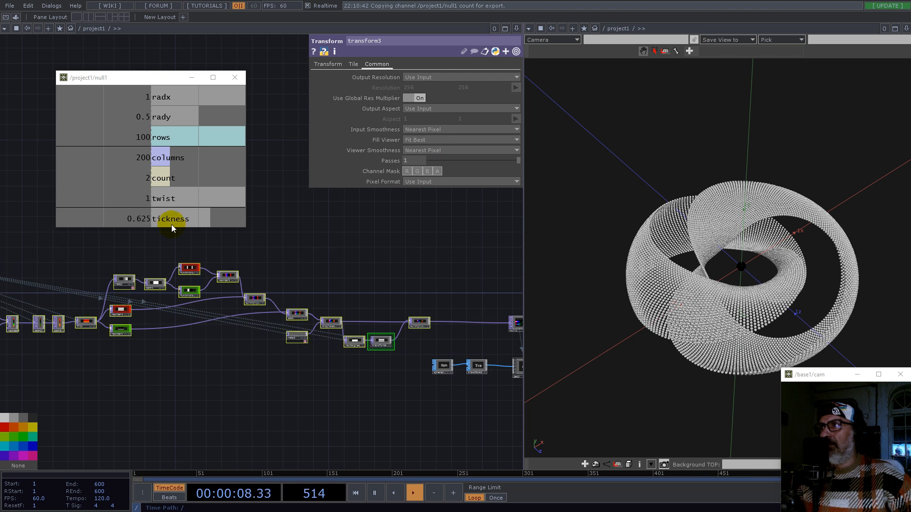
pyautogui.click(432, 130)
pyautogui.click(432, 138)
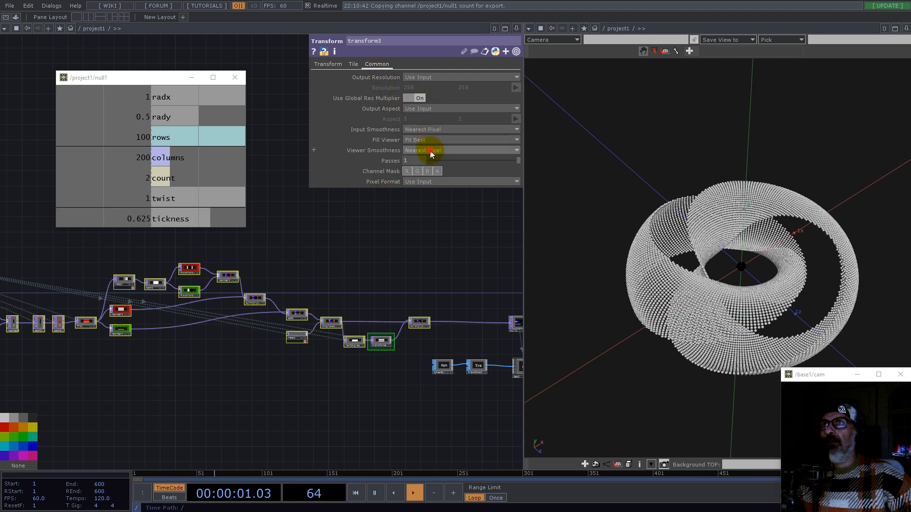
pyautogui.doubleClick(438, 278)
pyautogui.click(280, 76)
pyautogui.moveTo(688, 287); pyautogui.dragTo(844, 242)
pyautogui.moveTo(903, 263)
pyautogui.mouseDown()
pyautogui.moveTo(893, 315)
pyautogui.moveTo(888, 265)
pyautogui.mouseUp()
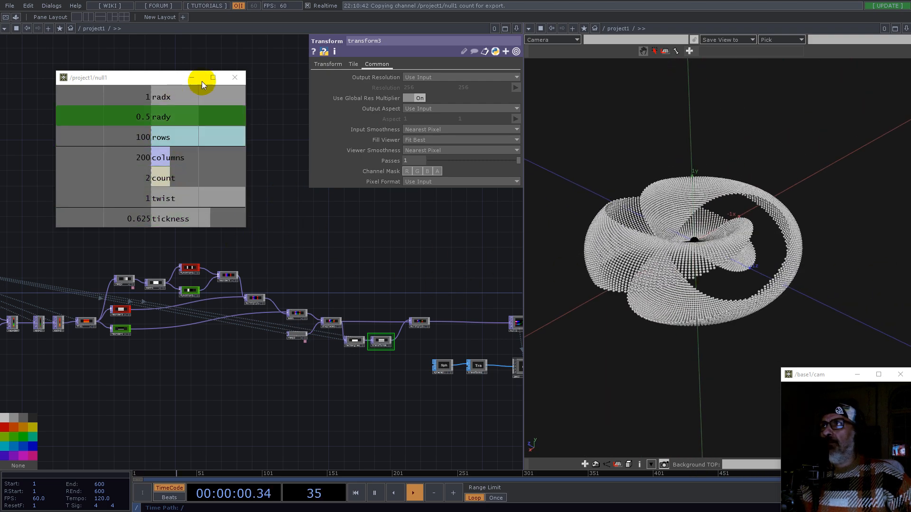
pyautogui.click(235, 78)
# Step: Set constant2's count channel to 7
pyautogui.moveTo(141, 152); pyautogui.dragTo(432, 355)
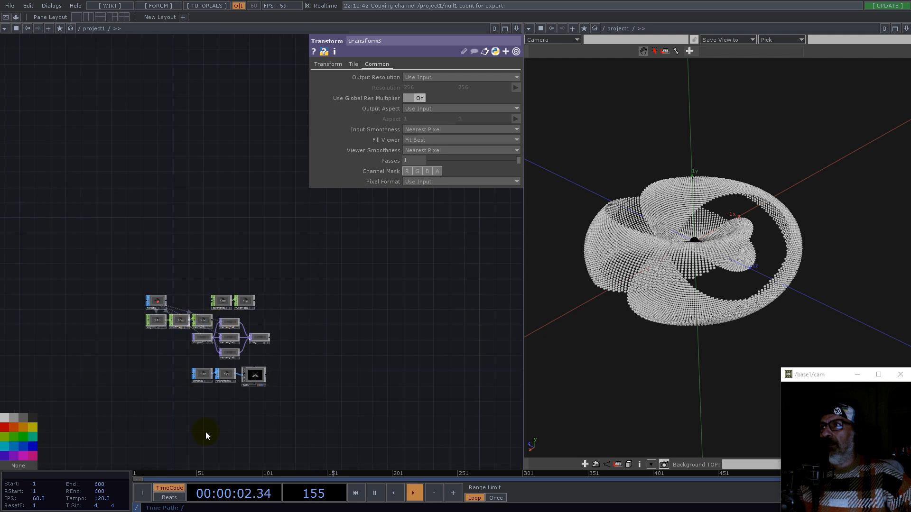
pyautogui.moveTo(274, 427); pyautogui.dragTo(297, 198)
pyautogui.moveTo(185, 253); pyautogui.dragTo(179, 309, button='middle')
pyautogui.click(177, 309)
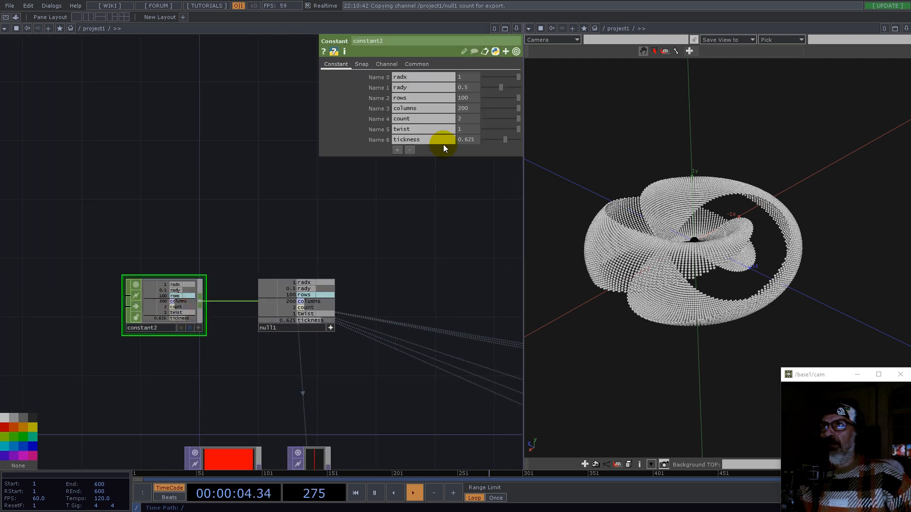
pyautogui.moveTo(464, 128); pyautogui.dragTo(509, 122, button='middle')
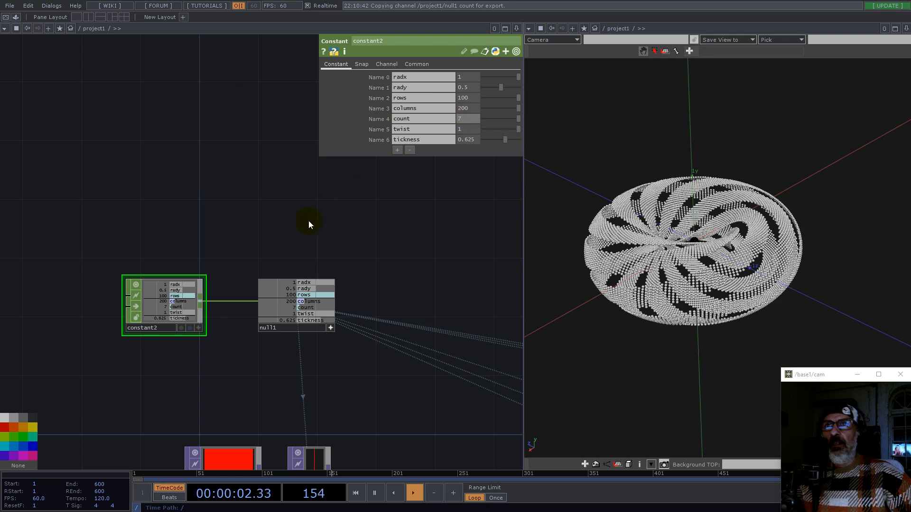
# Step: Set constant2's rows to 256 and columns to 512
pyautogui.scroll(-5, 299, 220)
pyautogui.moveTo(501, 328); pyautogui.dragTo(233, 322)
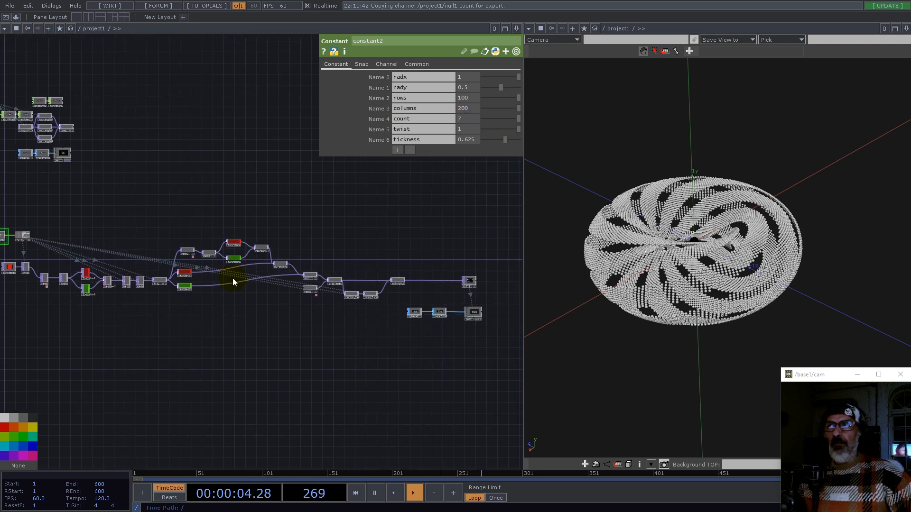
pyautogui.moveTo(74, 222); pyautogui.dragTo(192, 221)
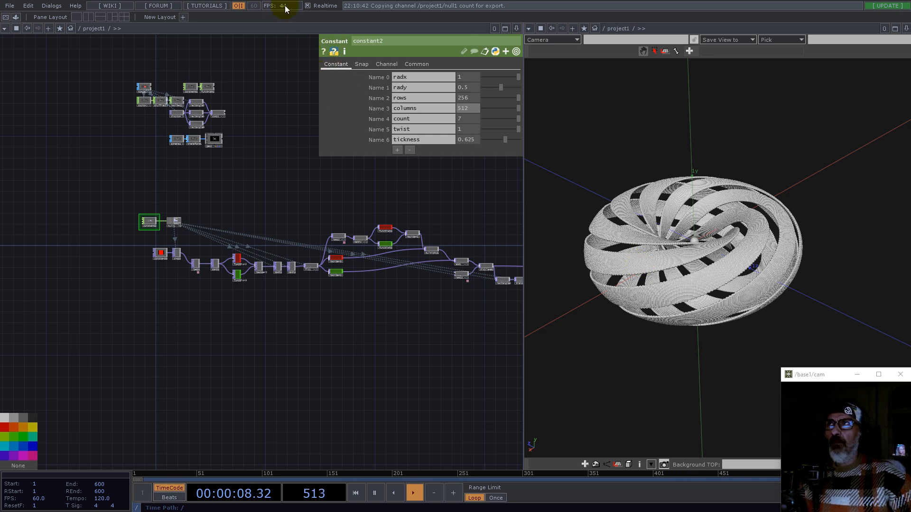
pyautogui.moveTo(716, 255)
pyautogui.mouseDown()
pyautogui.moveTo(734, 289)
pyautogui.moveTo(698, 283)
pyautogui.moveTo(712, 239)
pyautogui.moveTo(701, 288)
pyautogui.moveTo(743, 263)
pyautogui.moveTo(687, 295)
pyautogui.mouseUp()
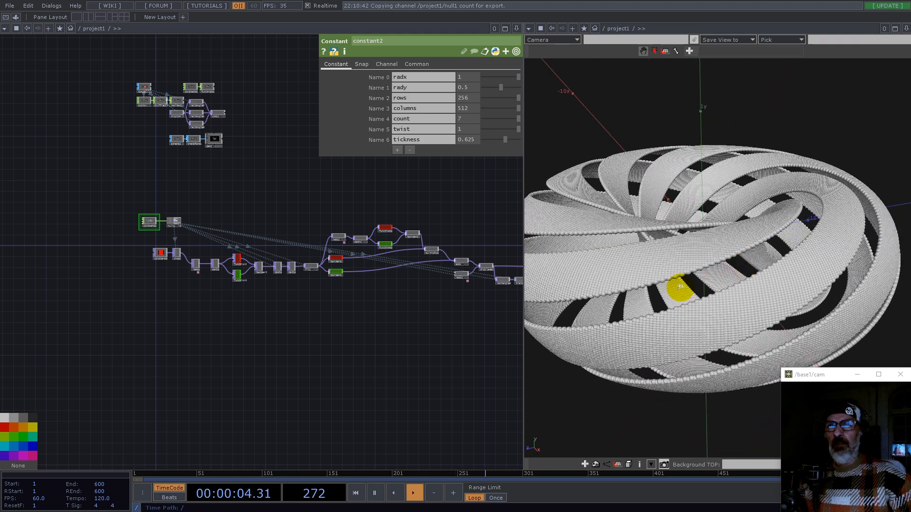
pyautogui.moveTo(447, 350); pyautogui.dragTo(203, 348)
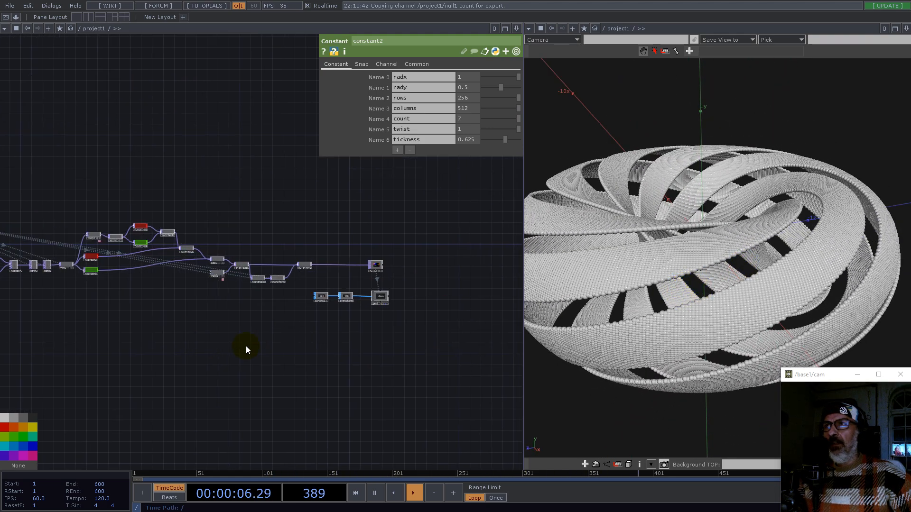
# Step: Add a Box SOP and wire it into transform2 in place of the sphere as the instanced shape
pyautogui.scroll(5, 358, 308)
pyautogui.doubleClick(257, 332)
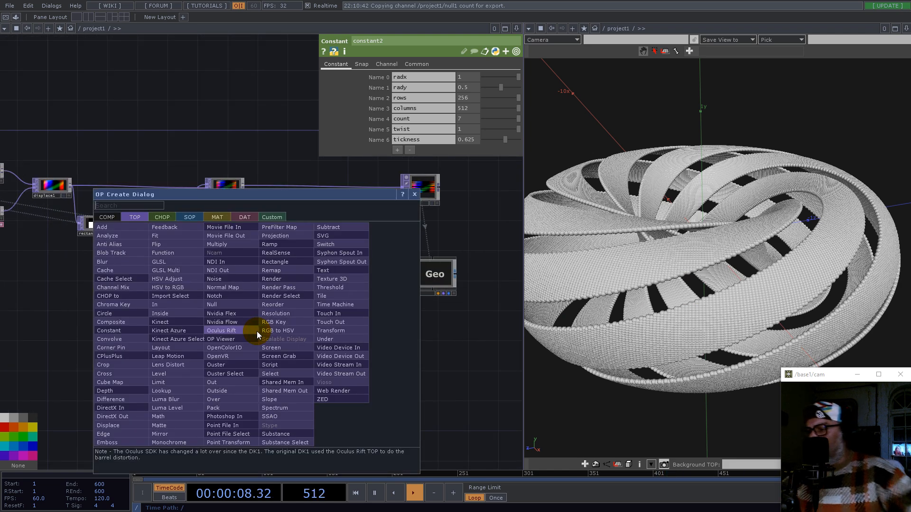
pyautogui.write('bo')
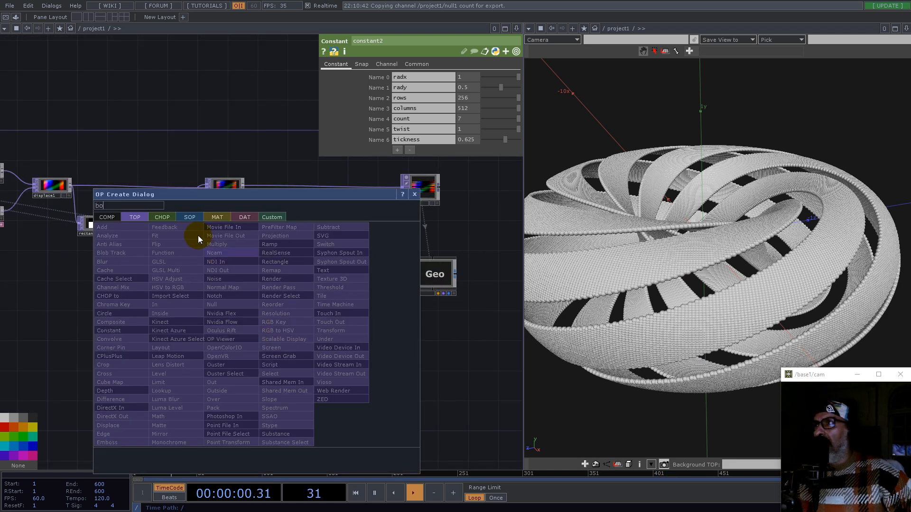
pyautogui.click(190, 217)
pyautogui.click(112, 313)
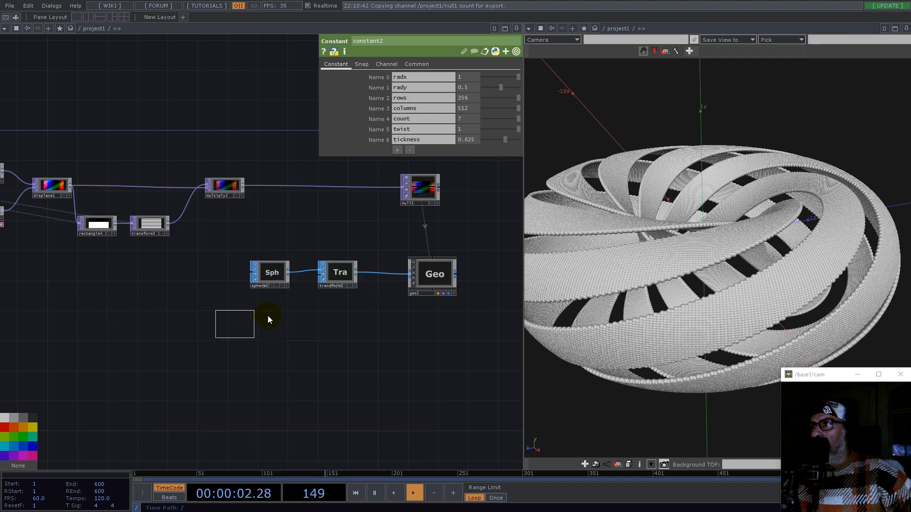
pyautogui.click(274, 318)
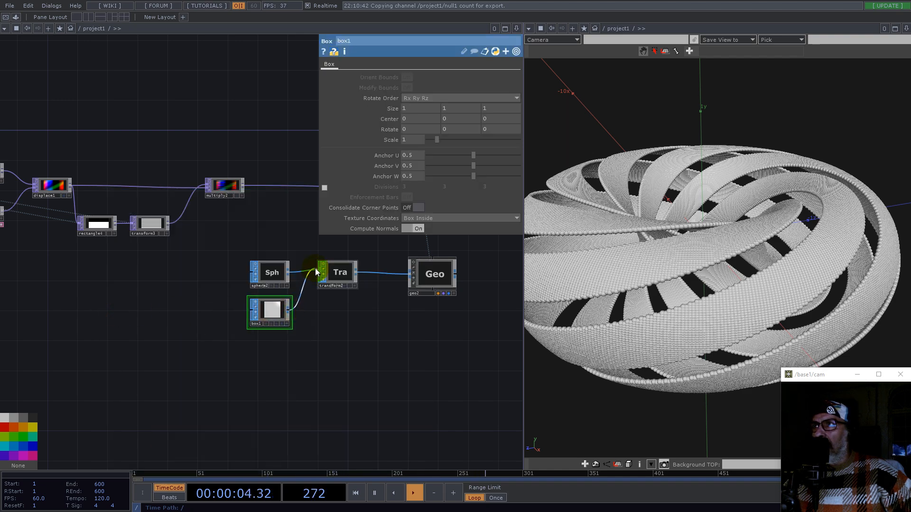
pyautogui.click(318, 276)
# Step: Orbit the 3D viewer and pan the network to inspect the box-instanced striped torus
pyautogui.moveTo(717, 255); pyautogui.dragTo(787, 289)
pyautogui.moveTo(786, 288); pyautogui.dragTo(683, 276, button='middle')
pyautogui.moveTo(745, 305); pyautogui.dragTo(677, 288)
pyautogui.moveTo(427, 346); pyautogui.dragTo(358, 379)
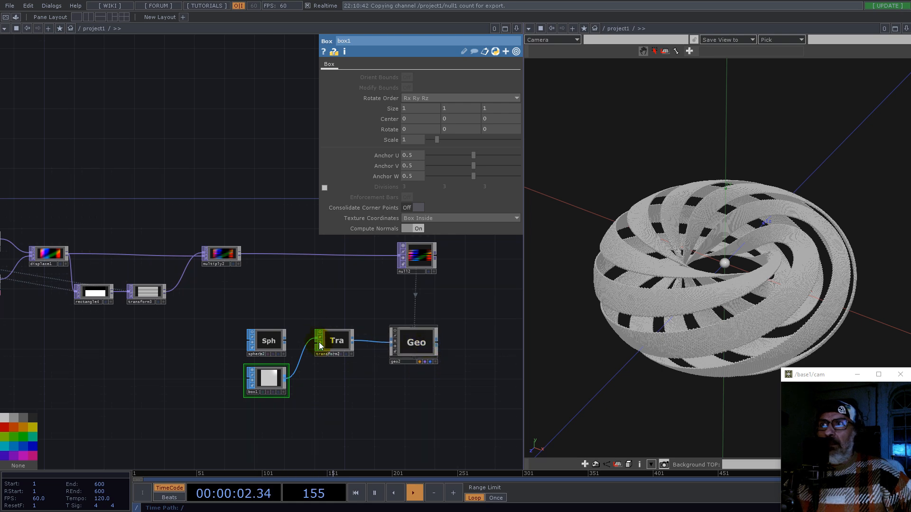
pyautogui.scroll(-5, 323, 351)
pyautogui.moveTo(68, 215); pyautogui.dragTo(378, 357)
pyautogui.scroll(6, 303, 344)
pyautogui.click(305, 379)
pyautogui.moveTo(685, 318); pyautogui.dragTo(709, 312)
pyautogui.moveTo(392, 384); pyautogui.dragTo(197, 246)
pyautogui.scroll(-6, 194, 244)
pyautogui.scroll(-6, 342, 324)
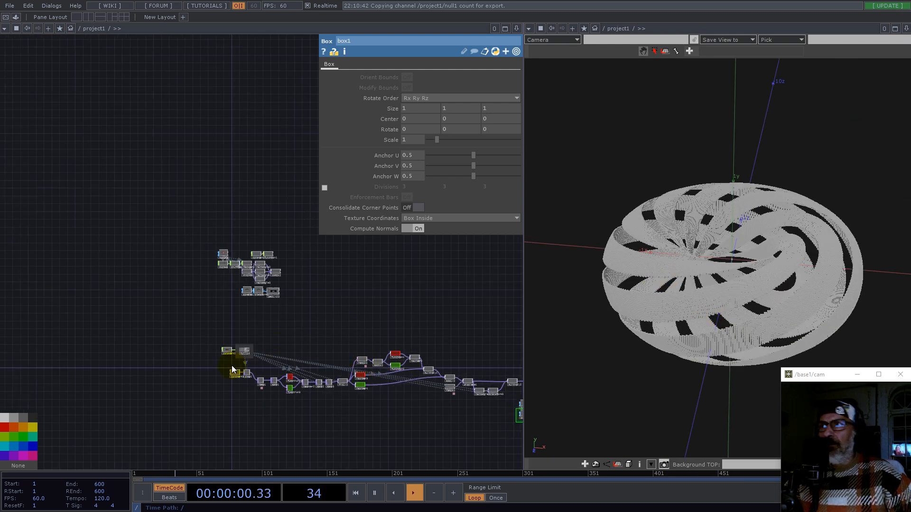
pyautogui.scroll(6, 232, 369)
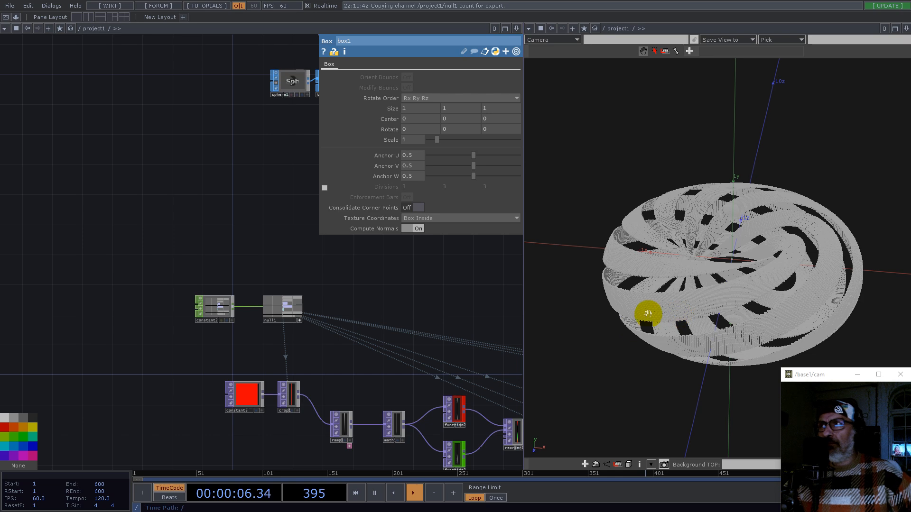
pyautogui.scroll(3, 570, 377)
pyautogui.moveTo(657, 244); pyautogui.dragTo(524, 278)
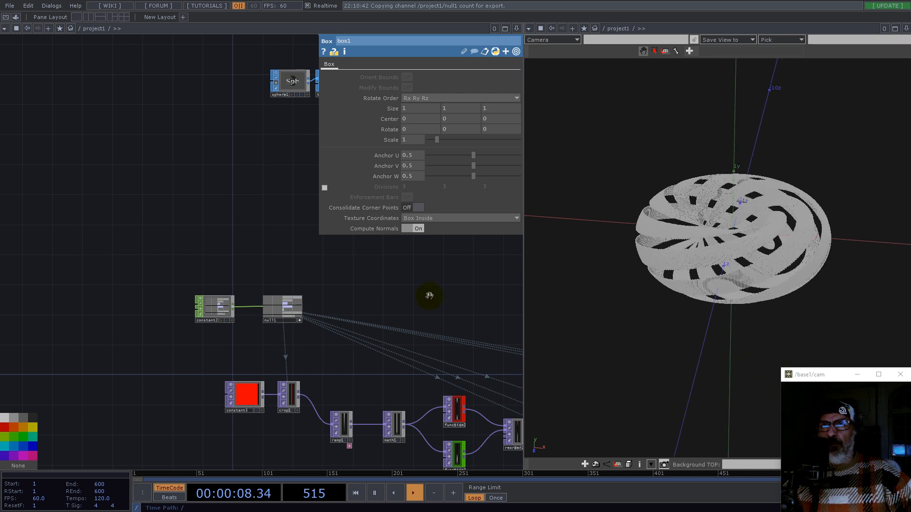
# Step: Set constant2's rows to 512 and columns to 1024
pyautogui.click(210, 308)
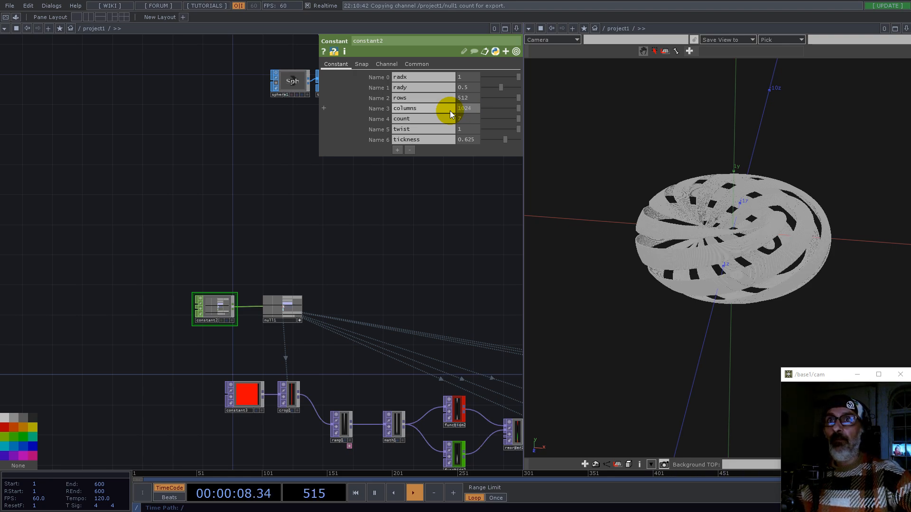
pyautogui.moveTo(748, 268)
pyautogui.mouseDown(button='middle')
pyautogui.moveTo(834, 258)
pyautogui.moveTo(742, 264)
pyautogui.moveTo(759, 268)
pyautogui.mouseUp(button='middle')
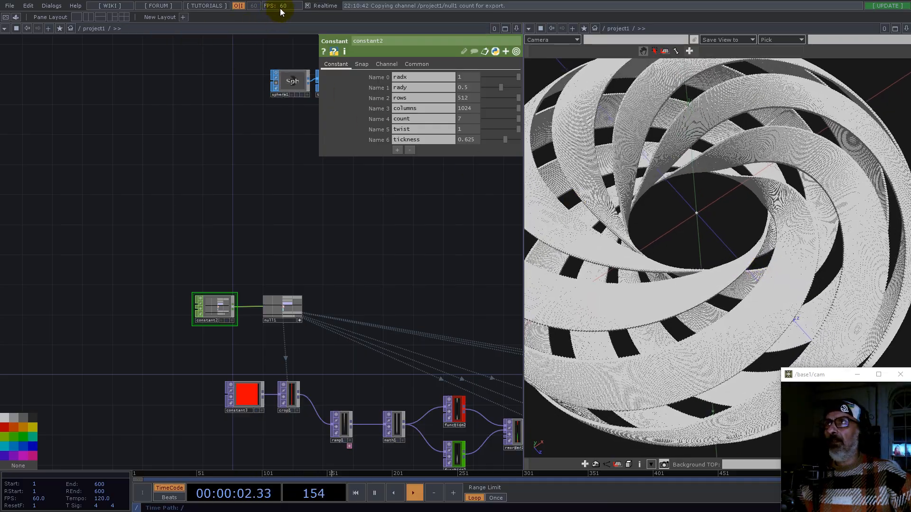
pyautogui.moveTo(697, 243); pyautogui.dragTo(658, 266, button='middle')
pyautogui.moveTo(656, 285); pyautogui.dragTo(718, 258)
pyautogui.moveTo(718, 258); pyautogui.dragTo(727, 342, button='middle')
pyautogui.moveTo(440, 287); pyautogui.dragTo(2, 125)
pyautogui.scroll(-5, 67, 262)
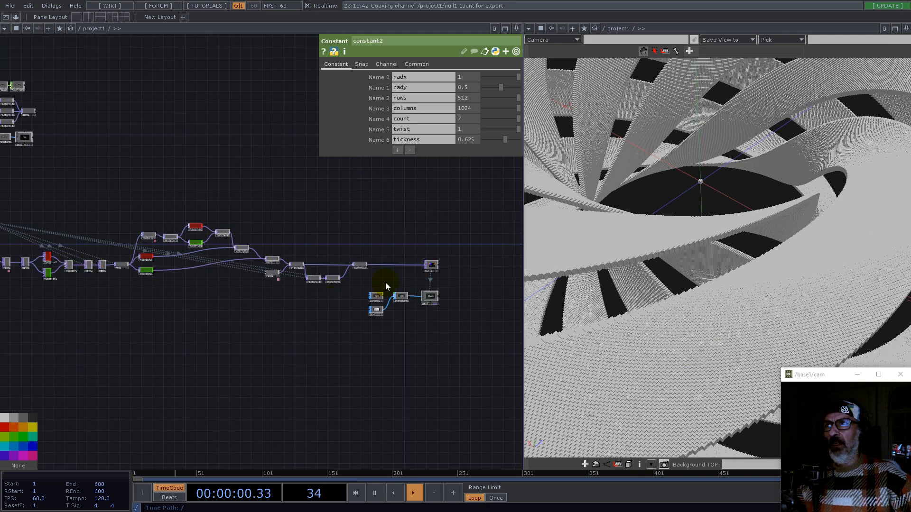
pyautogui.scroll(3, 385, 286)
pyautogui.moveTo(704, 363); pyautogui.dragTo(745, 347, button='middle')
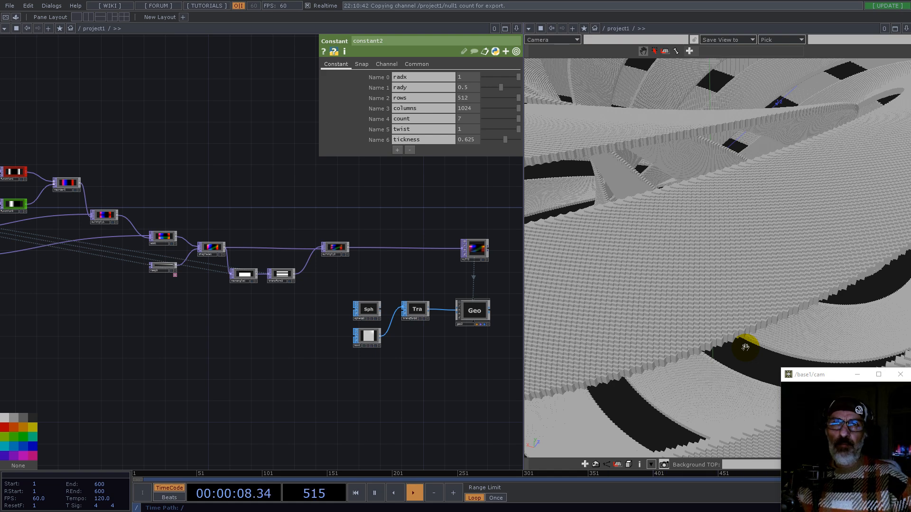
# Step: Zoom and orbit the 3D viewer to inspect the denser strip surface
pyautogui.scroll(-5, 368, 324)
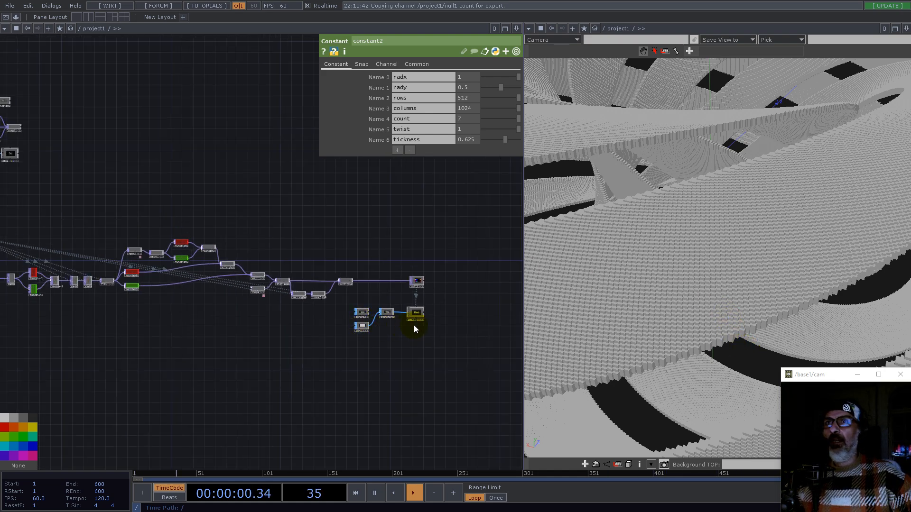
pyautogui.moveTo(751, 258); pyautogui.dragTo(674, 280, button='middle')
pyautogui.moveTo(697, 269); pyautogui.dragTo(742, 297)
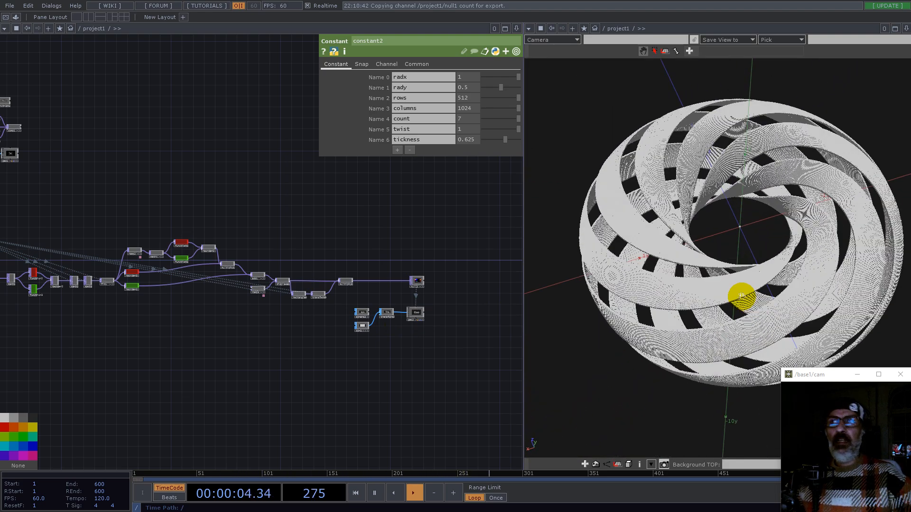
pyautogui.scroll(5, 388, 332)
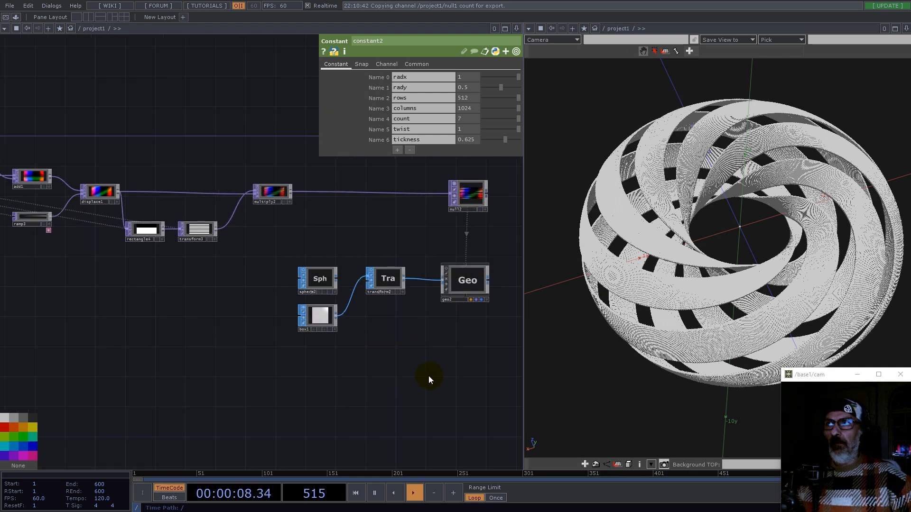
pyautogui.moveTo(285, 386); pyautogui.dragTo(451, 375)
pyautogui.scroll(-3, 450, 376)
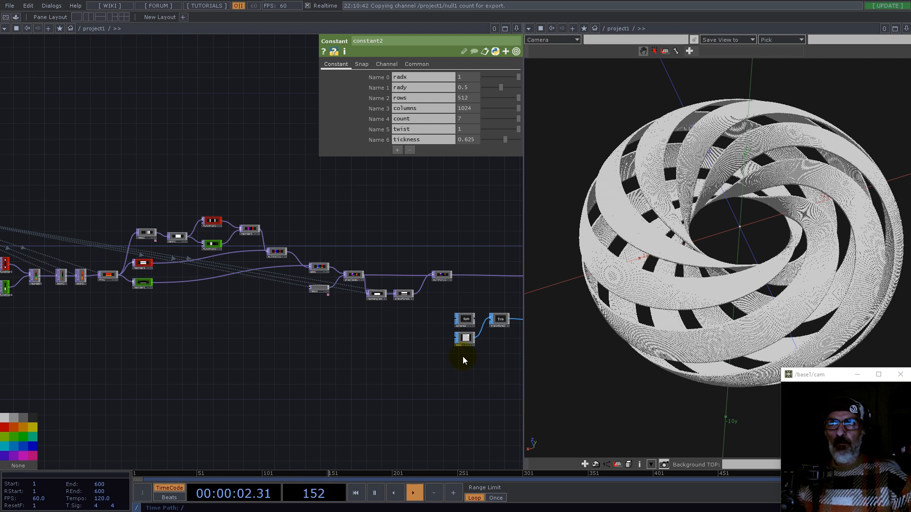
pyautogui.moveTo(467, 367); pyautogui.dragTo(375, 353)
pyautogui.scroll(4, 381, 367)
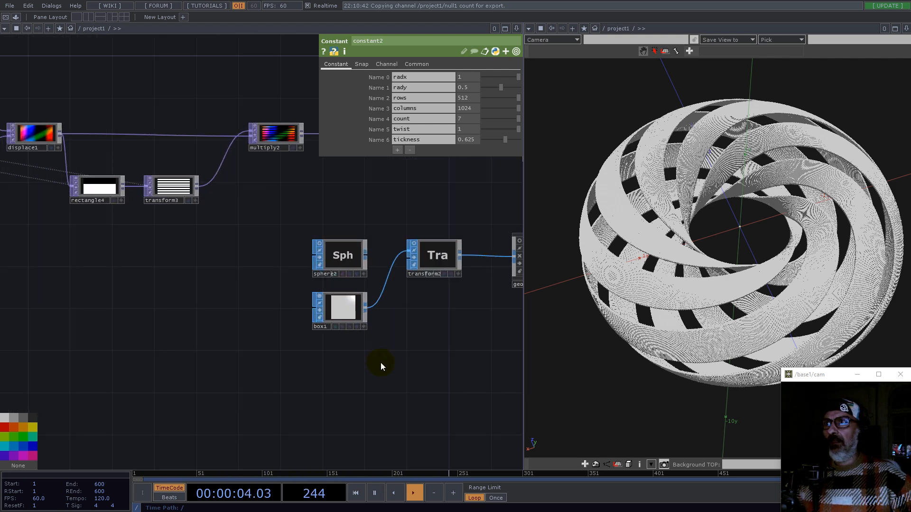
# Step: Add an Add SOP below the box and turn on its Add Points option
pyautogui.doubleClick(351, 369)
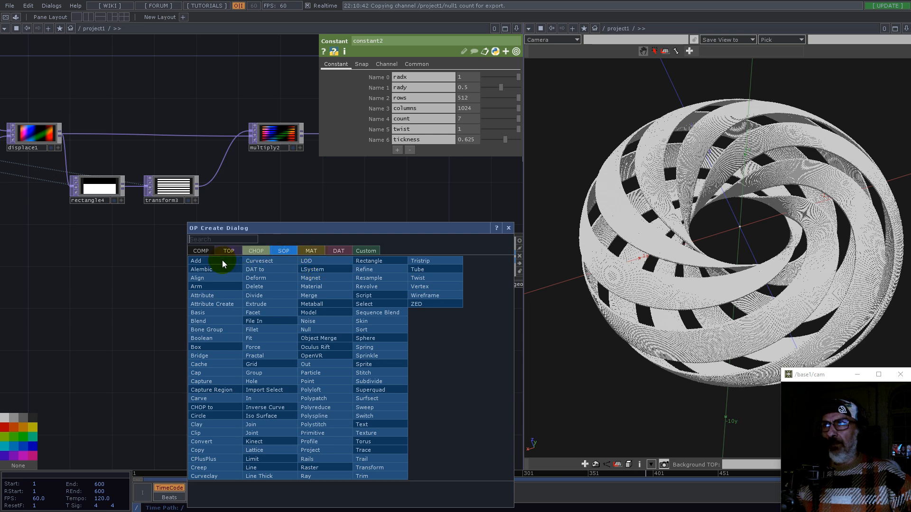
pyautogui.click(232, 261)
pyautogui.click(332, 365)
pyautogui.click(421, 150)
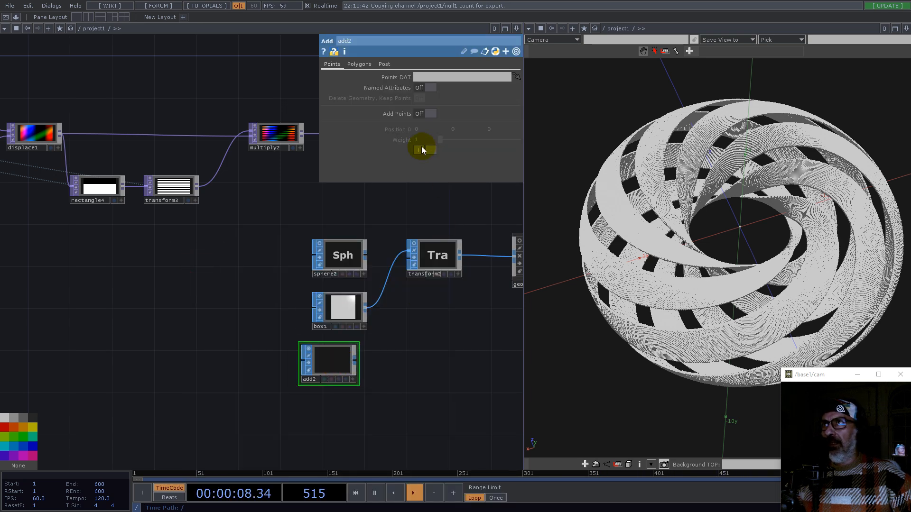
pyautogui.click(427, 113)
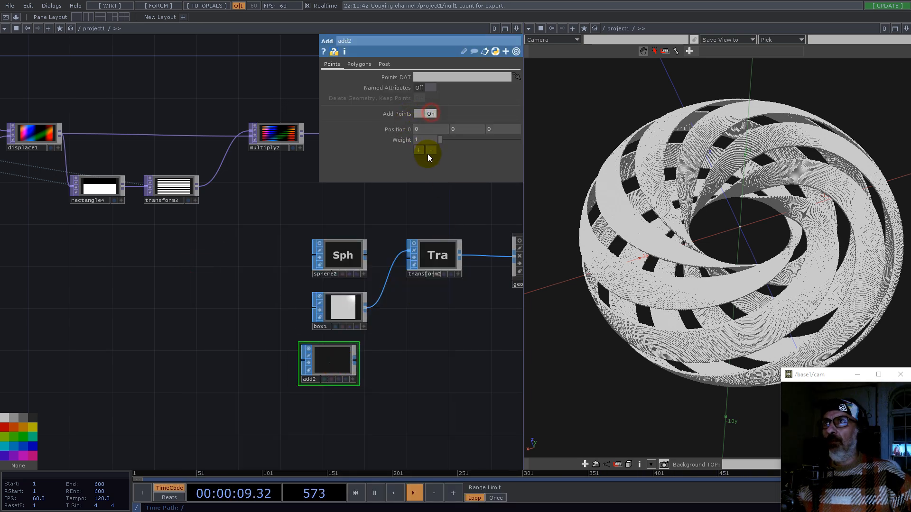
# Step: Append a Convert SOP to add2's output
pyautogui.click(355, 365)
pyautogui.write('co')
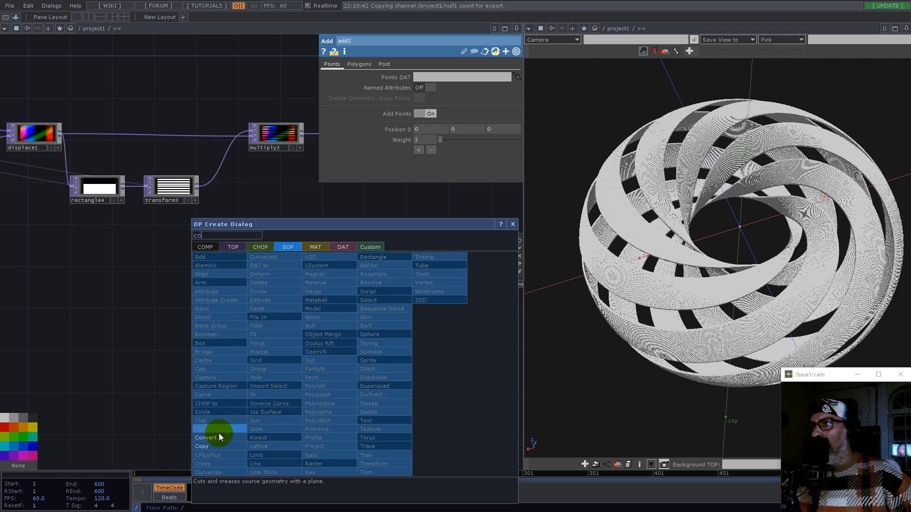
pyautogui.click(219, 437)
pyautogui.click(404, 365)
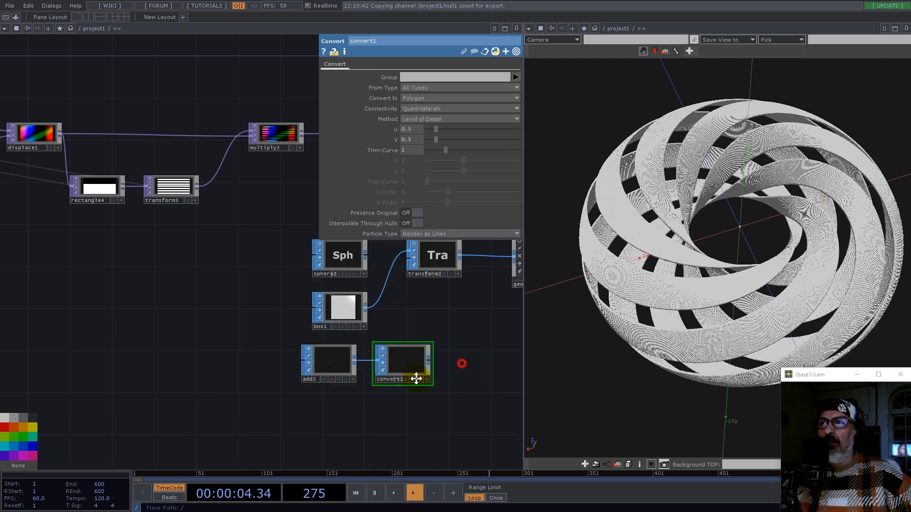
# Step: Set convert1 to convert to particles per point rendered as point sprites, and wire it into geo2
pyautogui.moveTo(447, 368); pyautogui.dragTo(321, 408)
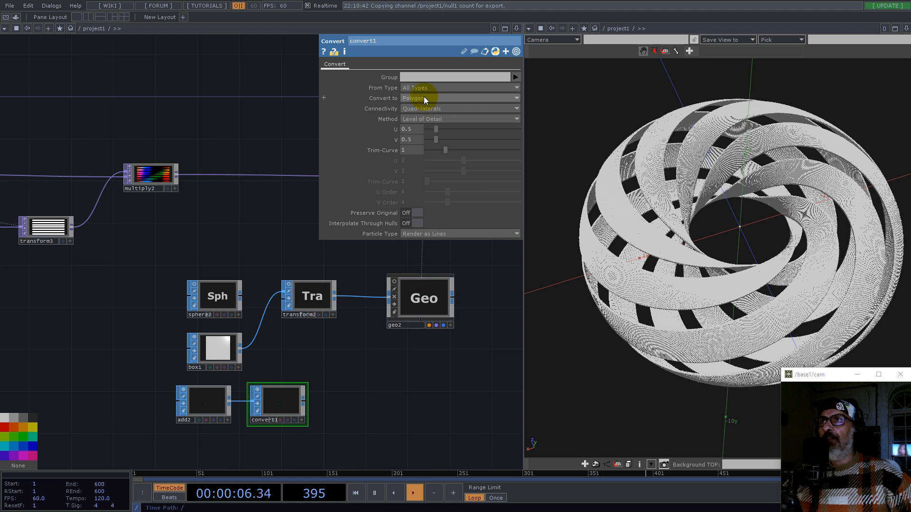
pyautogui.click(423, 97)
pyautogui.click(431, 188)
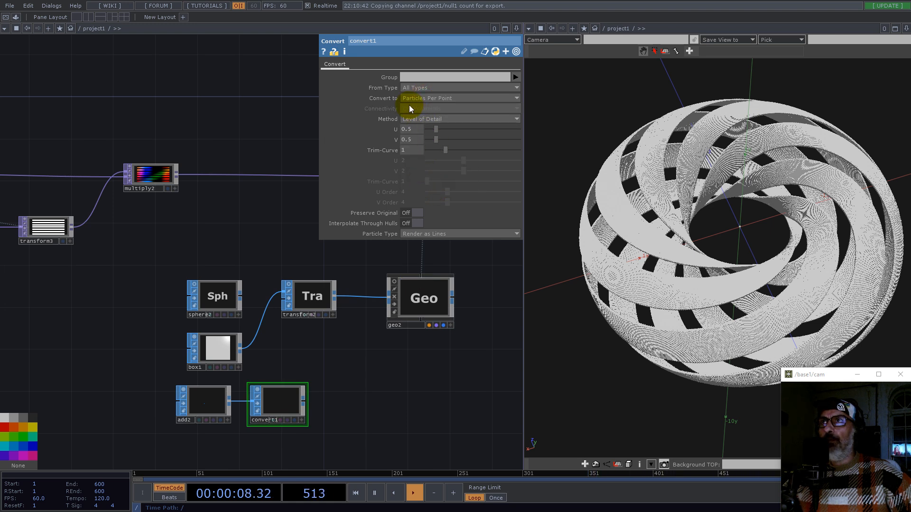
pyautogui.click(430, 234)
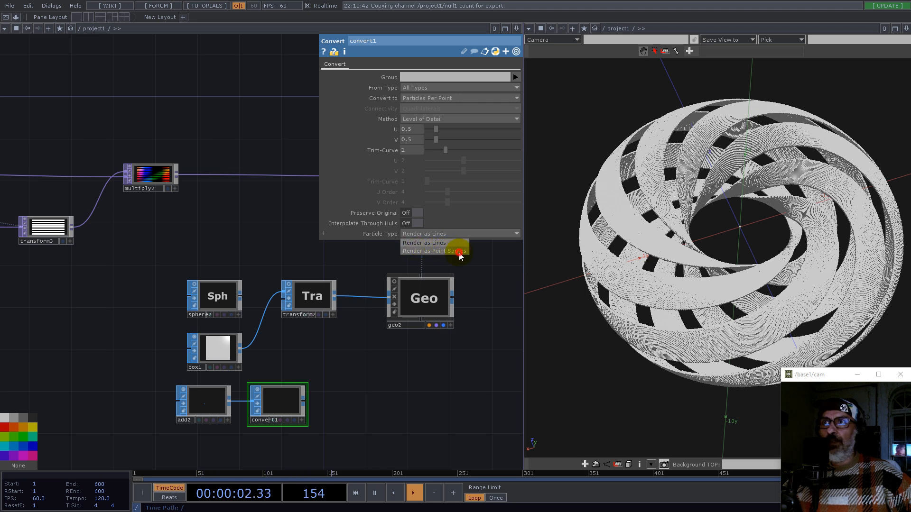
pyautogui.click(452, 251)
pyautogui.moveTo(305, 403); pyautogui.dragTo(389, 298)
# Step: Add a Point Sprite MAT and assign pointsprite1 as geo2's render material
pyautogui.moveTo(407, 377); pyautogui.dragTo(373, 380)
pyautogui.press('Tab')
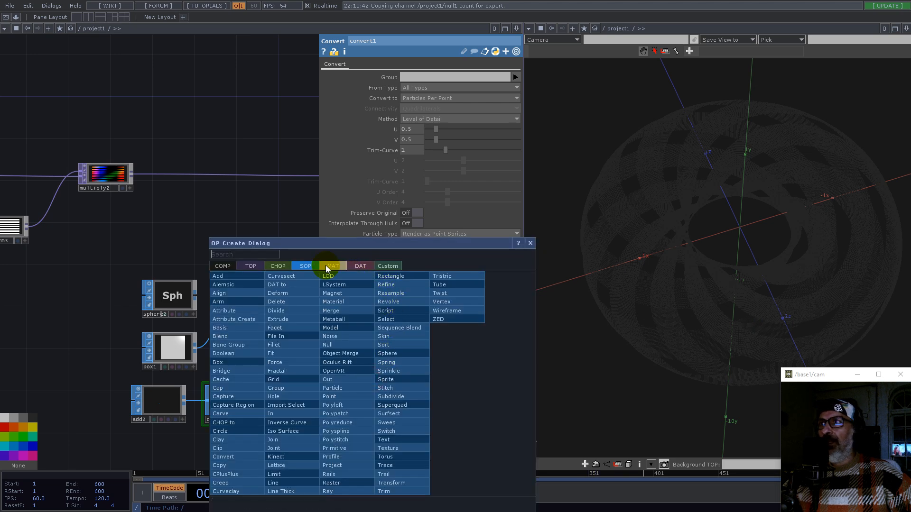
pyautogui.click(328, 266)
pyautogui.click(233, 355)
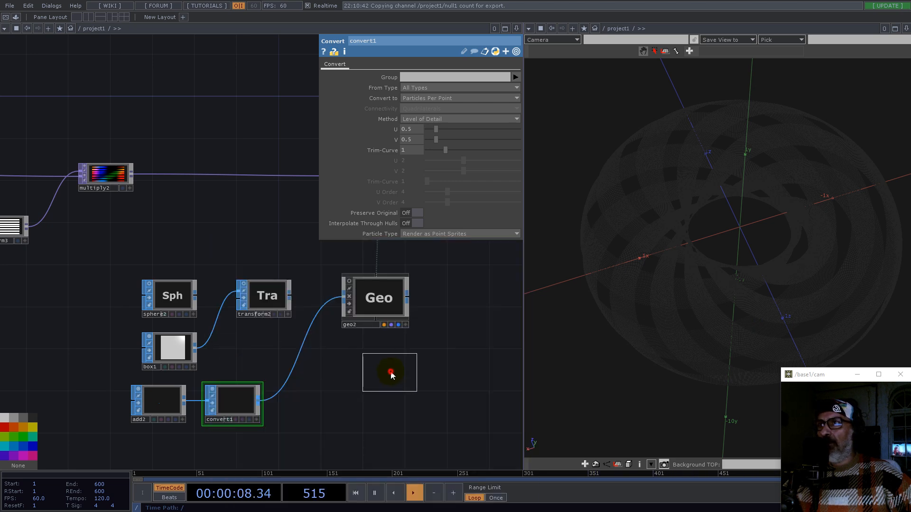
pyautogui.click(390, 372)
pyautogui.click(377, 311)
pyautogui.scroll(-5, 114, 350)
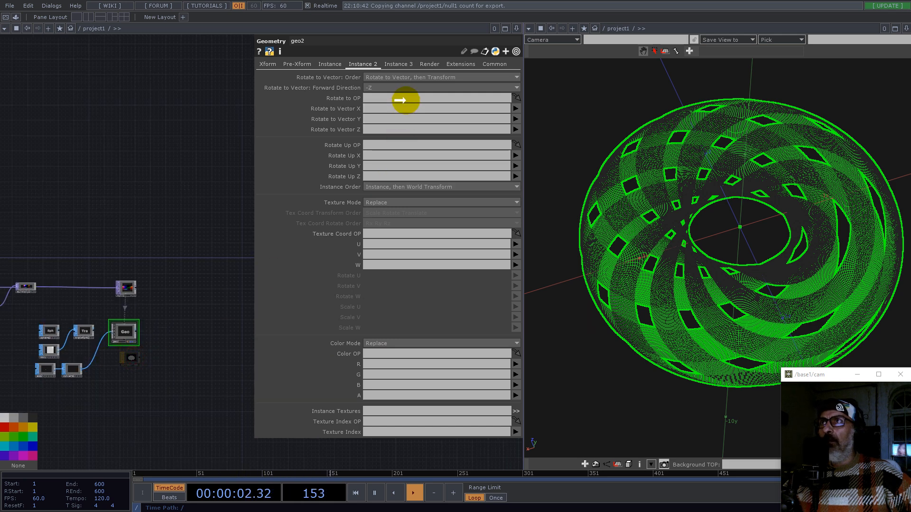
pyautogui.click(427, 64)
pyautogui.moveTo(430, 65); pyautogui.dragTo(417, 79)
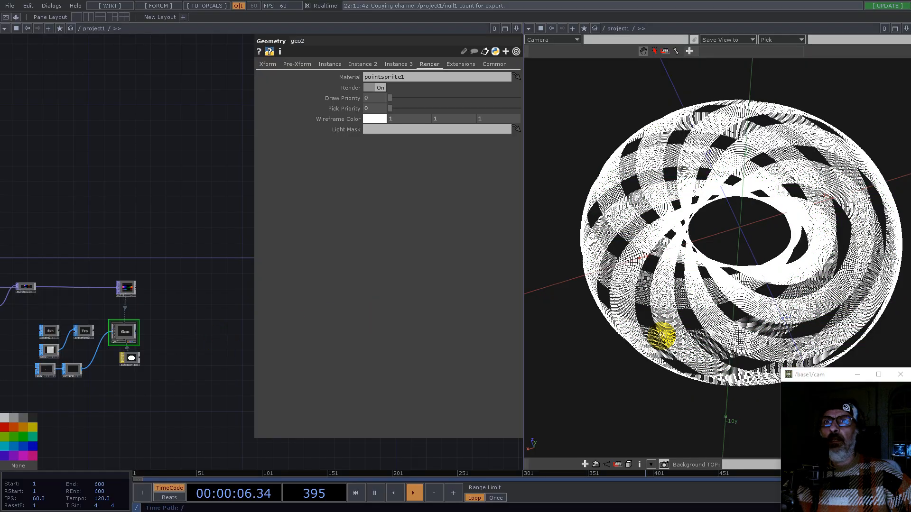
# Step: Set constant2's rows to 1024 and columns to 2048
pyautogui.moveTo(716, 325); pyautogui.dragTo(688, 266)
pyautogui.scroll(-5, 237, 363)
pyautogui.scroll(6, 63, 300)
pyautogui.moveTo(64, 346); pyautogui.dragTo(258, 203)
pyautogui.scroll(5, 194, 254)
pyautogui.click(49, 250)
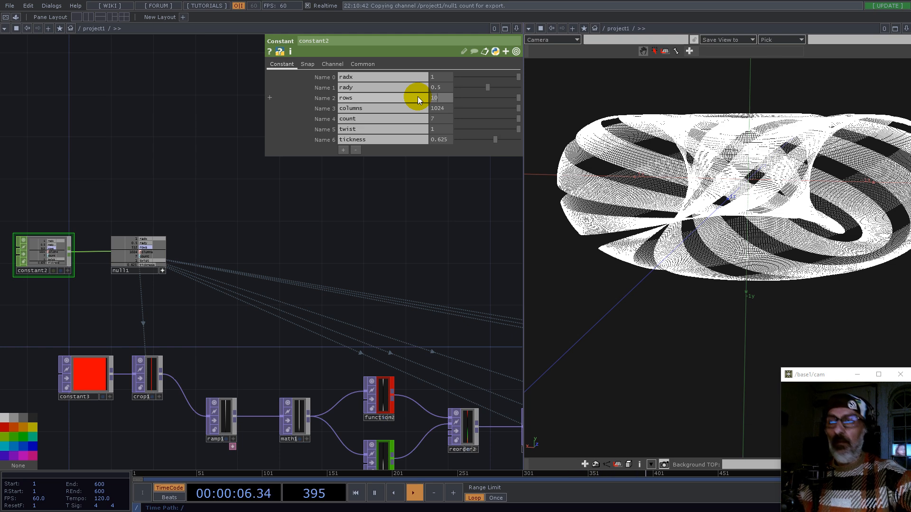
pyautogui.press('Return')
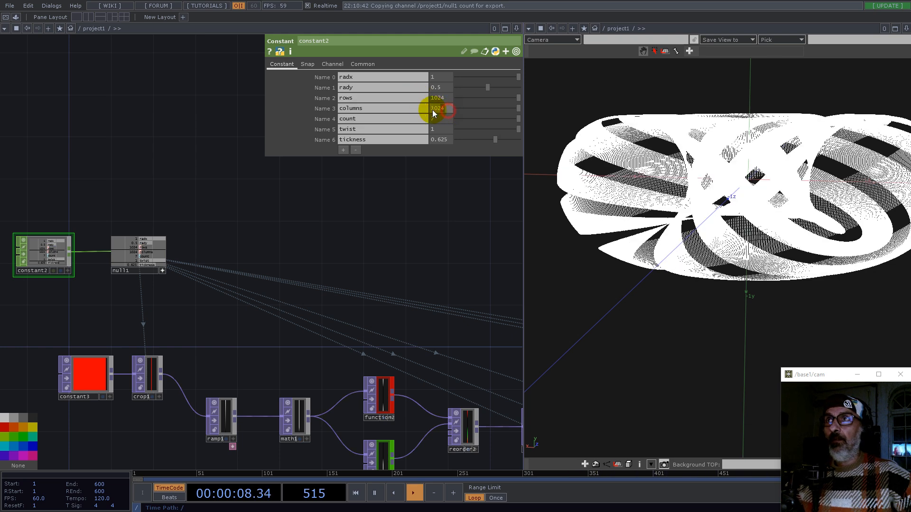
pyautogui.click(446, 110)
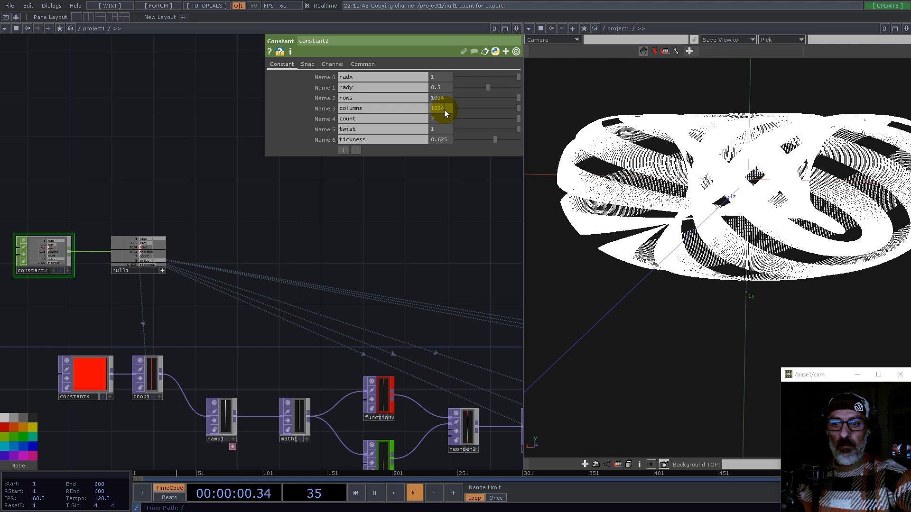
pyautogui.press('Return')
# Step: Orbit the viewer and zoom through the network to inspect the displace, rectangle and stripe textures
pyautogui.moveTo(683, 175); pyautogui.dragTo(789, 223)
pyautogui.moveTo(769, 229); pyautogui.dragTo(721, 294, button='middle')
pyautogui.moveTo(427, 271); pyautogui.dragTo(238, 211)
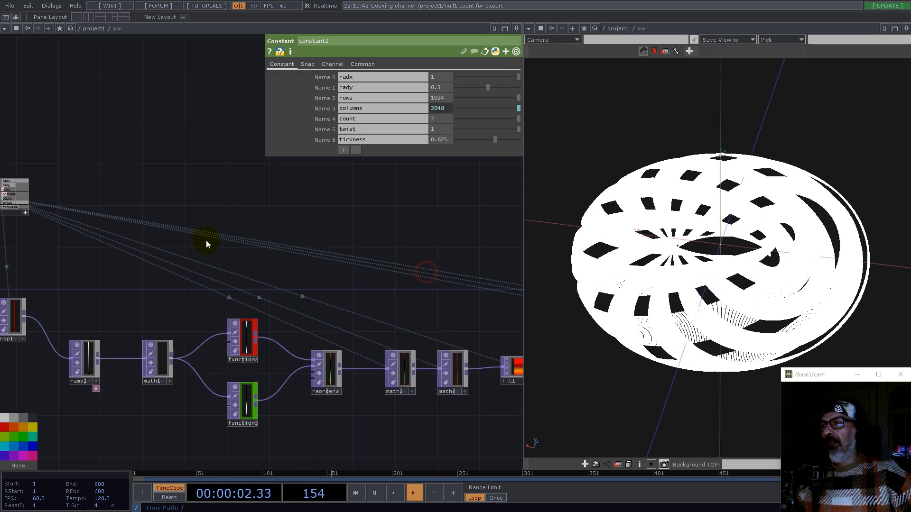
pyautogui.scroll(-5, 202, 277)
pyautogui.moveTo(385, 218); pyautogui.dragTo(224, 243)
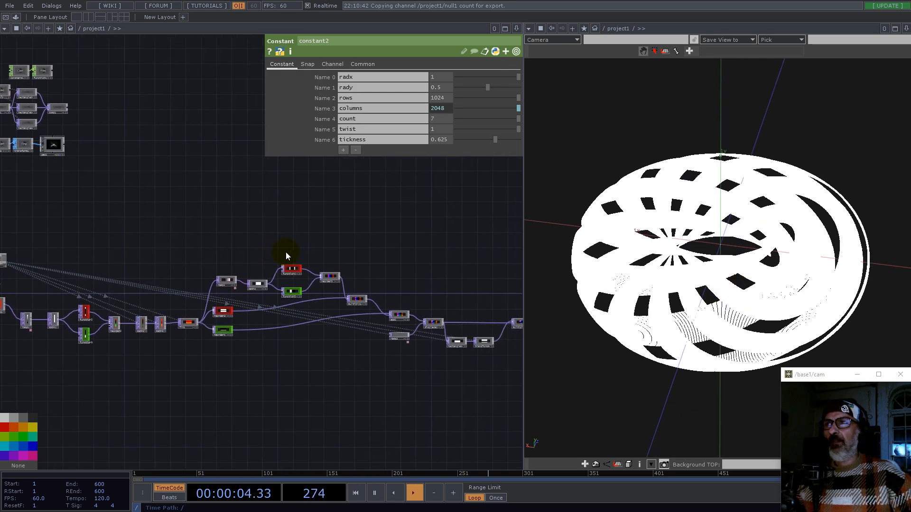
pyautogui.moveTo(405, 259); pyautogui.dragTo(264, 205)
pyautogui.scroll(5, 397, 359)
pyautogui.scroll(6, 231, 334)
pyautogui.scroll(-3, 230, 335)
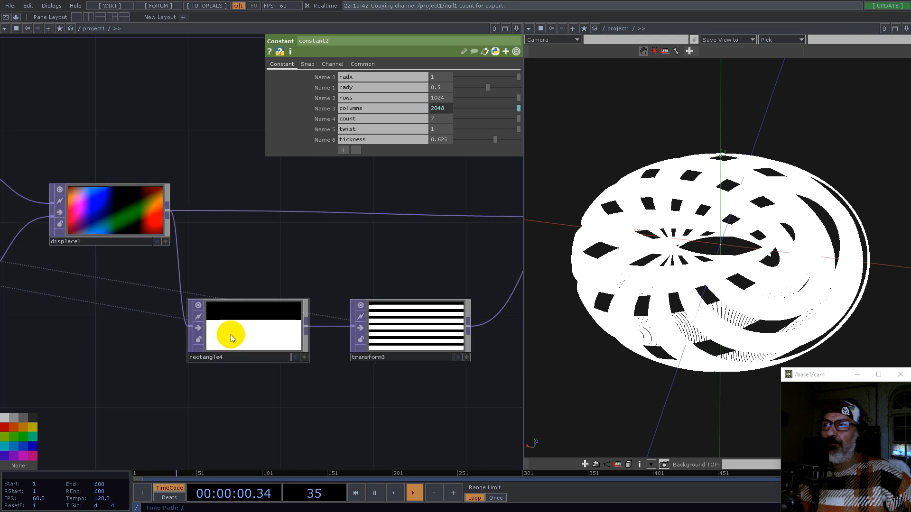
pyautogui.scroll(3, 286, 338)
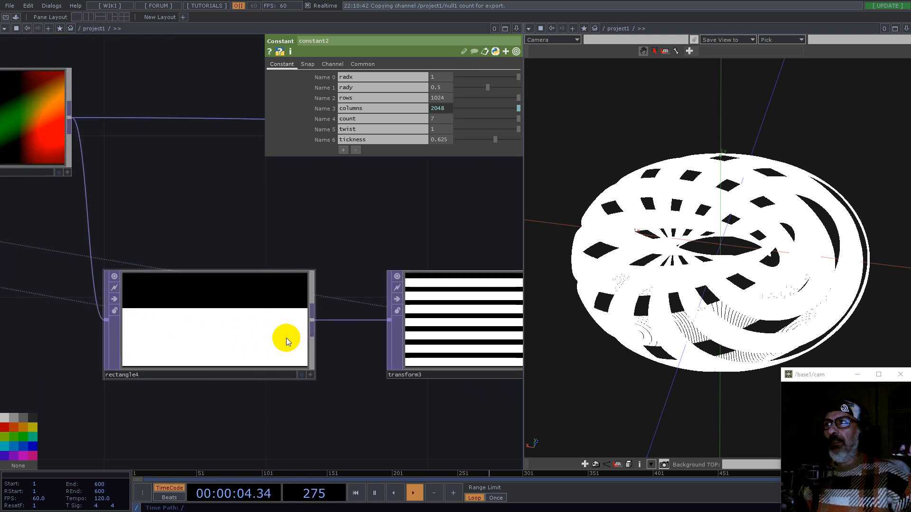
pyautogui.scroll(-4, 286, 338)
pyautogui.scroll(4, 200, 248)
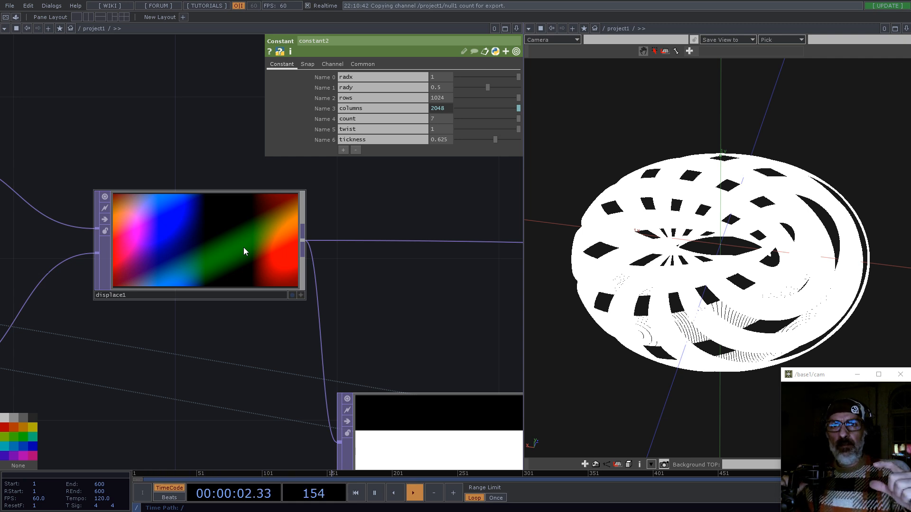
pyautogui.scroll(-4, 122, 264)
pyautogui.scroll(5, 468, 386)
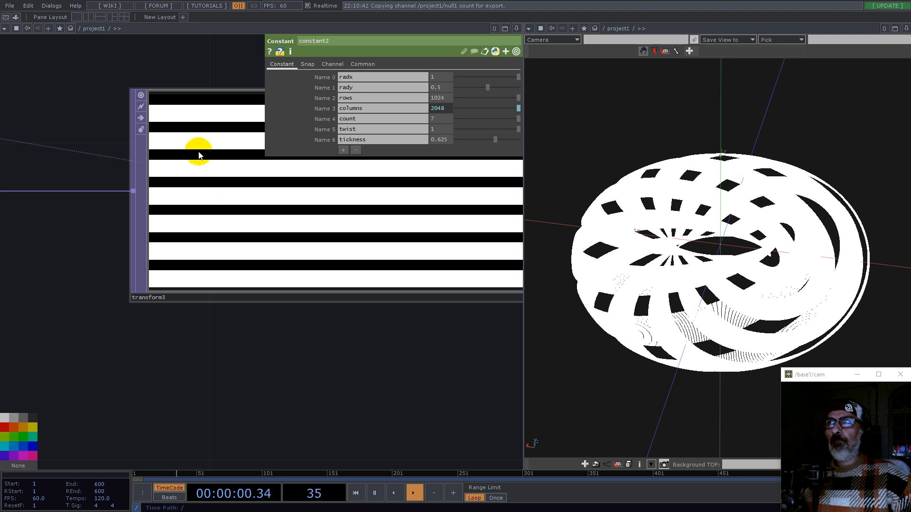
pyautogui.scroll(-6, 336, 325)
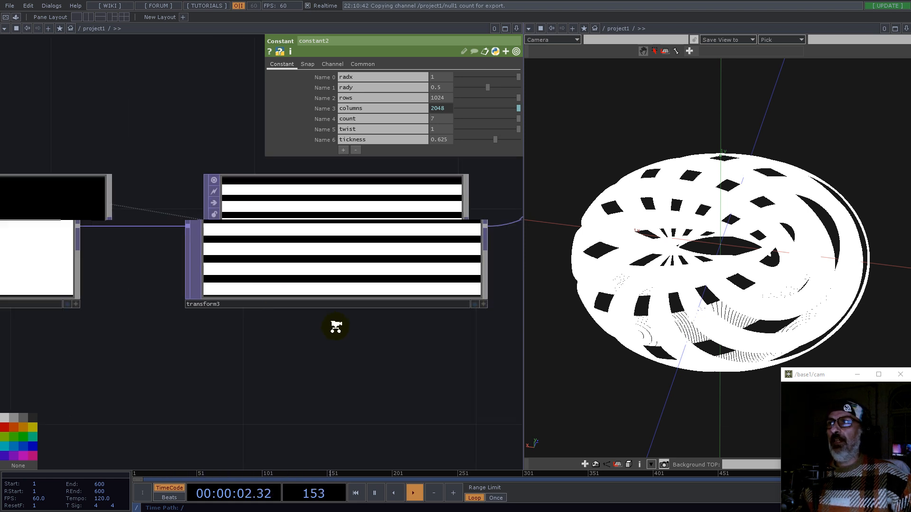
pyautogui.scroll(5, 284, 303)
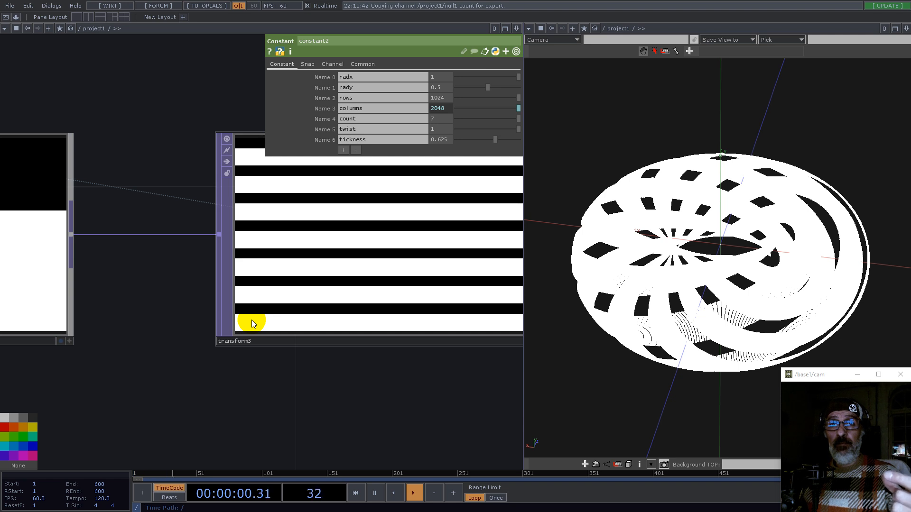
pyautogui.scroll(-5, 290, 401)
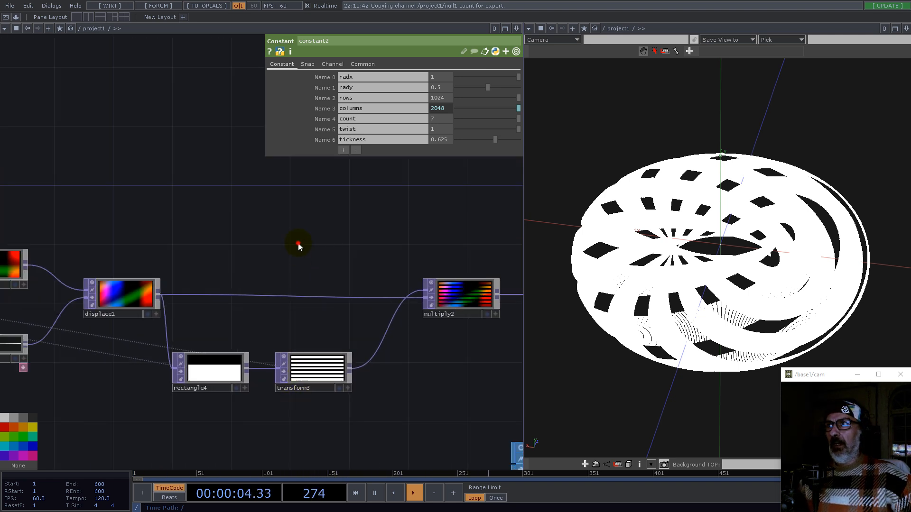
# Step: Add a Noise TOP to the network near displace1
pyautogui.doubleClick(298, 243)
pyautogui.write('noi')
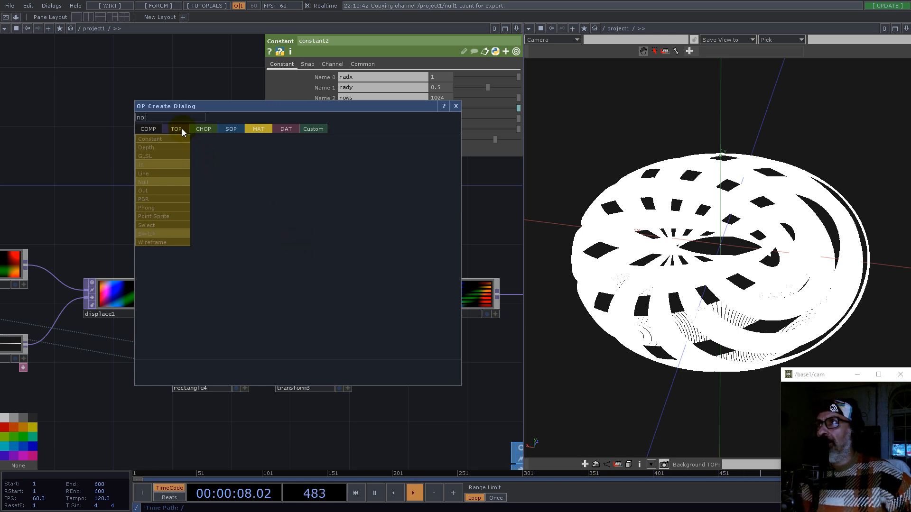
pyautogui.click(182, 129)
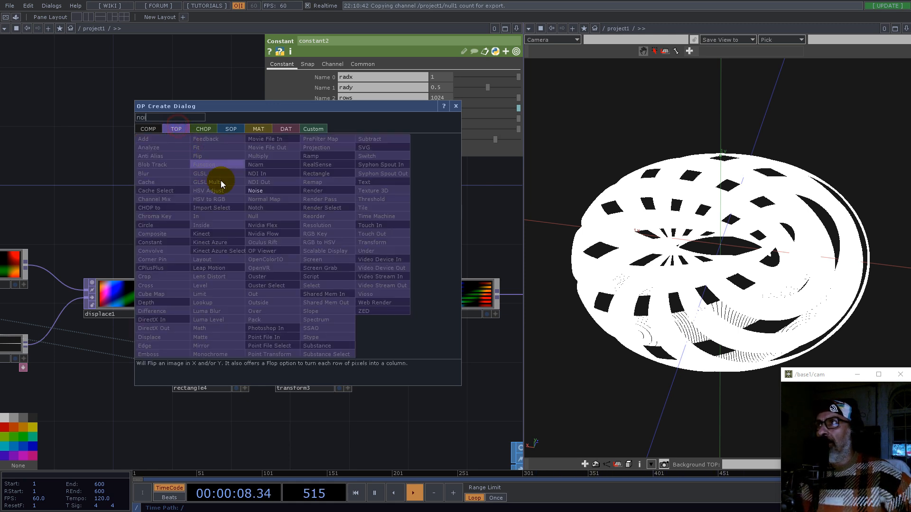
pyautogui.click(257, 189)
pyautogui.click(347, 233)
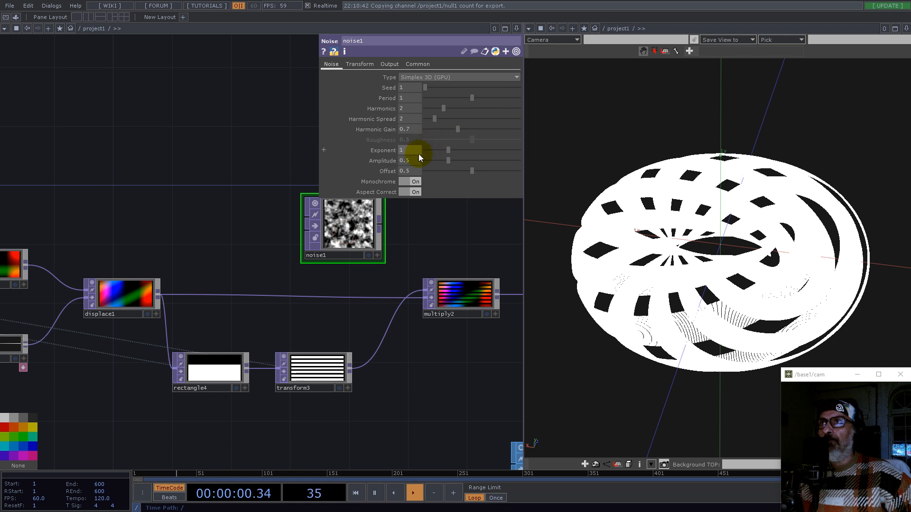
# Step: Set noise1's output resolution to 1 by 7 pixels and adjust its smoothness settings
pyautogui.click(420, 63)
pyautogui.write('1')
pyautogui.press('Return')
pyautogui.click(473, 87)
pyautogui.press('Return')
pyautogui.scroll(-8, 247, 240)
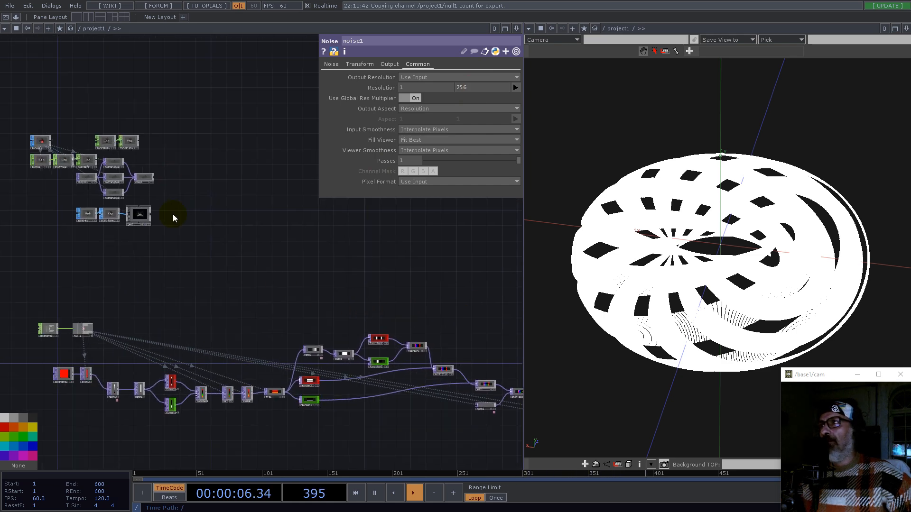
pyautogui.scroll(10, 45, 331)
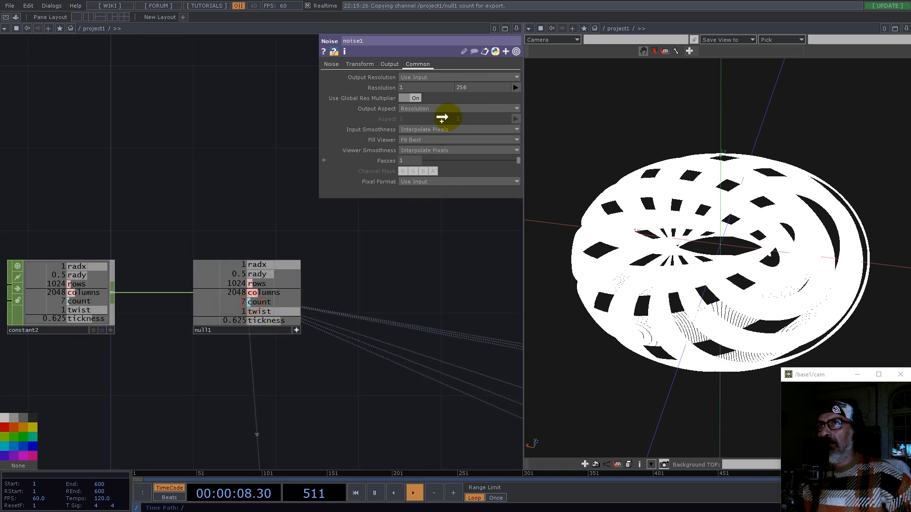
pyautogui.click(472, 84)
pyautogui.scroll(5, 441, 248)
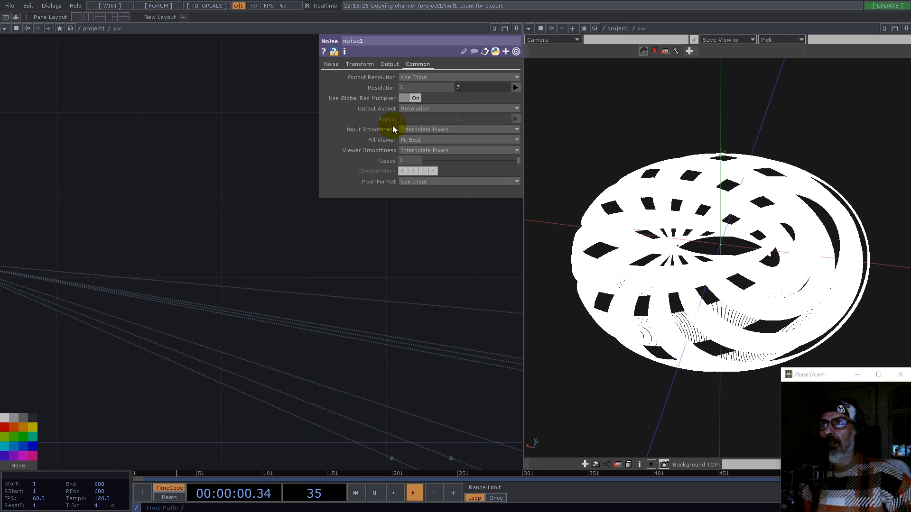
pyautogui.click(426, 129)
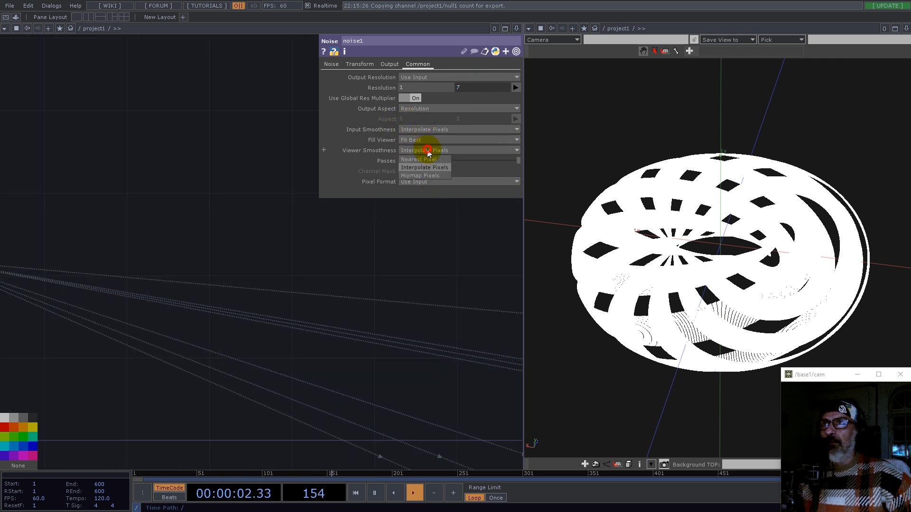
pyautogui.click(425, 147)
# Step: Turn off noise1's Monochrome option
pyautogui.click(332, 64)
pyautogui.moveTo(436, 287); pyautogui.dragTo(239, 265)
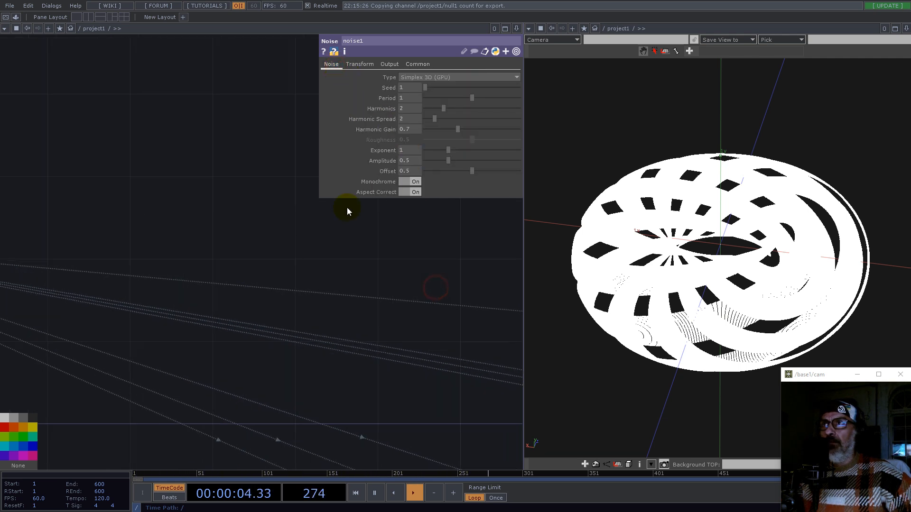
pyautogui.moveTo(404, 266); pyautogui.dragTo(444, 177)
pyautogui.click(412, 182)
pyautogui.click(408, 182)
# Step: Enlarge the noise1 node preview and give null2 a magenta node colour
pyautogui.moveTo(326, 244); pyautogui.dragTo(216, 257)
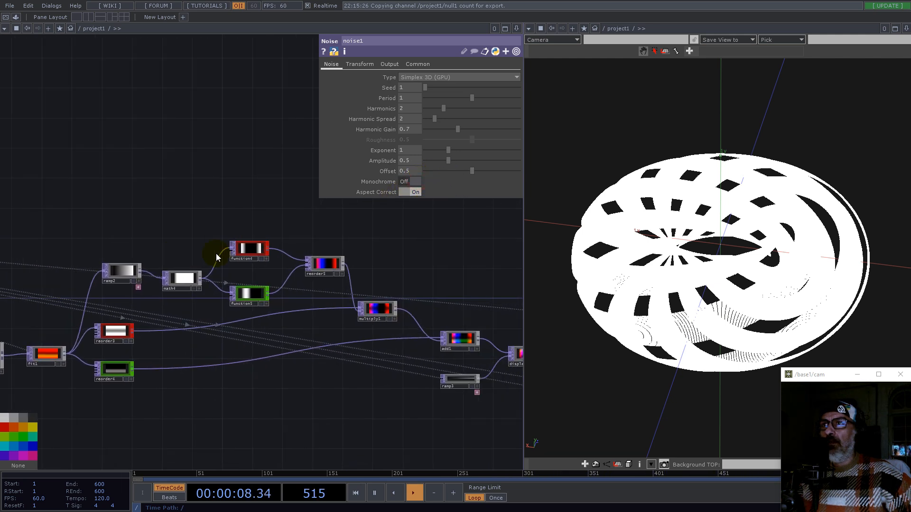
pyautogui.moveTo(431, 263); pyautogui.dragTo(72, 243)
pyautogui.scroll(5, 258, 292)
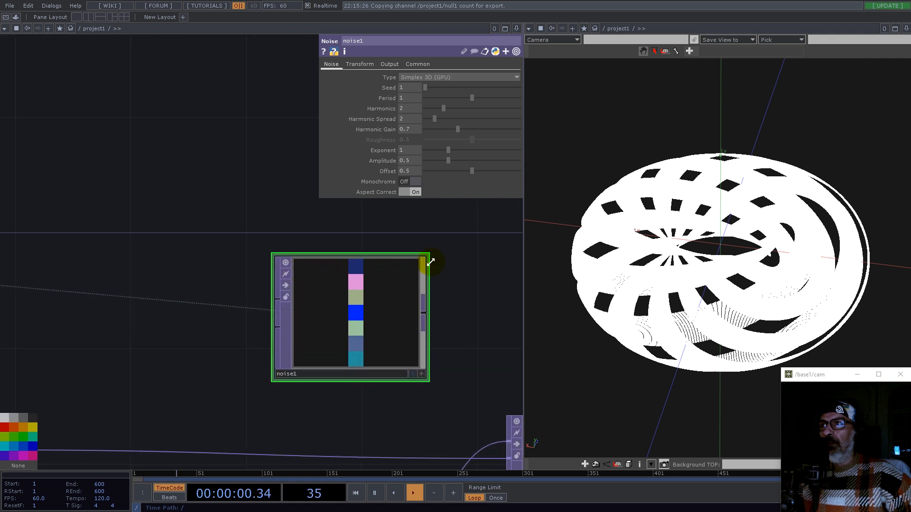
pyautogui.doubleClick(423, 256)
pyautogui.moveTo(434, 305); pyautogui.dragTo(233, 203)
pyautogui.scroll(-4, 141, 251)
pyautogui.scroll(-4, 334, 282)
pyautogui.scroll(3, 351, 289)
pyautogui.doubleClick(366, 287)
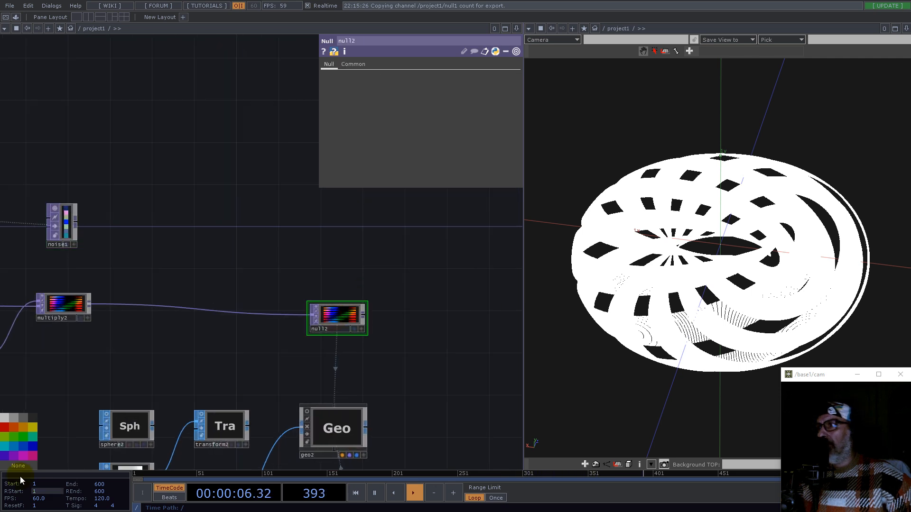
pyautogui.click(26, 456)
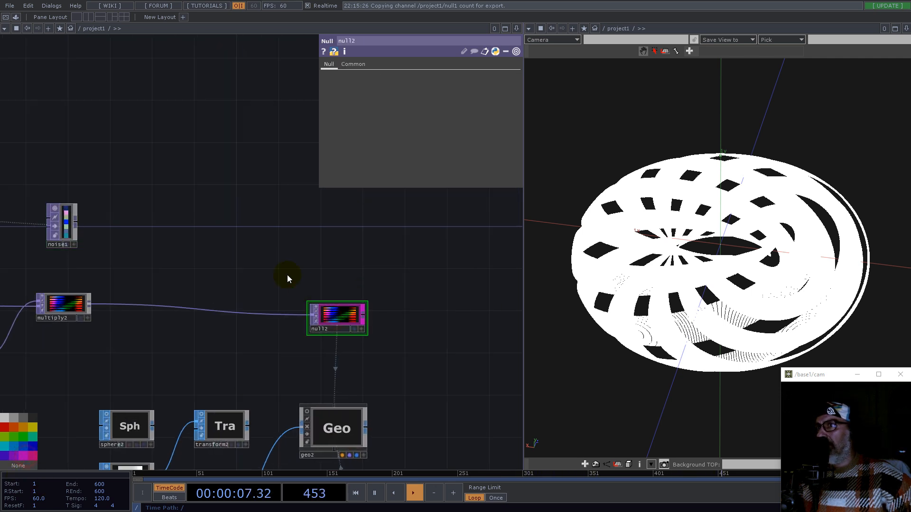
# Step: Append a Null TOP to noise1's output
pyautogui.rightClick(76, 221)
pyautogui.write('nu')
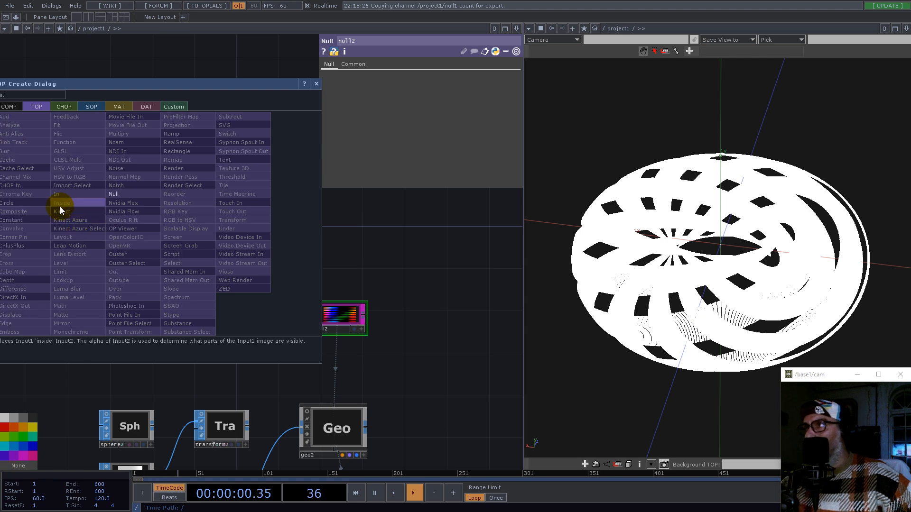
pyautogui.click(115, 194)
pyautogui.click(359, 239)
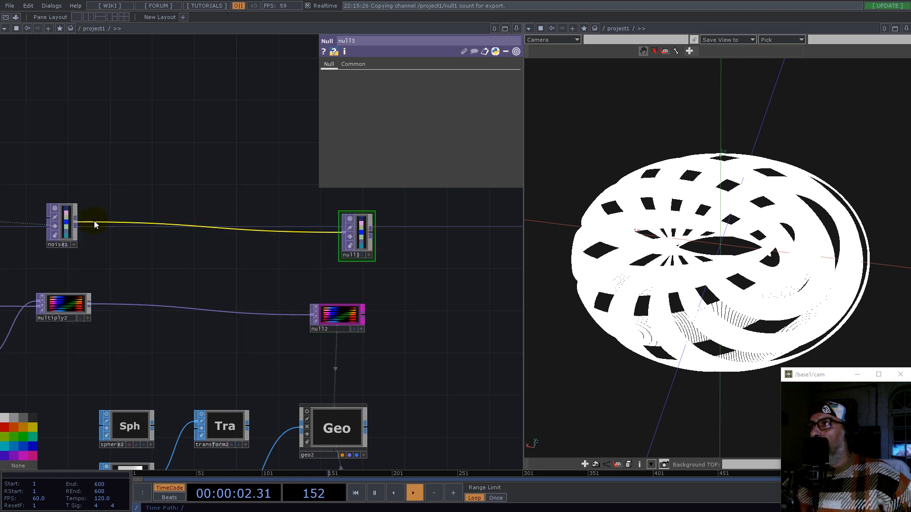
# Step: Insert a Fit TOP on the wire between noise1 and null3
pyautogui.rightClick(94, 221)
pyautogui.click(107, 212)
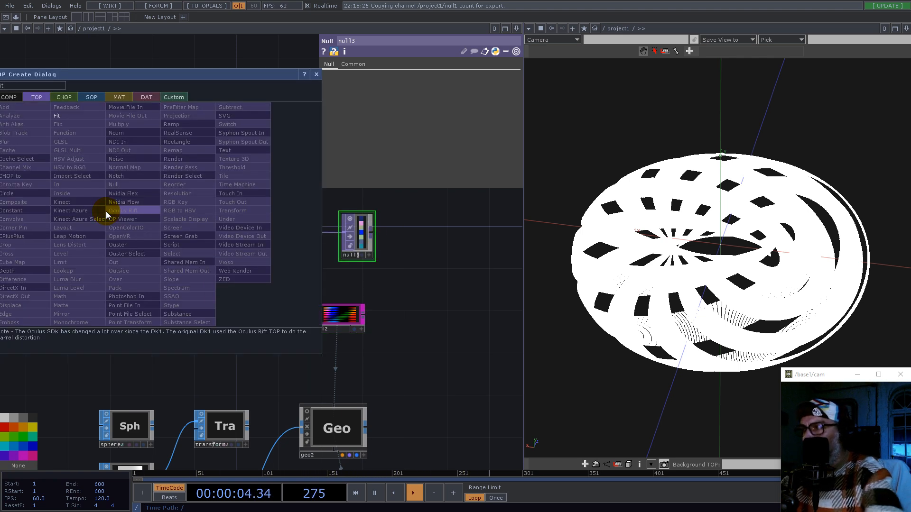
pyautogui.click(56, 116)
pyautogui.click(167, 222)
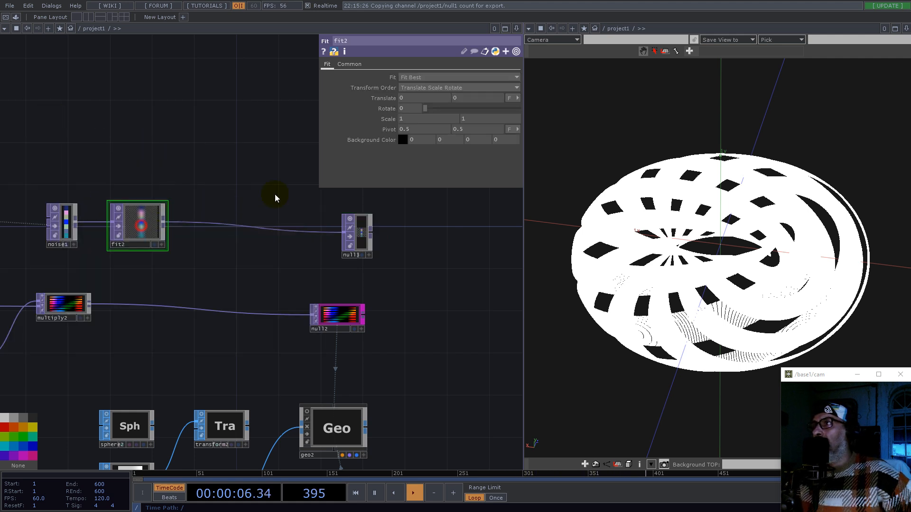
# Step: Set fit2's fit mode to Fill and its viewer smoothness to Nearest Pixel
pyautogui.click(406, 77)
pyautogui.click(409, 88)
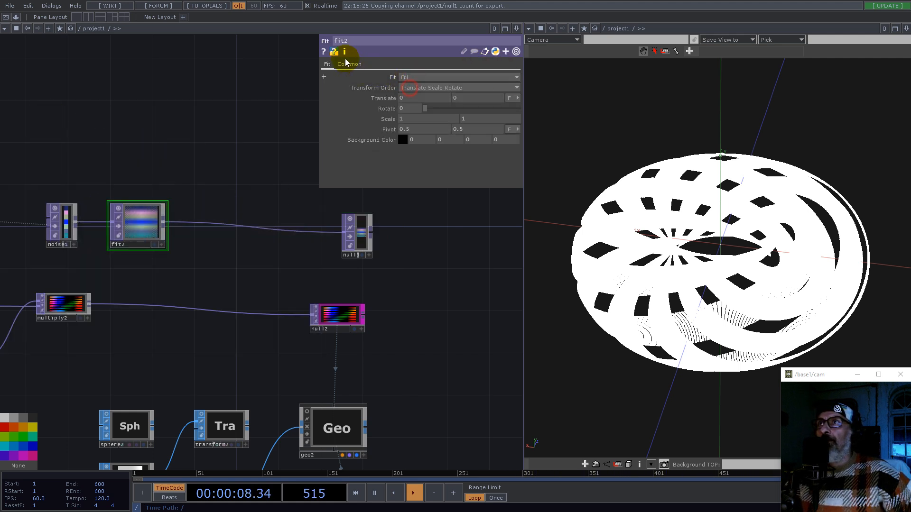
pyautogui.click(349, 64)
pyautogui.click(420, 139)
pyautogui.click(421, 151)
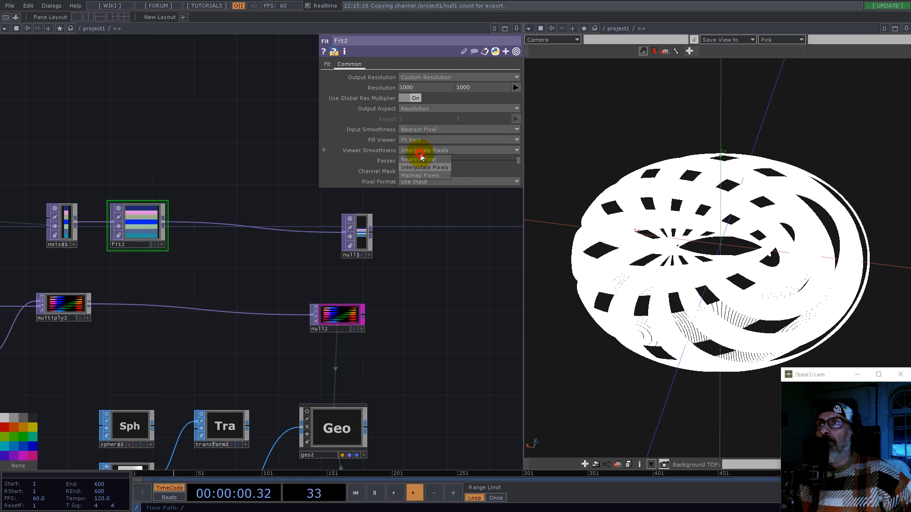
# Step: Link fit2's resolution to null1's columns and rows channels
pyautogui.scroll(-6, 429, 362)
pyautogui.moveTo(107, 270); pyautogui.dragTo(454, 238)
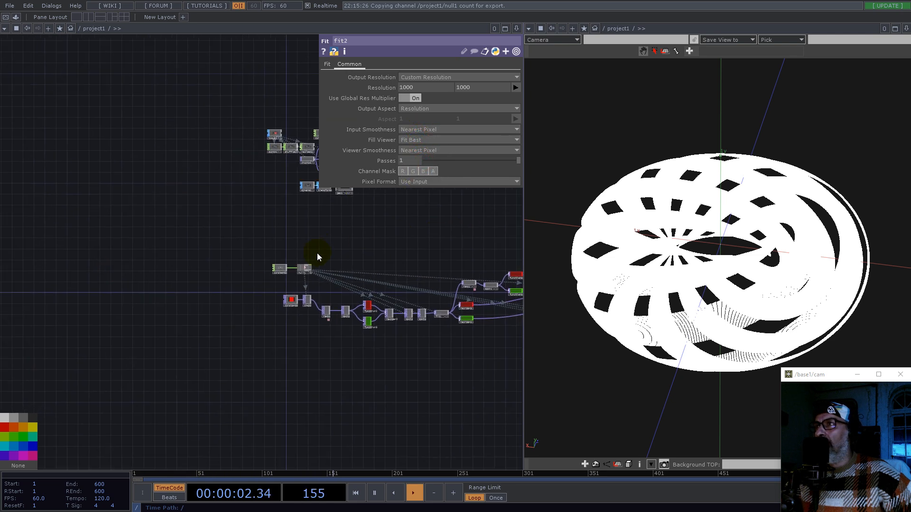
pyautogui.scroll(8, 317, 254)
pyautogui.moveTo(254, 315); pyautogui.dragTo(420, 78)
pyautogui.moveTo(244, 307); pyautogui.dragTo(489, 86)
pyautogui.click(490, 85)
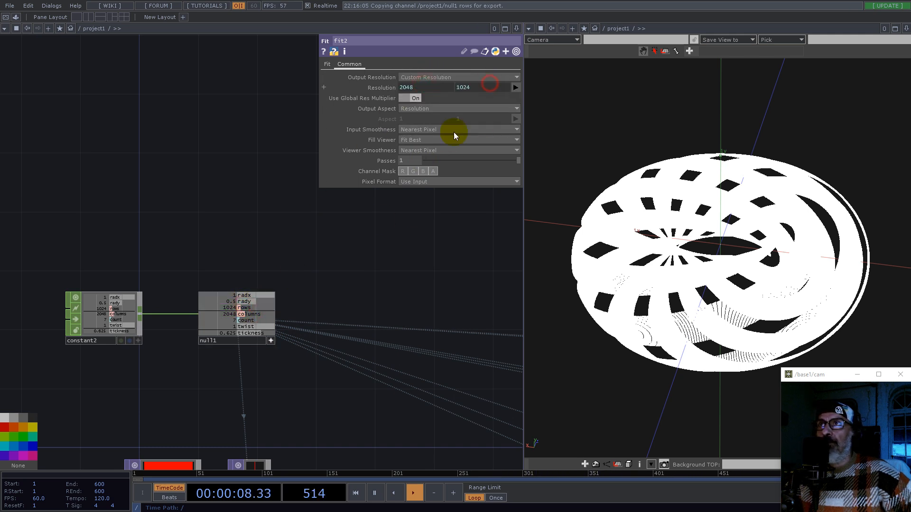
# Step: Assign null3 as geo2's instance Color OP
pyautogui.moveTo(466, 270); pyautogui.dragTo(124, 187)
pyautogui.scroll(-6, 121, 203)
pyautogui.moveTo(383, 216); pyautogui.dragTo(200, 250)
pyautogui.scroll(5, 351, 266)
pyautogui.click(359, 233)
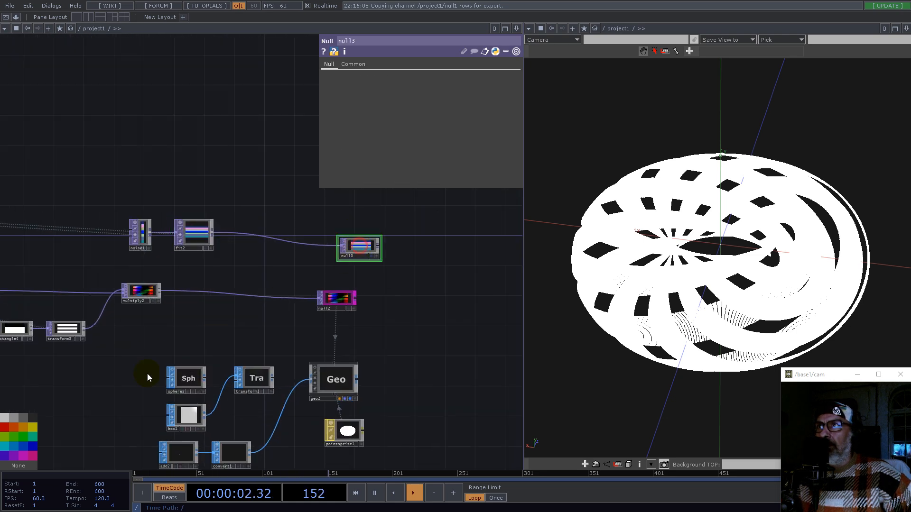
pyautogui.click(336, 380)
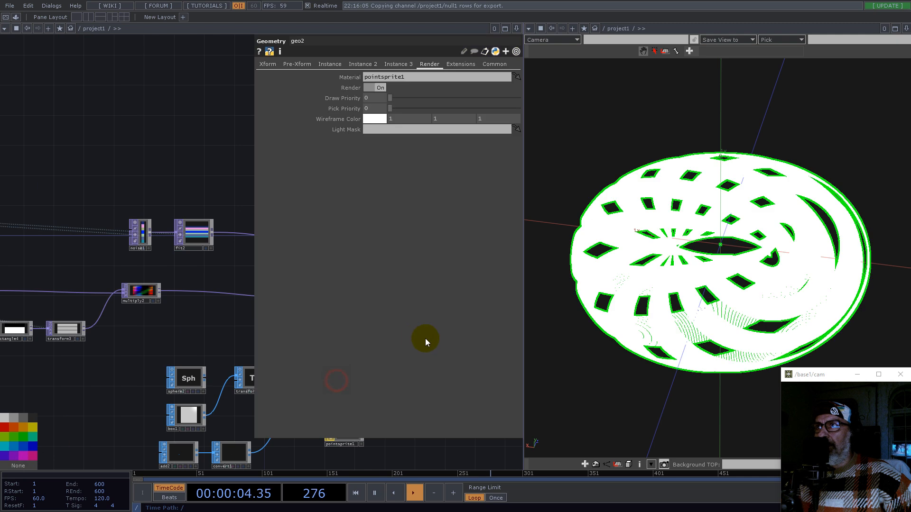
pyautogui.moveTo(197, 269); pyautogui.dragTo(74, 280)
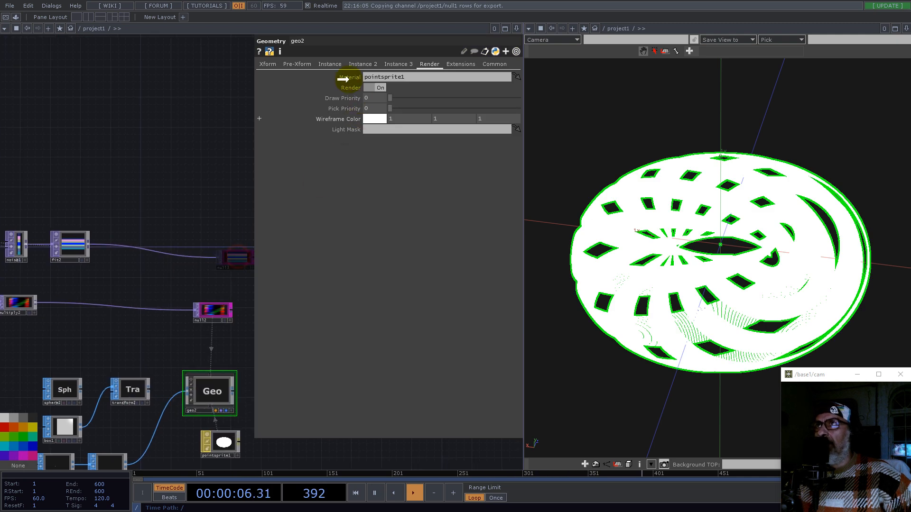
pyautogui.click(354, 64)
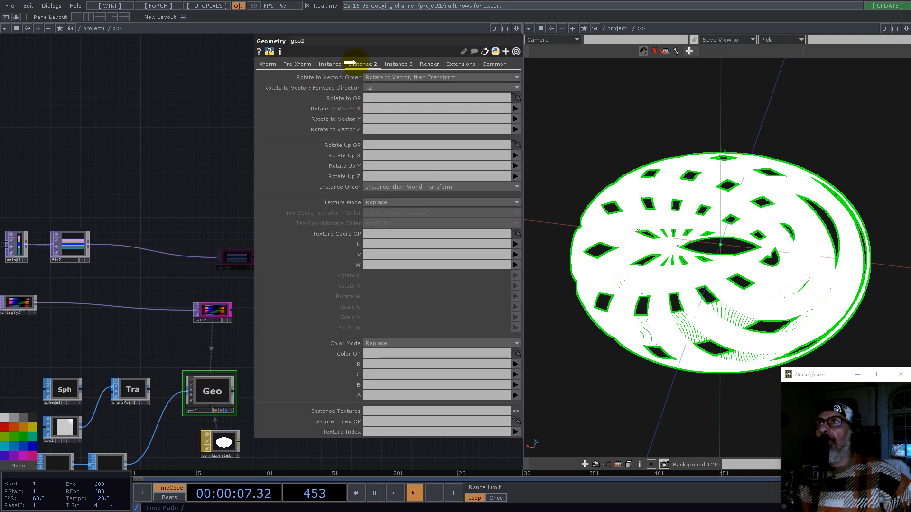
# Step: Map geo2's instance colour R, G and B to null3's channels r, g and b
pyautogui.click(377, 363)
pyautogui.write('r')
pyautogui.click(373, 374)
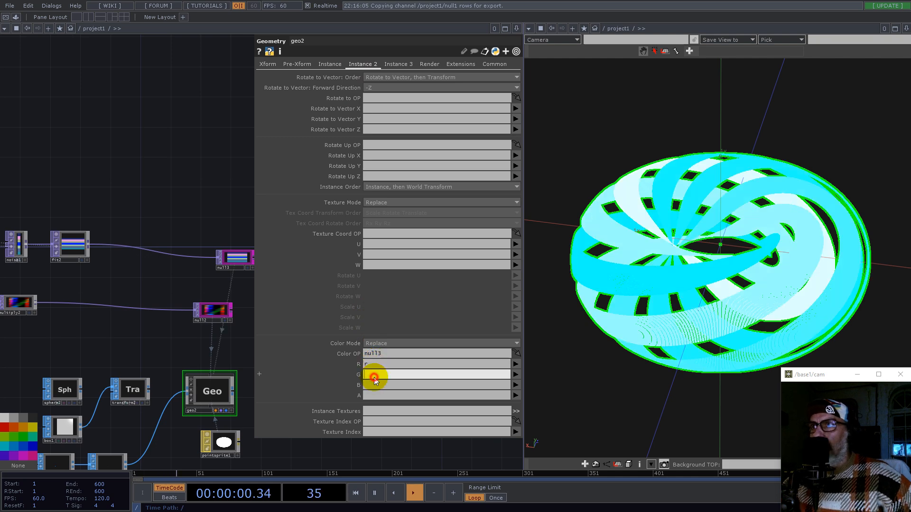
pyautogui.write('g')
pyautogui.click(374, 384)
pyautogui.write('b')
# Step: Set pointsprite1's Attenuate Point Scale to about 0.104, undoing the Constant Point Scale change
pyautogui.click(181, 173)
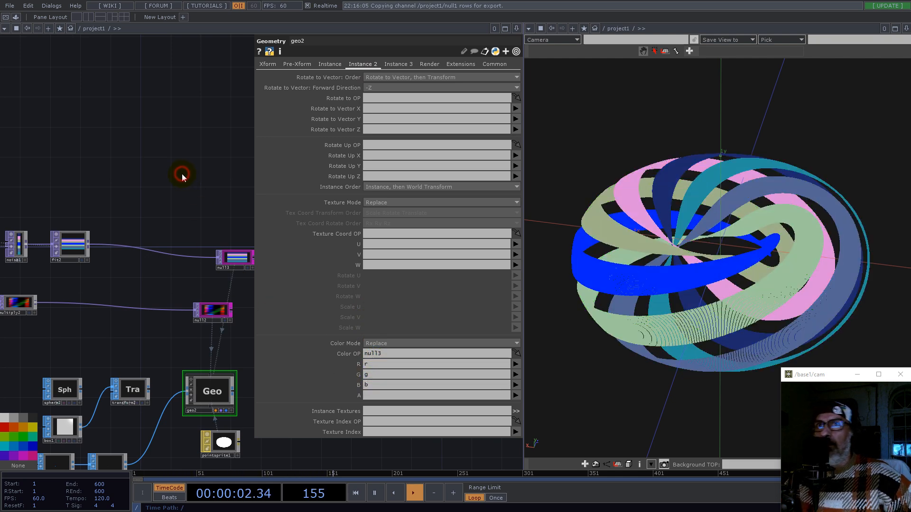
pyautogui.moveTo(656, 255); pyautogui.dragTo(684, 247)
pyautogui.moveTo(679, 268); pyautogui.dragTo(731, 262, button='middle')
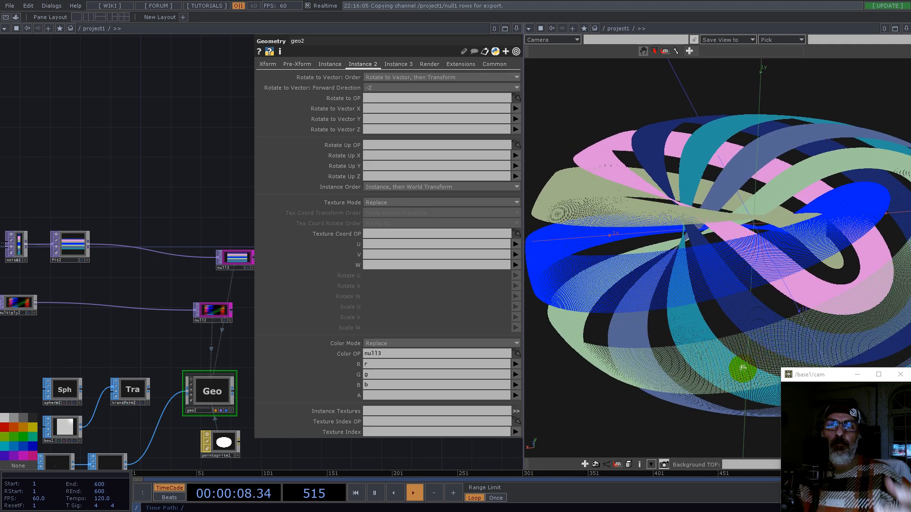
pyautogui.click(224, 444)
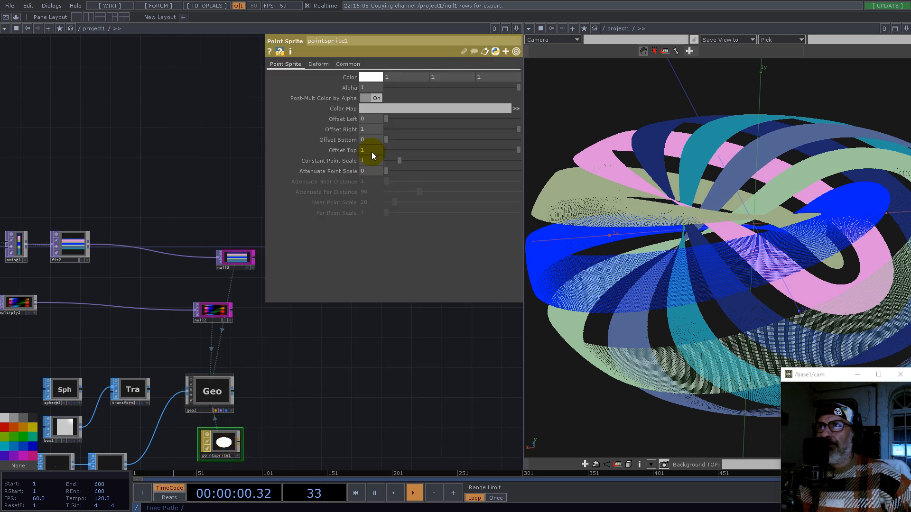
pyautogui.moveTo(398, 161)
pyautogui.mouseDown()
pyautogui.moveTo(430, 159)
pyautogui.moveTo(389, 169)
pyautogui.moveTo(402, 169)
pyautogui.mouseUp()
pyautogui.hotkey('ctrl', 'z')
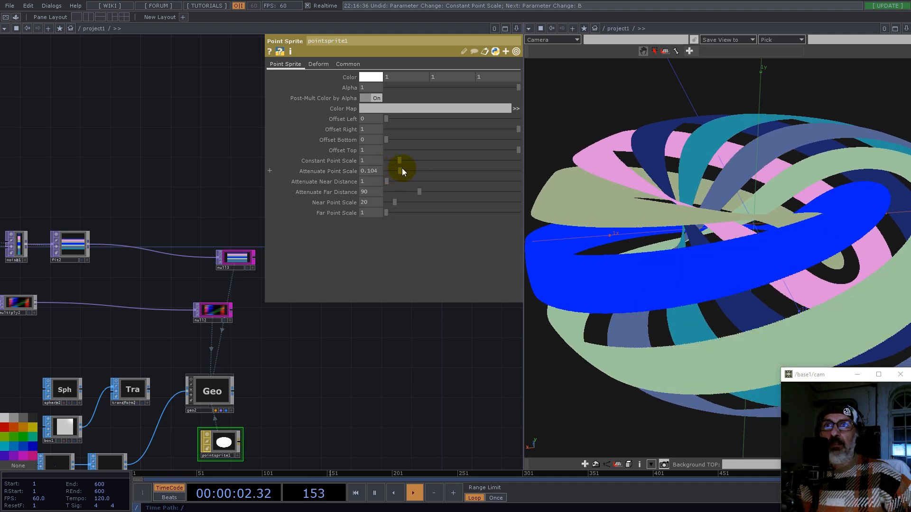
# Step: Inspect the coloured strips of the torus closely in the 3D viewer
pyautogui.scroll(-4, 715, 238)
pyautogui.moveTo(775, 254); pyautogui.dragTo(750, 236)
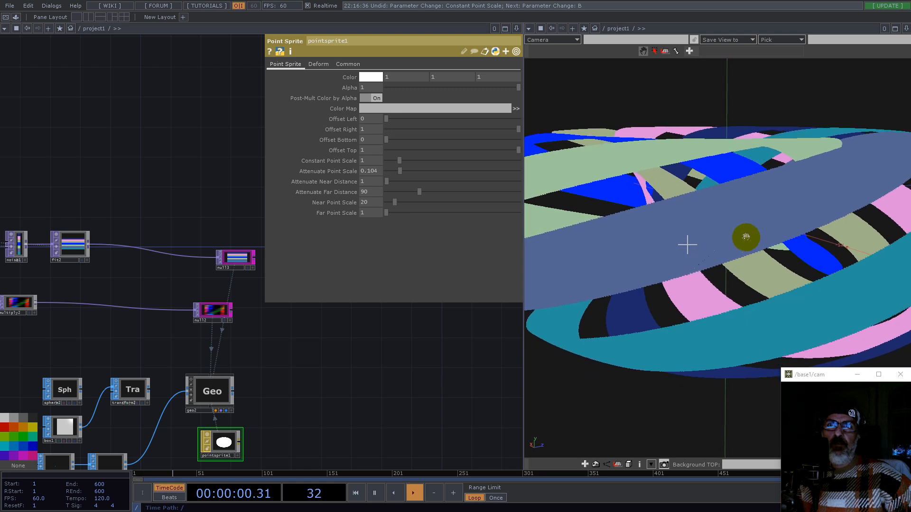
pyautogui.moveTo(747, 237); pyautogui.dragTo(677, 253, button='middle')
pyautogui.moveTo(677, 252); pyautogui.dragTo(722, 271)
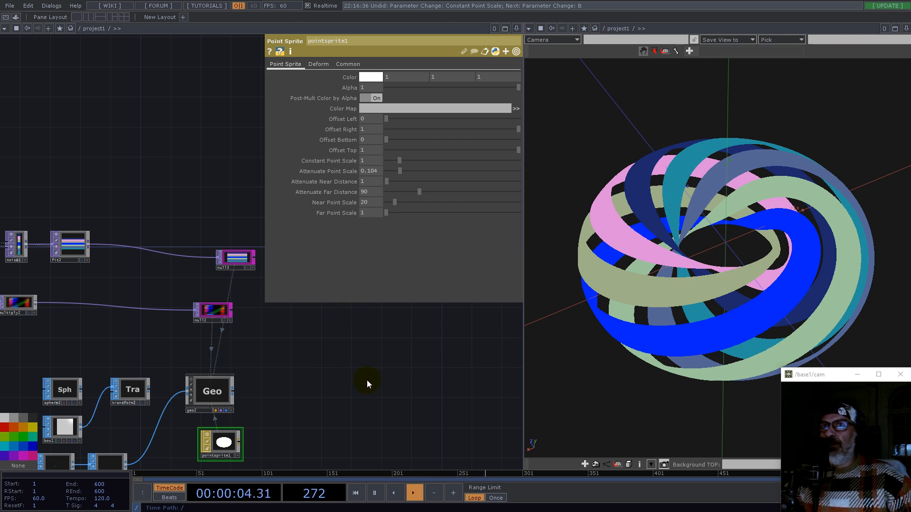
pyautogui.moveTo(722, 325)
pyautogui.mouseDown()
pyautogui.moveTo(781, 302)
pyautogui.moveTo(790, 311)
pyautogui.moveTo(781, 323)
pyautogui.moveTo(720, 335)
pyautogui.mouseUp()
pyautogui.moveTo(671, 258); pyautogui.dragTo(692, 232)
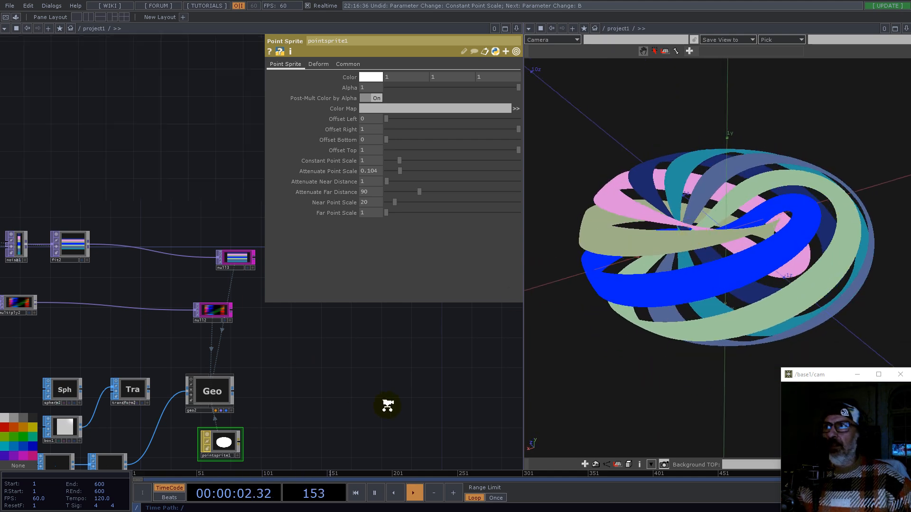
# Step: Set constant2's tickness value to 1
pyautogui.scroll(-8, 382, 407)
pyautogui.moveTo(190, 325); pyautogui.dragTo(403, 338)
pyautogui.scroll(10, 246, 351)
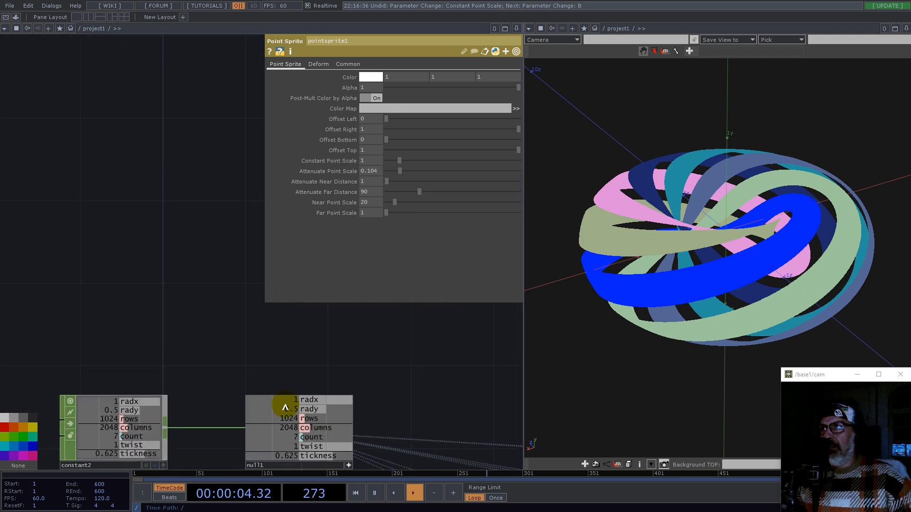
pyautogui.moveTo(385, 370); pyautogui.dragTo(191, 264)
pyautogui.click(173, 372)
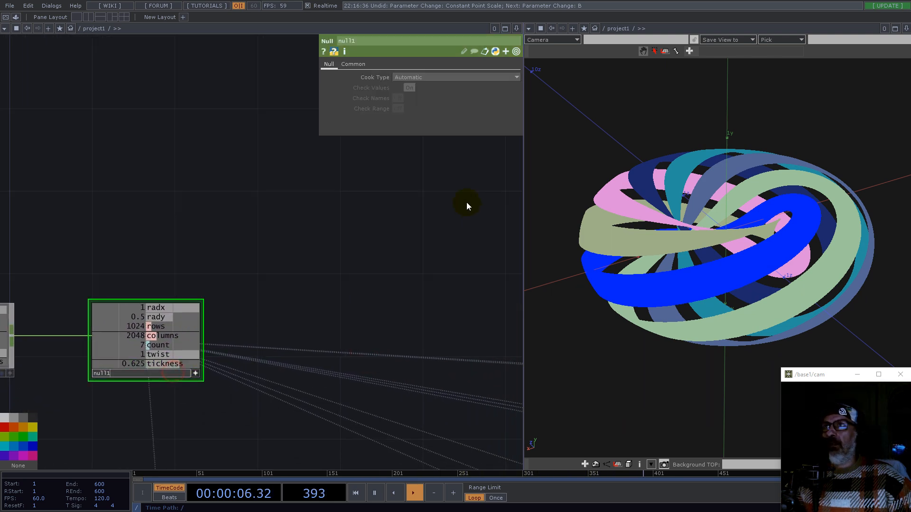
pyautogui.moveTo(136, 247); pyautogui.dragTo(329, 221)
pyautogui.click(195, 327)
pyautogui.moveTo(505, 140); pyautogui.dragTo(533, 136)
pyautogui.moveTo(691, 221); pyautogui.dragTo(727, 247, button='right')
pyautogui.moveTo(727, 248); pyautogui.dragTo(670, 230)
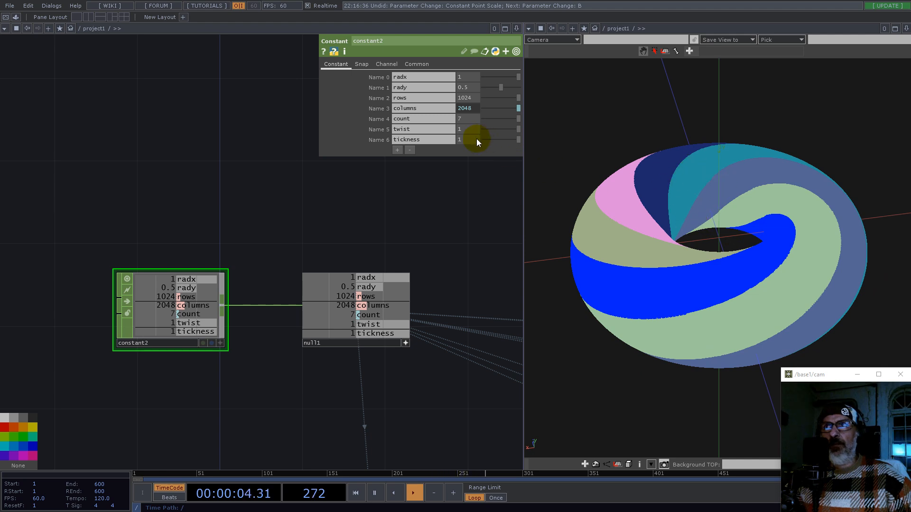
pyautogui.moveTo(518, 142); pyautogui.dragTo(419, 241)
# Step: Append a Subtract TOP to displace1's output
pyautogui.moveTo(412, 279); pyautogui.dragTo(187, 265)
pyautogui.scroll(-2, 201, 267)
pyautogui.scroll(-3, 247, 266)
pyautogui.scroll(-2, 248, 268)
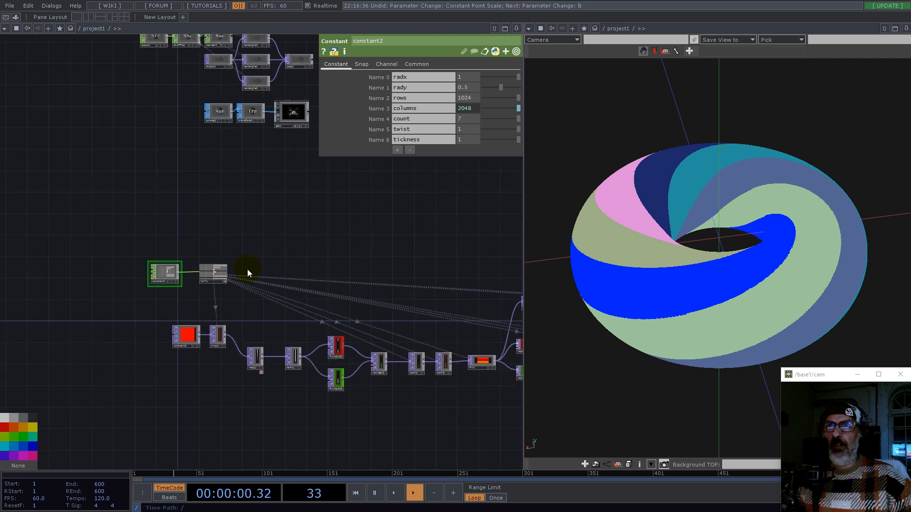
pyautogui.moveTo(386, 262); pyautogui.dragTo(155, 231)
pyautogui.moveTo(437, 369); pyautogui.dragTo(287, 362)
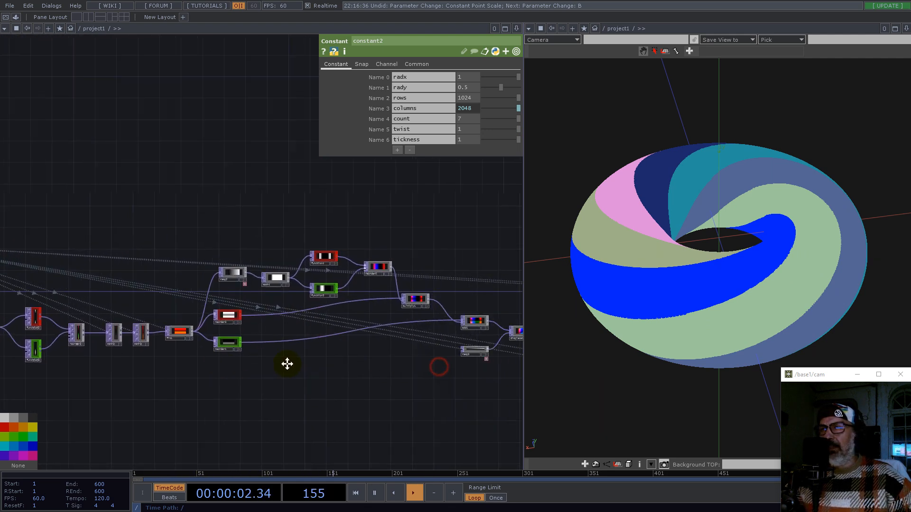
pyautogui.moveTo(371, 259); pyautogui.dragTo(223, 294)
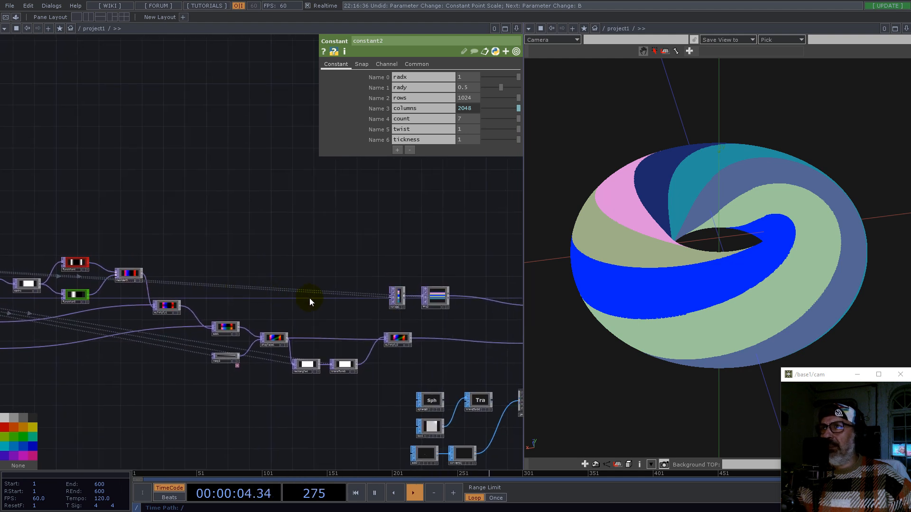
pyautogui.scroll(3, 254, 280)
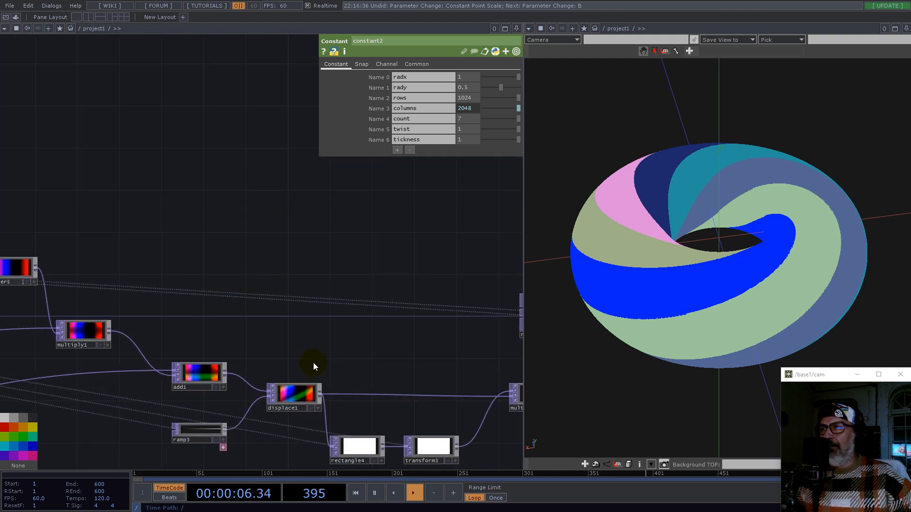
pyautogui.rightClick(323, 392)
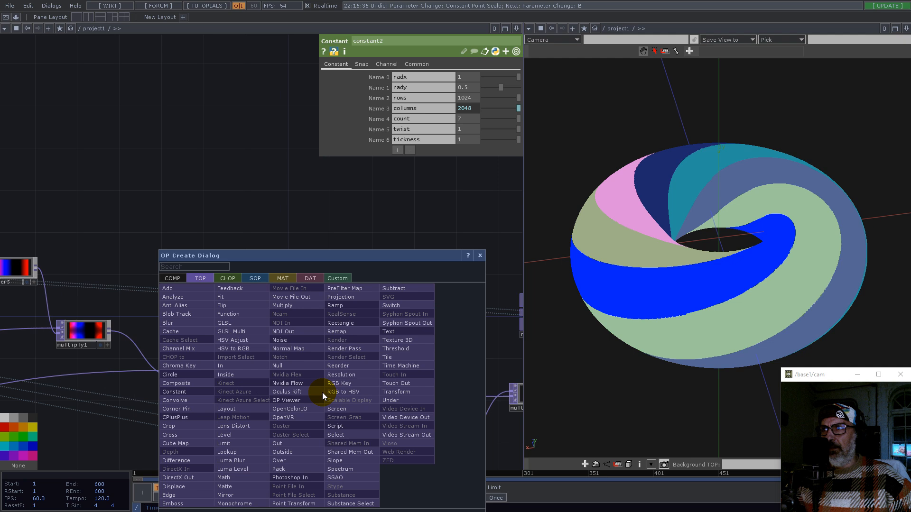
pyautogui.write('su')
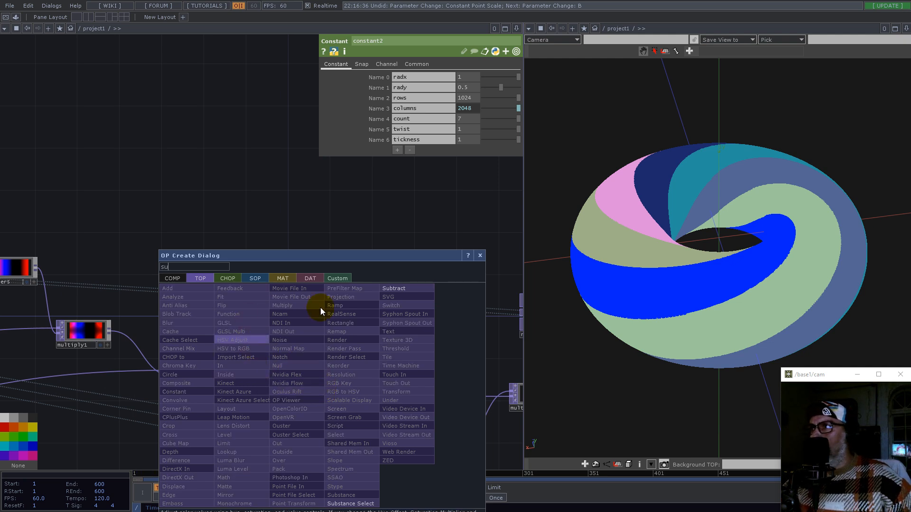
pyautogui.click(398, 289)
pyautogui.click(413, 254)
# Step: Create a Select TOP that references reorder5
pyautogui.scroll(6, 313, 380)
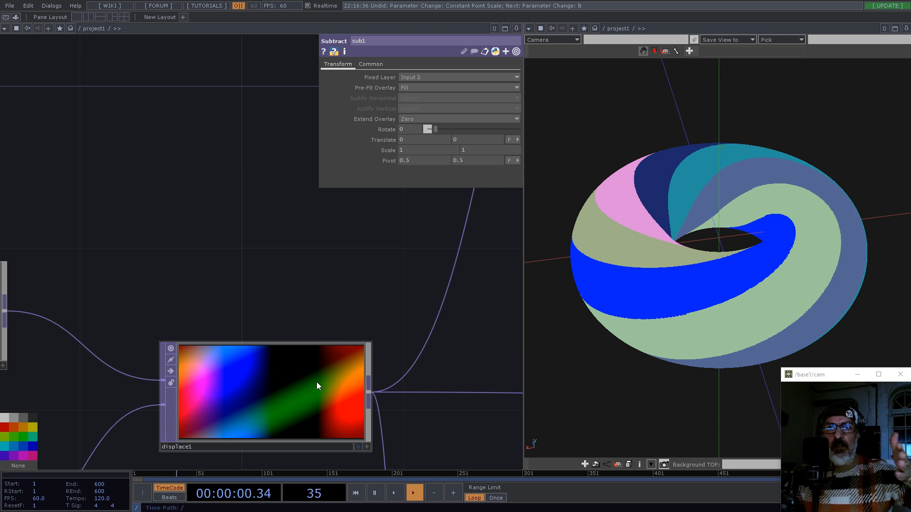
pyautogui.scroll(-5, 254, 303)
pyautogui.scroll(5, 143, 275)
pyautogui.click(195, 284)
pyautogui.scroll(-4, 195, 284)
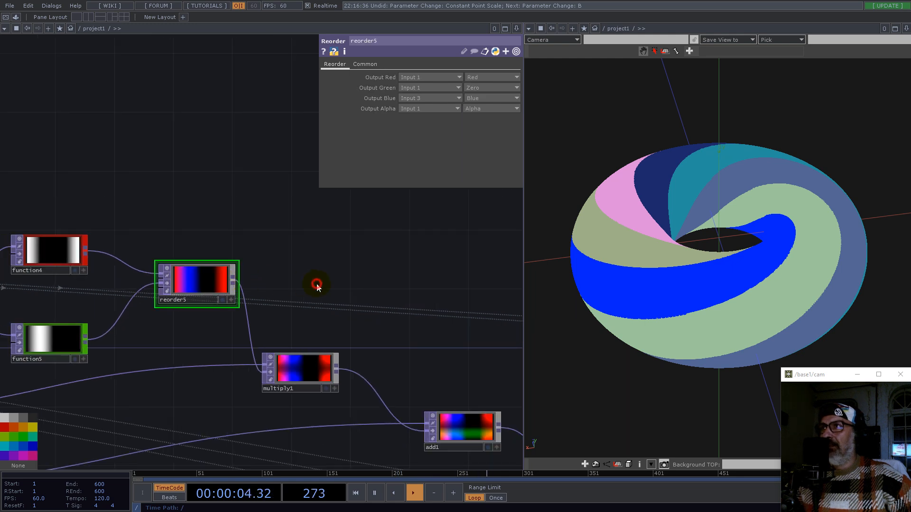
pyautogui.press('Tab')
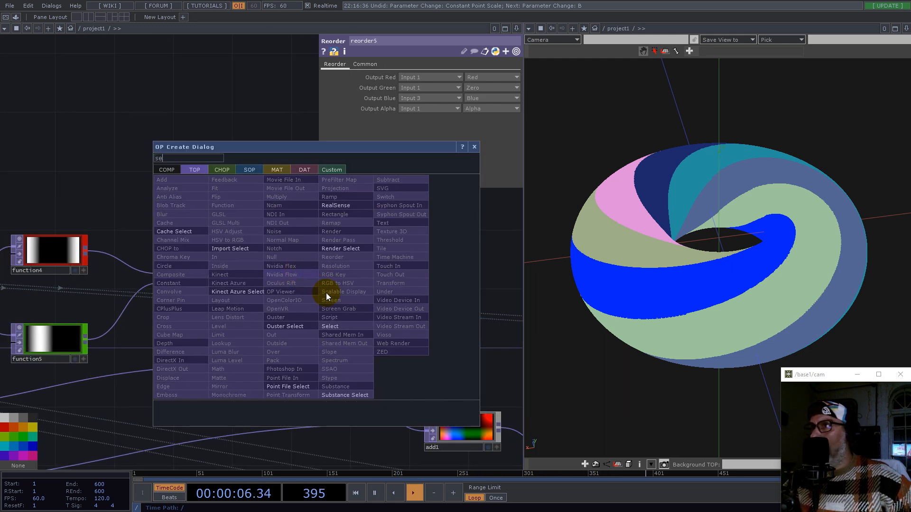
pyautogui.click(330, 326)
pyautogui.moveTo(218, 281); pyautogui.dragTo(439, 78)
# Step: Wire select1 into sub1's input
pyautogui.moveTo(461, 219); pyautogui.dragTo(201, 239)
pyautogui.scroll(-5, 181, 266)
pyautogui.moveTo(163, 273); pyautogui.dragTo(244, 264)
pyautogui.scroll(5, 259, 272)
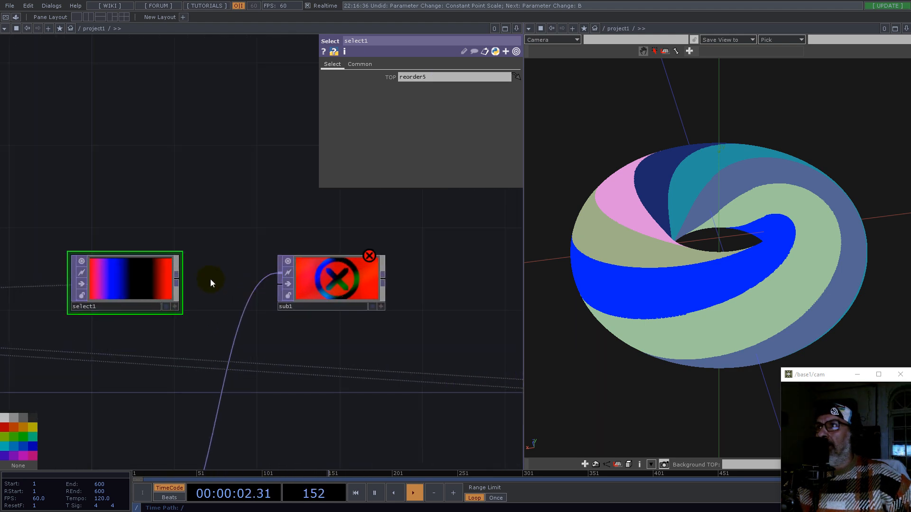
pyautogui.moveTo(183, 280); pyautogui.dragTo(301, 279)
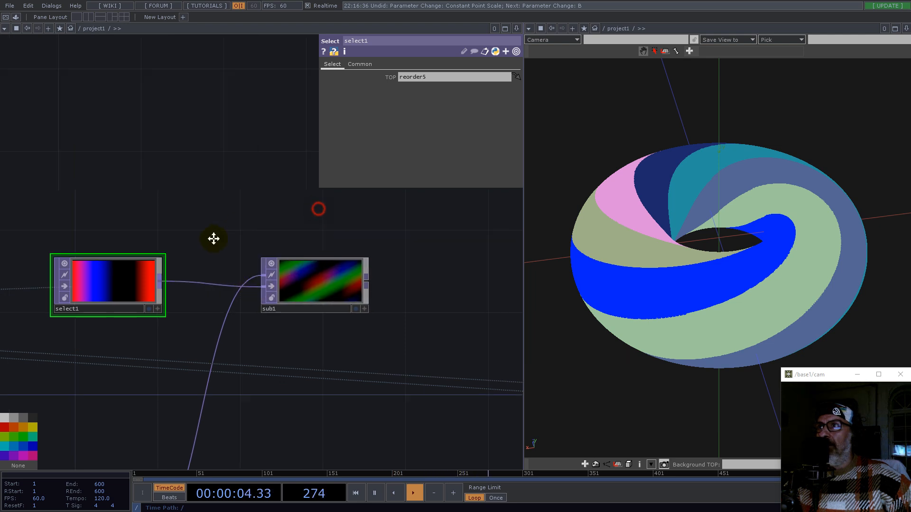
# Step: Append a Monochrome TOP to sub1's output
pyautogui.scroll(3, 232, 332)
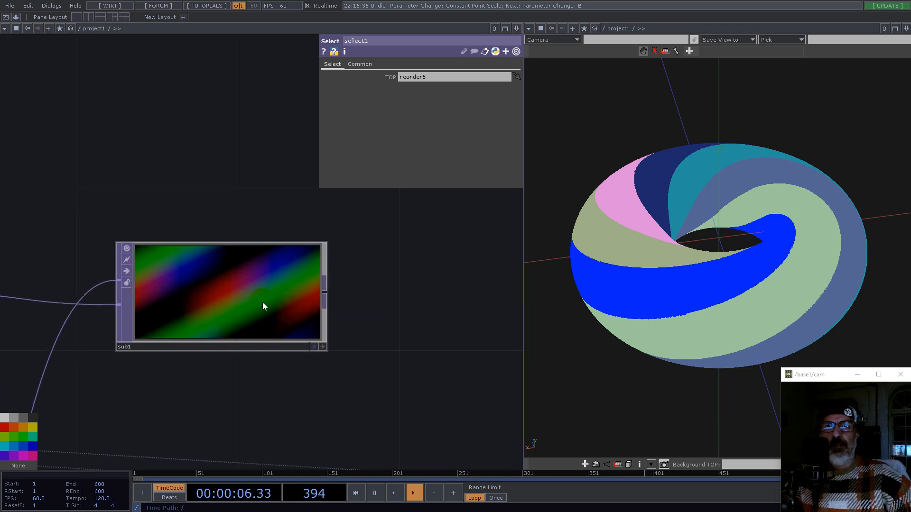
pyautogui.scroll(-5, 302, 264)
pyautogui.moveTo(392, 252); pyautogui.dragTo(291, 283)
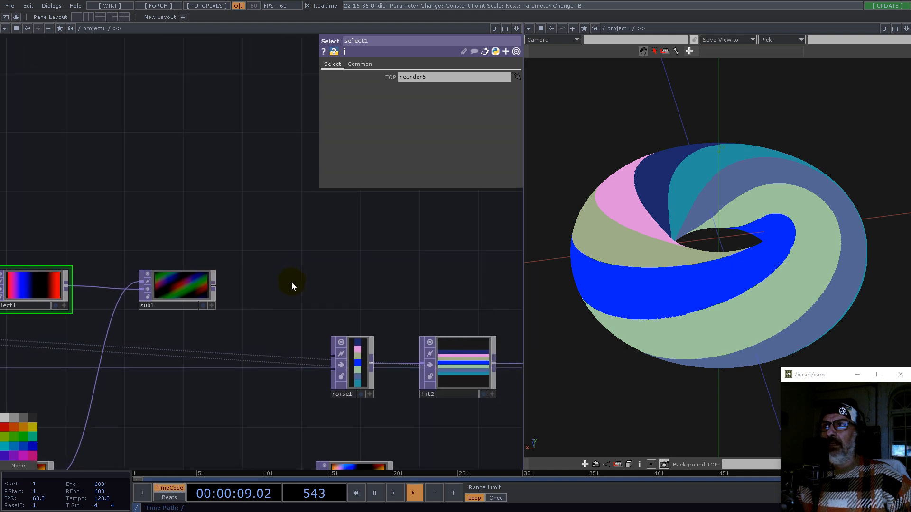
pyautogui.click(214, 290)
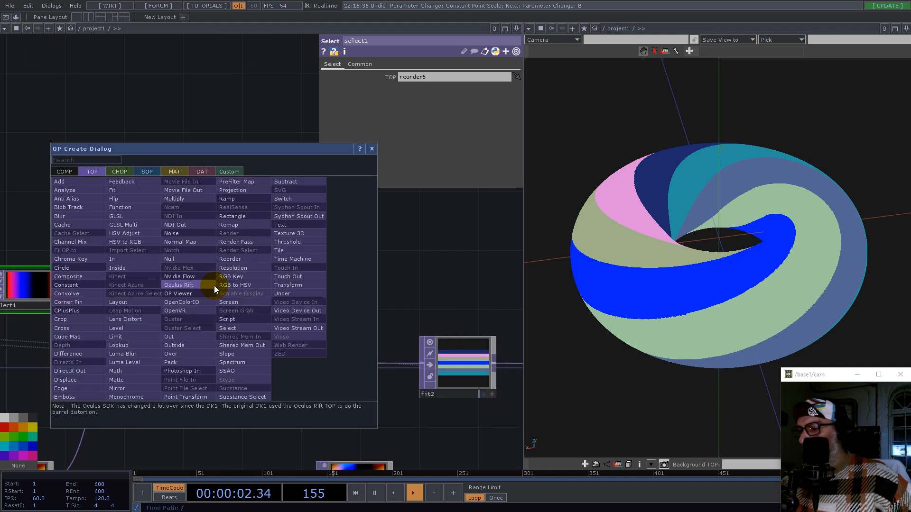
pyautogui.write('mo')
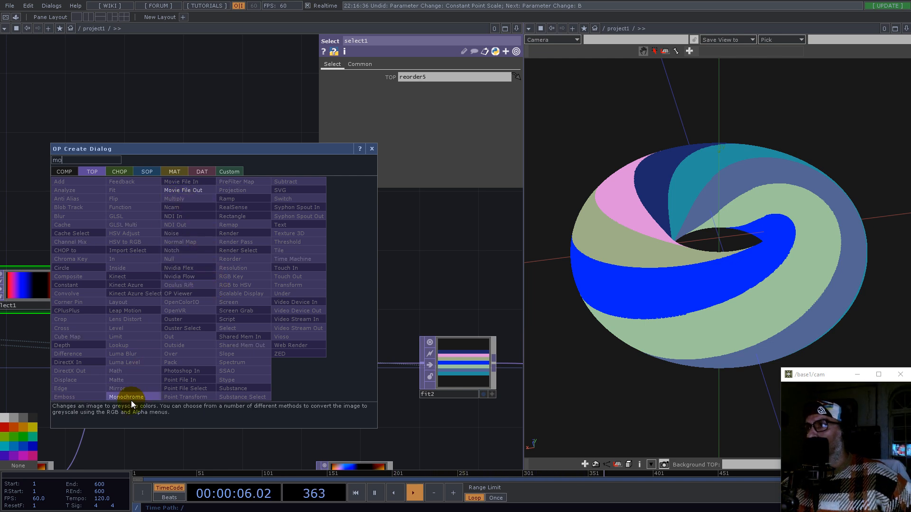
pyautogui.click(130, 397)
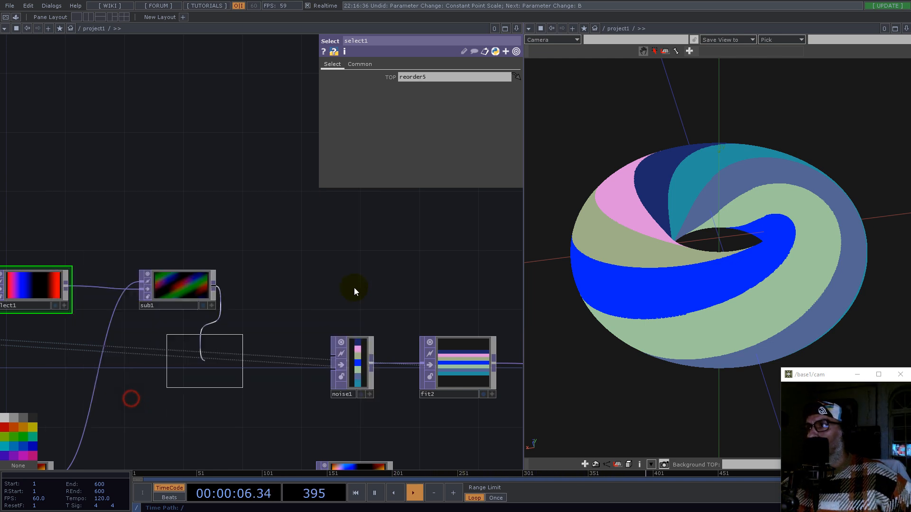
pyautogui.click(309, 294)
pyautogui.scroll(3, 285, 285)
pyautogui.scroll(-4, 274, 279)
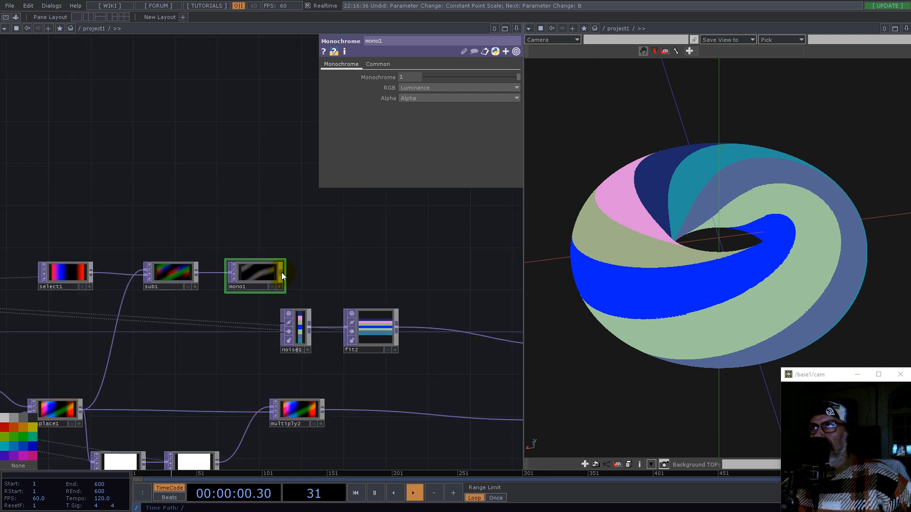
# Step: Append a Multiply TOP after mono1
pyautogui.rightClick(281, 273)
pyautogui.click(252, 186)
pyautogui.click(403, 266)
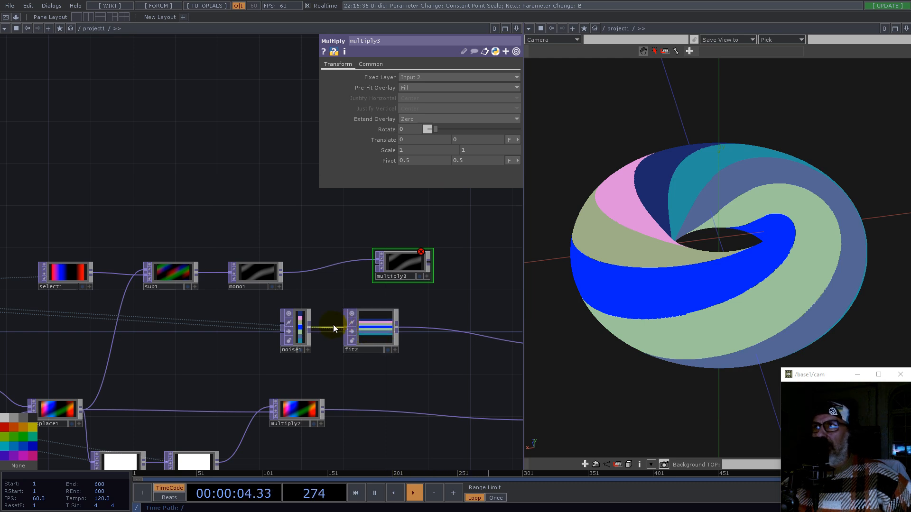
# Step: Wire noise1's output into multiply3's second input
pyautogui.moveTo(315, 326); pyautogui.dragTo(376, 269)
pyautogui.scroll(4, 409, 265)
pyautogui.scroll(2, 408, 264)
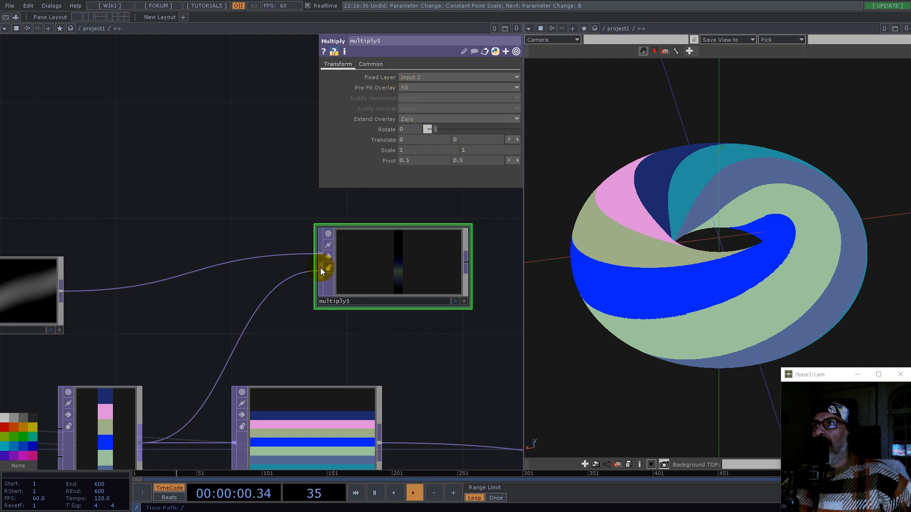
pyautogui.moveTo(321, 253); pyautogui.dragTo(323, 269)
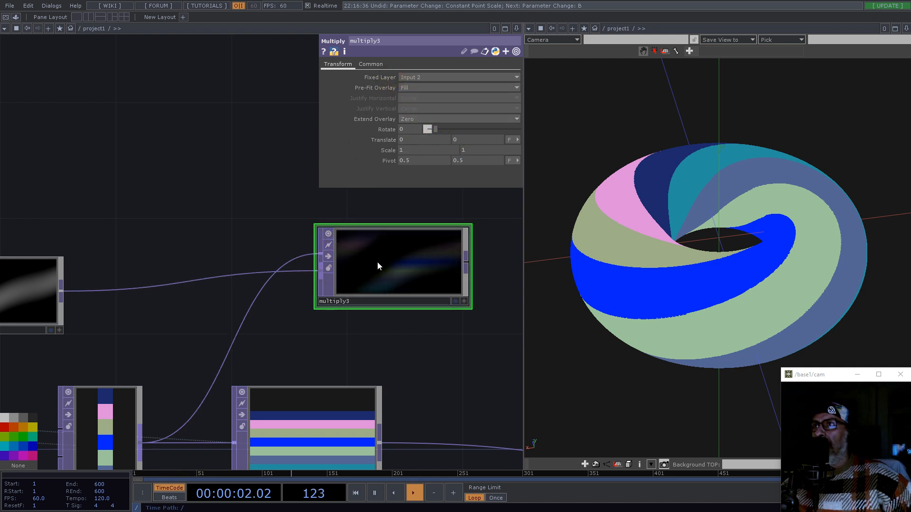
# Step: Set multiply3's pixel format to 32-bit float (RGB) and its input and viewer smoothness to Nearest Pixel
pyautogui.click(373, 66)
pyautogui.click(442, 183)
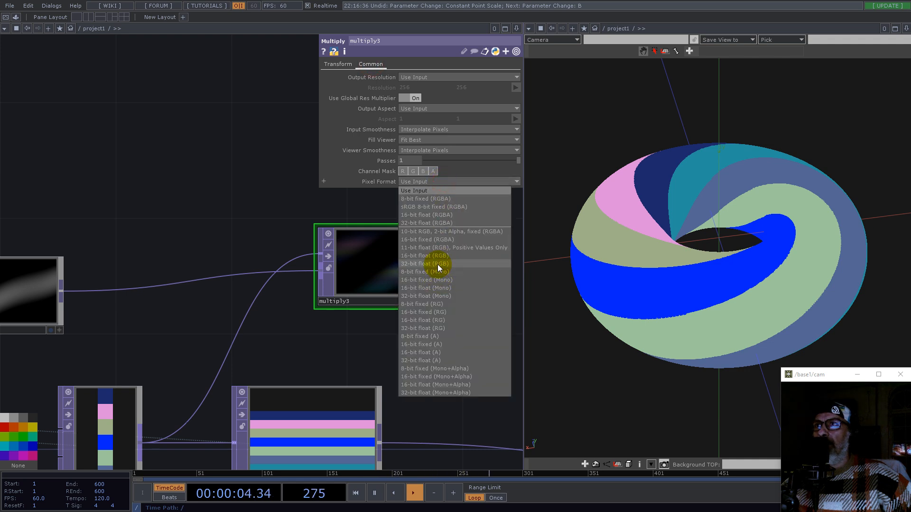
pyautogui.click(437, 264)
pyautogui.click(338, 65)
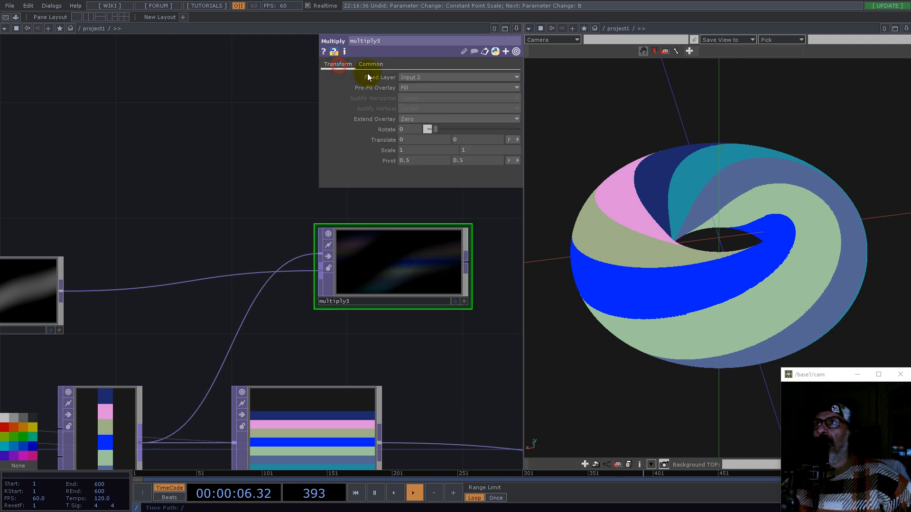
pyautogui.click(370, 68)
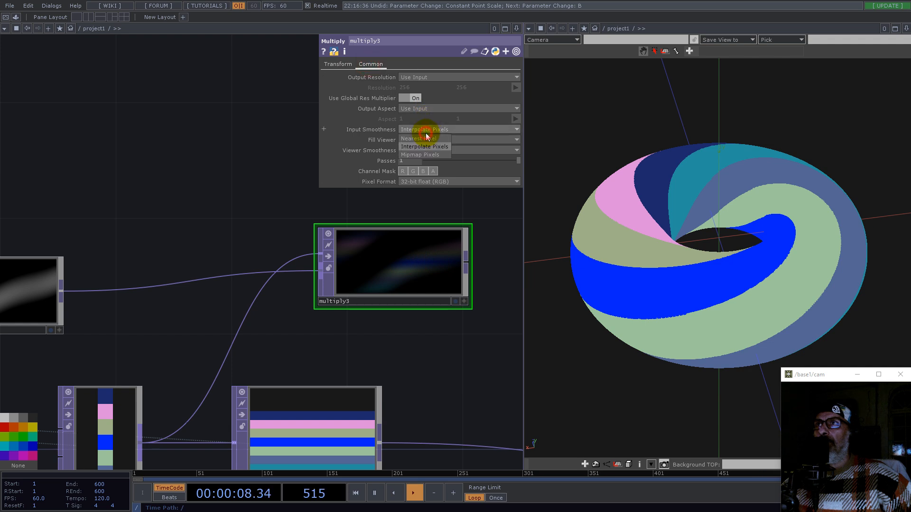
pyautogui.click(424, 150)
pyautogui.click(425, 160)
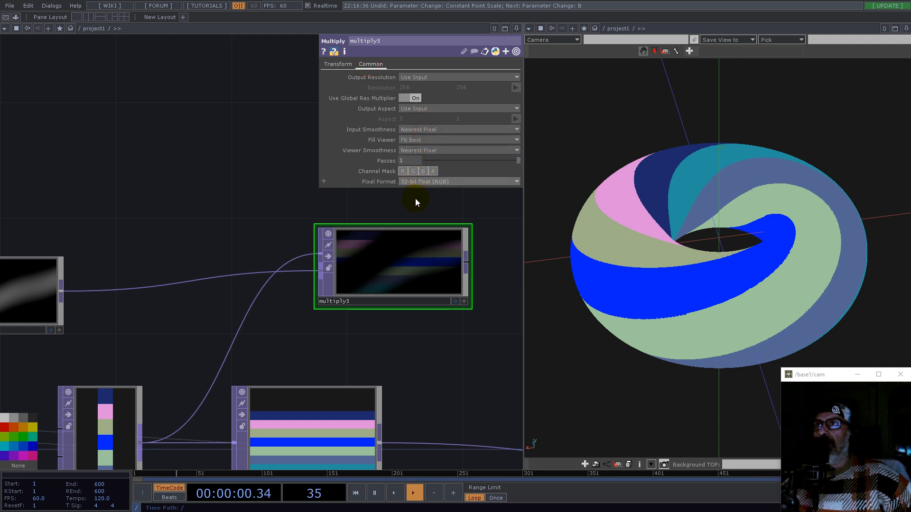
# Step: Route multiply3's output into mult1 in place of fit2, and delete fit2
pyautogui.scroll(-5, 389, 337)
pyautogui.scroll(5, 368, 354)
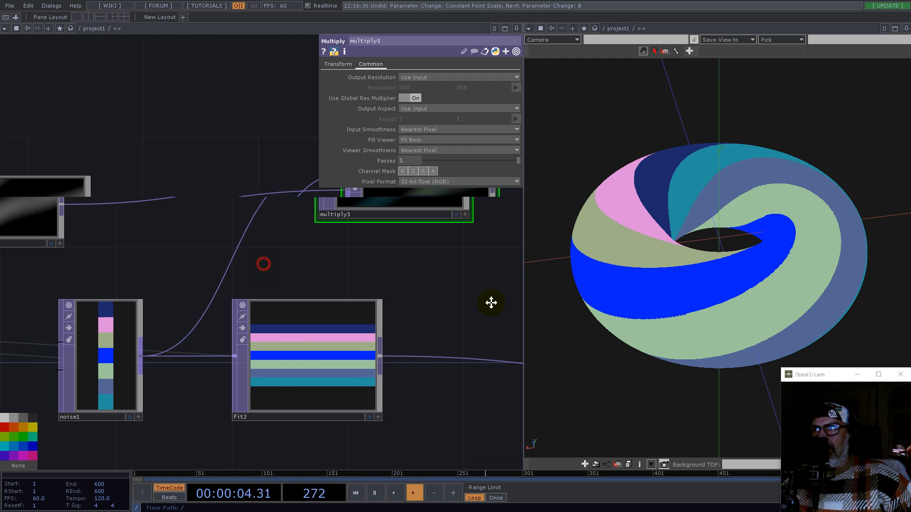
pyautogui.scroll(-5, 215, 242)
pyautogui.scroll(-3, 207, 237)
pyautogui.scroll(-1, 304, 238)
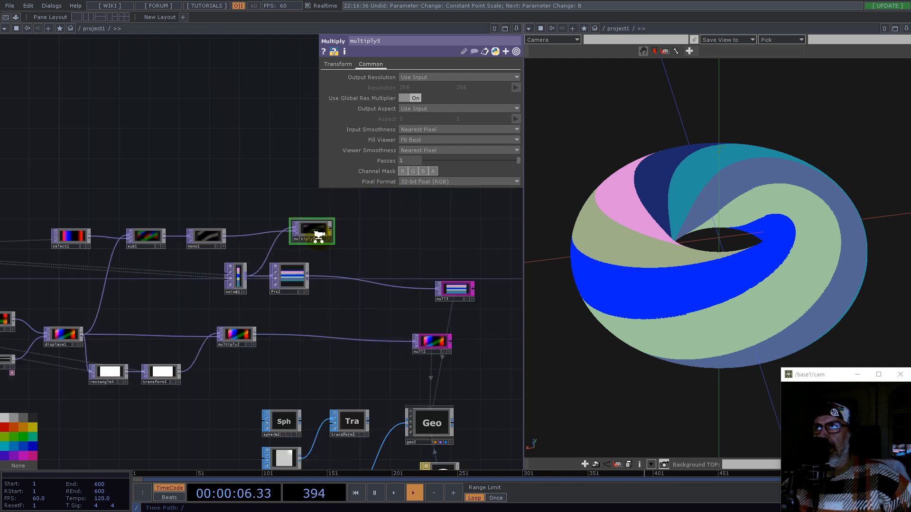
pyautogui.scroll(3, 344, 227)
pyautogui.click(343, 221)
pyautogui.click(401, 321)
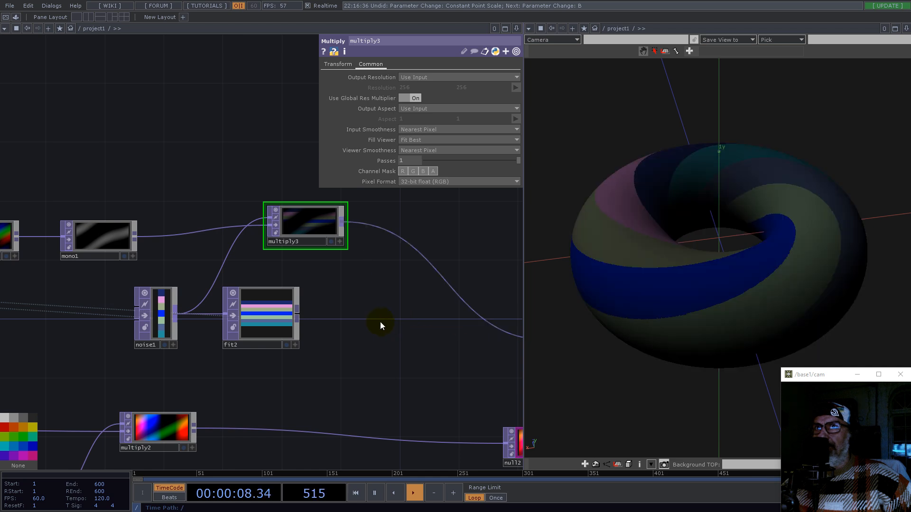
pyautogui.click(255, 318)
pyautogui.press('Delete')
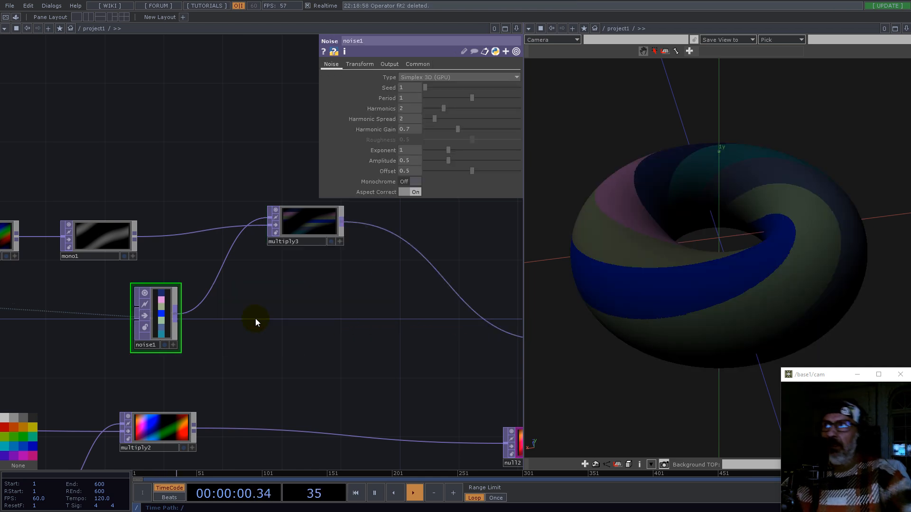
# Step: Rearrange the noise, multiply and select nodes to tidy the network layout
pyautogui.moveTo(305, 233); pyautogui.dragTo(306, 307)
pyautogui.moveTo(189, 212); pyautogui.dragTo(315, 211)
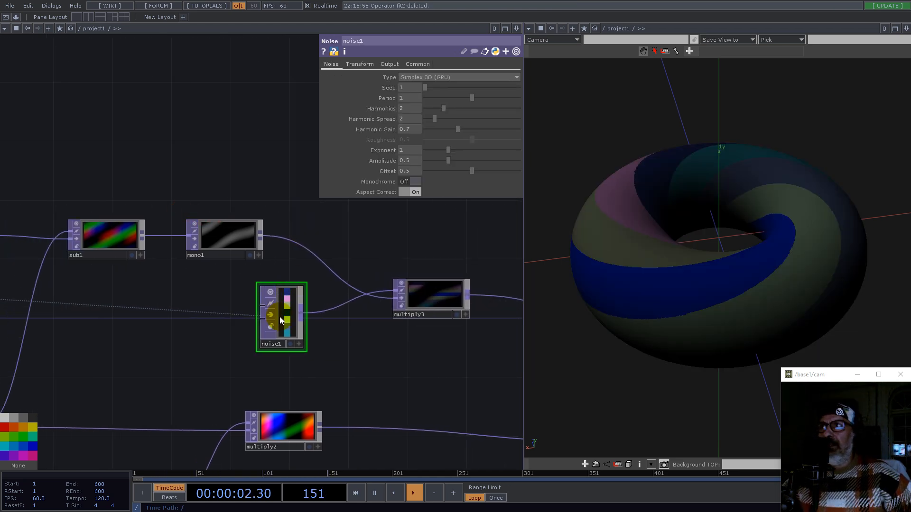
pyautogui.moveTo(281, 319); pyautogui.dragTo(267, 348)
pyautogui.moveTo(617, 327)
pyautogui.mouseDown()
pyautogui.moveTo(665, 304)
pyautogui.moveTo(653, 335)
pyautogui.moveTo(610, 337)
pyautogui.moveTo(584, 325)
pyautogui.moveTo(610, 323)
pyautogui.mouseUp()
pyautogui.moveTo(730, 290); pyautogui.dragTo(728, 315)
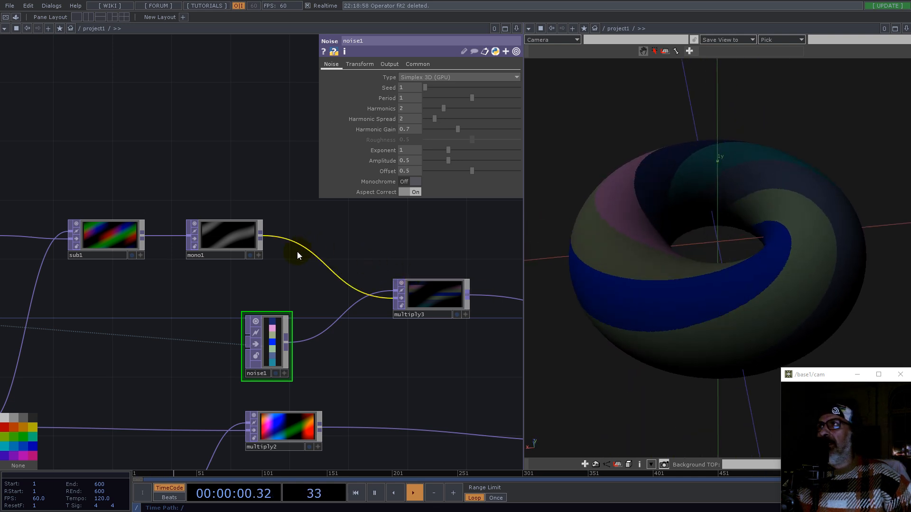
pyautogui.moveTo(232, 236); pyautogui.dragTo(275, 238)
pyautogui.moveTo(354, 199); pyautogui.dragTo(382, 203)
pyautogui.scroll(1, 340, 268)
pyautogui.scroll(-1, 340, 268)
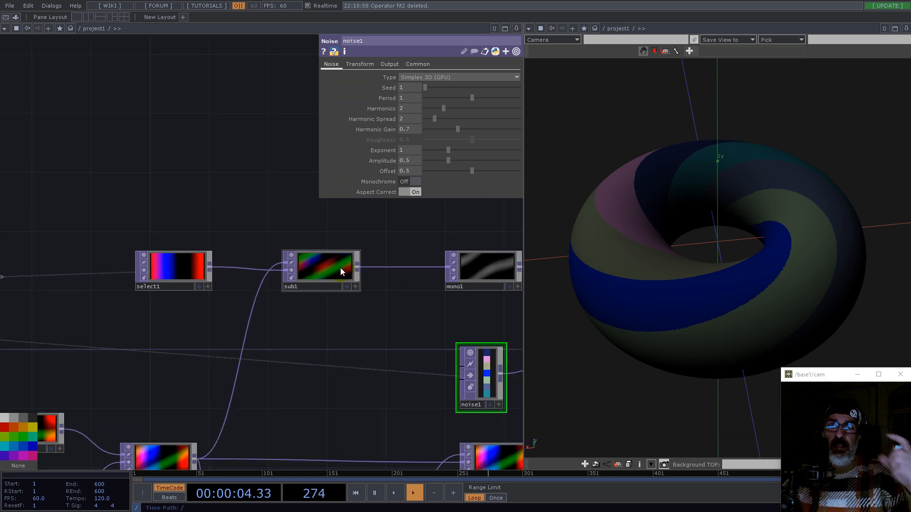
pyautogui.moveTo(118, 196); pyautogui.dragTo(320, 295)
pyautogui.moveTo(320, 295); pyautogui.dragTo(320, 294, button='right')
pyautogui.moveTo(327, 270); pyautogui.dragTo(237, 283)
pyautogui.moveTo(288, 342); pyautogui.dragTo(325, 260)
pyautogui.scroll(-3, 326, 261)
pyautogui.moveTo(223, 221); pyautogui.dragTo(119, 246)
pyautogui.moveTo(80, 217); pyautogui.dragTo(420, 314, button='right')
pyautogui.moveTo(183, 260); pyautogui.dragTo(243, 260)
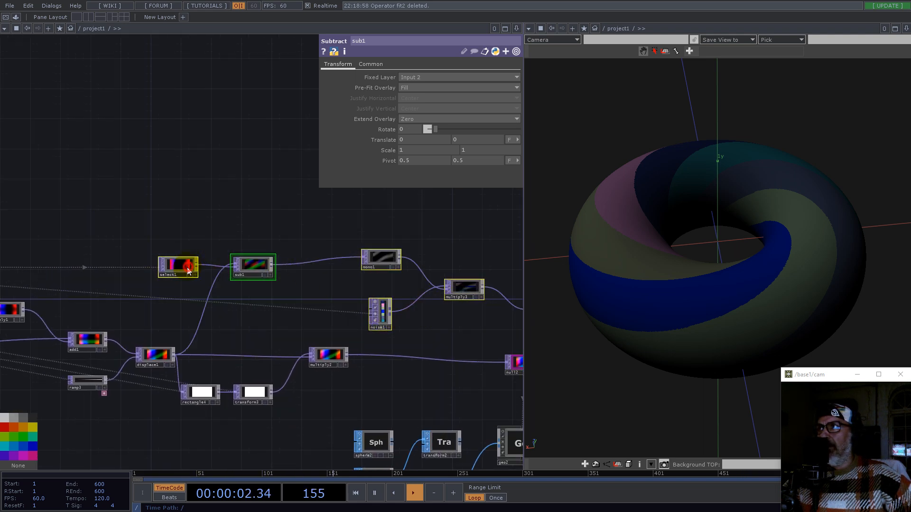
pyautogui.moveTo(189, 271); pyautogui.dragTo(136, 248)
pyautogui.moveTo(289, 207); pyautogui.dragTo(128, 163)
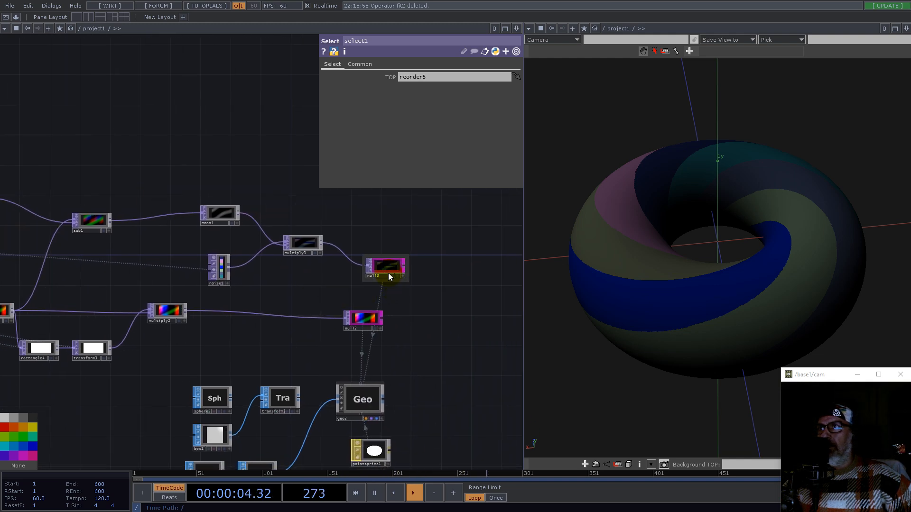
# Step: Insert a Null TOP on the wire between sub1 and mono1
pyautogui.scroll(5, 137, 219)
pyautogui.rightClick(151, 217)
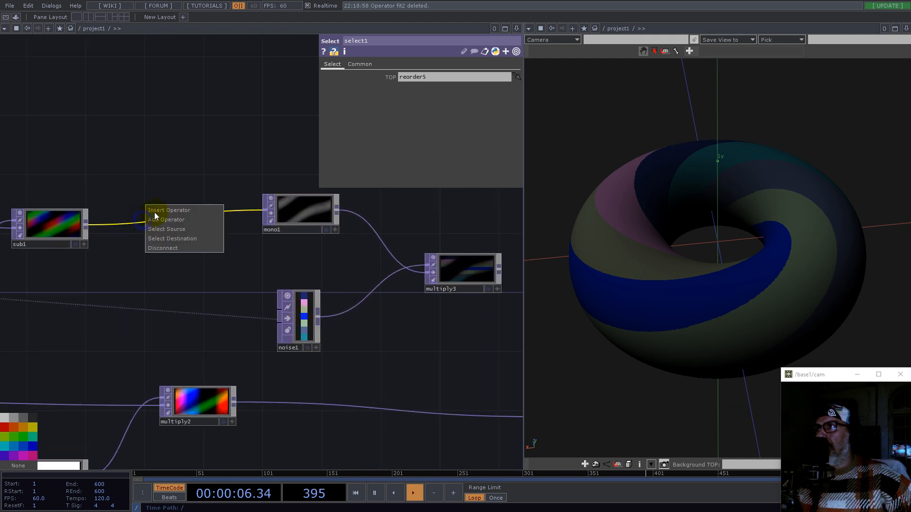
pyautogui.click(156, 211)
pyautogui.write('nul')
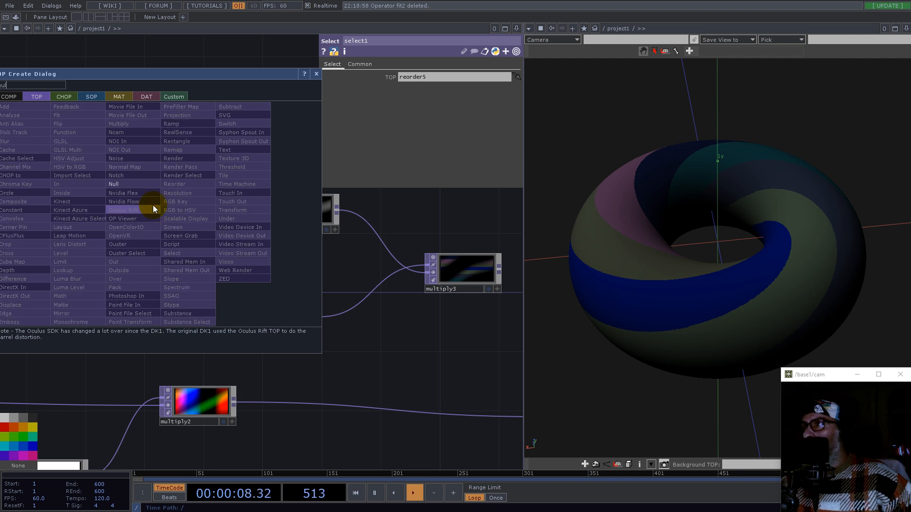
pyautogui.press('Return')
pyautogui.click(163, 220)
# Step: Collapse the null into a Base COMP, enter it and delete the null inside
pyautogui.moveTo(119, 175); pyautogui.dragTo(203, 284)
pyautogui.rightClick(203, 285)
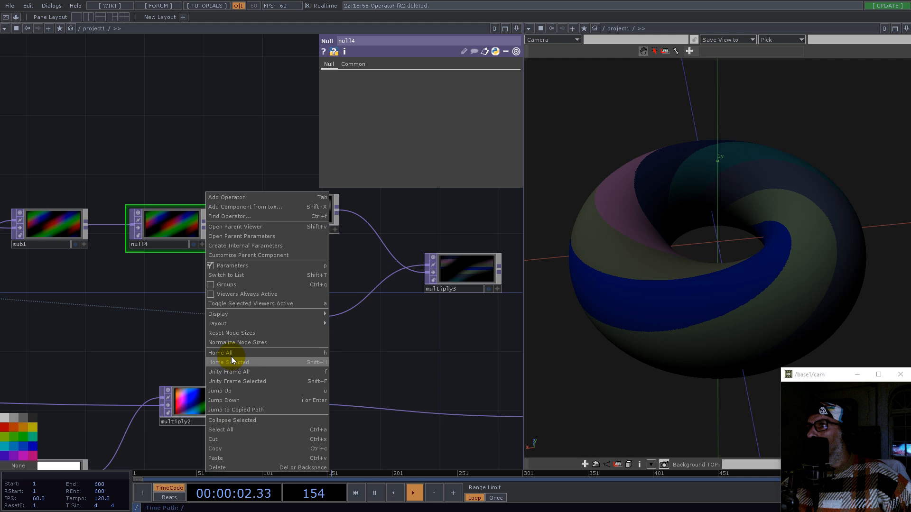
pyautogui.click(232, 420)
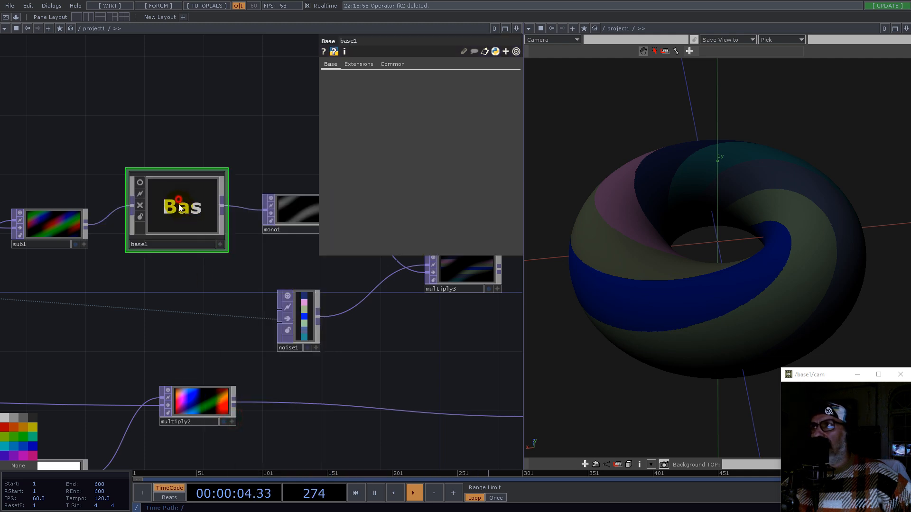
pyautogui.moveTo(179, 205); pyautogui.dragTo(176, 238)
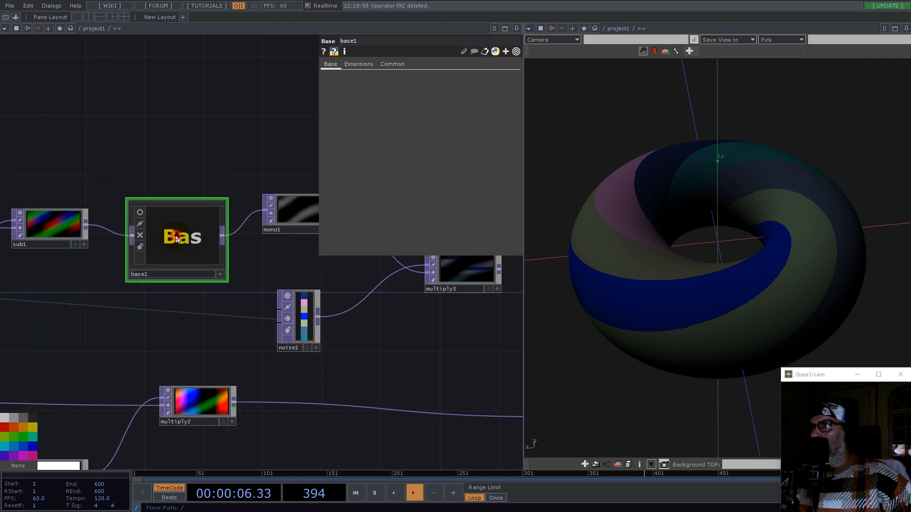
pyautogui.press('i')
pyautogui.press('Delete')
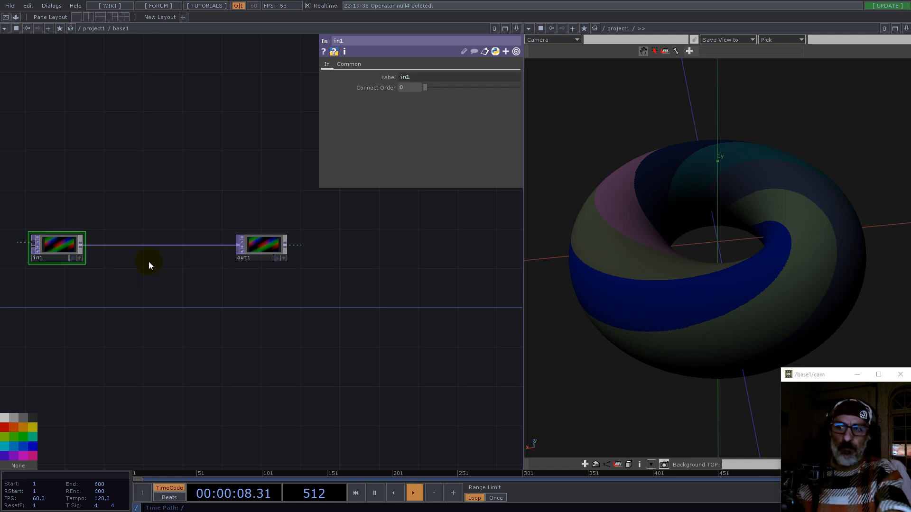
# Step: Append a Math TOP after in1 and set its Combine Channels to Length
pyautogui.rightClick(82, 244)
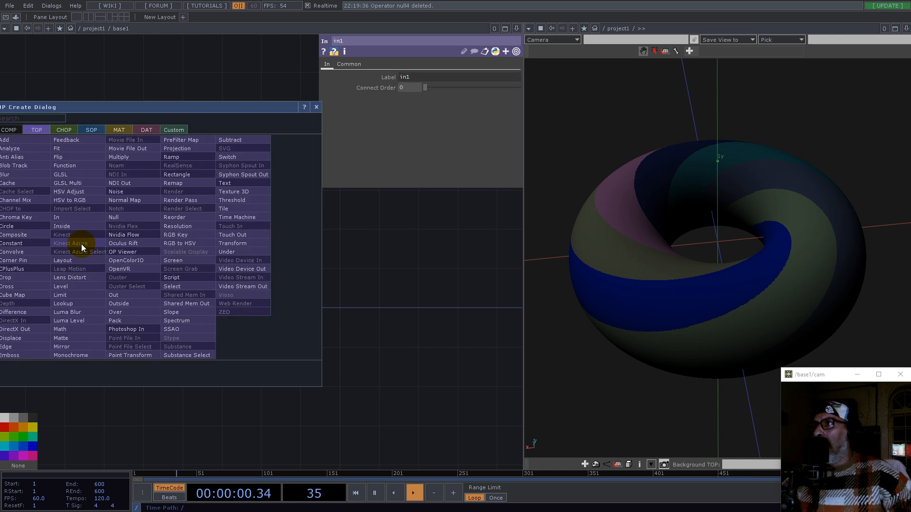
pyautogui.write('math')
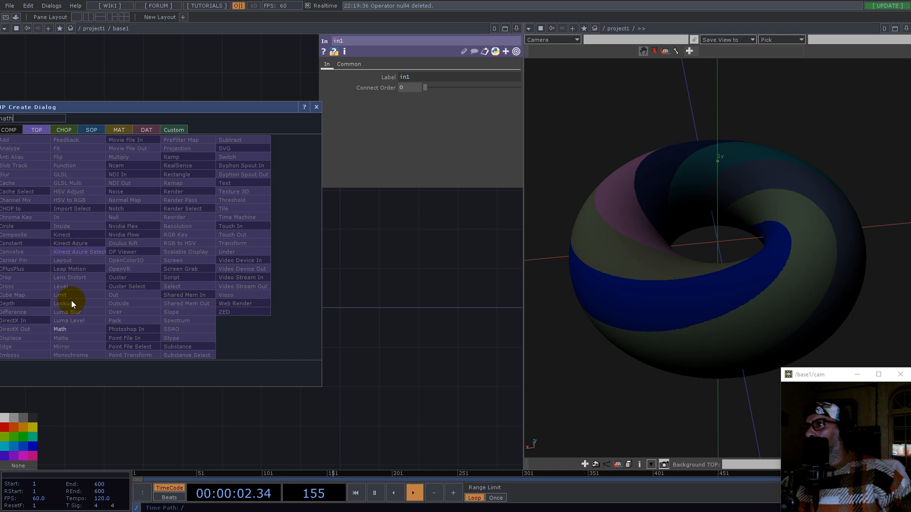
pyautogui.press('Return')
pyautogui.click(170, 274)
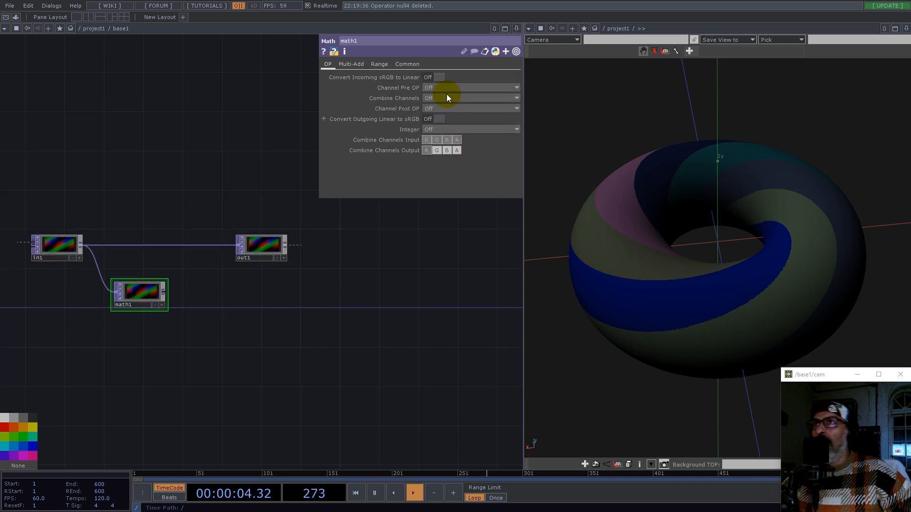
pyautogui.click(435, 97)
pyautogui.click(457, 142)
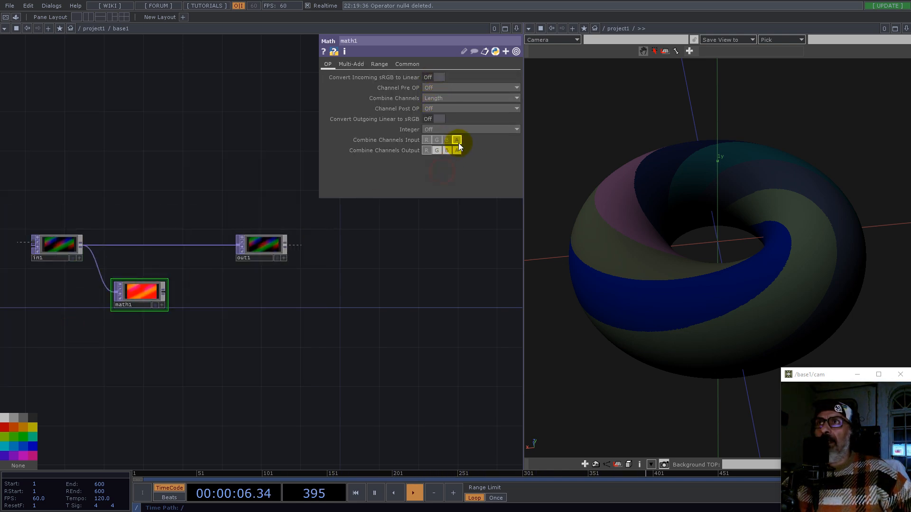
# Step: Set math1's pixel format to 32-bit float (Mono)
pyautogui.click(407, 65)
pyautogui.click(452, 182)
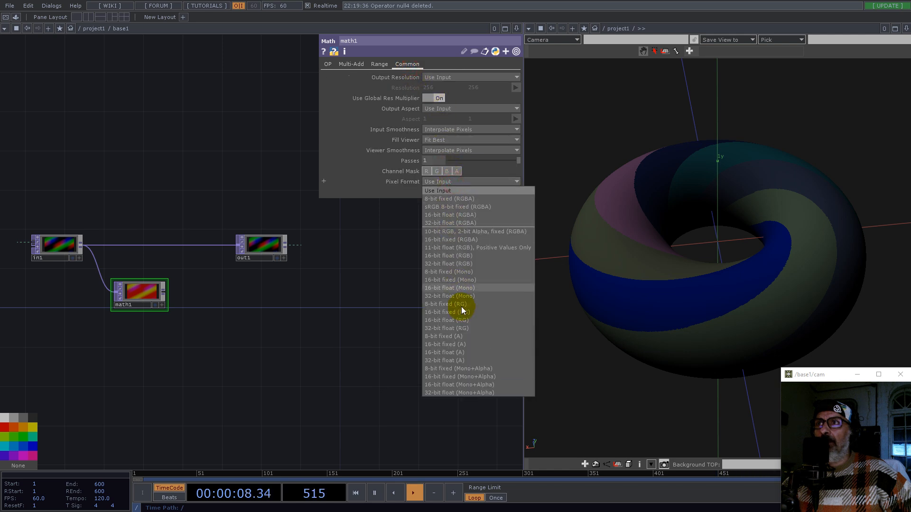
pyautogui.click(466, 294)
# Step: Insert a Composite TOP on the wire between in1 and out1 and connect math1 as its second input
pyautogui.rightClick(163, 245)
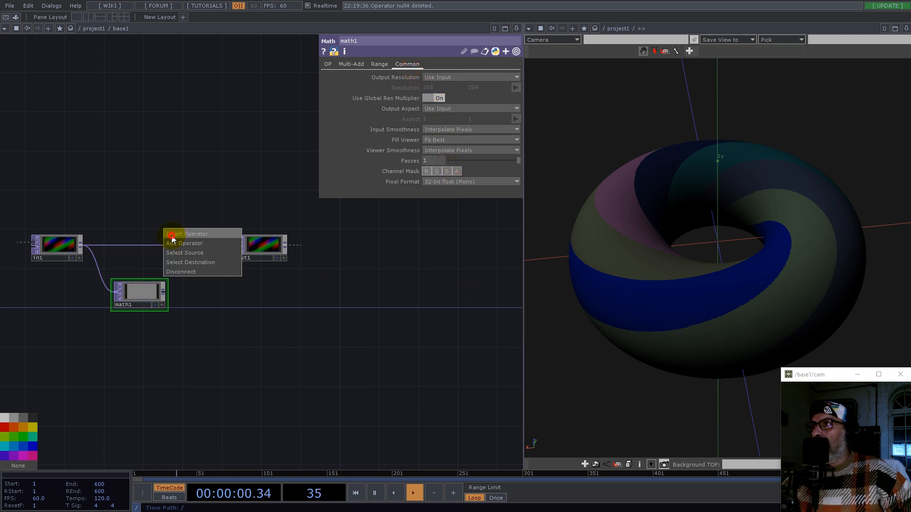
pyautogui.click(171, 235)
pyautogui.write('comp')
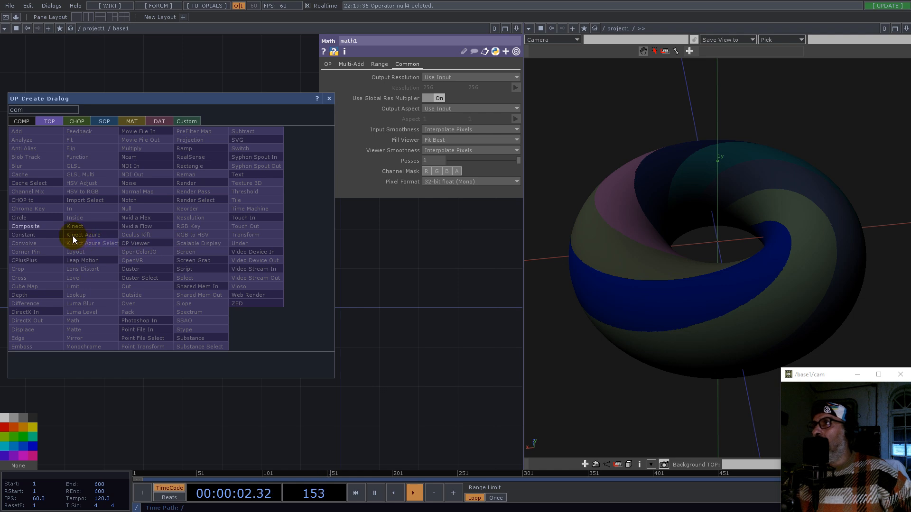
pyautogui.click(41, 229)
pyautogui.click(177, 246)
pyautogui.click(164, 292)
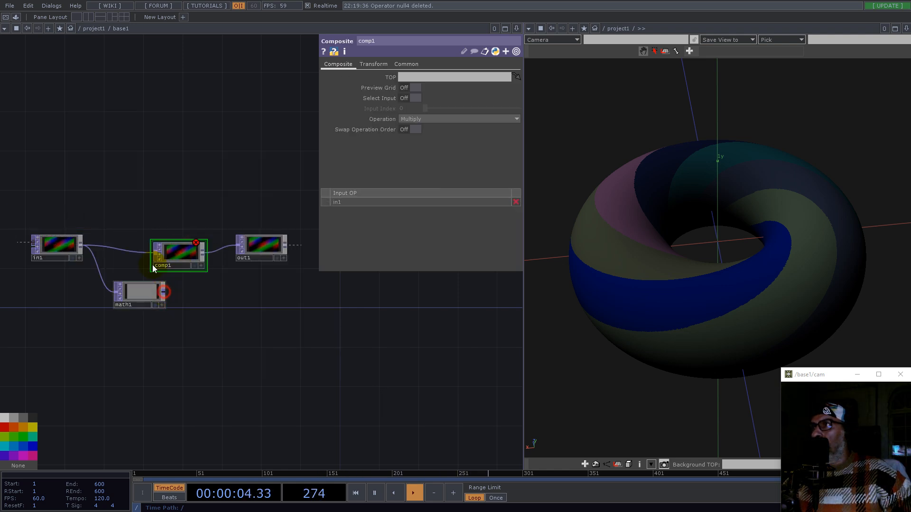
pyautogui.click(152, 265)
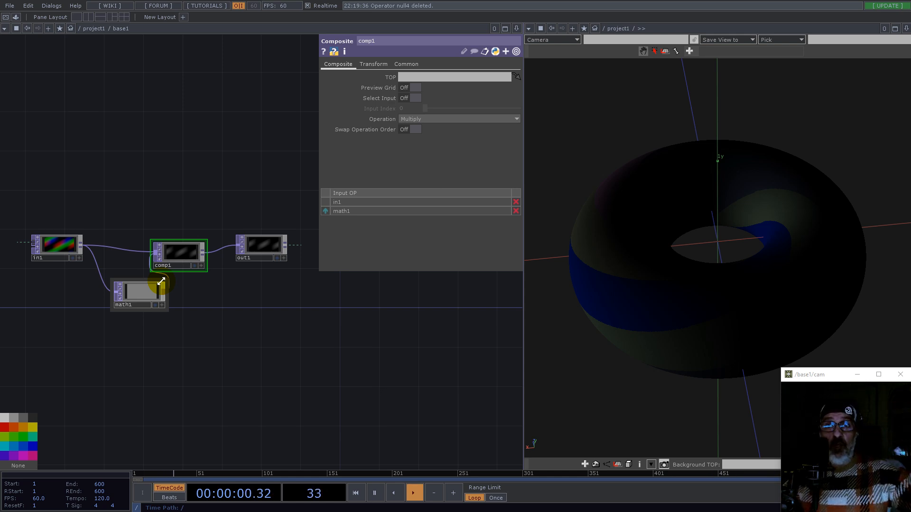
# Step: Set comp1's Operation to Divide and check its Common and Transform parameters
pyautogui.click(408, 119)
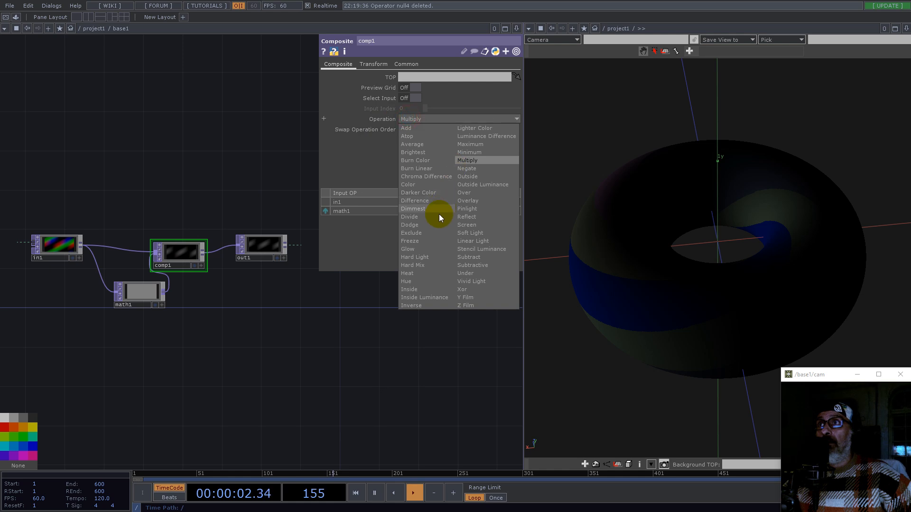
pyautogui.click(417, 217)
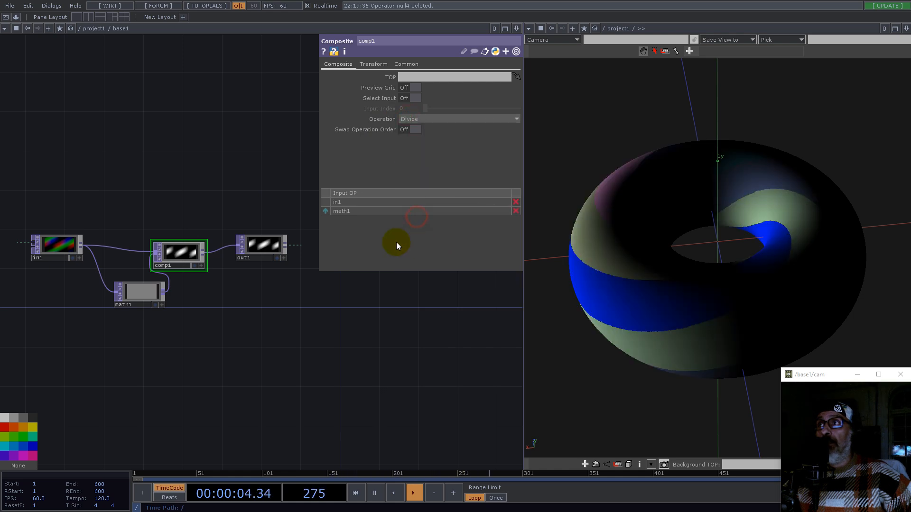
pyautogui.click(402, 64)
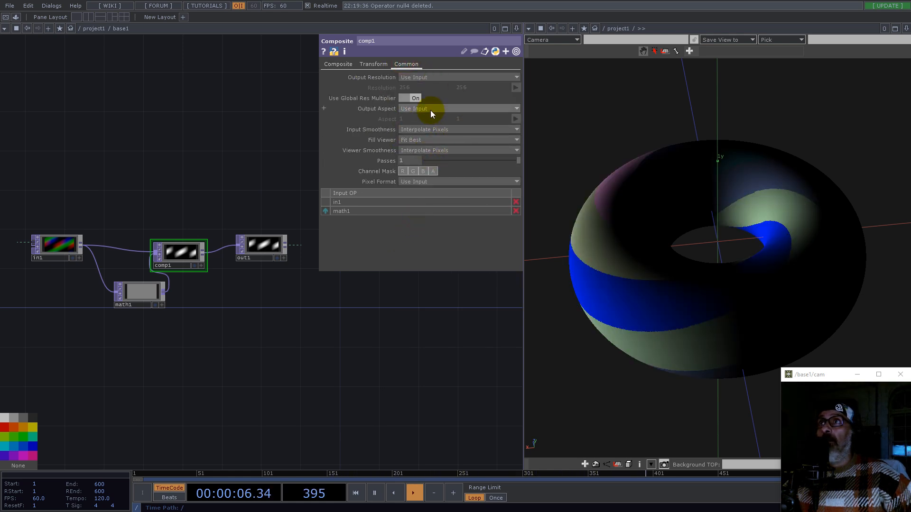
pyautogui.click(370, 64)
pyautogui.click(411, 86)
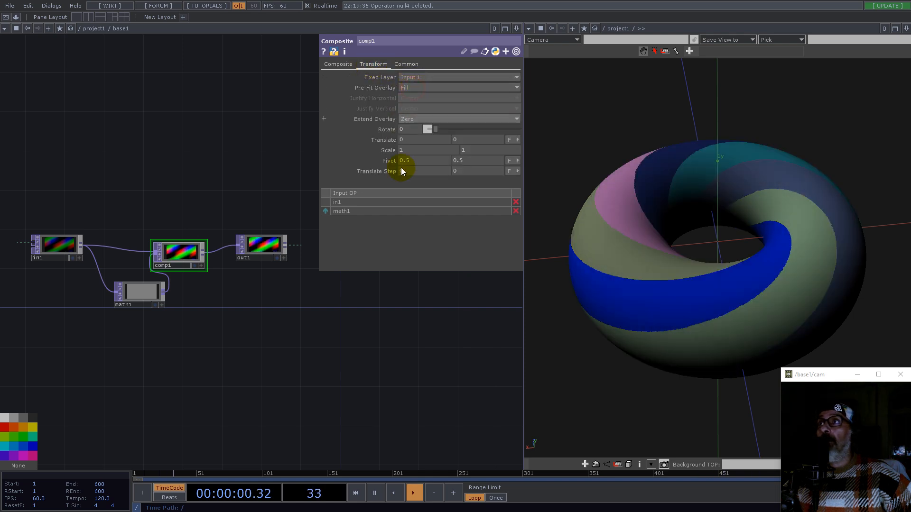
# Step: Open constant2's parameters in a floating window and set tickness to 0.35
pyautogui.scroll(-10, 262, 340)
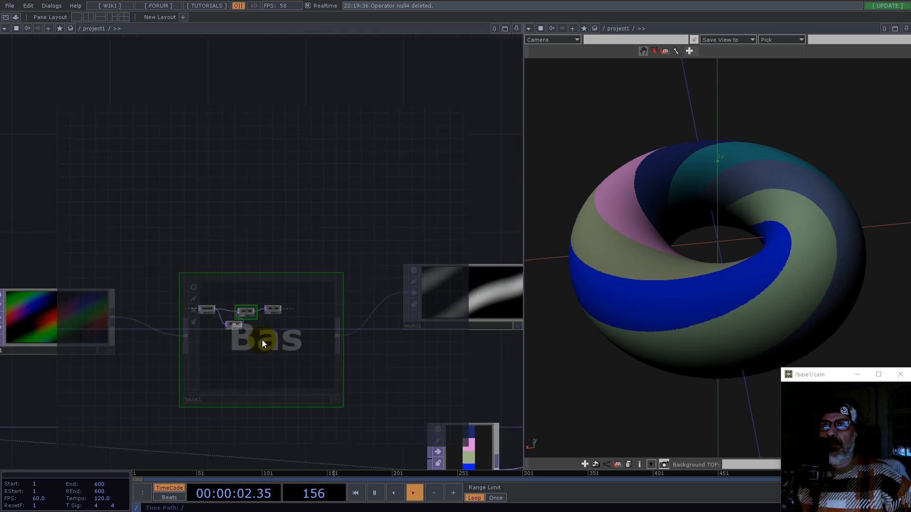
pyautogui.moveTo(669, 303); pyautogui.dragTo(688, 309)
pyautogui.scroll(-8, 217, 268)
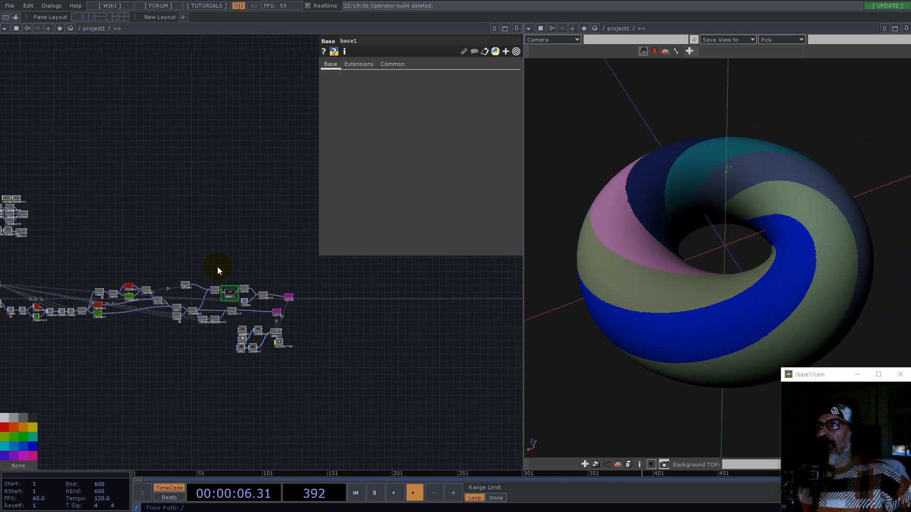
pyautogui.scroll(6, 36, 232)
pyautogui.scroll(5, 77, 402)
pyautogui.rightClick(84, 401)
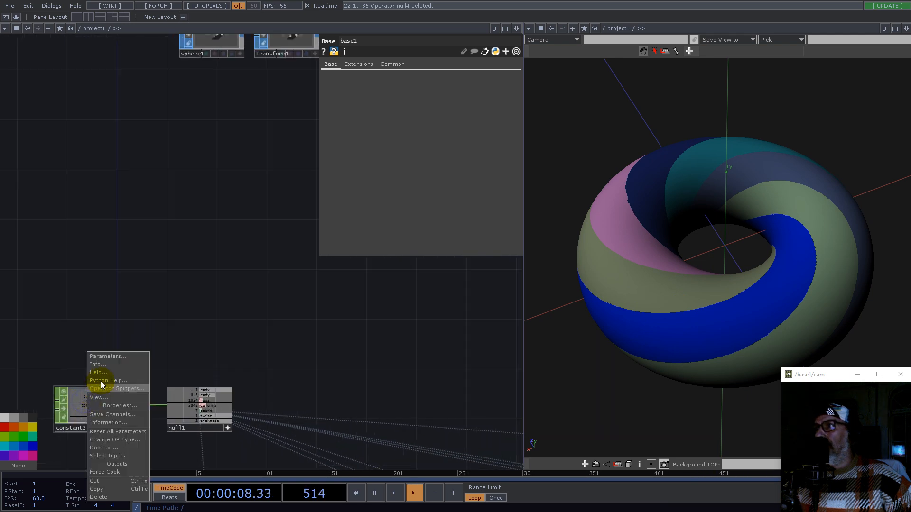
pyautogui.click(105, 356)
pyautogui.moveTo(125, 294); pyautogui.dragTo(212, 147)
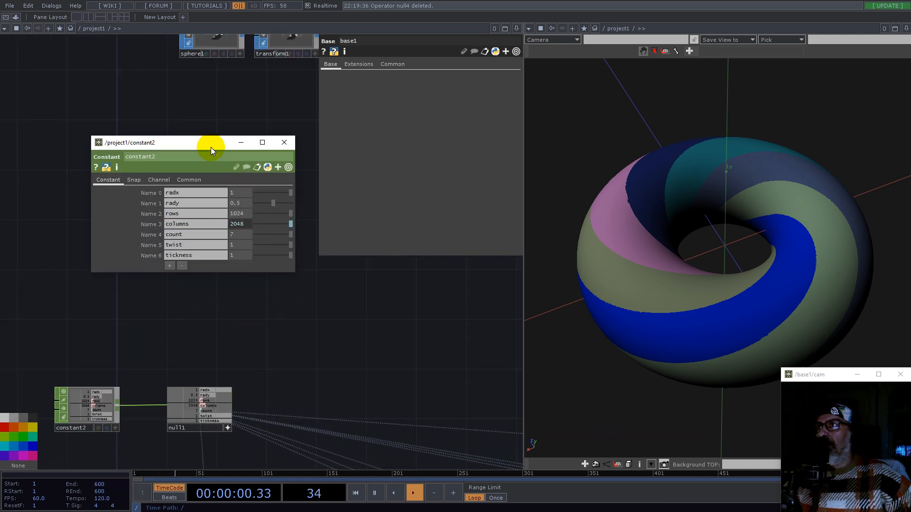
pyautogui.moveTo(288, 257); pyautogui.dragTo(268, 256)
pyautogui.moveTo(646, 265); pyautogui.dragTo(640, 244)
pyautogui.moveTo(665, 285); pyautogui.dragTo(730, 284, button='middle')
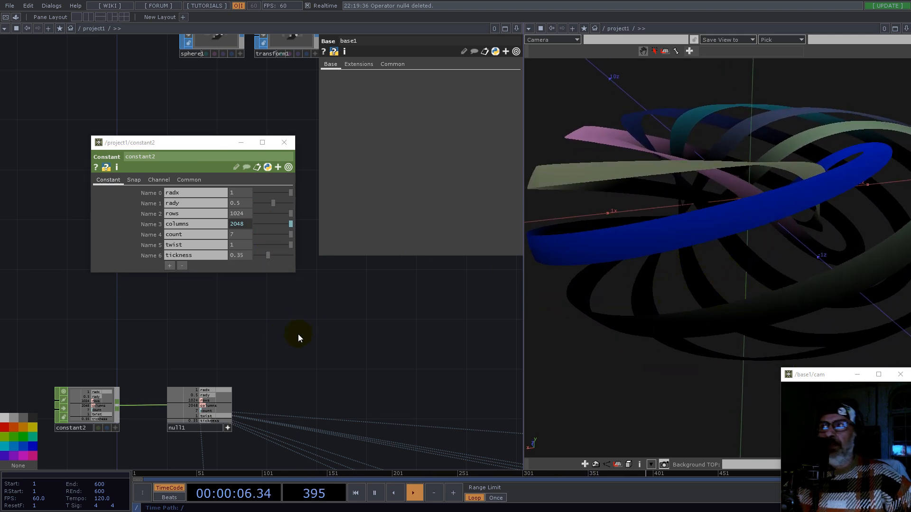
# Step: Insert a Math TOP on the wire between base1 and mono1
pyautogui.scroll(-5, 298, 334)
pyautogui.moveTo(370, 337); pyautogui.dragTo(118, 330)
pyautogui.moveTo(440, 330); pyautogui.dragTo(218, 337)
pyautogui.scroll(5, 329, 378)
pyautogui.moveTo(289, 335); pyautogui.dragTo(299, 349)
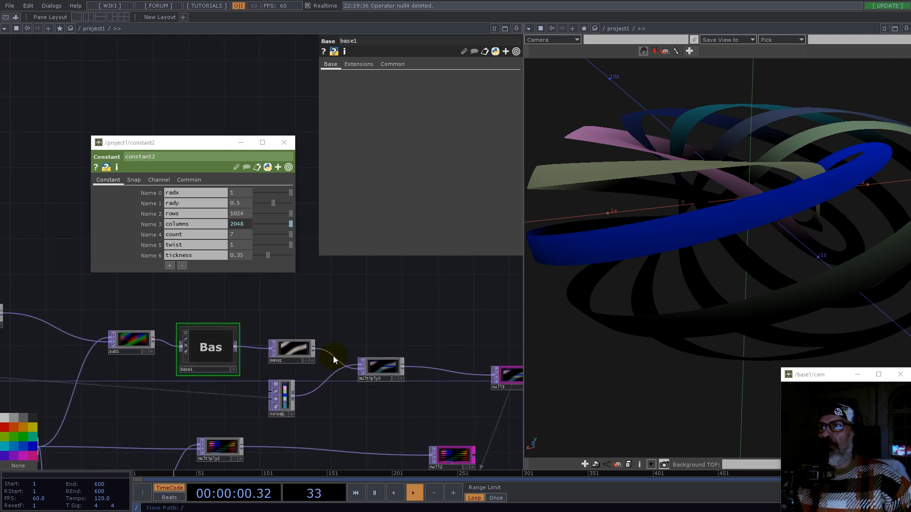
pyautogui.scroll(4, 331, 355)
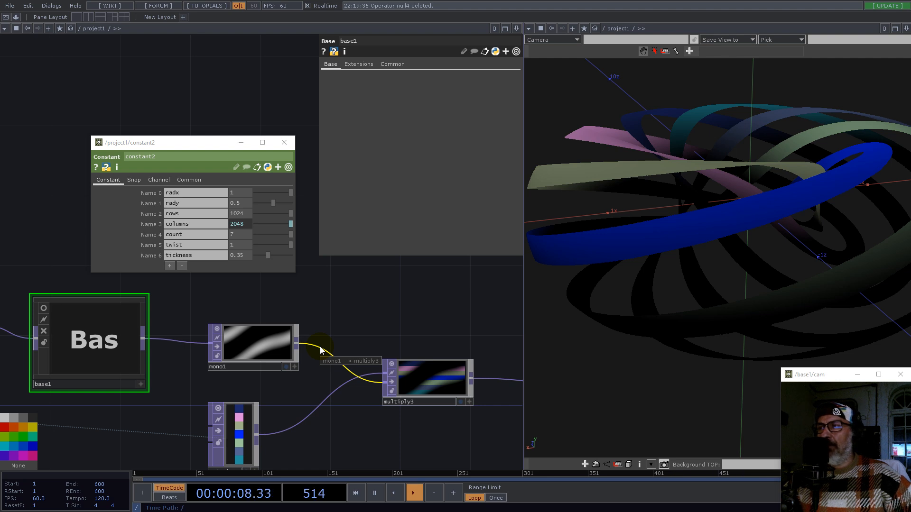
pyautogui.click(43, 309)
pyautogui.scroll(-5, 335, 316)
pyautogui.moveTo(300, 304); pyautogui.dragTo(376, 373, button='right')
pyautogui.moveTo(368, 340); pyautogui.dragTo(400, 341)
pyautogui.click(467, 346)
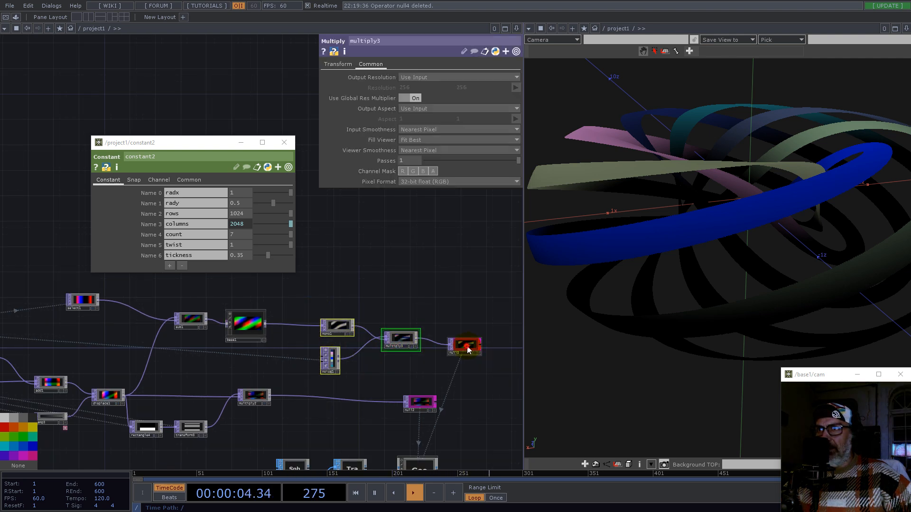
pyautogui.scroll(3, 277, 314)
pyautogui.press('Tab')
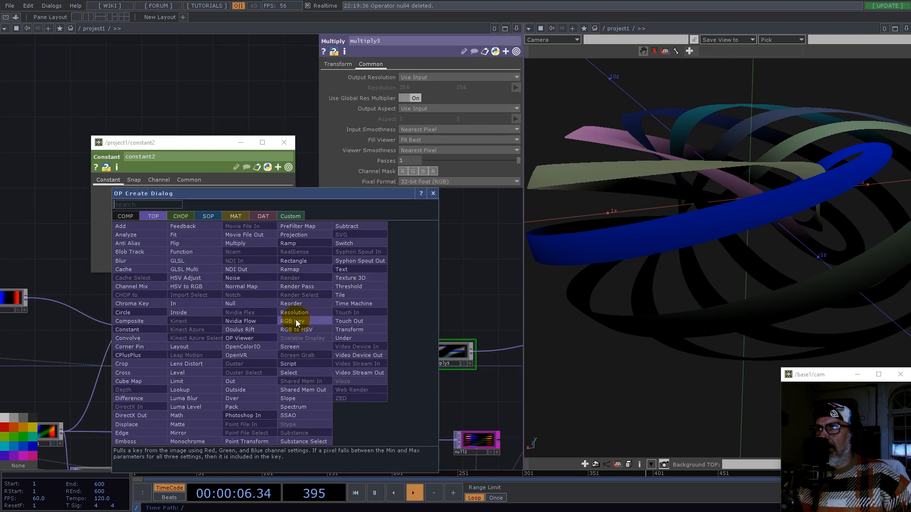
pyautogui.write('mat')
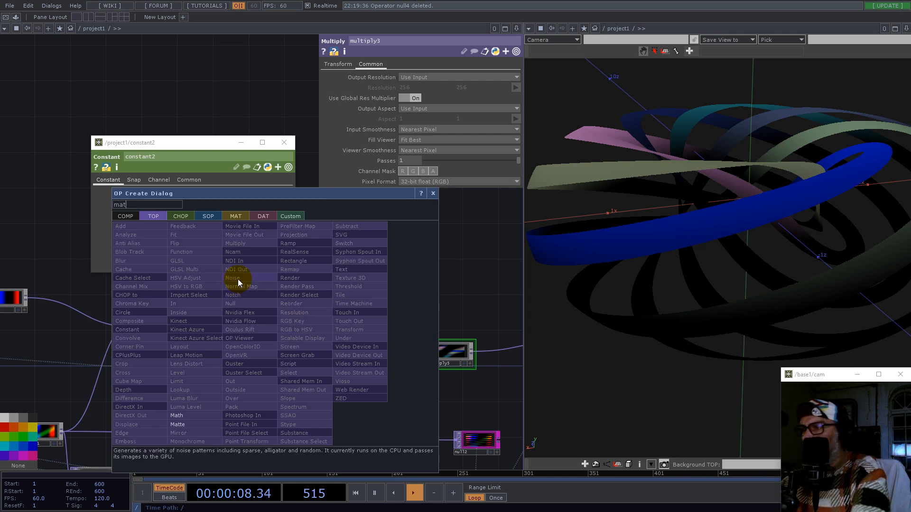
pyautogui.click(176, 416)
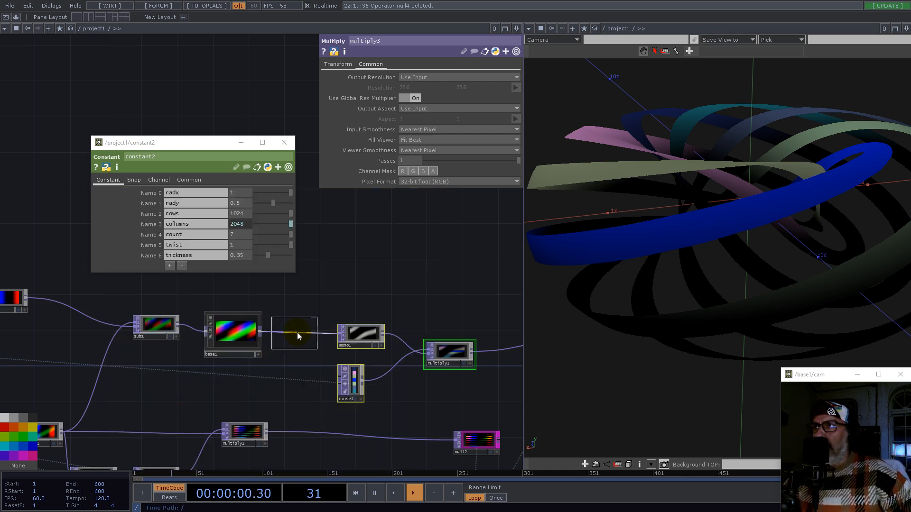
pyautogui.click(299, 334)
# Step: On math5's Range page, set the From Range minimums for R, G and B to -1, and B's maximum to 0
pyautogui.scroll(3, 301, 334)
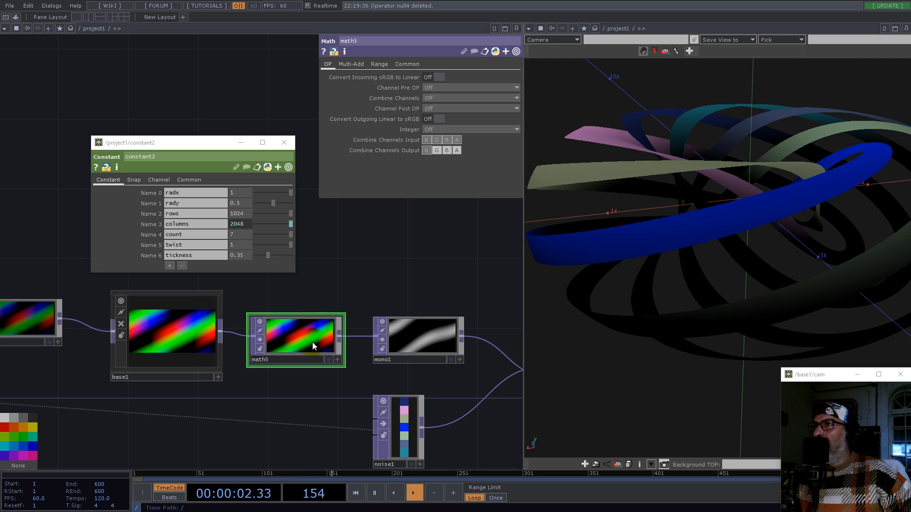
pyautogui.click(378, 63)
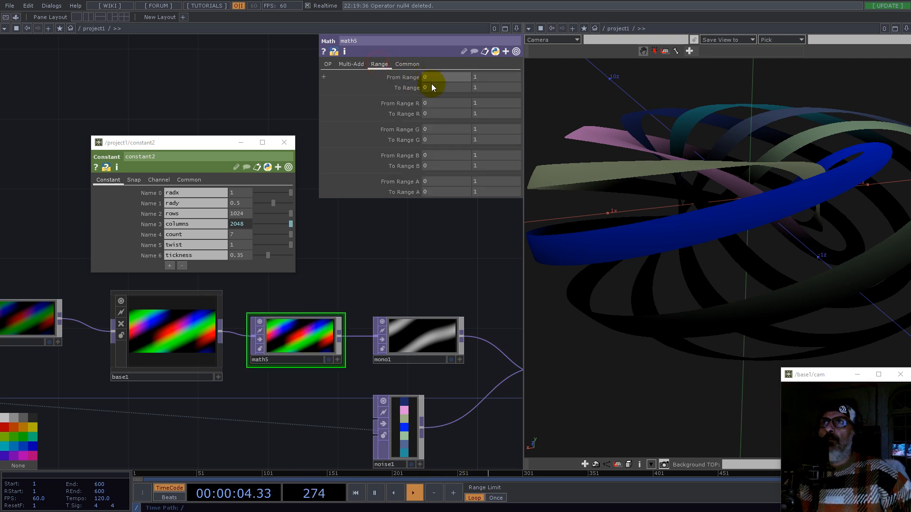
pyautogui.click(435, 103)
pyautogui.write('-0.1')
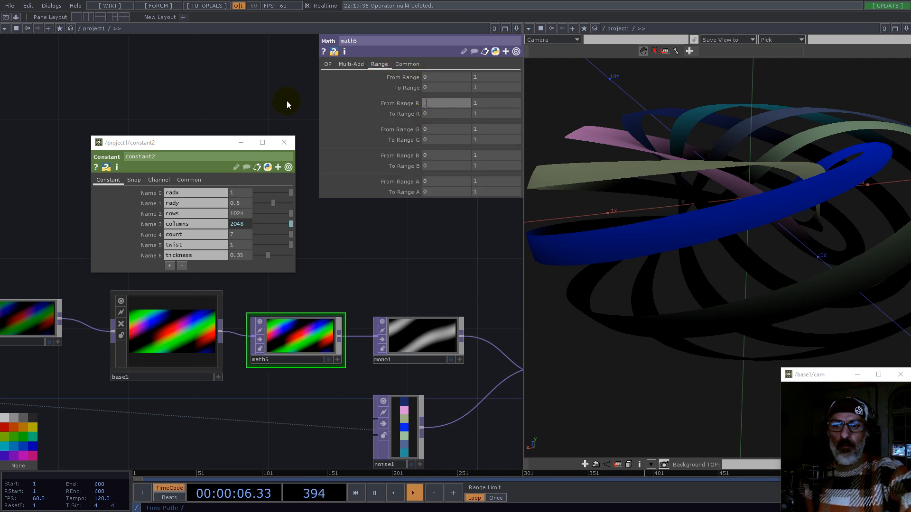
pyautogui.press('BackSpace')
pyautogui.press('BackSpace')
pyautogui.press('BackSpace')
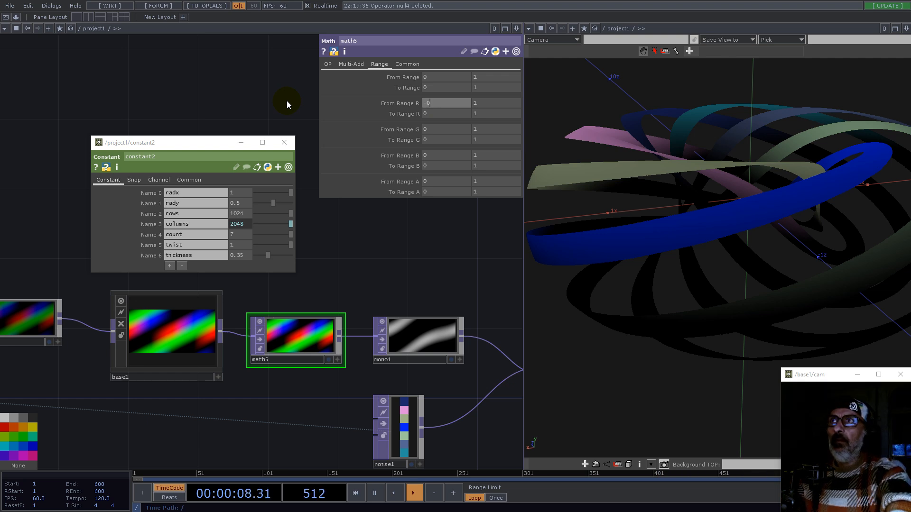
pyautogui.write('1')
pyautogui.press('Tab')
pyautogui.press('Tab')
pyautogui.press('Tab')
pyautogui.press('Tab')
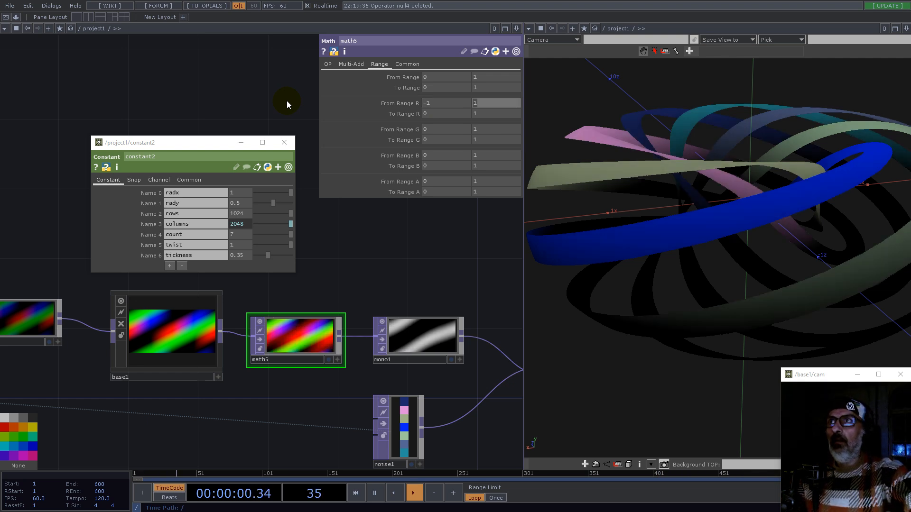
pyautogui.write('--')
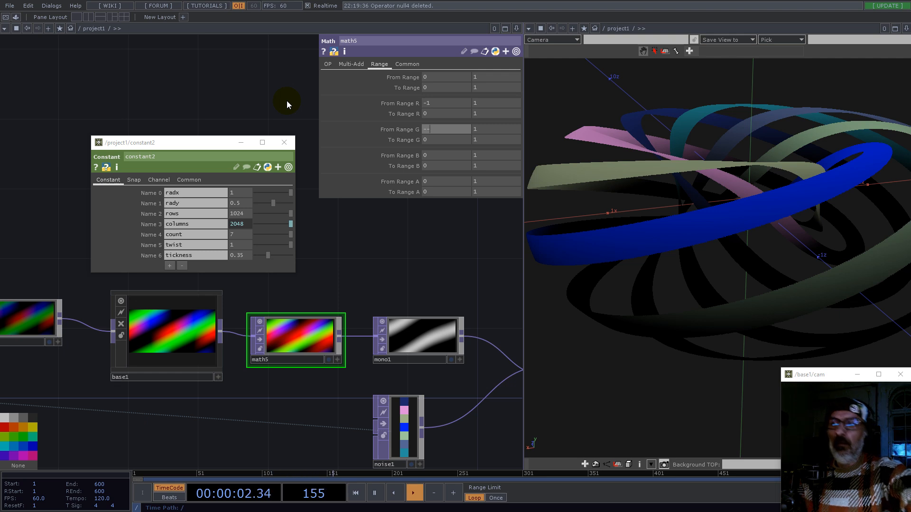
pyautogui.press('Tab')
pyautogui.press('Tab')
pyautogui.press('Tab')
pyautogui.press('Tab')
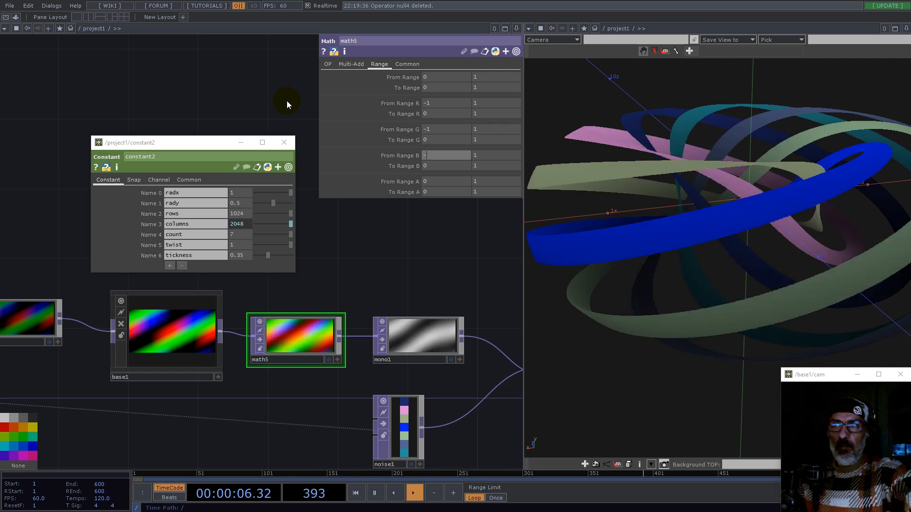
pyautogui.press('Tab')
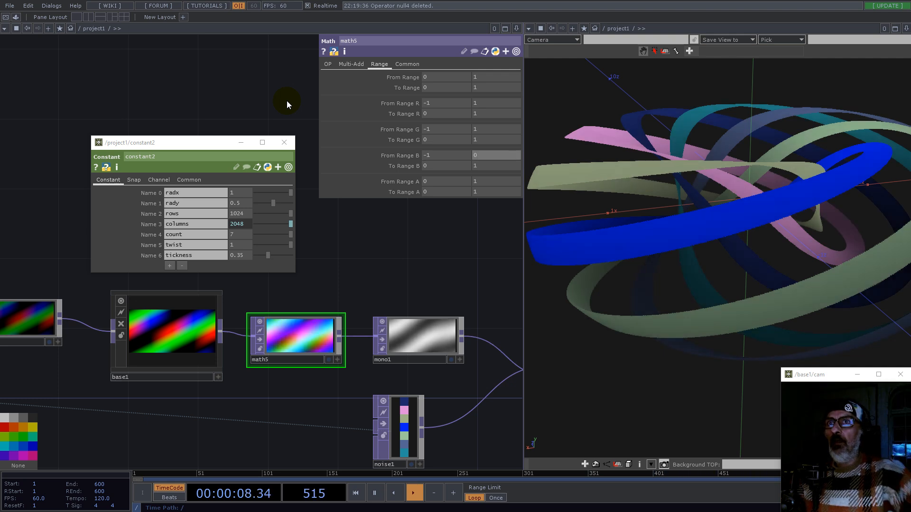
# Step: Set constant2's tickness to 1
pyautogui.moveTo(635, 194); pyautogui.dragTo(729, 206)
pyautogui.scroll(-5, 729, 206)
pyautogui.moveTo(712, 283); pyautogui.dragTo(717, 256)
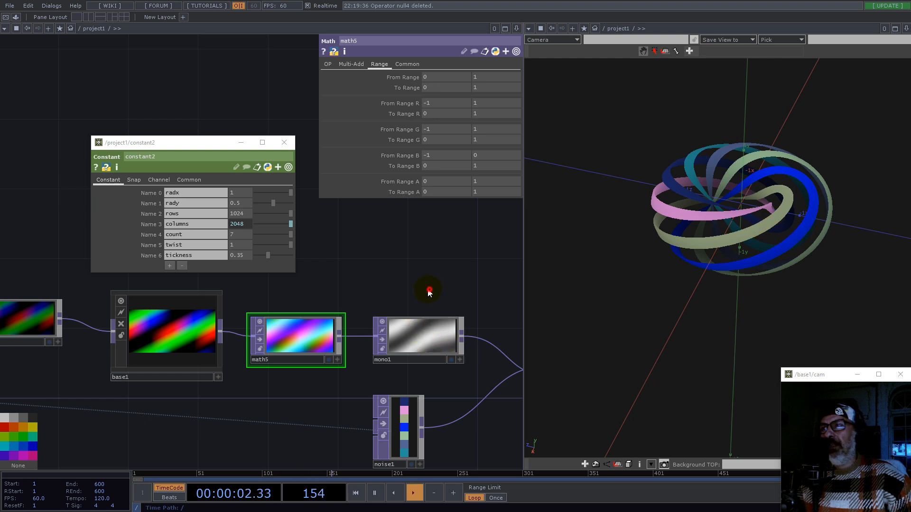
pyautogui.moveTo(430, 289); pyautogui.dragTo(311, 294)
pyautogui.scroll(-3, 293, 352)
pyautogui.scroll(-3, 357, 337)
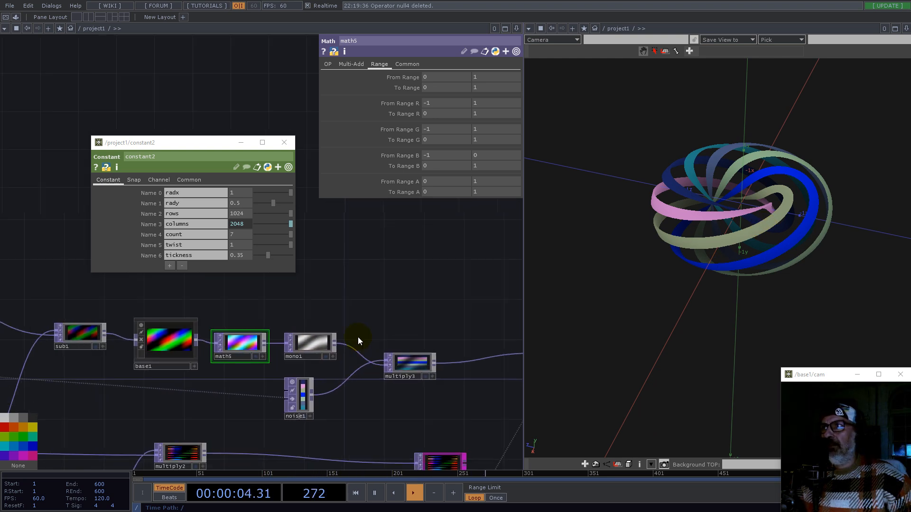
pyautogui.moveTo(274, 257); pyautogui.dragTo(298, 257)
pyautogui.moveTo(784, 258); pyautogui.dragTo(805, 252)
pyautogui.scroll(4, 765, 232)
pyautogui.moveTo(722, 227); pyautogui.dragTo(722, 283)
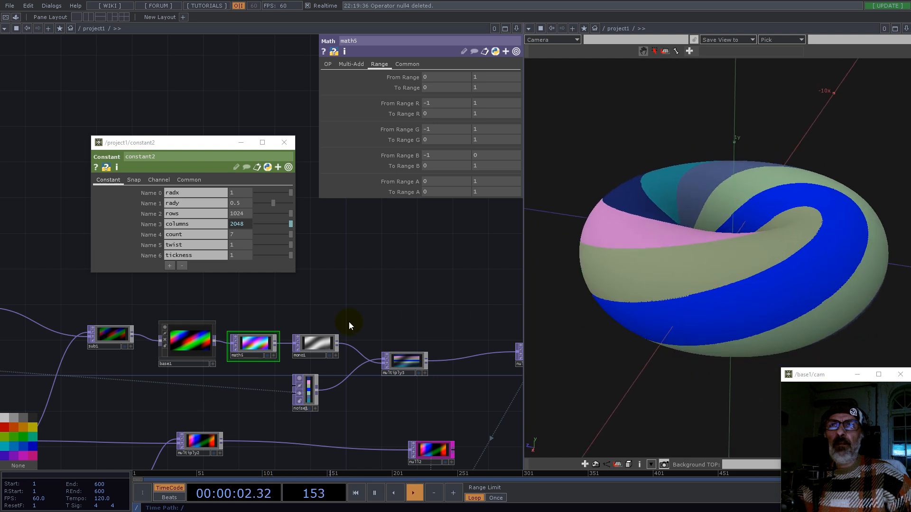
pyautogui.moveTo(358, 297); pyautogui.dragTo(299, 294)
pyautogui.moveTo(404, 315); pyautogui.dragTo(312, 304)
# Step: Set noise1's Period to 0.001
pyautogui.click(163, 378)
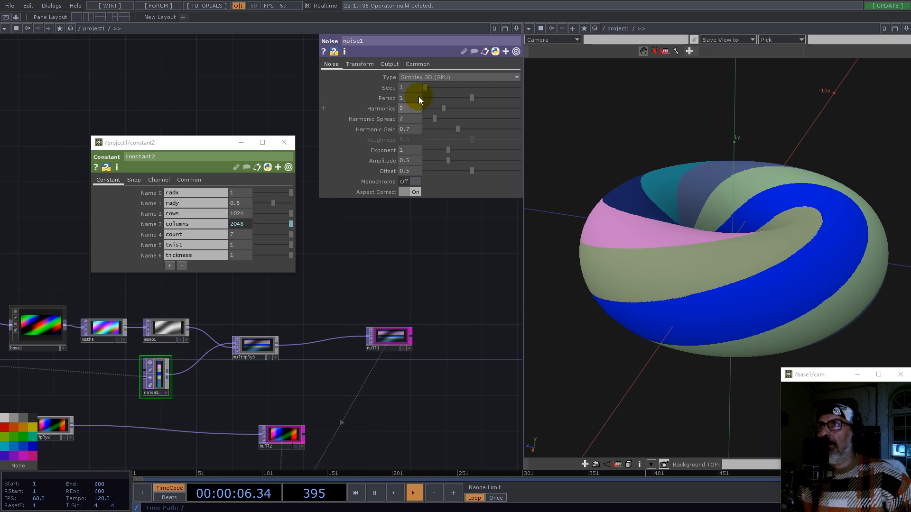
pyautogui.moveTo(472, 101); pyautogui.dragTo(430, 103)
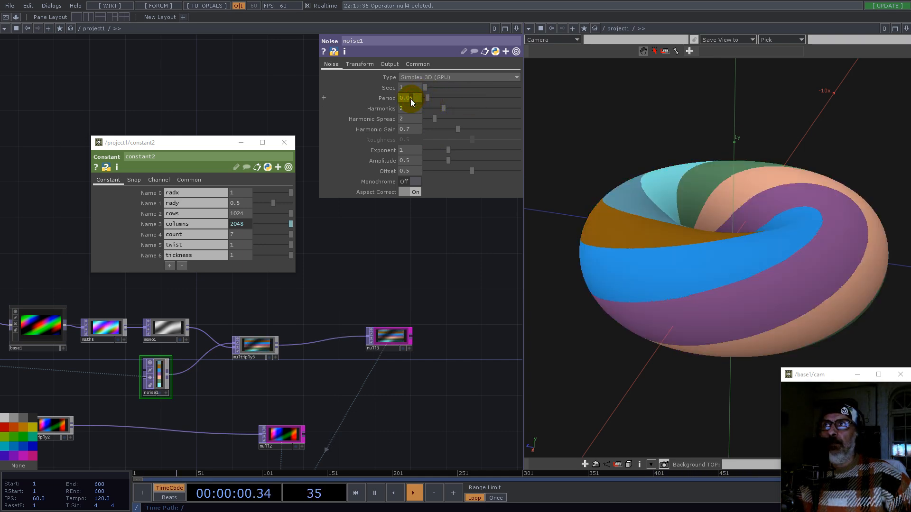
pyautogui.click(412, 97)
pyautogui.write('0.001')
pyautogui.press('Return')
# Step: Set constant2's tickness to 0.43
pyautogui.moveTo(719, 258); pyautogui.dragTo(674, 270)
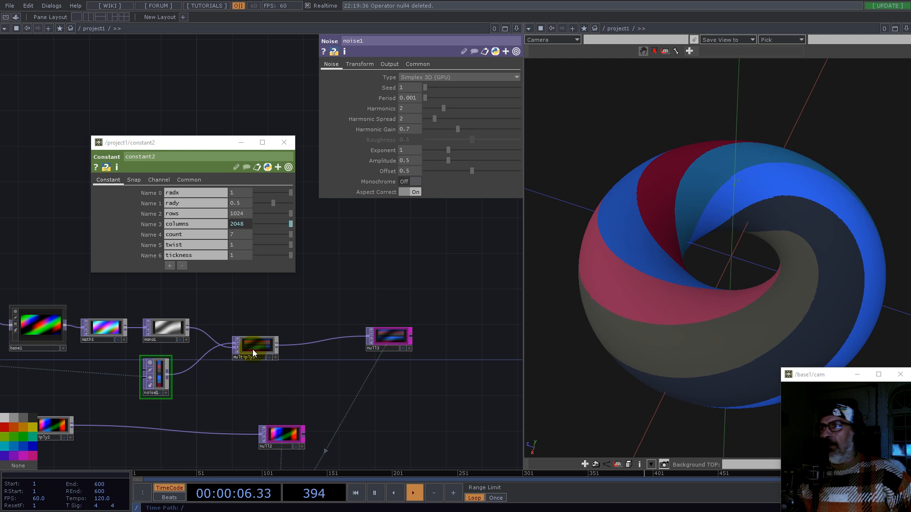
pyautogui.moveTo(292, 254); pyautogui.dragTo(271, 255)
pyautogui.moveTo(544, 309)
pyautogui.mouseDown()
pyautogui.moveTo(579, 246)
pyautogui.moveTo(539, 261)
pyautogui.moveTo(548, 295)
pyautogui.mouseUp()
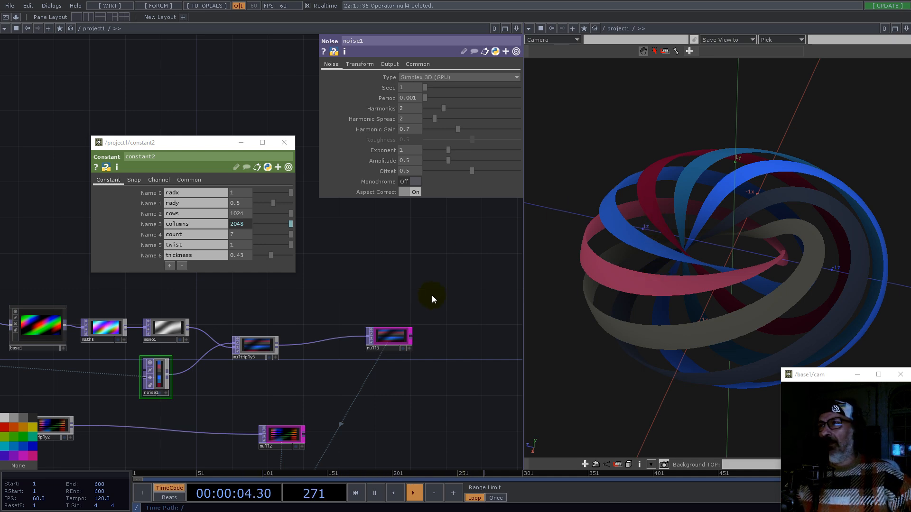
# Step: Drag constant2's rows value lower, then undo the change
pyautogui.scroll(-5, 431, 299)
pyautogui.scroll(2, 297, 352)
pyautogui.moveTo(332, 366); pyautogui.dragTo(310, 416)
pyautogui.moveTo(150, 287); pyautogui.dragTo(226, 325)
pyautogui.click(244, 213)
pyautogui.moveTo(244, 213); pyautogui.dragTo(218, 215)
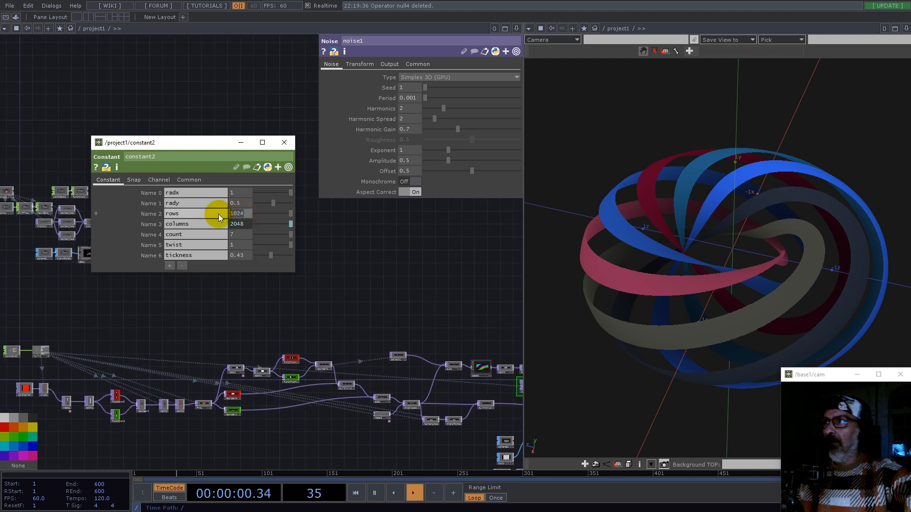
pyautogui.press('Return')
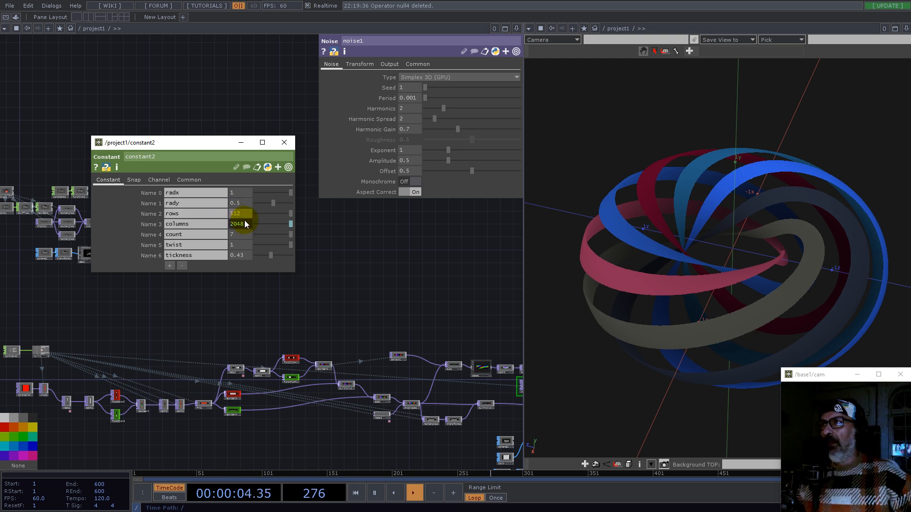
pyautogui.hotkey('ctrl', 'z')
# Step: Create a Phong material beside the existing point sprite material
pyautogui.moveTo(425, 300); pyautogui.dragTo(235, 267)
pyautogui.moveTo(470, 425); pyautogui.dragTo(453, 360)
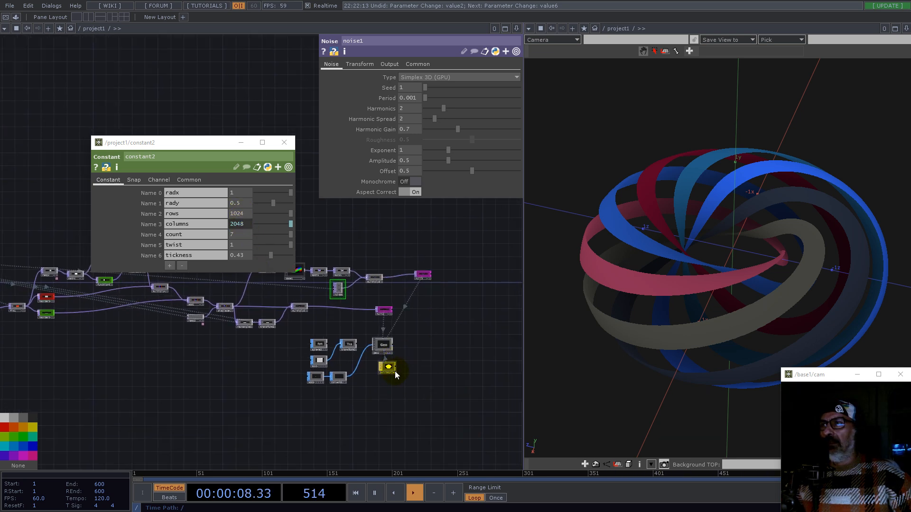
pyautogui.scroll(4, 397, 374)
pyautogui.moveTo(292, 297); pyautogui.dragTo(339, 295)
pyautogui.moveTo(713, 289)
pyautogui.mouseDown(button='middle')
pyautogui.moveTo(822, 256)
pyautogui.moveTo(705, 287)
pyautogui.mouseUp(button='middle')
pyautogui.moveTo(485, 324); pyautogui.dragTo(432, 358)
pyautogui.press('Tab')
pyautogui.click(365, 270)
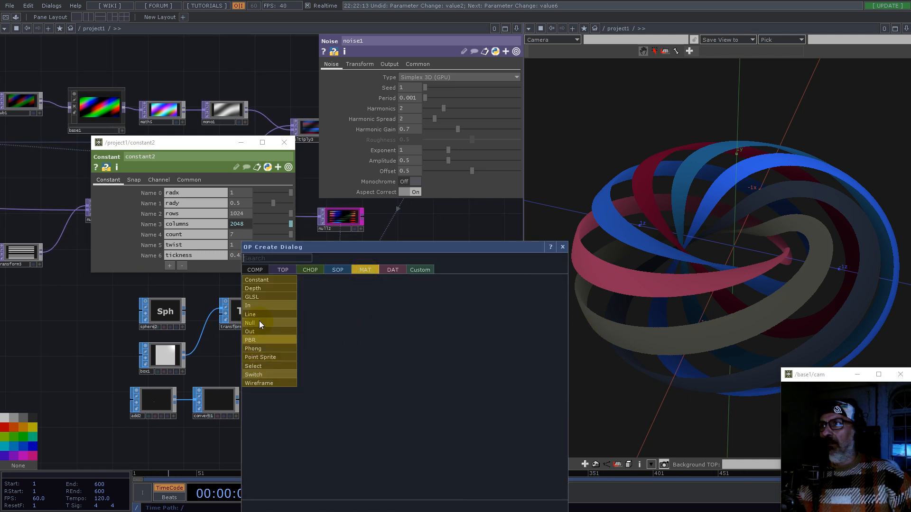
pyautogui.click(259, 349)
pyautogui.click(410, 375)
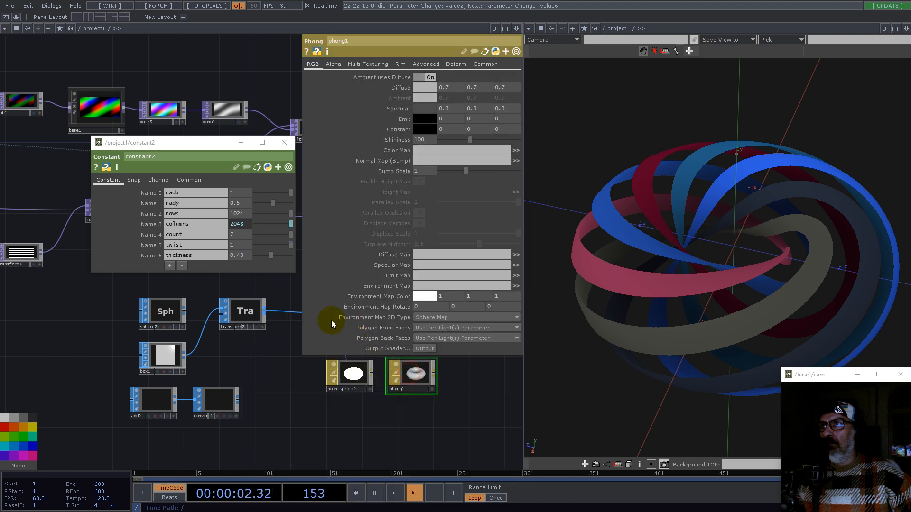
# Step: Assign phong1 as geo2's material
pyautogui.moveTo(279, 358); pyautogui.dragTo(191, 406)
pyautogui.click(253, 359)
pyautogui.moveTo(216, 443); pyautogui.dragTo(92, 428)
pyautogui.moveTo(205, 409)
pyautogui.mouseDown()
pyautogui.moveTo(420, 219)
pyautogui.moveTo(431, 64)
pyautogui.moveTo(430, 77)
pyautogui.mouseUp()
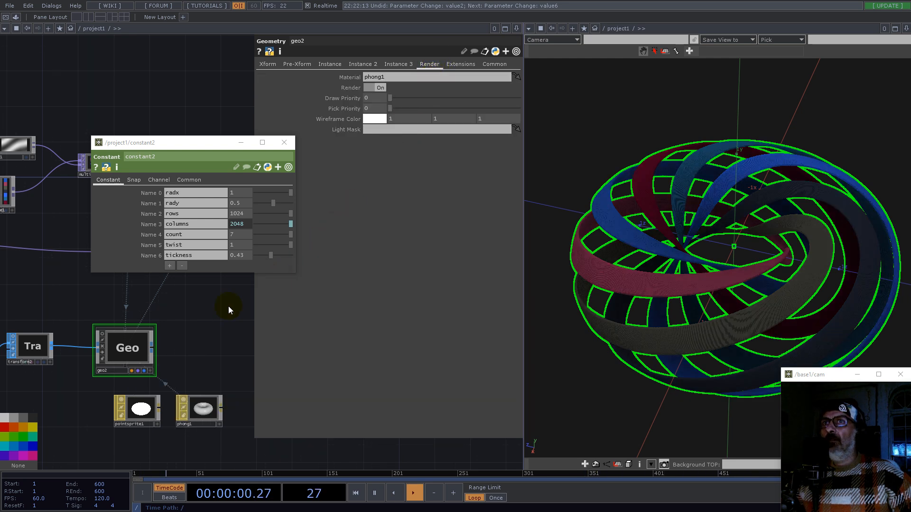
# Step: Set transform2's Uniform Scale to 0.0078
pyautogui.scroll(8, 779, 318)
pyautogui.moveTo(780, 314)
pyautogui.mouseDown()
pyautogui.moveTo(750, 299)
pyautogui.moveTo(763, 297)
pyautogui.moveTo(768, 314)
pyautogui.mouseUp()
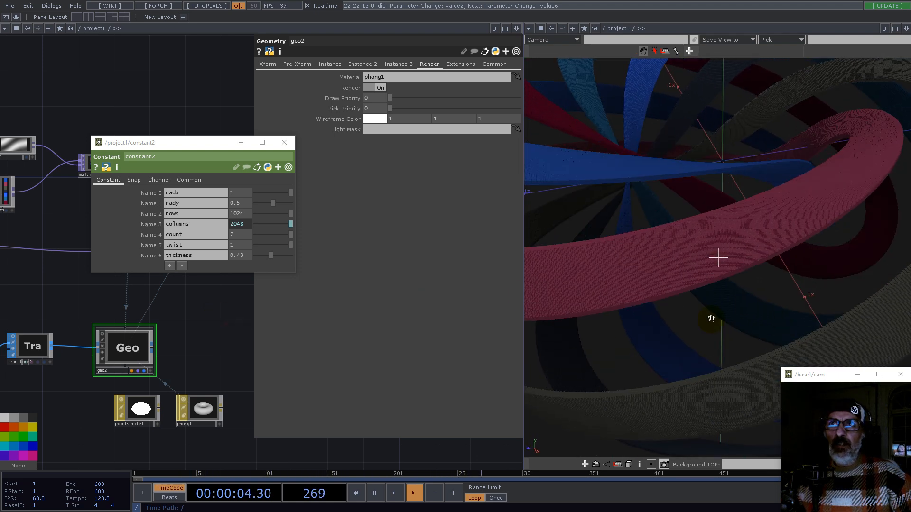
pyautogui.moveTo(175, 366); pyautogui.dragTo(239, 360)
pyautogui.click(92, 342)
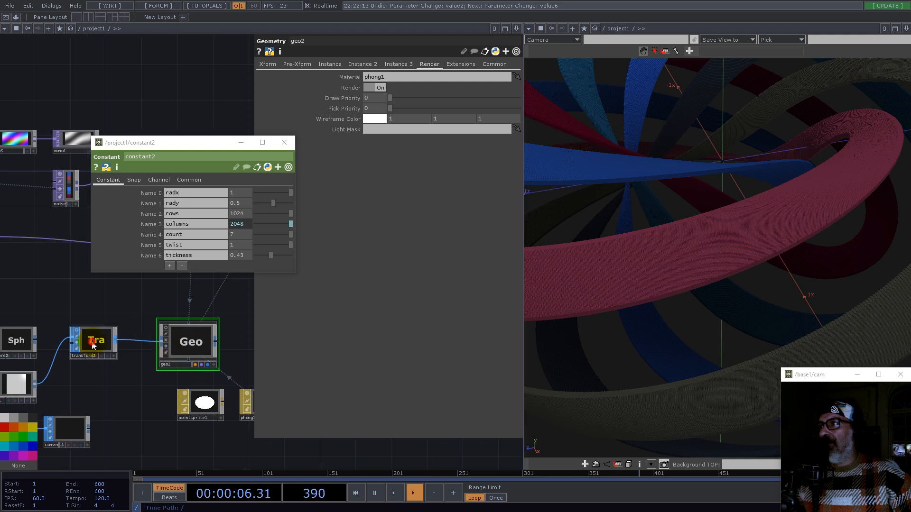
pyautogui.click(358, 150)
pyautogui.moveTo(353, 161); pyautogui.dragTo(347, 162)
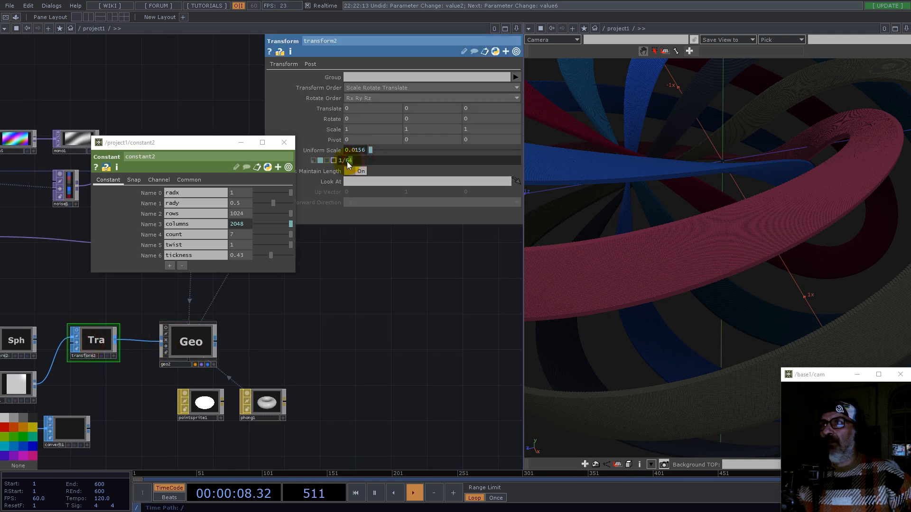
pyautogui.write('128')
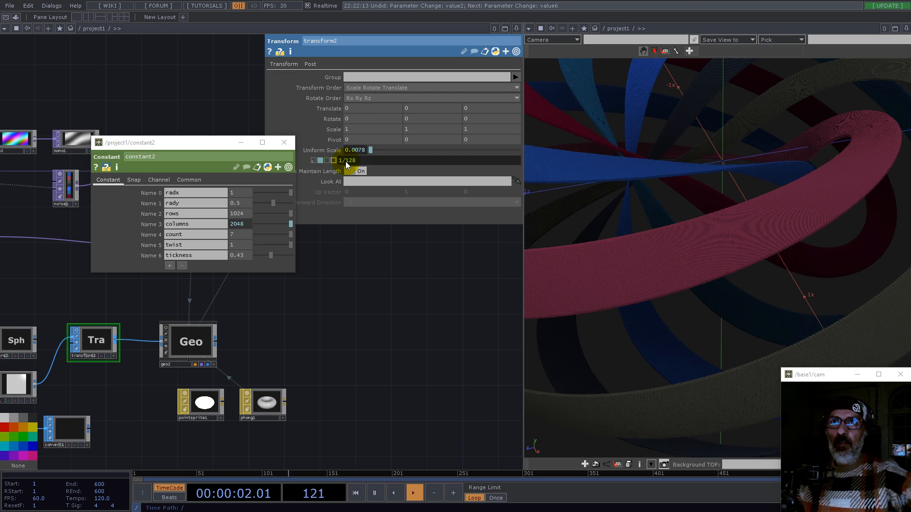
# Step: Examine the operators inside the base1 component
pyautogui.moveTo(665, 260); pyautogui.dragTo(674, 292)
pyautogui.scroll(-5, 374, 375)
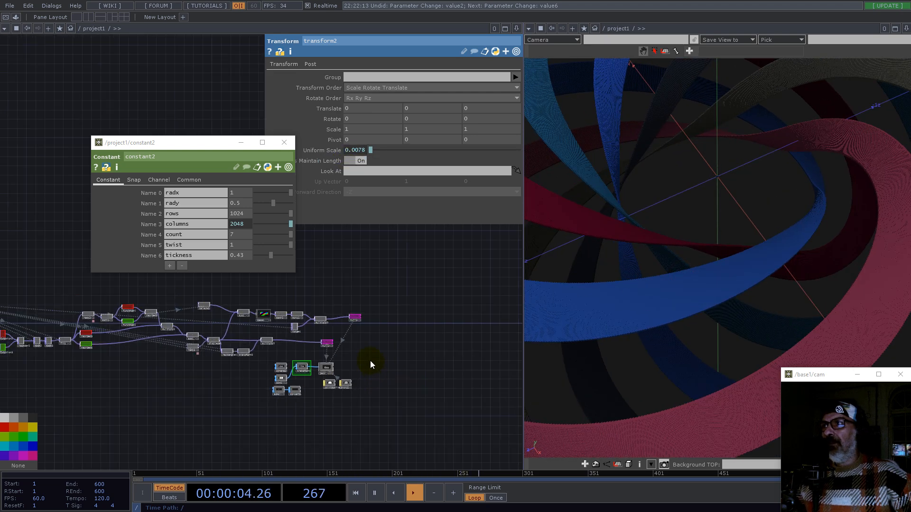
pyautogui.scroll(1, 309, 350)
pyautogui.moveTo(291, 344); pyautogui.dragTo(286, 386)
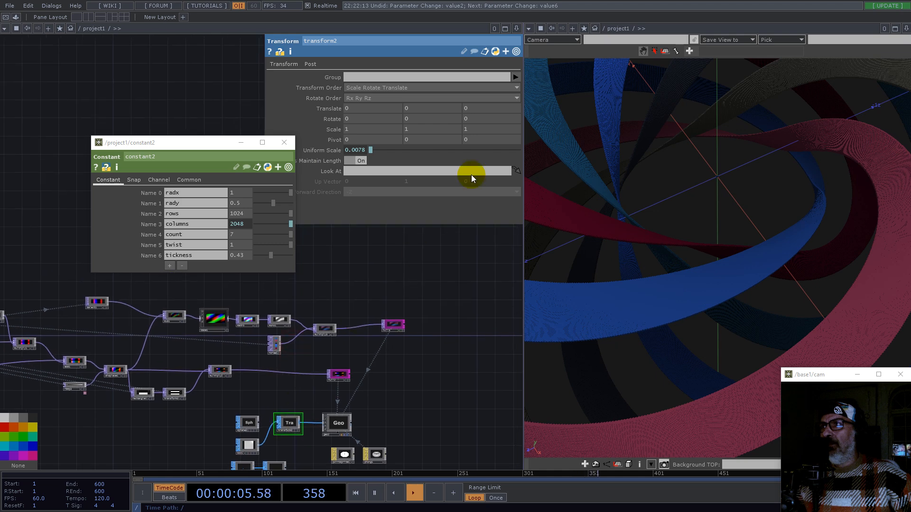
pyautogui.click(516, 29)
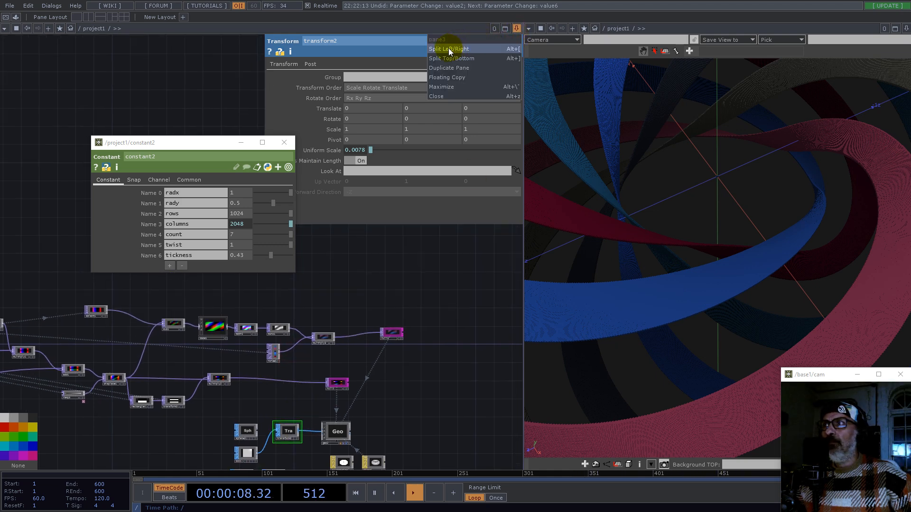
pyautogui.click(299, 289)
pyautogui.scroll(4, 219, 328)
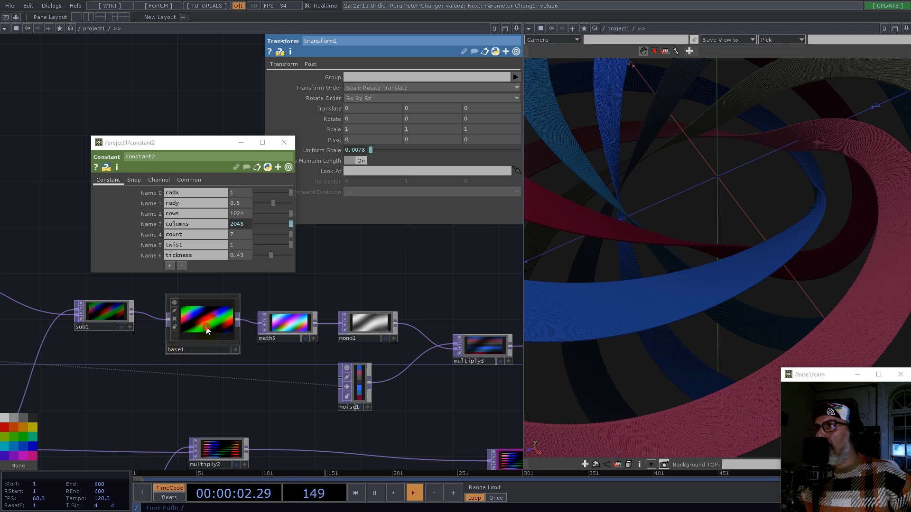
pyautogui.scroll(3, 209, 327)
pyautogui.scroll(6, 265, 311)
pyautogui.scroll(-8, 240, 307)
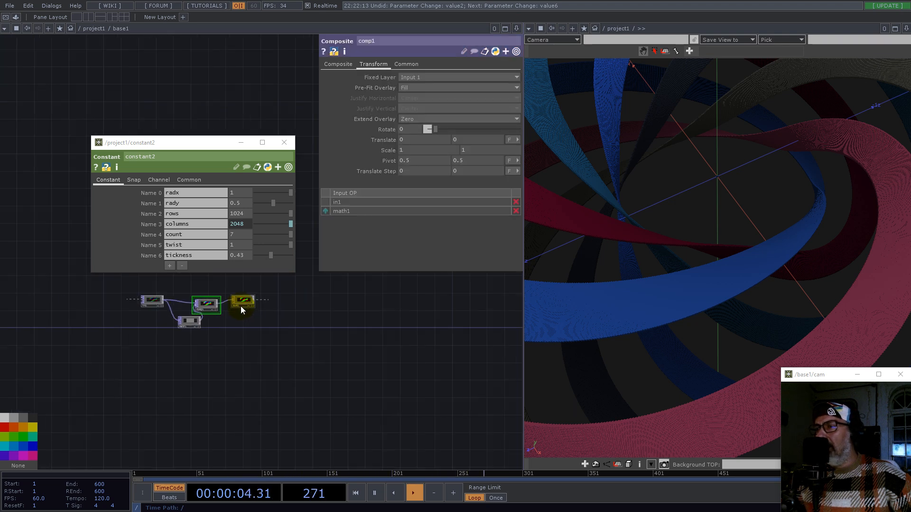
pyautogui.moveTo(303, 381); pyautogui.dragTo(244, 350)
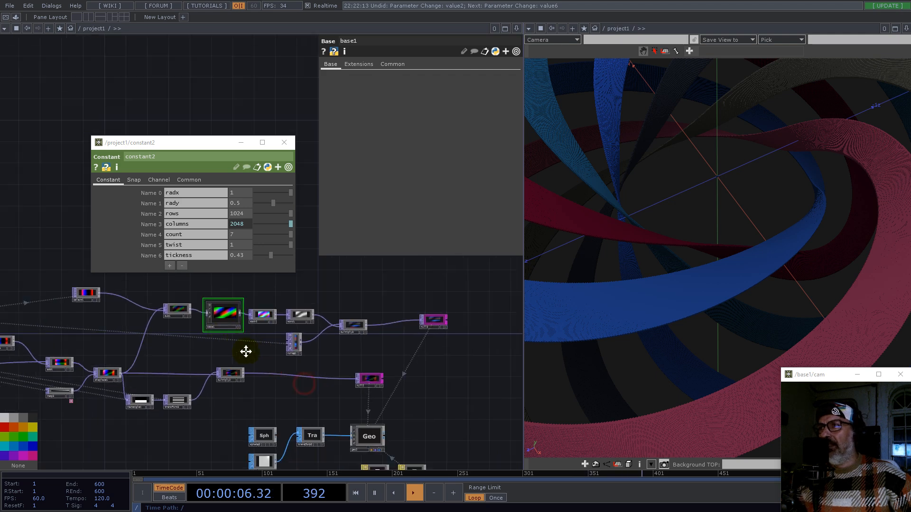
# Step: On geo2's Instance 2 page, set Rotate to OP to base1/out1
pyautogui.click(337, 418)
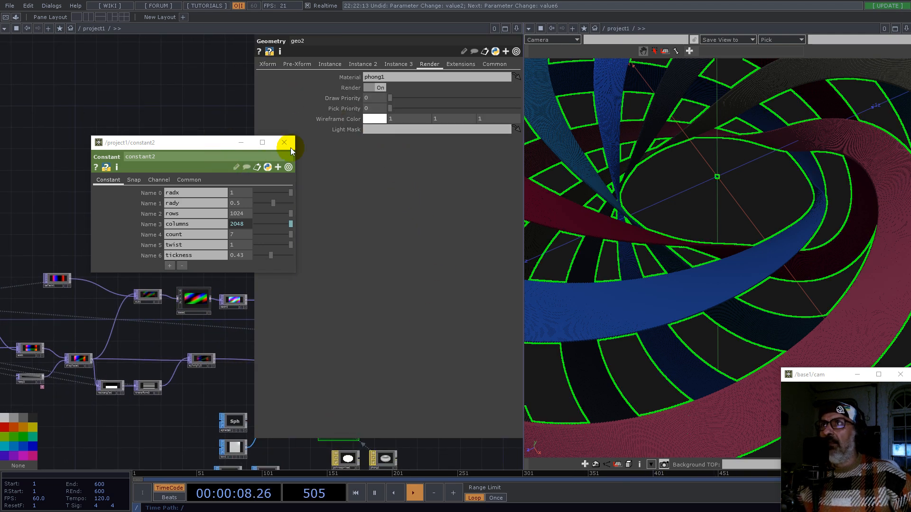
pyautogui.moveTo(207, 144); pyautogui.dragTo(753, 263)
pyautogui.click(367, 64)
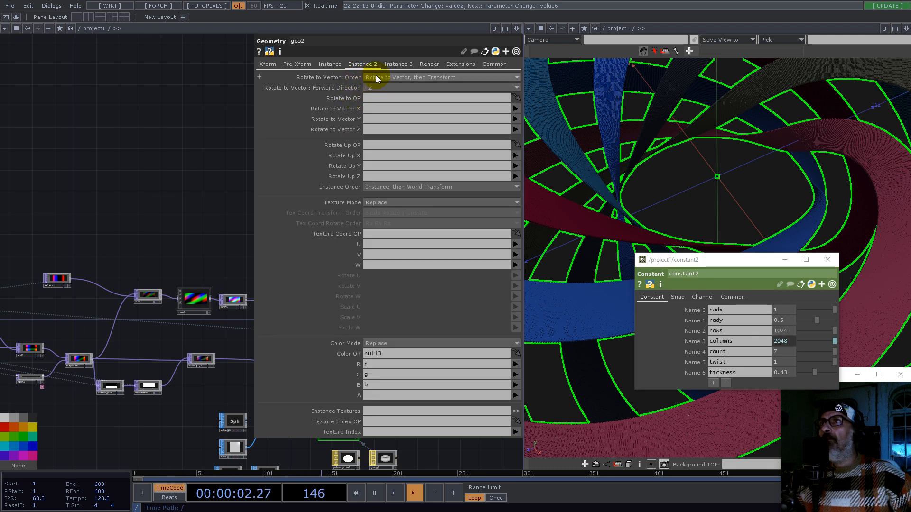
pyautogui.click(373, 97)
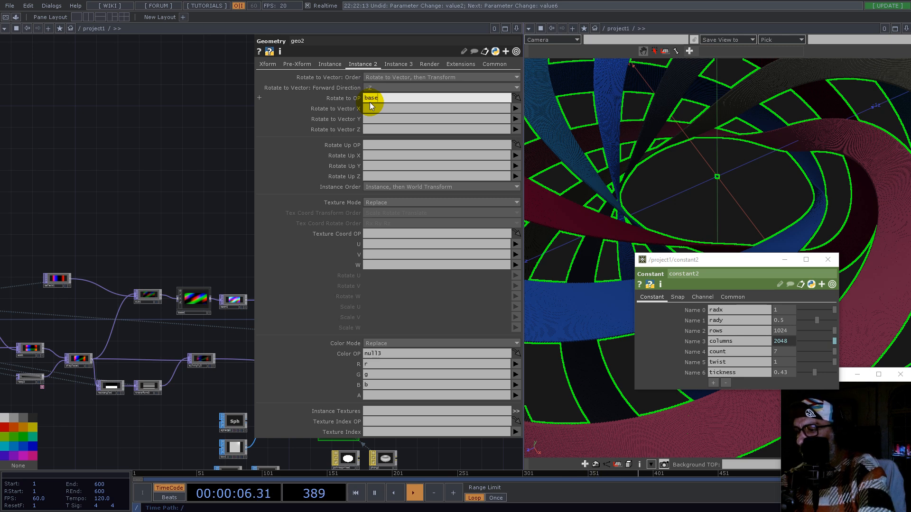
pyautogui.write('base1/out1')
pyautogui.press('Return')
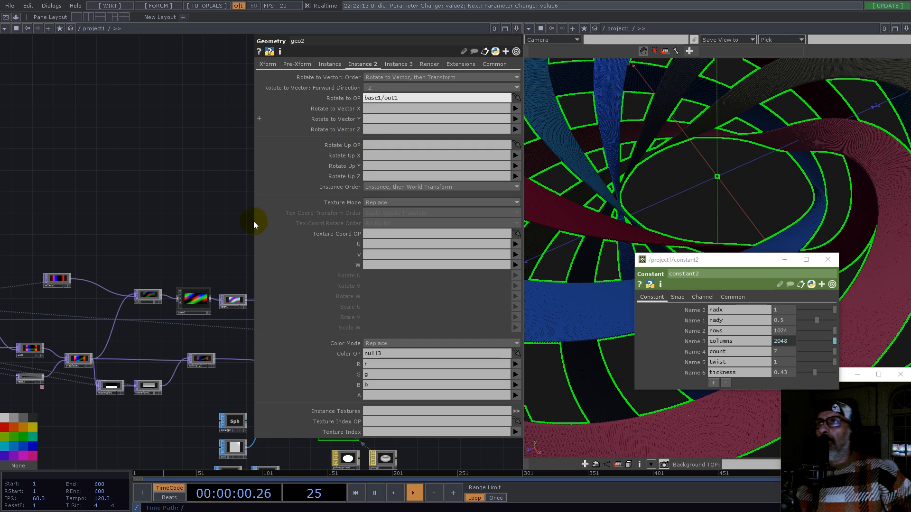
# Step: Set geo2's Rotate to Vector X, Y and Z channels to r, g and b
pyautogui.scroll(3, 232, 280)
pyautogui.click(378, 109)
pyautogui.write('r')
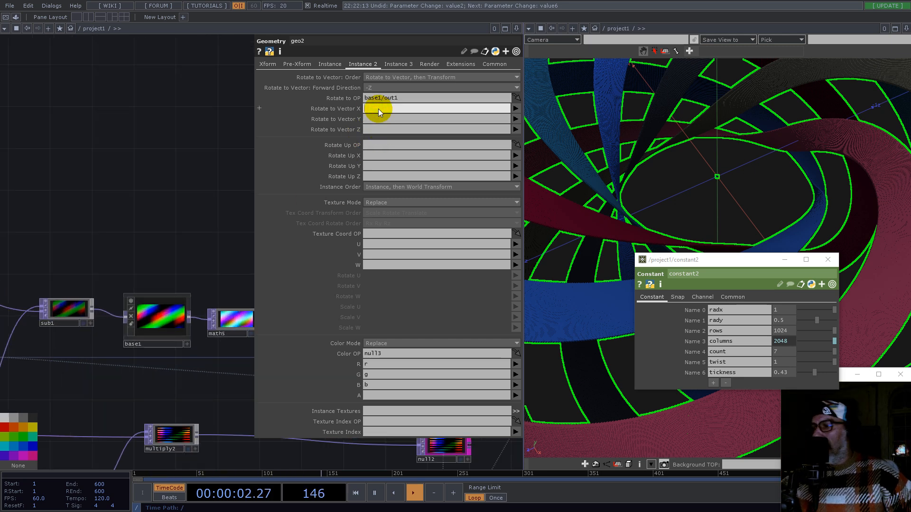
pyautogui.write('g')
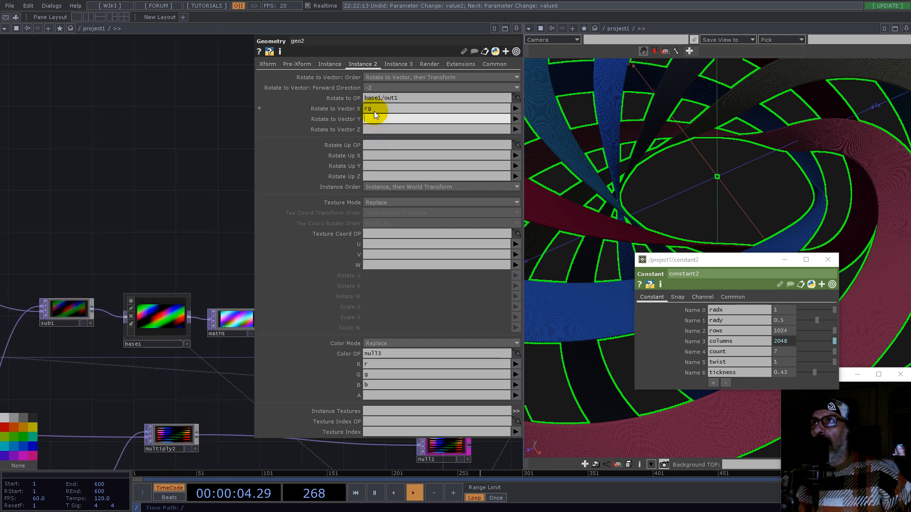
pyautogui.press('BackSpace')
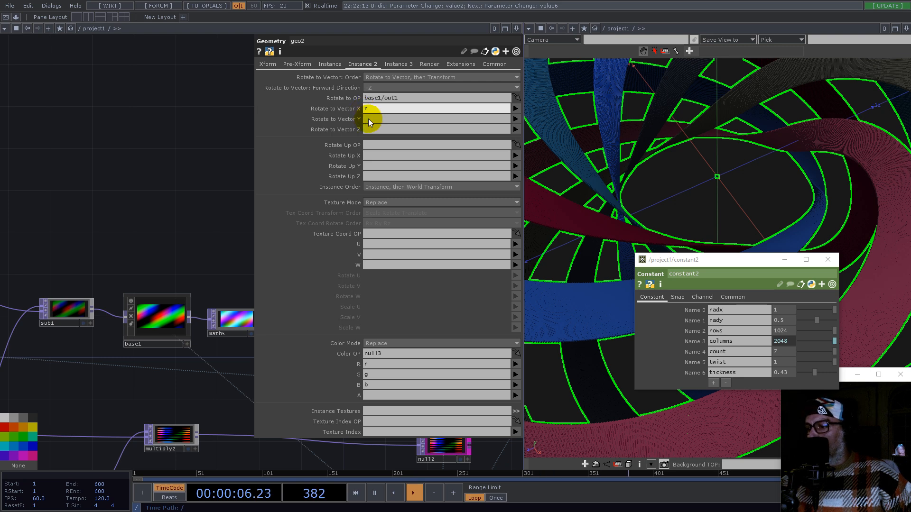
pyautogui.click(368, 118)
pyautogui.write('g')
pyautogui.click(370, 129)
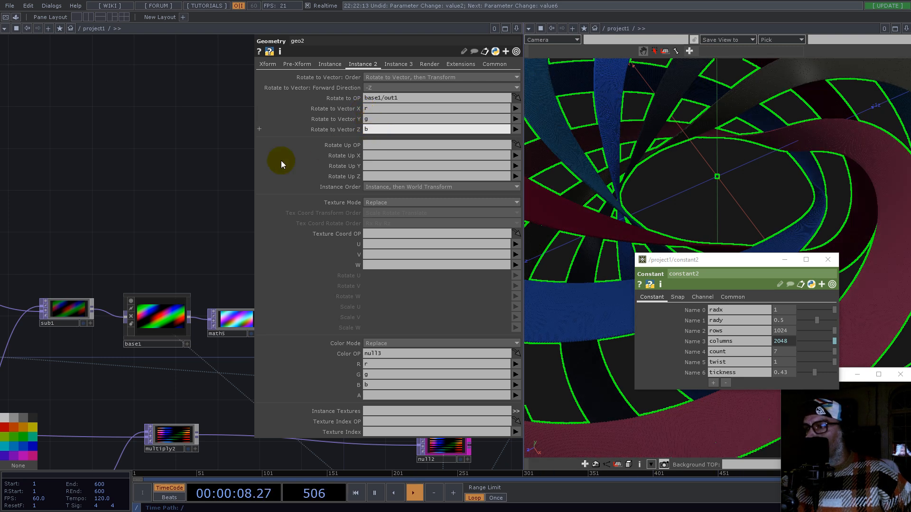
# Step: Set the Rotate to Vector Forward Direction to +Z and its Order to Rotate to Vector, then Rotate
pyautogui.click(167, 198)
pyautogui.moveTo(191, 248); pyautogui.dragTo(97, 245)
pyautogui.moveTo(696, 258); pyautogui.dragTo(112, 95)
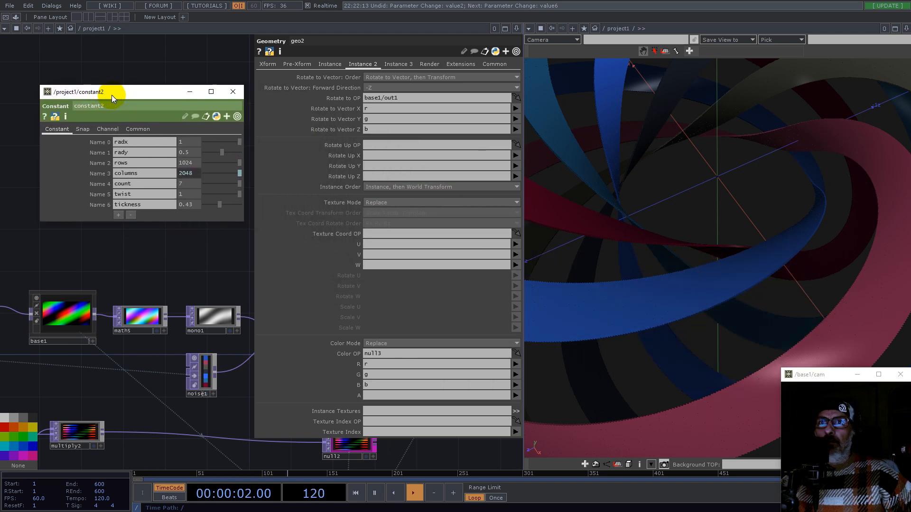
pyautogui.click(372, 88)
pyautogui.click(373, 130)
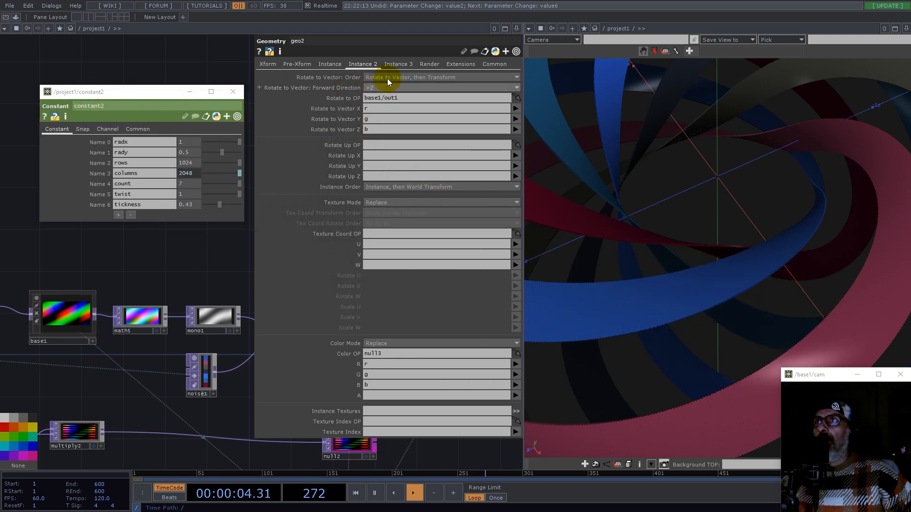
pyautogui.click(387, 79)
pyautogui.click(391, 102)
pyautogui.moveTo(722, 309); pyautogui.dragTo(728, 357, button='right')
pyautogui.moveTo(728, 358); pyautogui.dragTo(724, 337)
pyautogui.moveTo(634, 277); pyautogui.dragTo(706, 271, button='right')
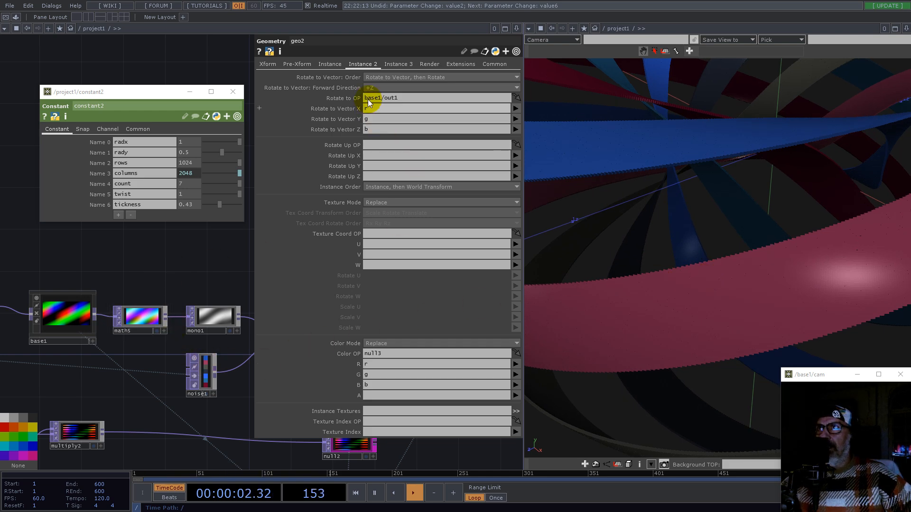
# Step: Set constant2's tickness to 0.96
pyautogui.doubleClick(68, 311)
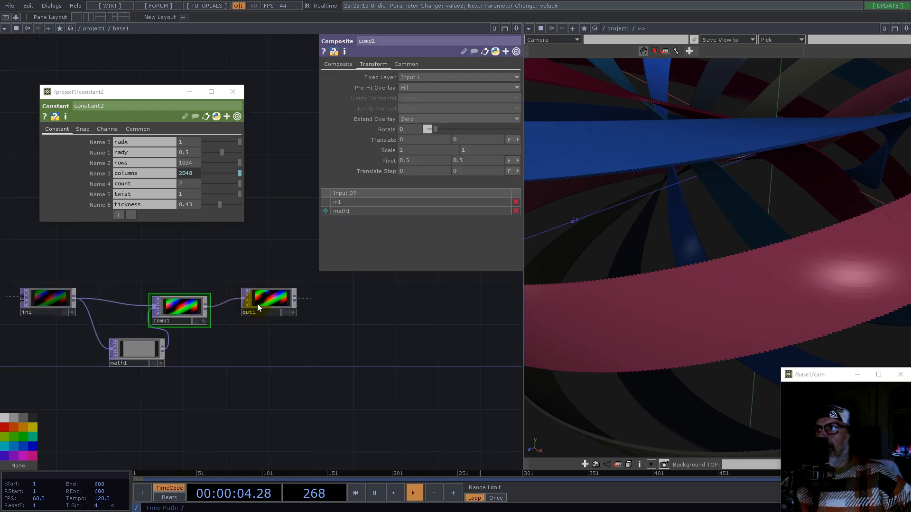
pyautogui.scroll(-12, 206, 315)
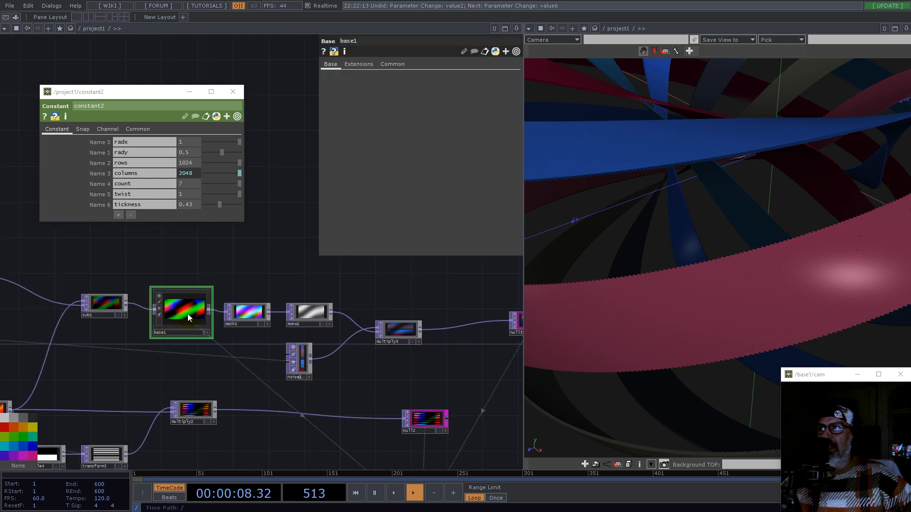
pyautogui.moveTo(281, 258); pyautogui.dragTo(171, 231)
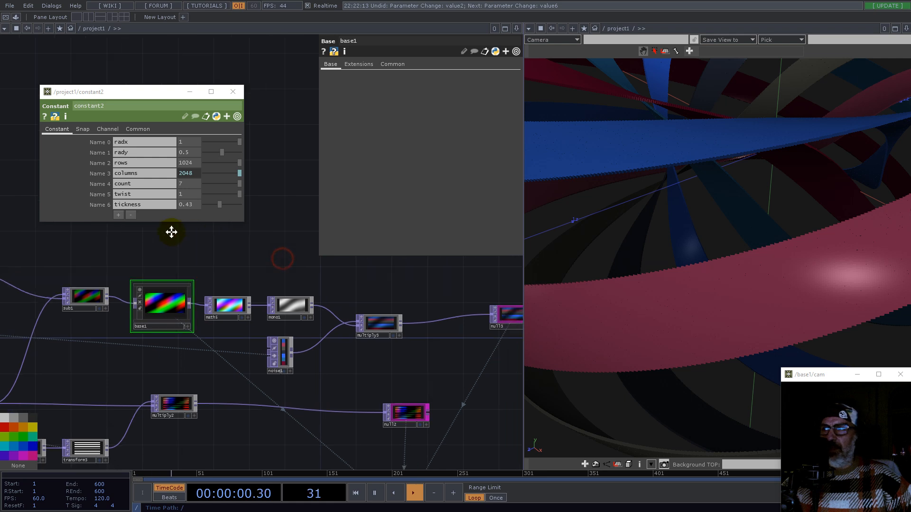
pyautogui.scroll(-5, 219, 327)
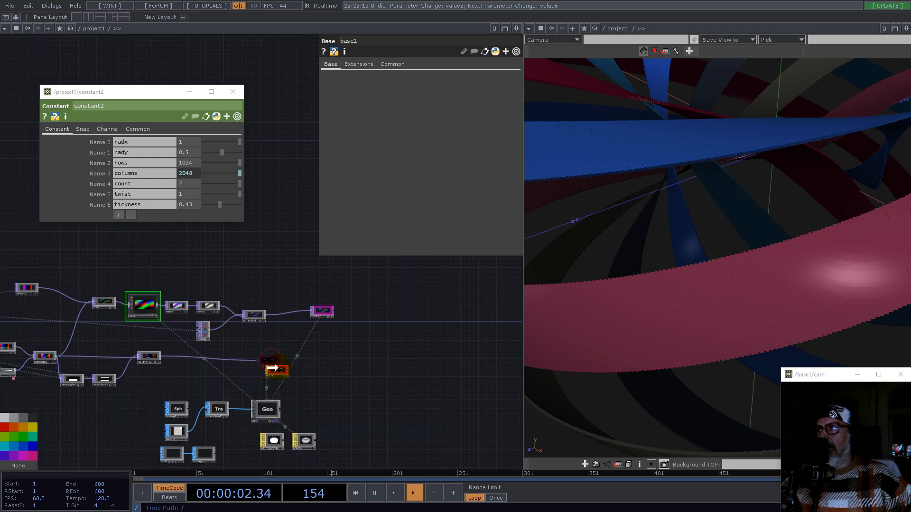
pyautogui.moveTo(736, 264); pyautogui.dragTo(659, 322)
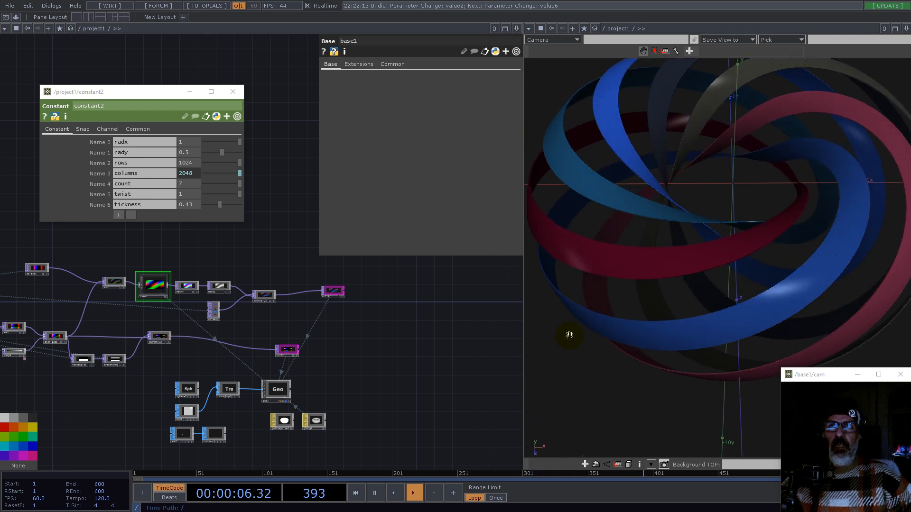
pyautogui.moveTo(219, 205); pyautogui.dragTo(242, 204)
pyautogui.moveTo(726, 252); pyautogui.dragTo(708, 255, button='middle')
pyautogui.moveTo(725, 275); pyautogui.dragTo(704, 316)
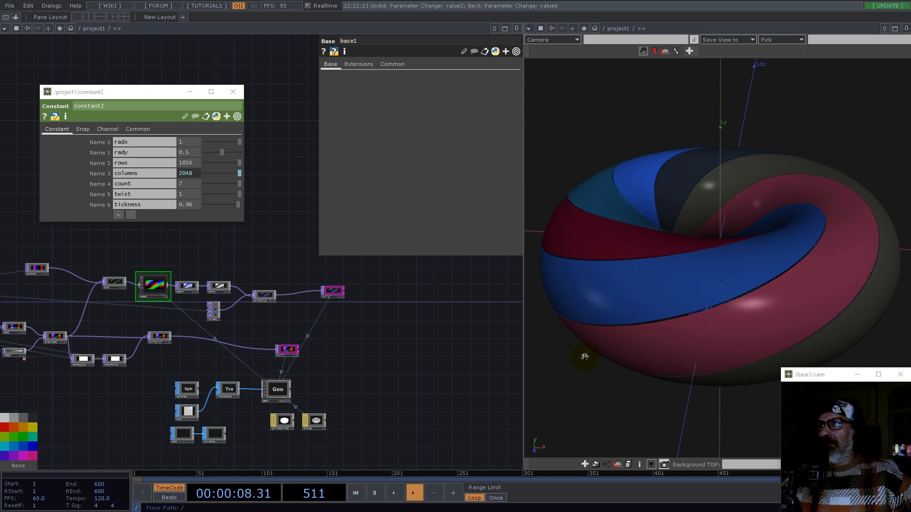
# Step: Create a Grid SOP in the network near the box and sphere operators
pyautogui.scroll(5, 209, 434)
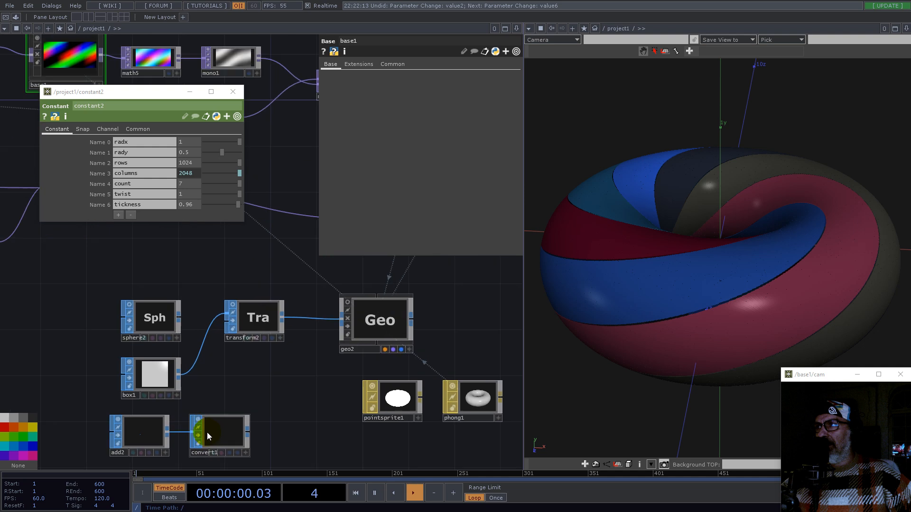
pyautogui.doubleClick(61, 366)
pyautogui.write('gr')
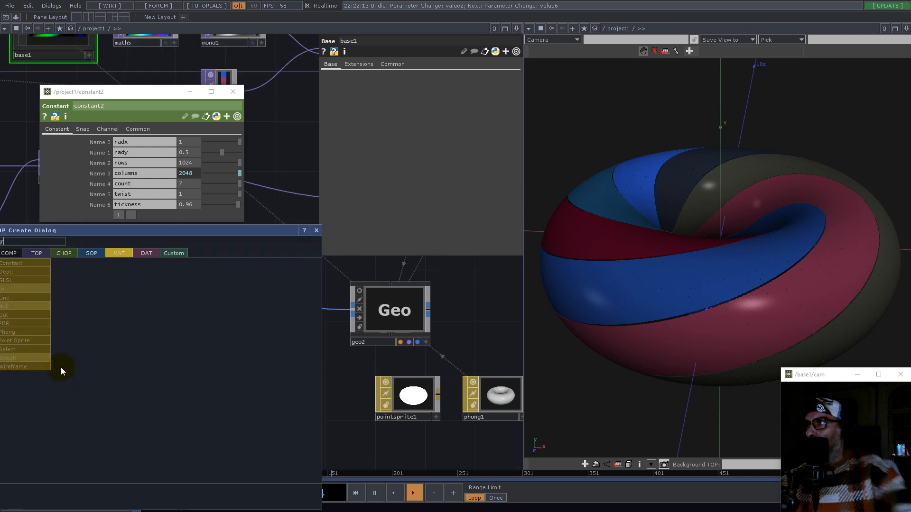
pyautogui.click(92, 254)
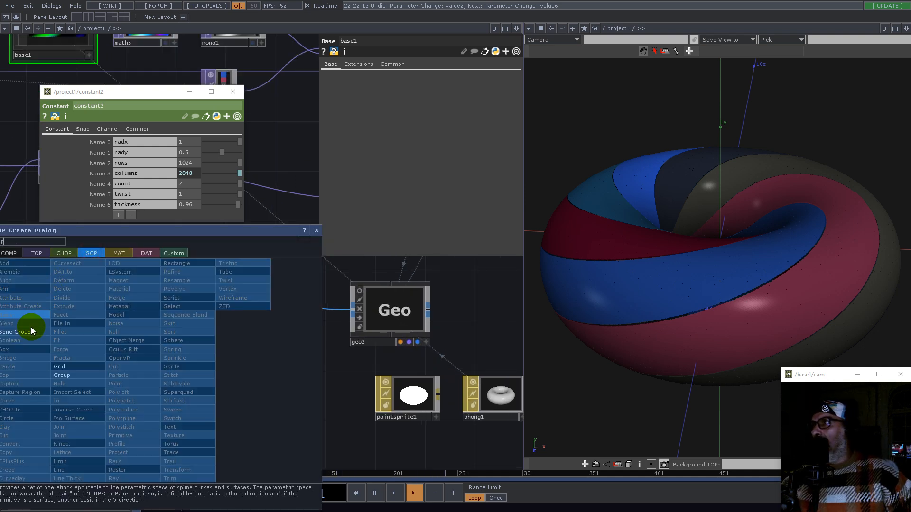
pyautogui.click(57, 362)
pyautogui.click(76, 375)
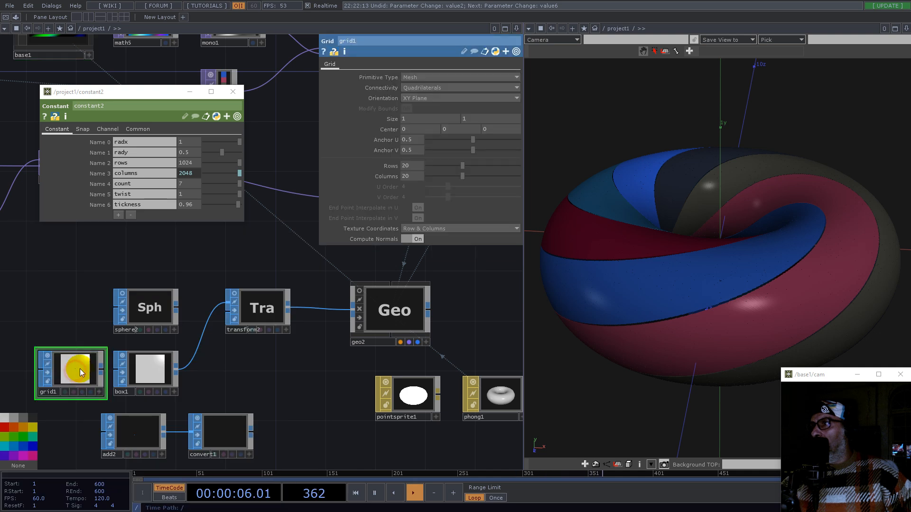
# Step: Wire grid1 into transform2 in place of box1
pyautogui.scroll(3, 97, 389)
pyautogui.click(100, 393)
pyautogui.moveTo(71, 362); pyautogui.dragTo(267, 273)
pyautogui.click(103, 393)
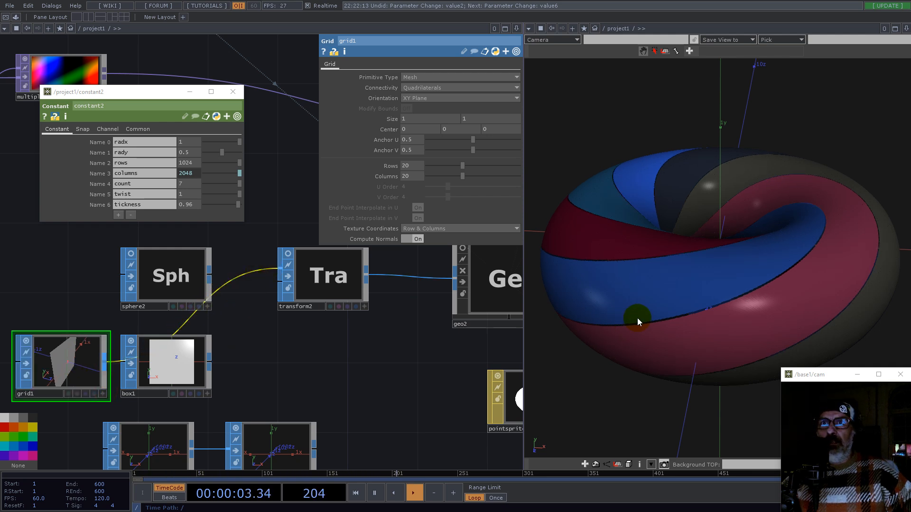
pyautogui.moveTo(176, 372); pyautogui.dragTo(299, 376)
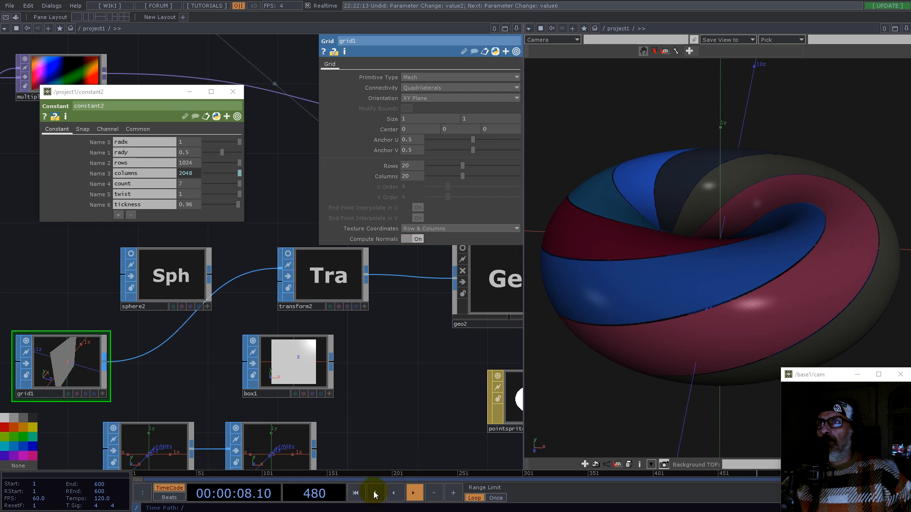
# Step: Set grid1's Rows and Columns to 2 and resume playback
pyautogui.press('space')
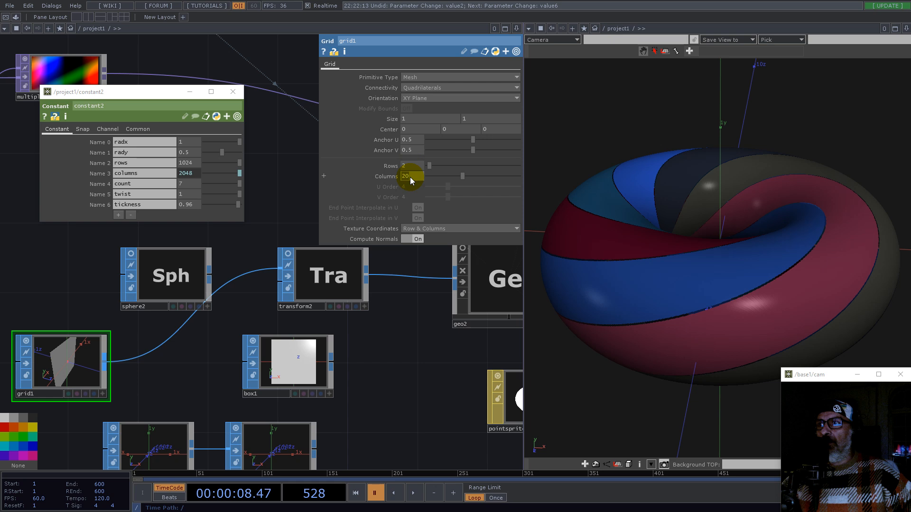
pyautogui.press('Return')
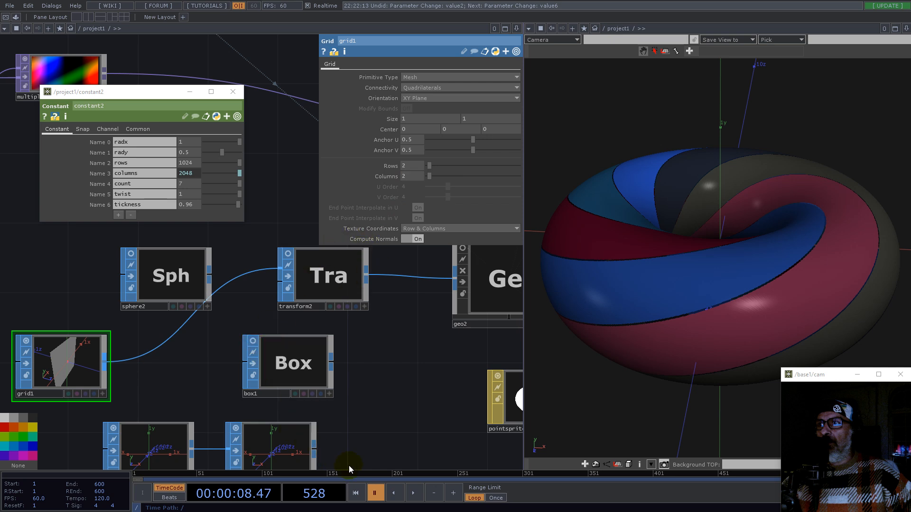
pyautogui.click(414, 495)
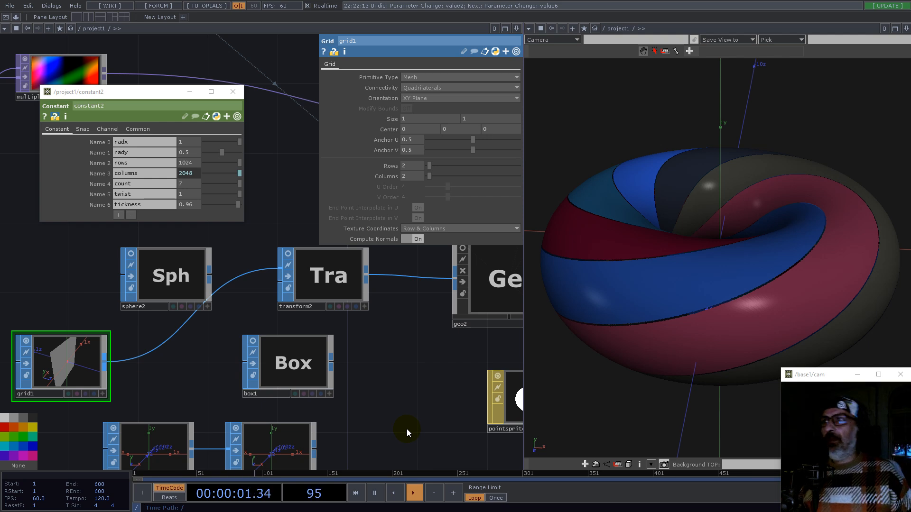
# Step: Set constant2's tickness to 0.51, count to 2 and twist to 8
pyautogui.moveTo(740, 247); pyautogui.dragTo(716, 258)
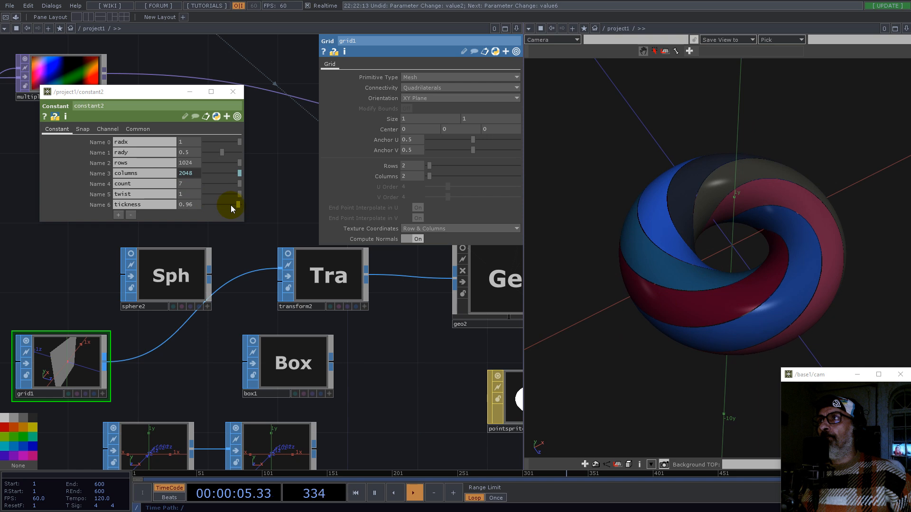
pyautogui.moveTo(245, 204)
pyautogui.mouseDown()
pyautogui.moveTo(226, 205)
pyautogui.moveTo(237, 209)
pyautogui.mouseUp()
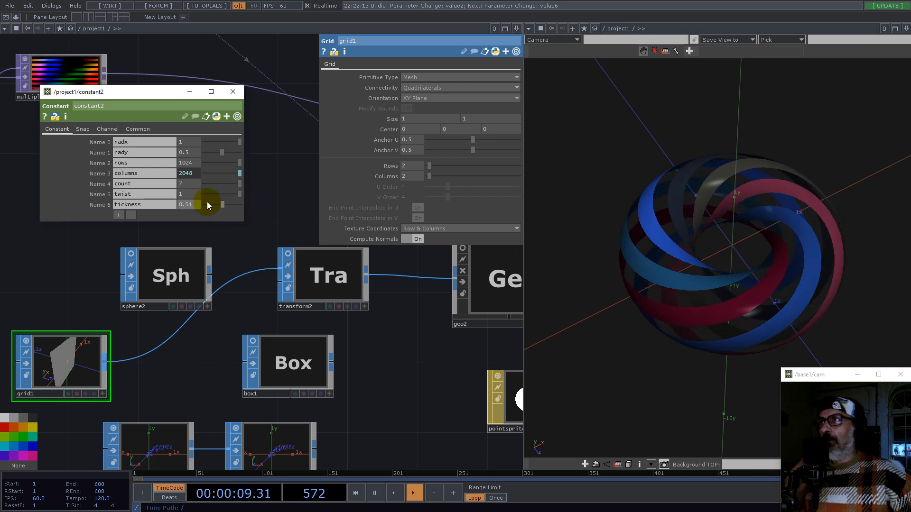
pyautogui.moveTo(191, 186); pyautogui.dragTo(112, 177, button='middle')
pyautogui.moveTo(188, 195); pyautogui.dragTo(362, 204, button='middle')
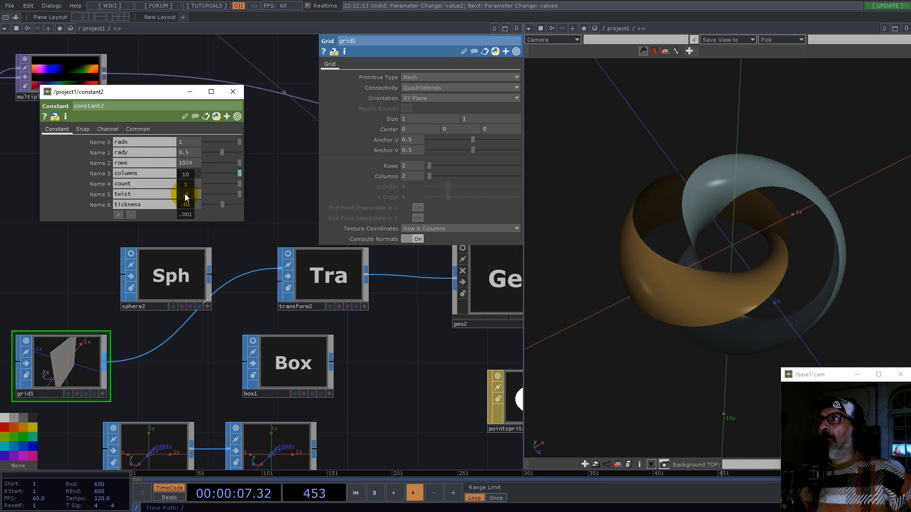
pyautogui.moveTo(186, 187); pyautogui.dragTo(186, 186, button='middle')
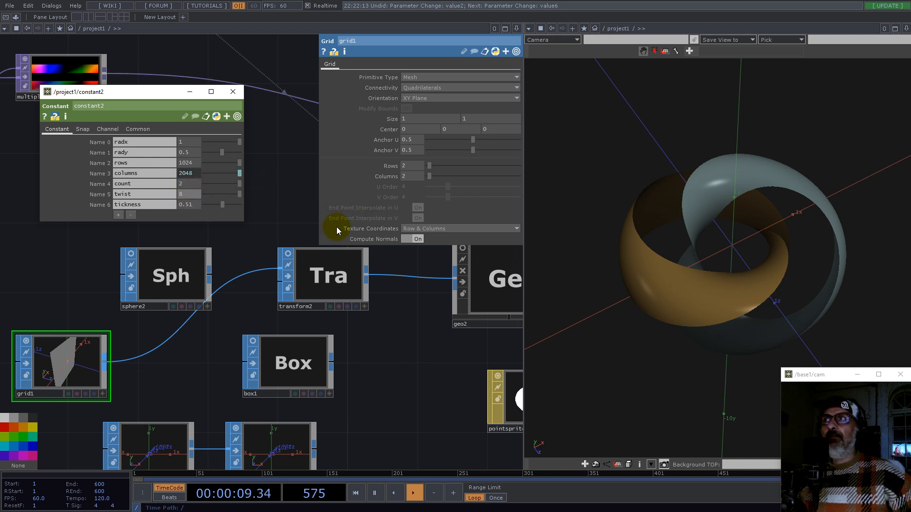
# Step: Open a floating viewer showing null1's channel values
pyautogui.moveTo(738, 335); pyautogui.dragTo(684, 308)
pyautogui.scroll(4, 683, 309)
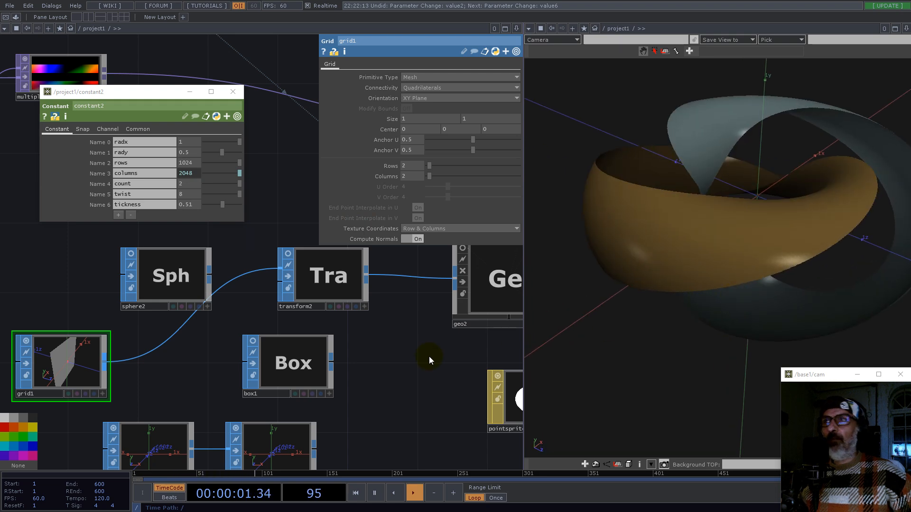
pyautogui.scroll(-6, 365, 361)
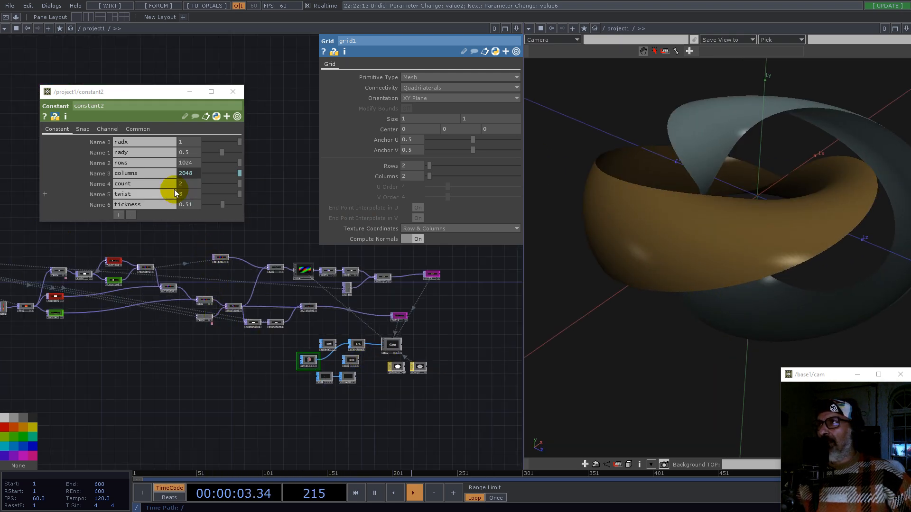
pyautogui.moveTo(144, 244); pyautogui.dragTo(323, 363)
pyautogui.moveTo(134, 340); pyautogui.dragTo(268, 336)
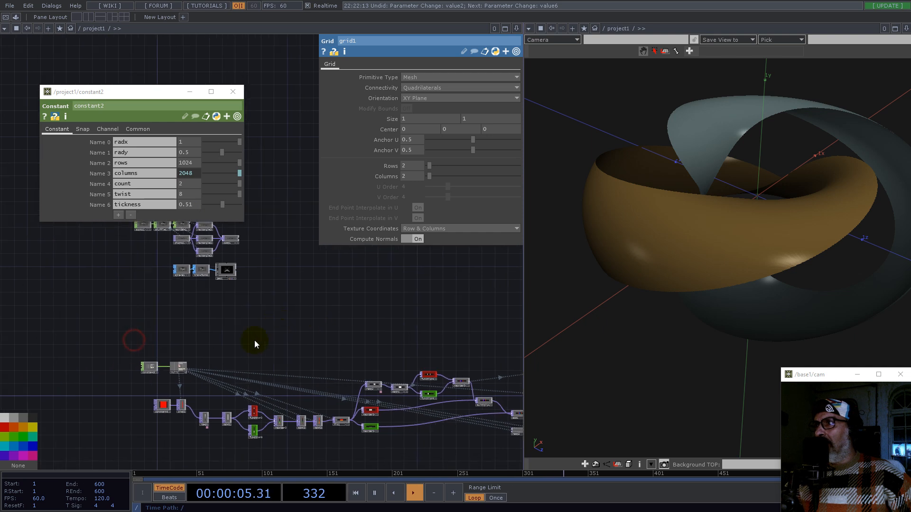
pyautogui.scroll(5, 216, 374)
pyautogui.rightClick(201, 334)
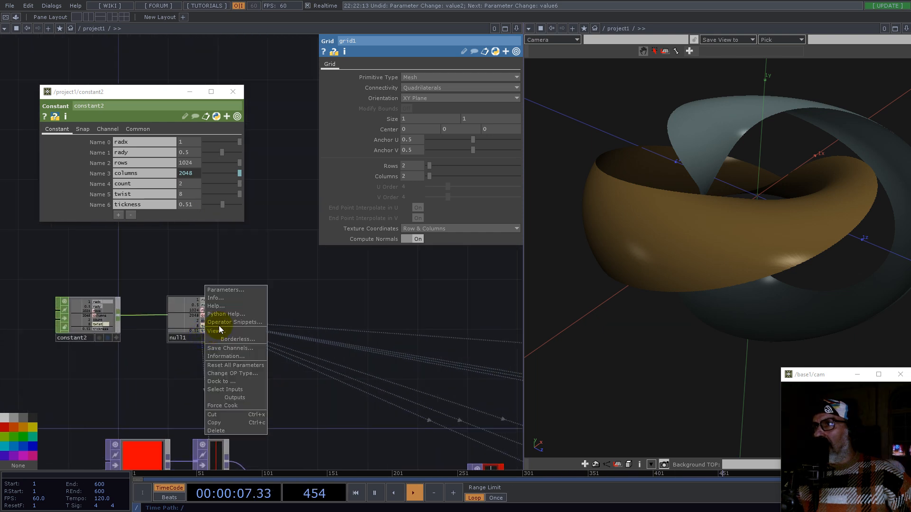
pyautogui.click(218, 331)
pyautogui.moveTo(235, 263); pyautogui.dragTo(657, 289)
pyautogui.moveTo(368, 340); pyautogui.dragTo(77, 232)
pyautogui.scroll(-4, 488, 404)
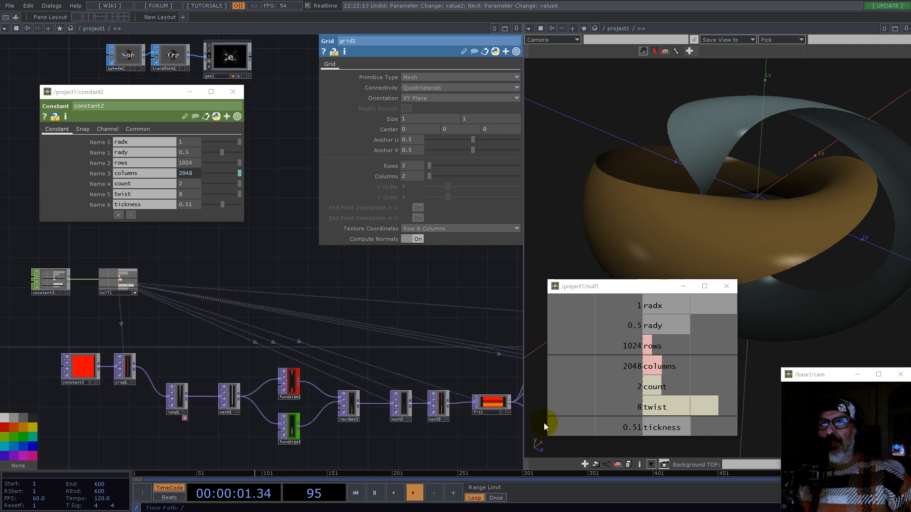
# Step: Set constant2's twist to 1
pyautogui.moveTo(340, 315); pyautogui.dragTo(153, 304)
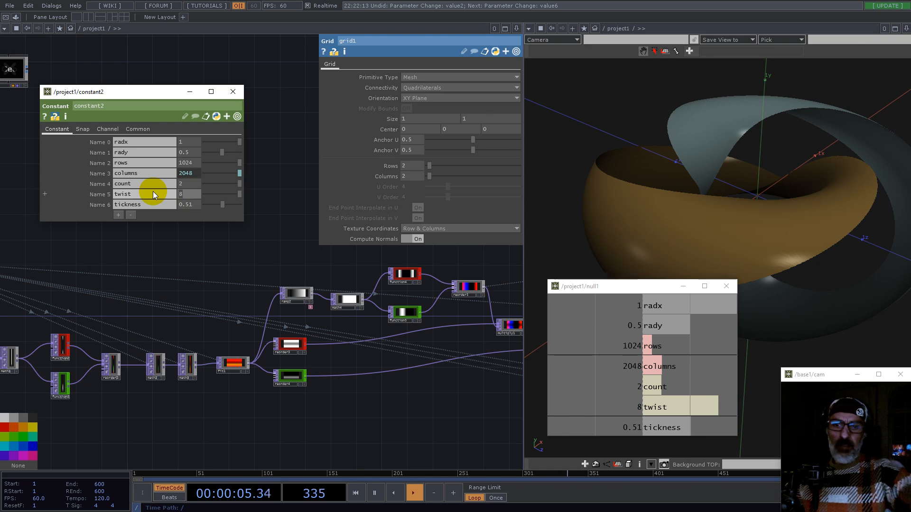
pyautogui.write('1')
pyautogui.press('Return')
# Step: Make displace1's second Displace Weight value the expression -0.5*op('null1')['twist'] using null1's twist channel
pyautogui.moveTo(333, 420); pyautogui.dragTo(47, 417)
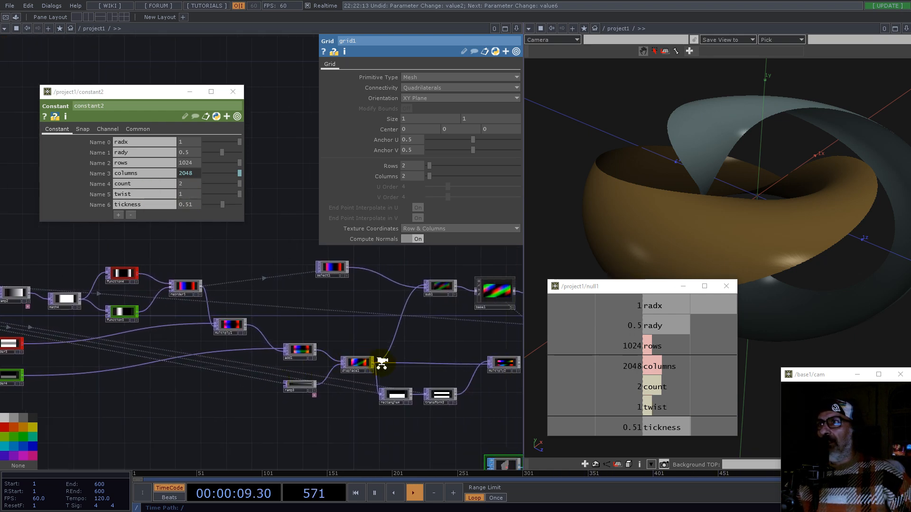
pyautogui.scroll(5, 380, 363)
pyautogui.click(347, 379)
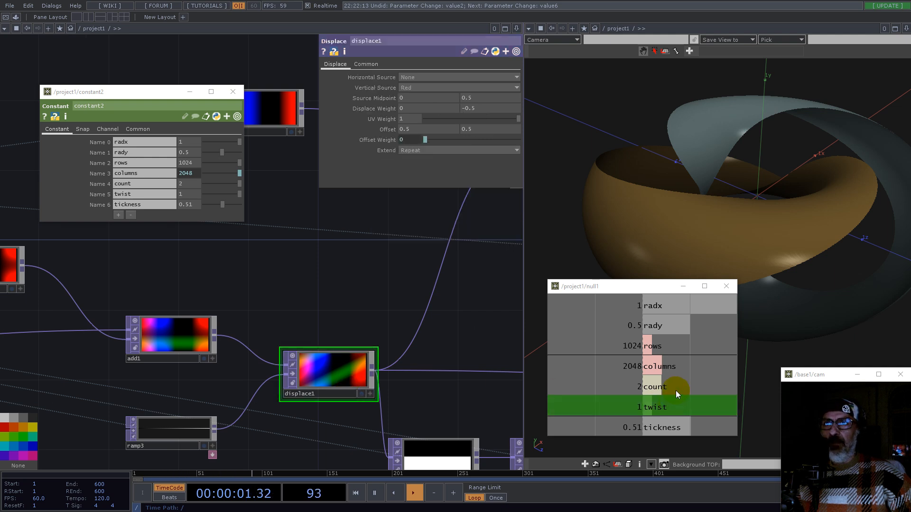
pyautogui.moveTo(659, 407); pyautogui.dragTo(476, 107)
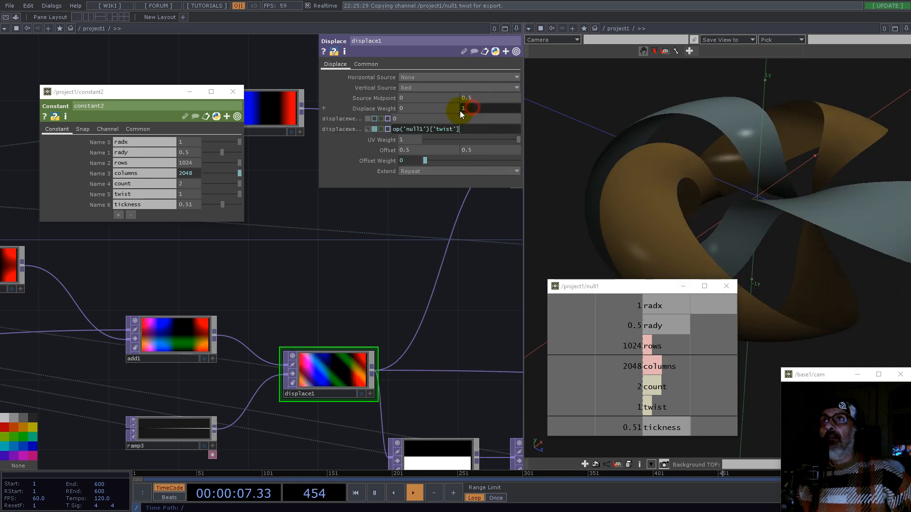
pyautogui.click(393, 131)
pyautogui.write('-0.5*')
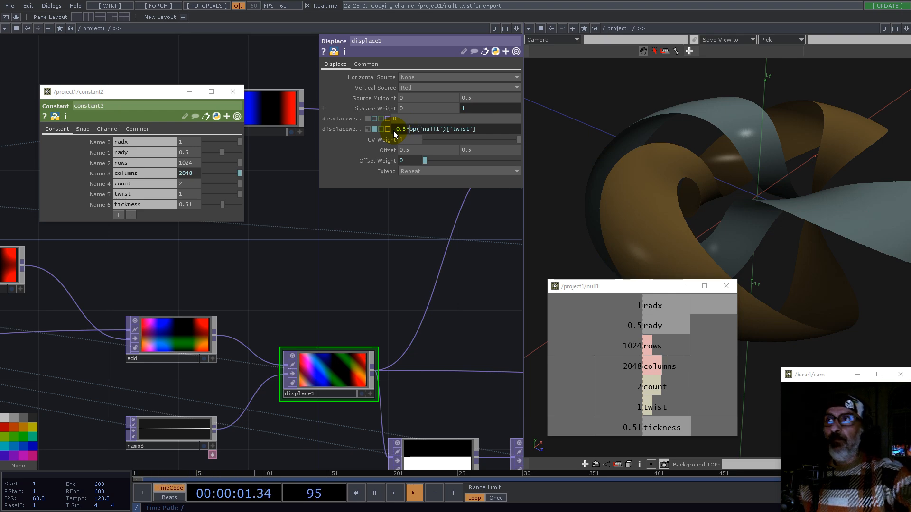
pyautogui.press('Return')
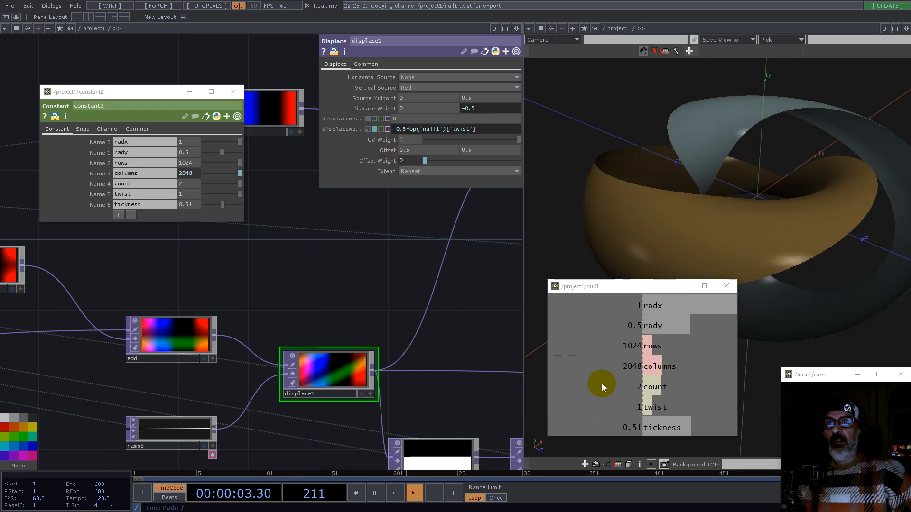
# Step: Set constant2's twist to 4 and count to 13
pyautogui.scroll(-5, 391, 320)
pyautogui.moveTo(659, 296); pyautogui.dragTo(411, 349)
pyautogui.moveTo(746, 238); pyautogui.dragTo(732, 287)
pyautogui.scroll(-5, 788, 250)
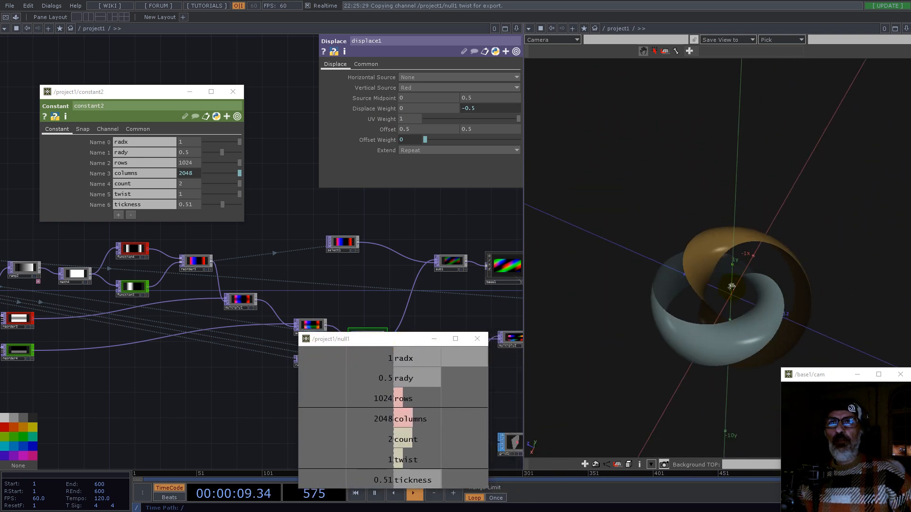
pyautogui.scroll(5, 733, 288)
pyautogui.moveTo(810, 273); pyautogui.dragTo(773, 245)
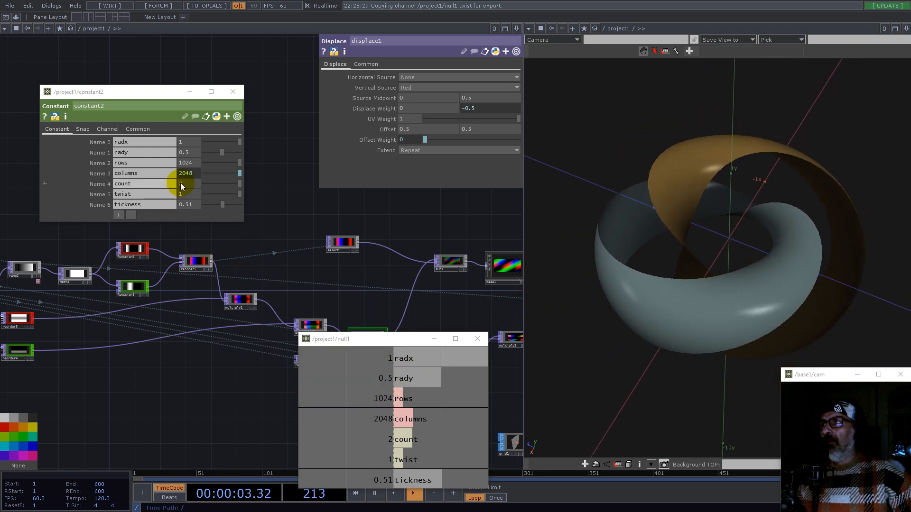
pyautogui.moveTo(187, 194); pyautogui.dragTo(422, 214, button='middle')
pyautogui.scroll(4, 710, 283)
pyautogui.moveTo(716, 284)
pyautogui.mouseDown()
pyautogui.moveTo(742, 300)
pyautogui.moveTo(721, 264)
pyautogui.moveTo(746, 303)
pyautogui.mouseUp()
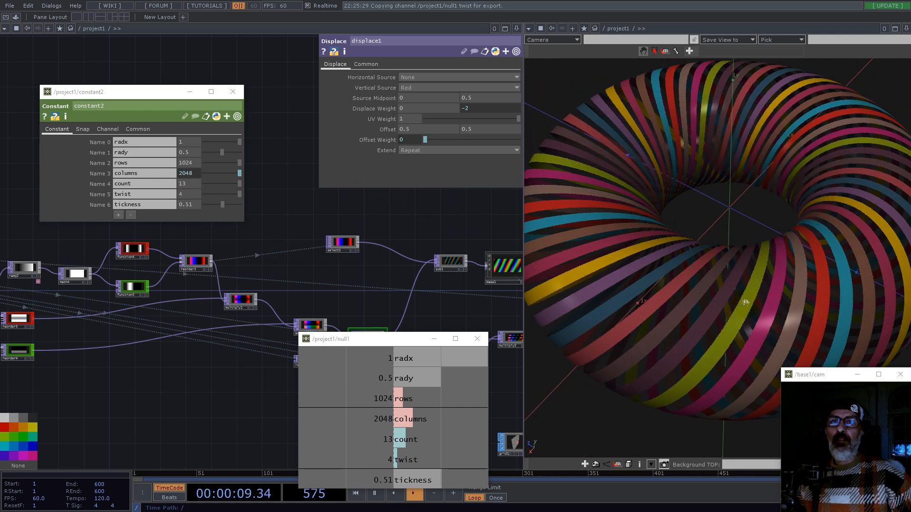